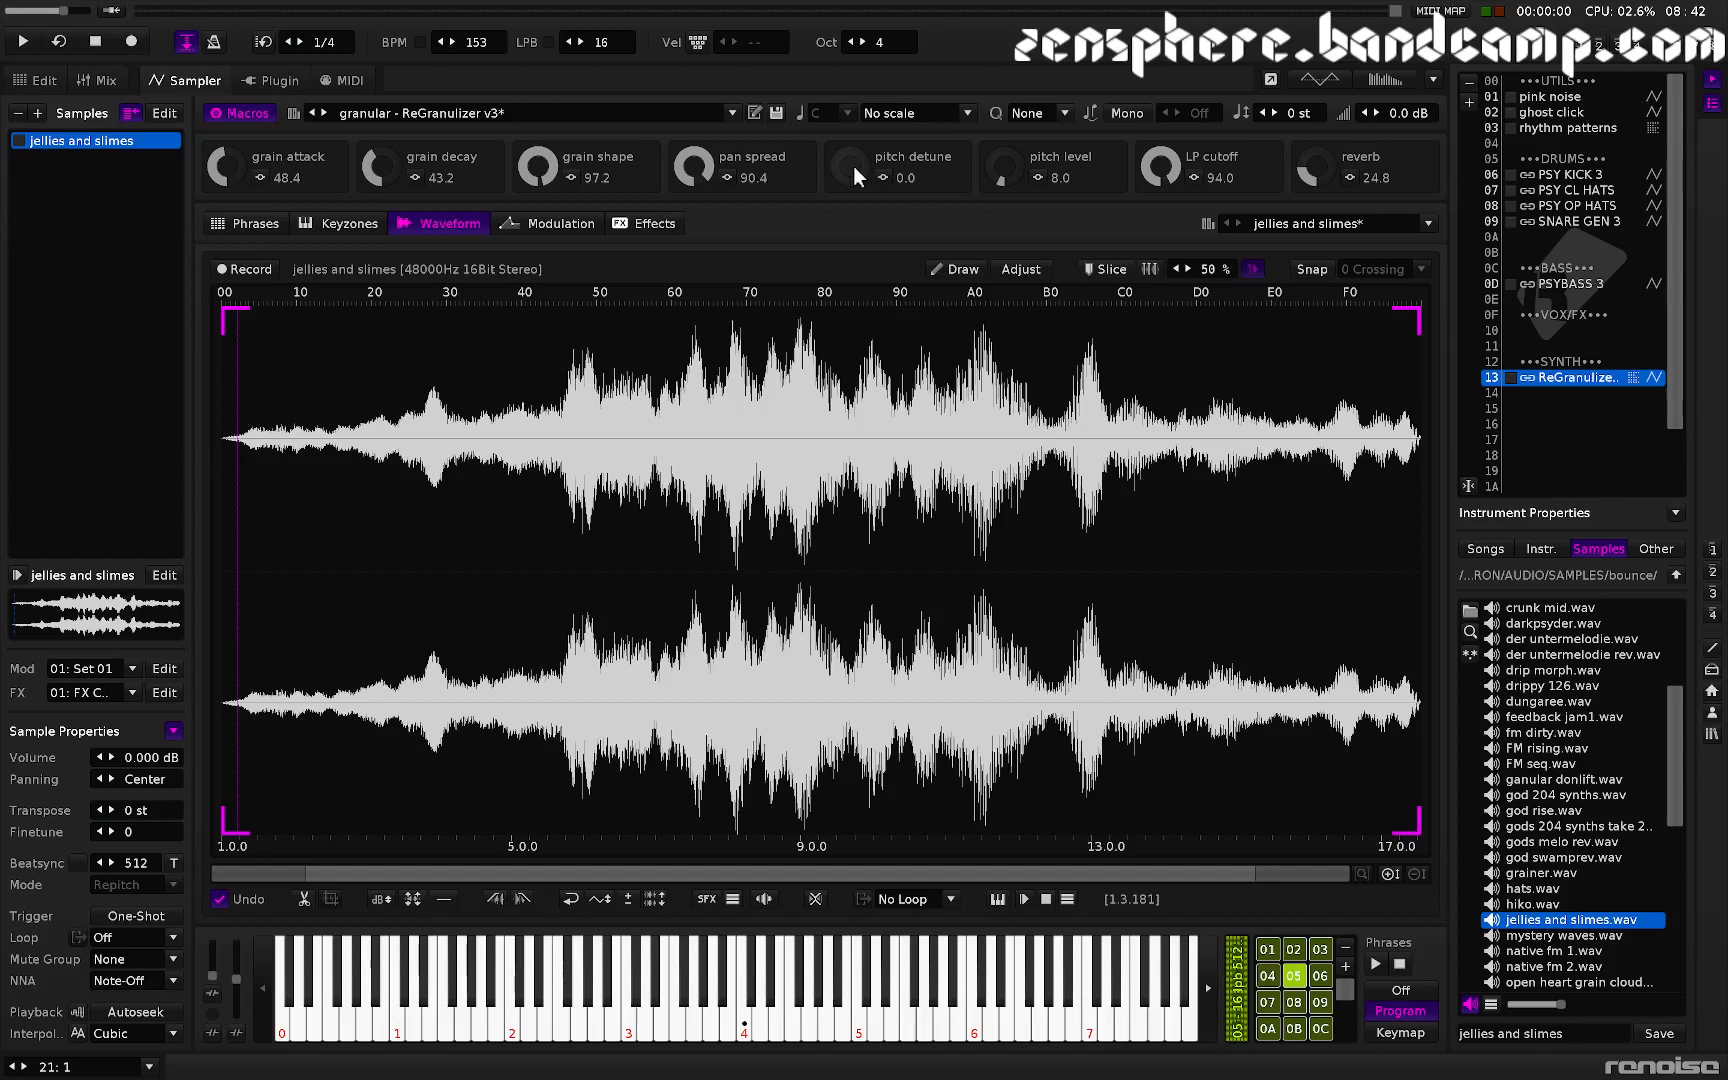
- Audition the granular patch and set grain attack to 39.6, grain decay to 18.0, grain shape to 6.4 and pitch detune to 33.6
key(z)
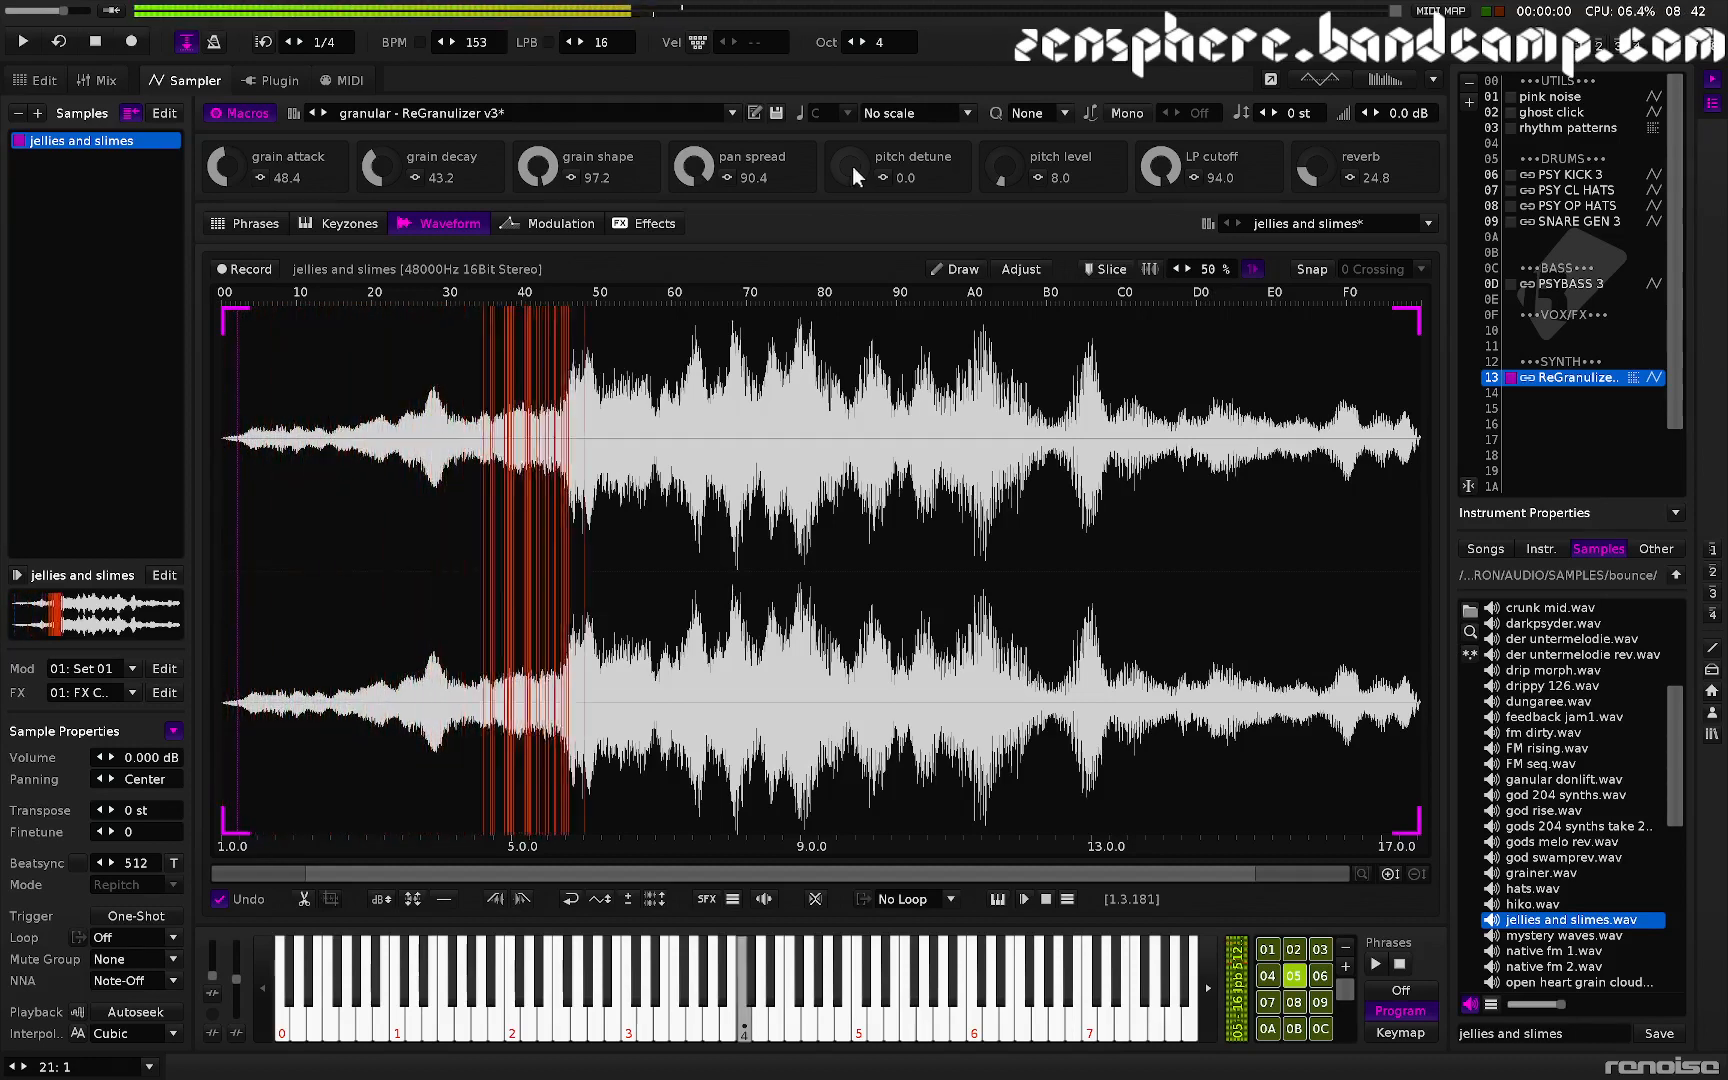
drag(539, 168, 539, 282)
drag(381, 168, 381, 199)
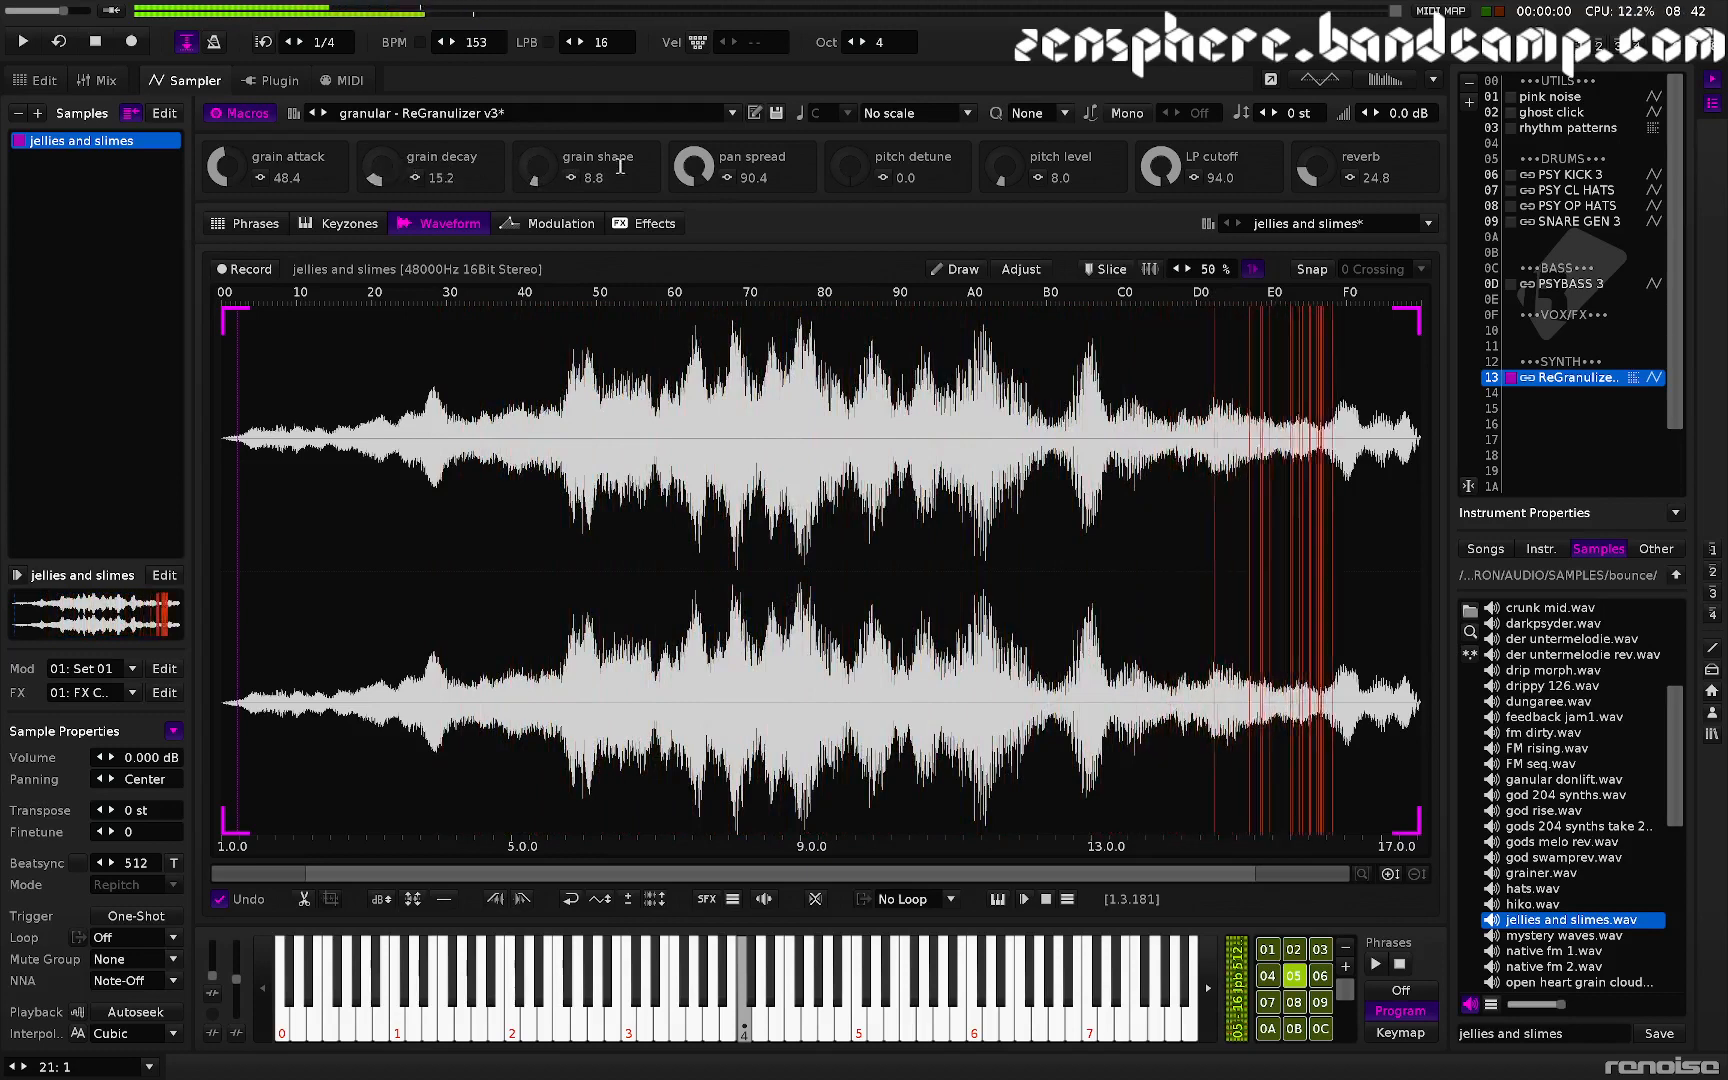
drag(876, 178, 842, 168)
drag(371, 174, 371, 171)
drag(225, 172, 225, 171)
mouse_move(532, 170)
mouse_down()
mouse_move(532, 141)
mouse_move(532, 177)
mouse_up()
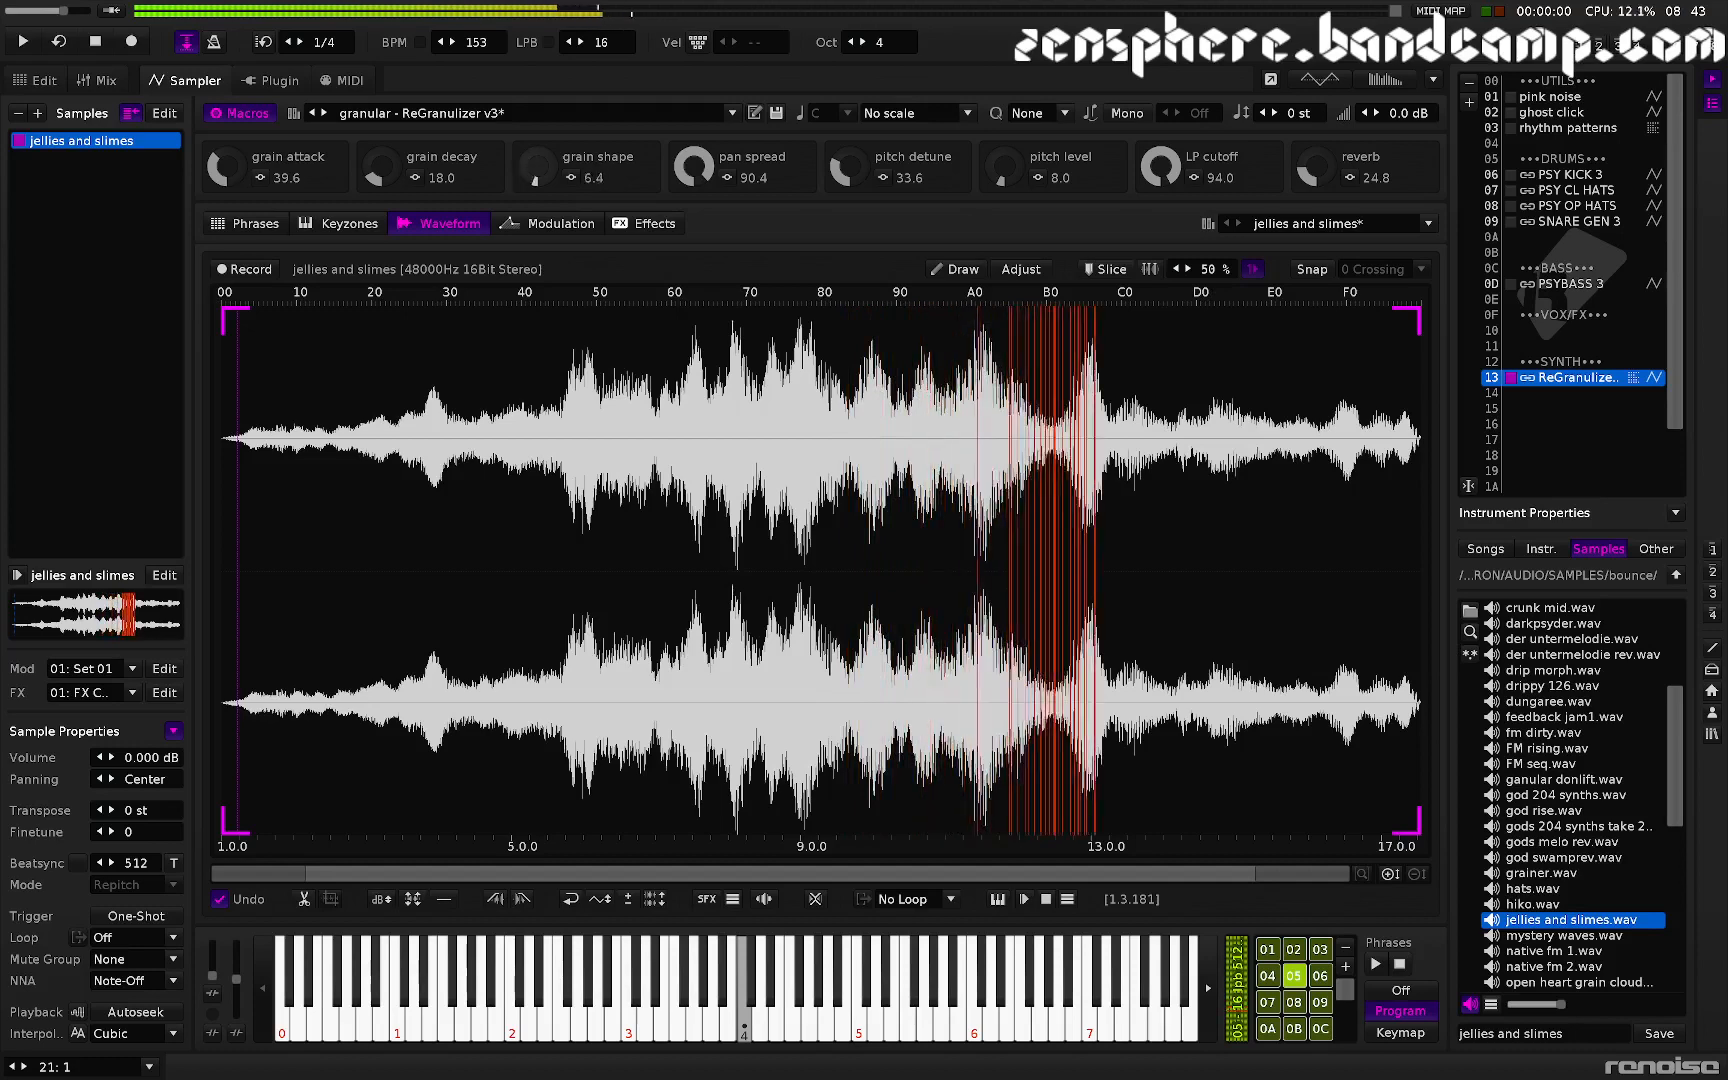
- Set pan spread to 40.4, pitch detune to 42.8, pitch level to 50.0 and LP cutoff to 39.6
drag(692, 168, 692, 218)
drag(848, 169, 850, 247)
drag(998, 173, 998, 158)
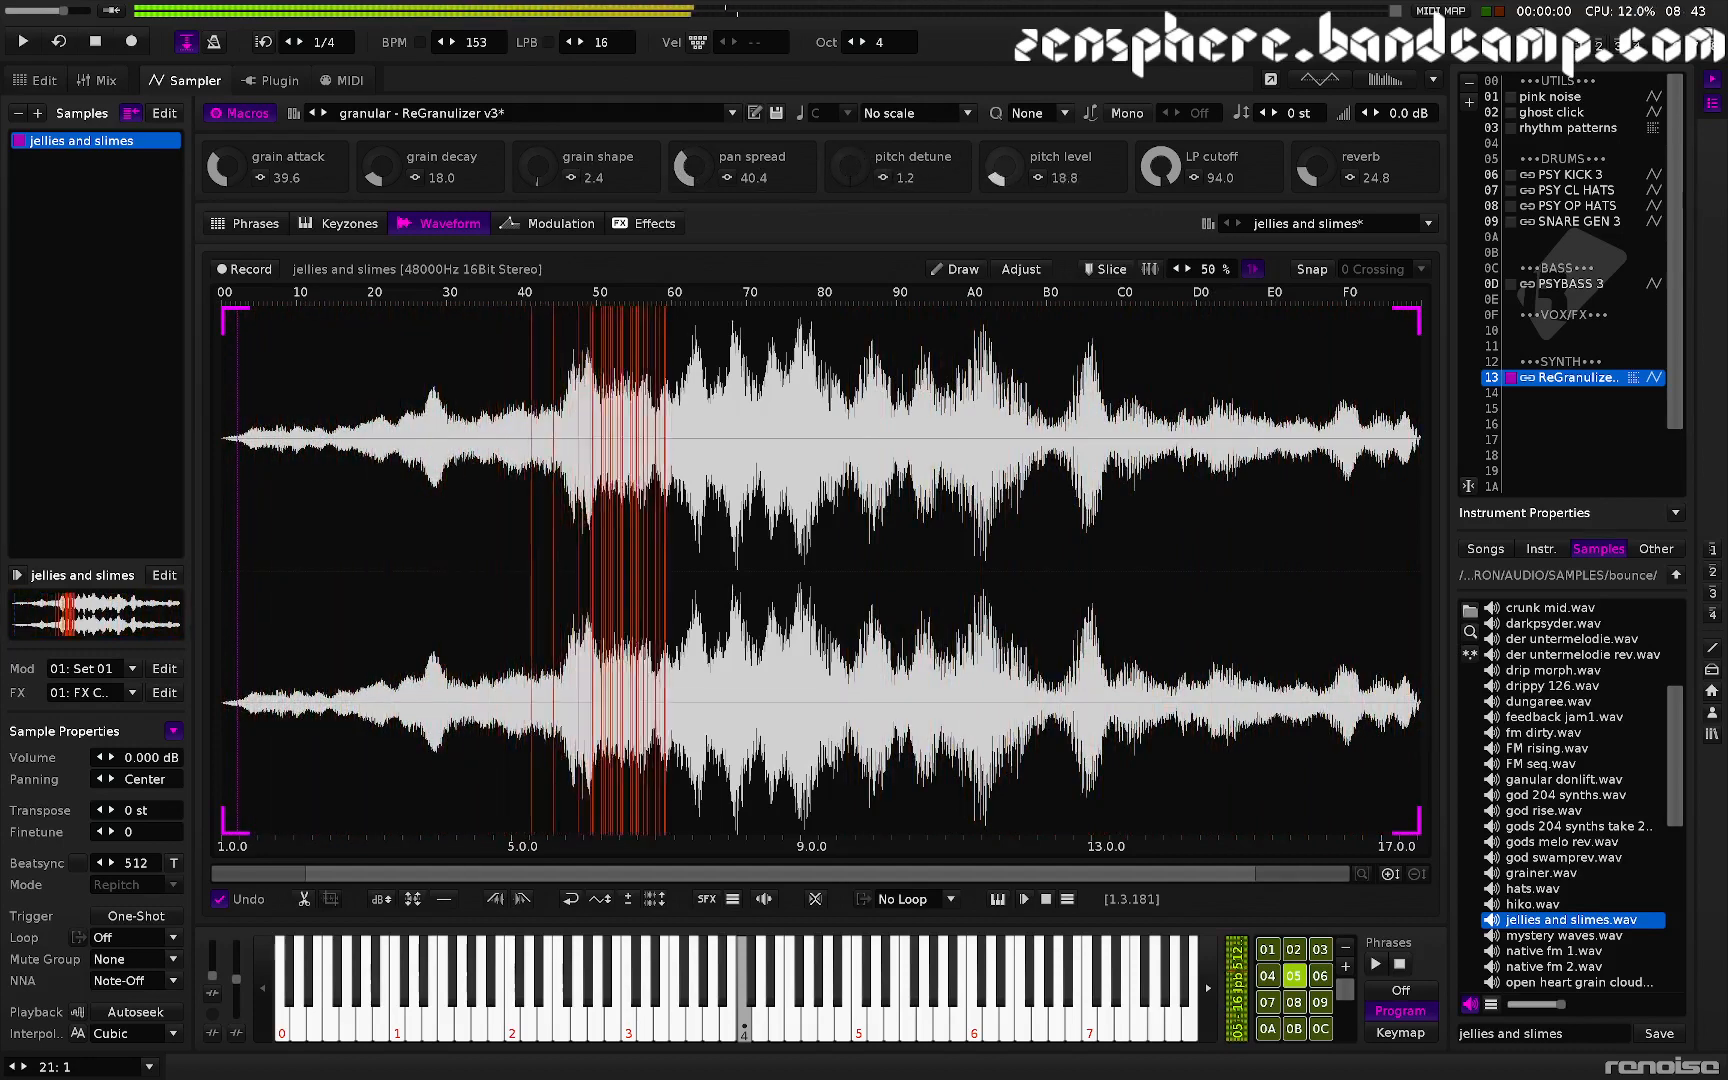
drag(850, 172, 850, 130)
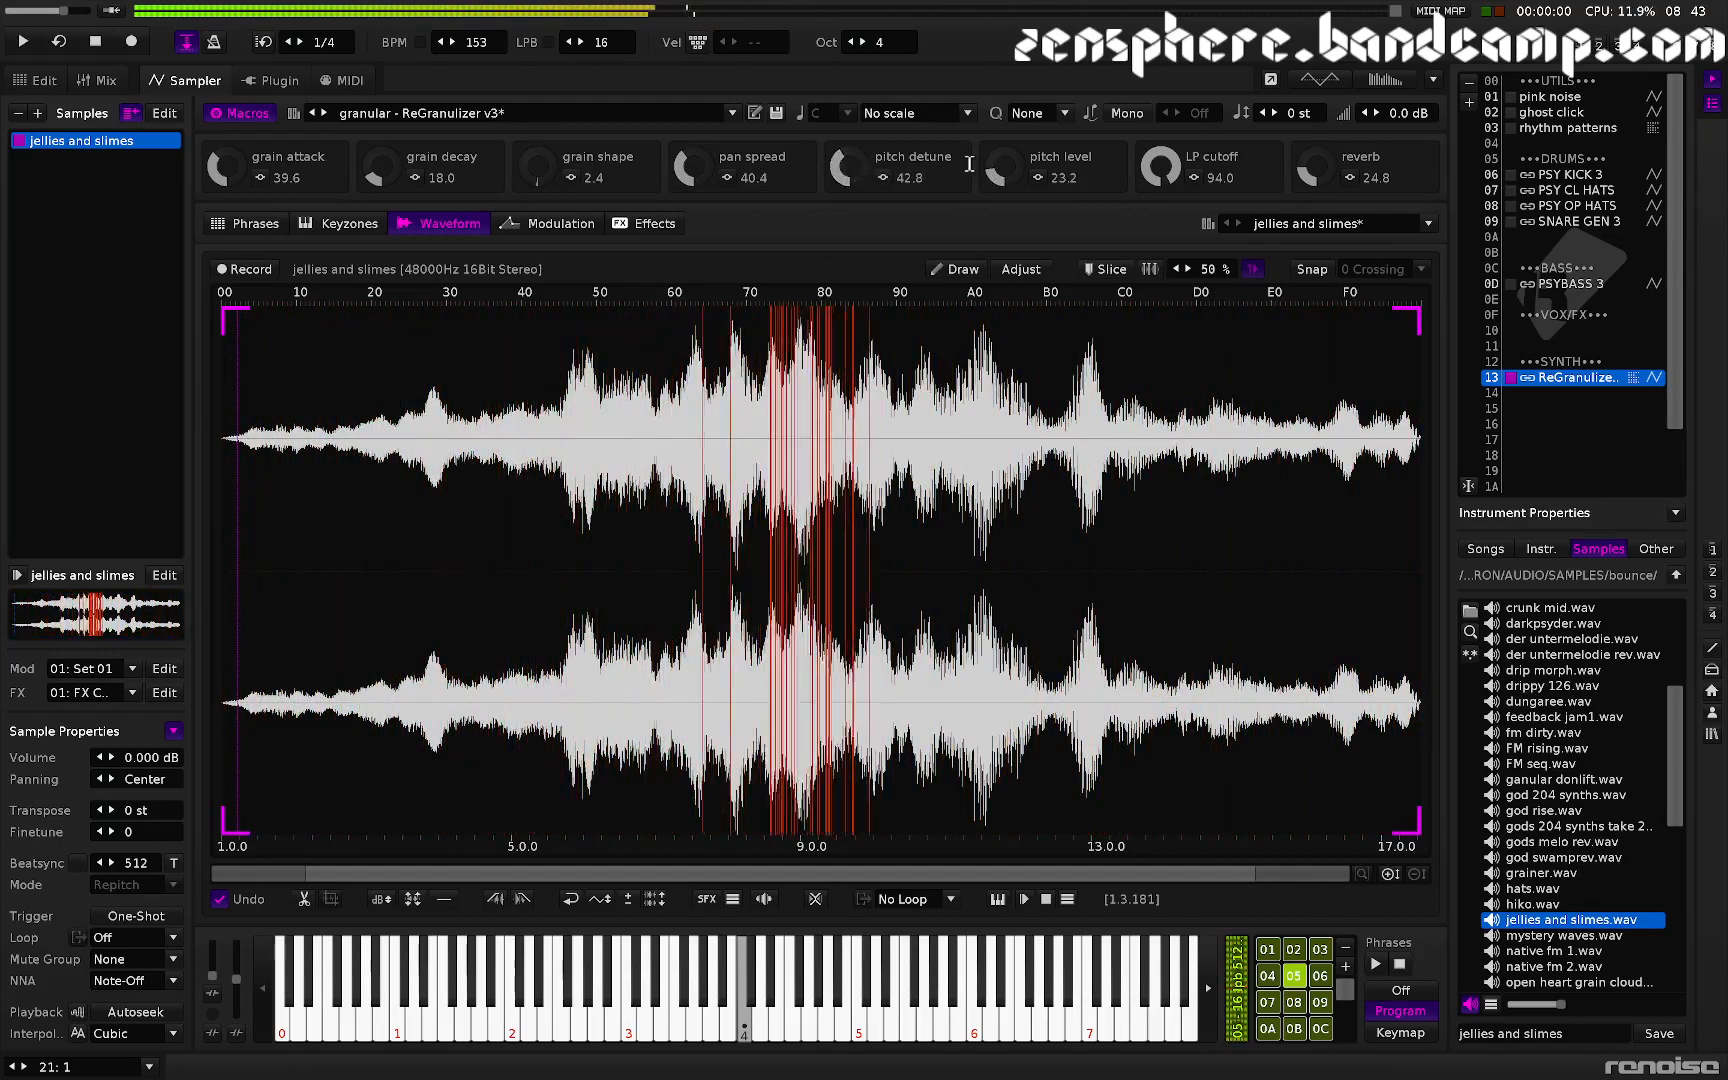
drag(1155, 178, 1155, 232)
drag(1000, 167, 1000, 147)
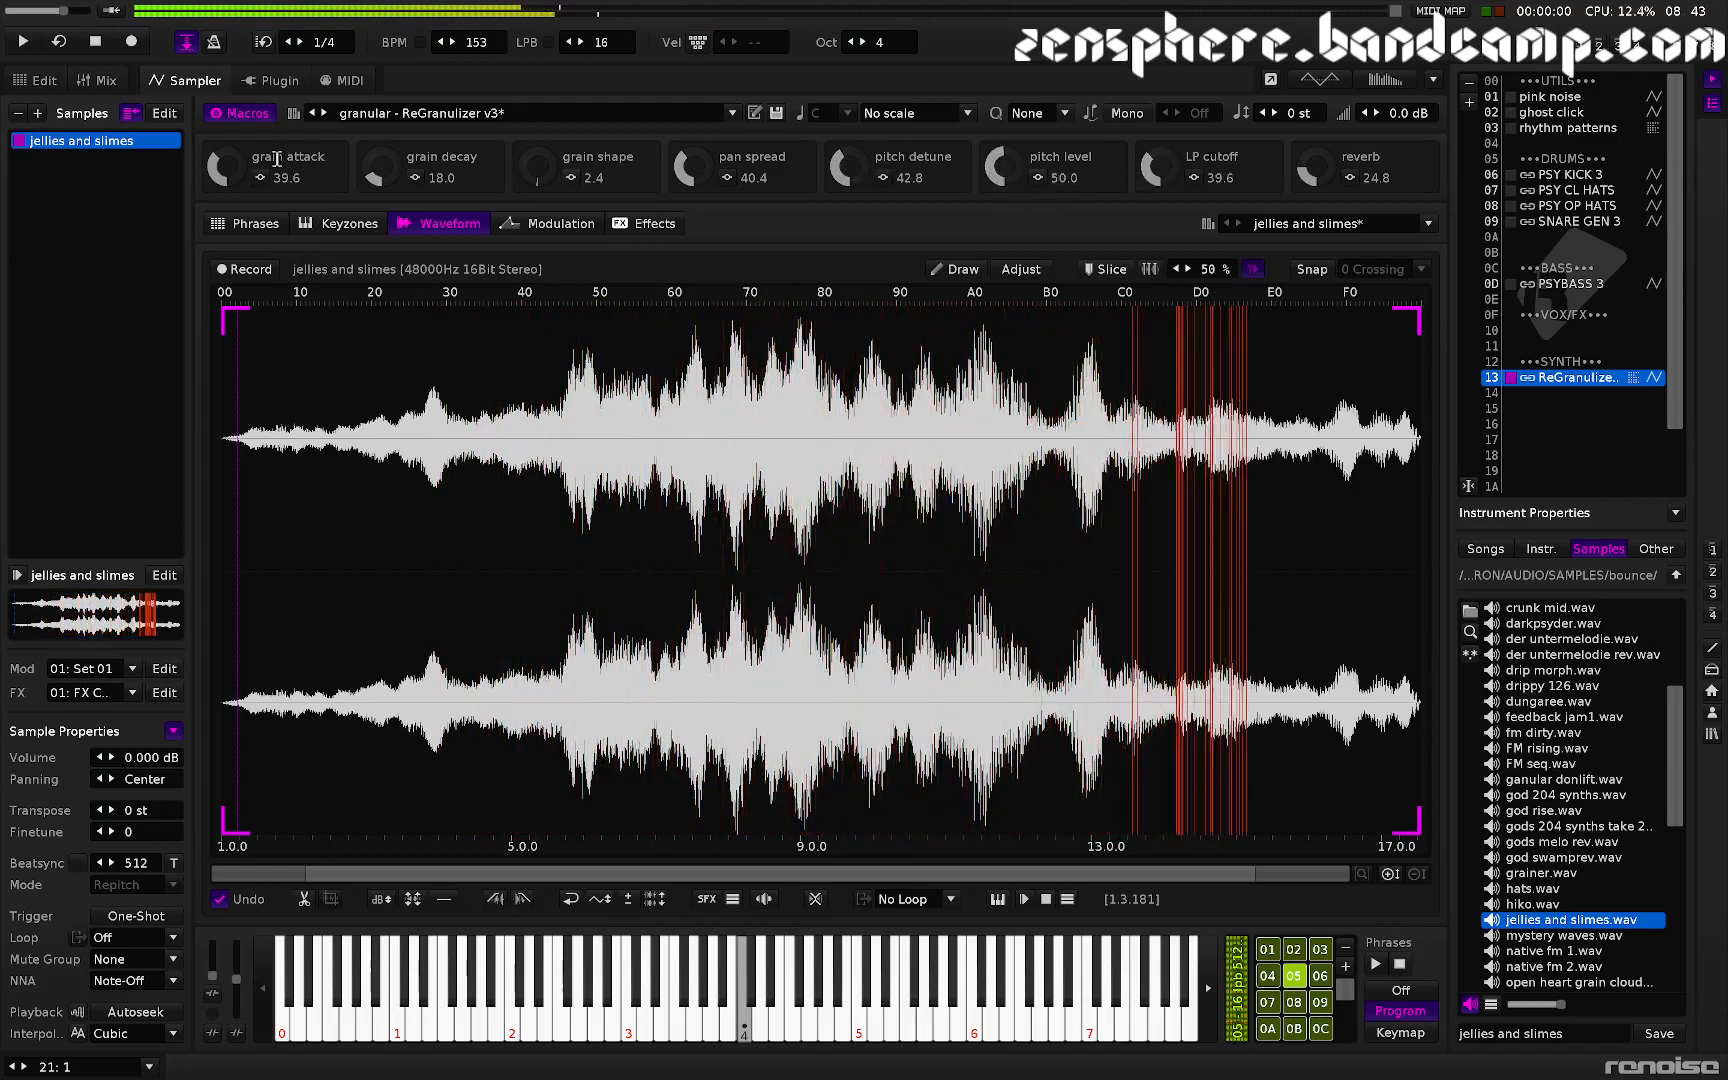
- Set grain attack to 6.4, LP cutoff to 93.2 and grain decay to 100.0
drag(222, 168, 222, 202)
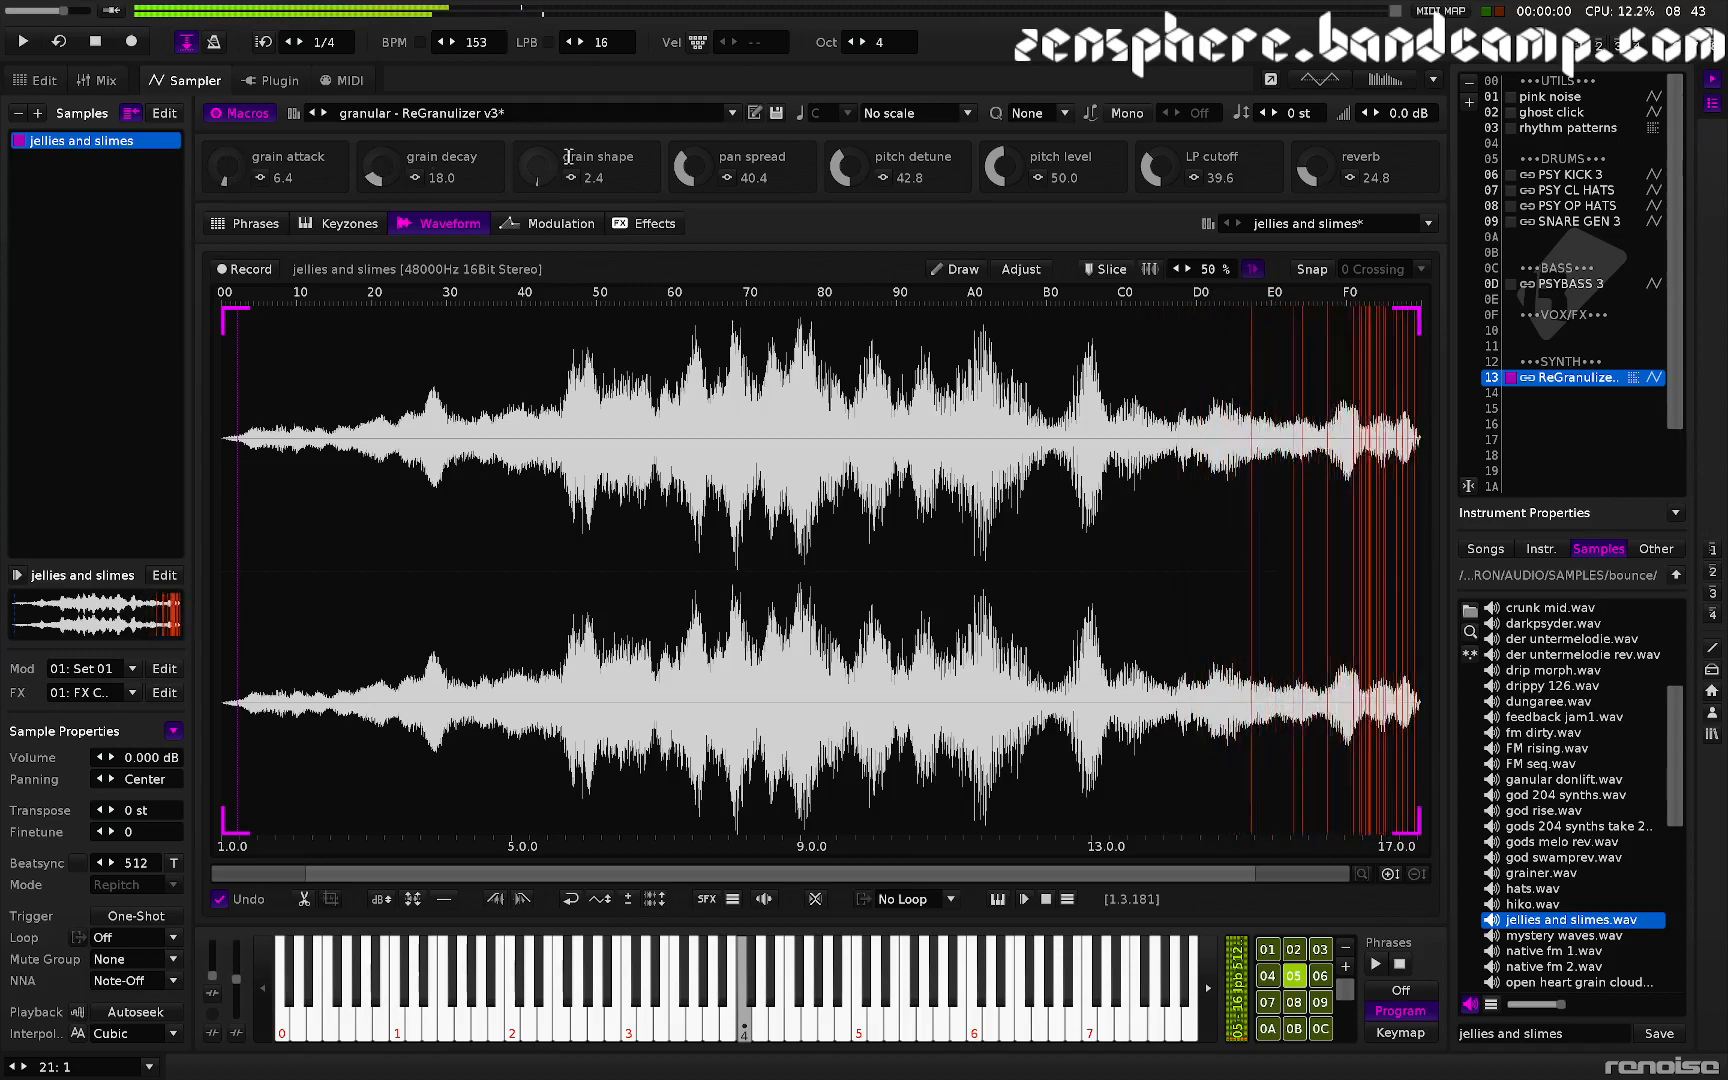
drag(1162, 170, 1162, 116)
drag(379, 168, 379, 85)
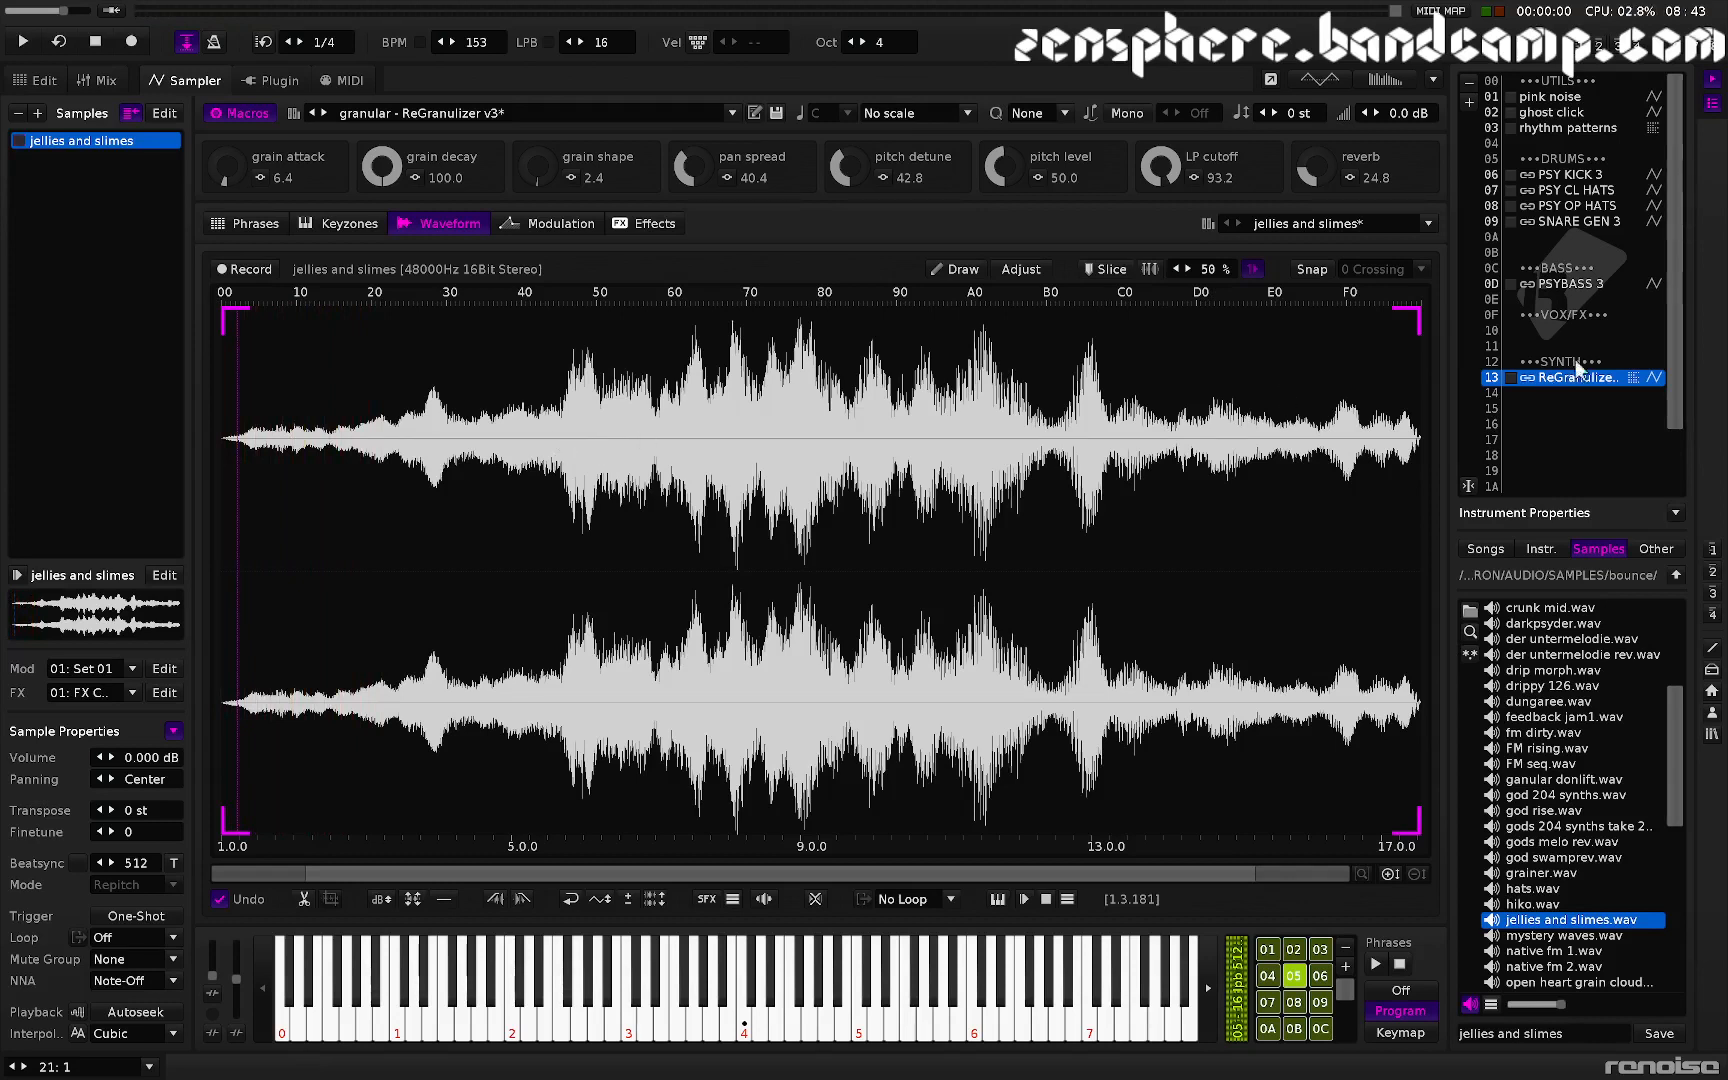
- Load drip morph.wav into empty instrument slot 14 and crop it to the region from about 9.9 to 14.1
click(1588, 394)
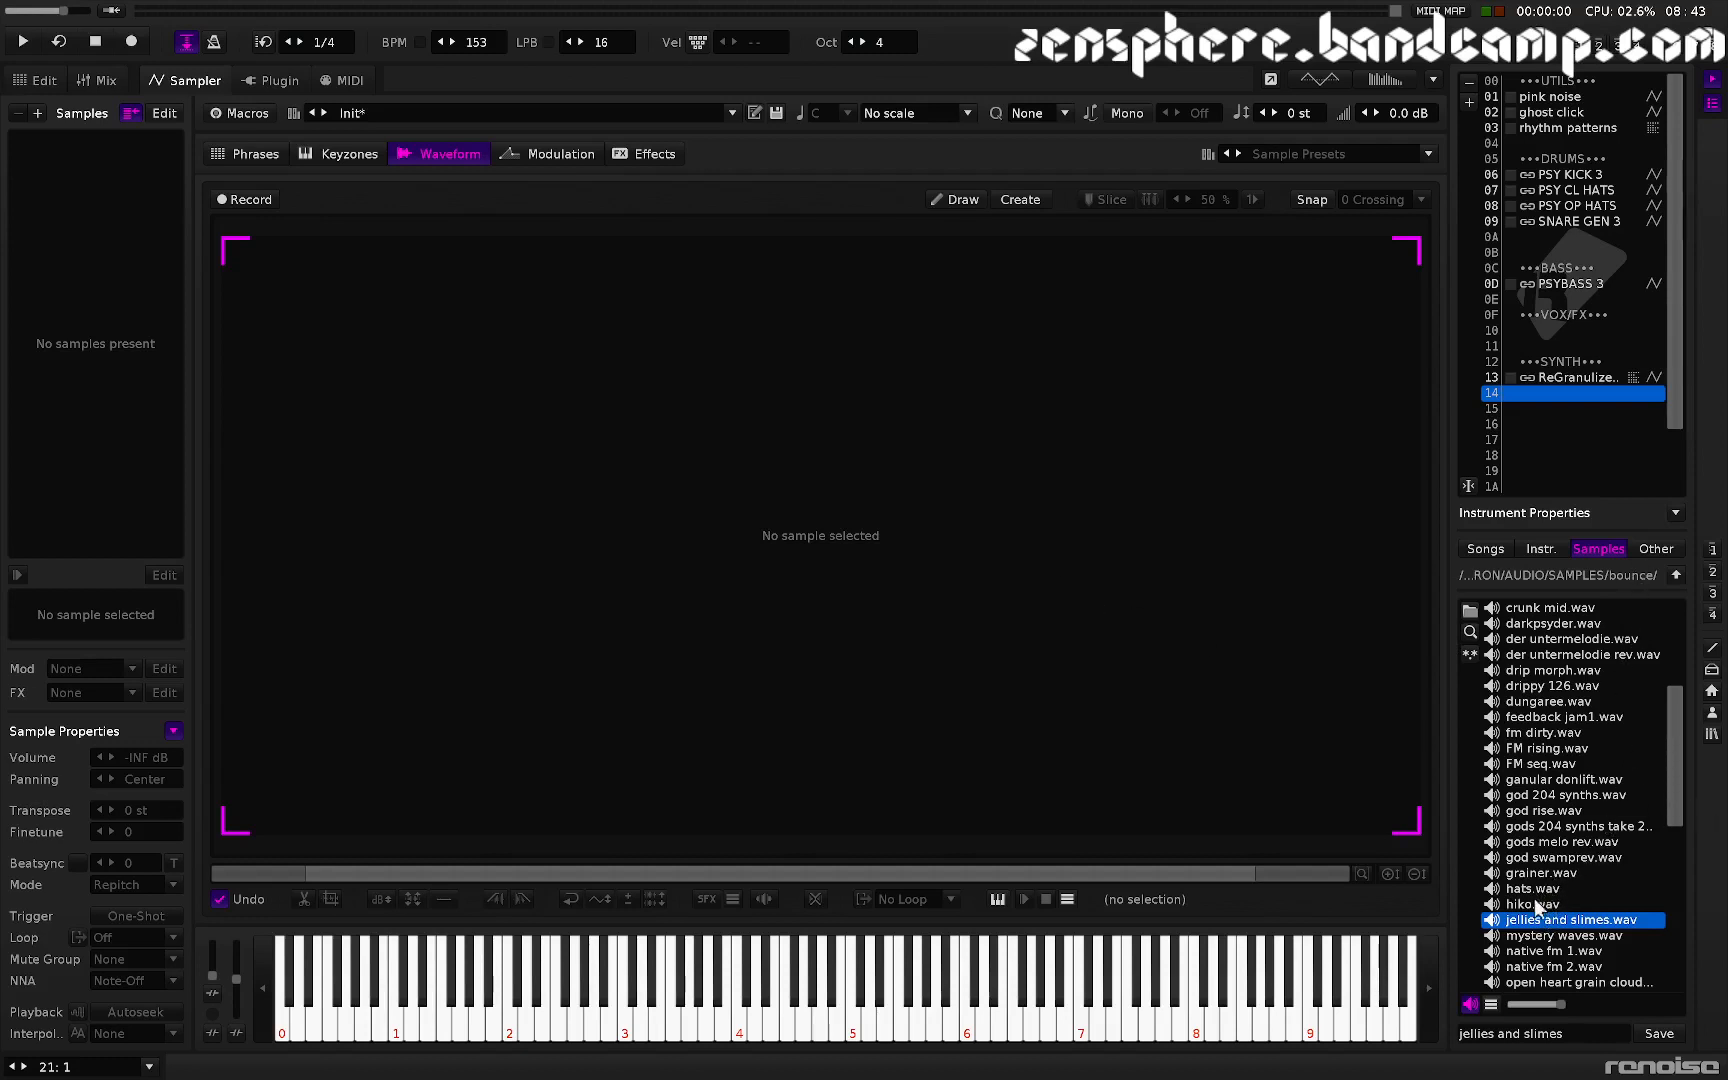
double_click(1546, 673)
drag(527, 510, 713, 501)
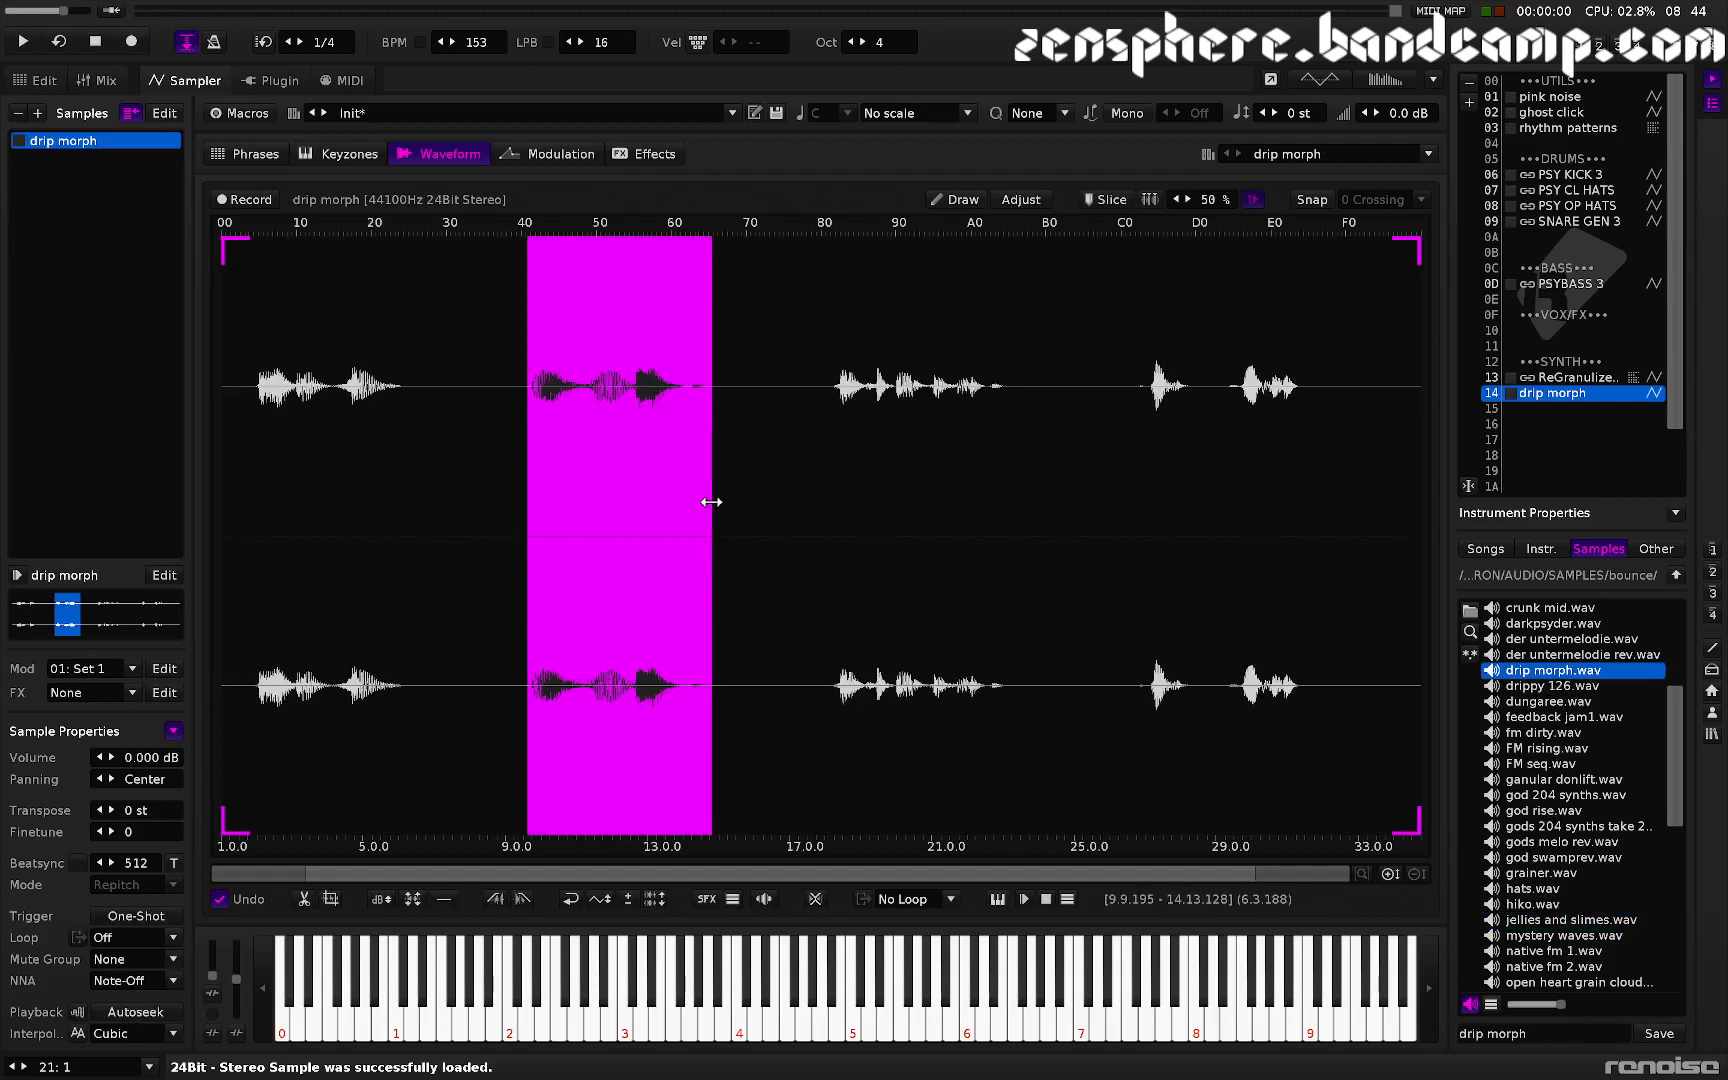
key(ctrl+t)
key(ctrl+m)
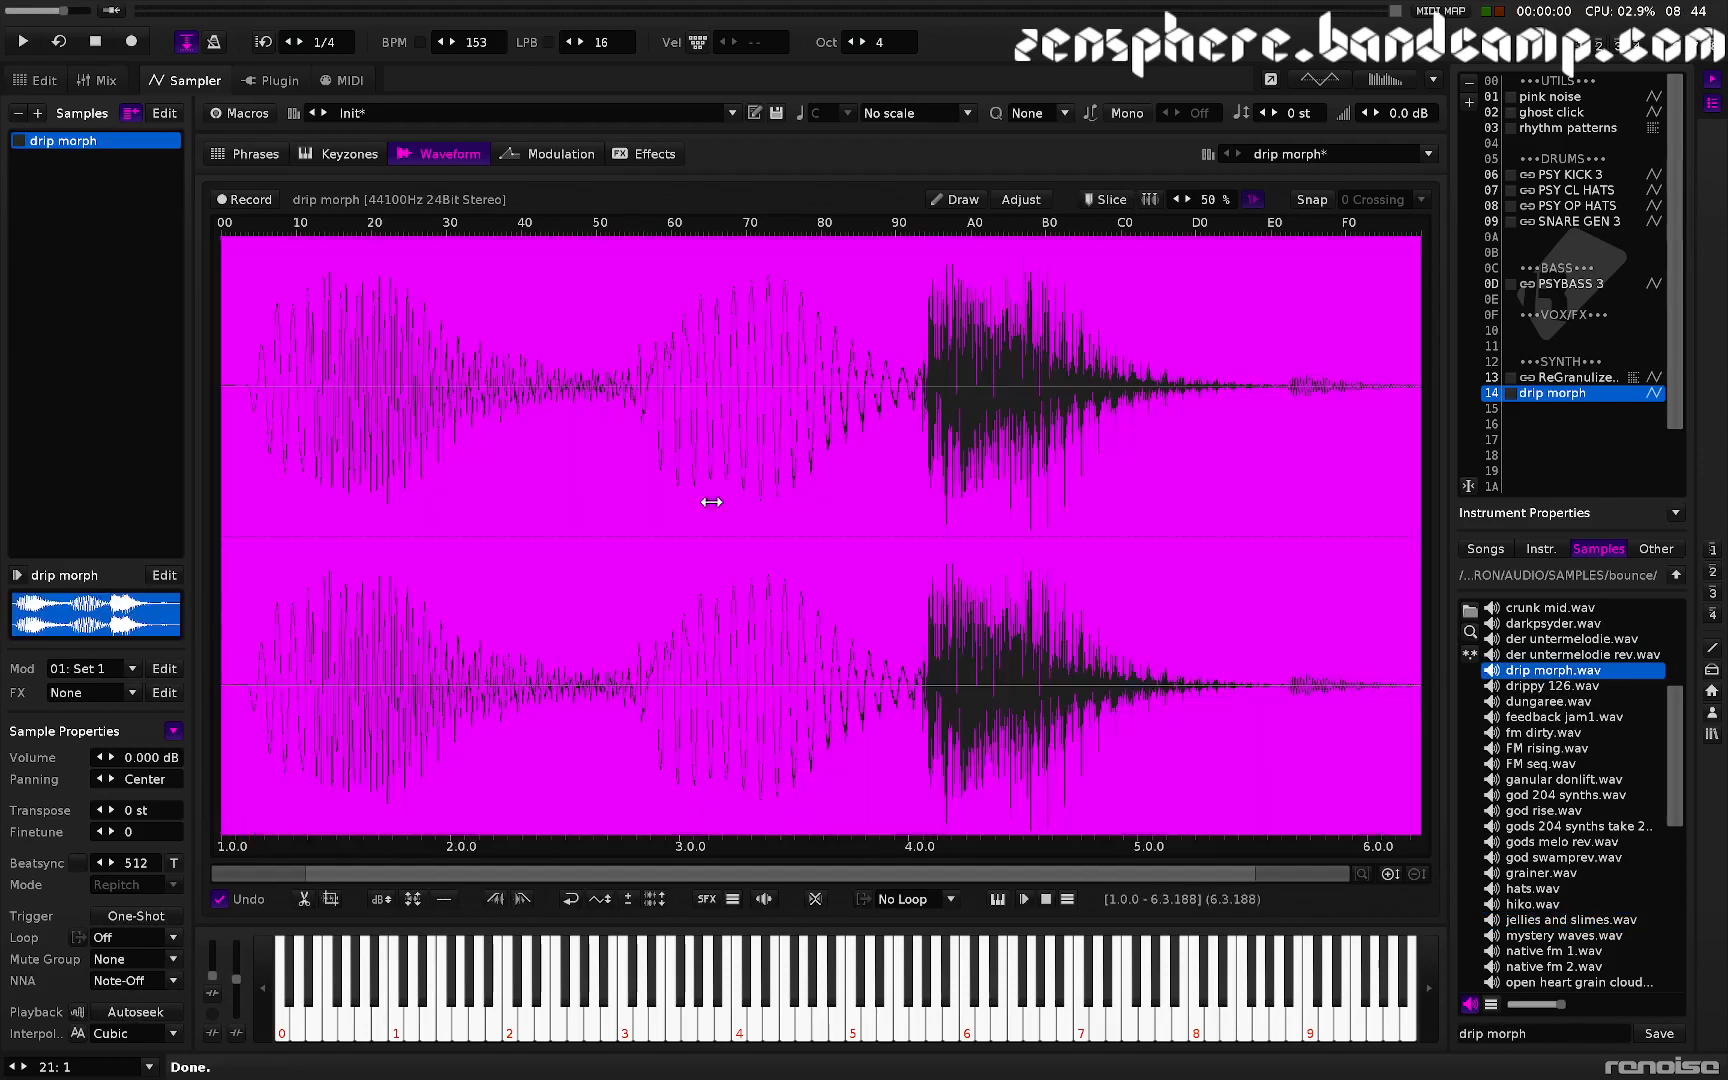
- Crop the drip morph sample again to its final portion, from about 4.1 to the end
key(z)
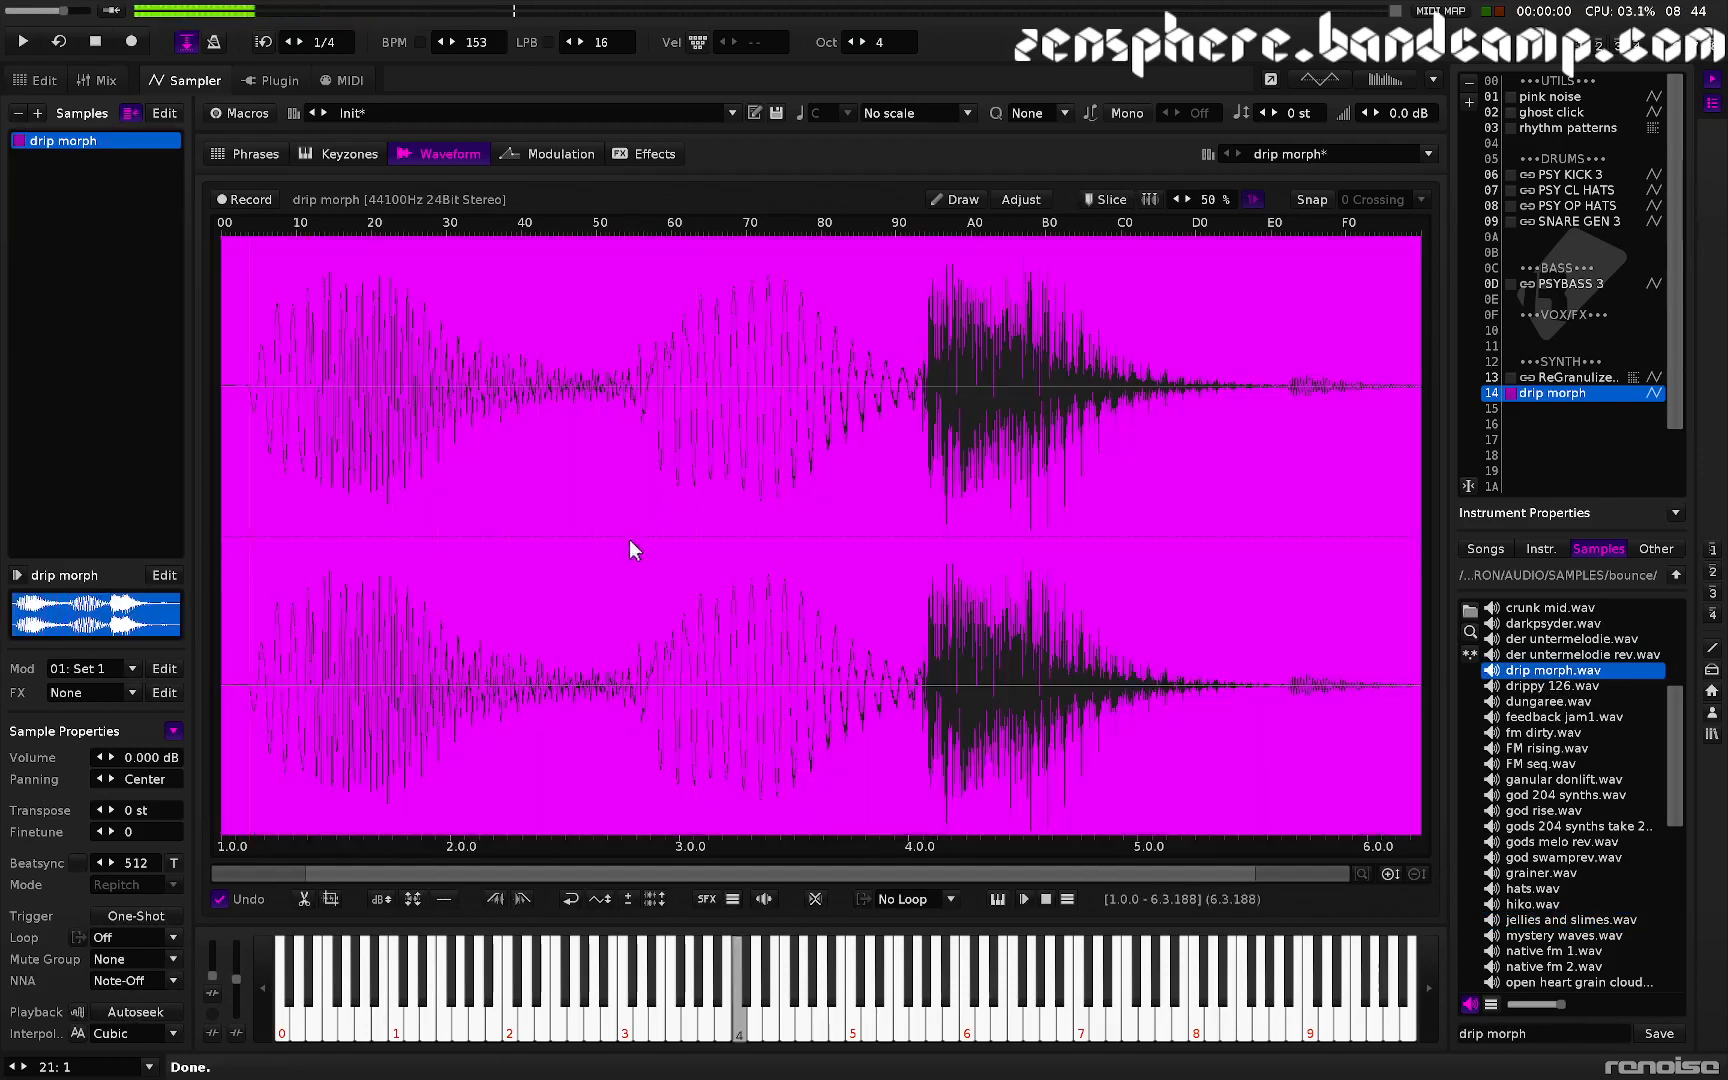
key(q)
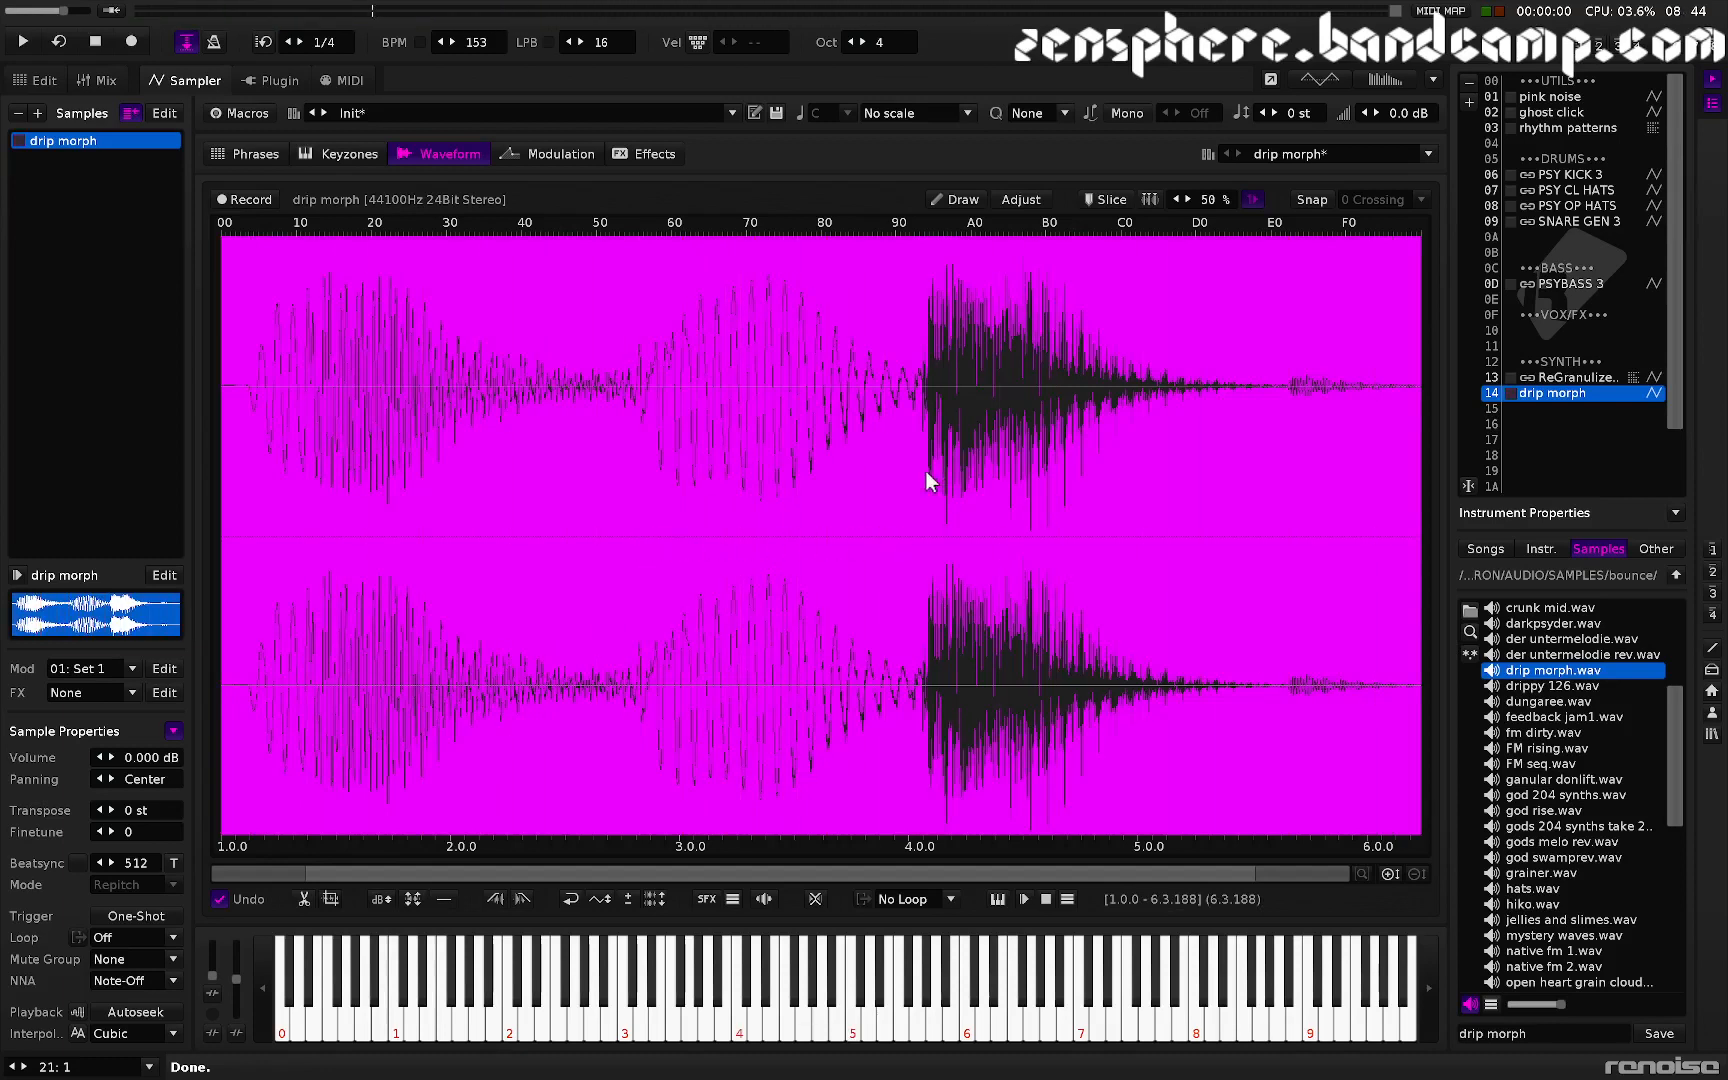
drag(926, 471, 1485, 475)
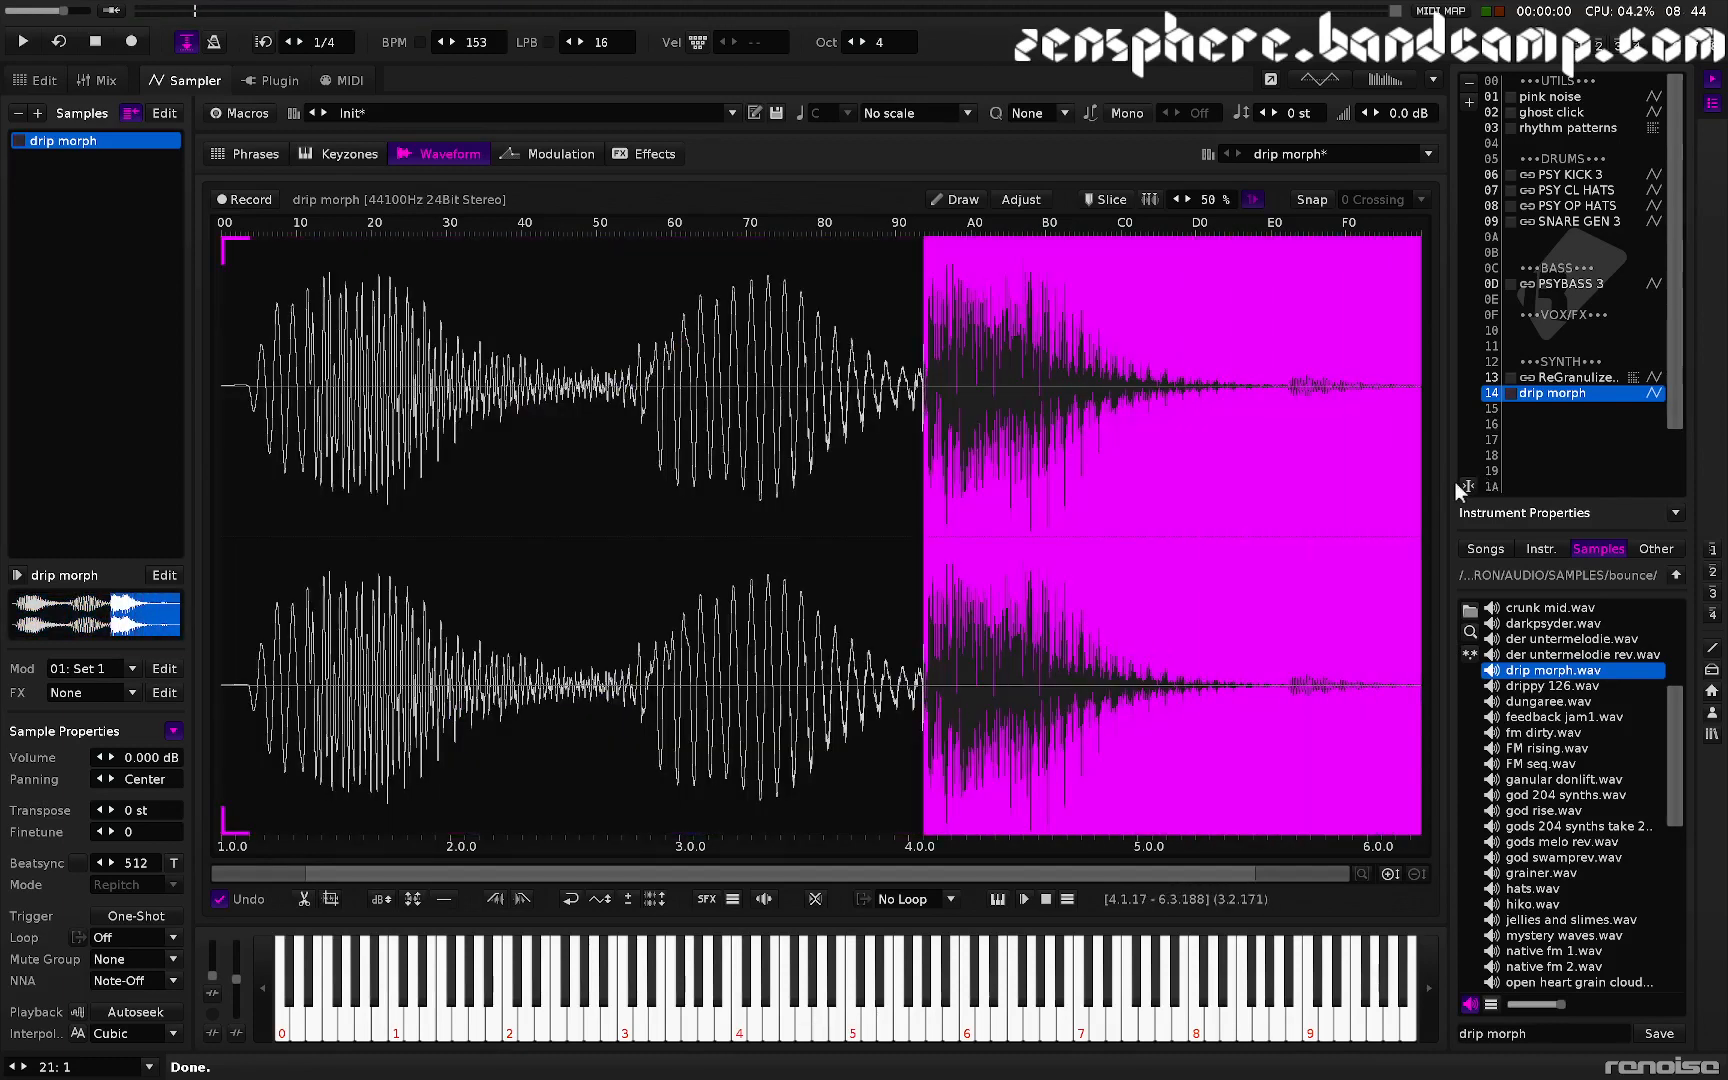
key(ctrl+t)
- Audition the cropped sample by playing notes on it
key(q)
key(q)
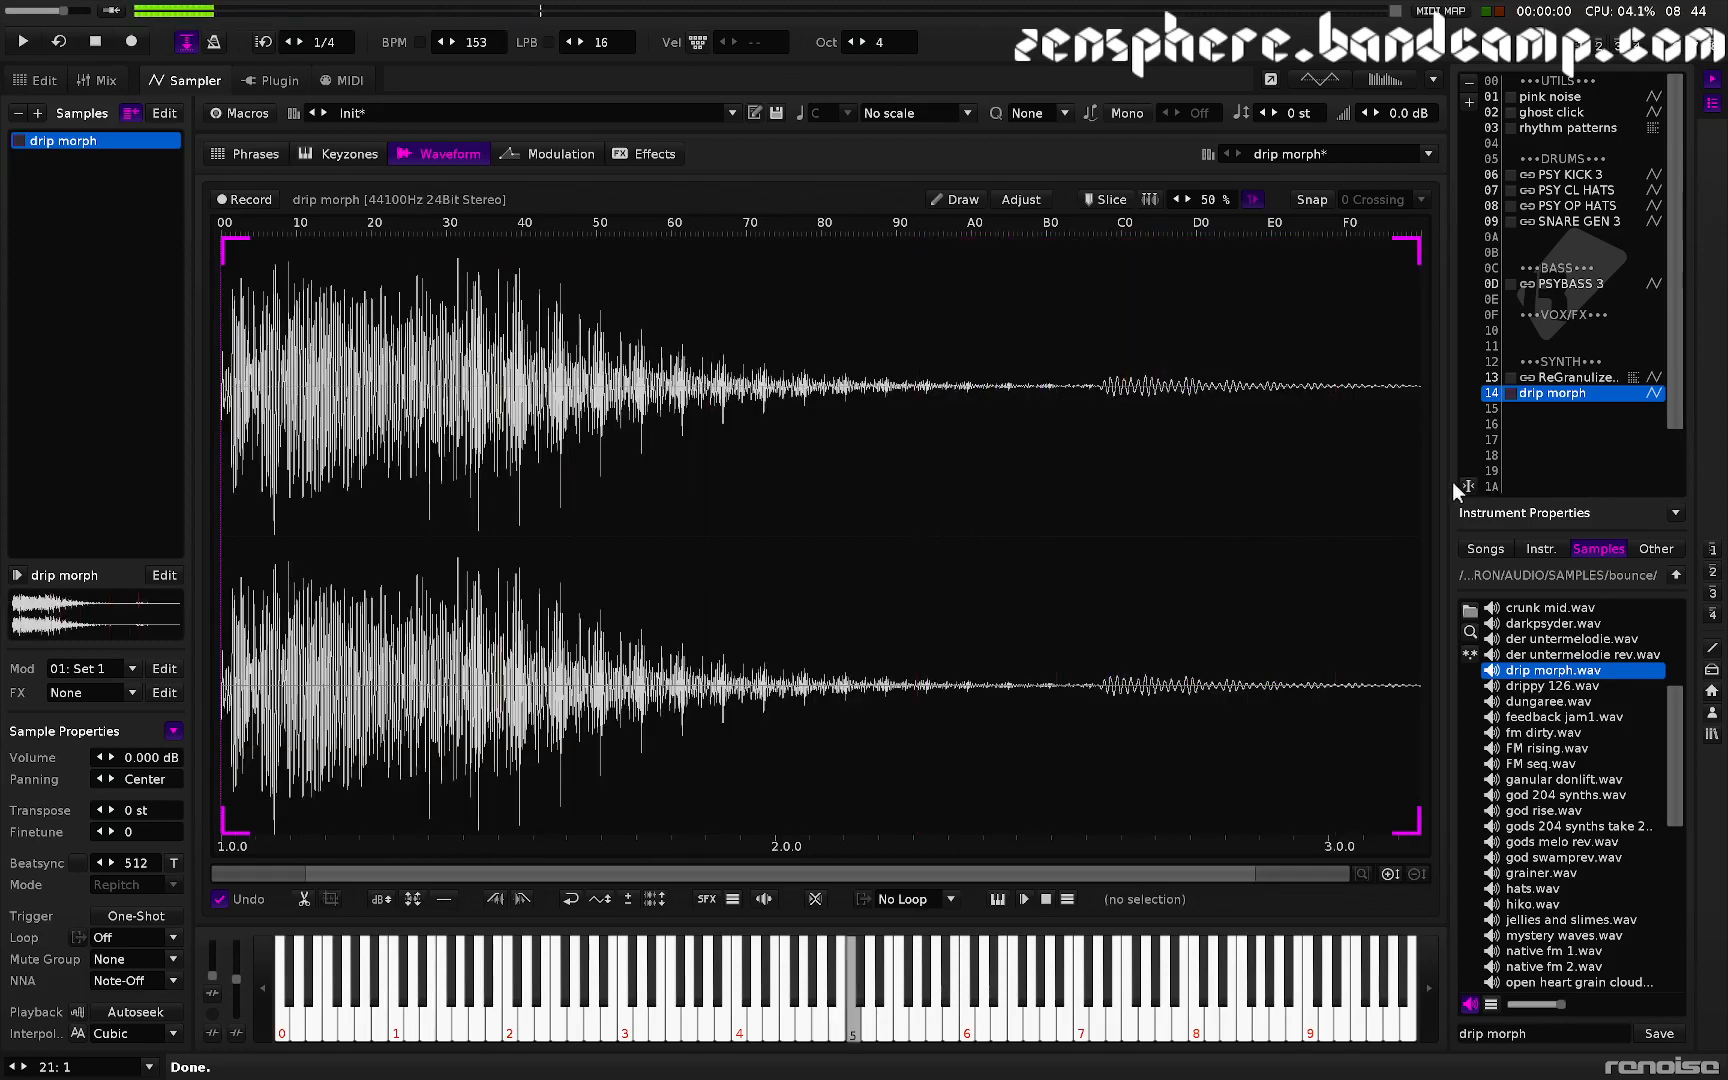
key(q)
key(q)
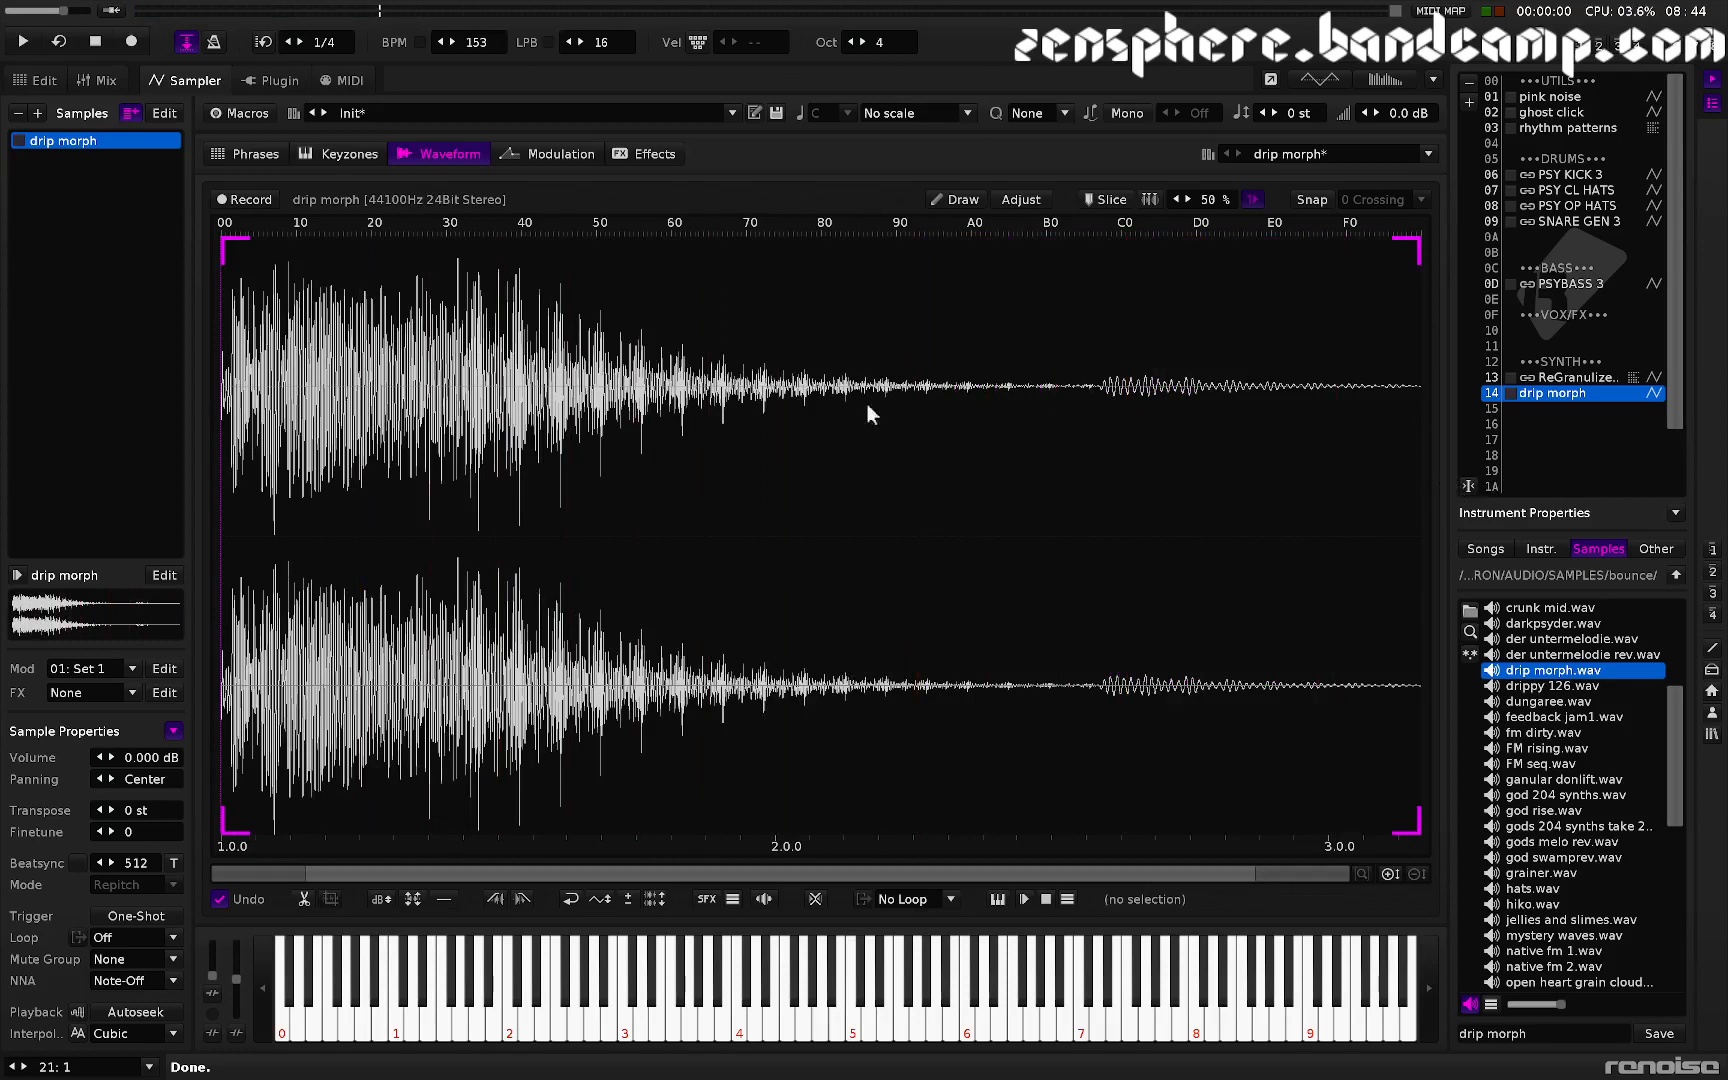
key(q)
- Enter a C-4 note for instrument 14 on the first row of the SC track in the pattern editor
key(F2)
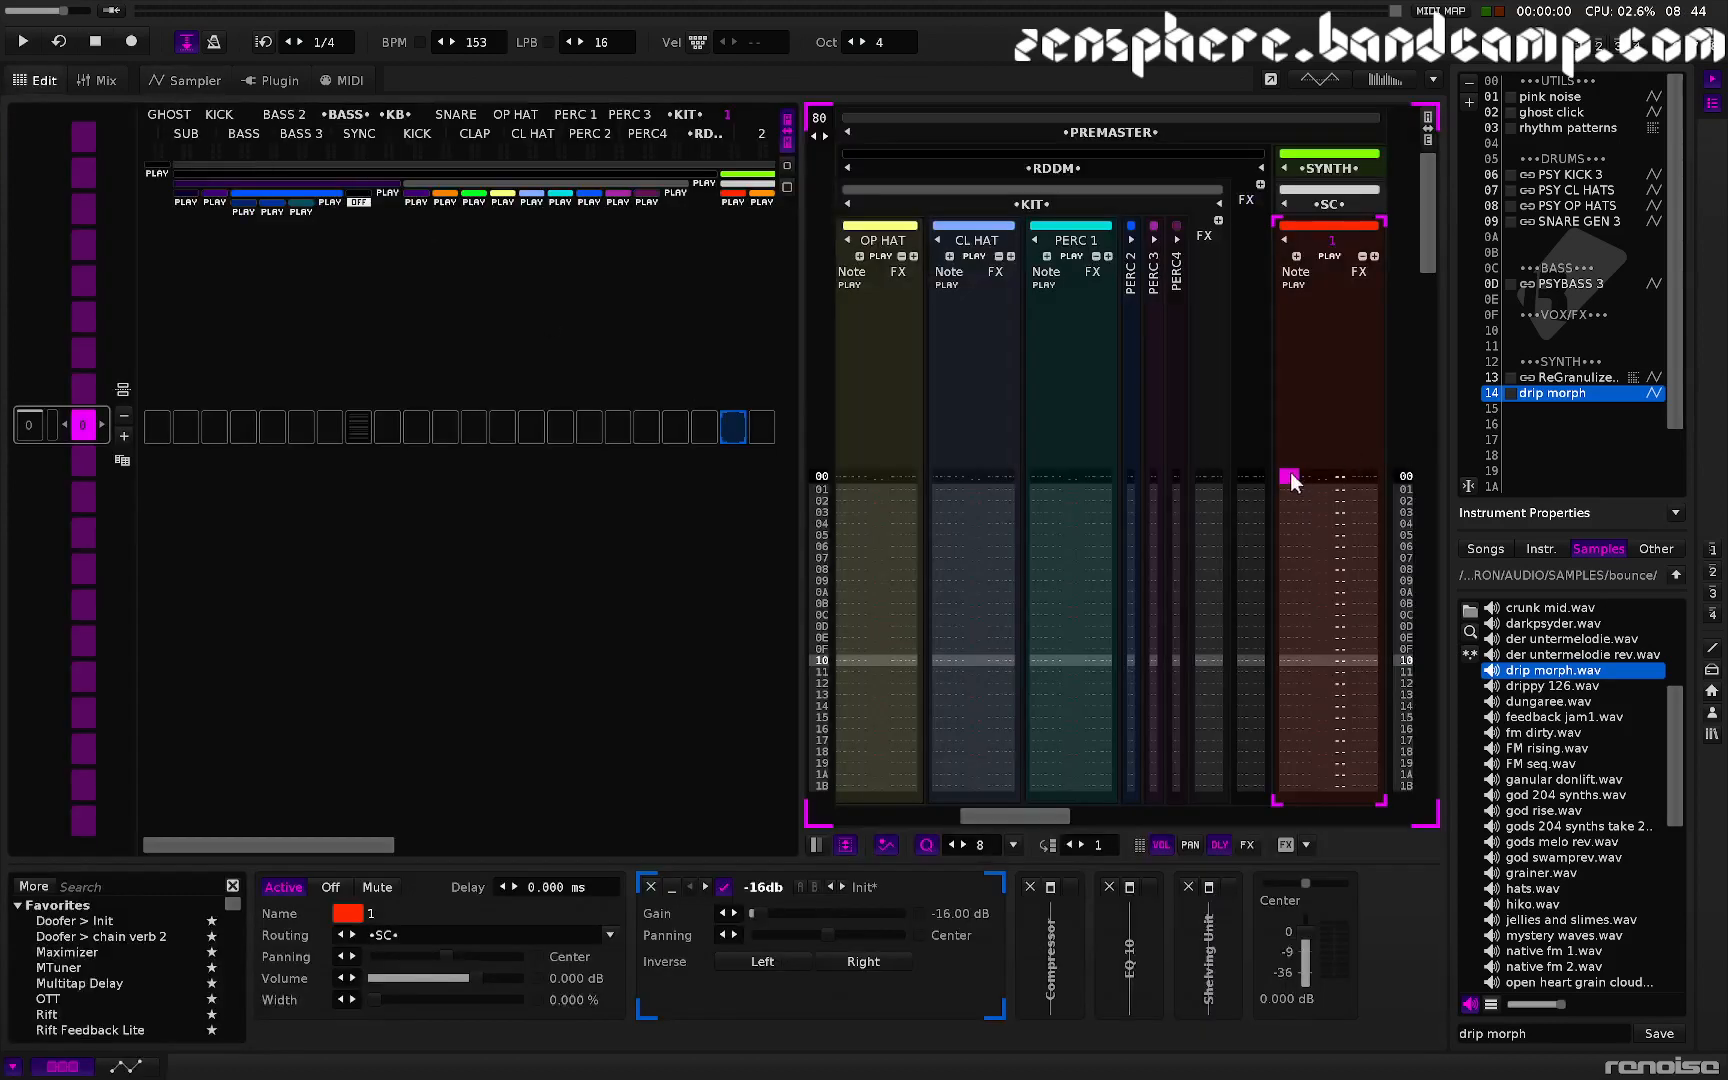
key(z)
key(Escape)
key(z)
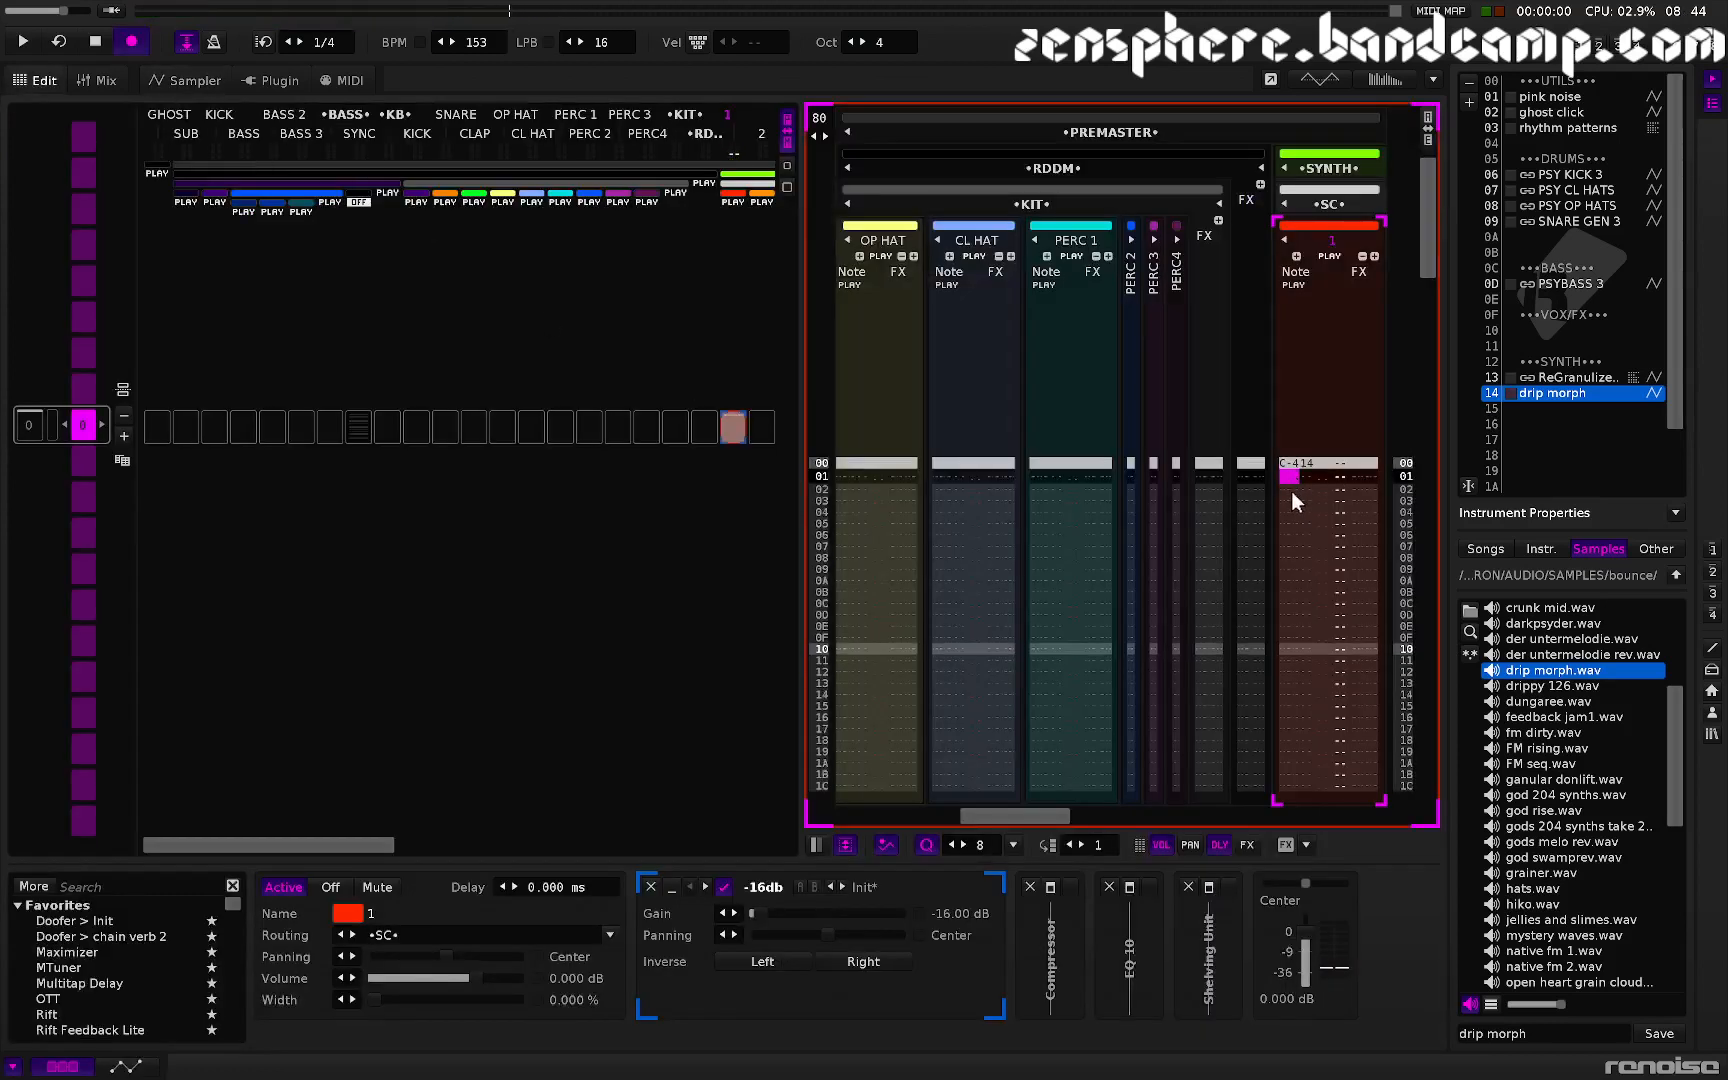
- Give the first-row note a sample offset effect of S40 in its effect column
click(1366, 466)
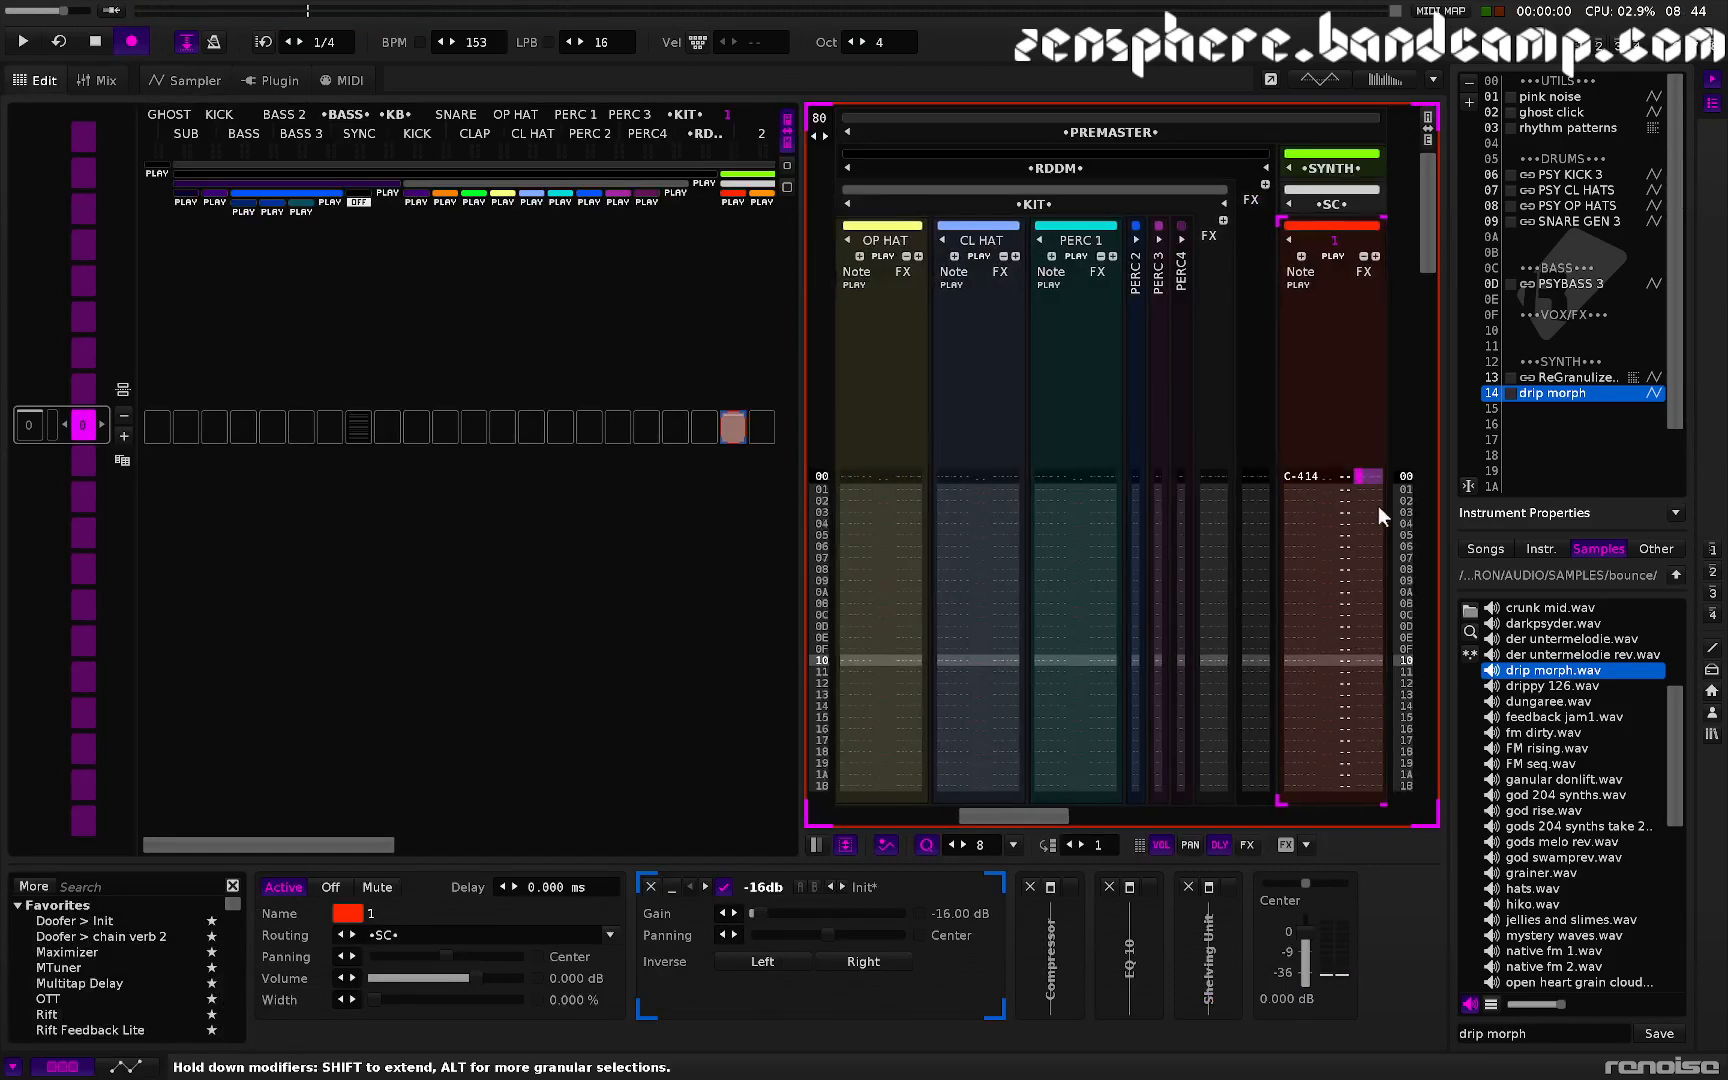
key(s)
key(Up)
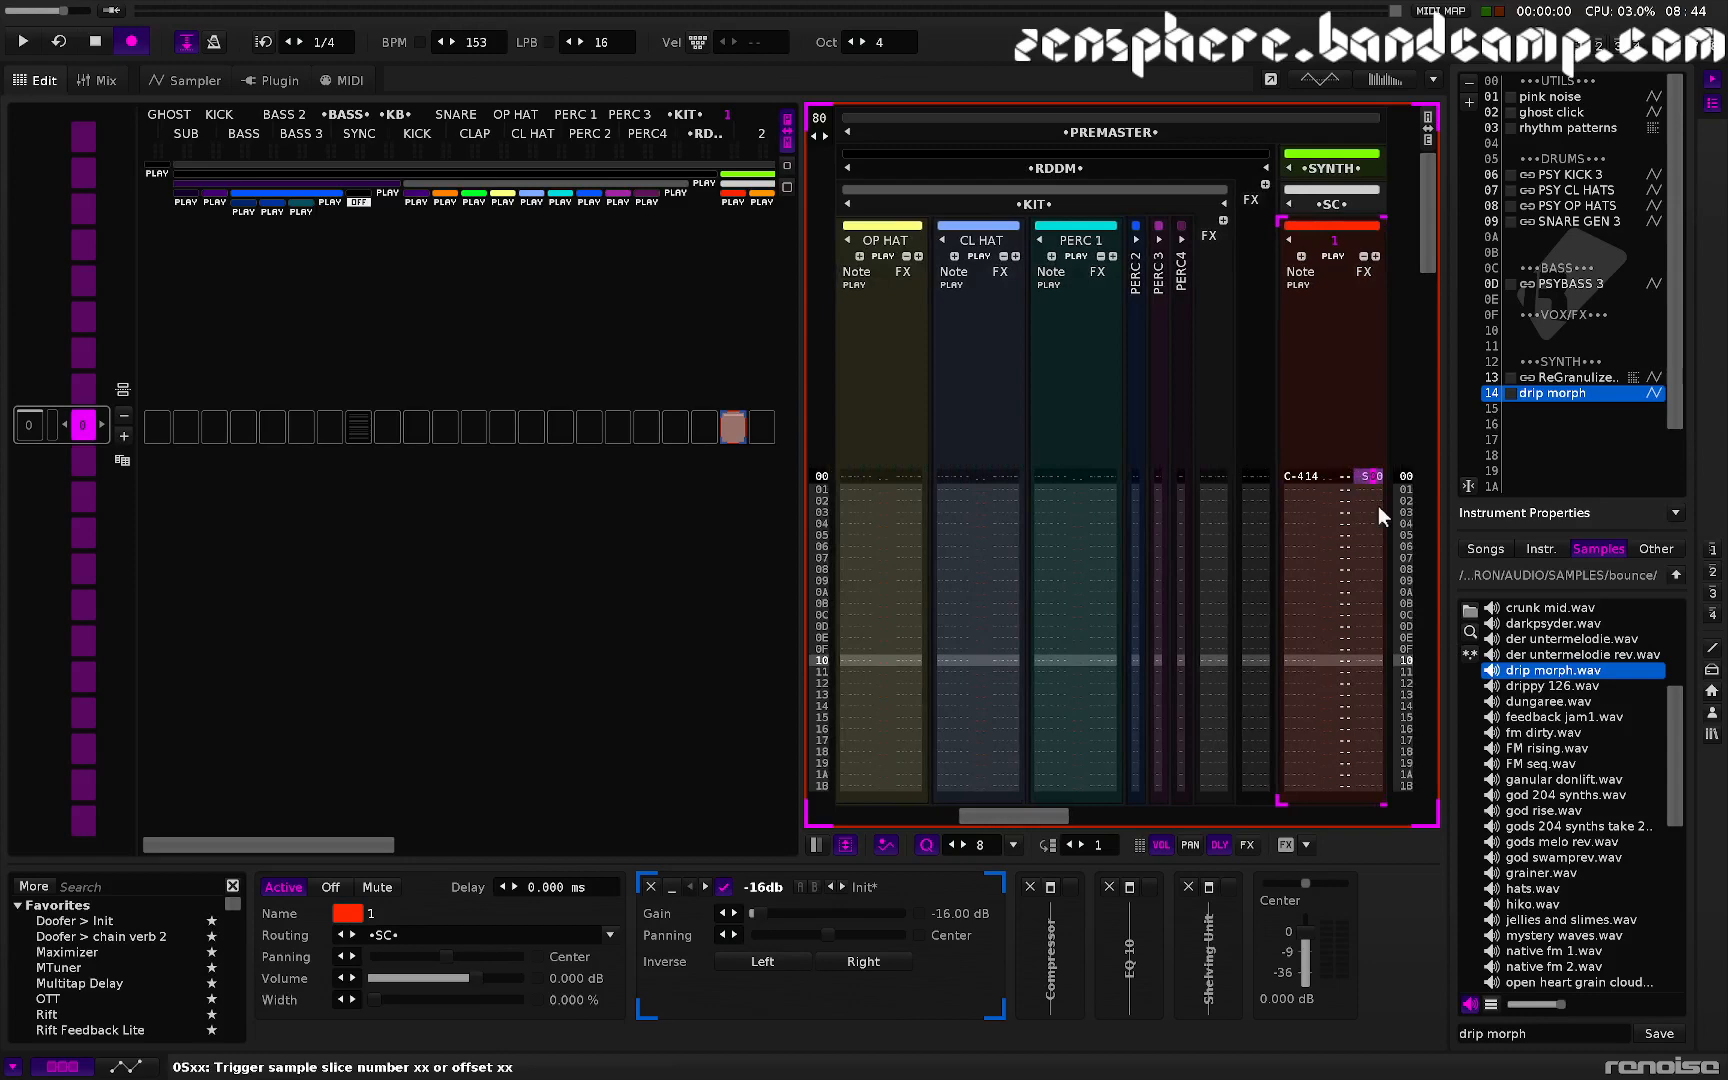
key(F3)
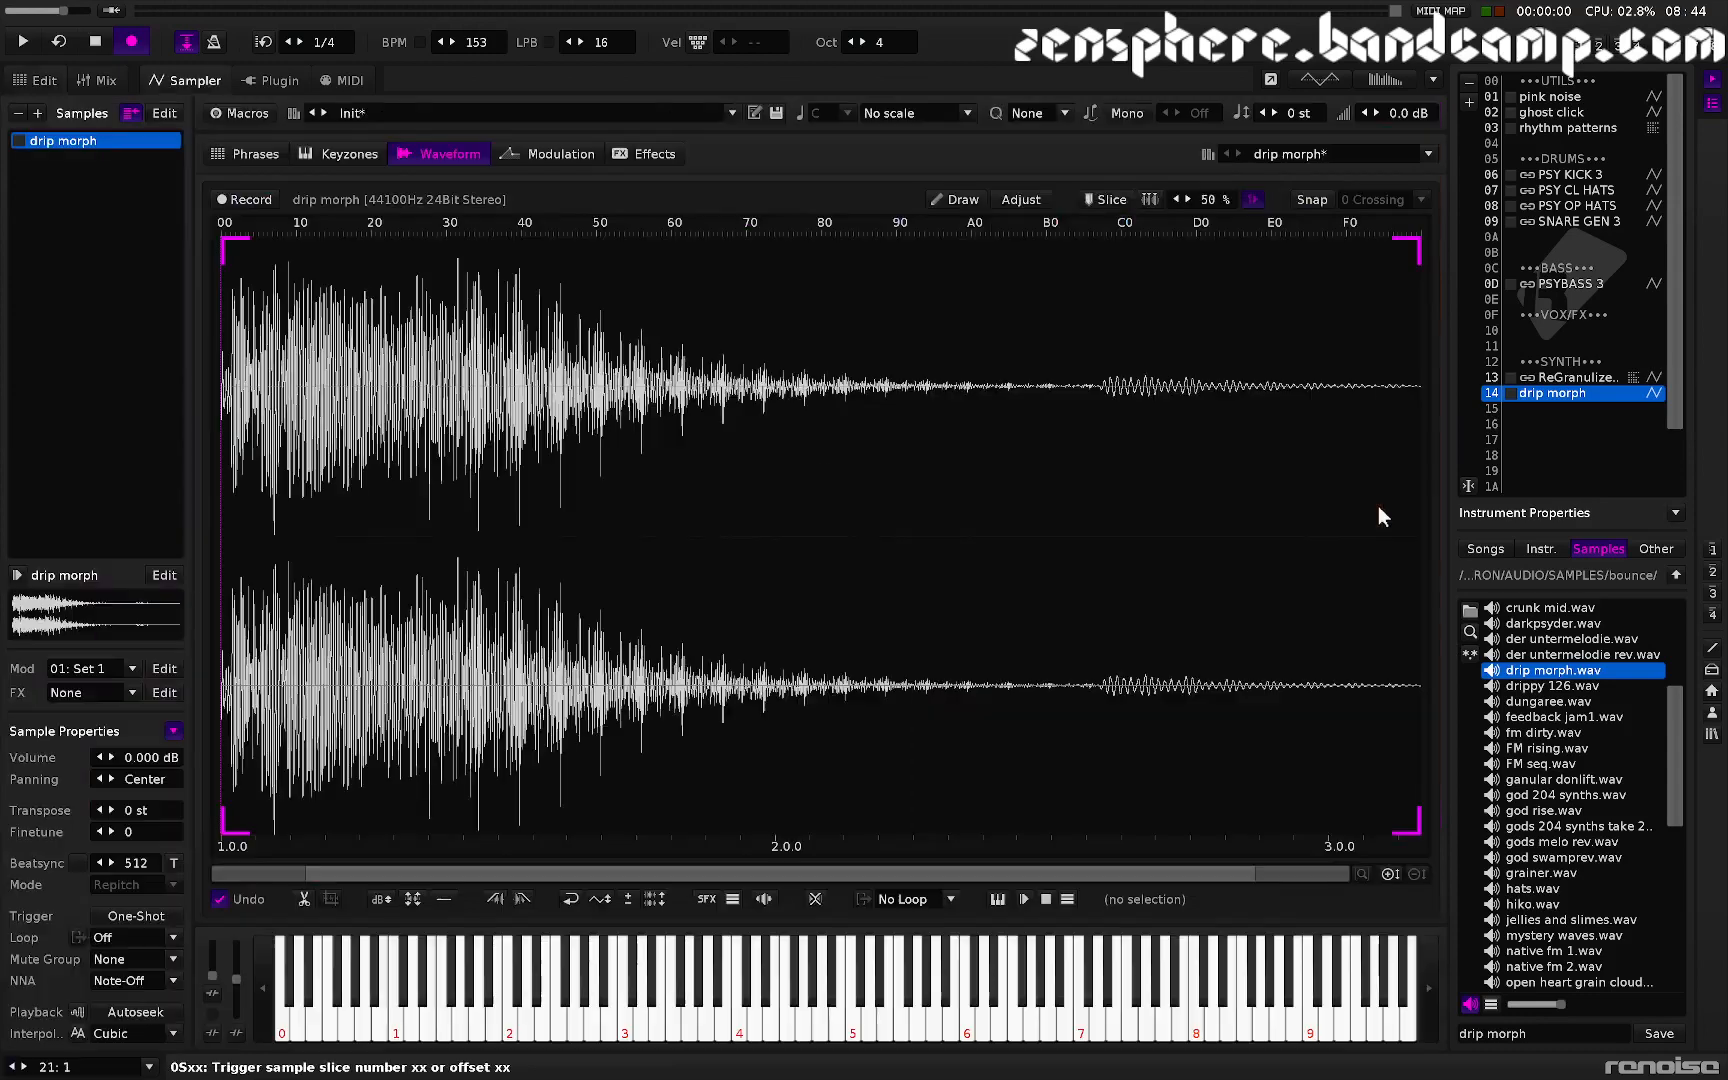
key(F1)
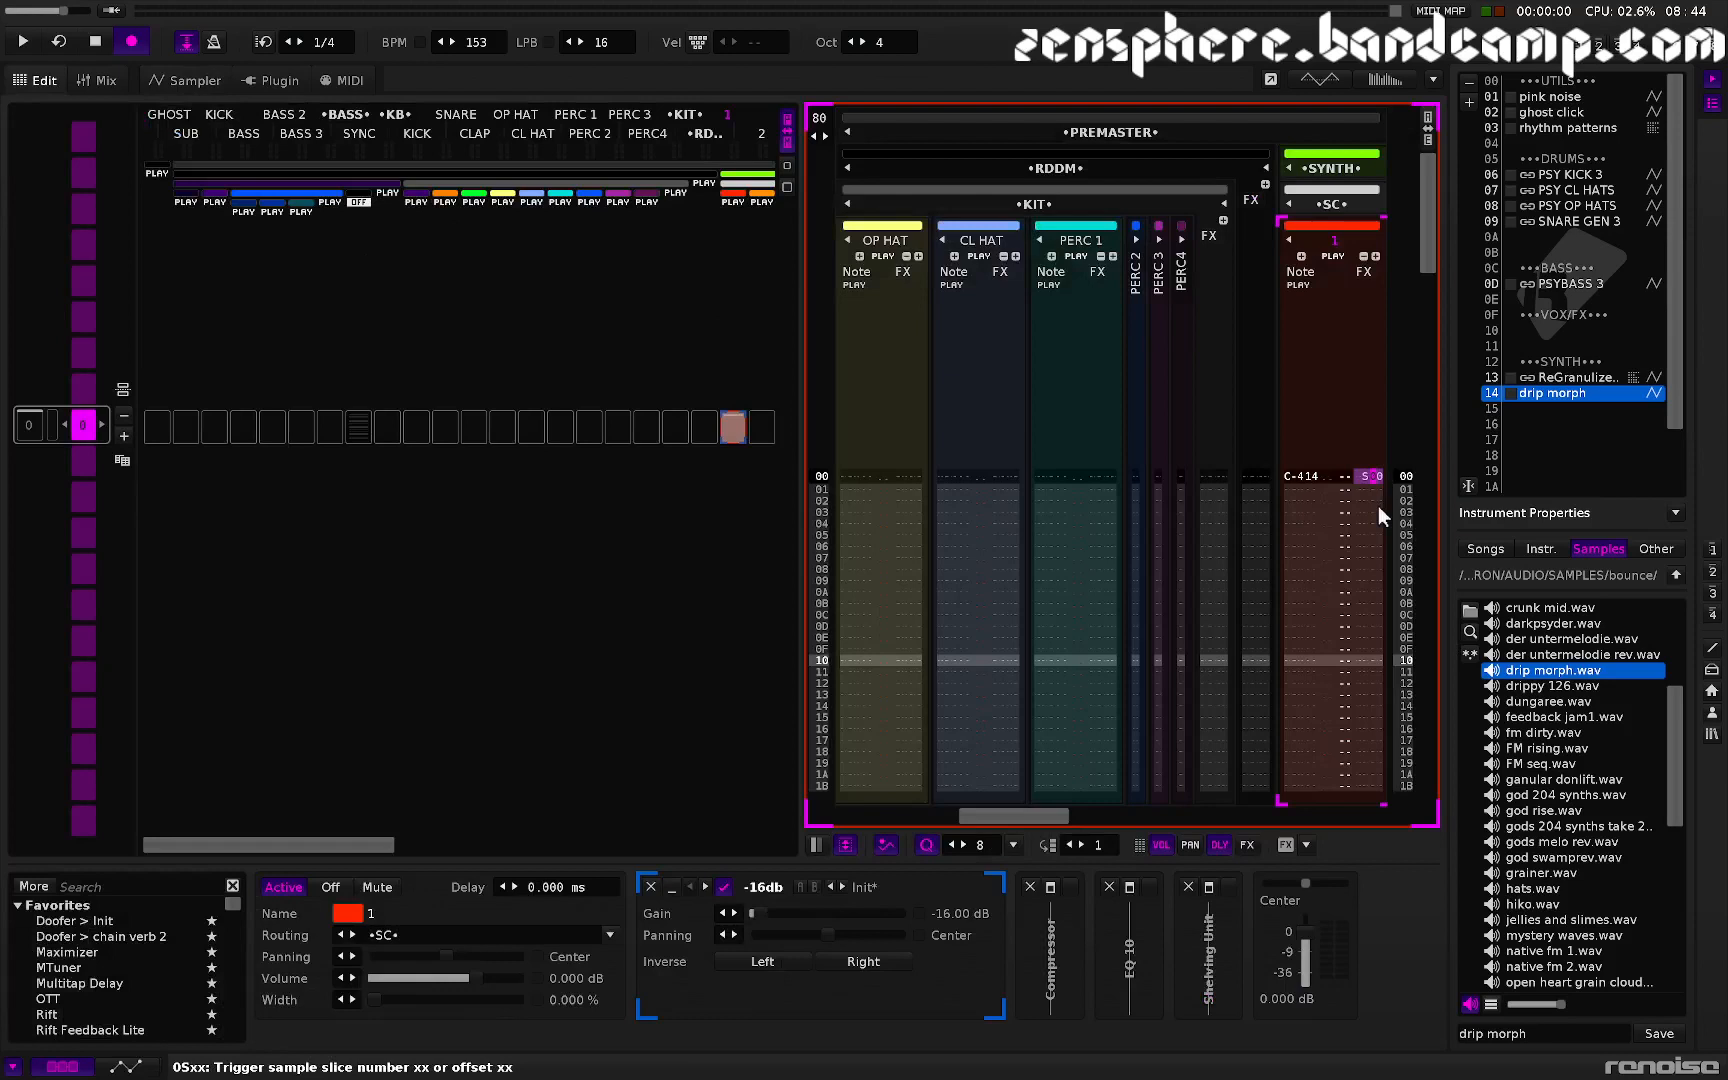
text(8)
key(ctrl+z)
scroll(1378, 506, down, 20)
scroll(1378, 506, up, 13)
scroll(1378, 506, down, 5)
key(F6)
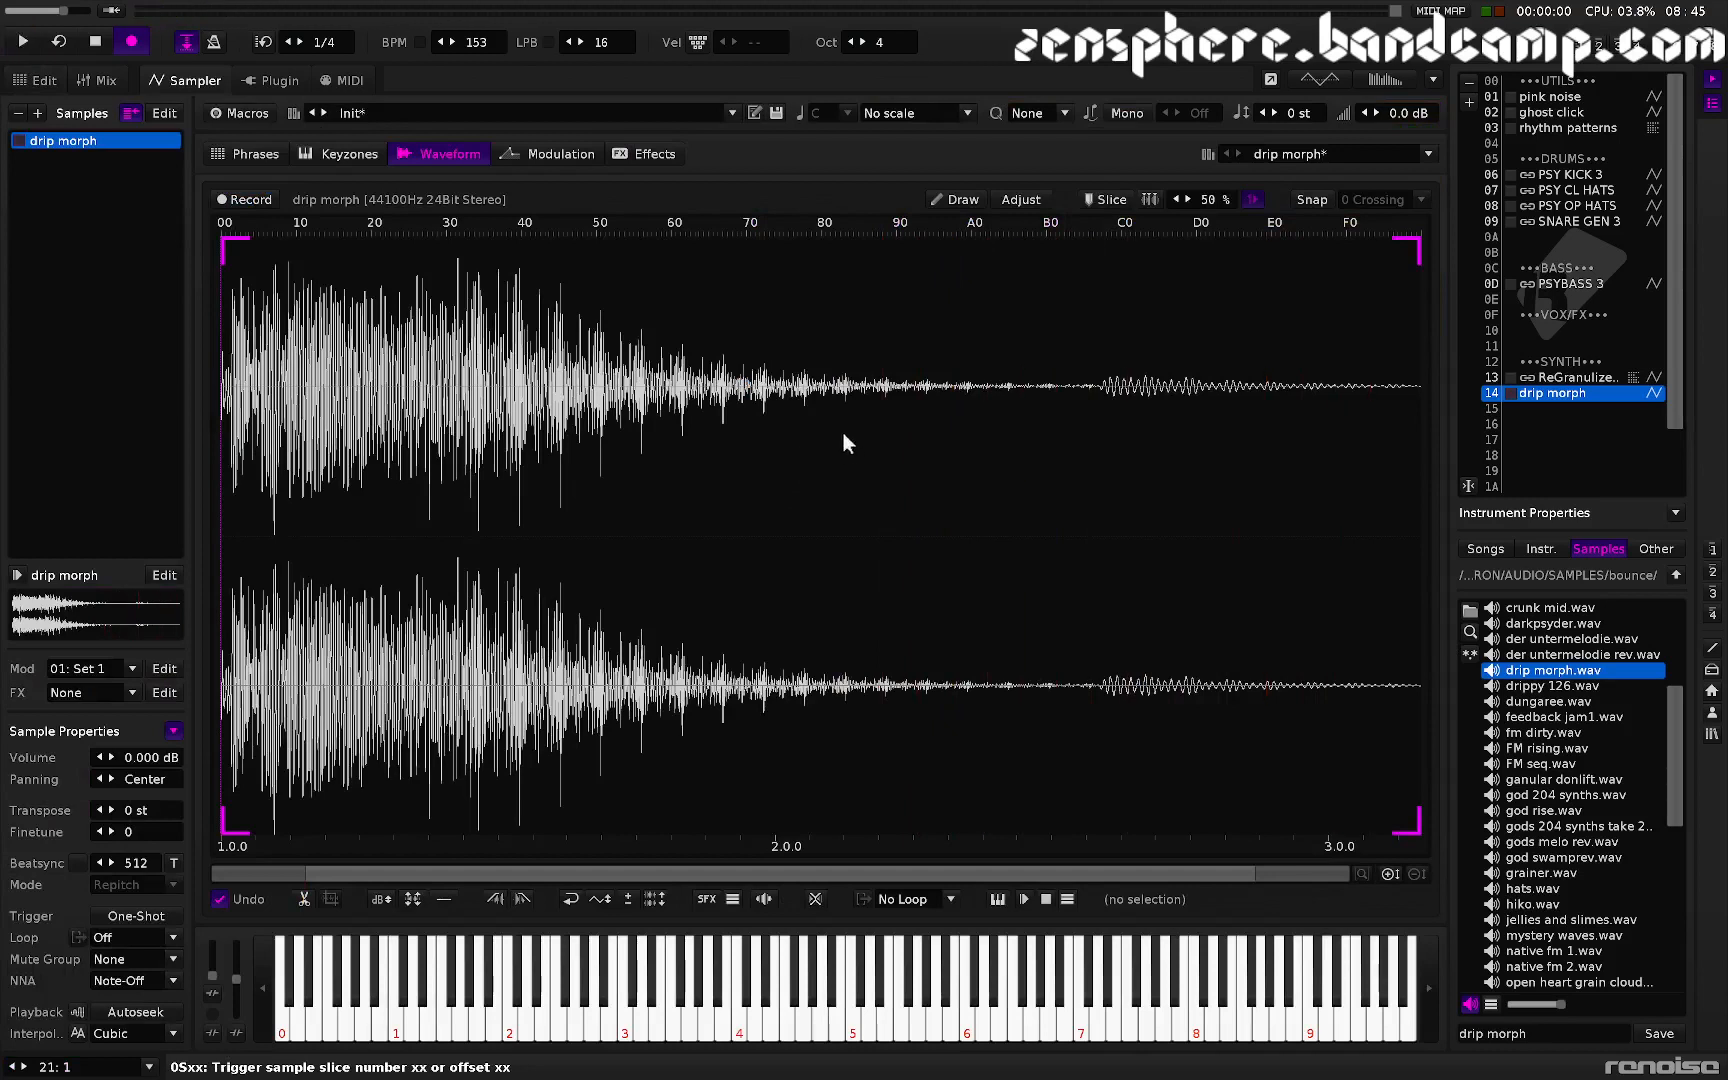
key(F1)
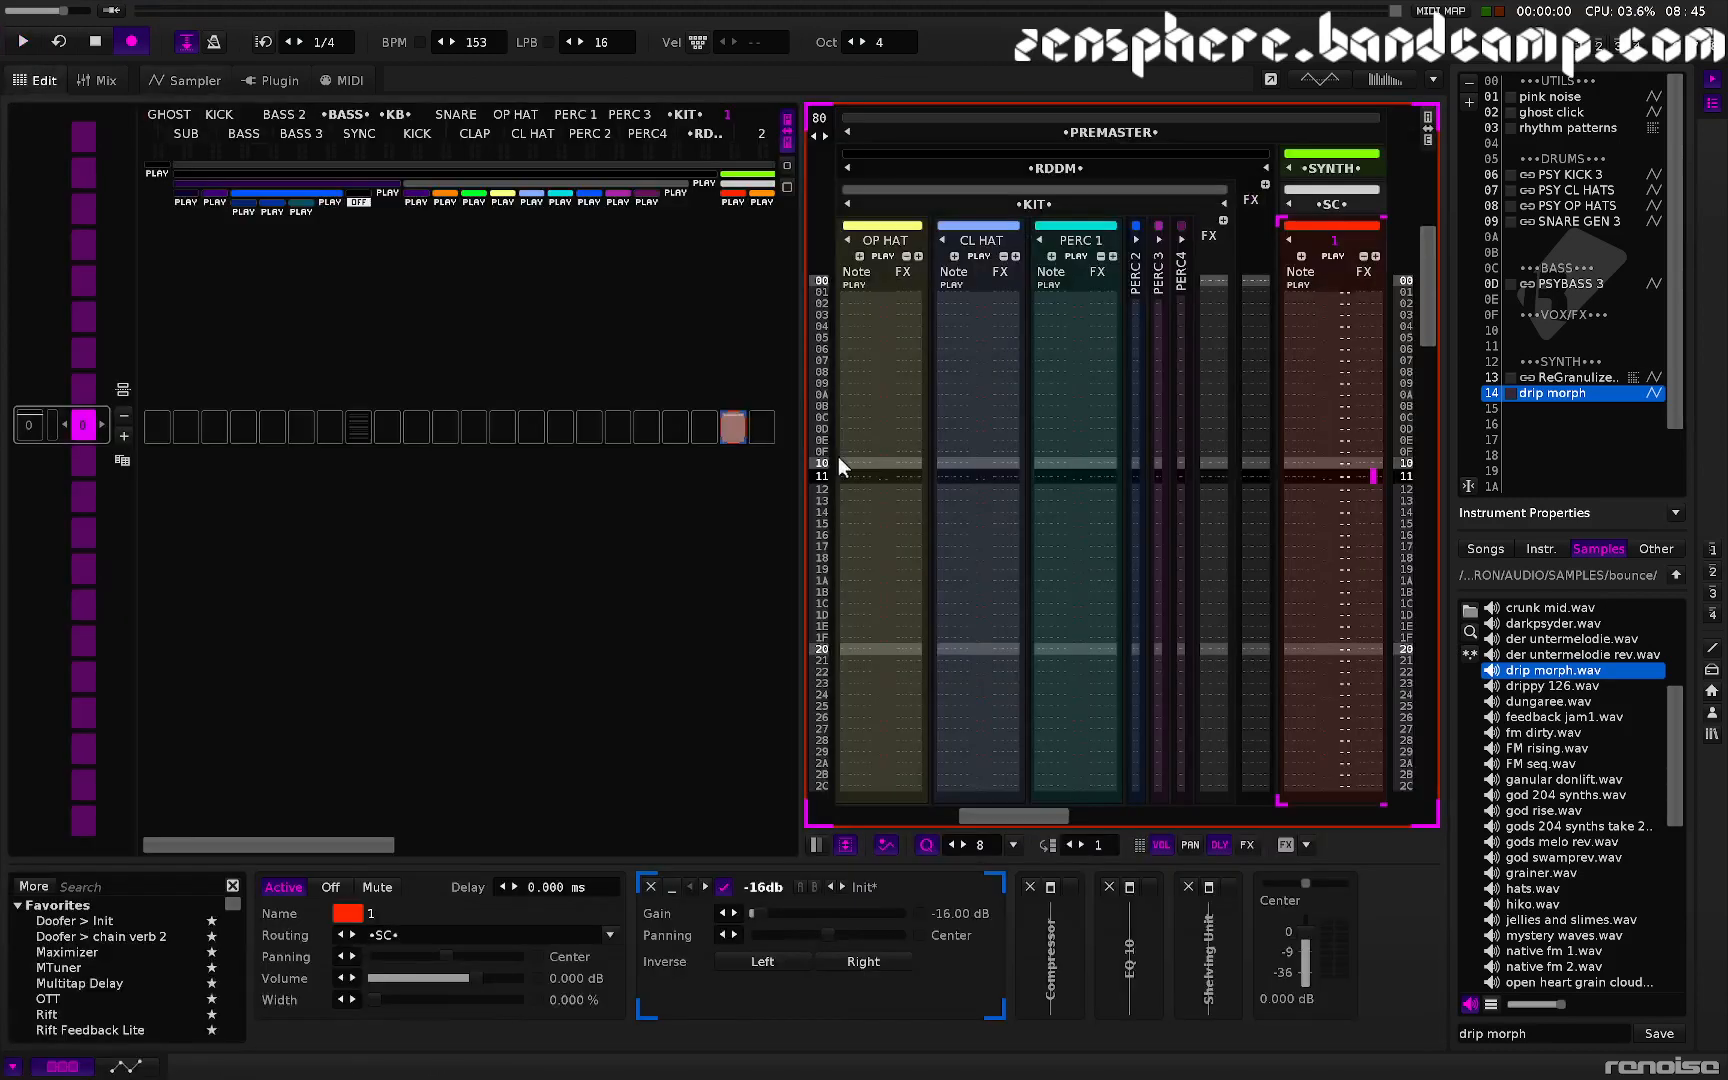
scroll(1330, 617, up, 5)
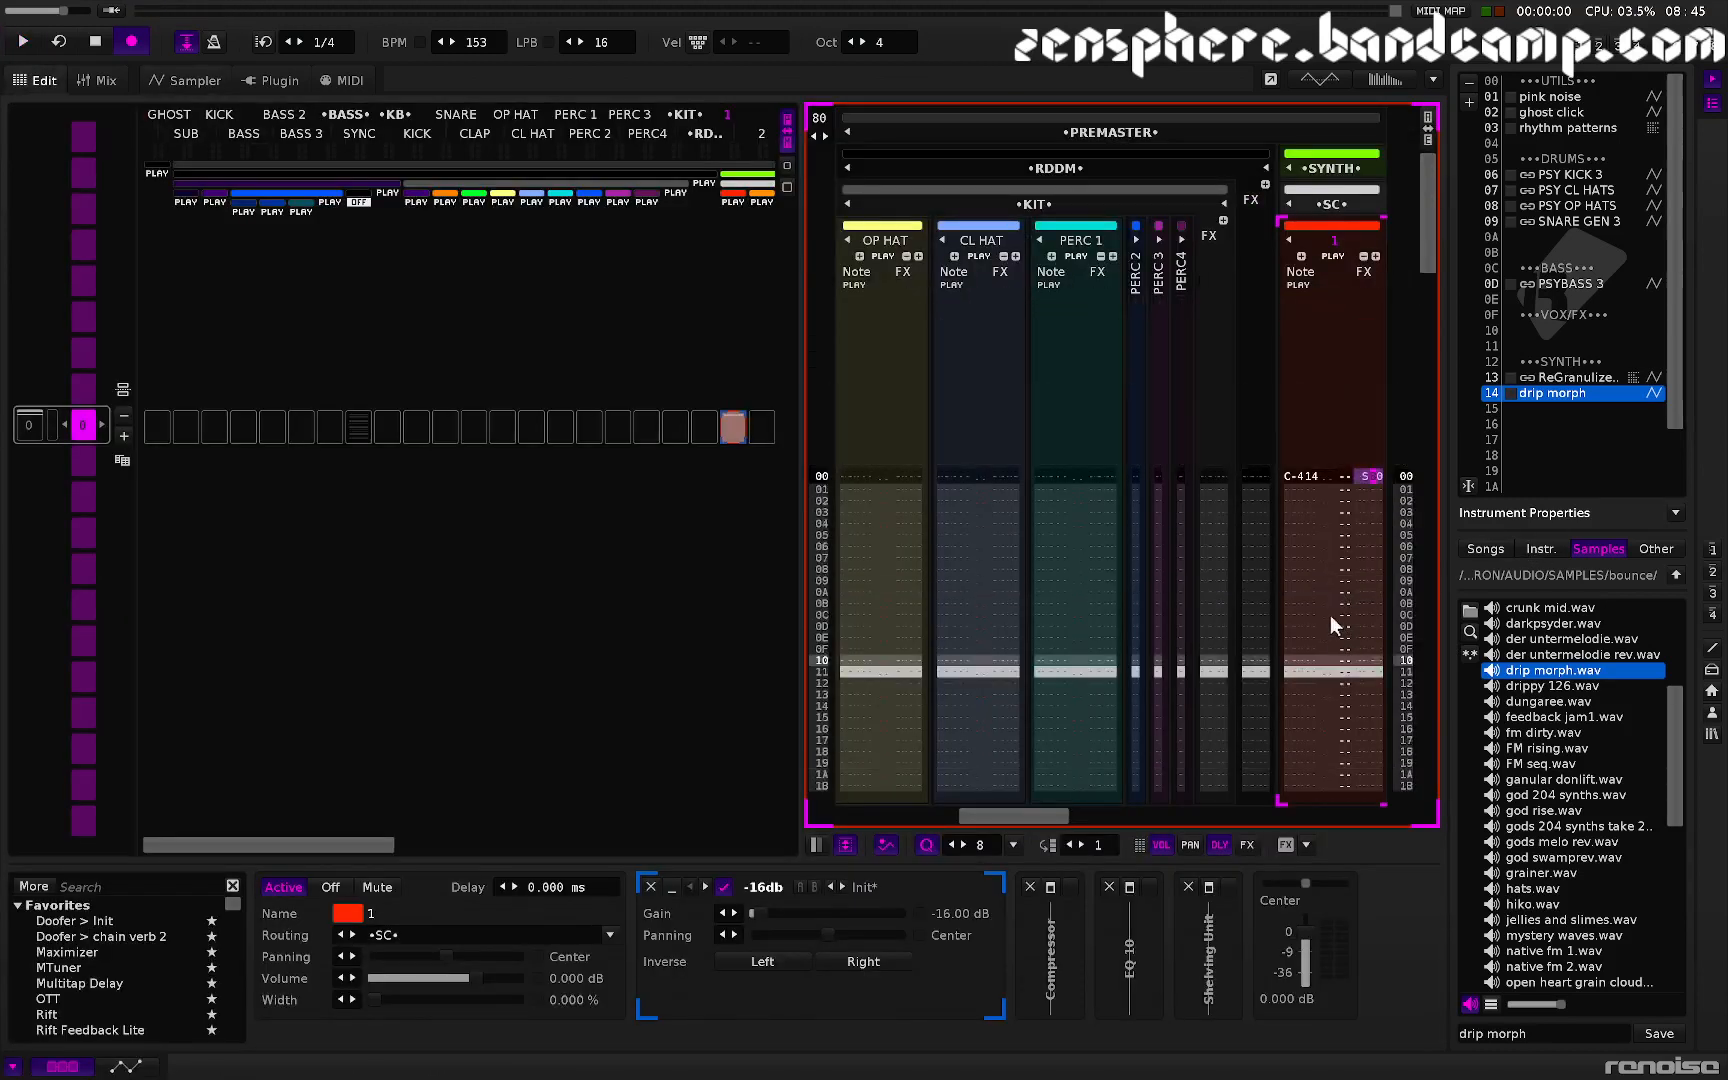
text(4)
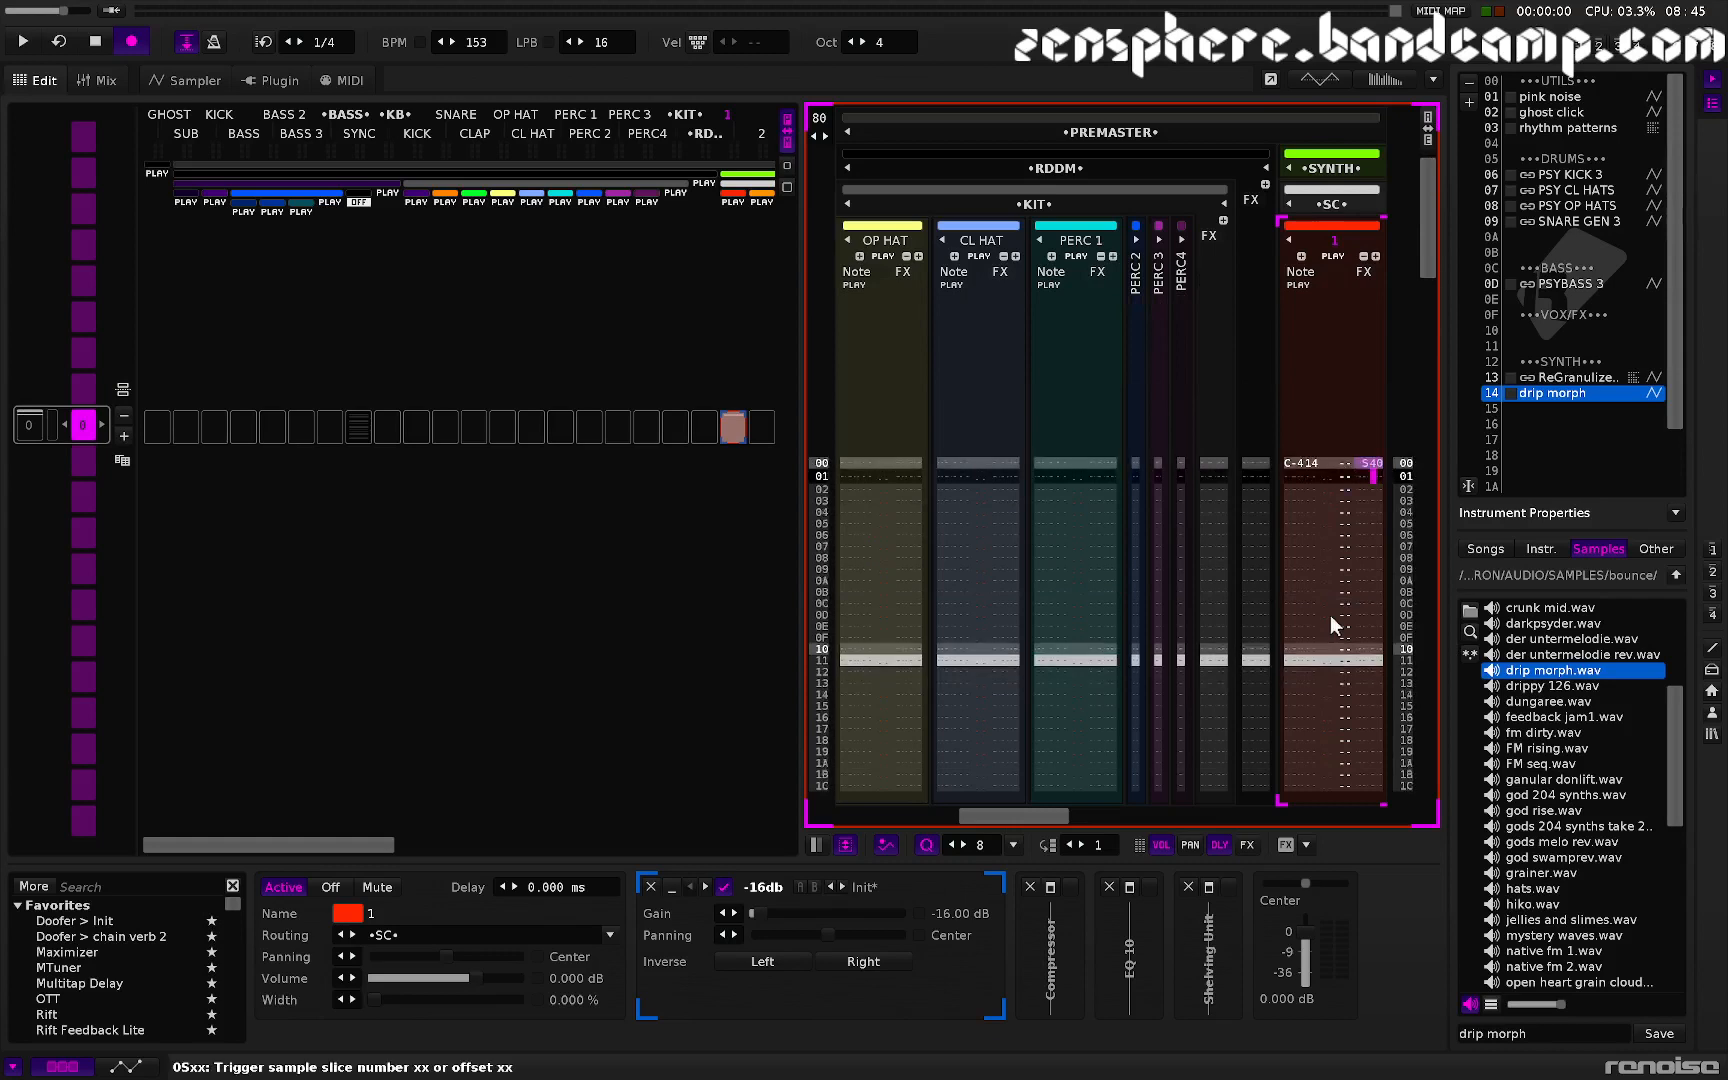
- Fill the SC track's note column with C-4 notes on every row through the end of the pattern
scroll(1330, 616, down, 5)
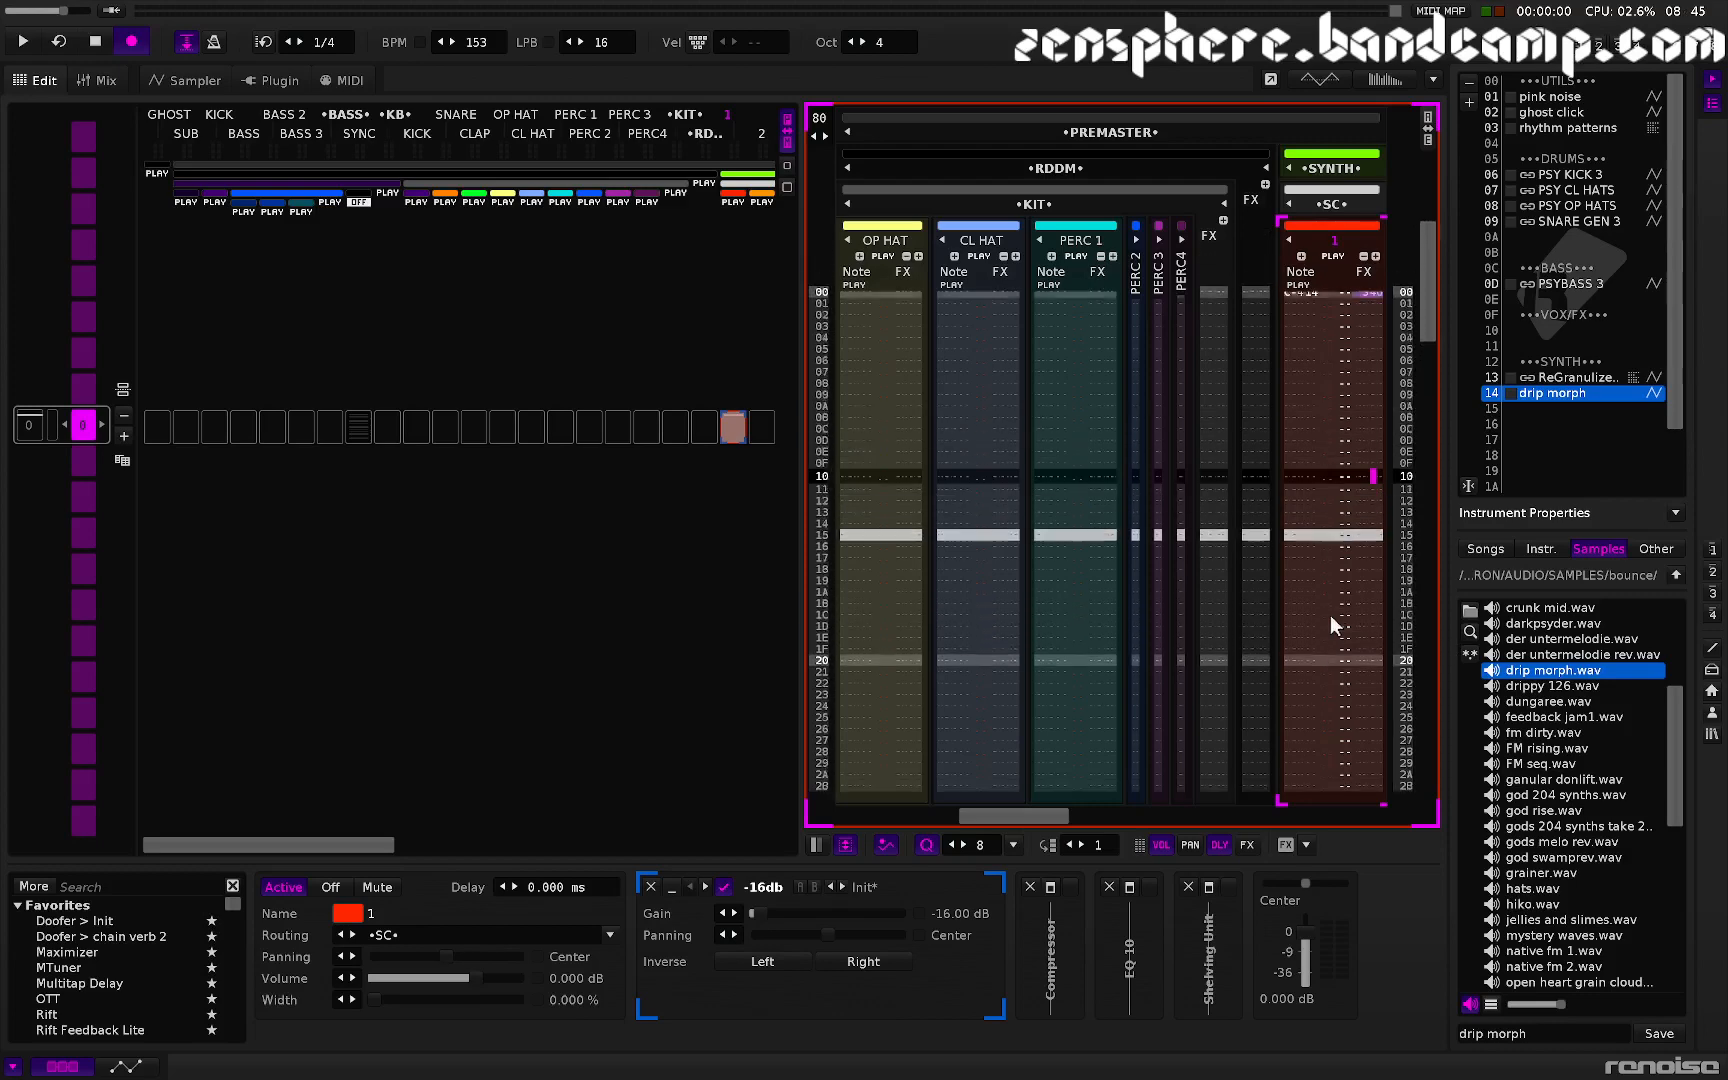
key(Up)
key(Up)
key(Up)
key(Up)
key(Up)
key(Left)
key(Left)
key(Left)
key(Left)
key(Left)
key(Left)
key(Left)
key(Left)
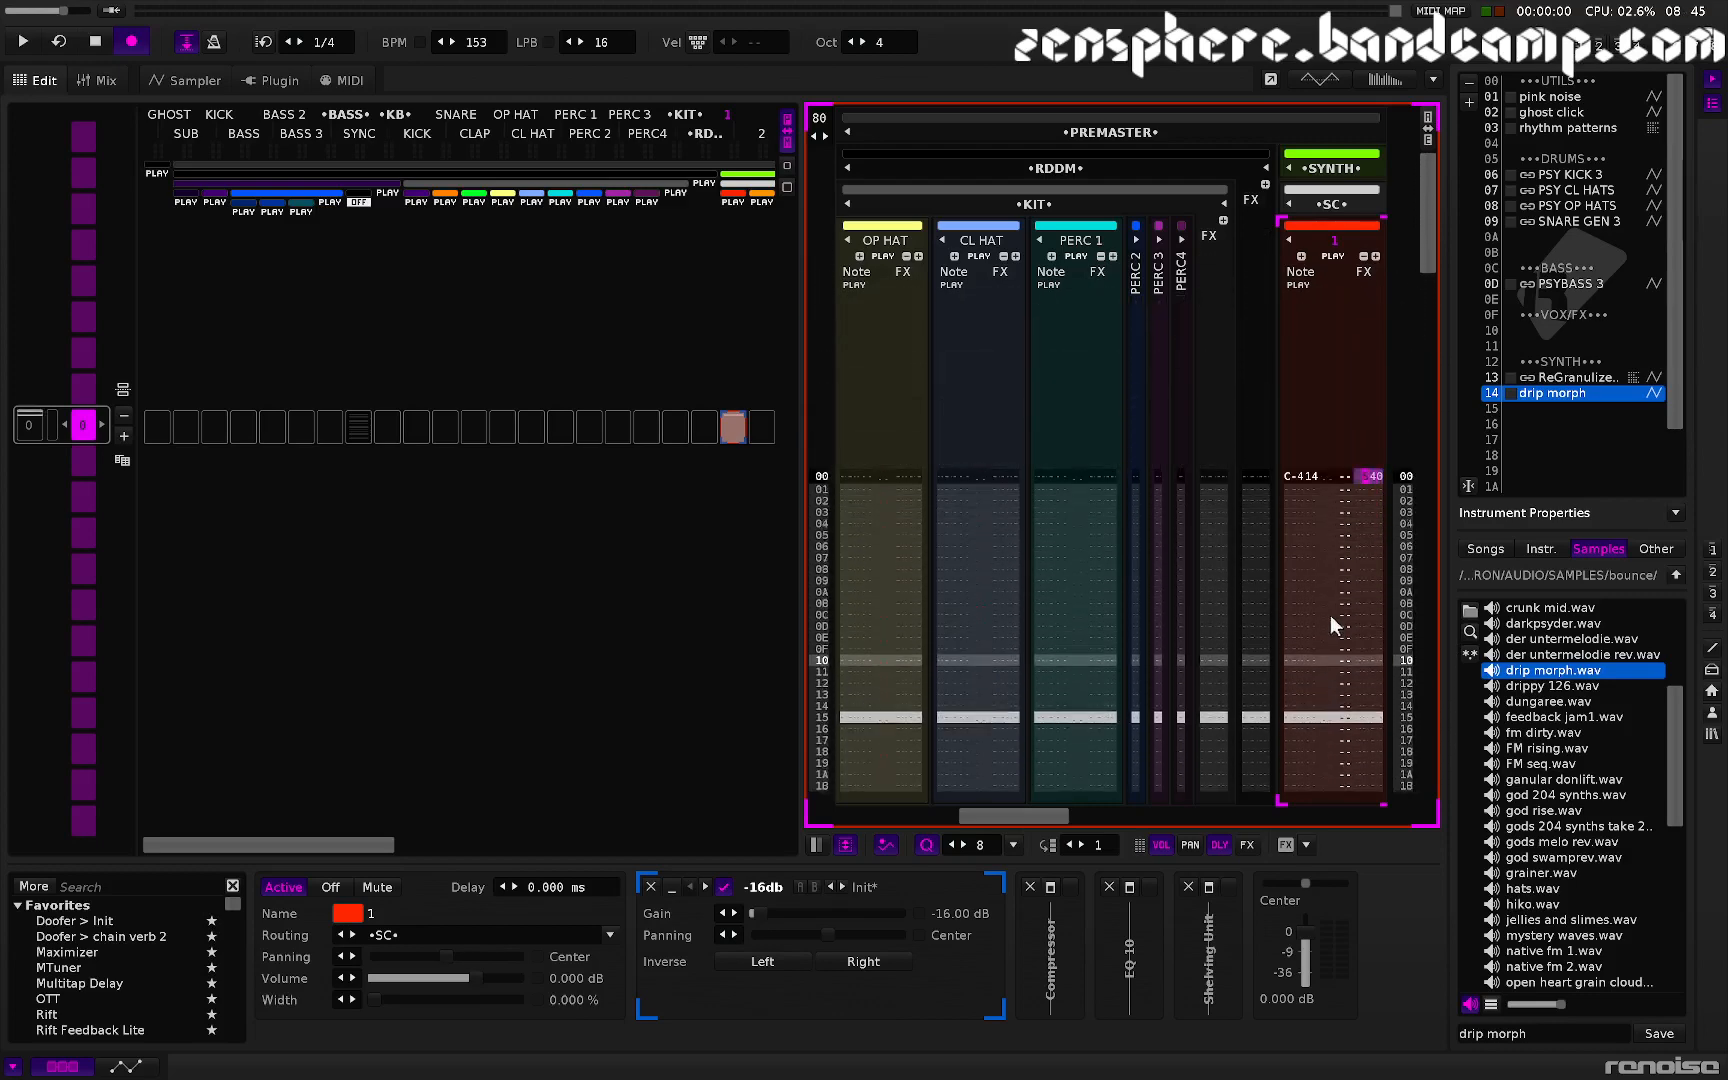
key(Left)
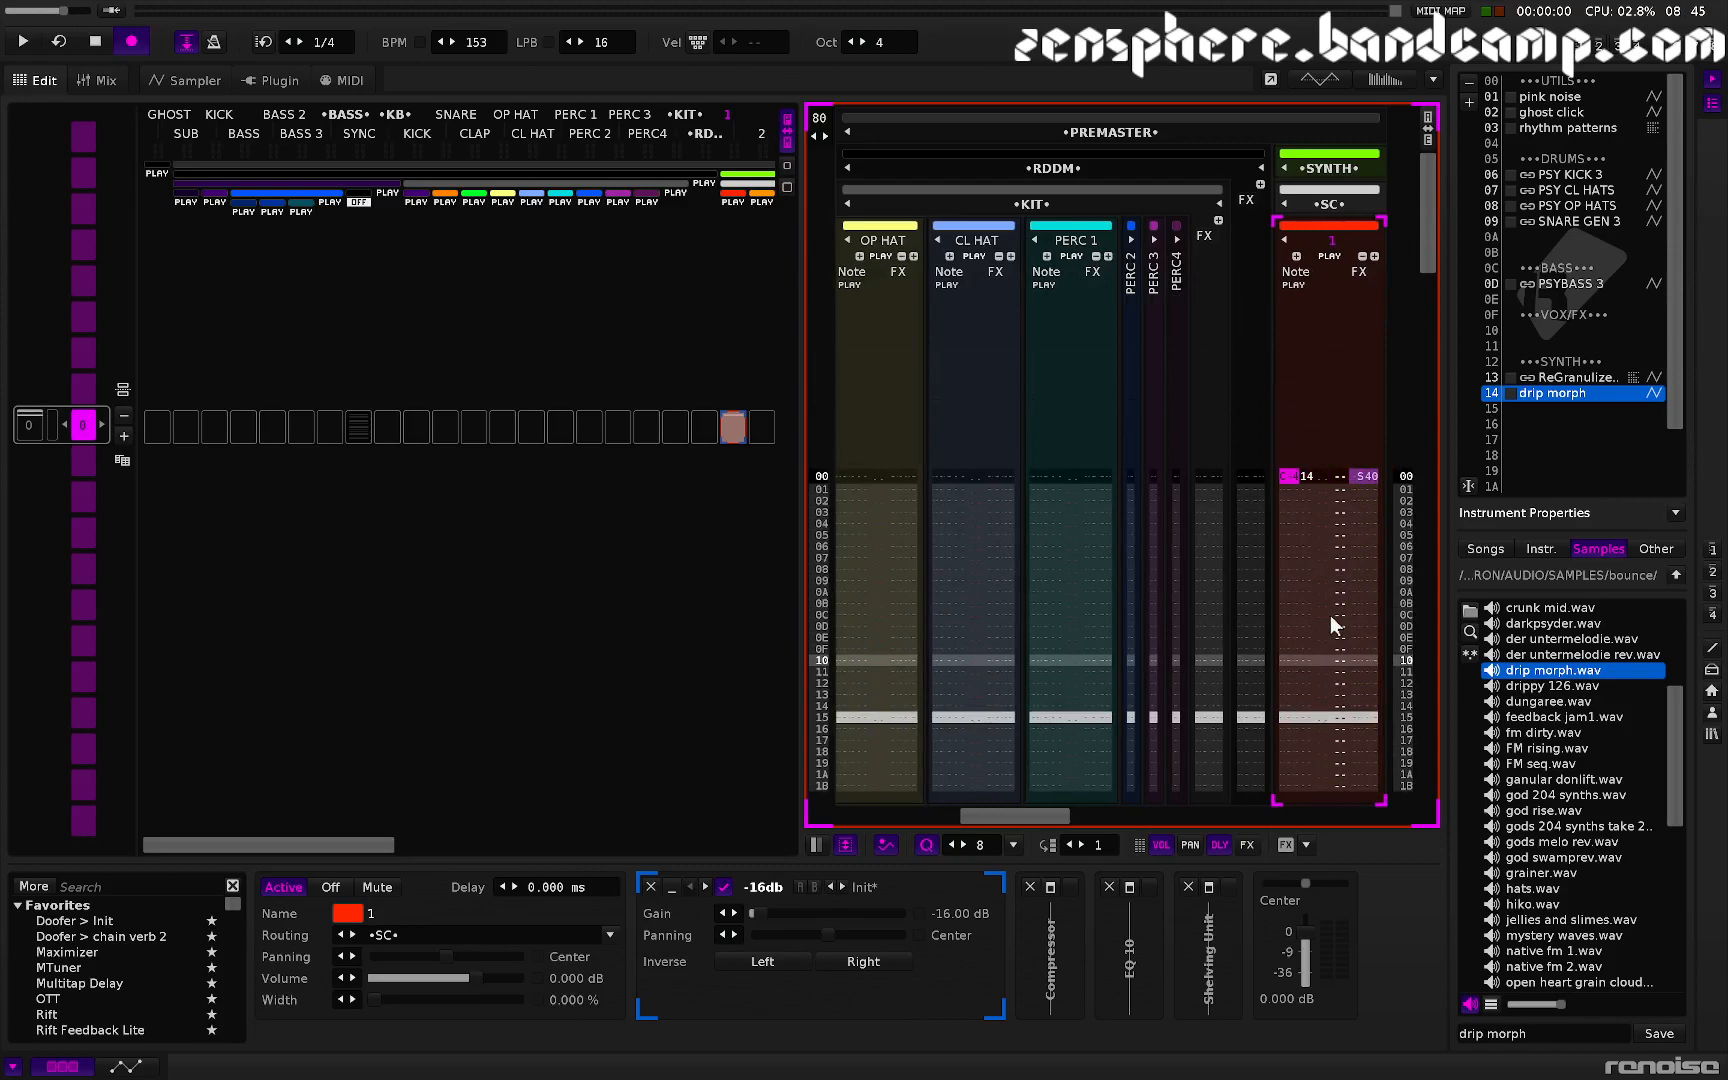
key(z)
key(z)
key(z)
key(z)
key(z)
key(z)
key(z)
key(z)
key(z)
key(z)
key(z)
key(z)
key(z)
key(z)
key(z)
key(z)
key(z)
key(z)
key(z)
key(z)
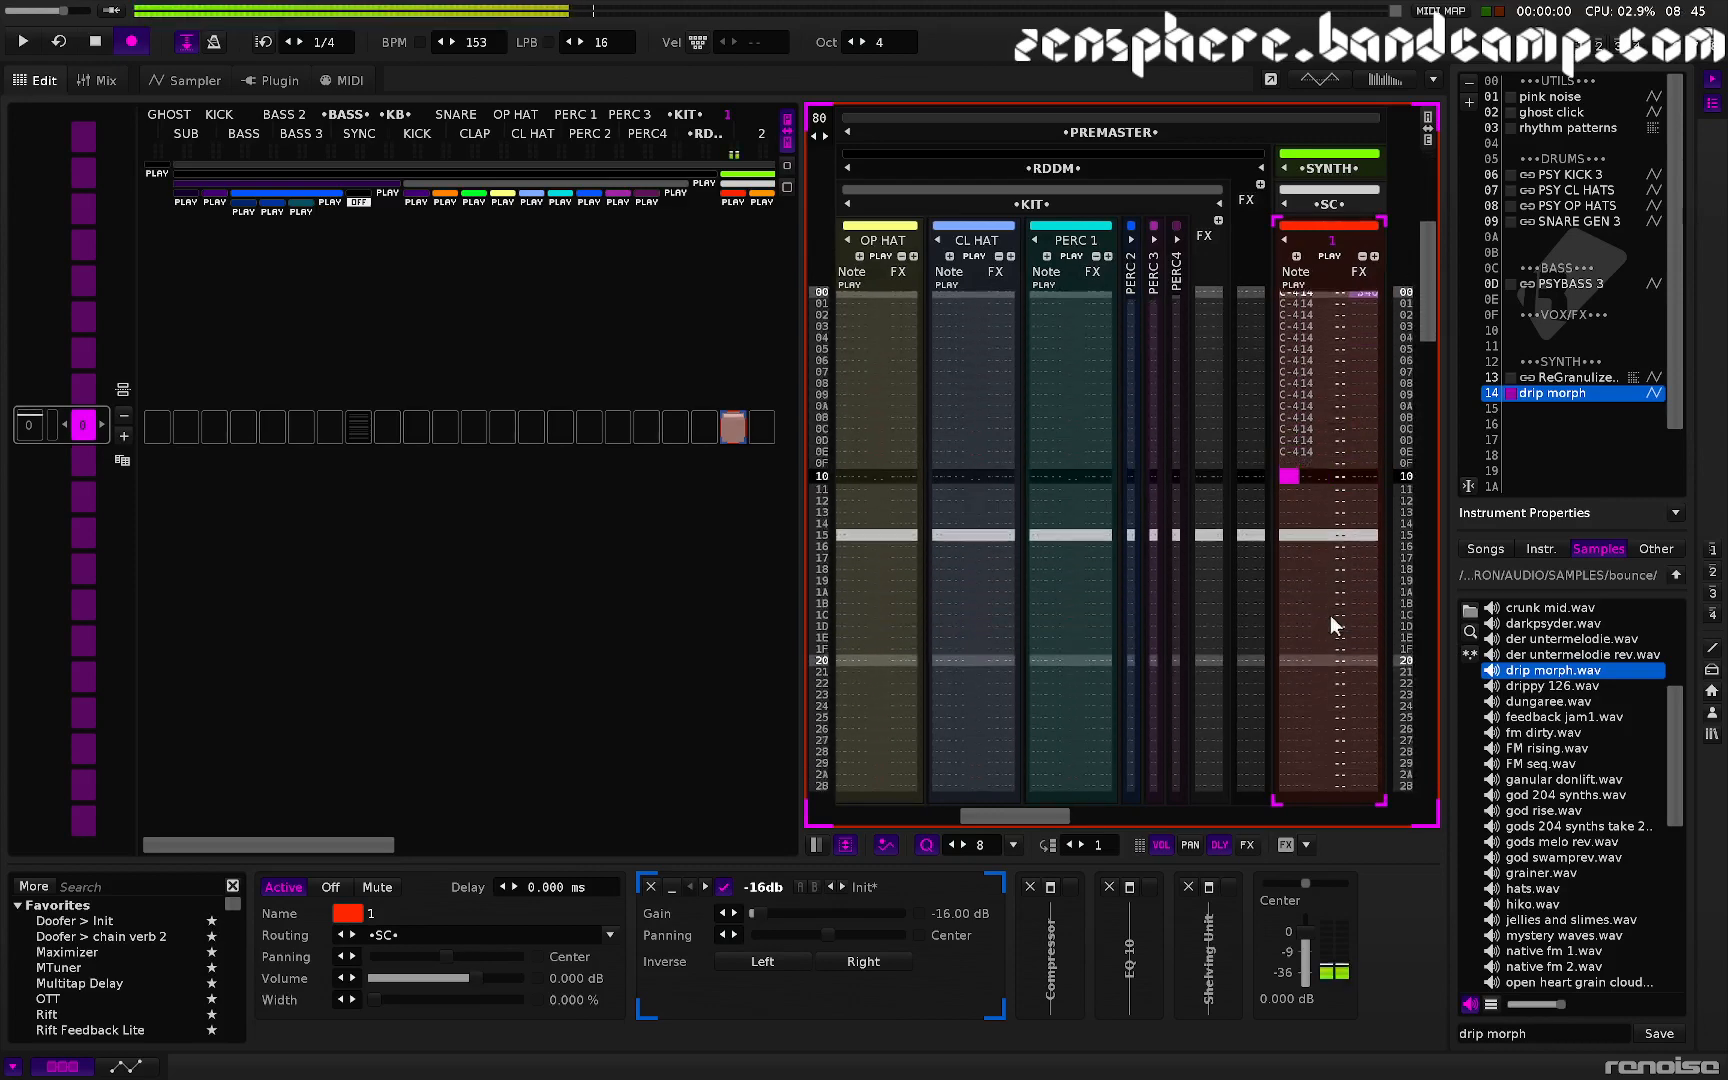
key(z)
key(z)
key(z)
key(z)
key(z)
key(z)
key(z)
key(z)
key(z)
key(z)
key(z)
key(z)
key(z)
key(z)
key(z)
key(z)
key(z)
key(z)
key(z)
key(z)
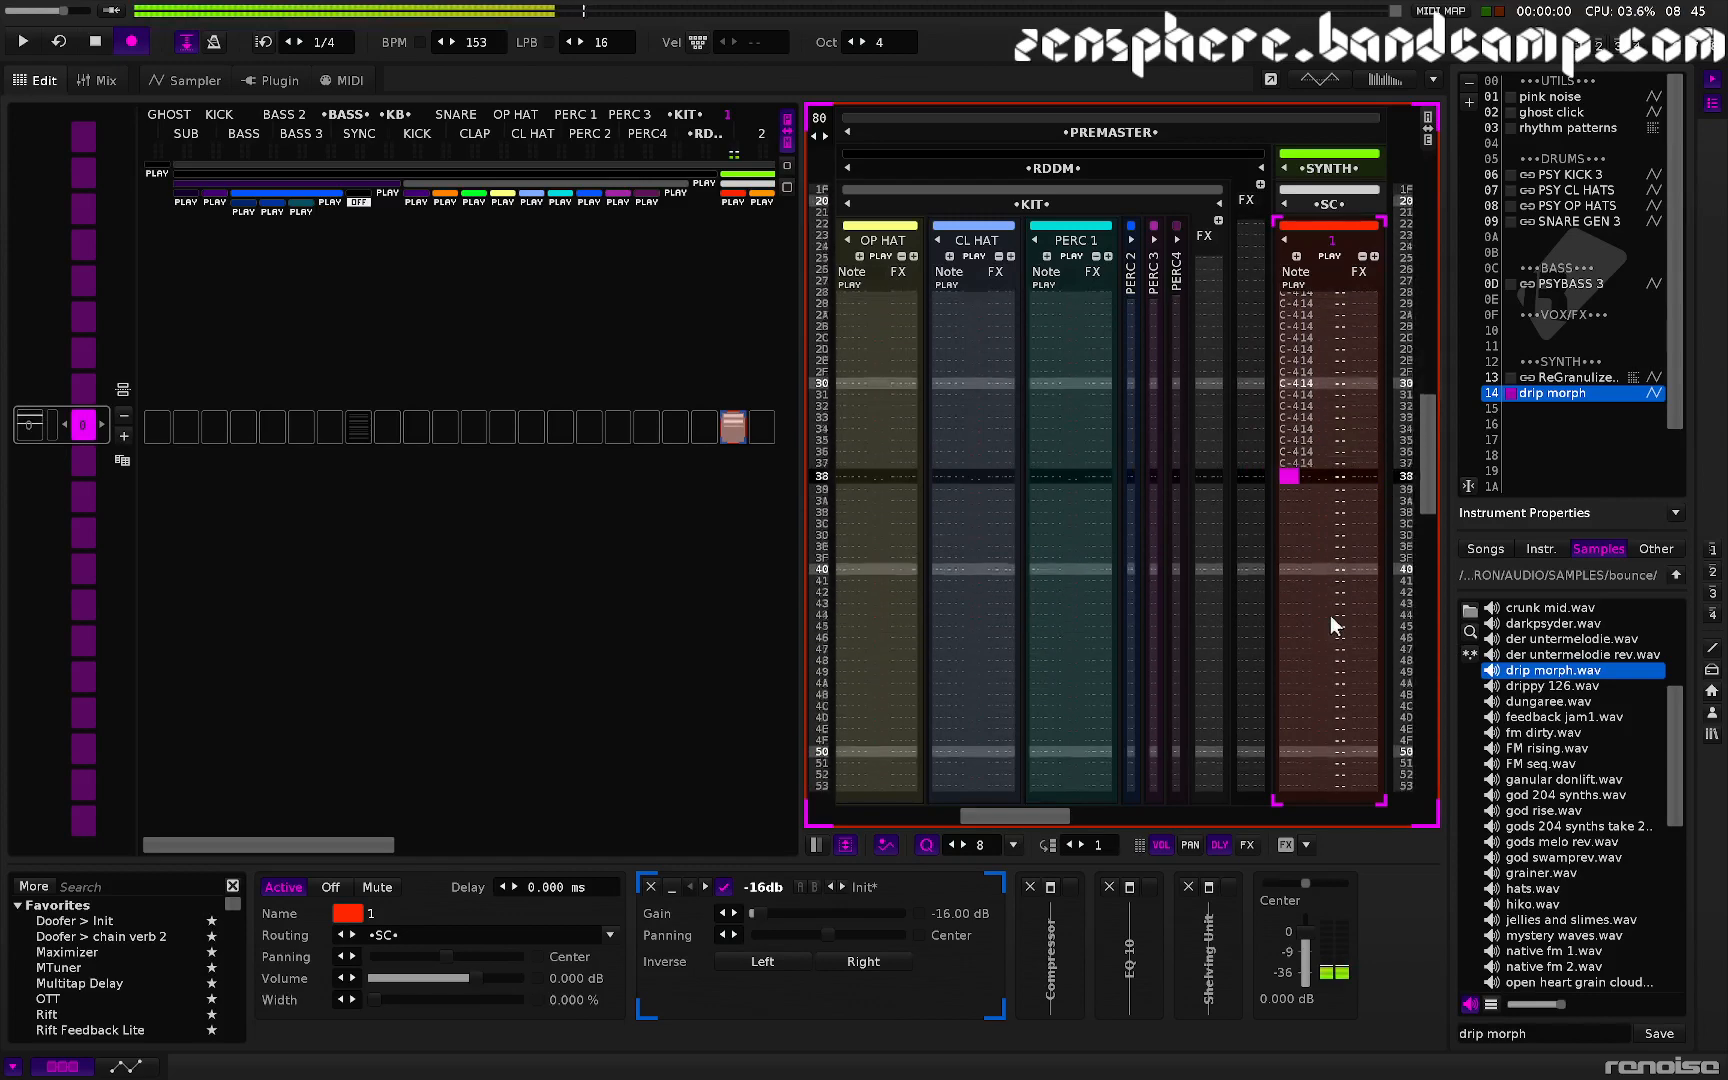
key(z)
key(z)
key(z)
key(z)
key(z)
key(z)
key(z)
key(z)
key(z)
key(z)
key(z)
key(z)
key(z)
key(z)
key(z)
key(z)
key(z)
key(z)
key(z)
key(z)
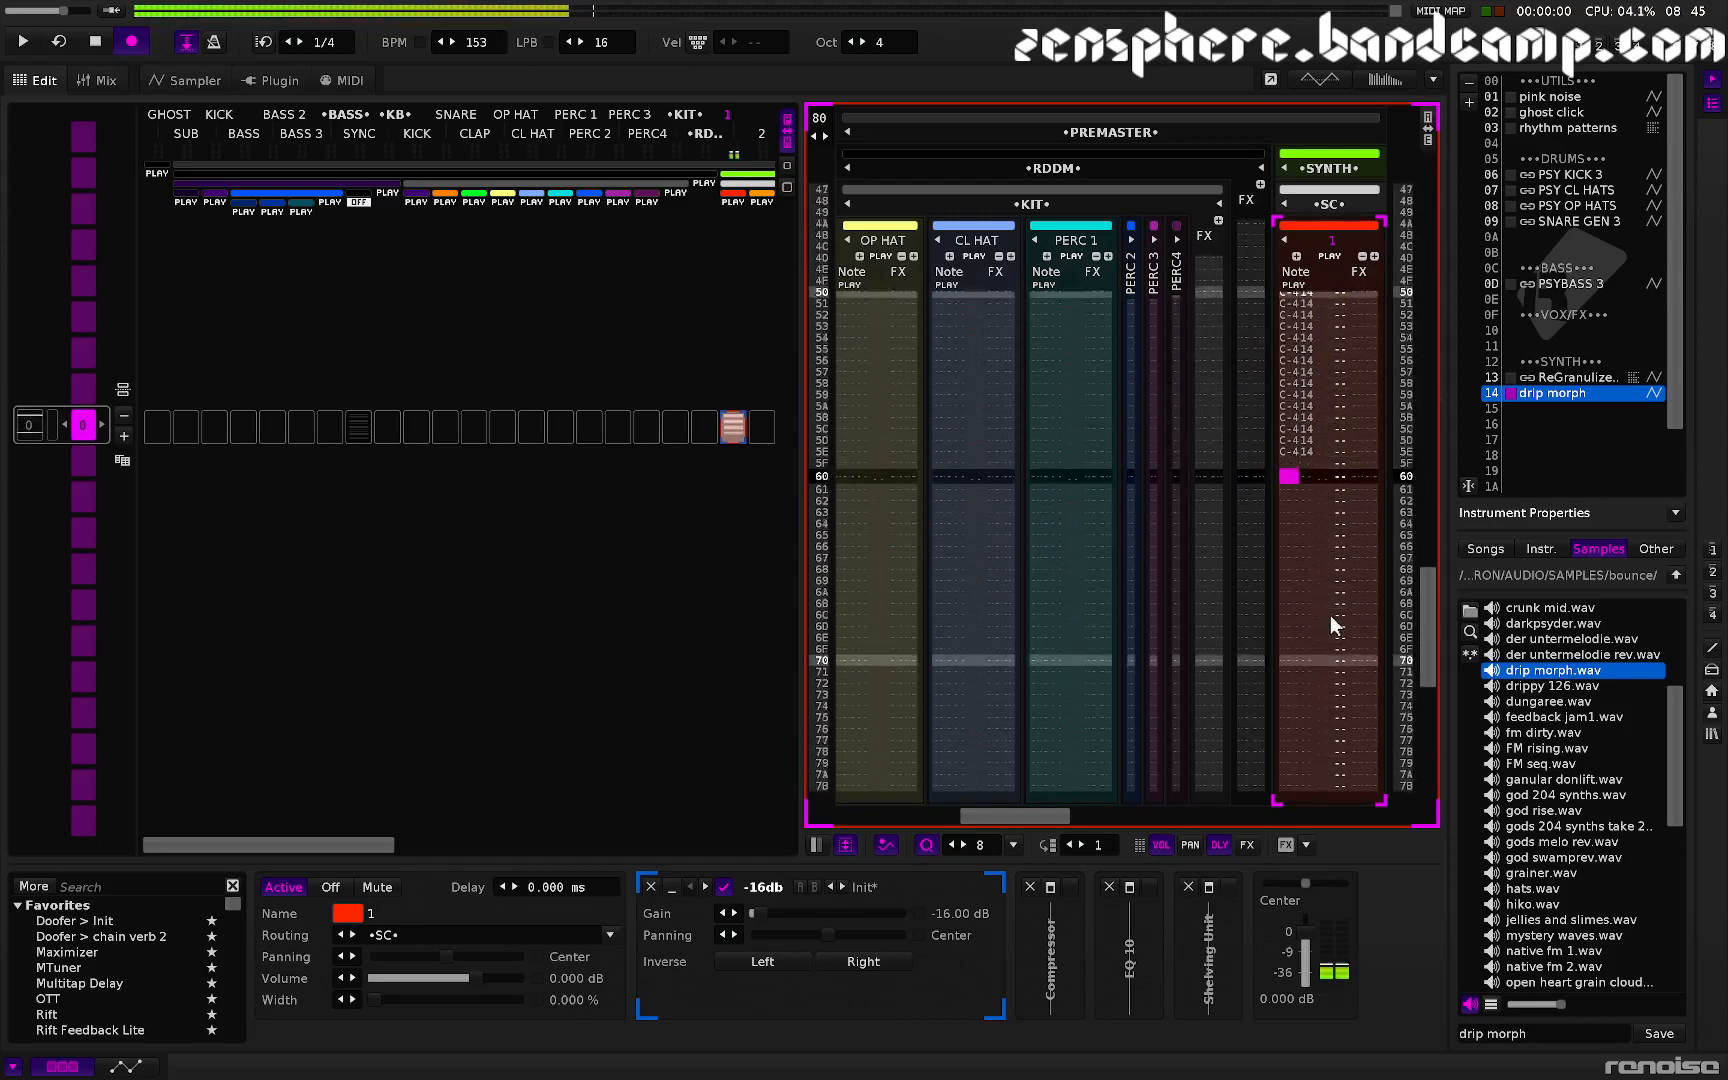
key(z)
key(z)
key(z)
key(z)
key(z)
key(z)
key(z)
key(z)
key(z)
key(z)
key(z)
key(z)
key(z)
key(z)
key(z)
key(z)
key(z)
key(z)
key(z)
key(z)
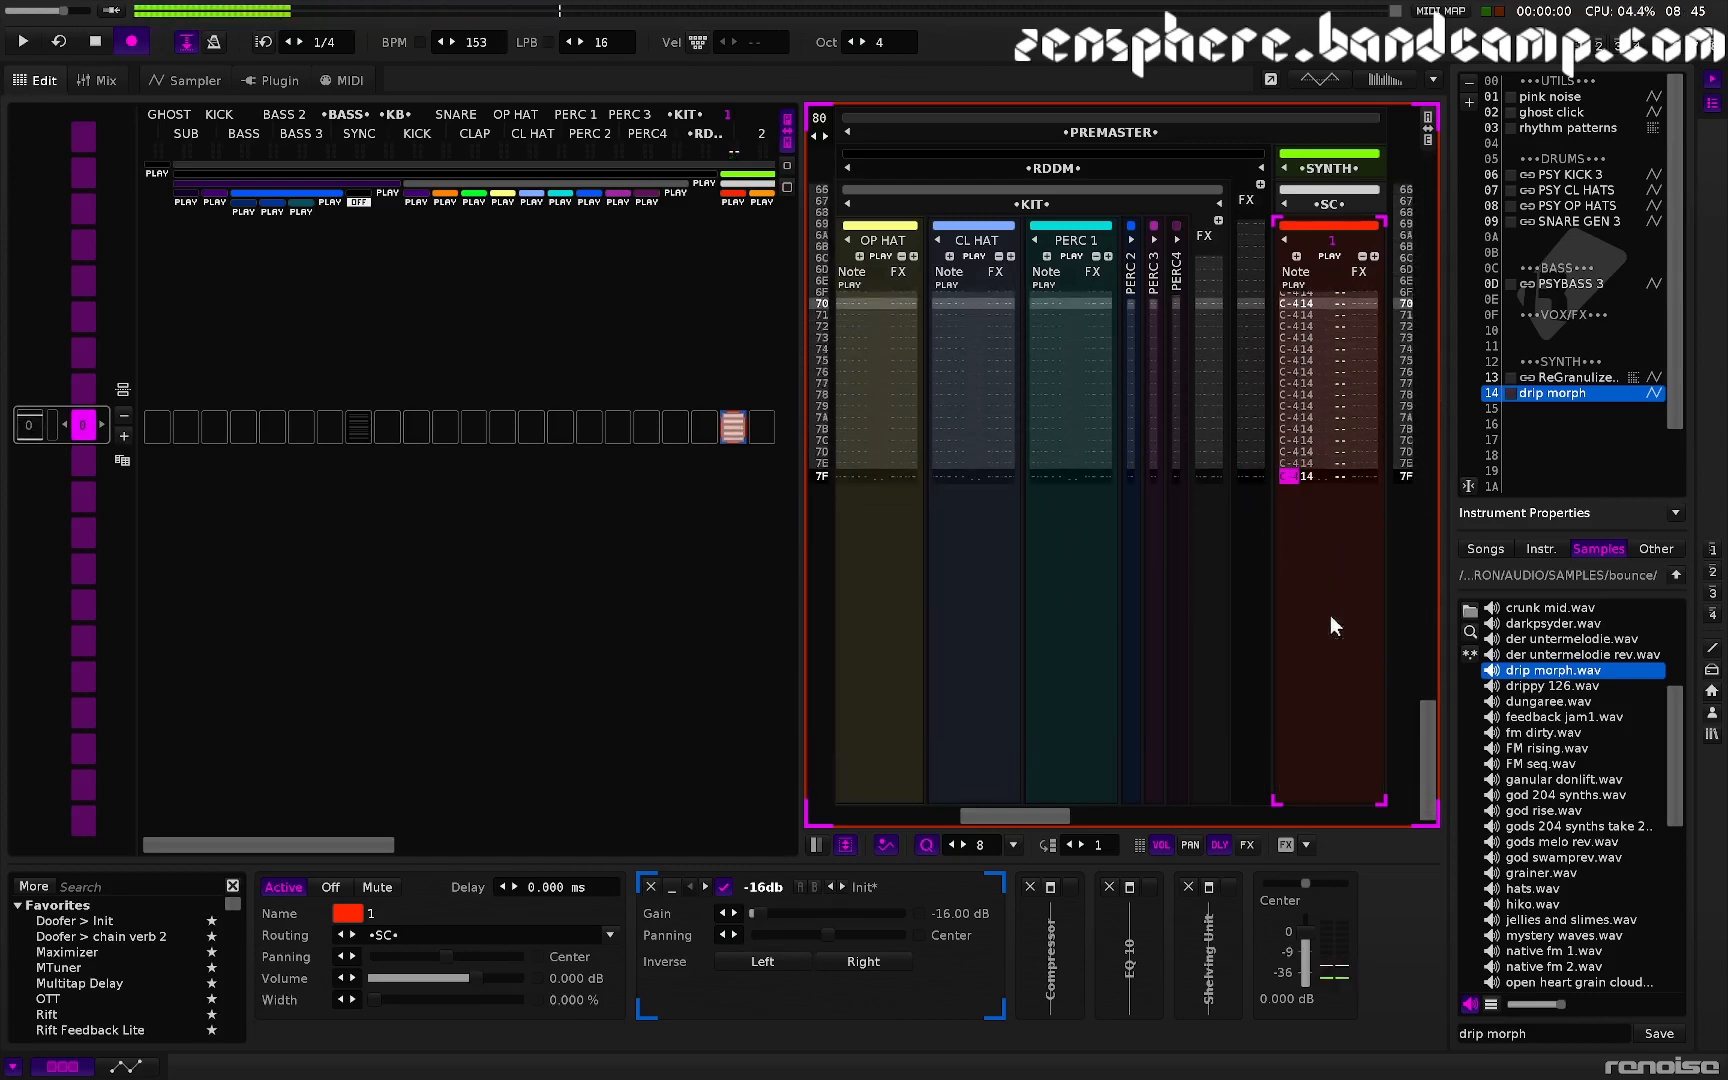
- Play the SC track's pattern and follow the drip morph sample's playback in the sampler view
key(space)
key(space)
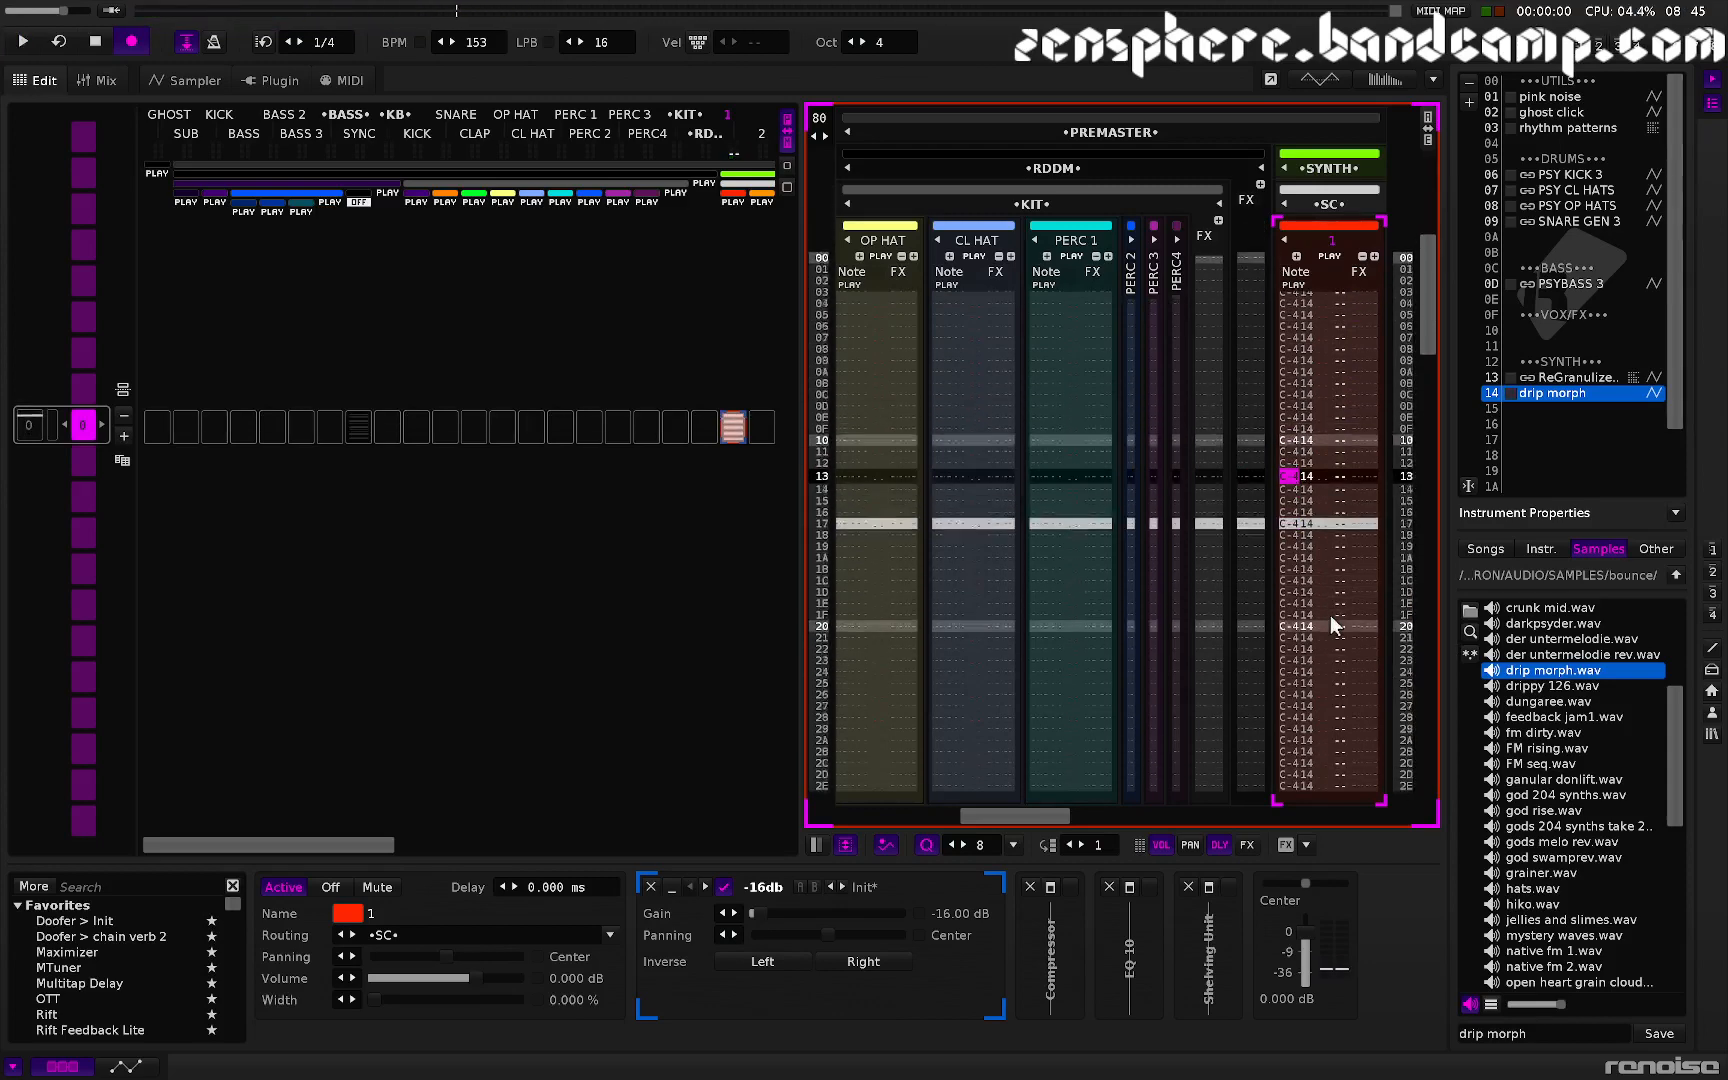
key(Up)
key(Up)
key(Up)
key(Up)
key(Up)
key(Up)
key(Up)
key(Up)
key(Right)
key(Right)
key(Right)
key(Right)
key(Right)
key(Right)
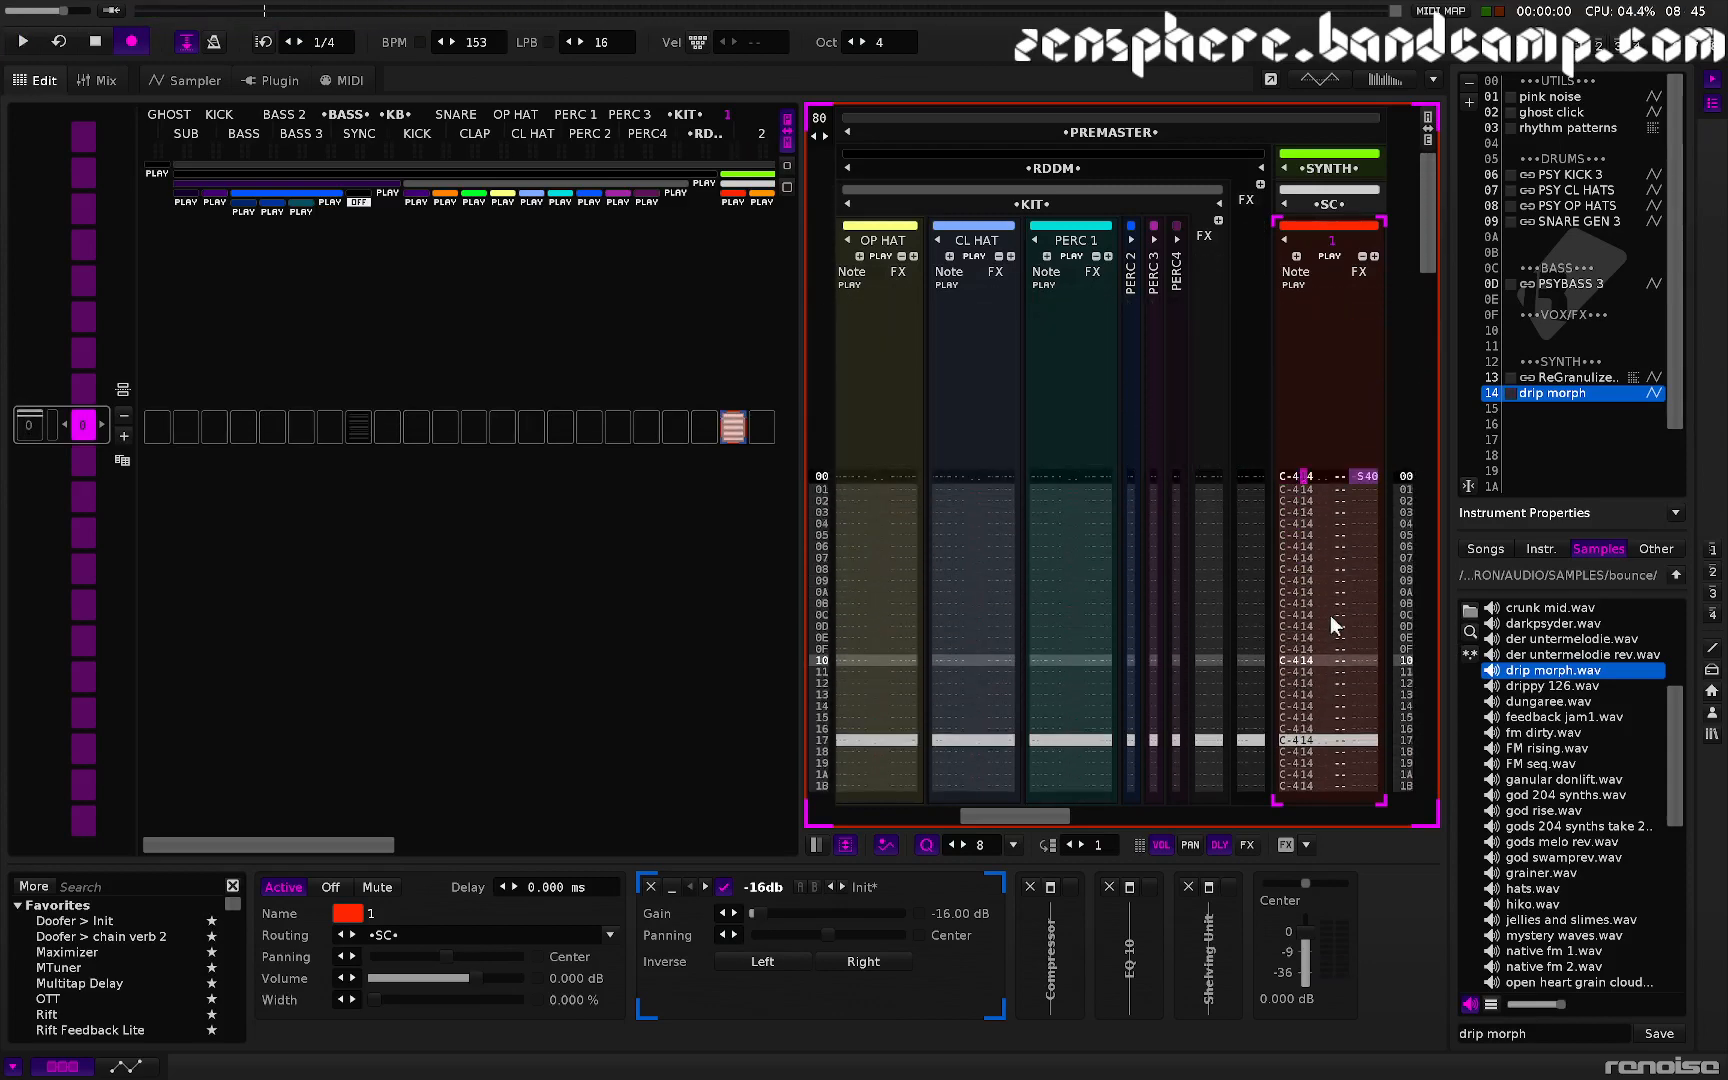
key(F4)
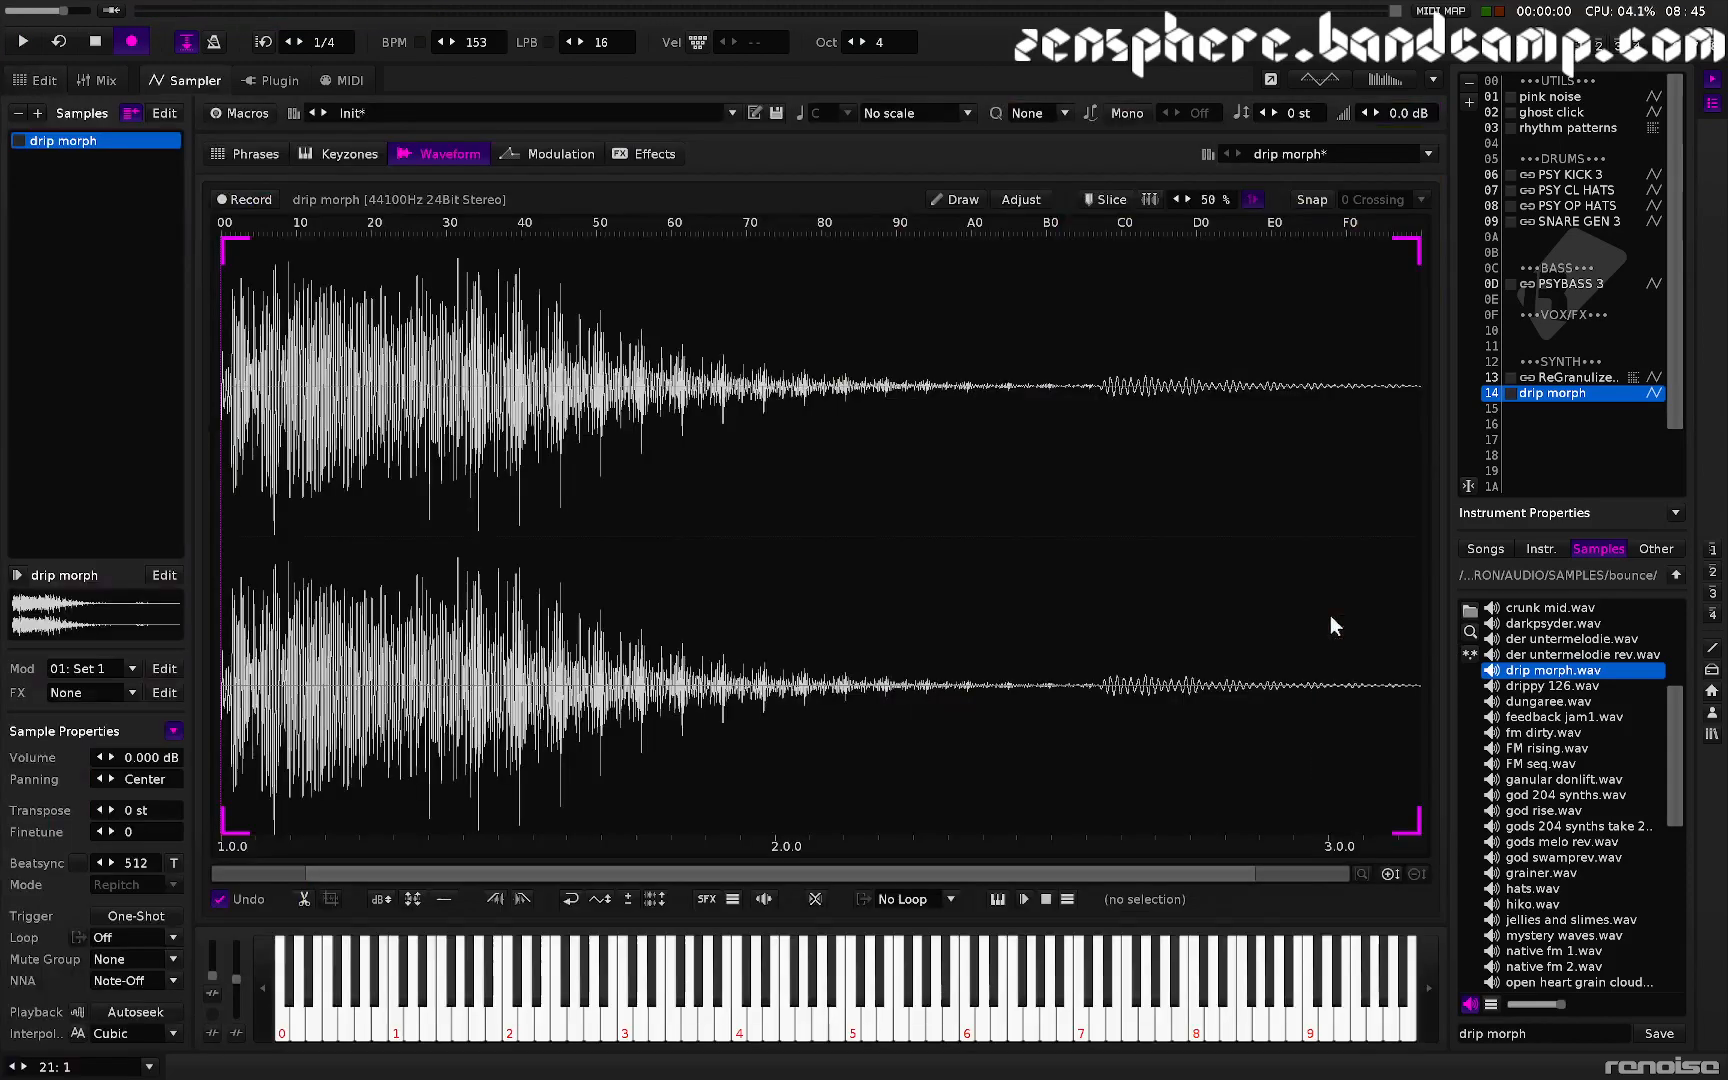
key(space)
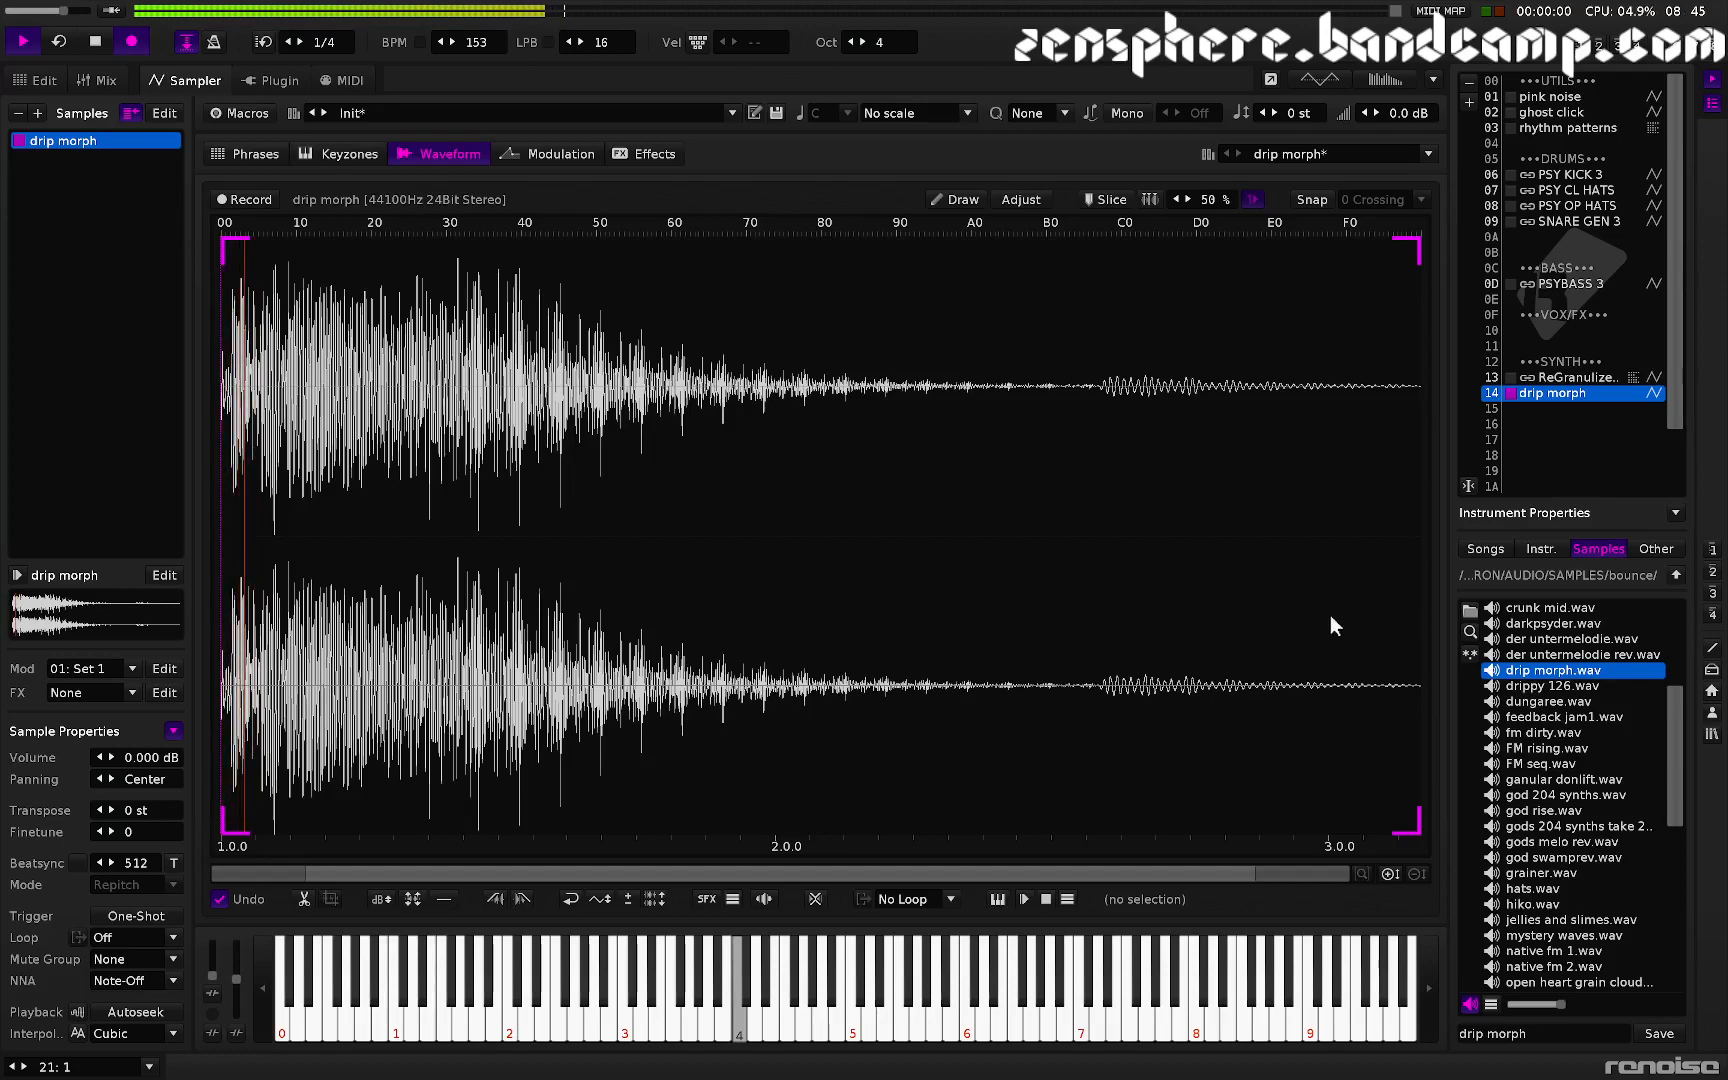
key(space)
key(F1)
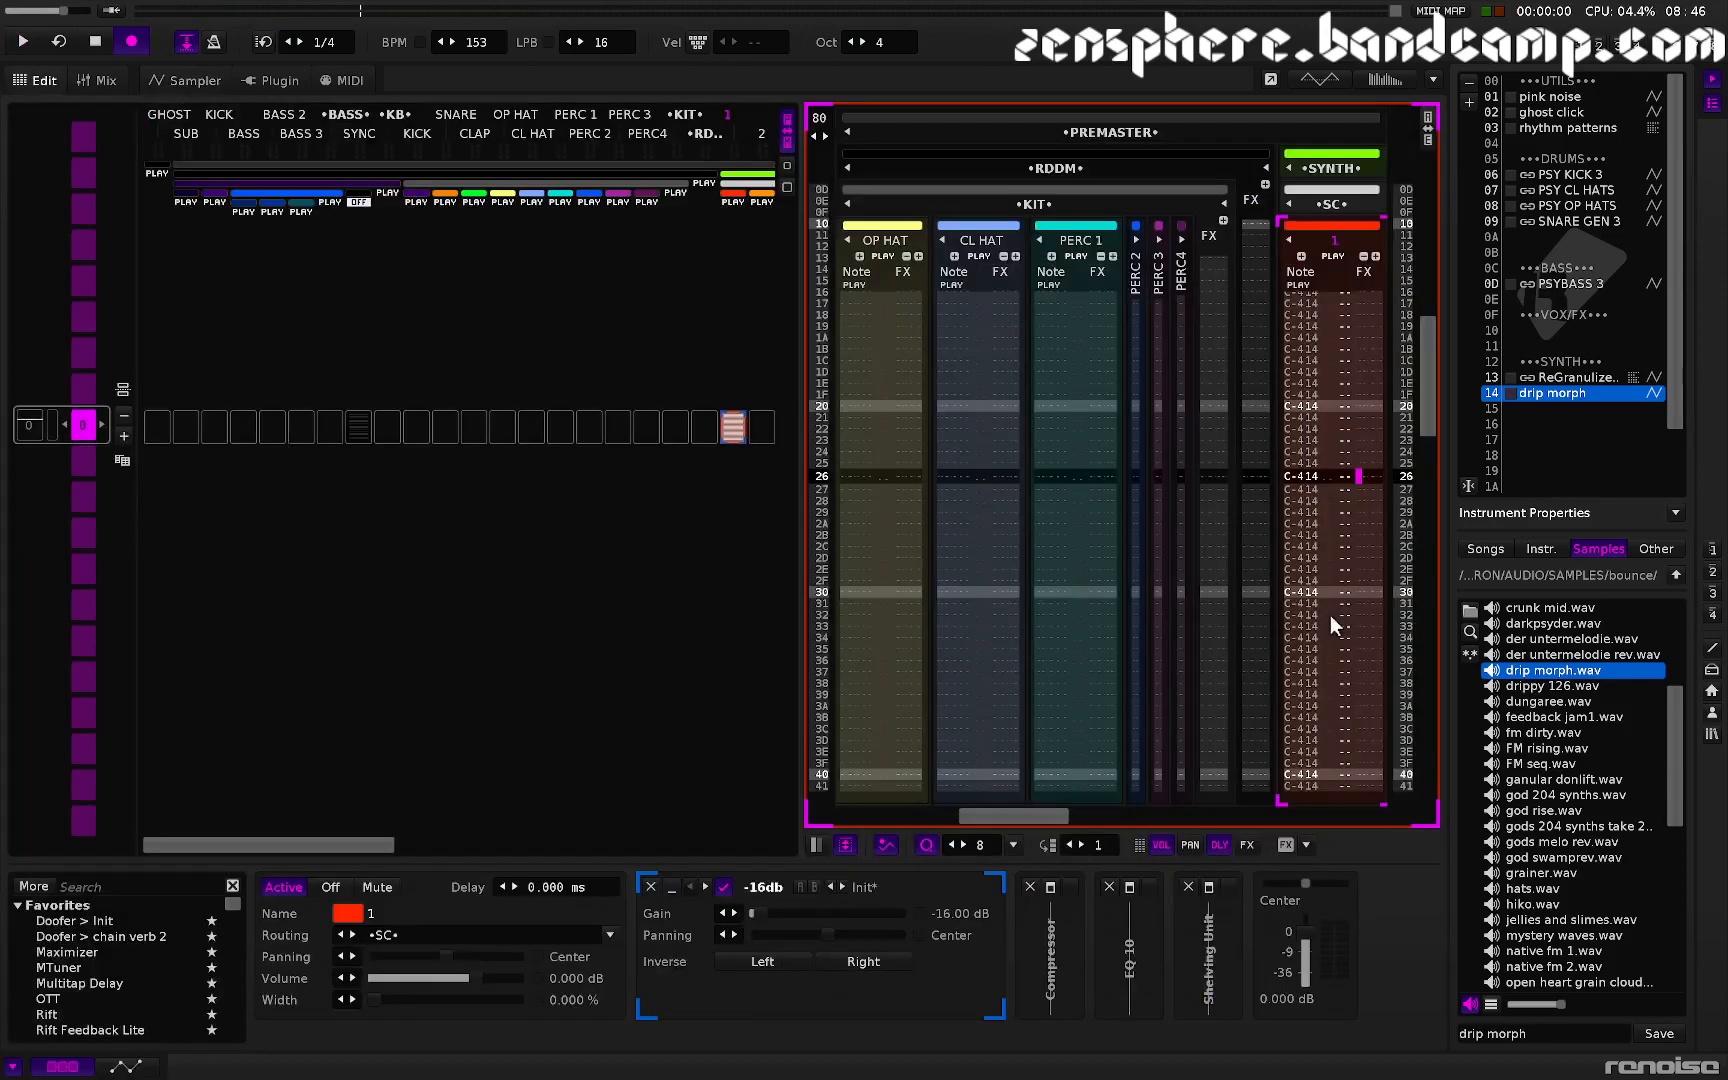
- Set the SC track's sample offset effect to S00 on the first row and SFF on the last row
key(Home)
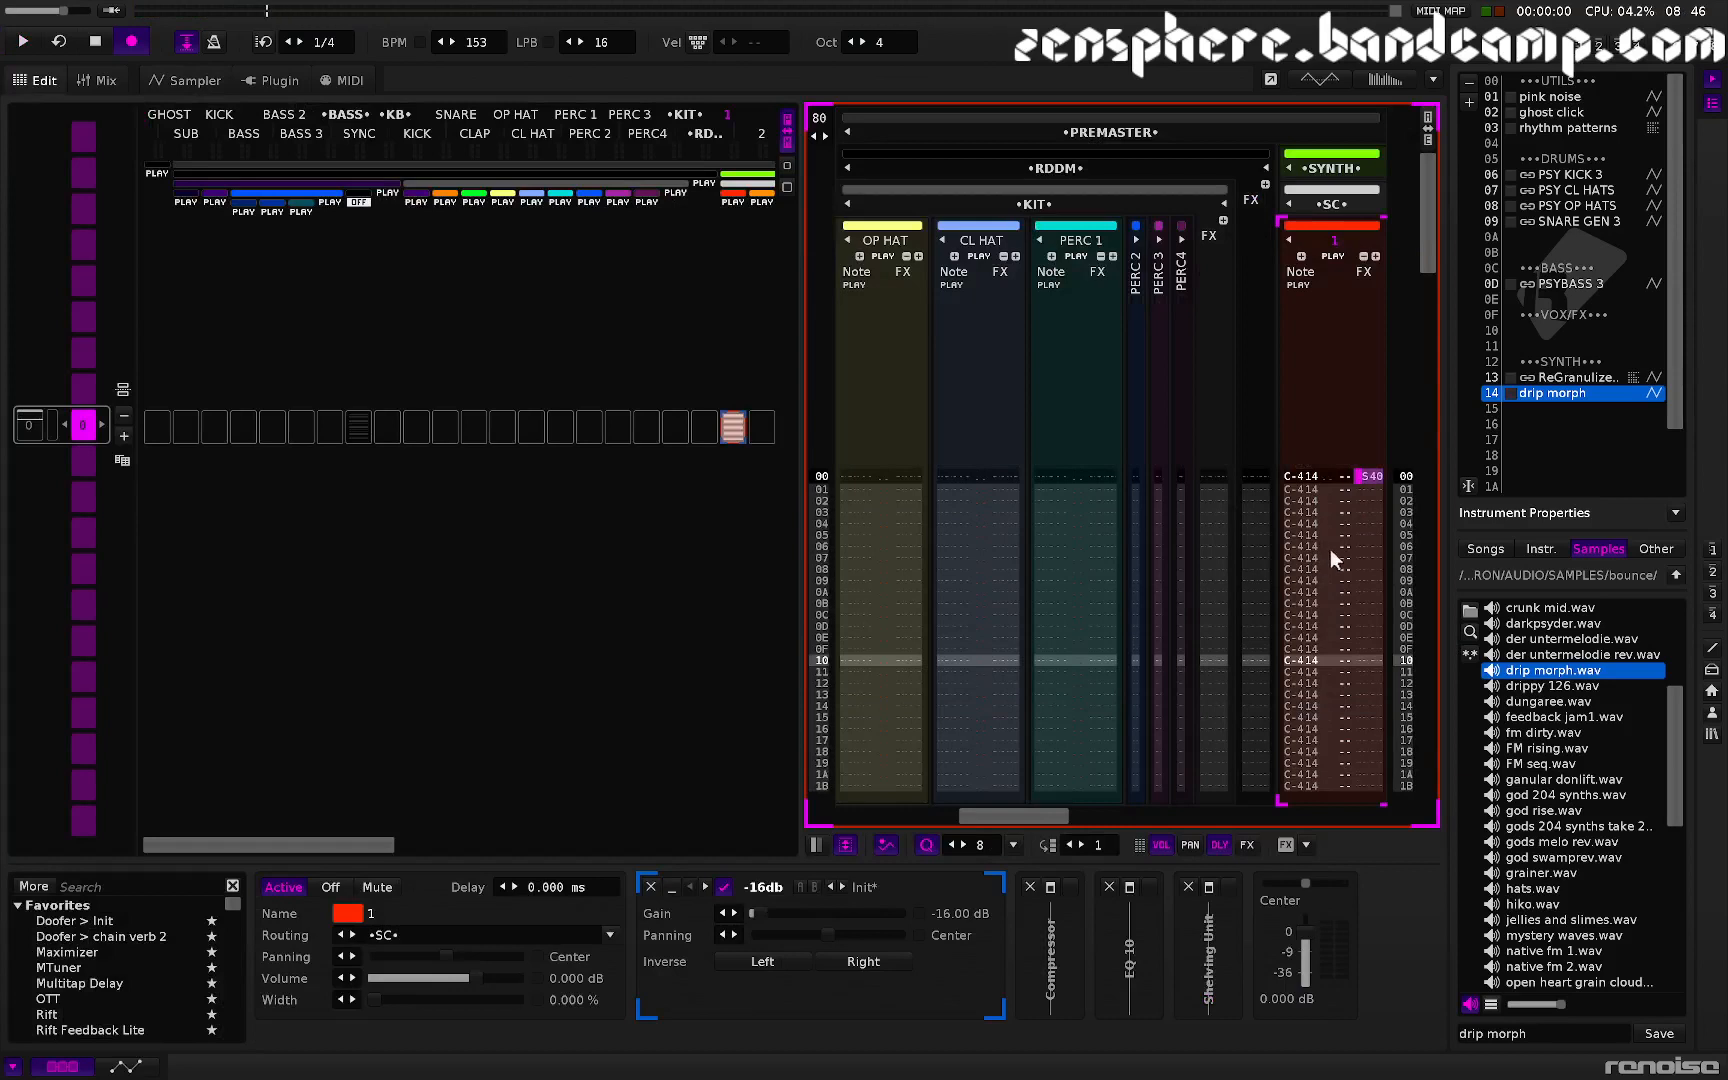
click(1370, 473)
key(Right)
text(s)
key(Up)
key(Right)
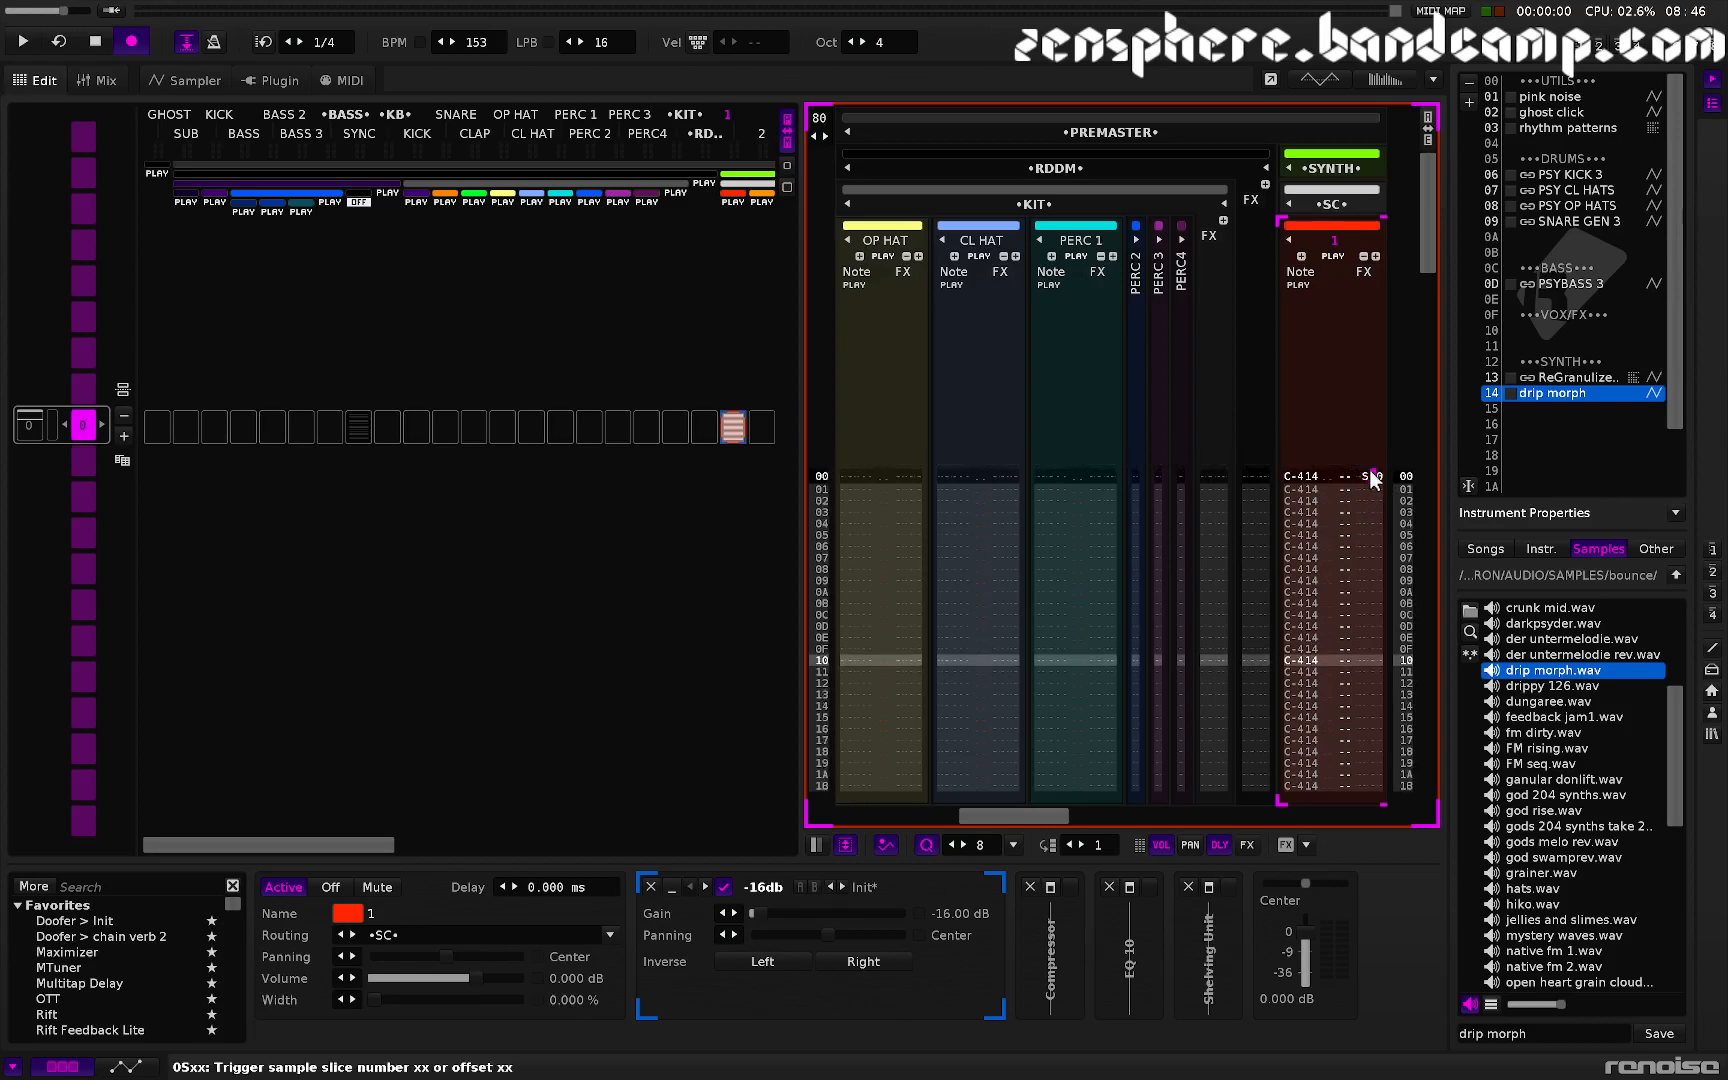
key(F12)
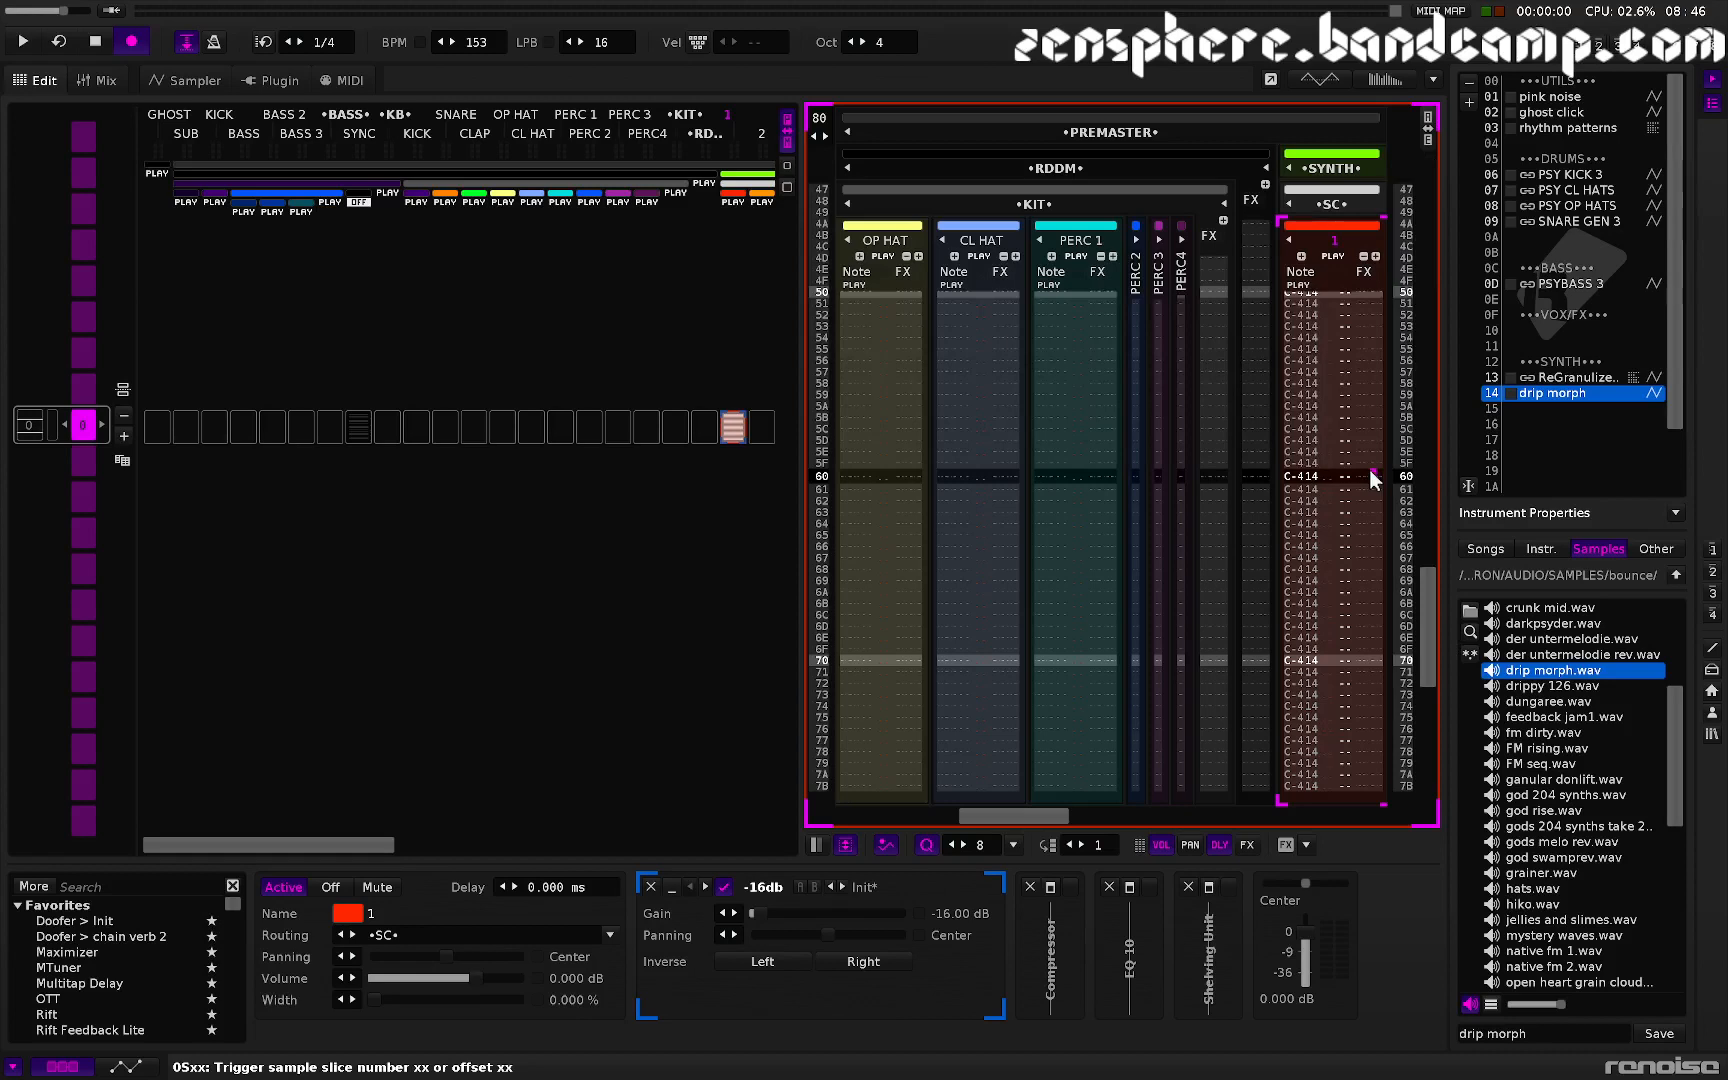
key(End)
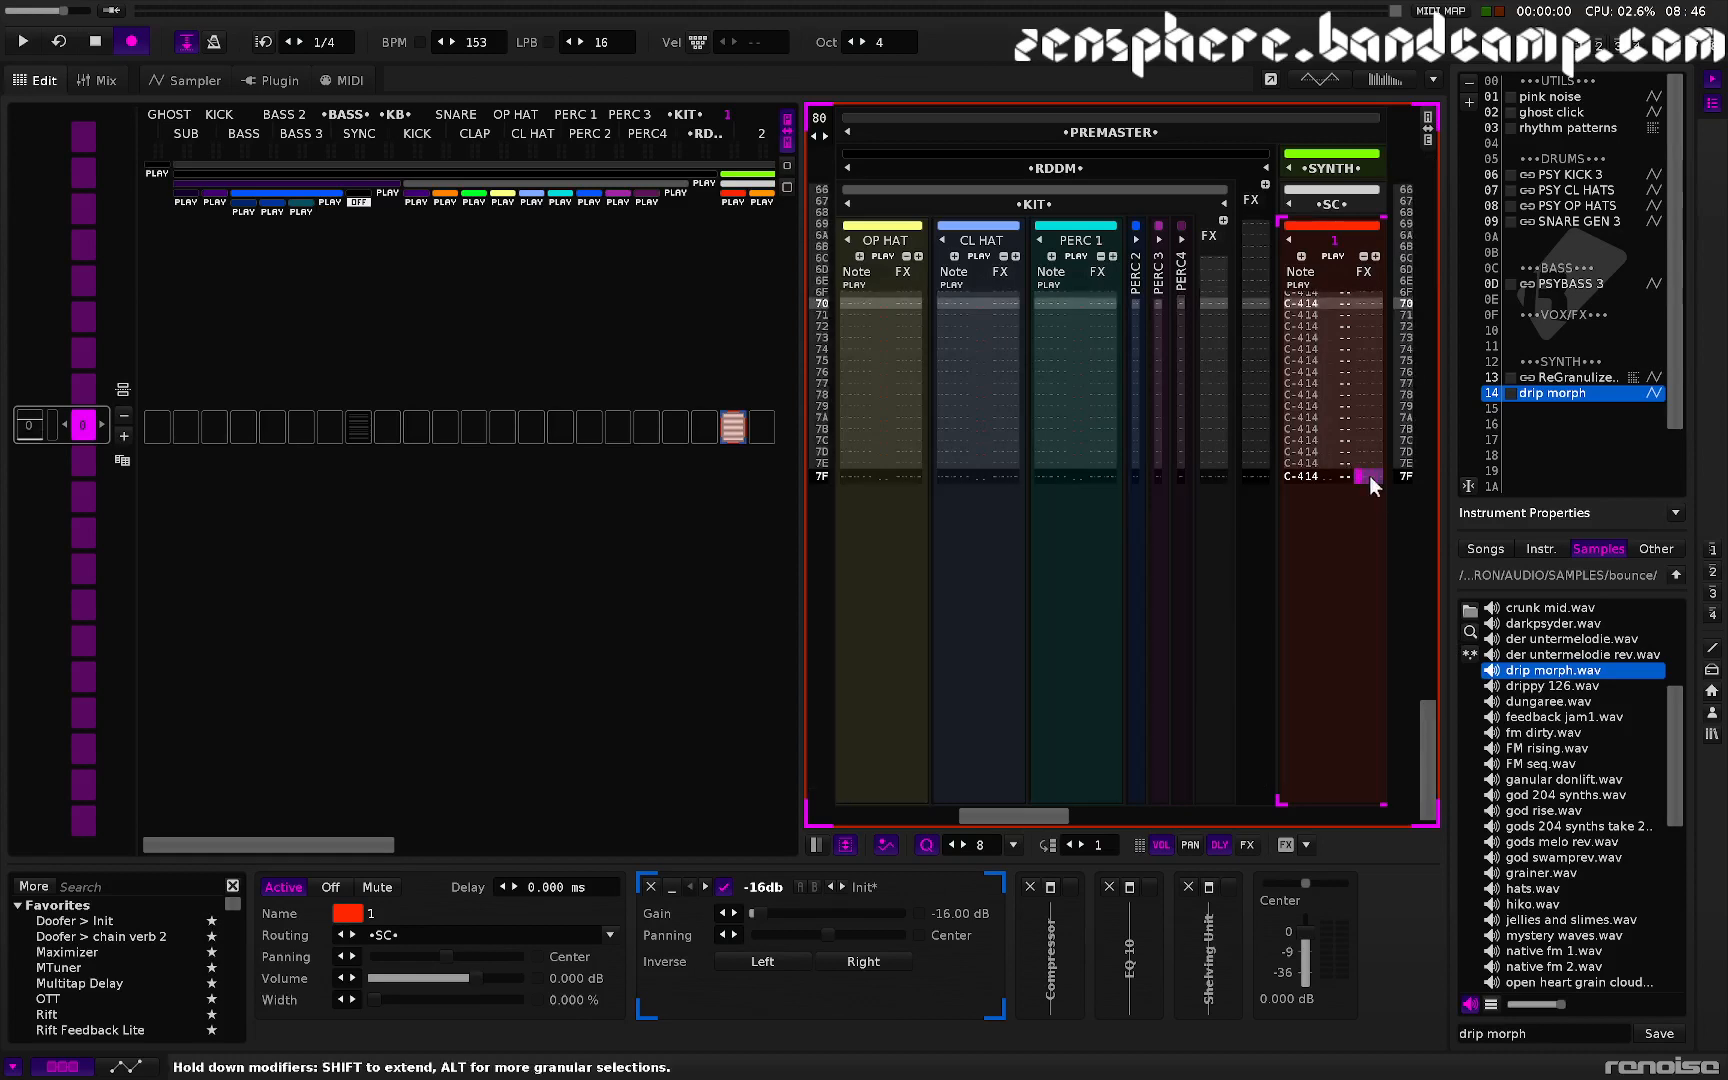
text(s)
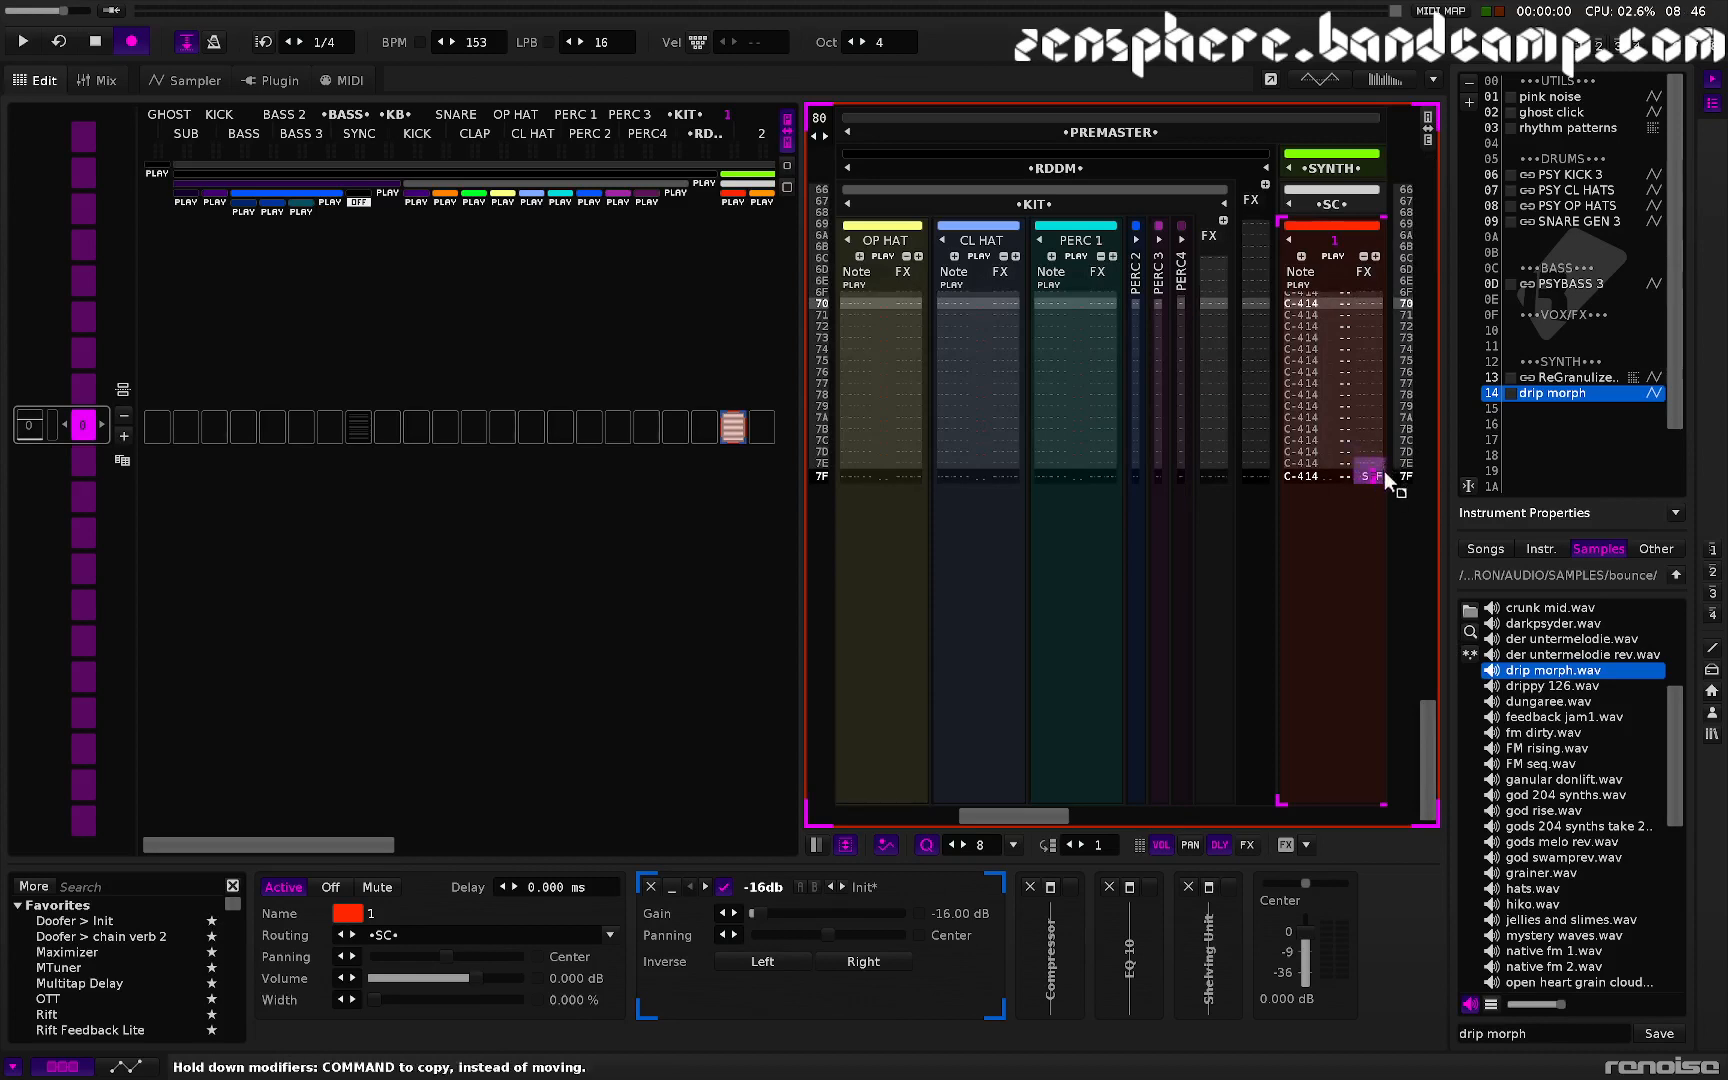
- Interpolate the sample offset values across the whole effect column of the SC track
scroll(1376, 467, up, 1)
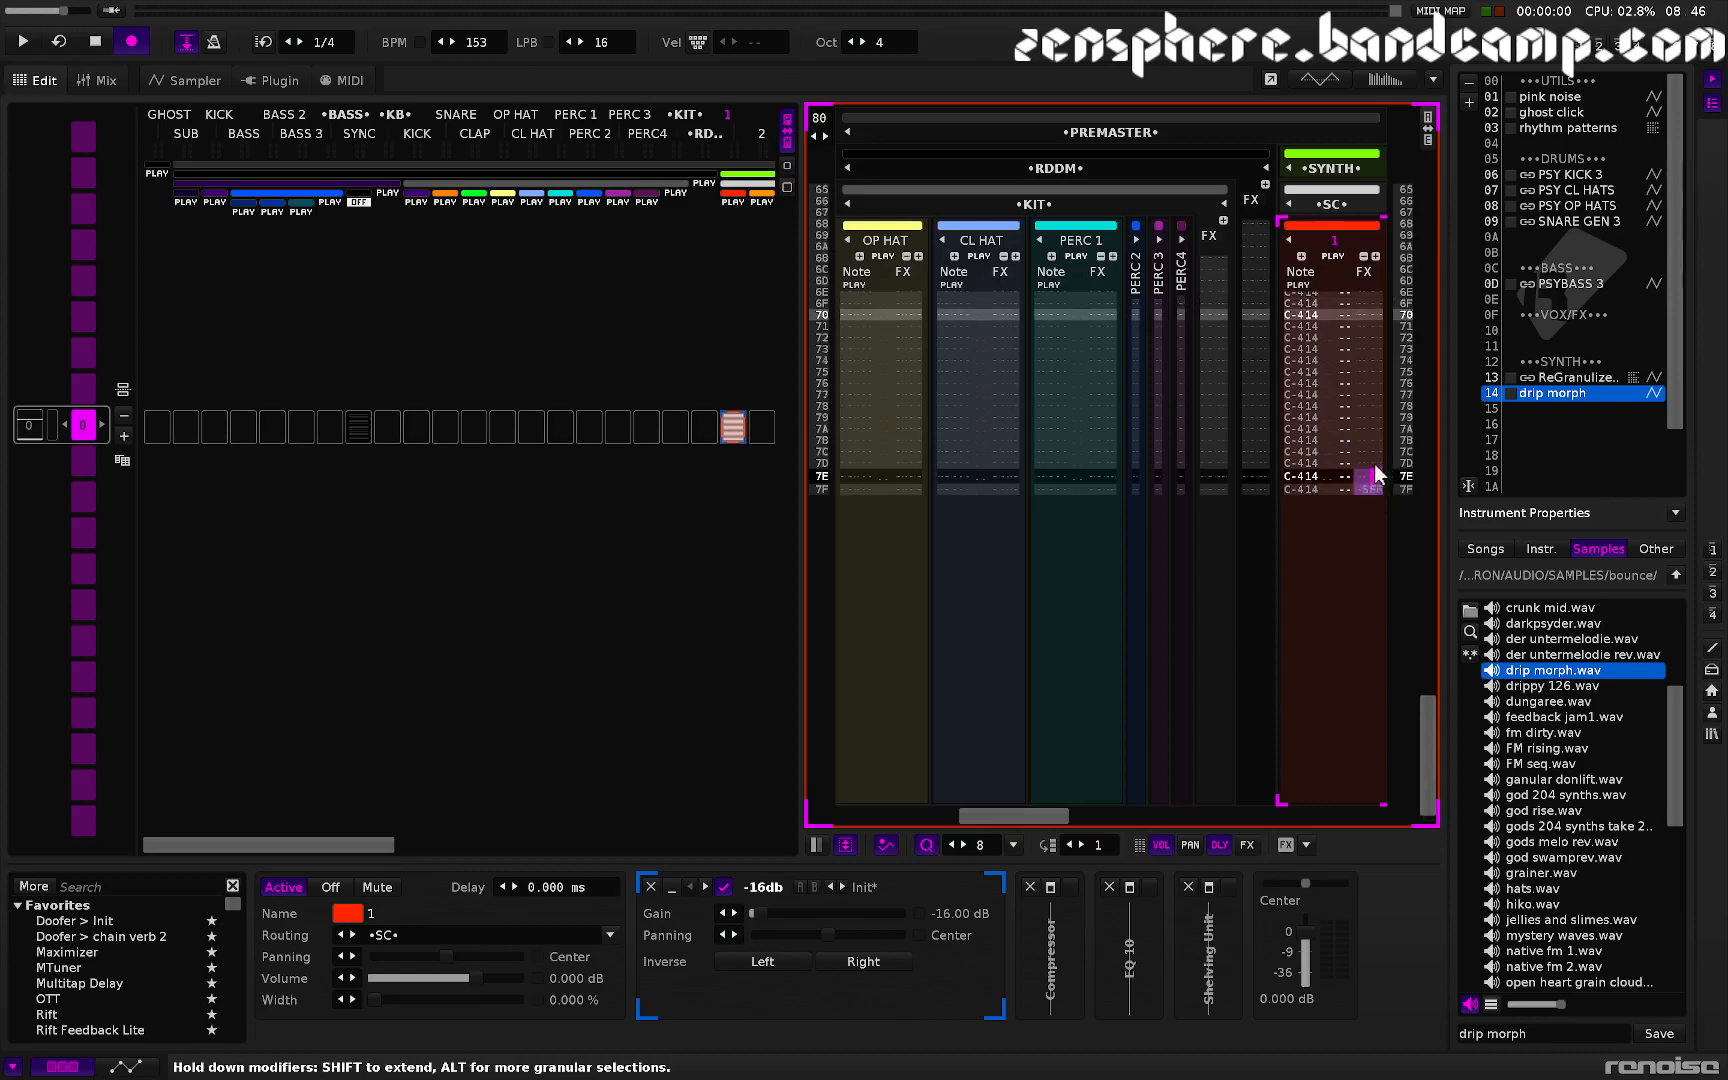
drag(1376, 487, 1245, 329)
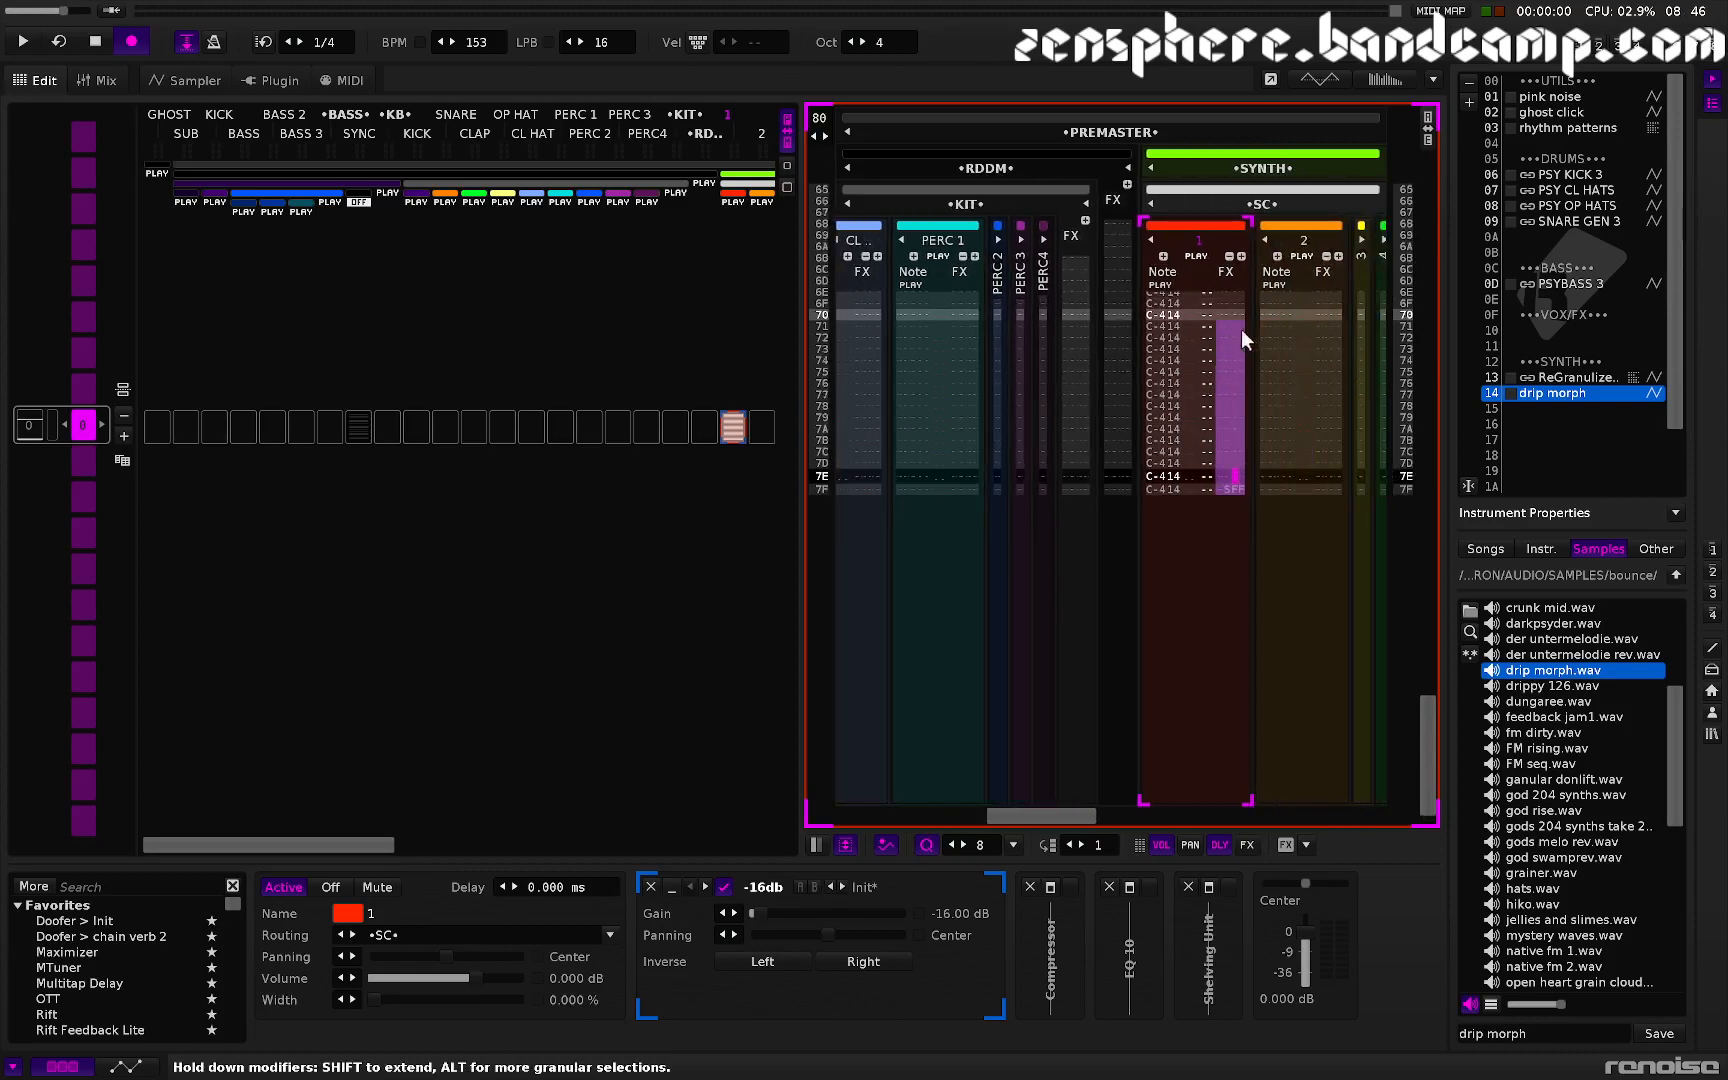
scroll(1242, 329, down, 2)
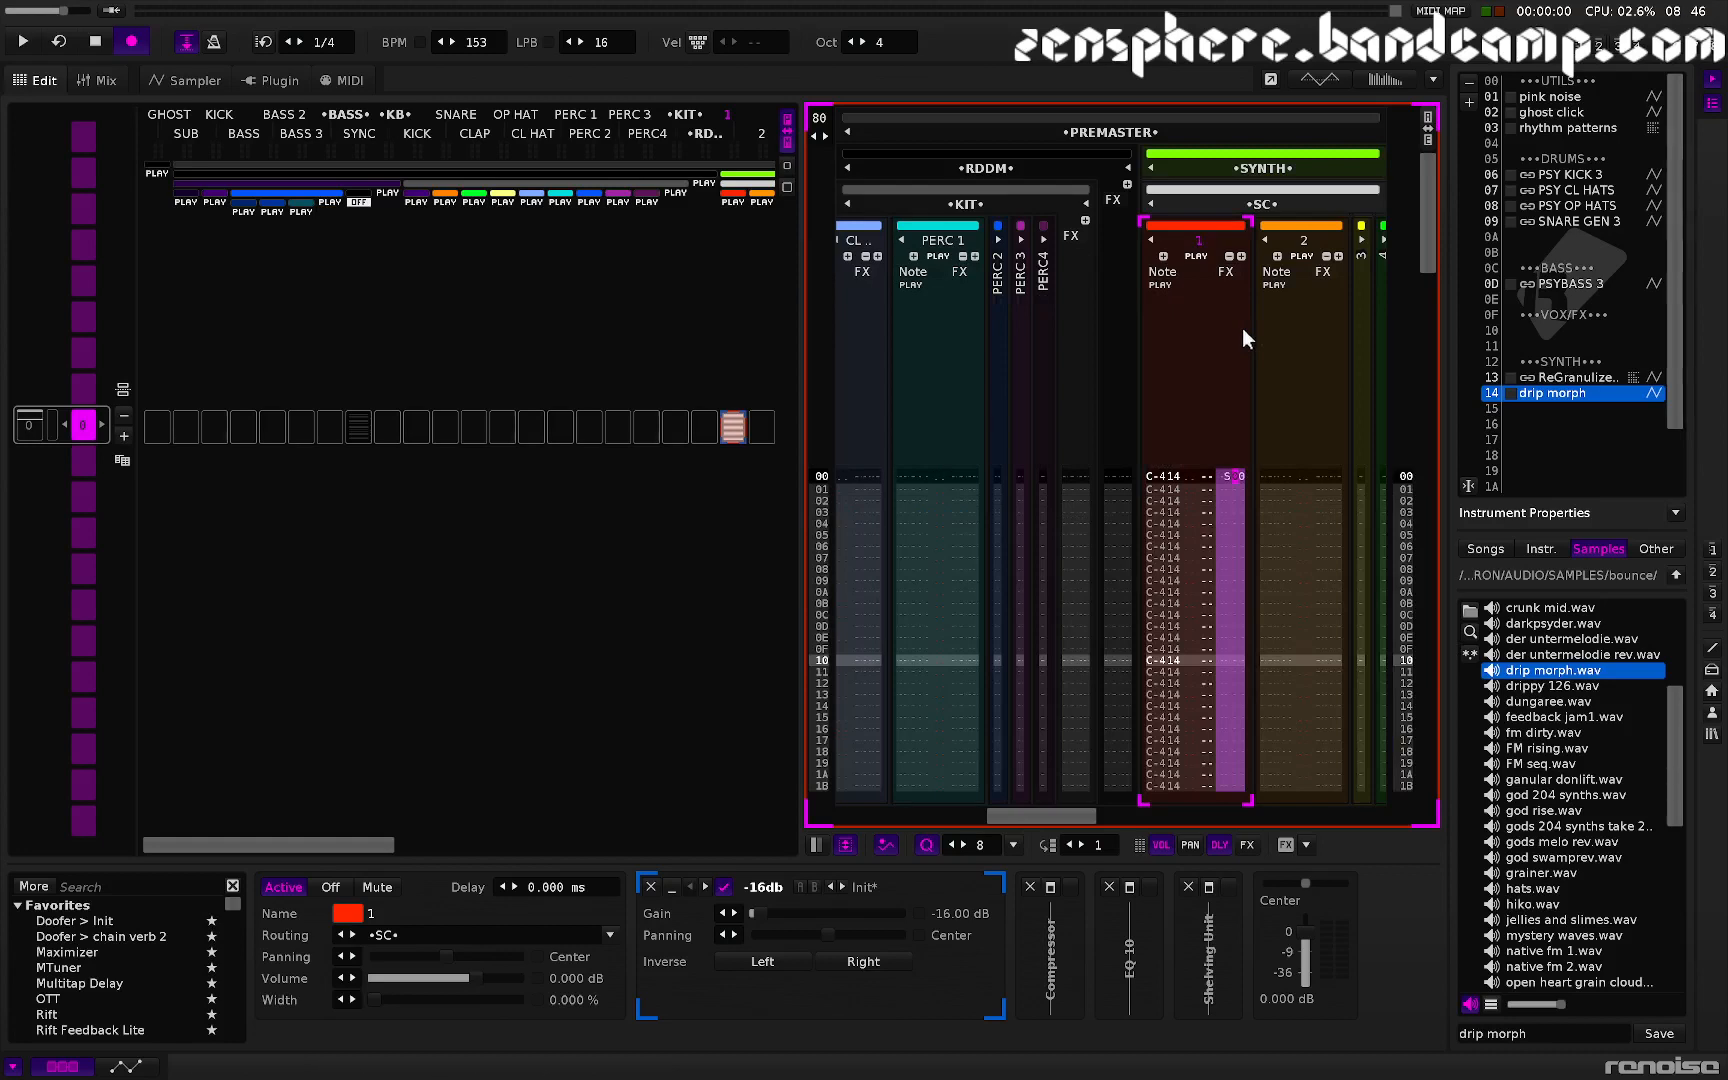
key(ctrl+i)
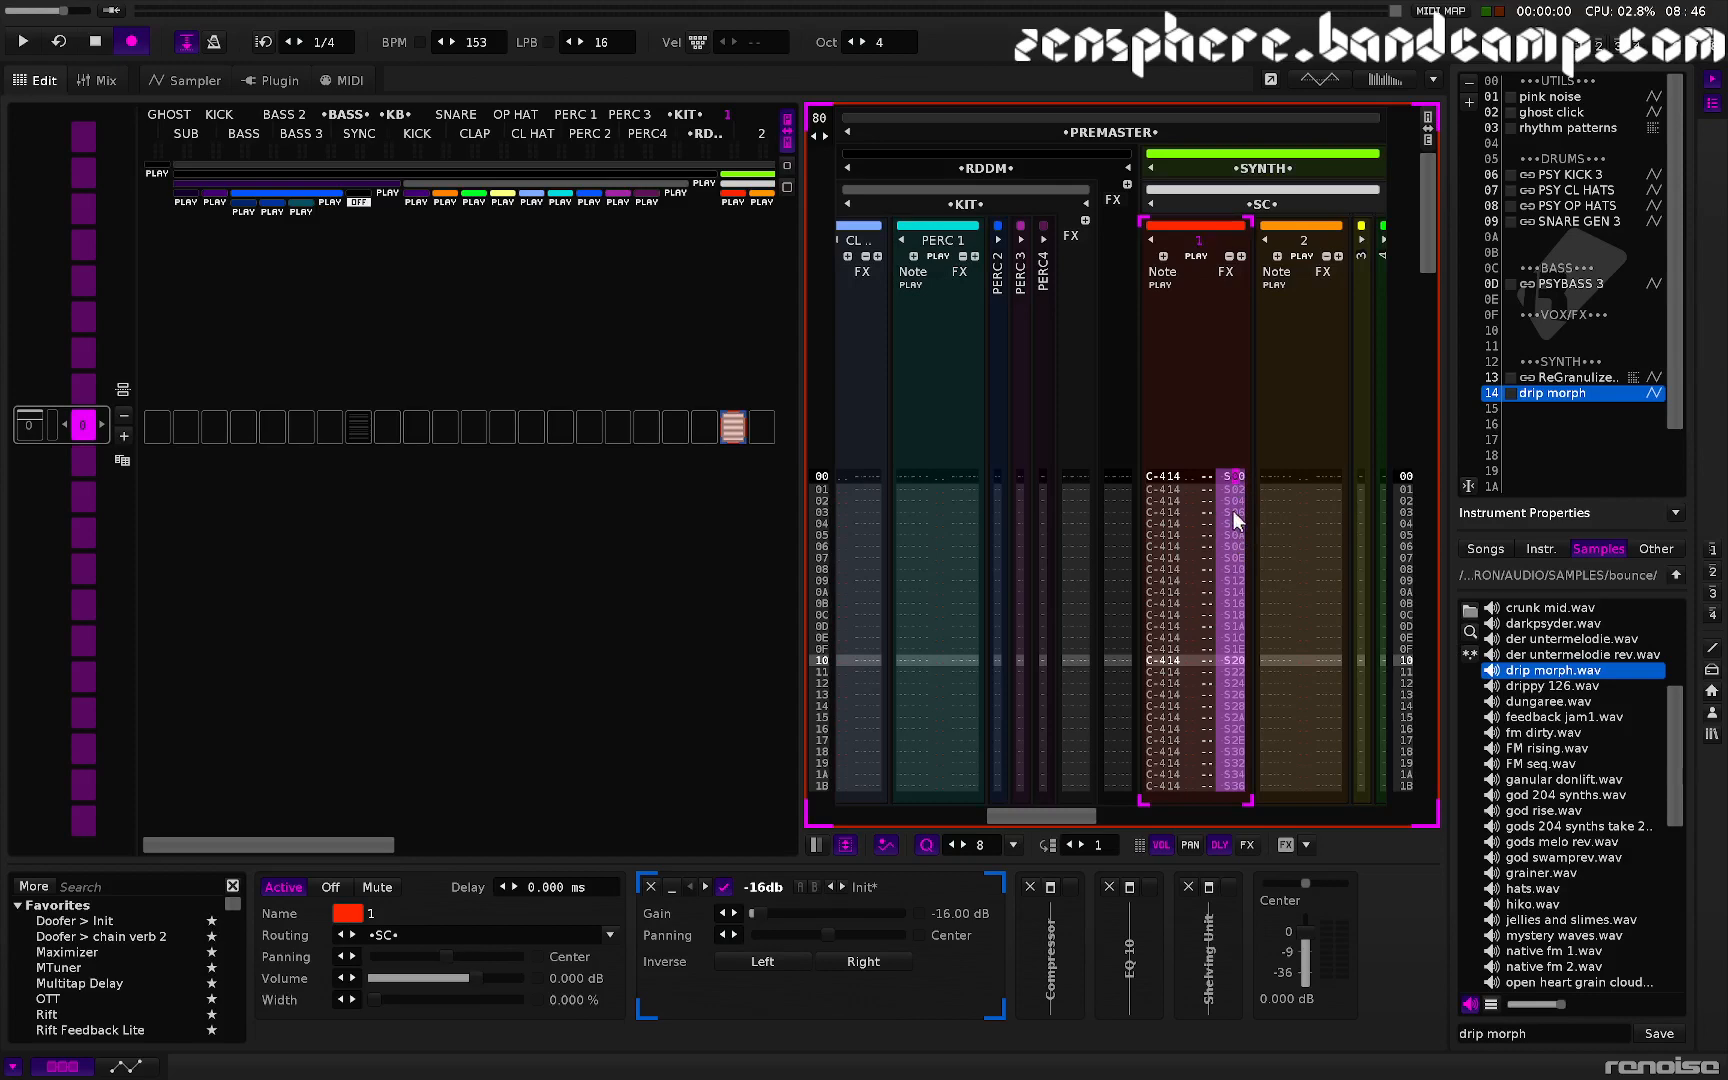
- Play the pattern and raise the song tempo to 164 BPM
key(space)
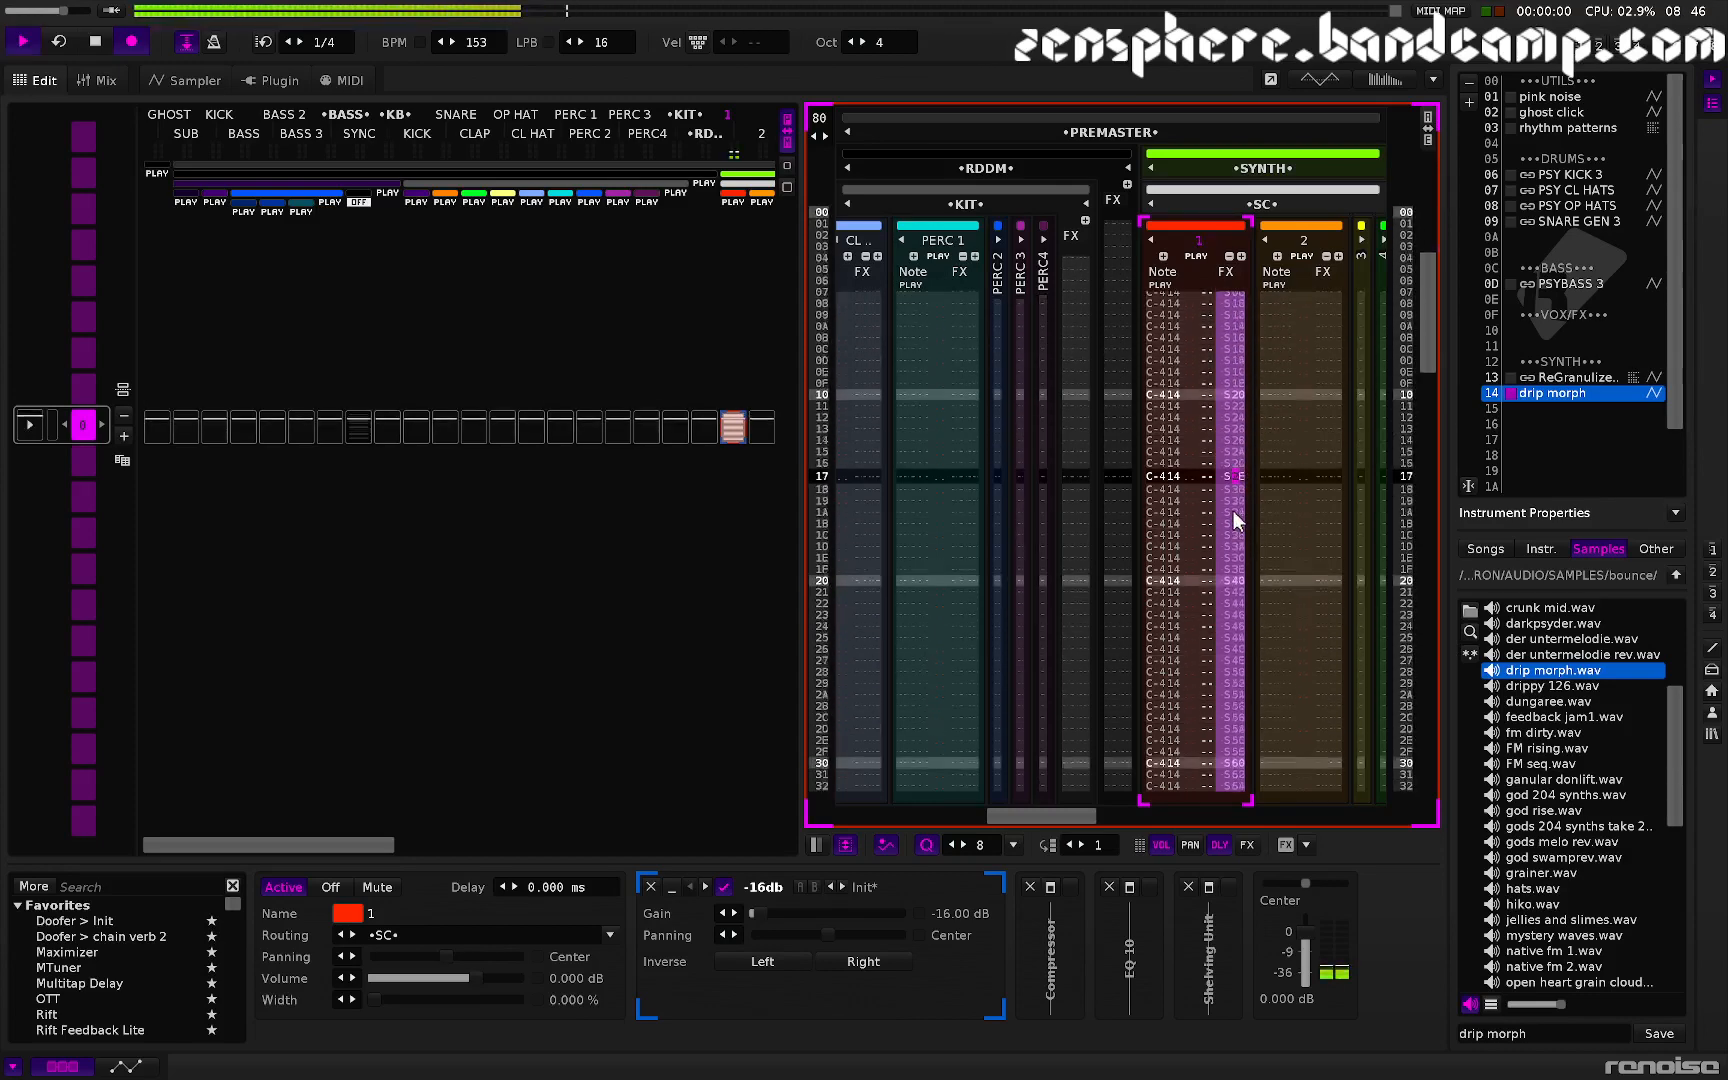
key(F4)
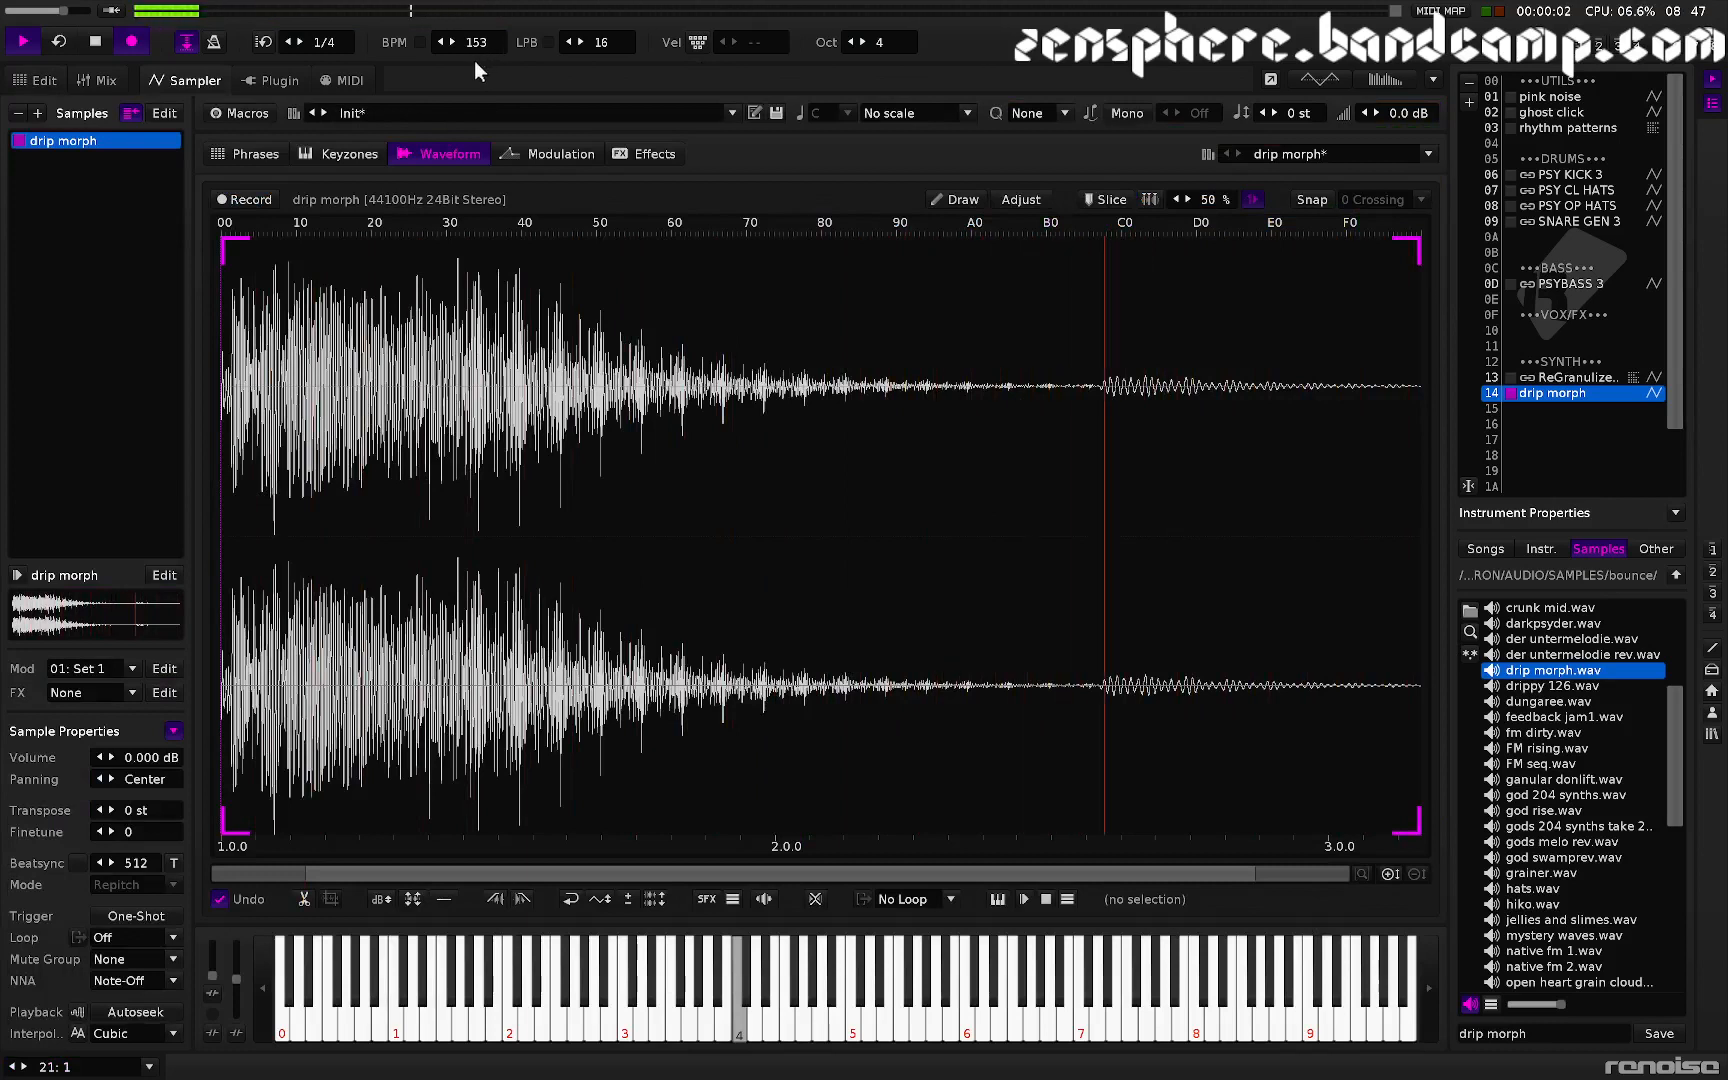
mouse_move(482, 39)
mouse_down()
mouse_move(482, 127)
mouse_move(482, 1)
mouse_move(482, 60)
mouse_move(483, 45)
mouse_up()
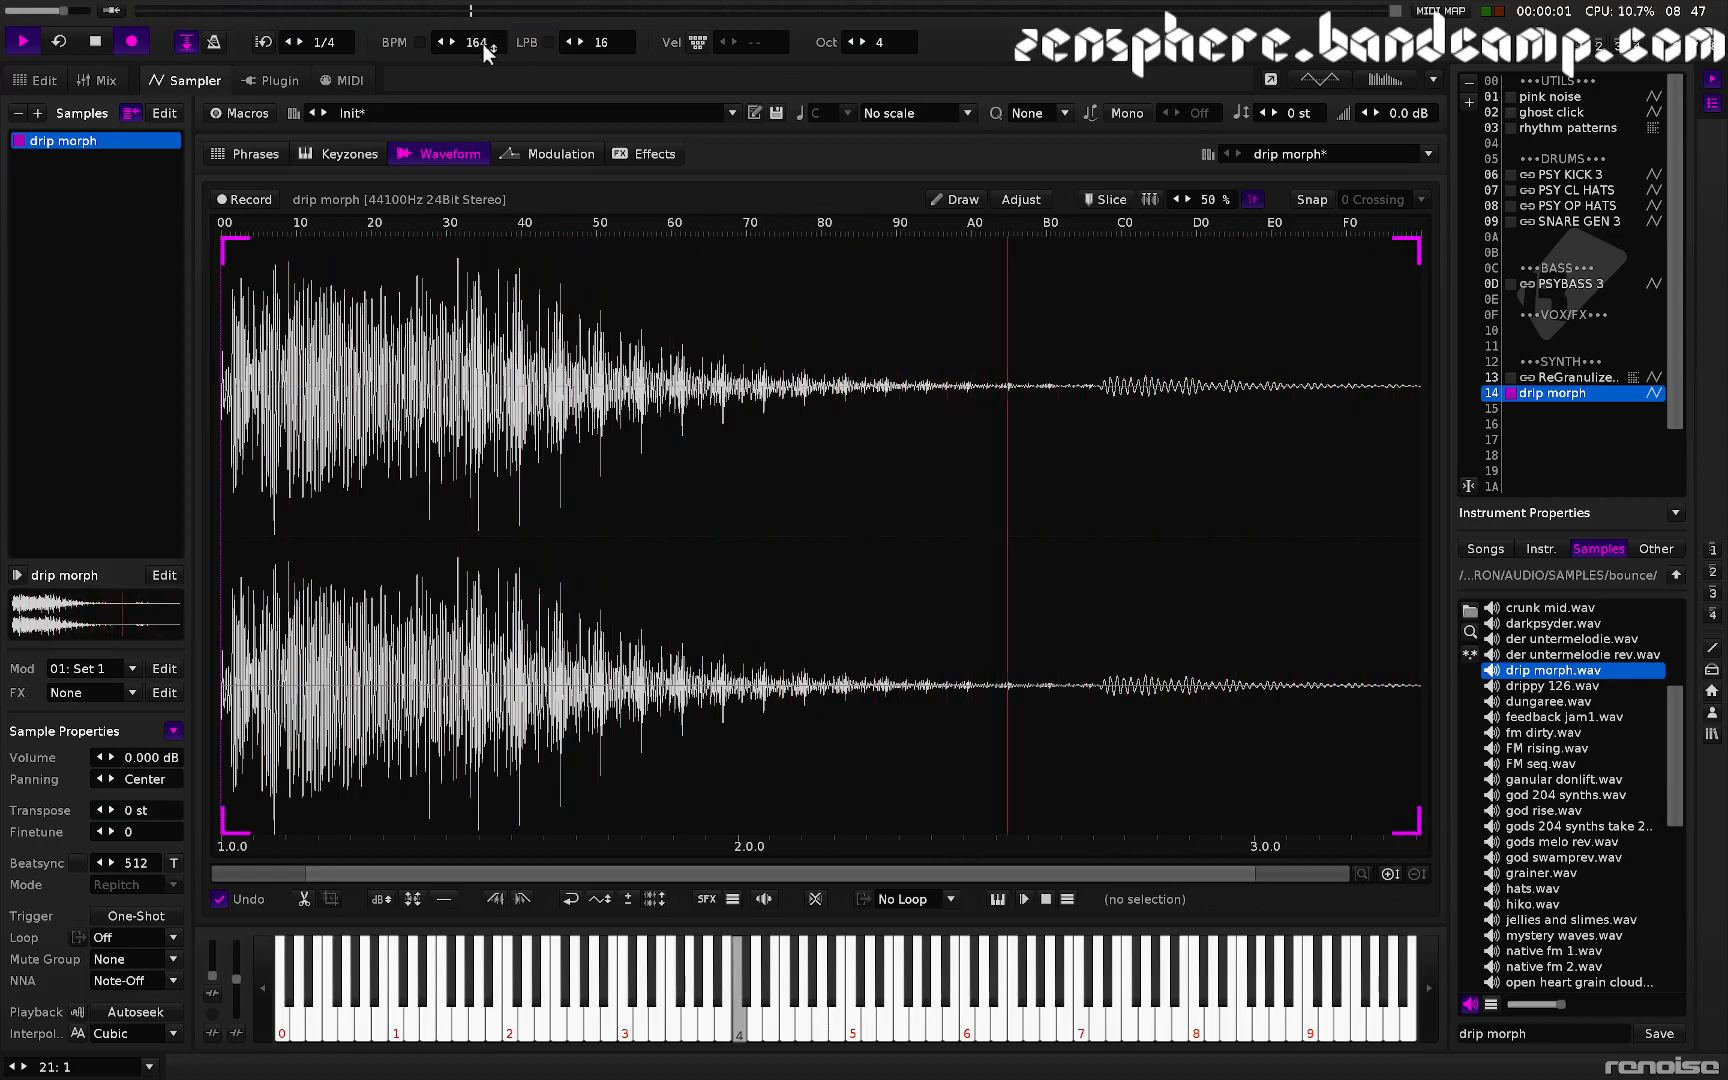
key(F2)
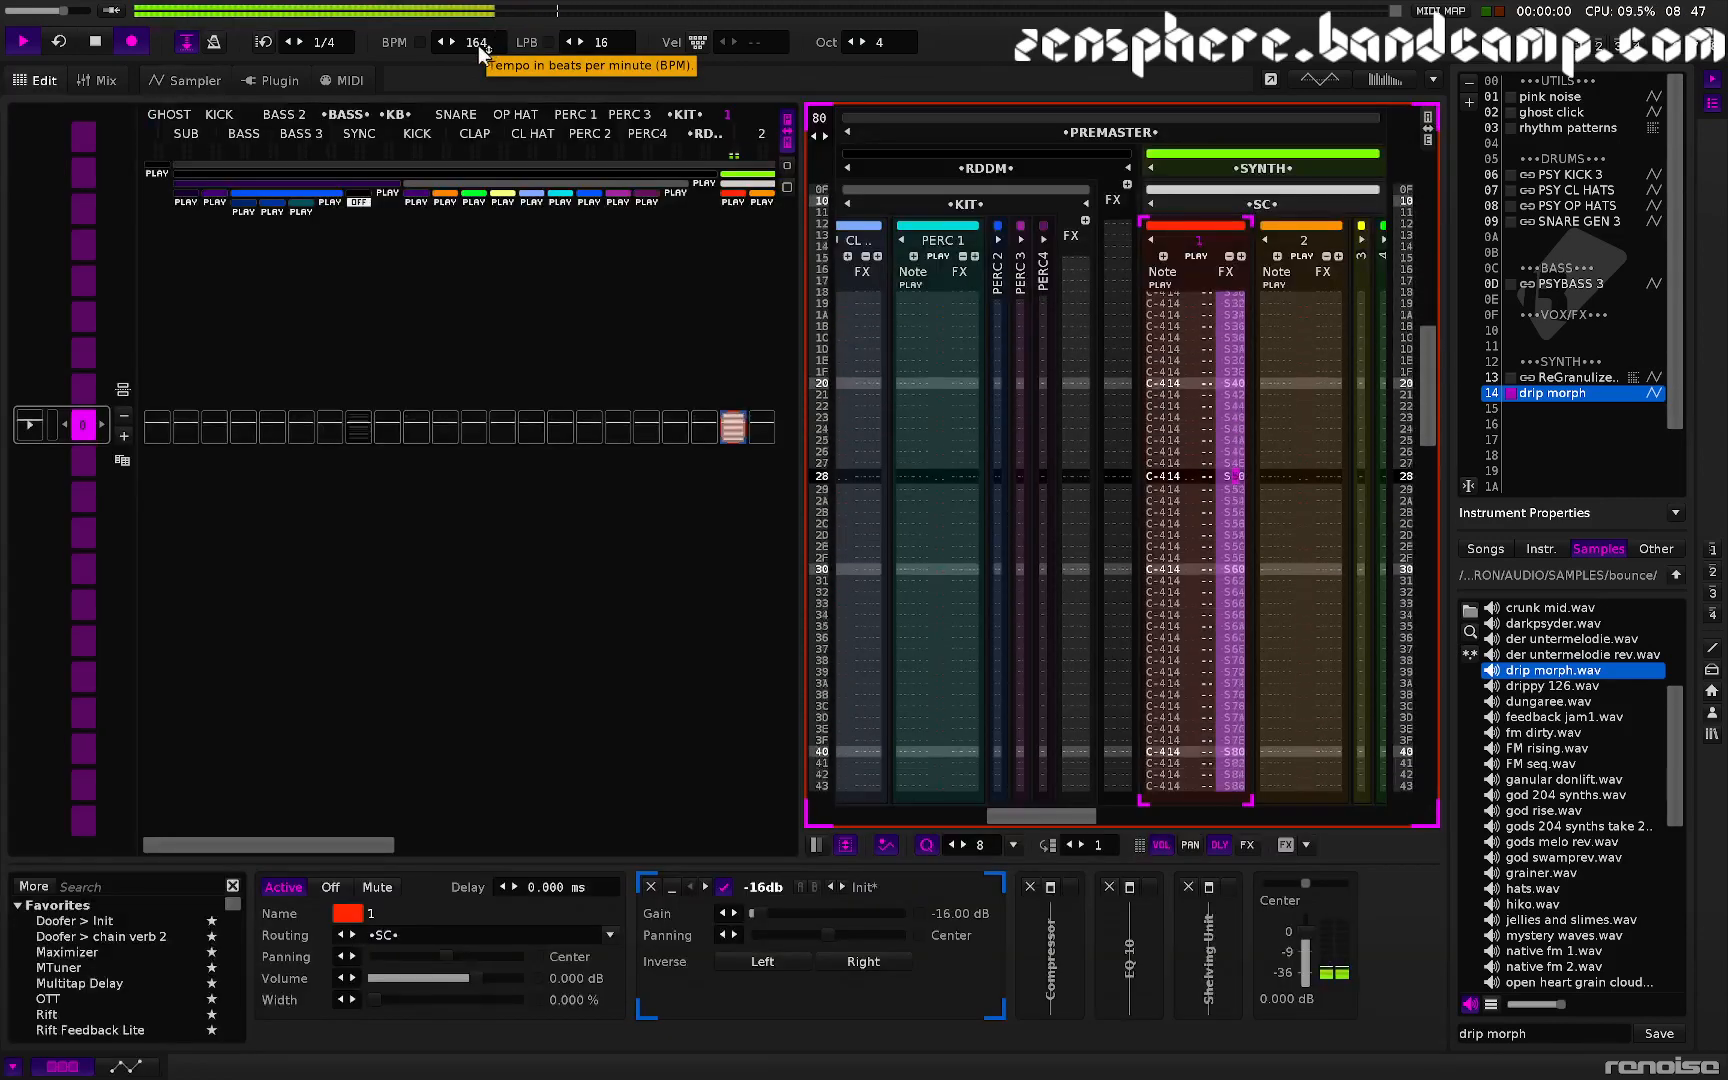
key(space)
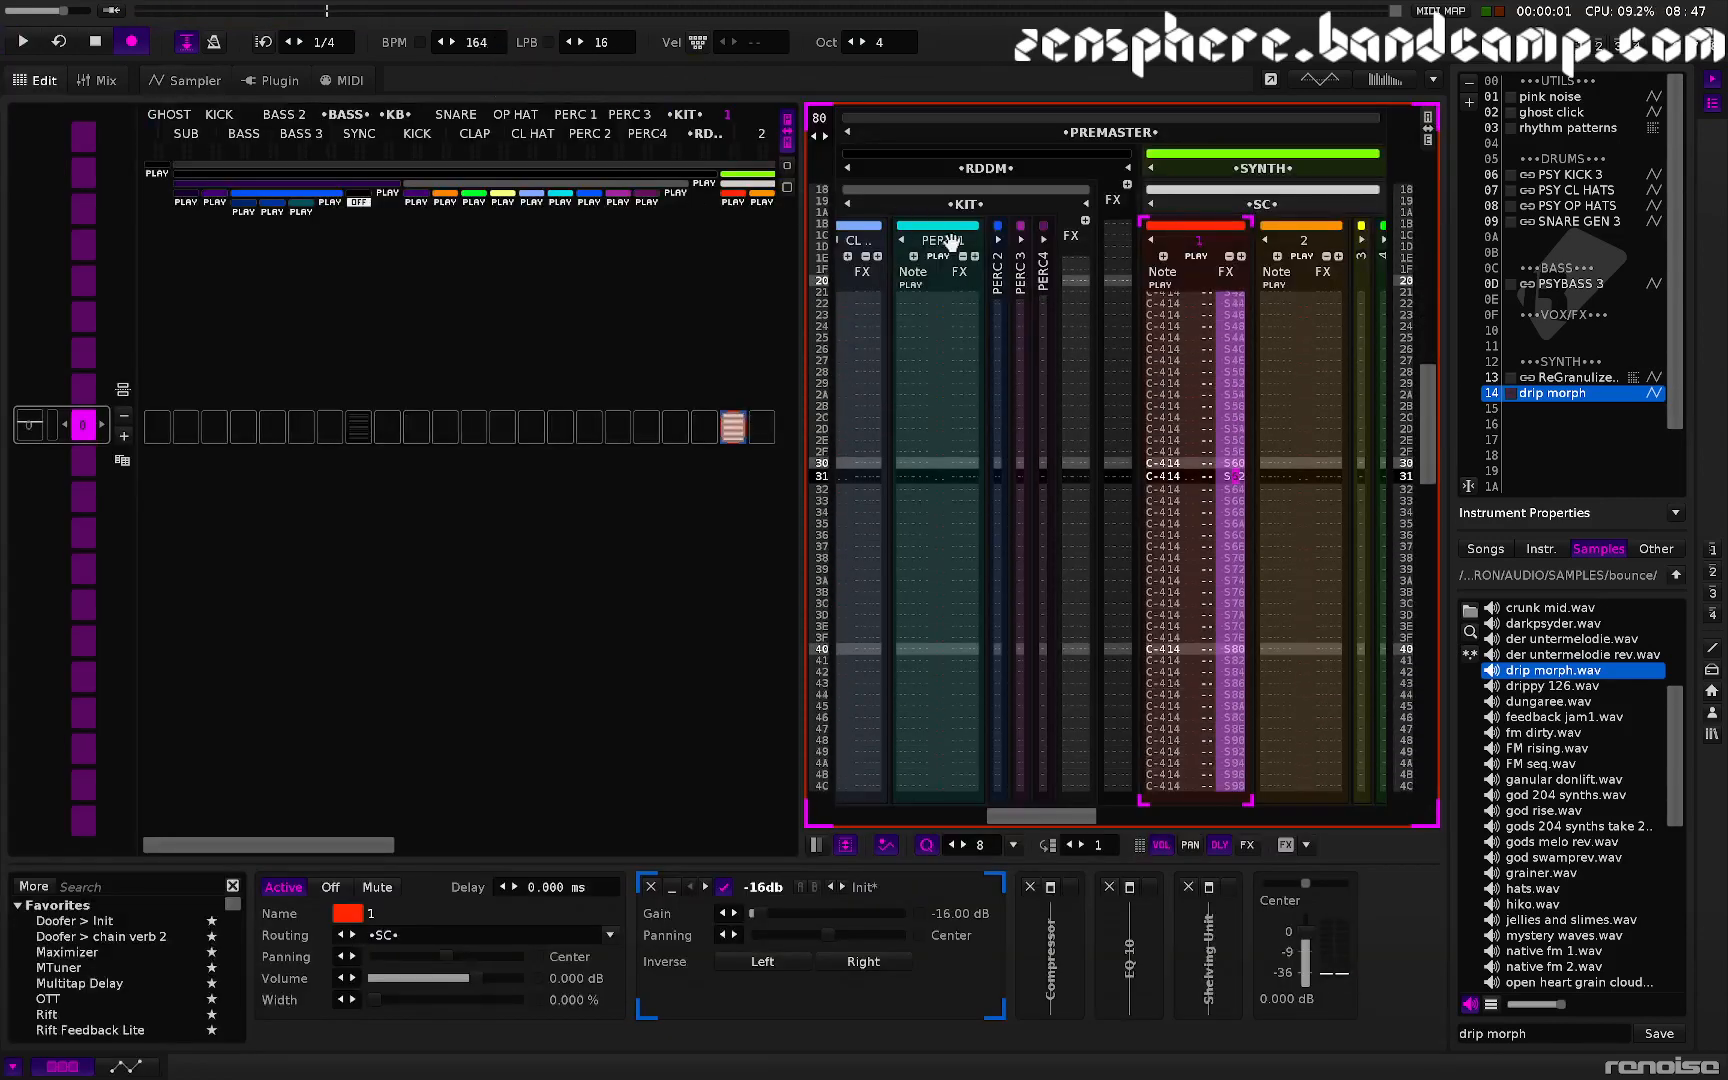
key(space)
- Enter a B0 reverse-playback command on every row of the SC track, from row 00 through 7F
click(1187, 375)
click(1187, 377)
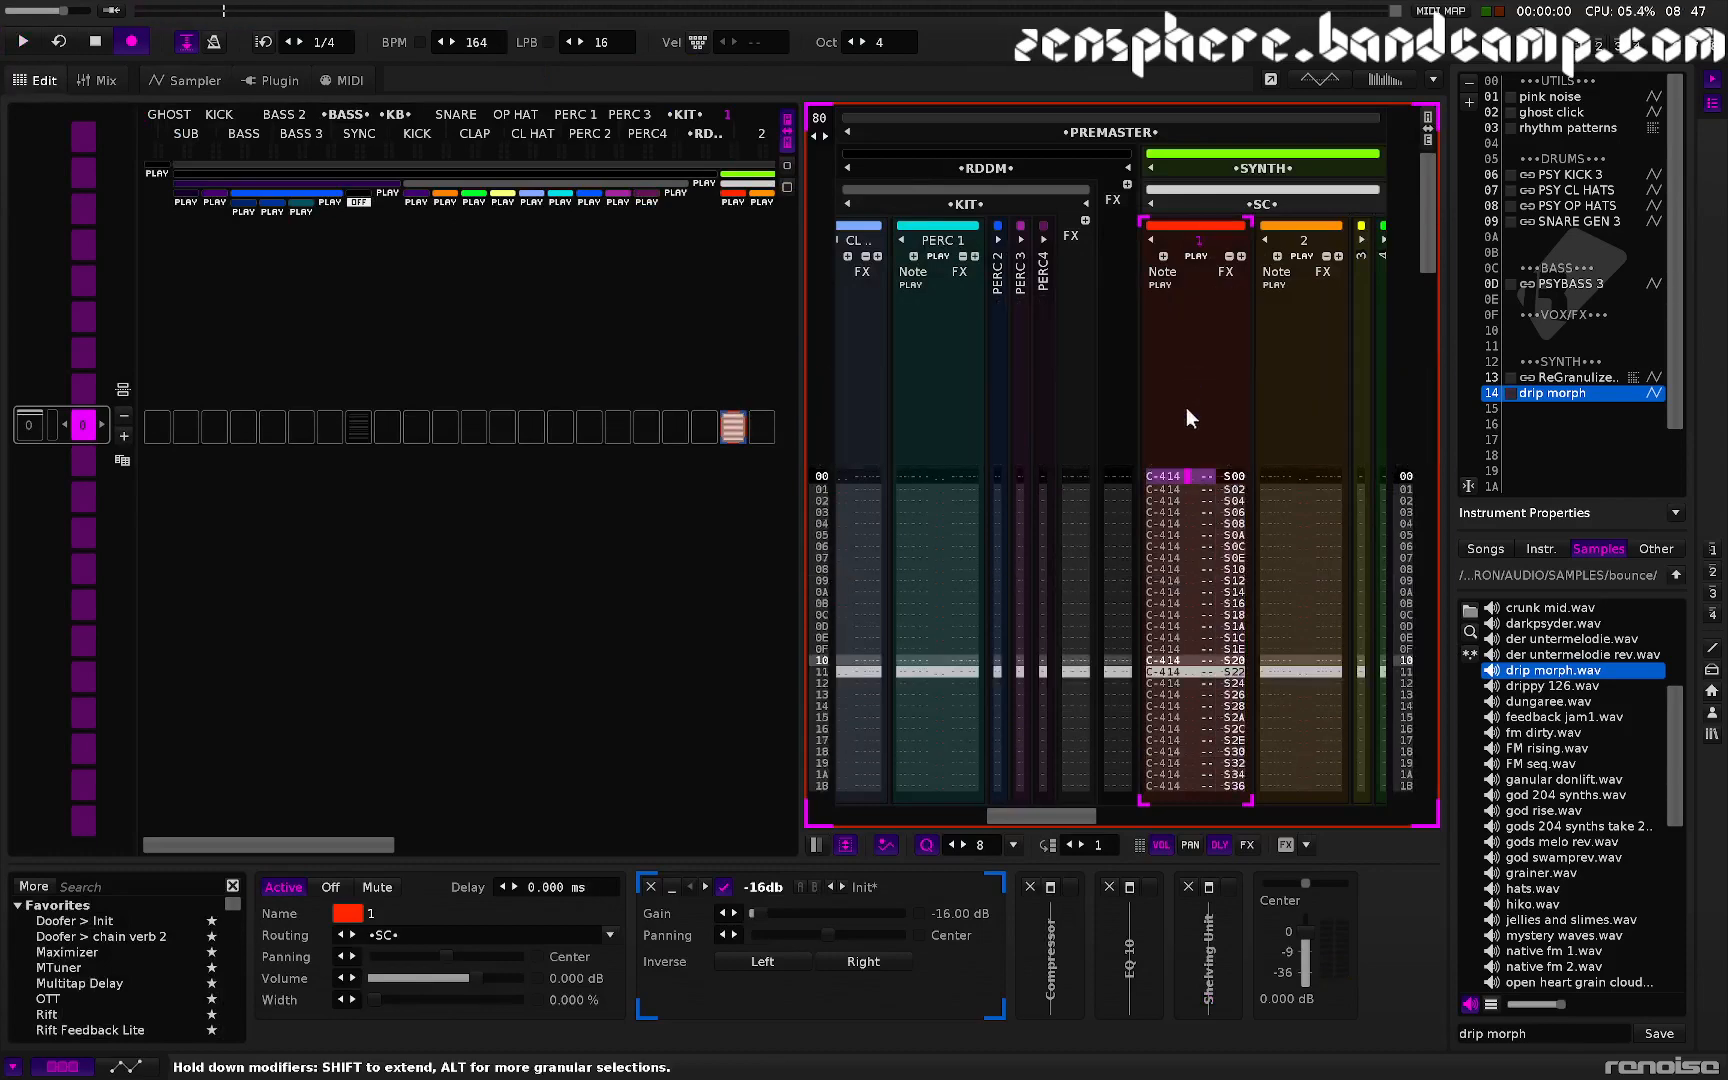
text(b0)
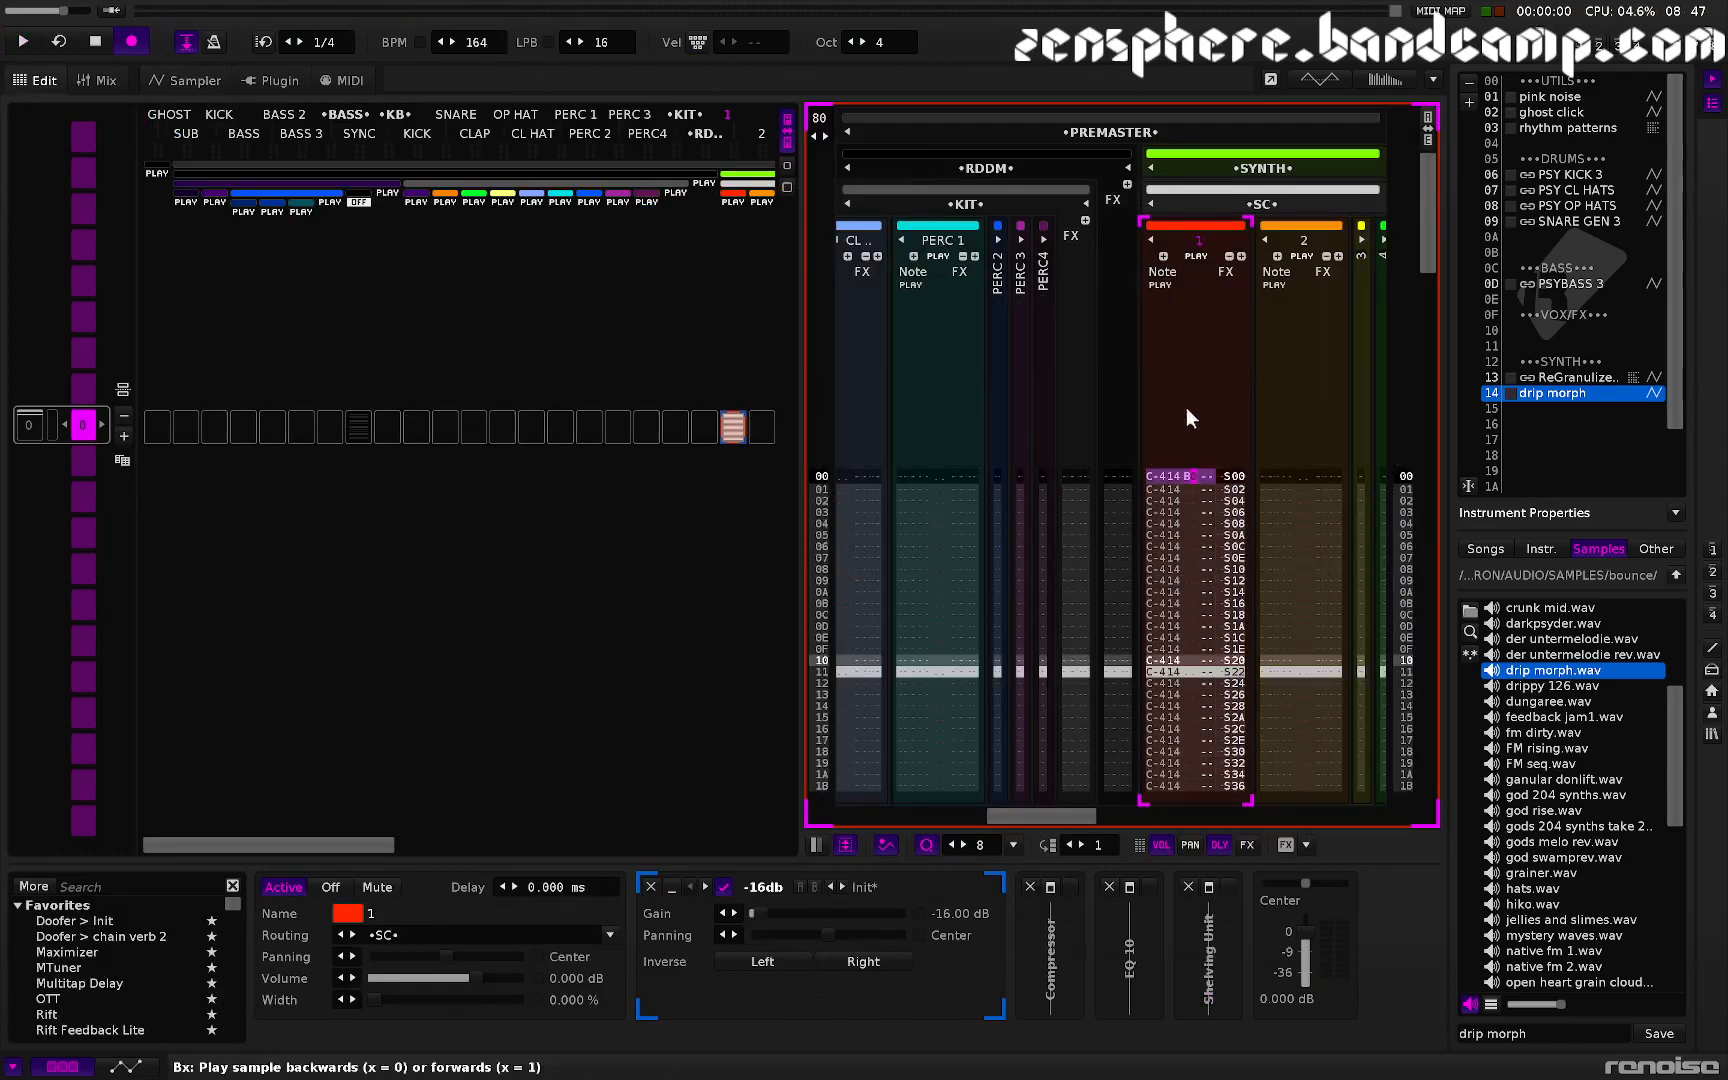
text(bbbbbbbbbbbbbbbbbbbbbbbbbbbbb)
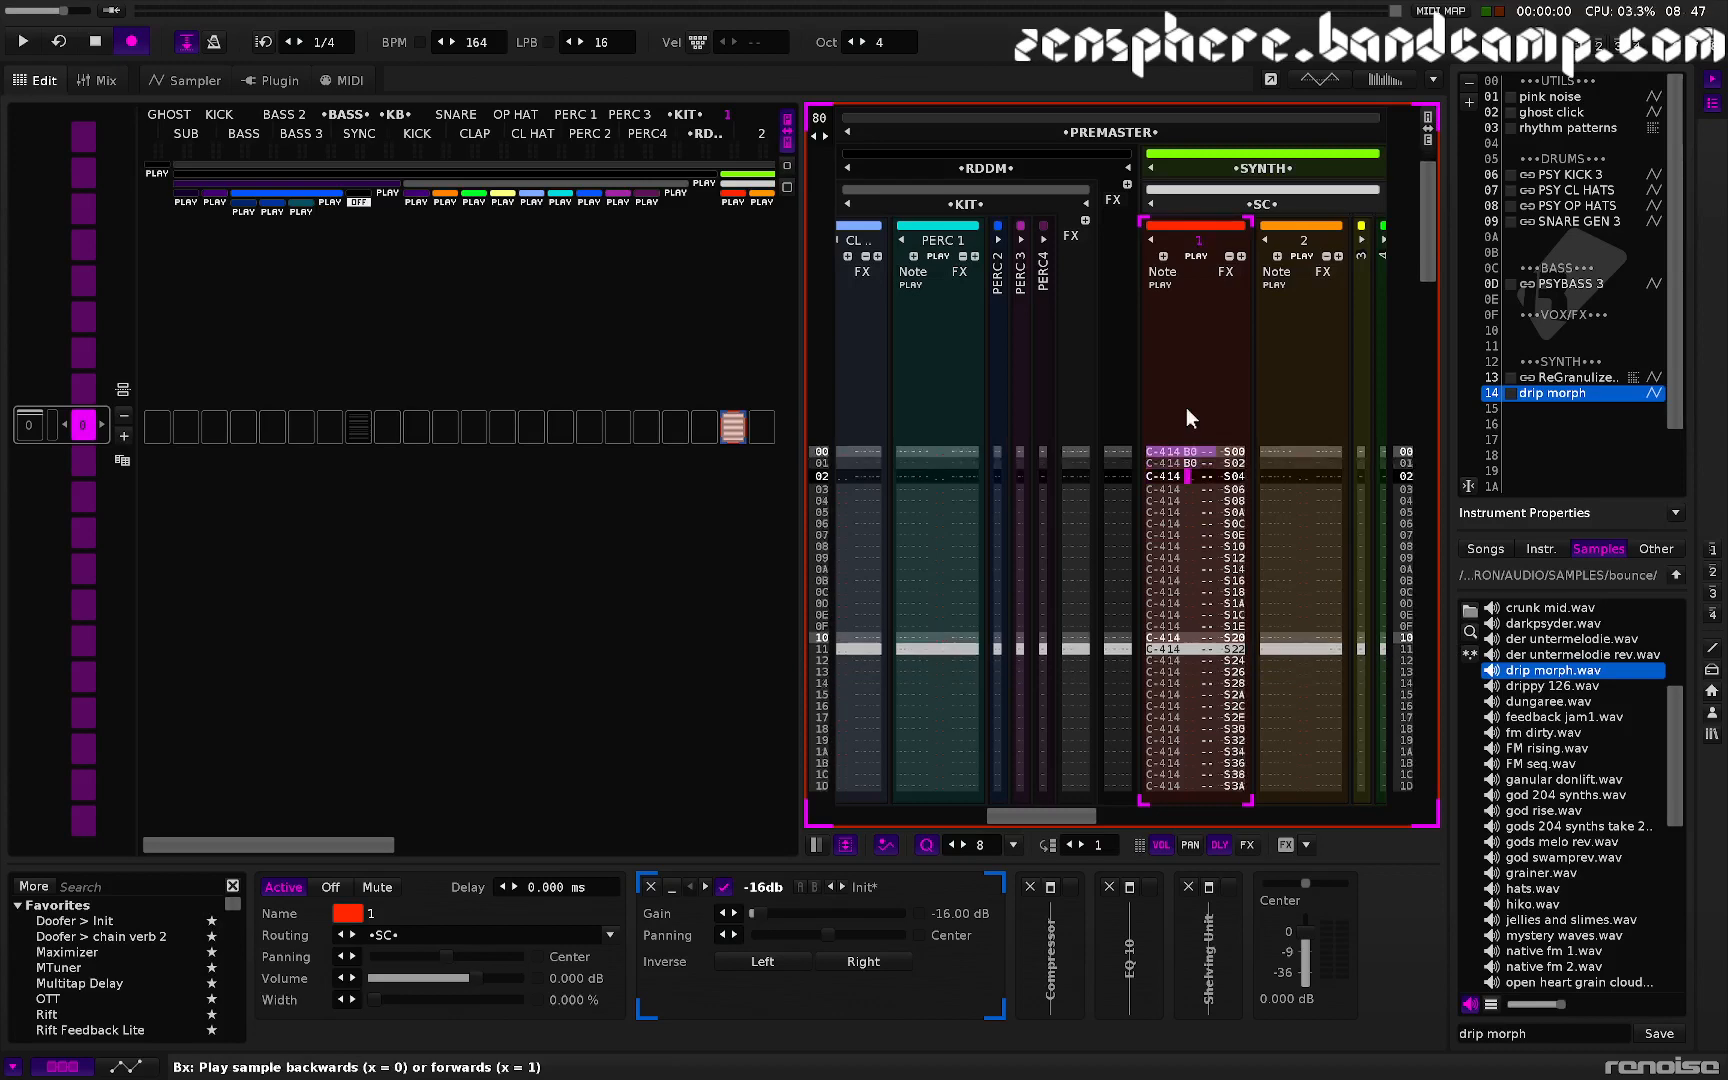
text(bbbbbbbbbbbbbbbbbbbbbbbbbbbbbbbbbbbbbbbbb)
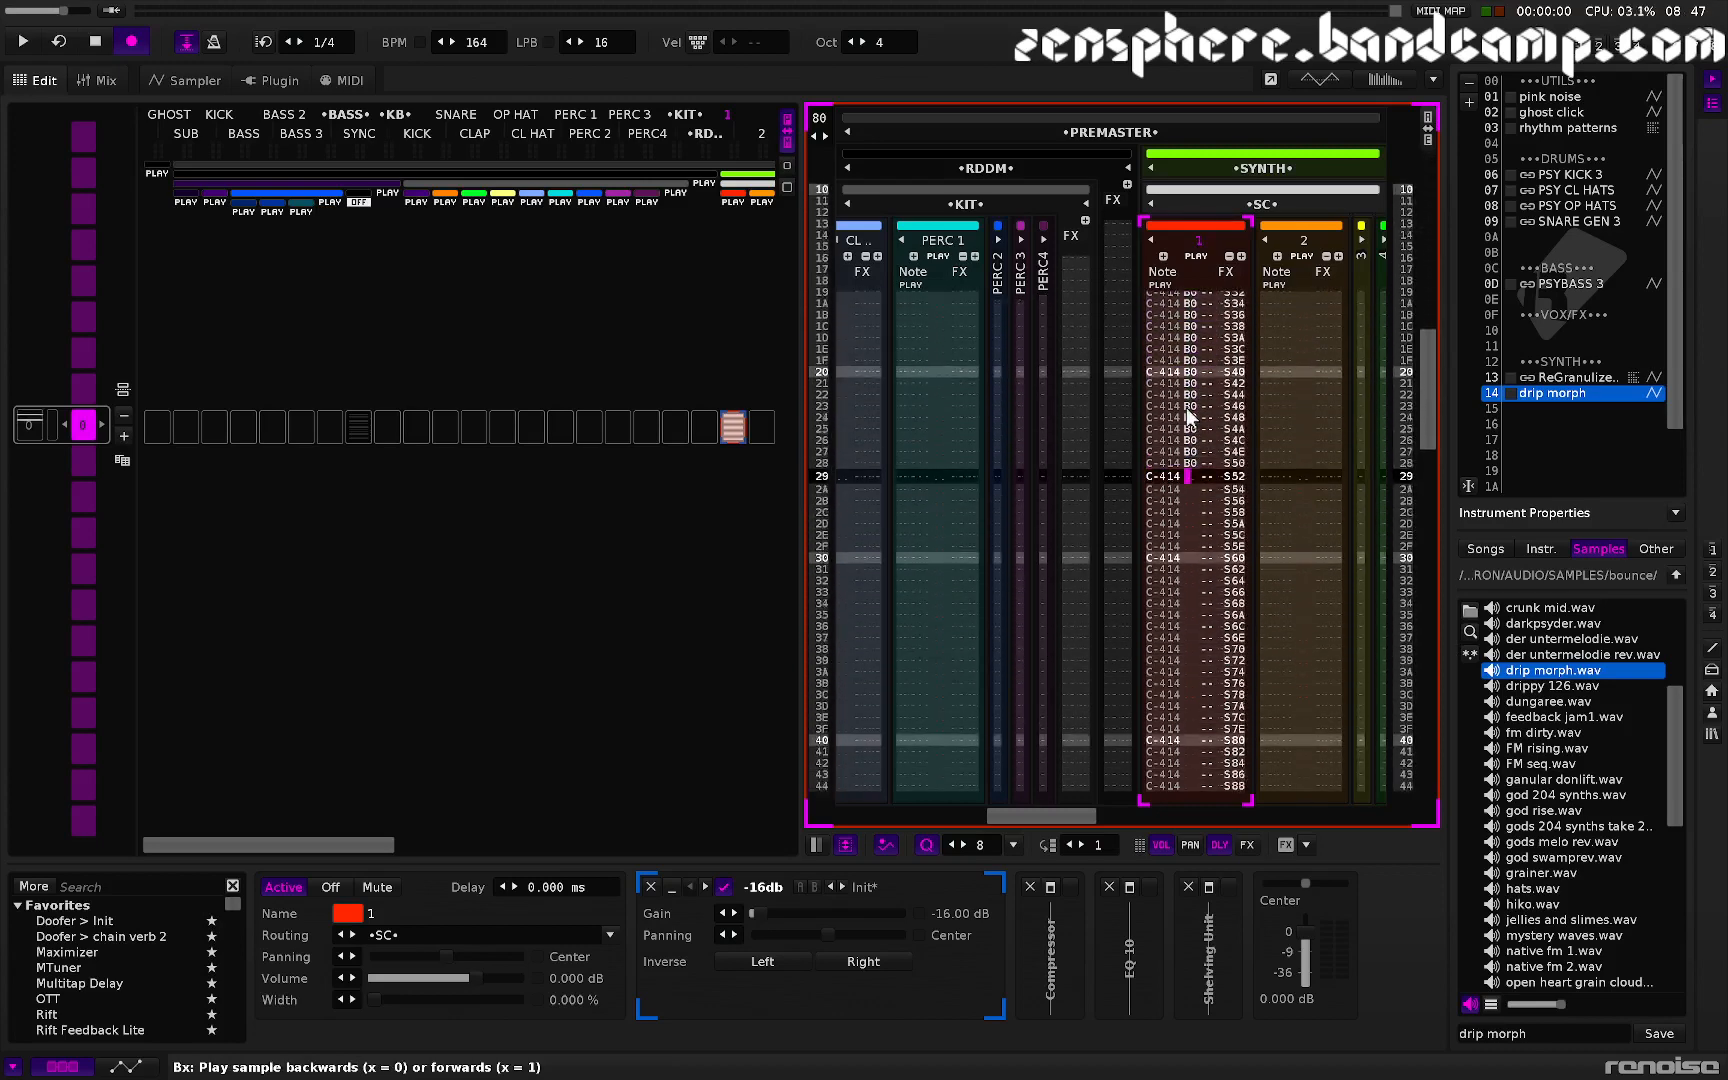
text(bbbbbbbbbbbbbbbbbbbbbbbbbbbbbbbbbbbbbbbbbb)
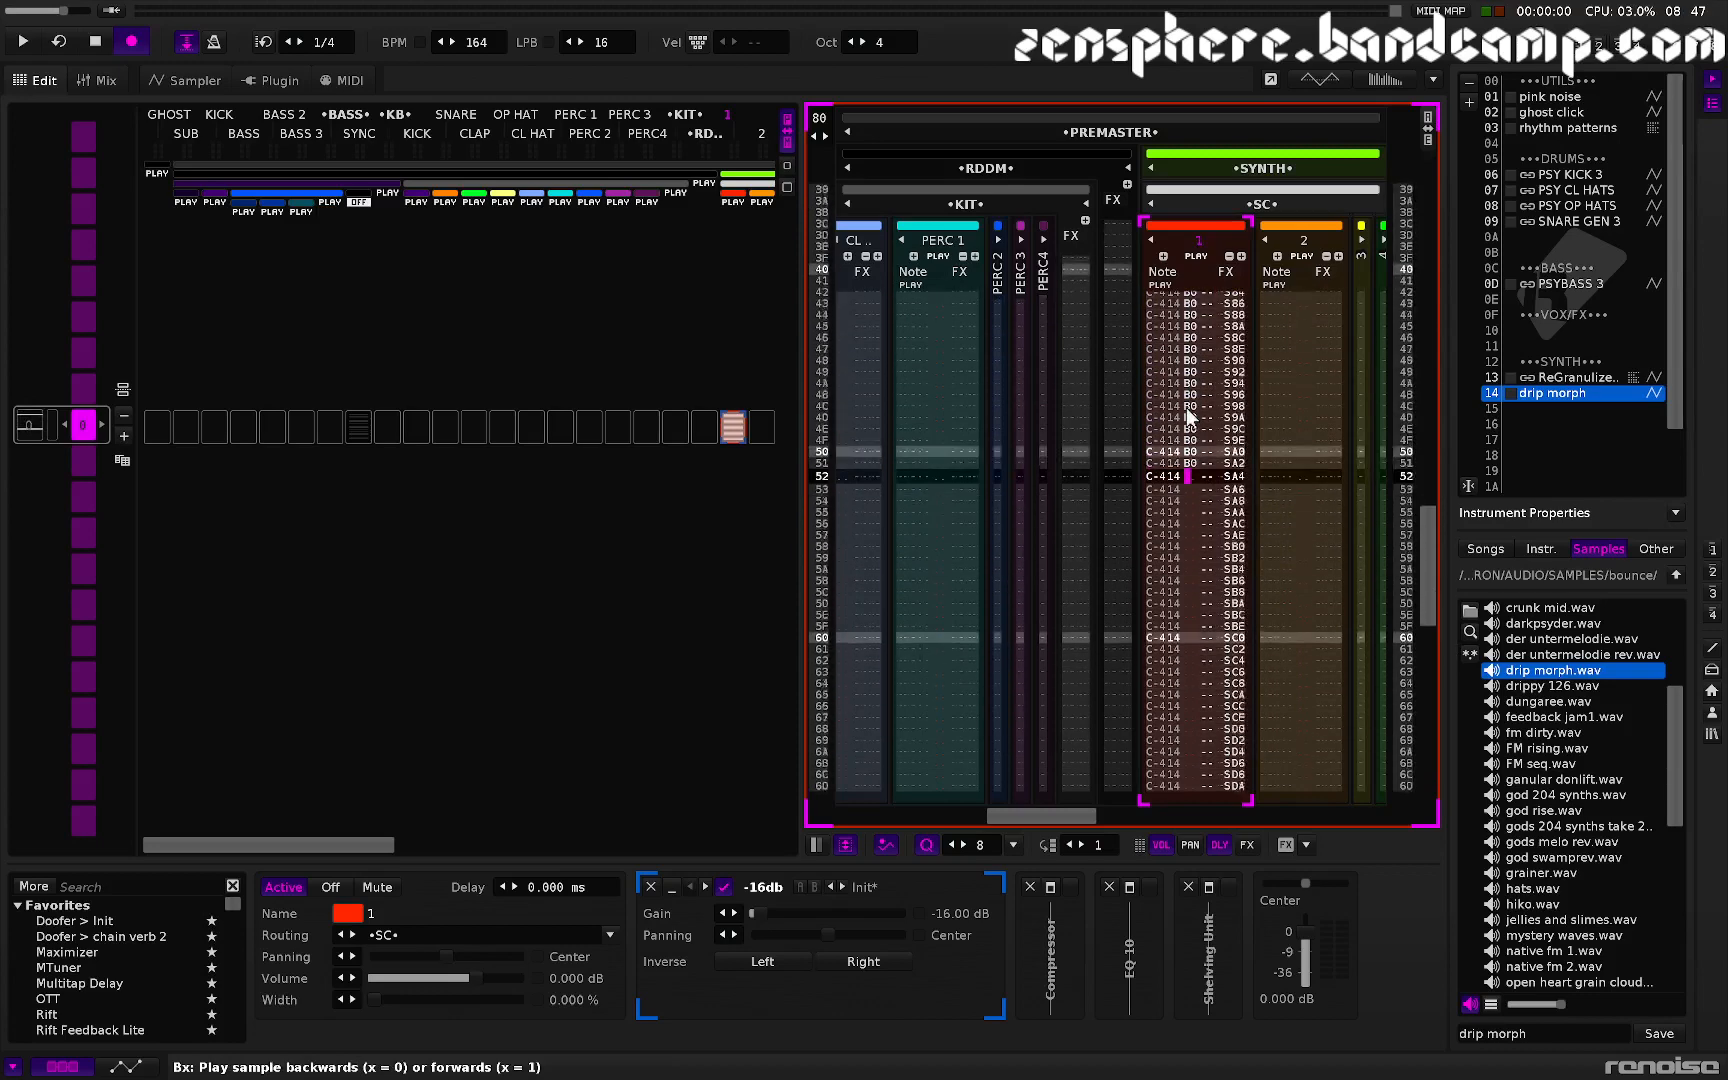
text(bbbbbbbbbbbbbbb)
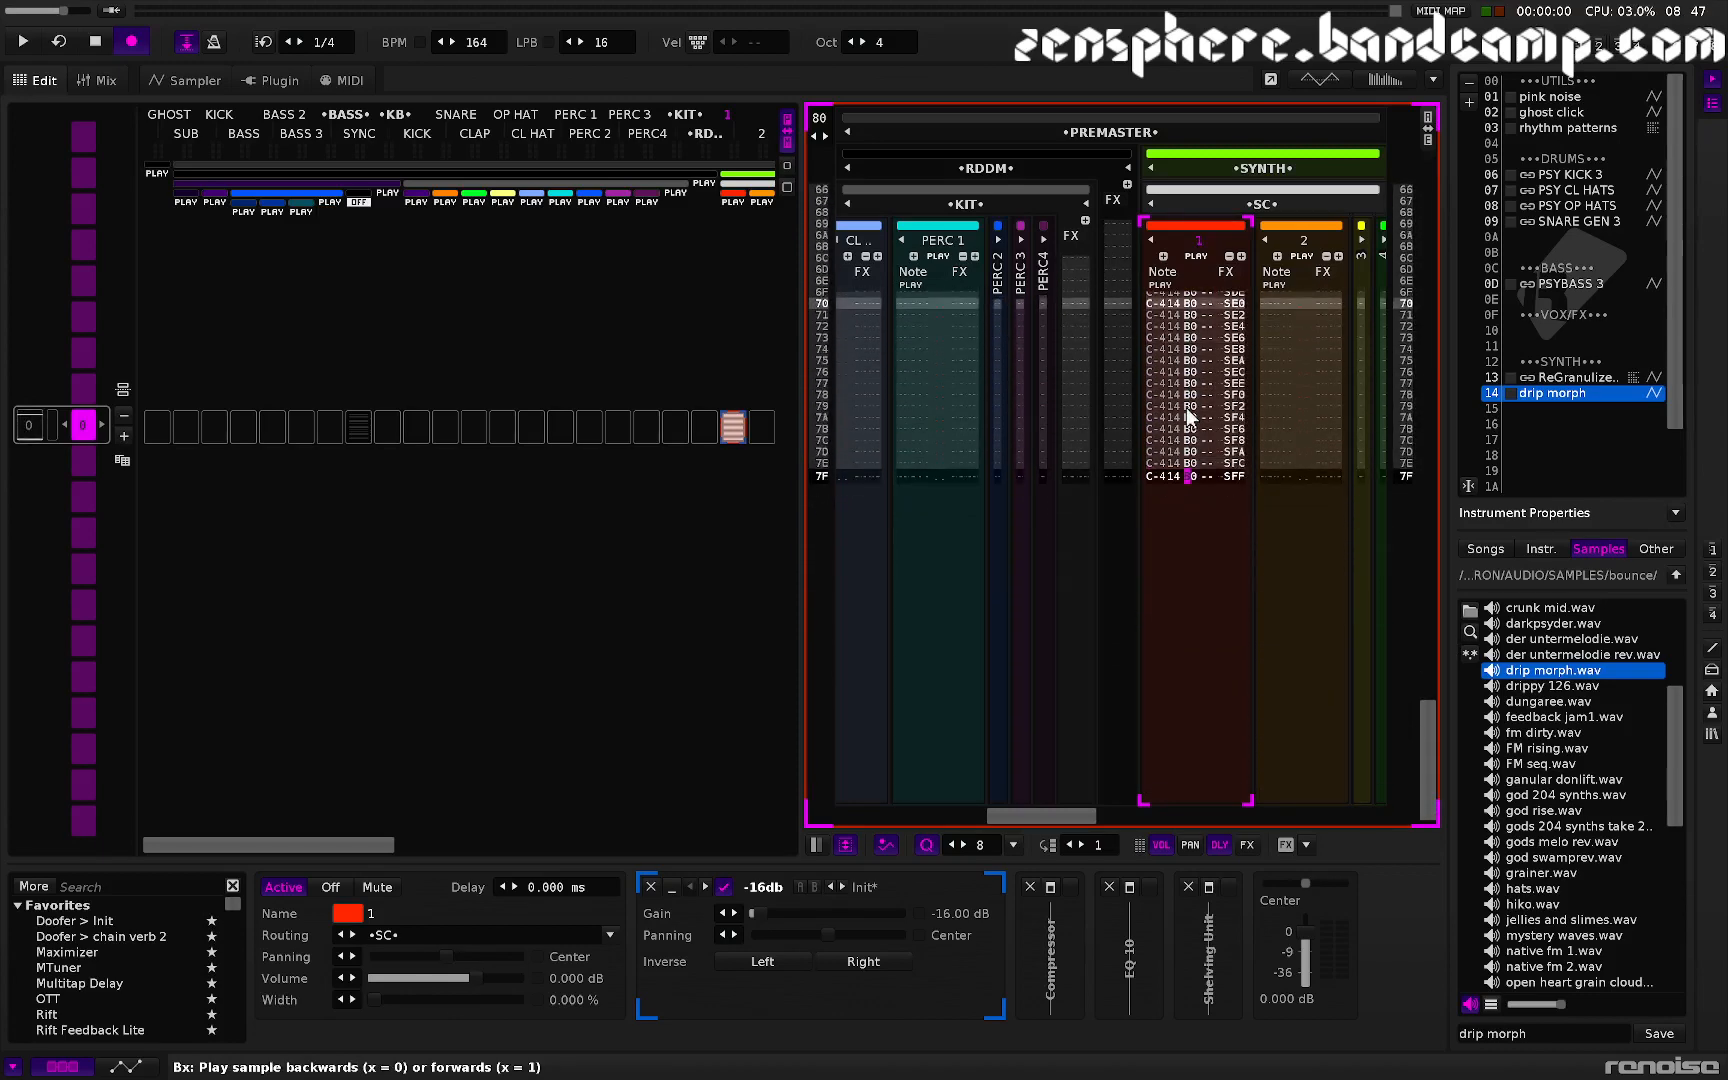
- Play the pattern in the sampler view and raise the tempo to 213 BPM
key(F4)
key(space)
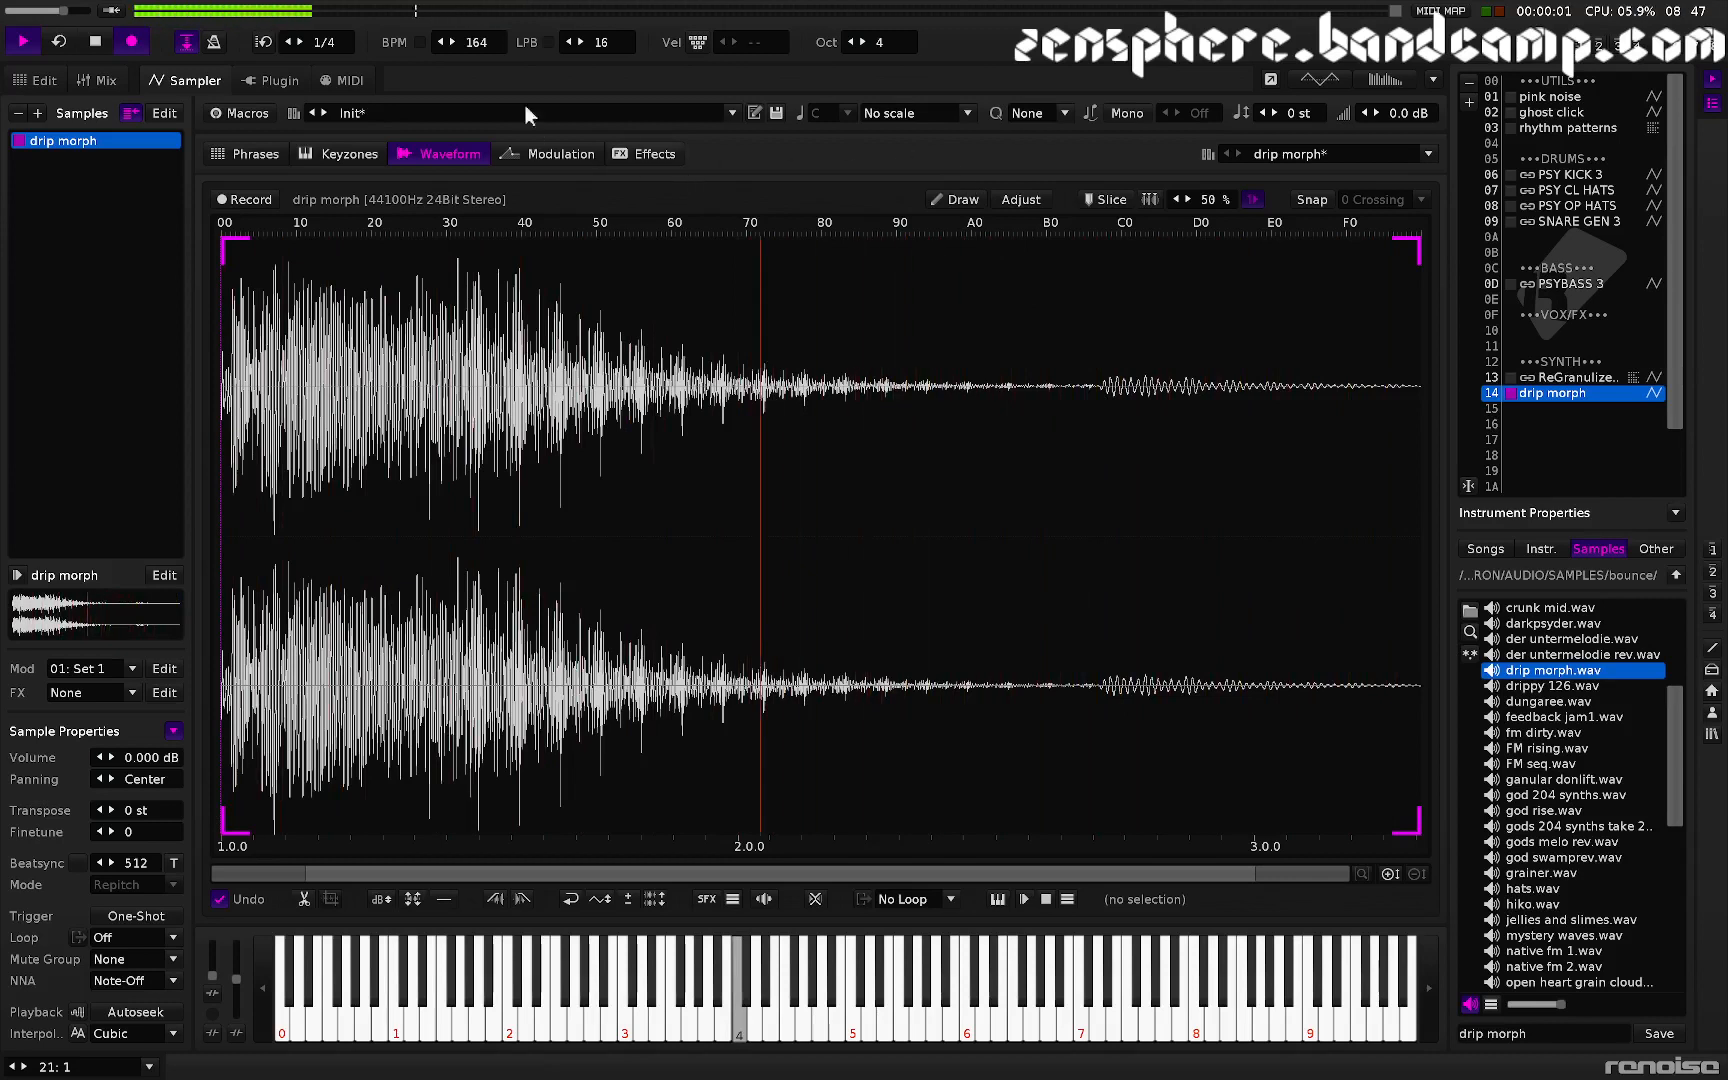
drag(464, 42, 431, 68)
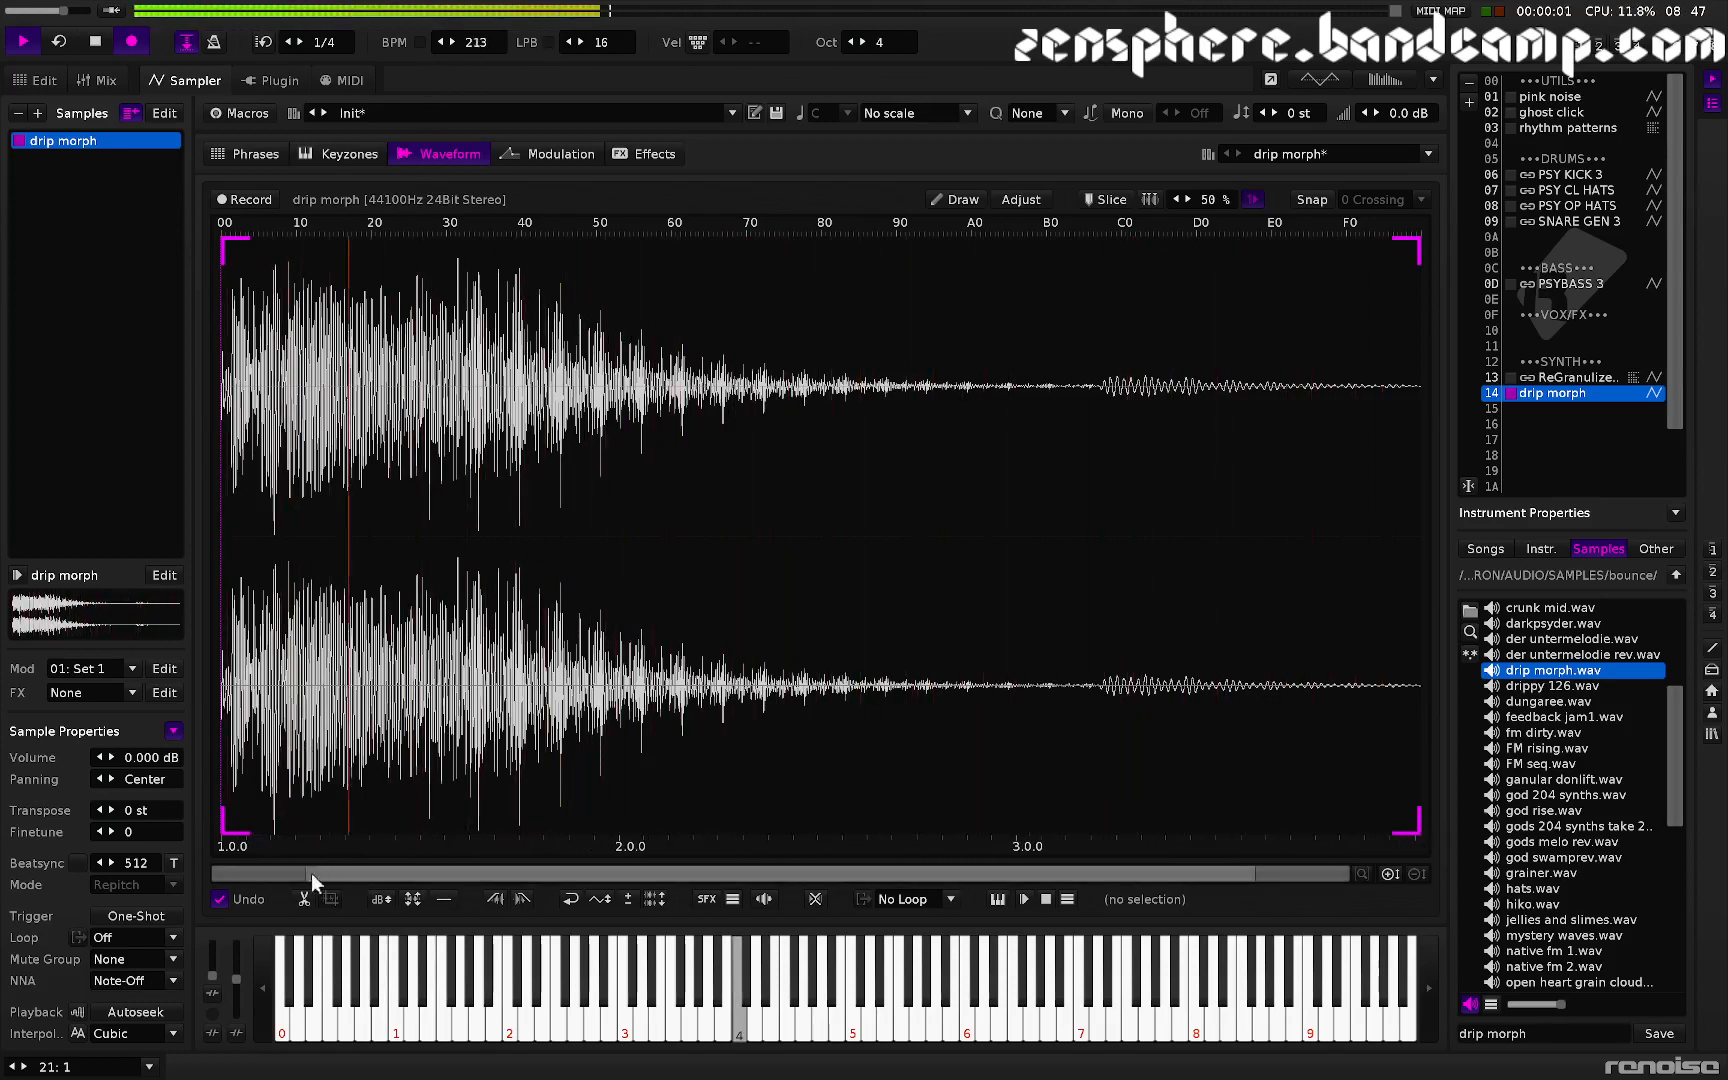
- Reverse the whole drip morph sample waveform and stop playback
click(570, 899)
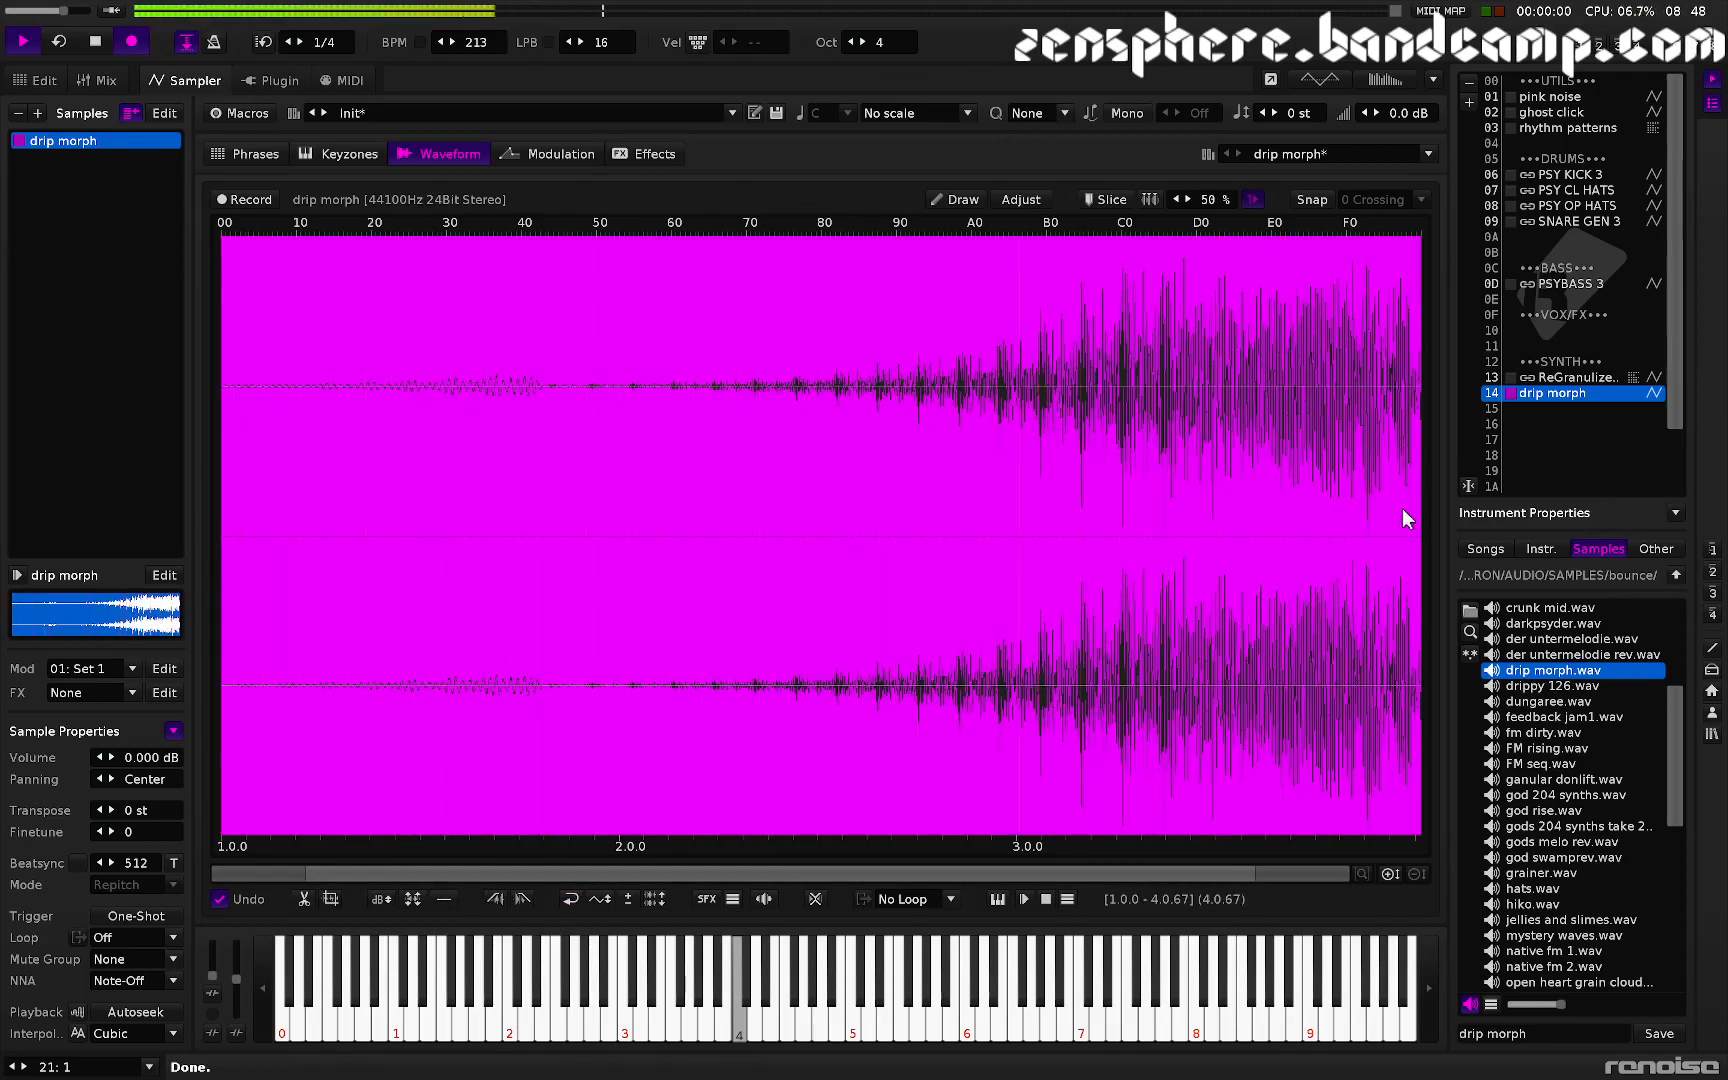
key(space)
- Create a new phrase for the drip morph instrument and add two more note columns
click(265, 154)
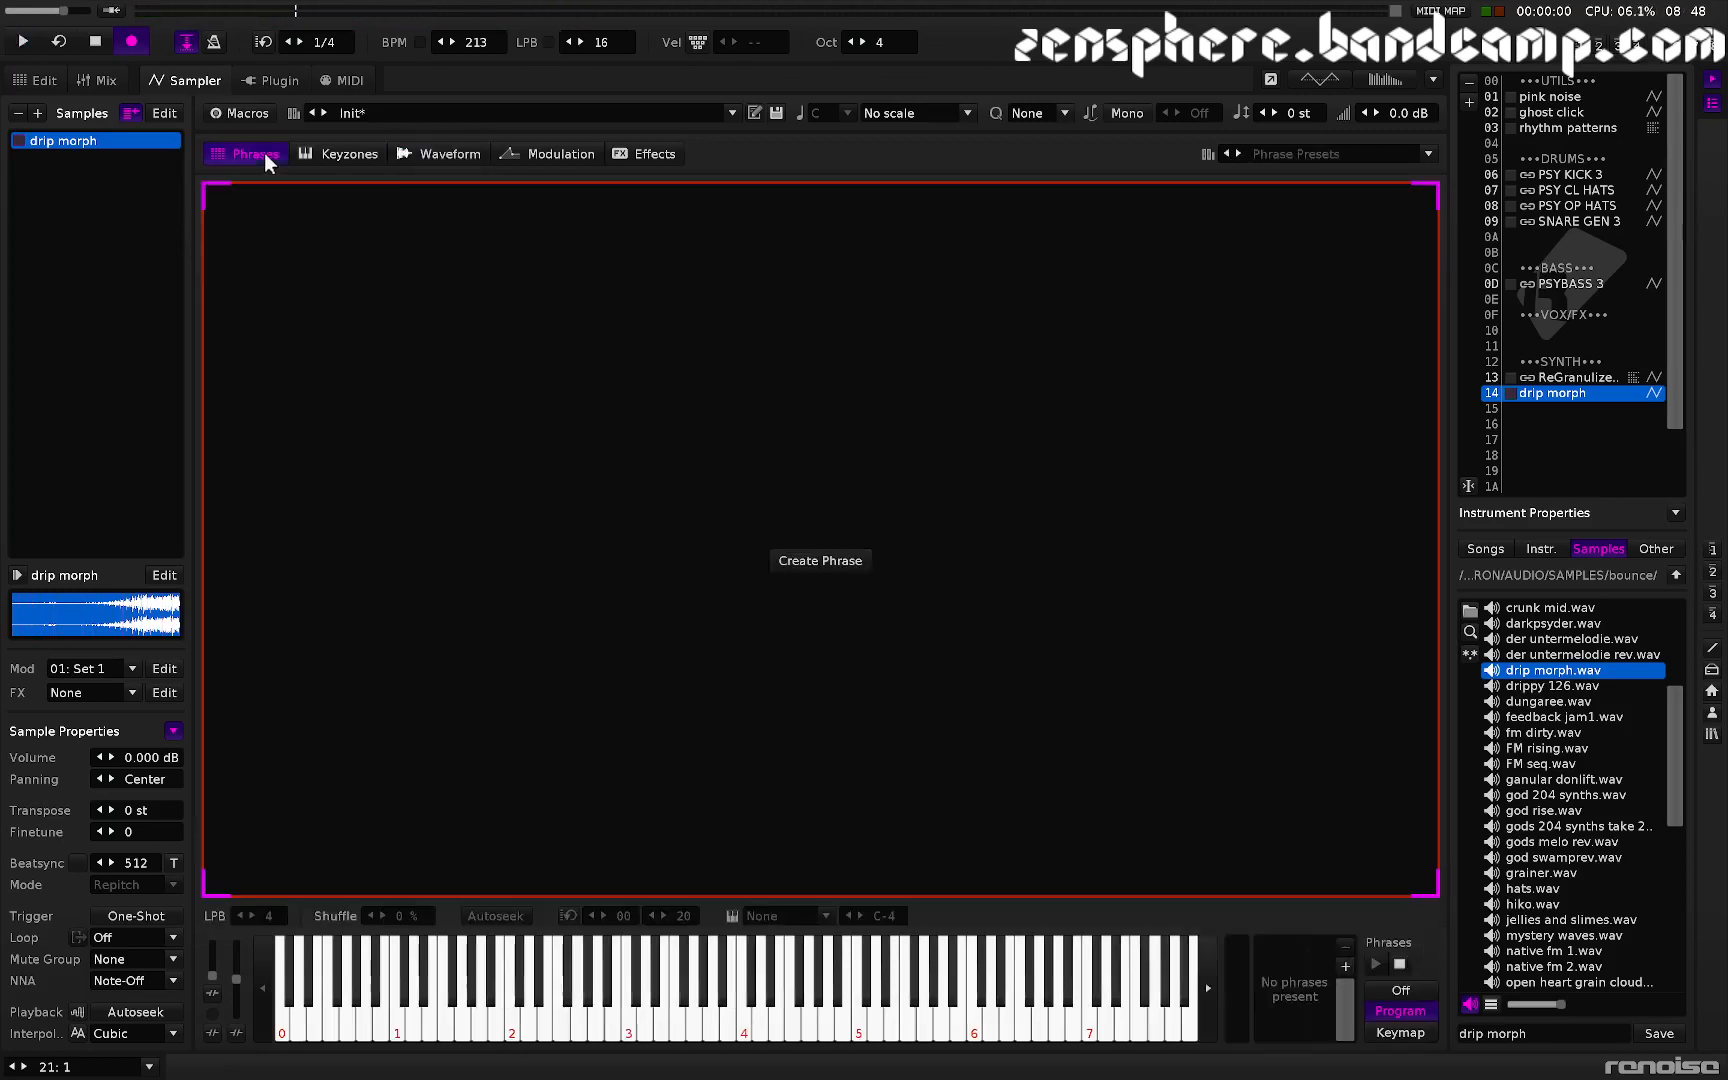
click(816, 562)
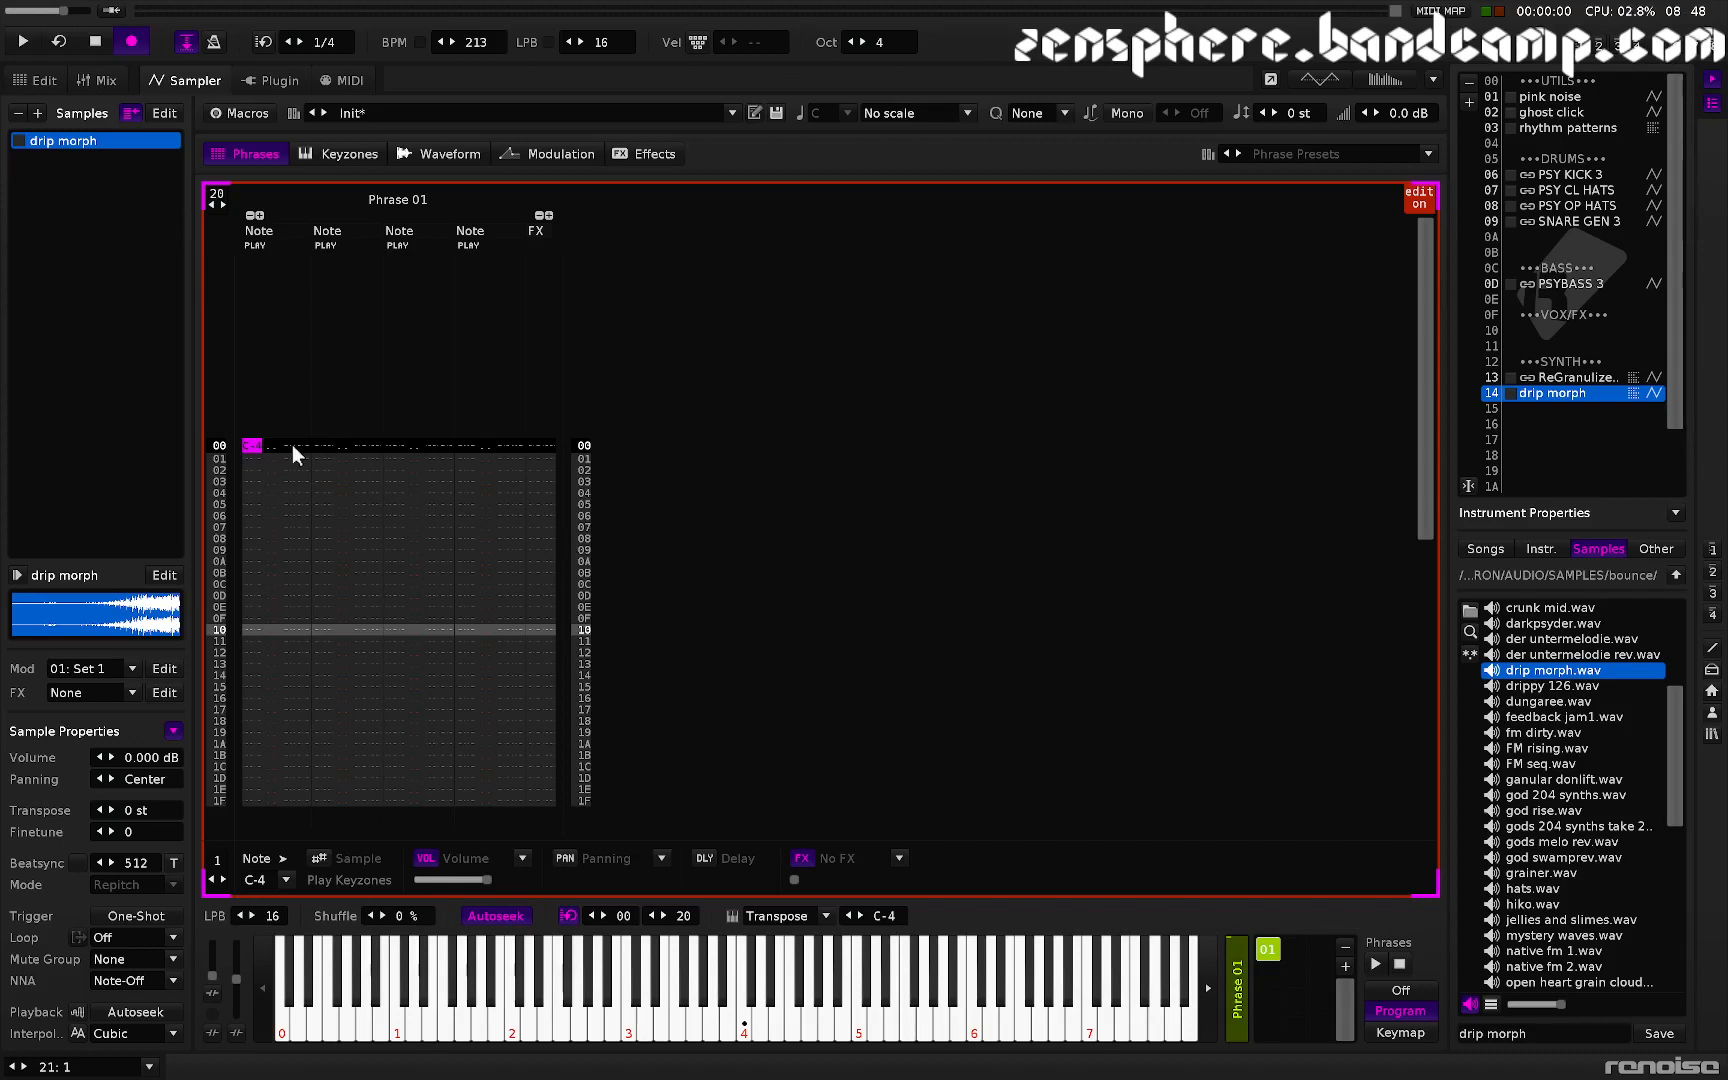
click(259, 215)
click(259, 215)
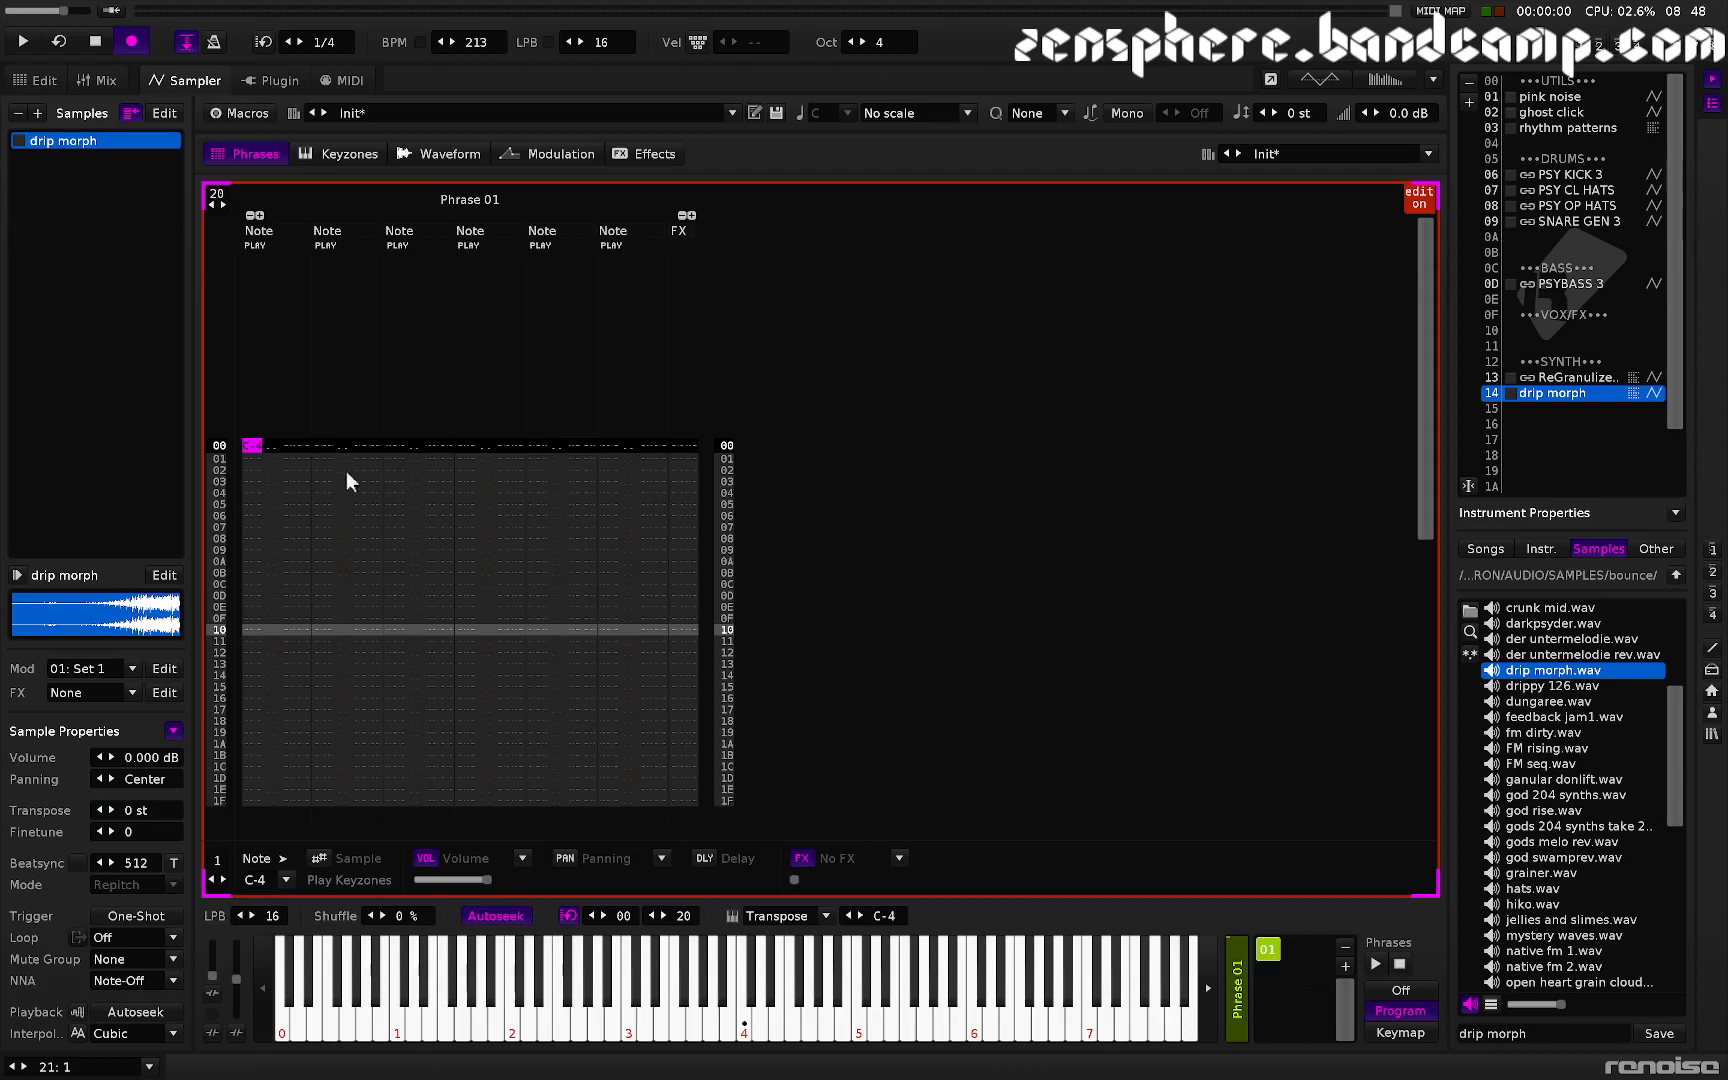
- Add an S00 sample offset command beside the C-4 note on the phrase's first row
drag(228, 450, 252, 451)
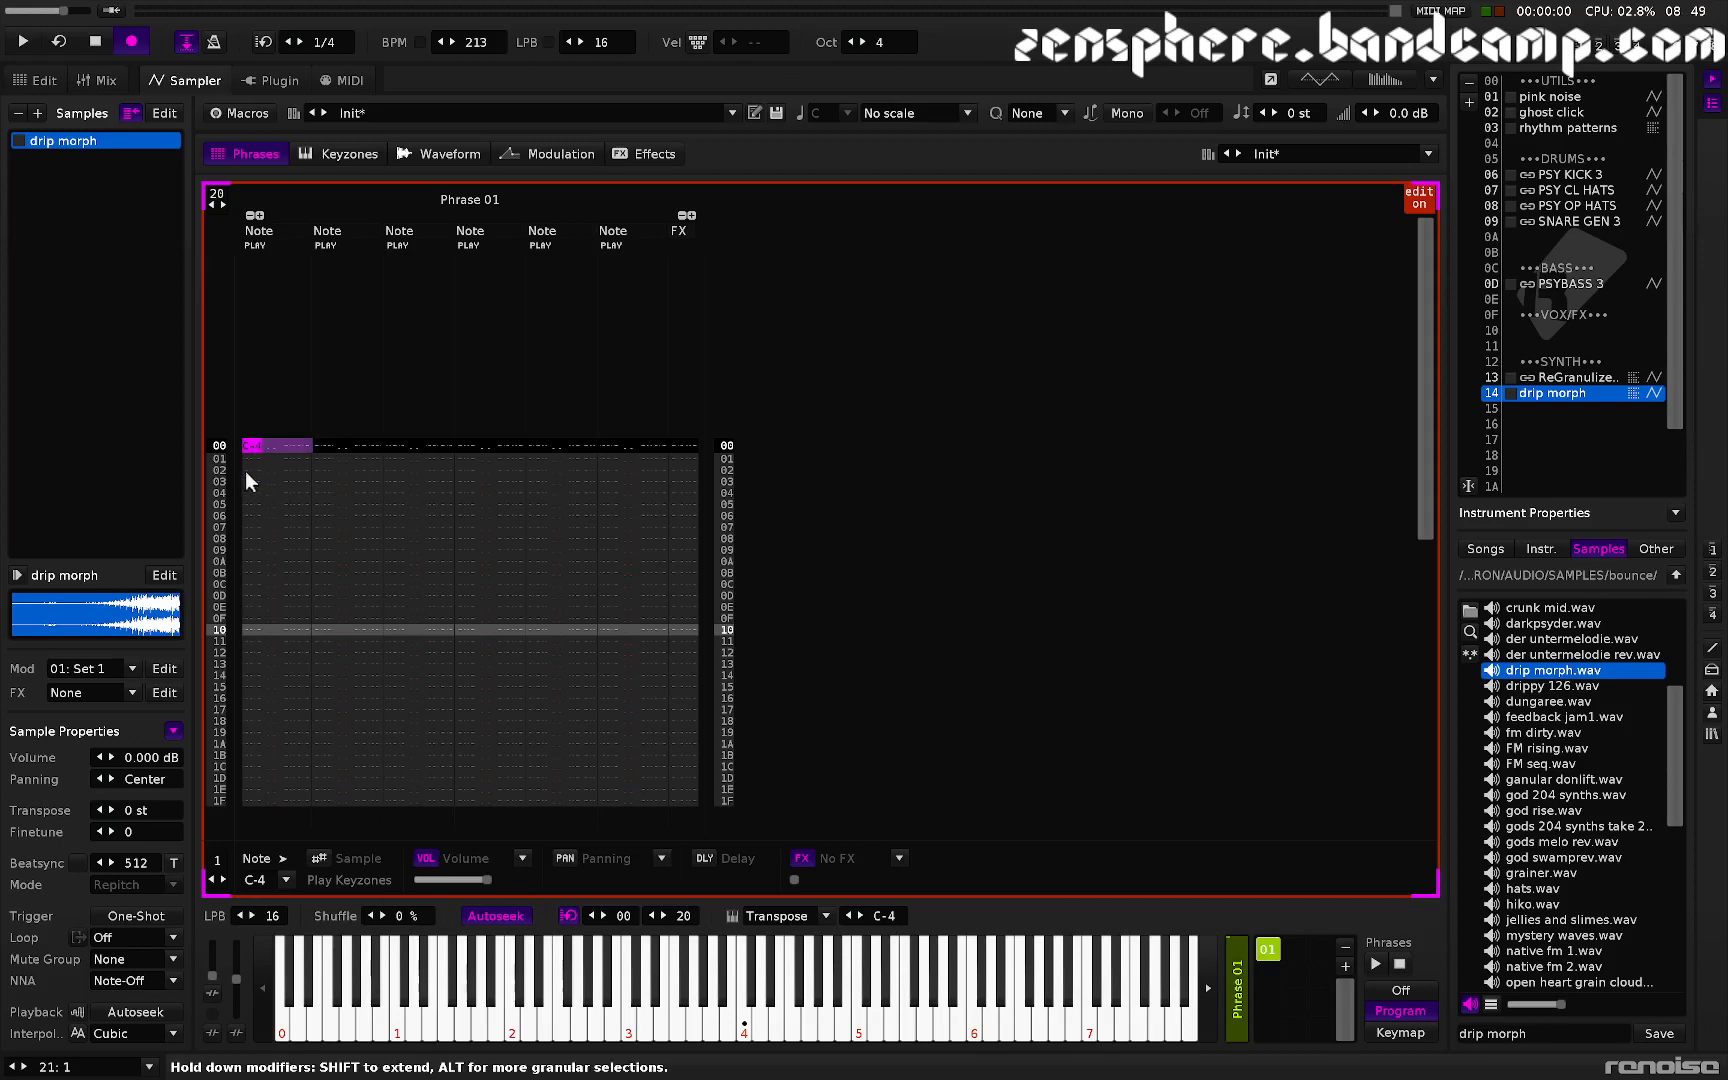
click(271, 445)
click(263, 447)
click(288, 446)
key(s)
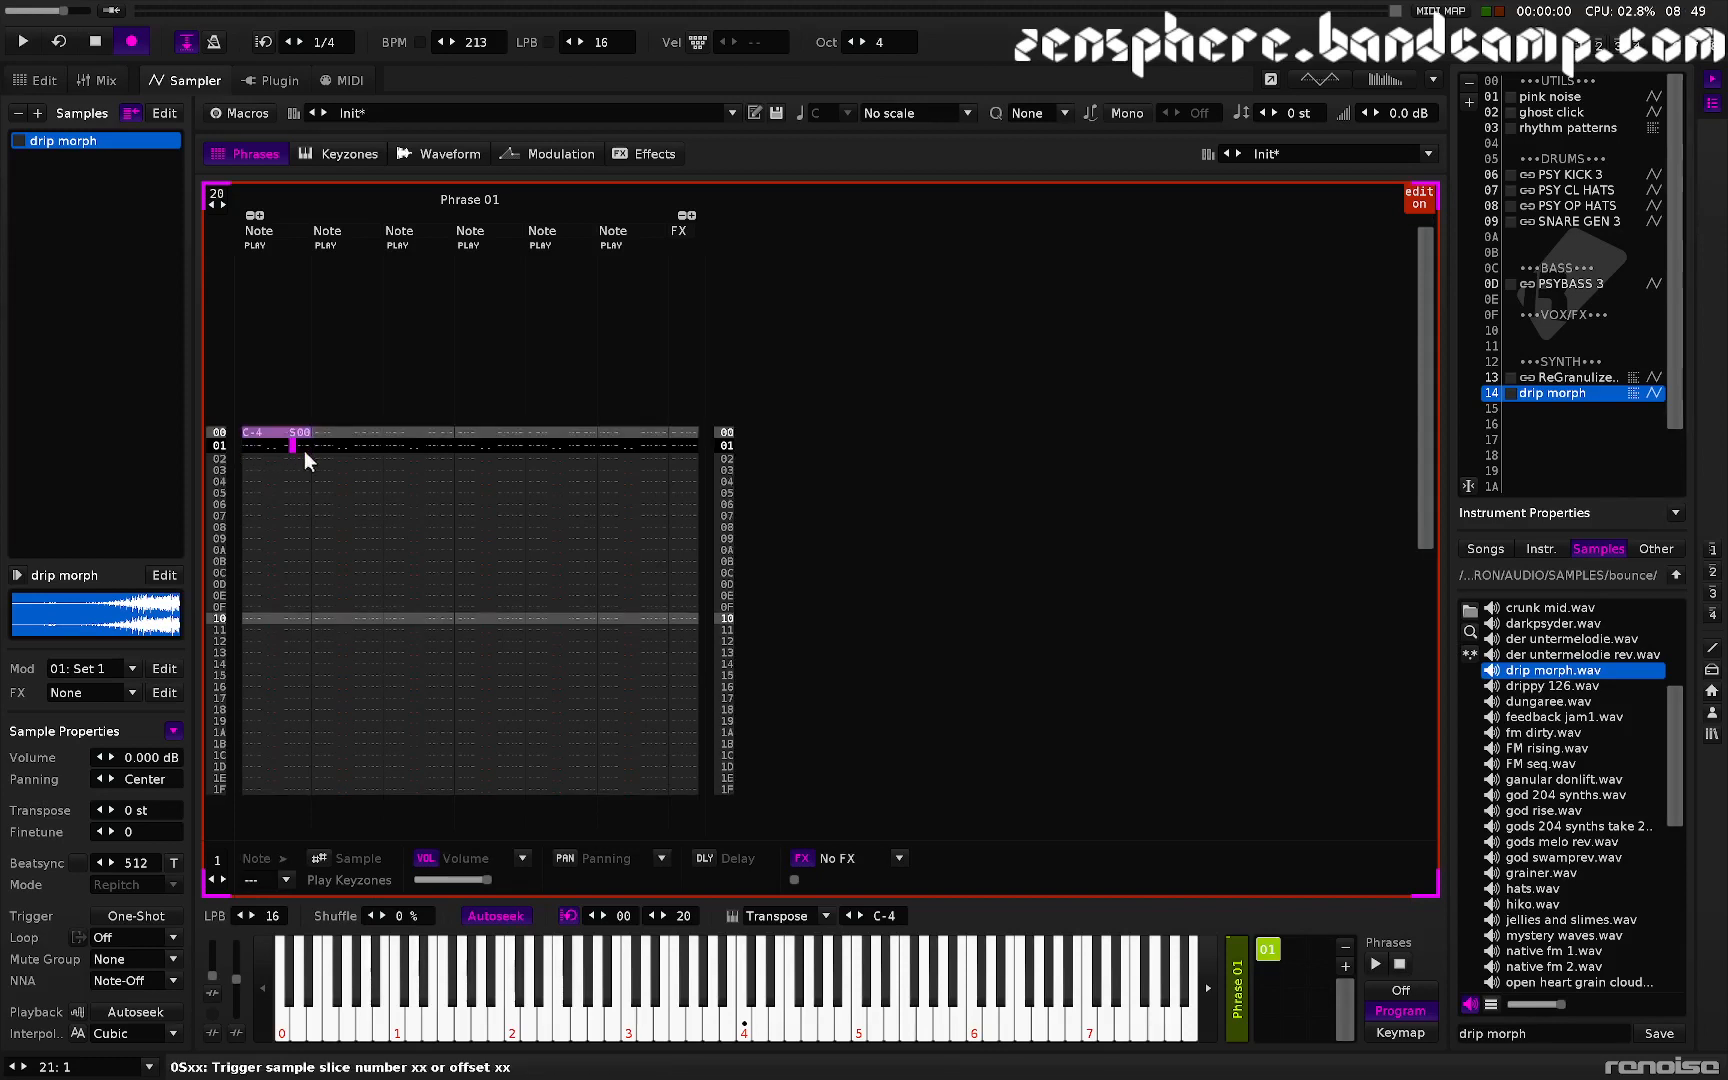
- Set the phrase length to 80 lines
key(Up)
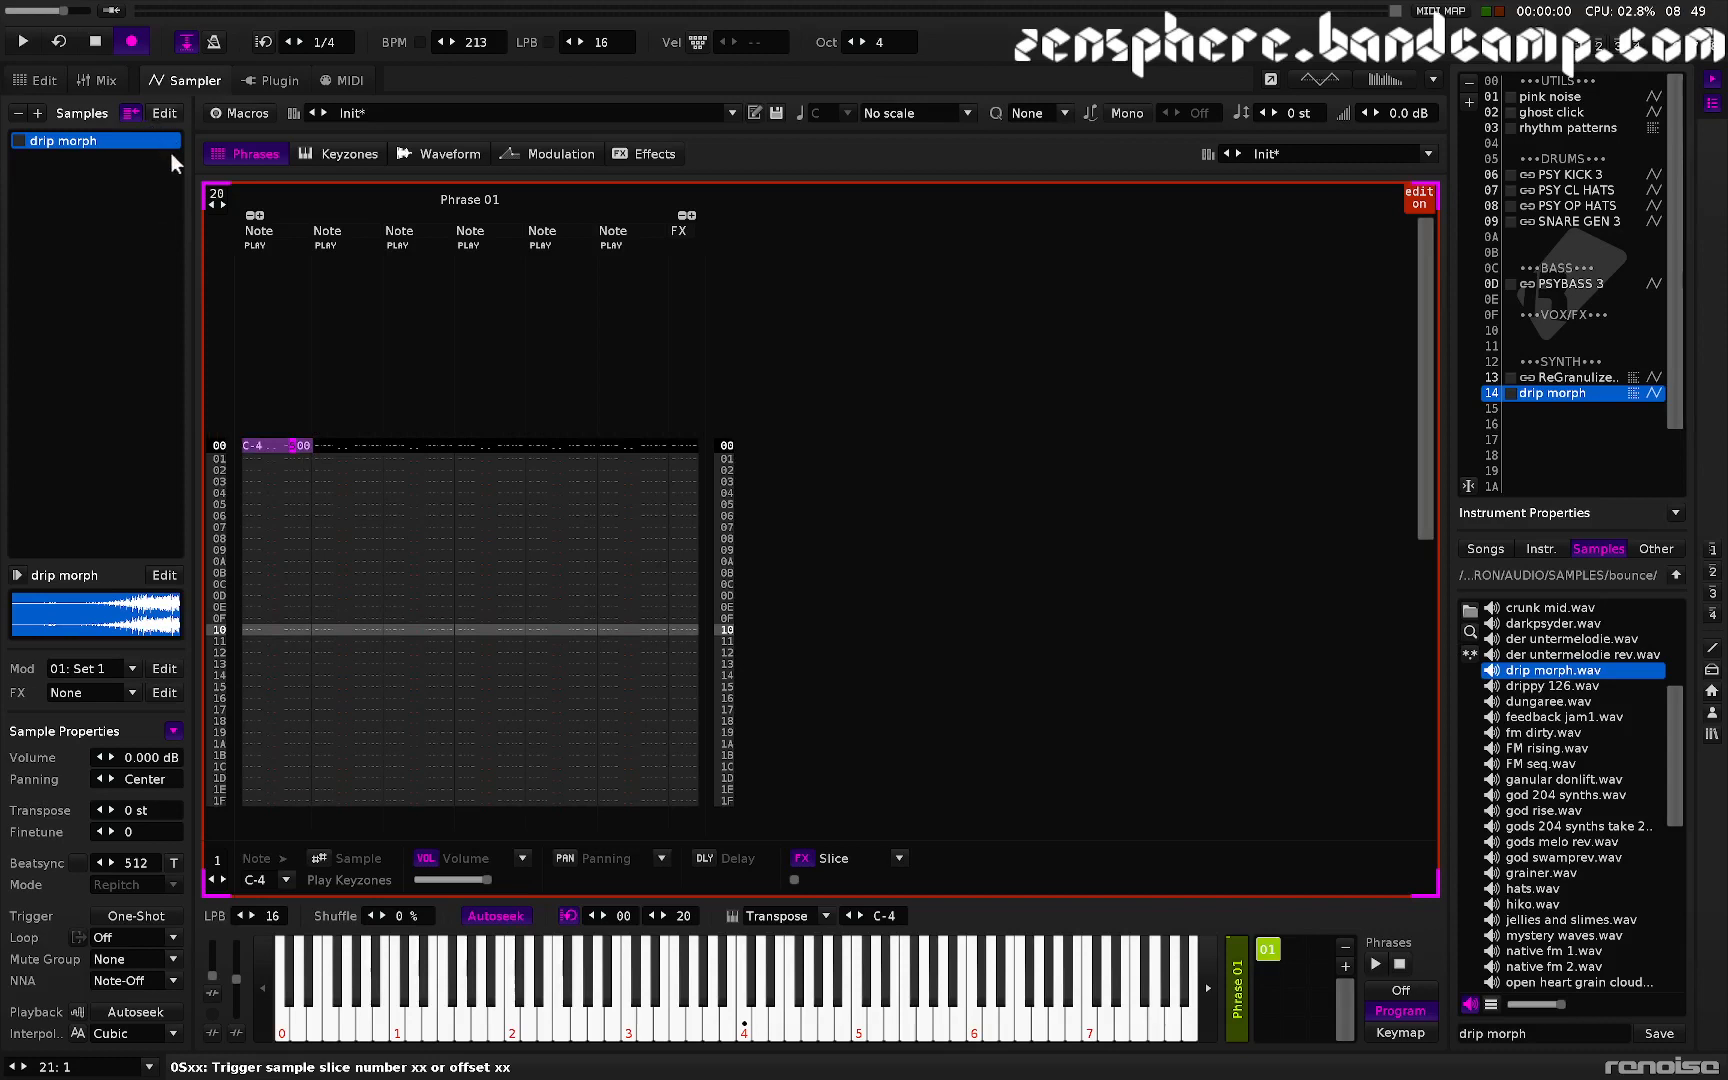
double_click(216, 192)
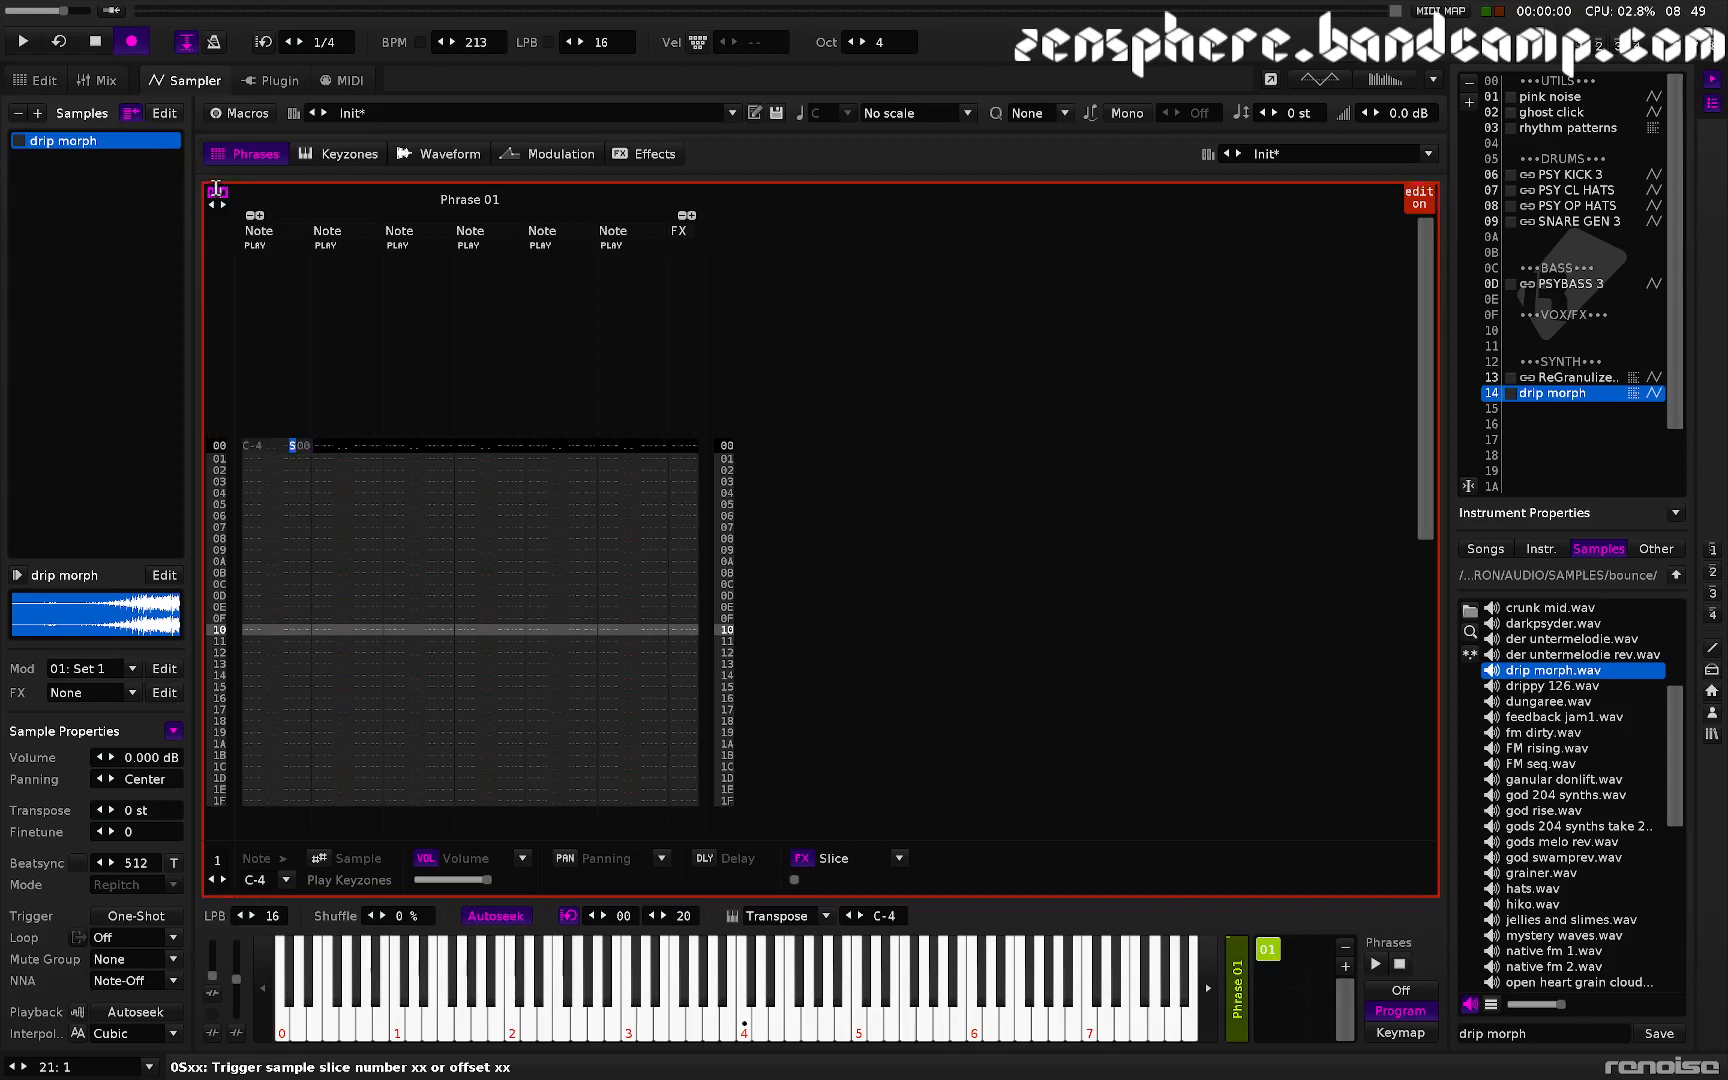
text(80)
key(Return)
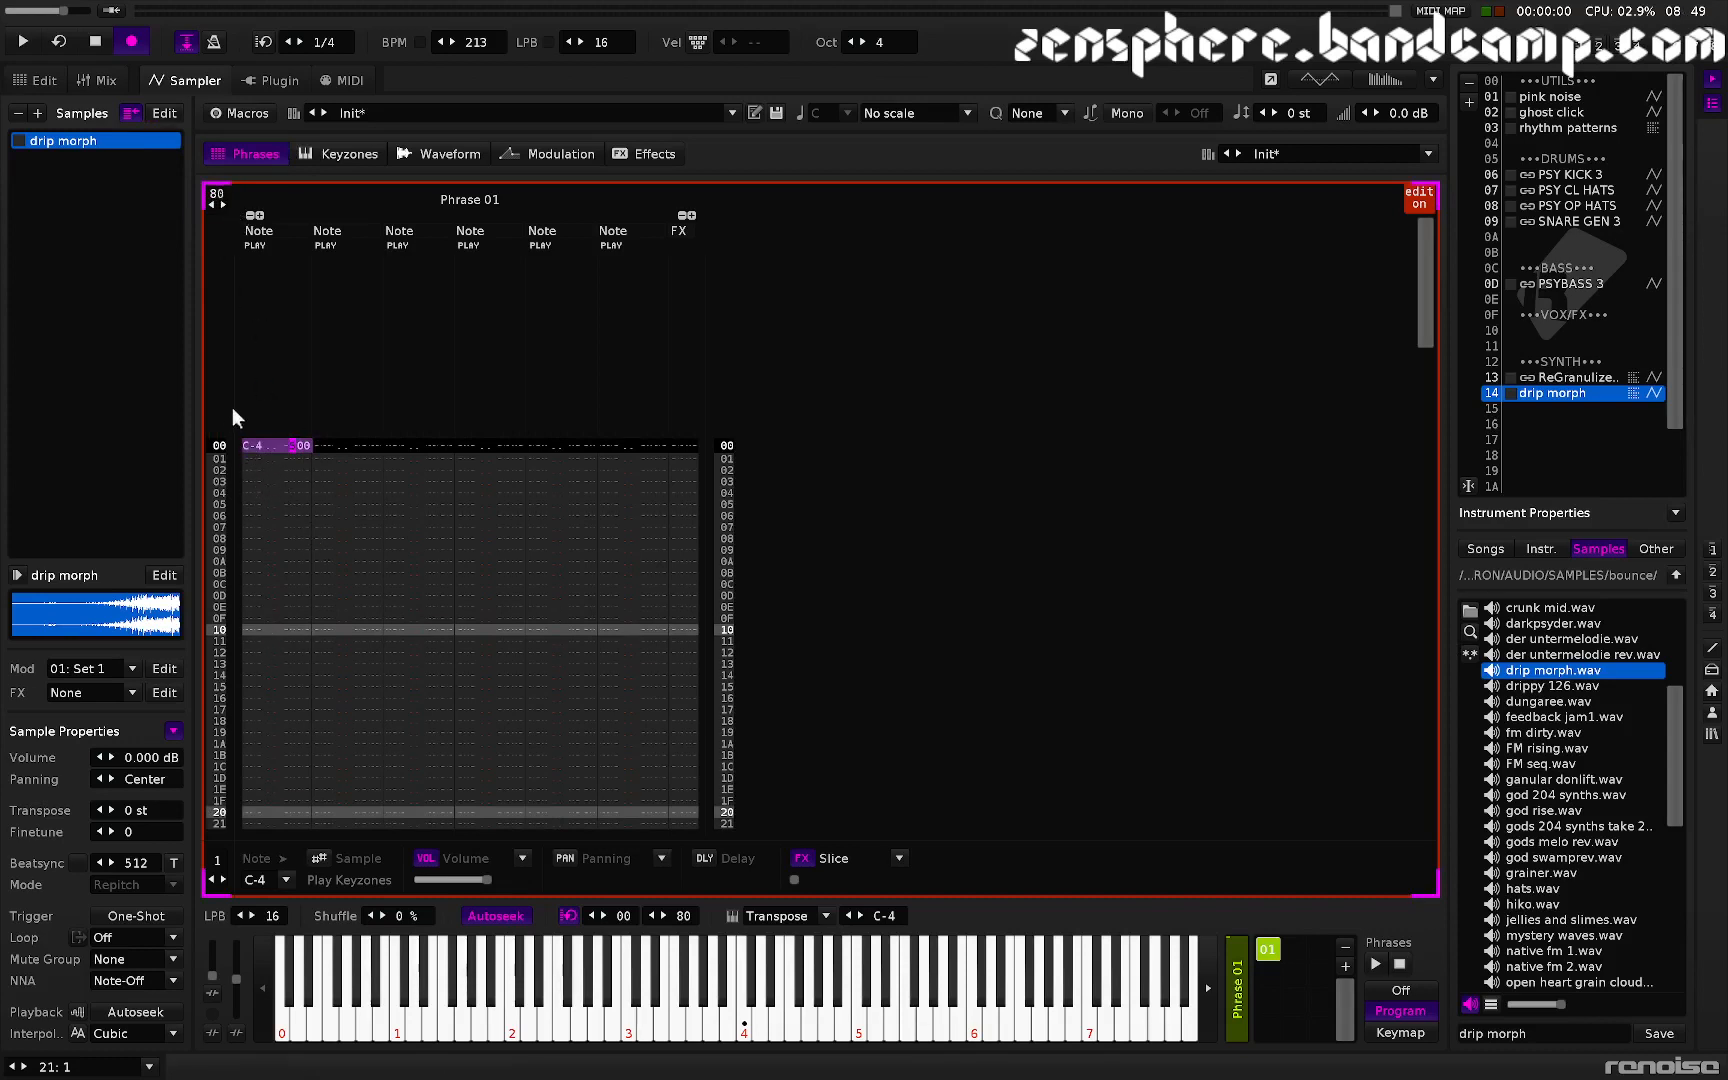
- Fill every phrase row with the C-4 note and S00 sample offset from the first row
click(252, 445)
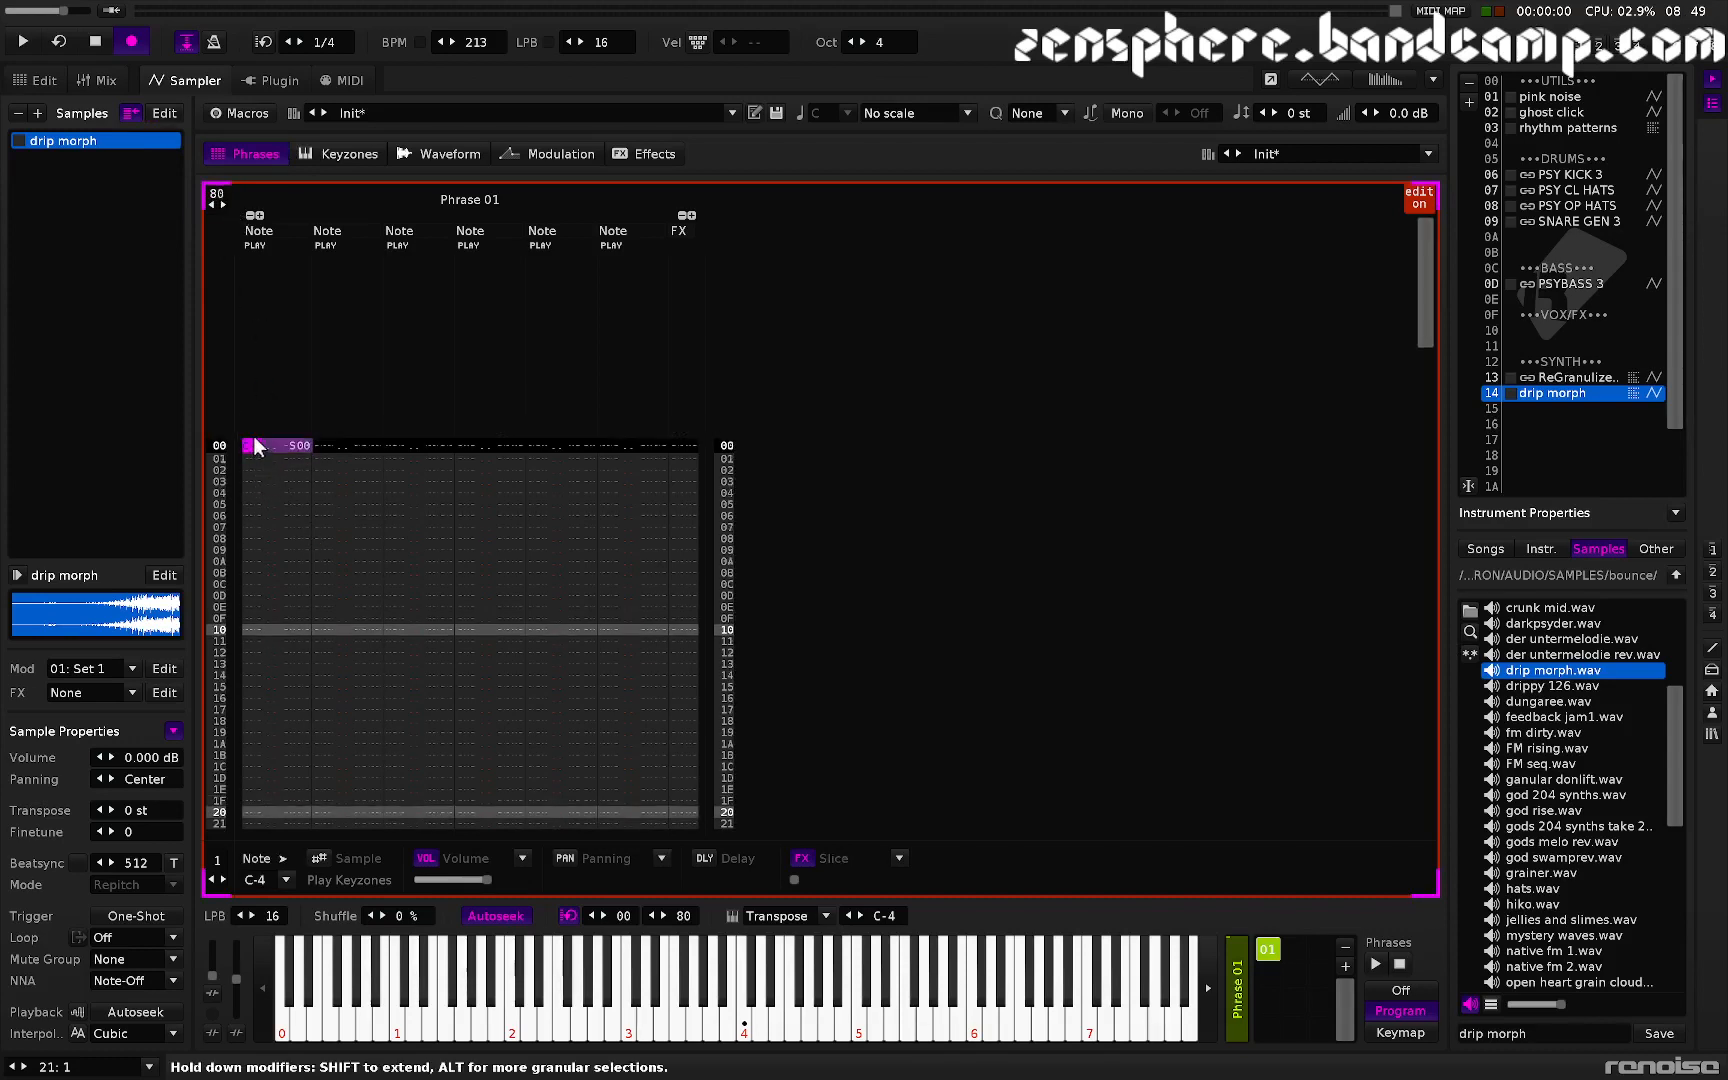
key(Down)
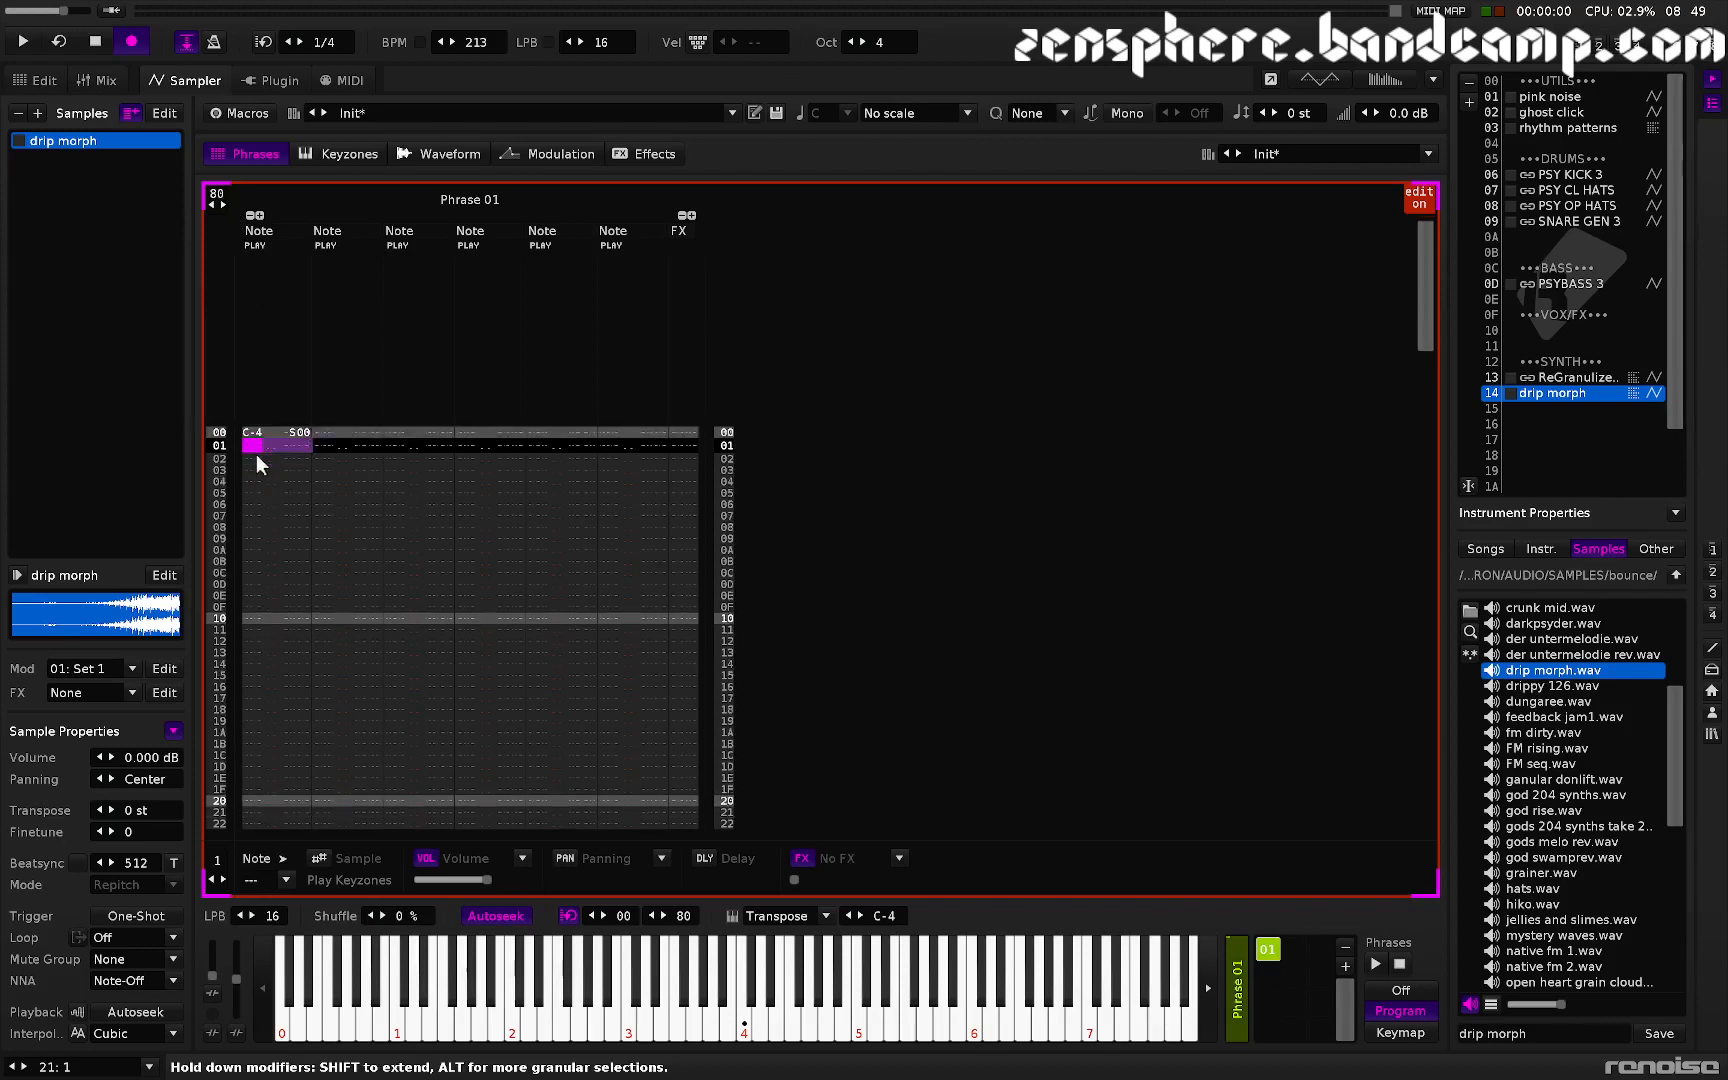
key(ctrl+p)
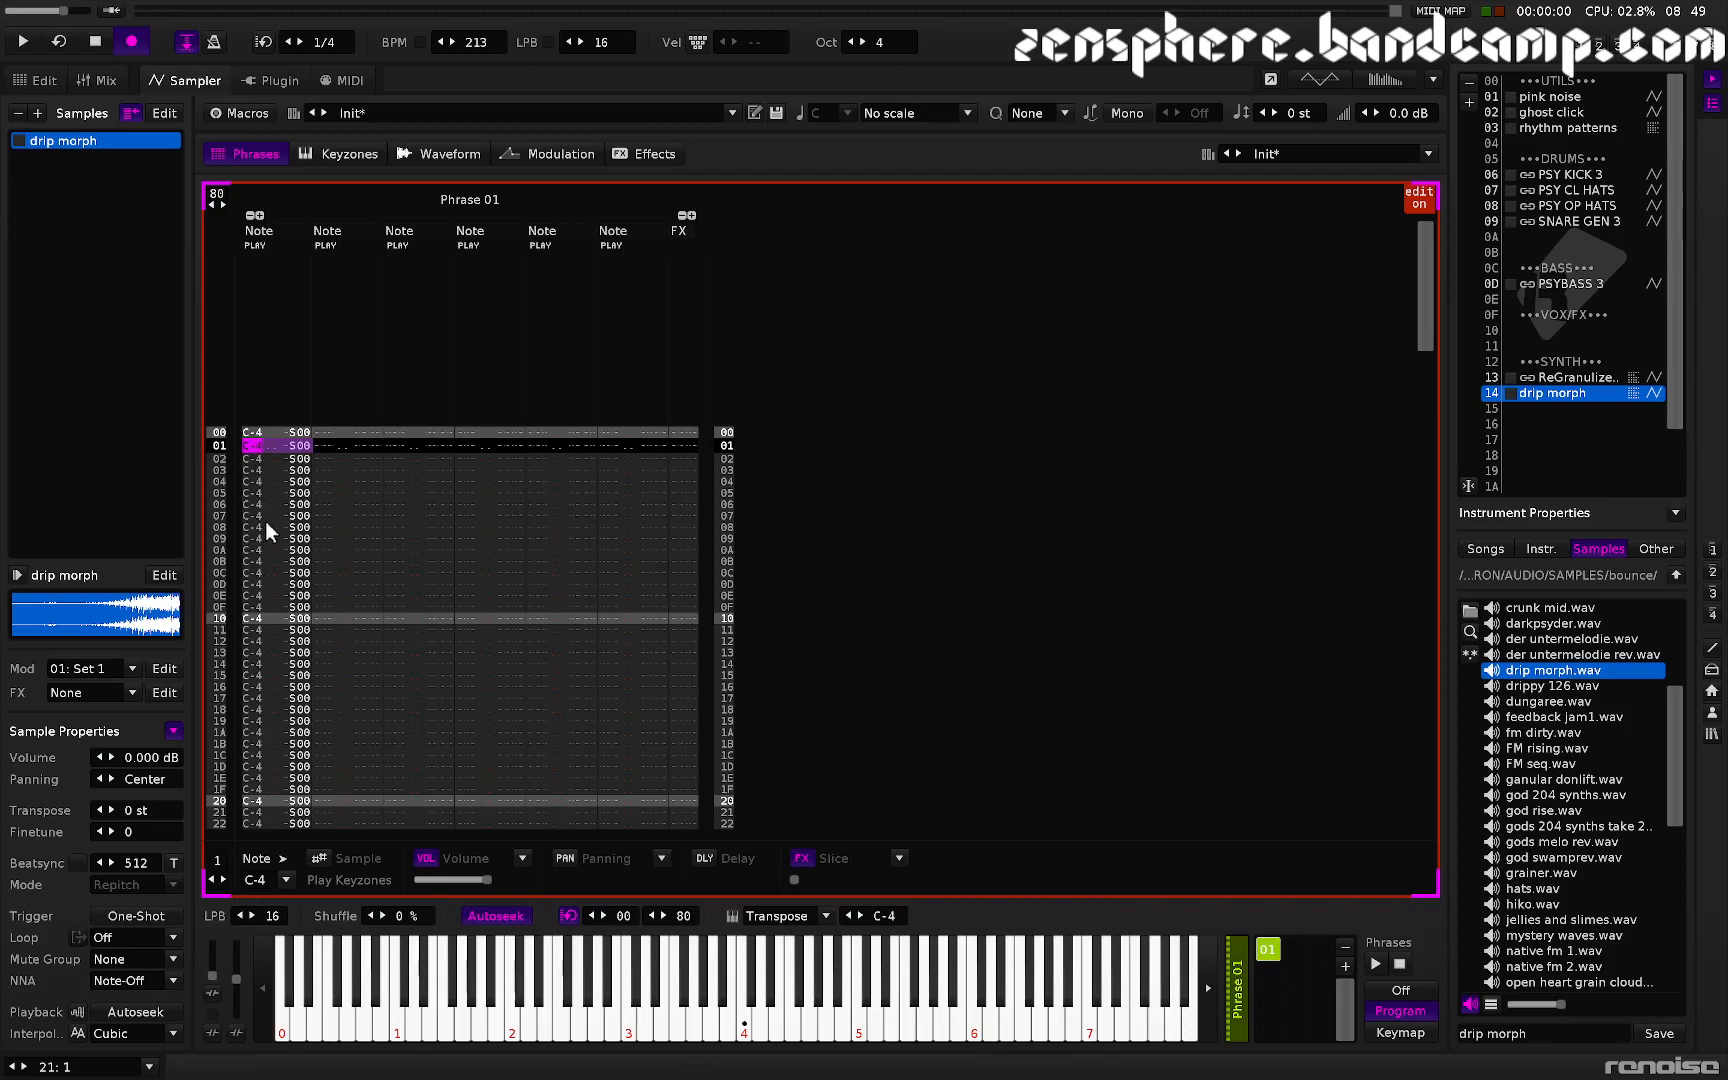
- Interpolate the sample offset values down the phrase's effect column from the first to the last row
key(Right)
key(Right)
key(Right)
key(Right)
key(Right)
key(Up)
key(Up)
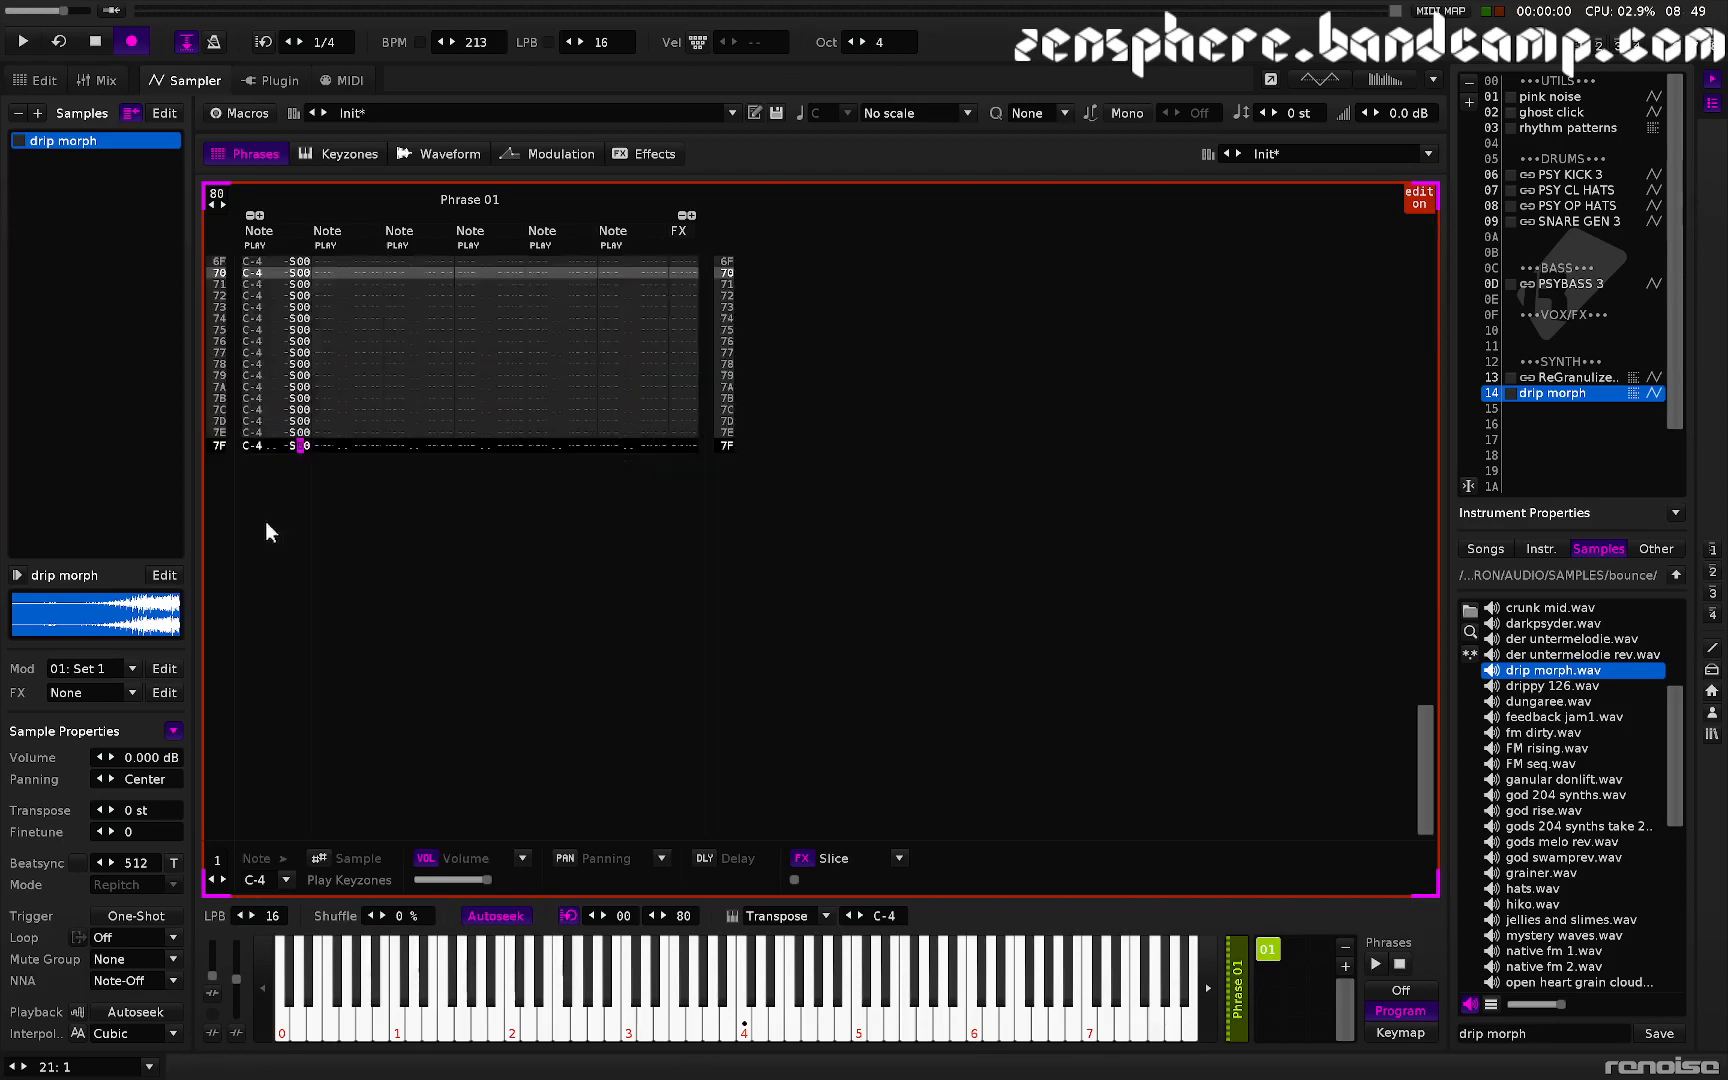
key(Down)
key(Up)
key(Down)
key(Up)
key(Down)
key(Up)
key(Down)
key(Up)
key(Up)
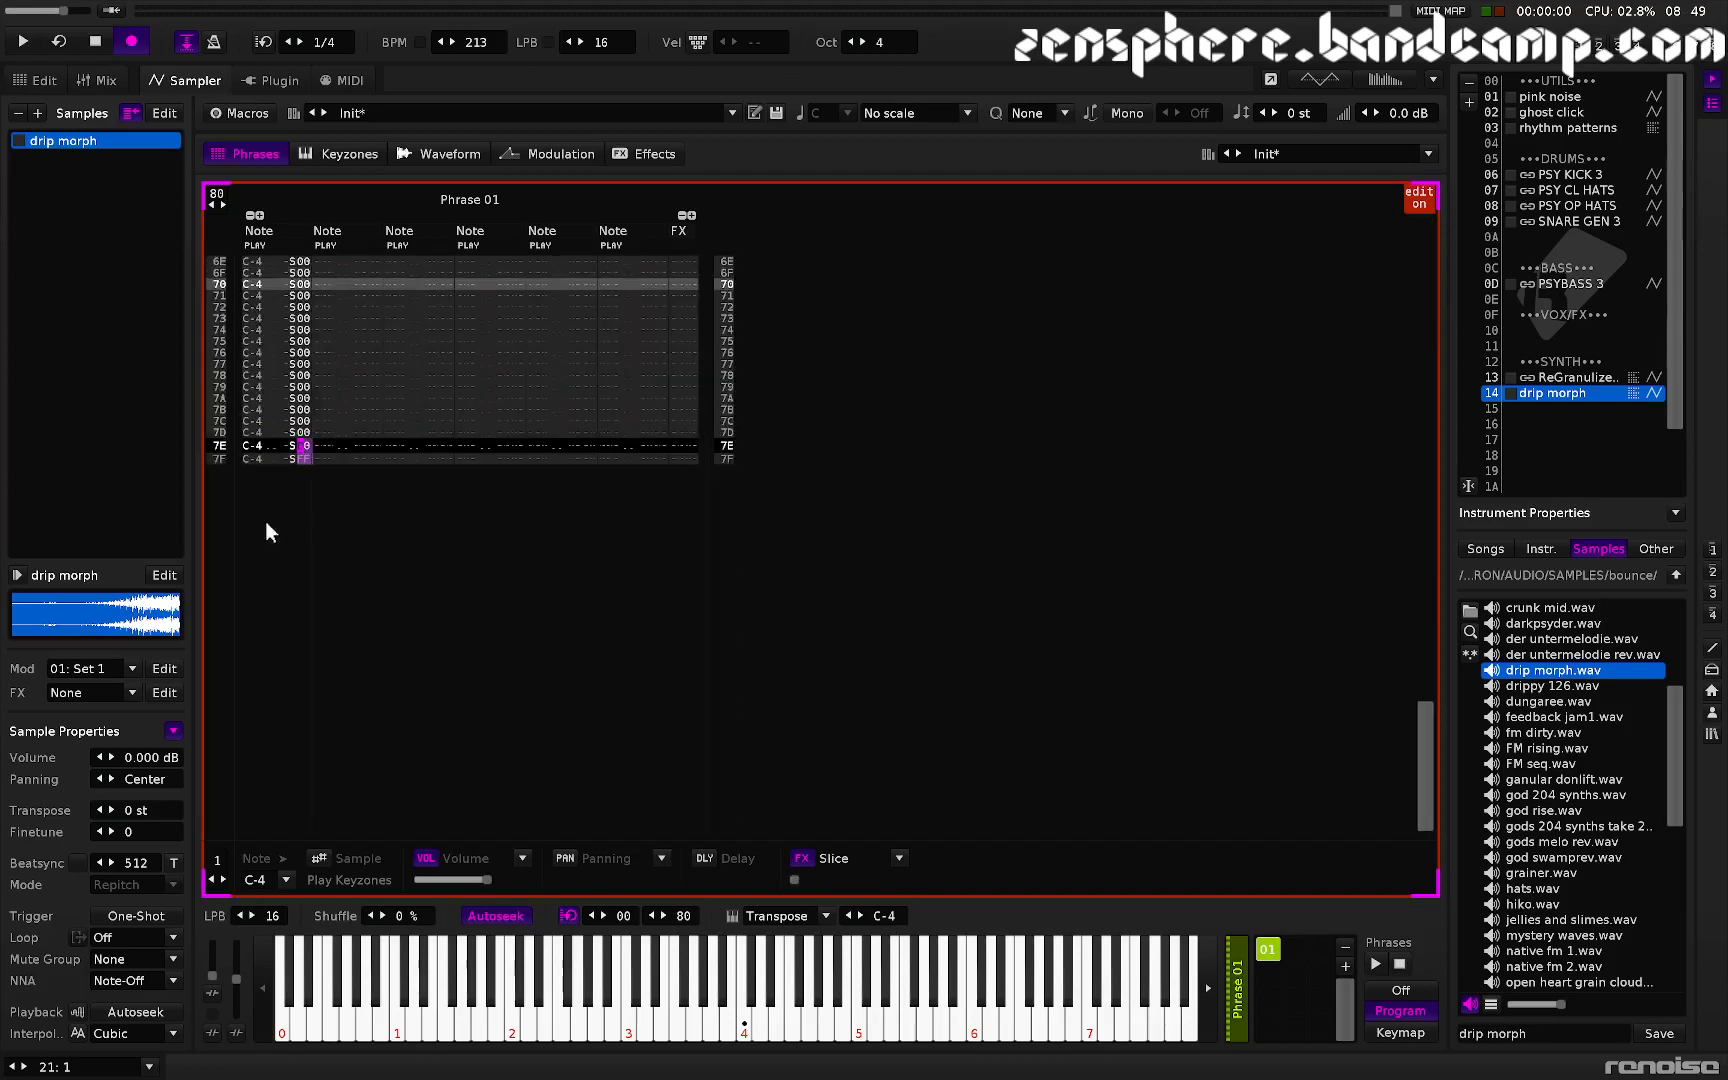
key(shift+Down)
key(shift+Down)
key(shift+Left)
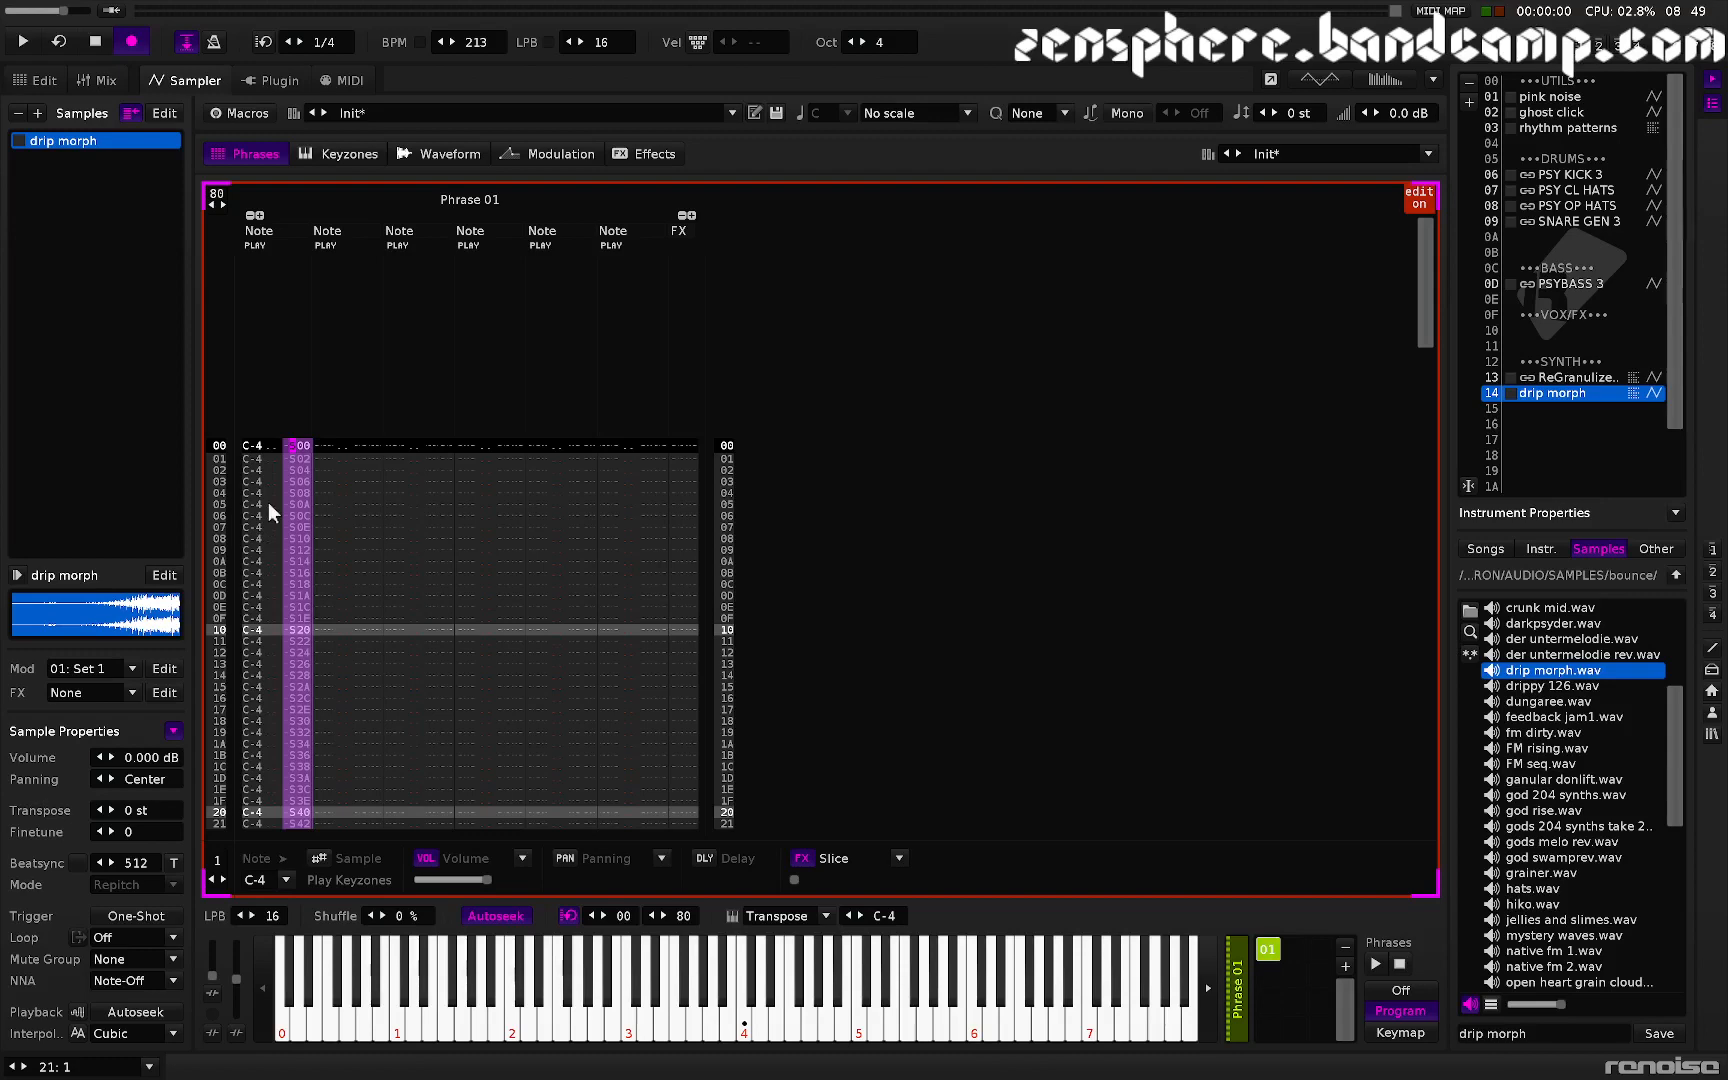
- Toggle the synth track's highlighted slot in the pattern matrix, then return to the sampler waveform
key(F2)
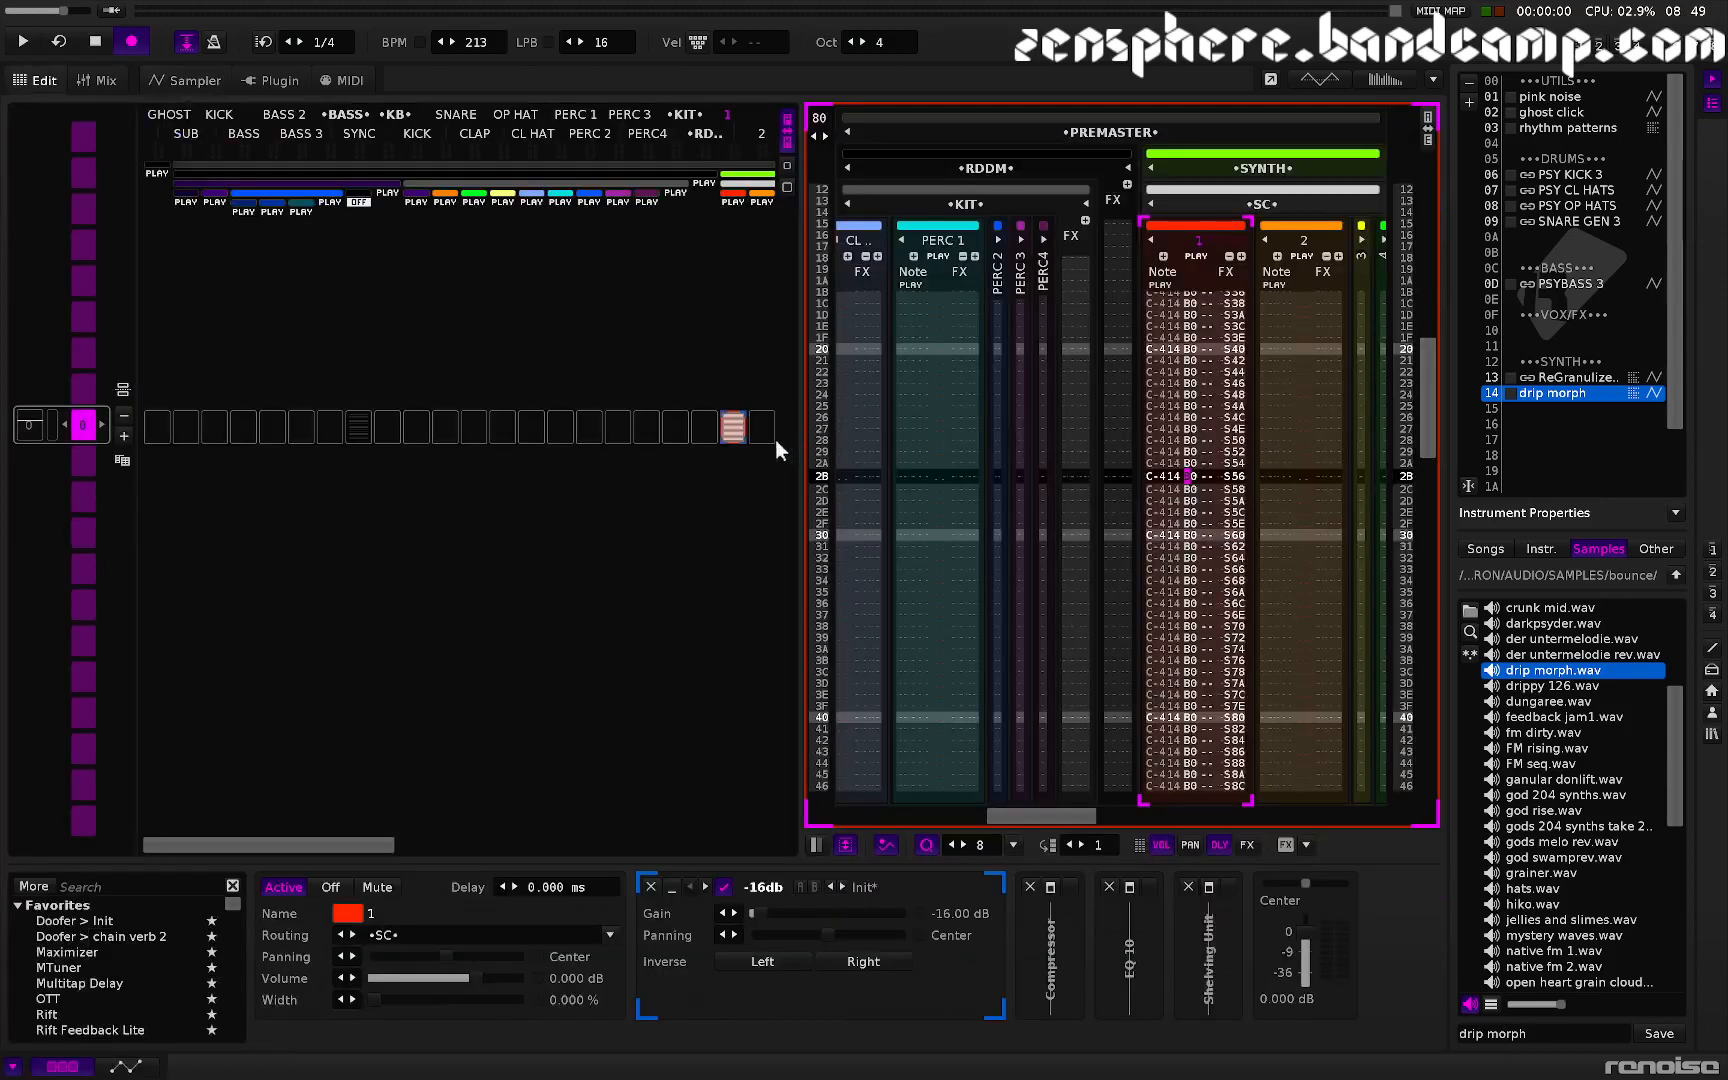
click(738, 427)
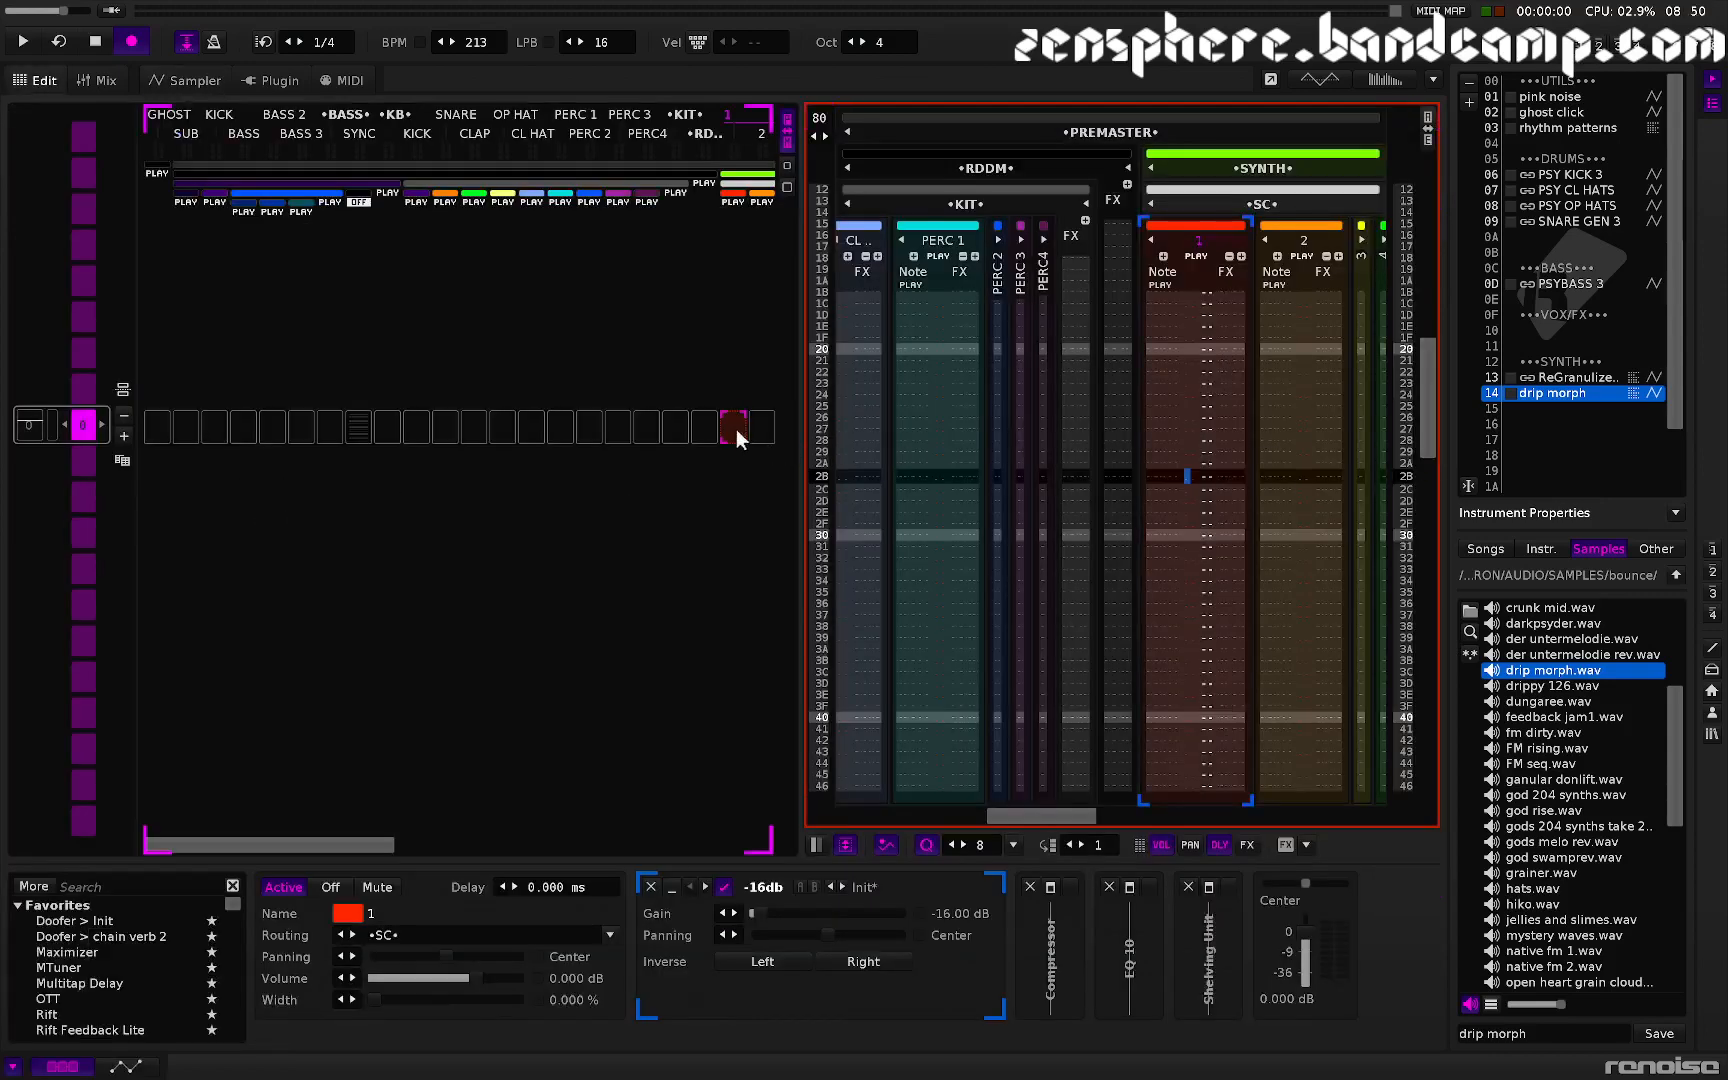
key(F4)
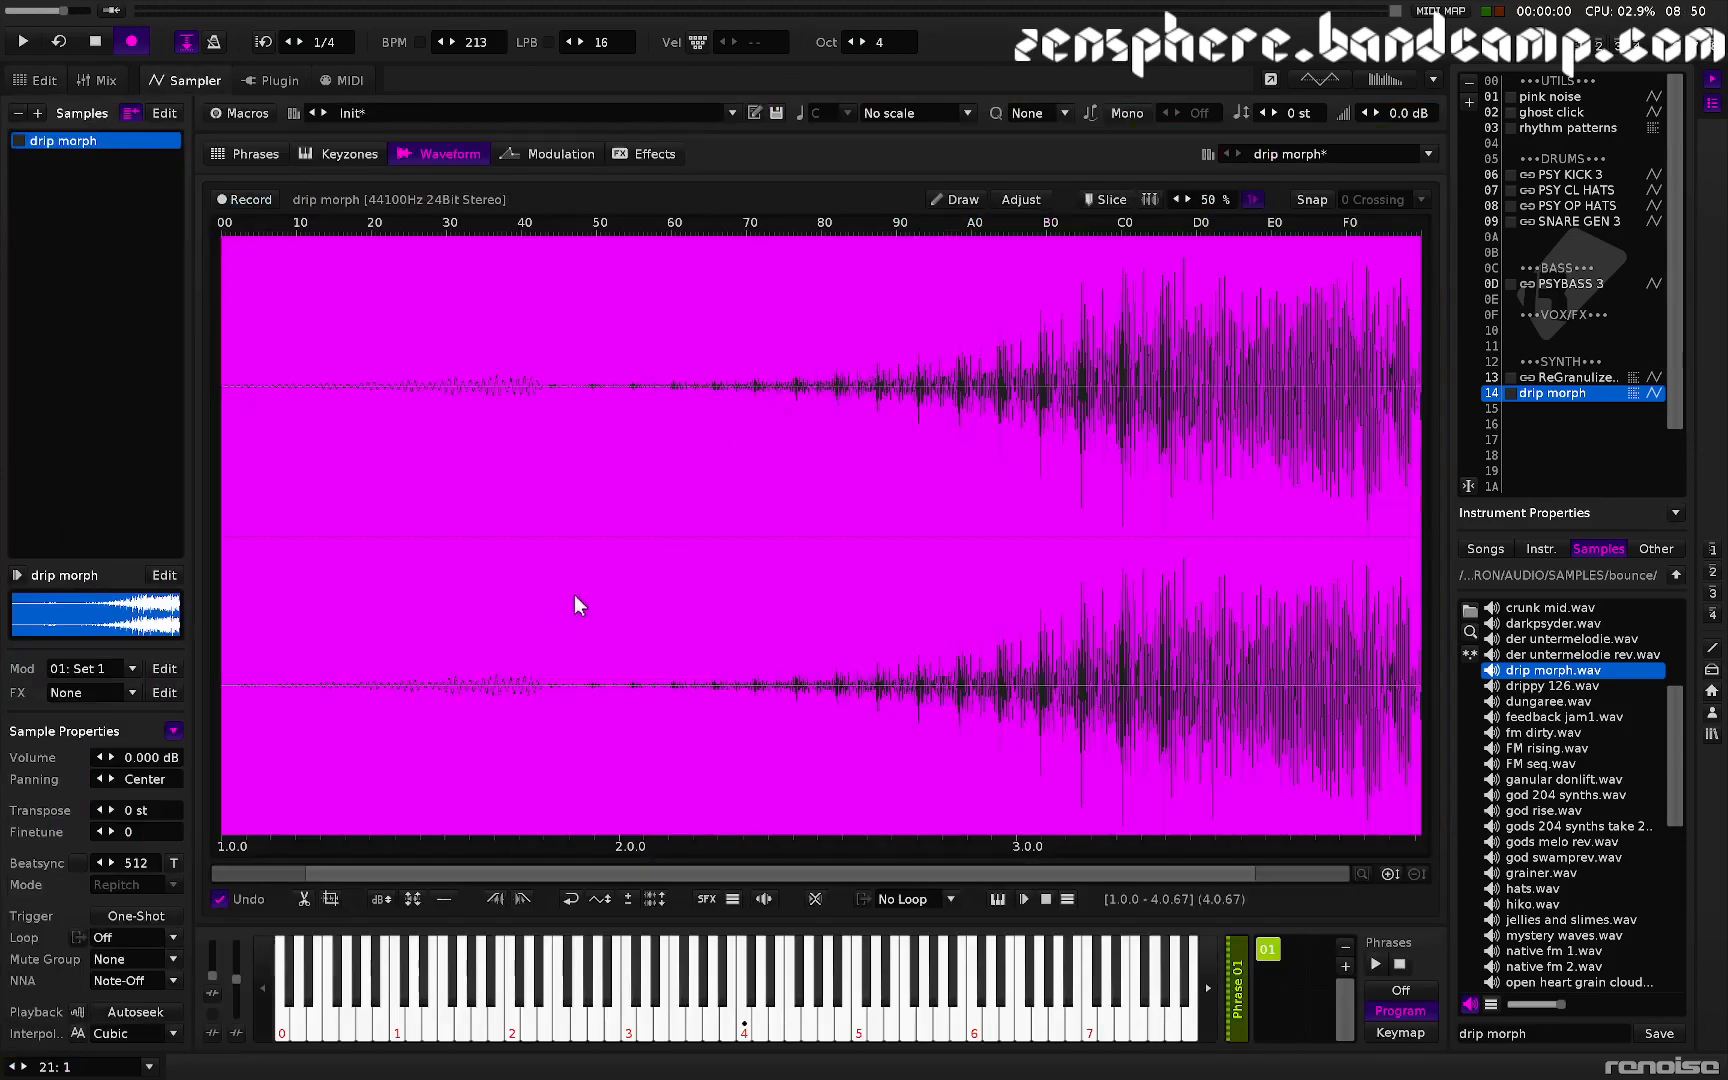
- Reverse the drip morph sample back to its original direction and audition it
key(z)
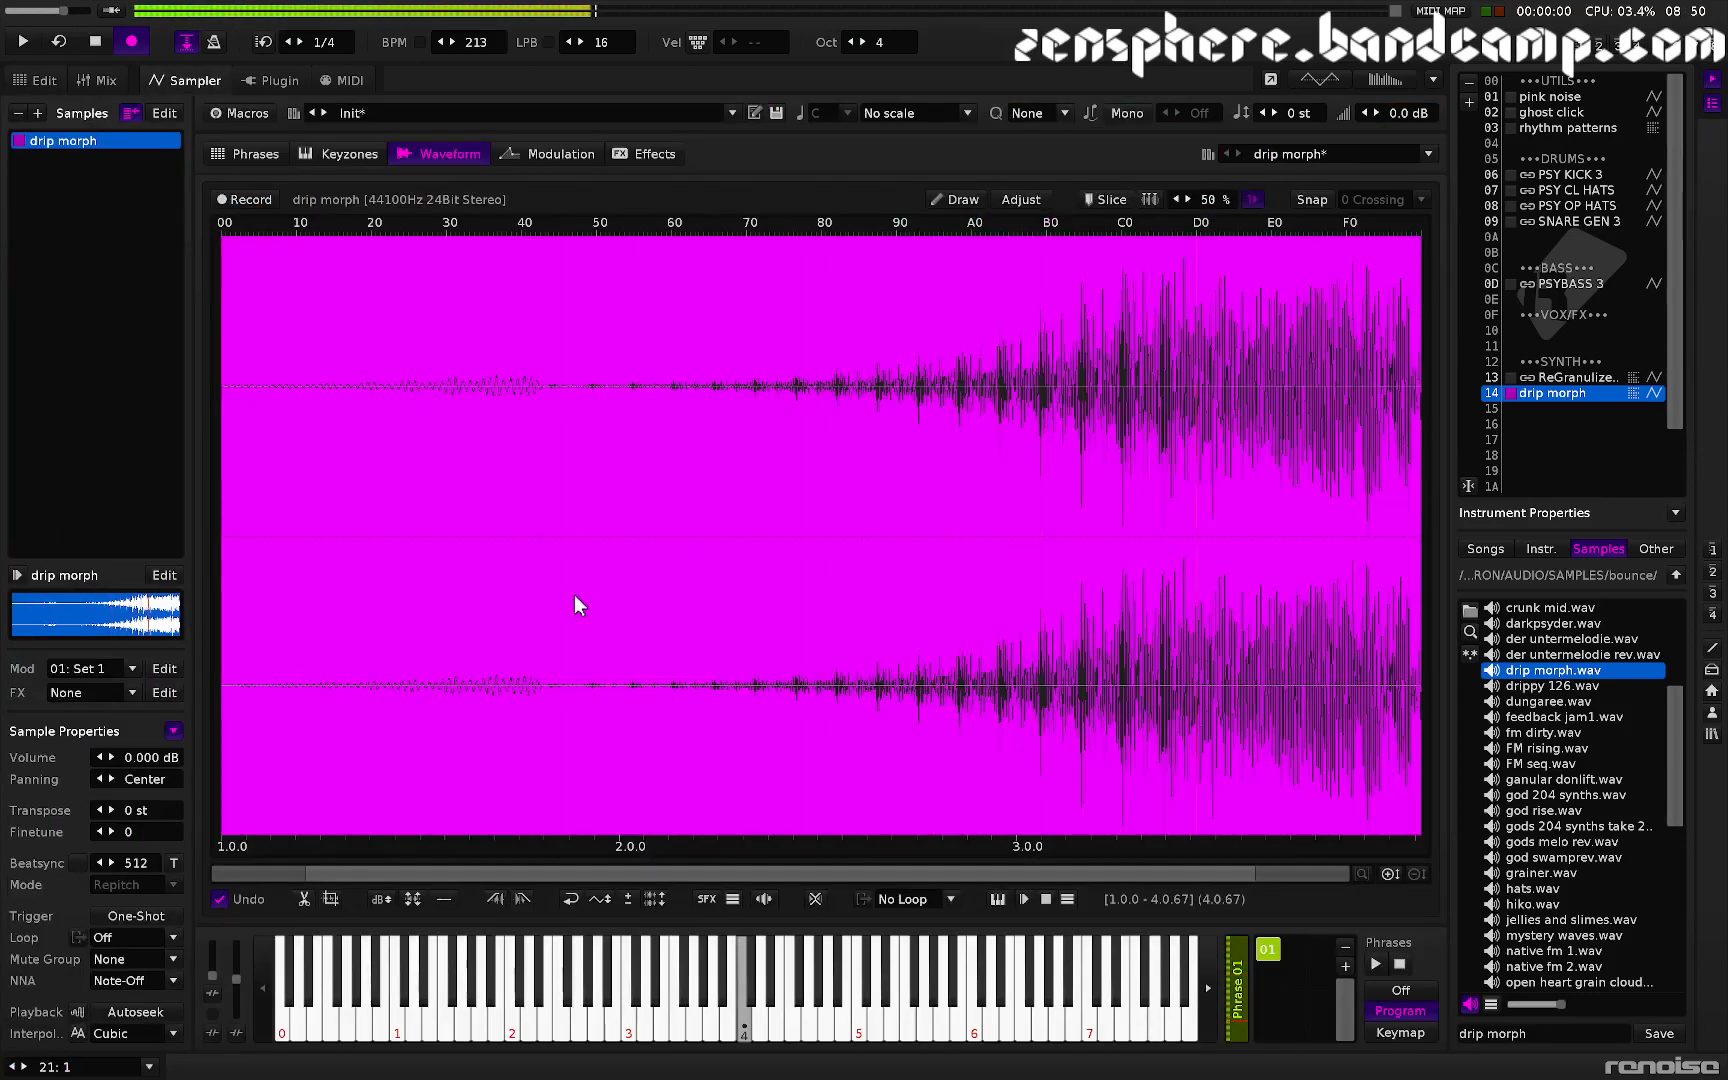
click(571, 899)
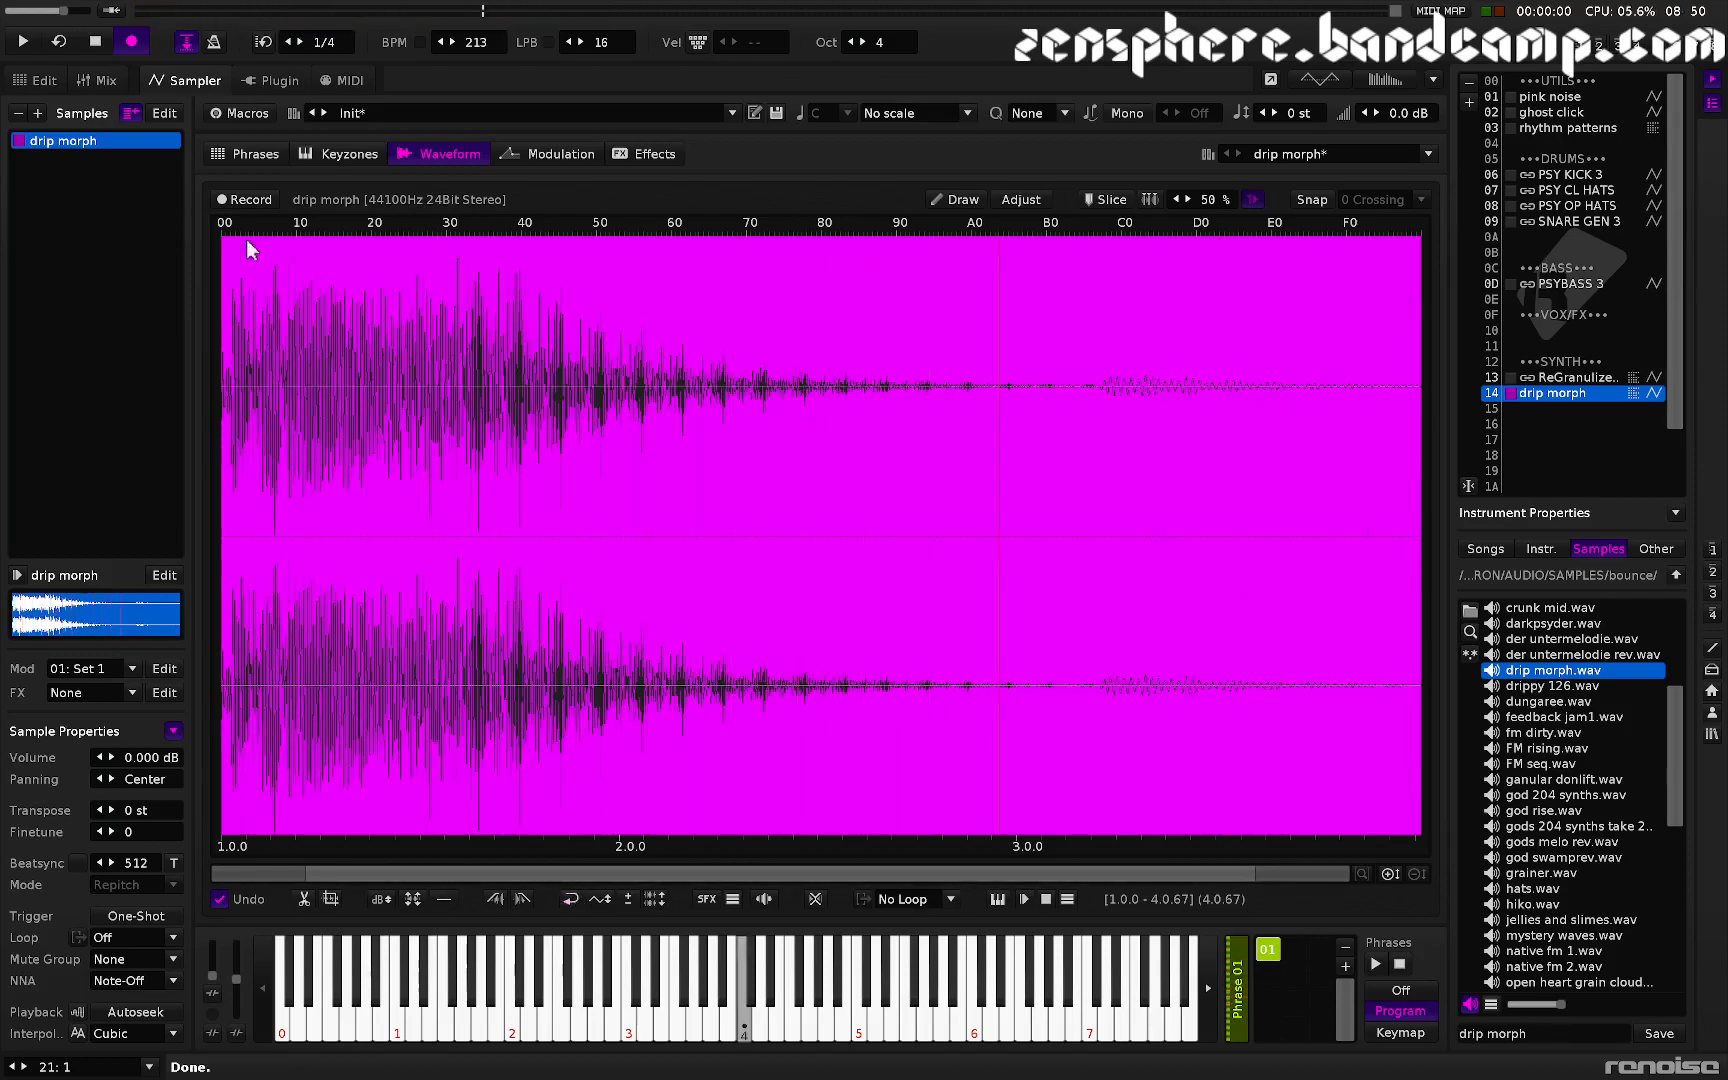
key(z)
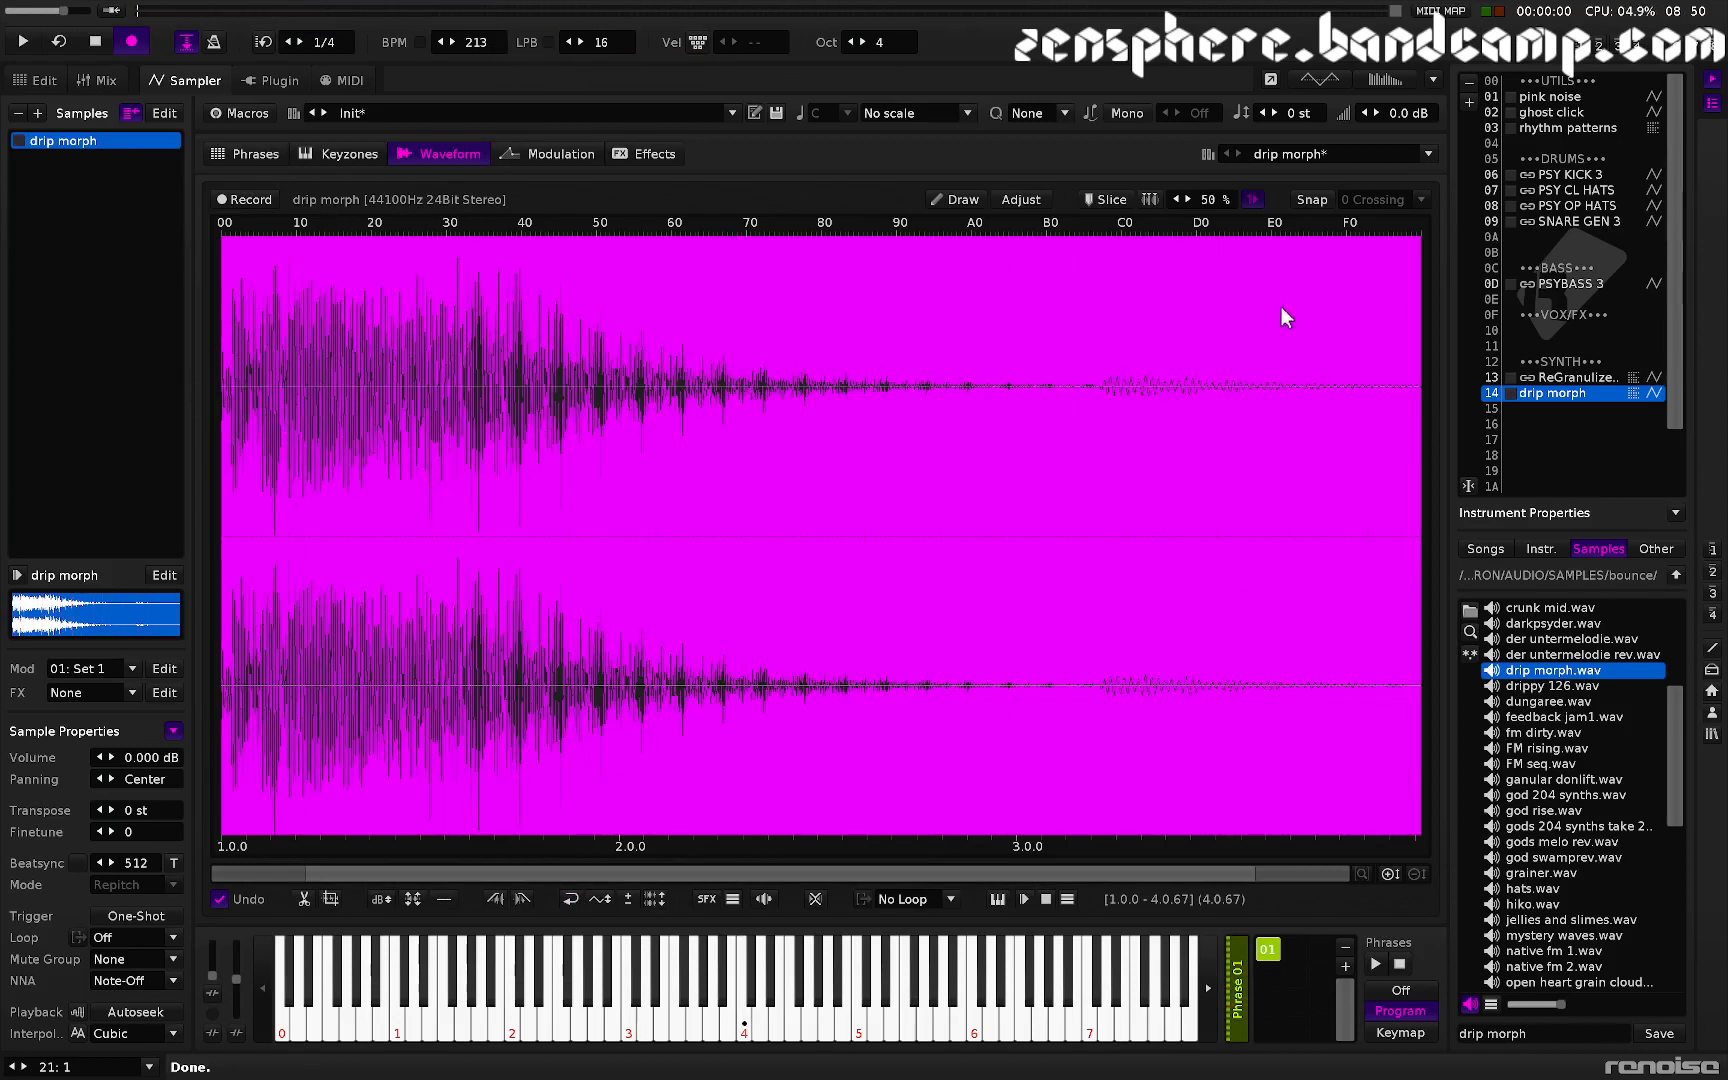
key(z)
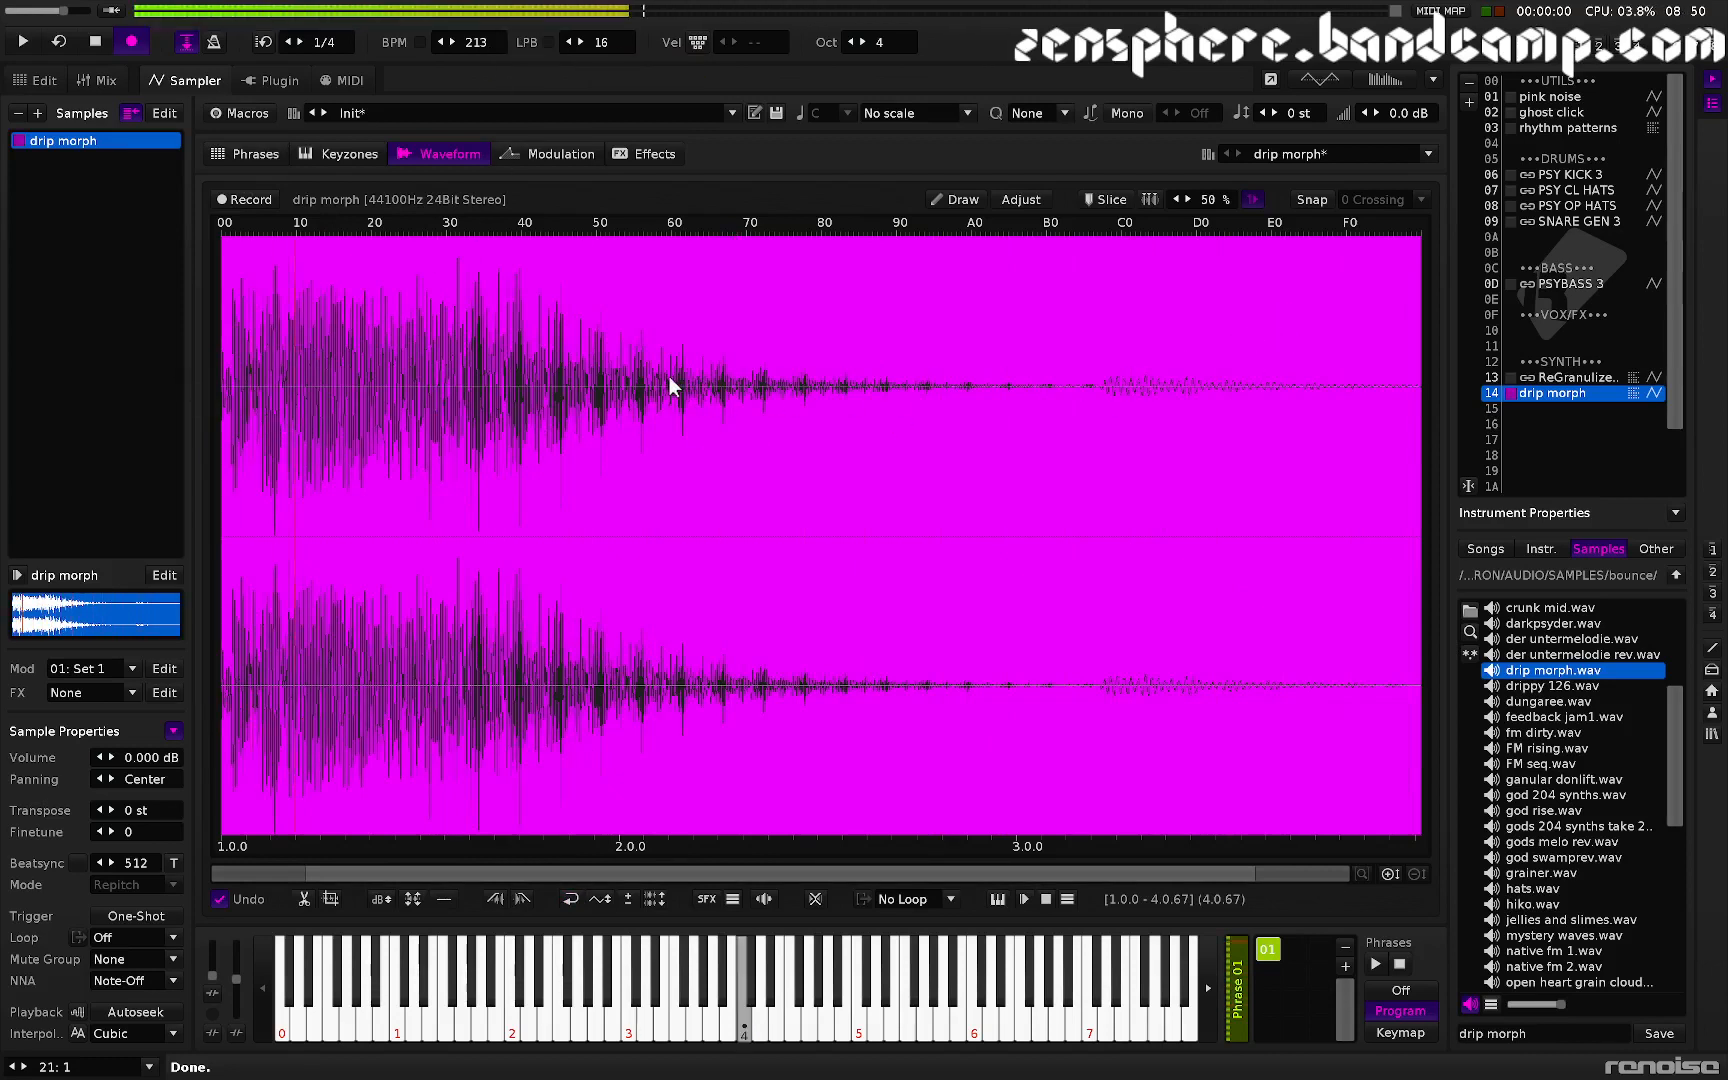
- Add a Volume AHDSR modulation device and shorten its attack to about 6.1 ms, auditioning a note
click(559, 153)
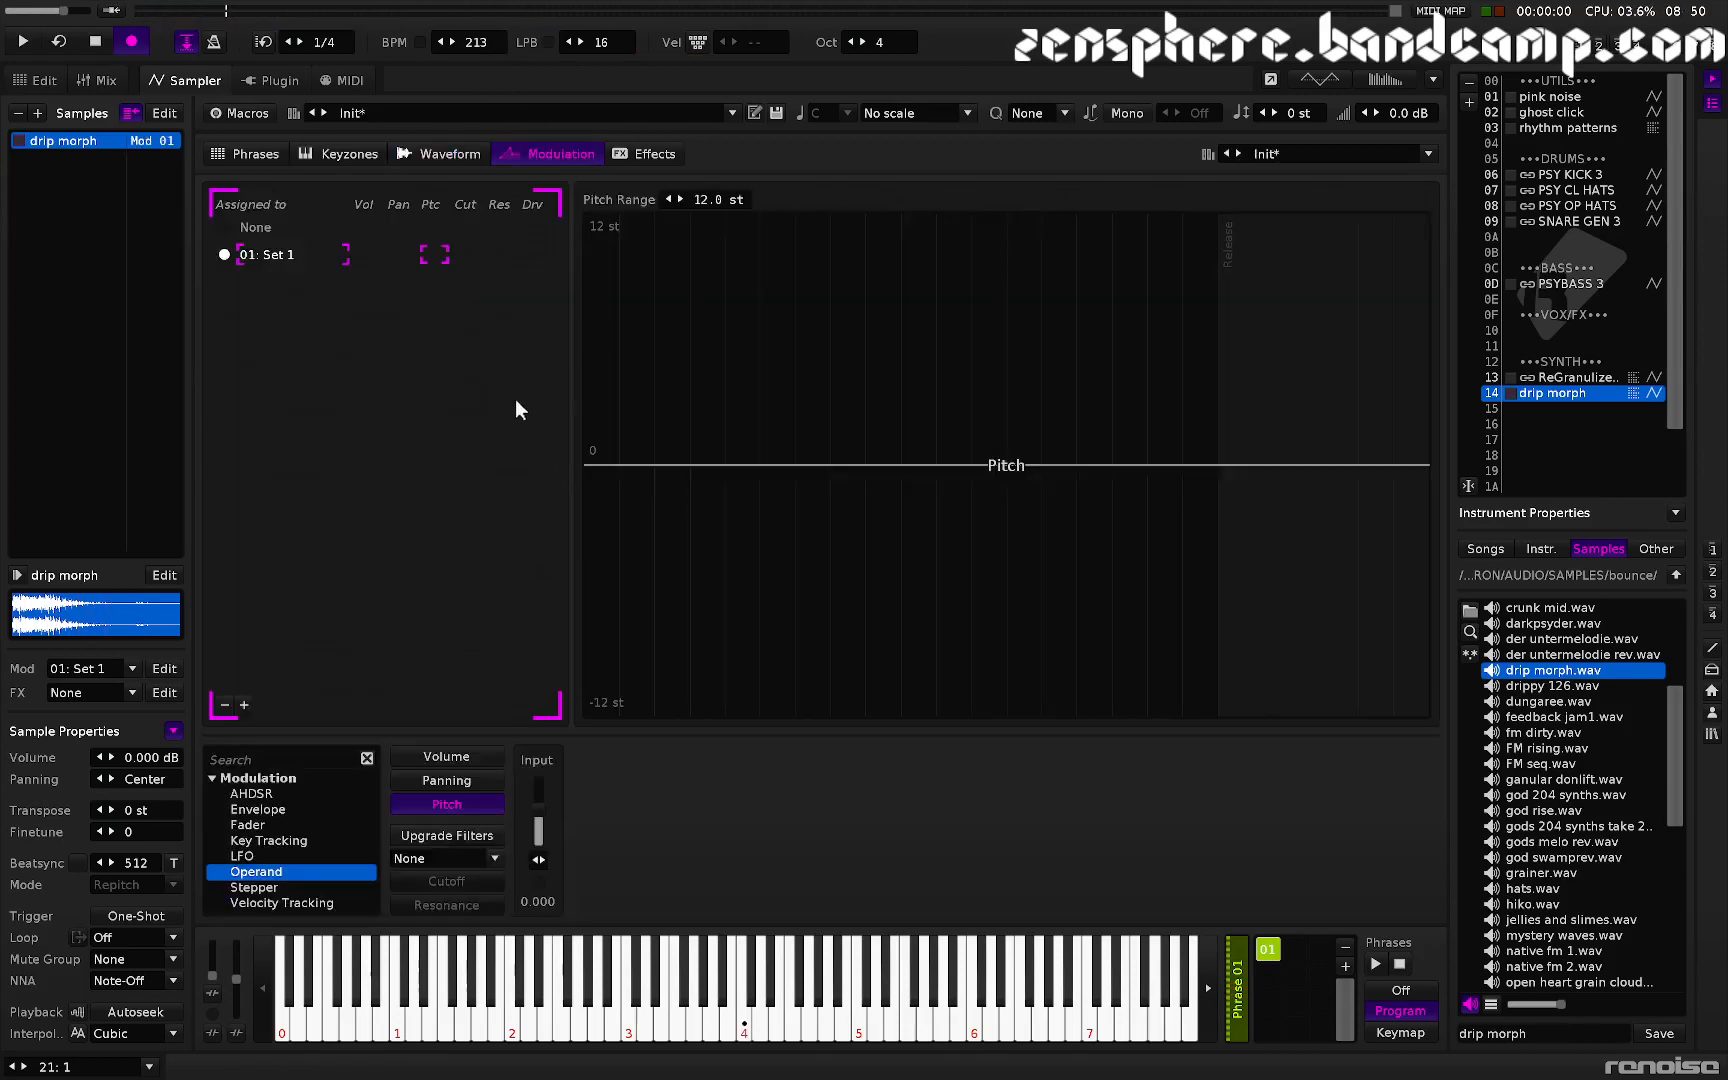
click(462, 755)
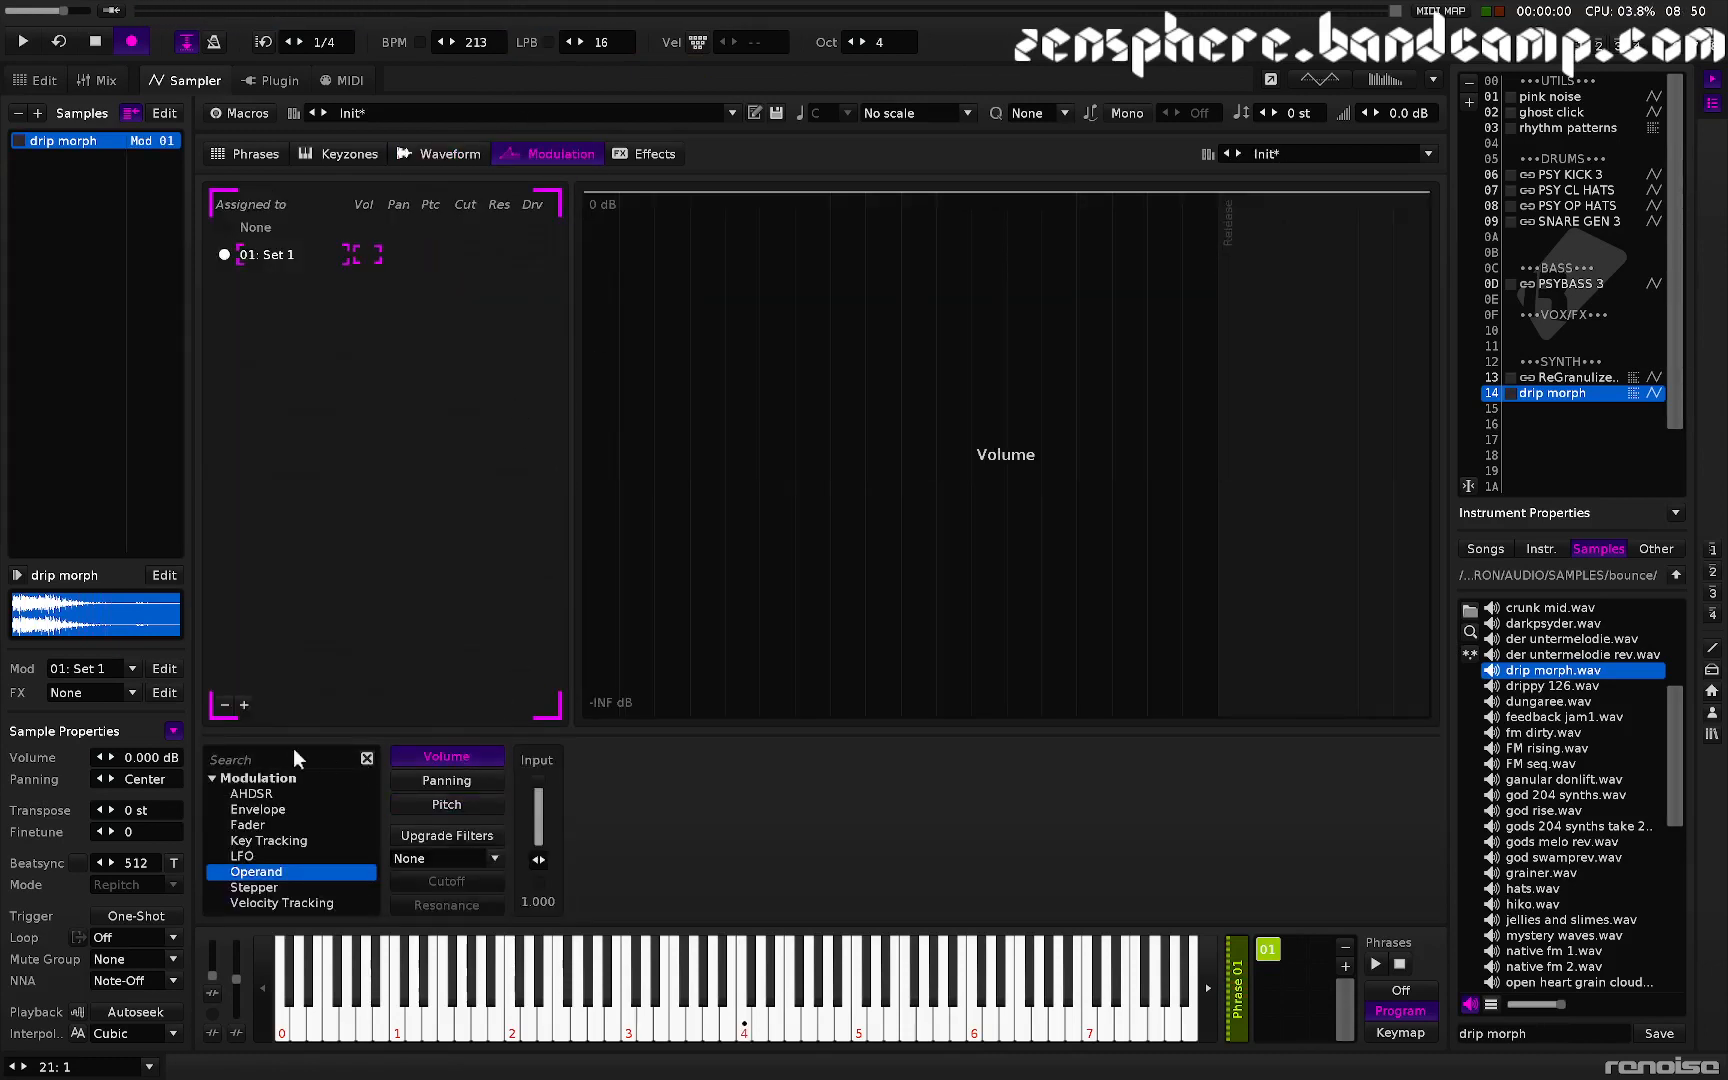
double_click(265, 792)
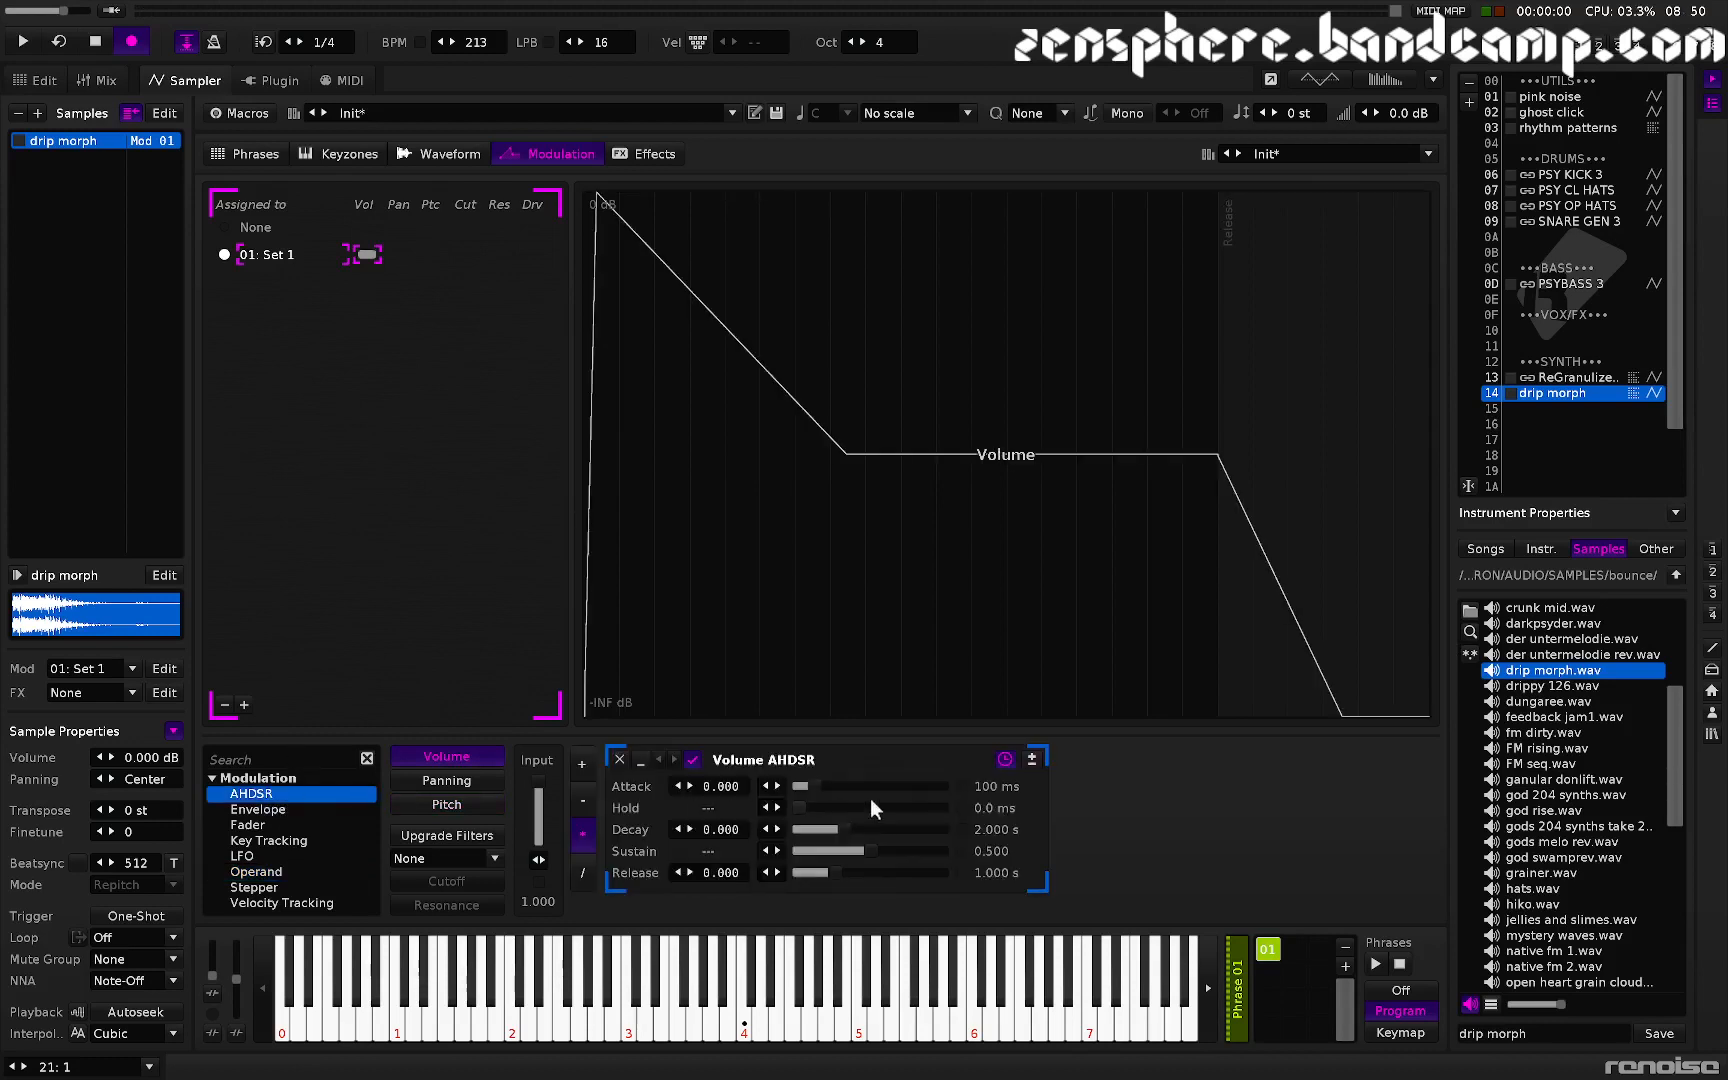
drag(807, 784, 795, 785)
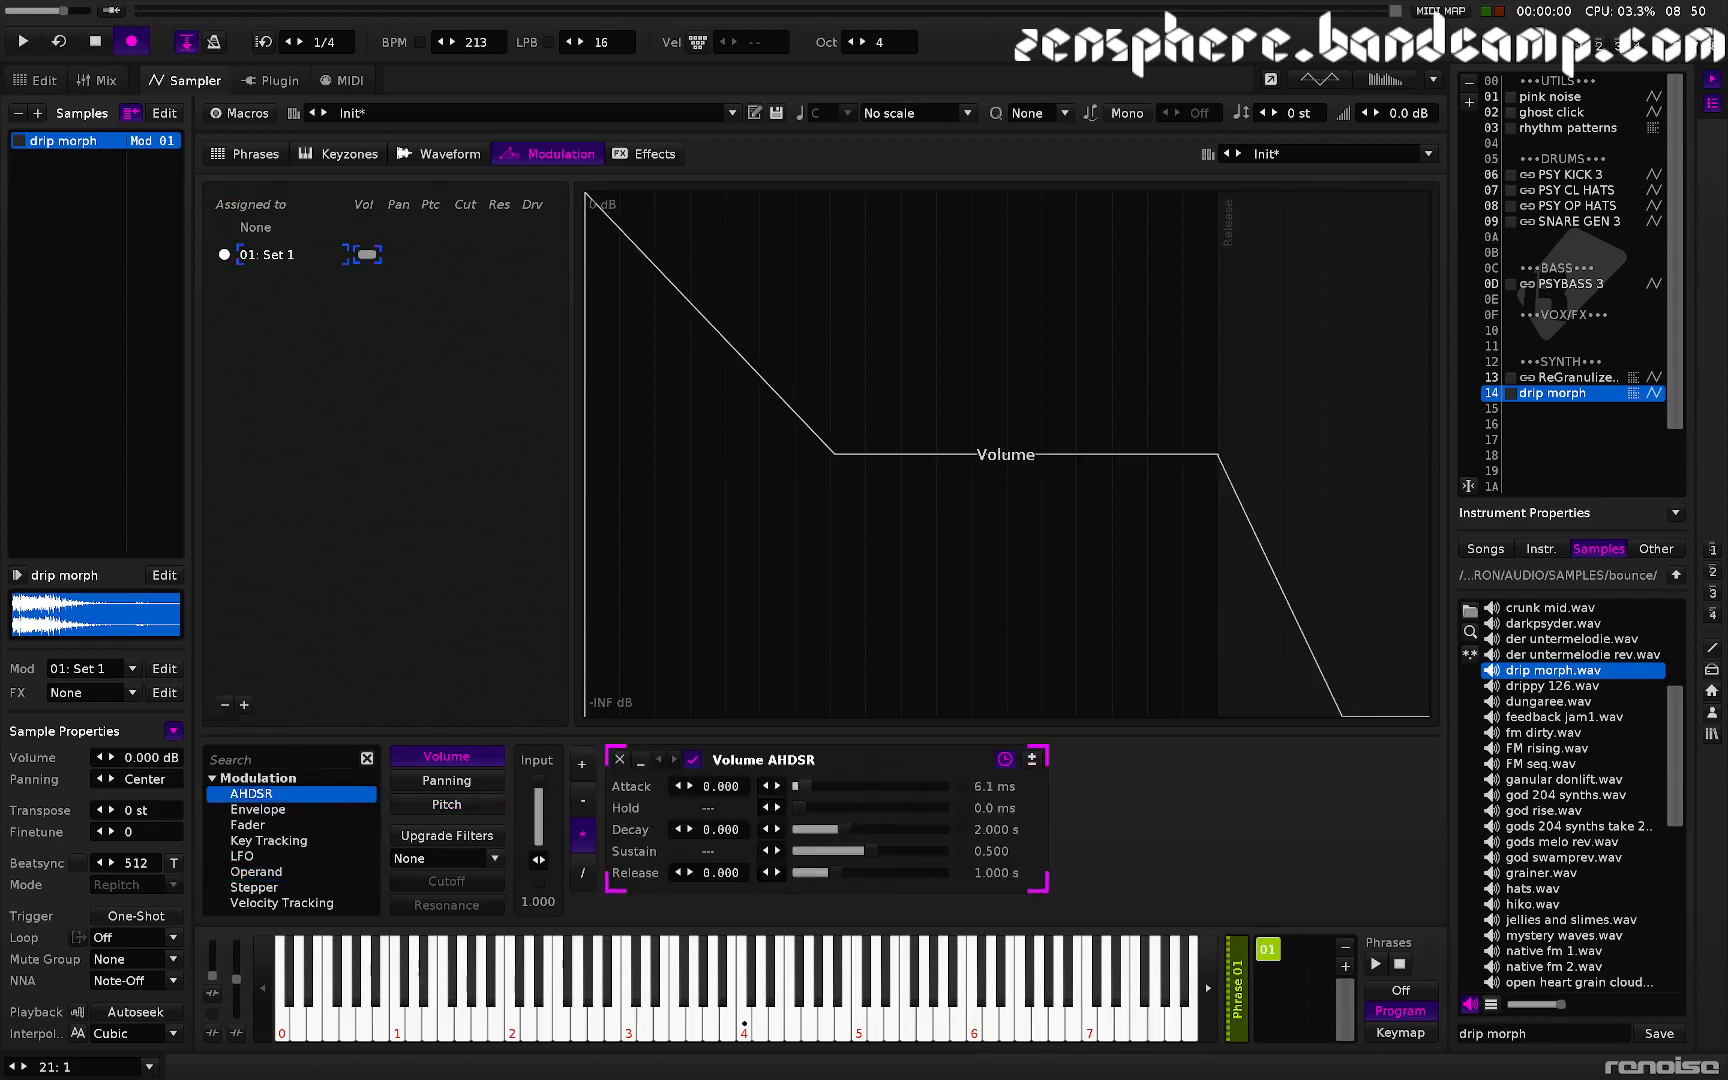
key(z)
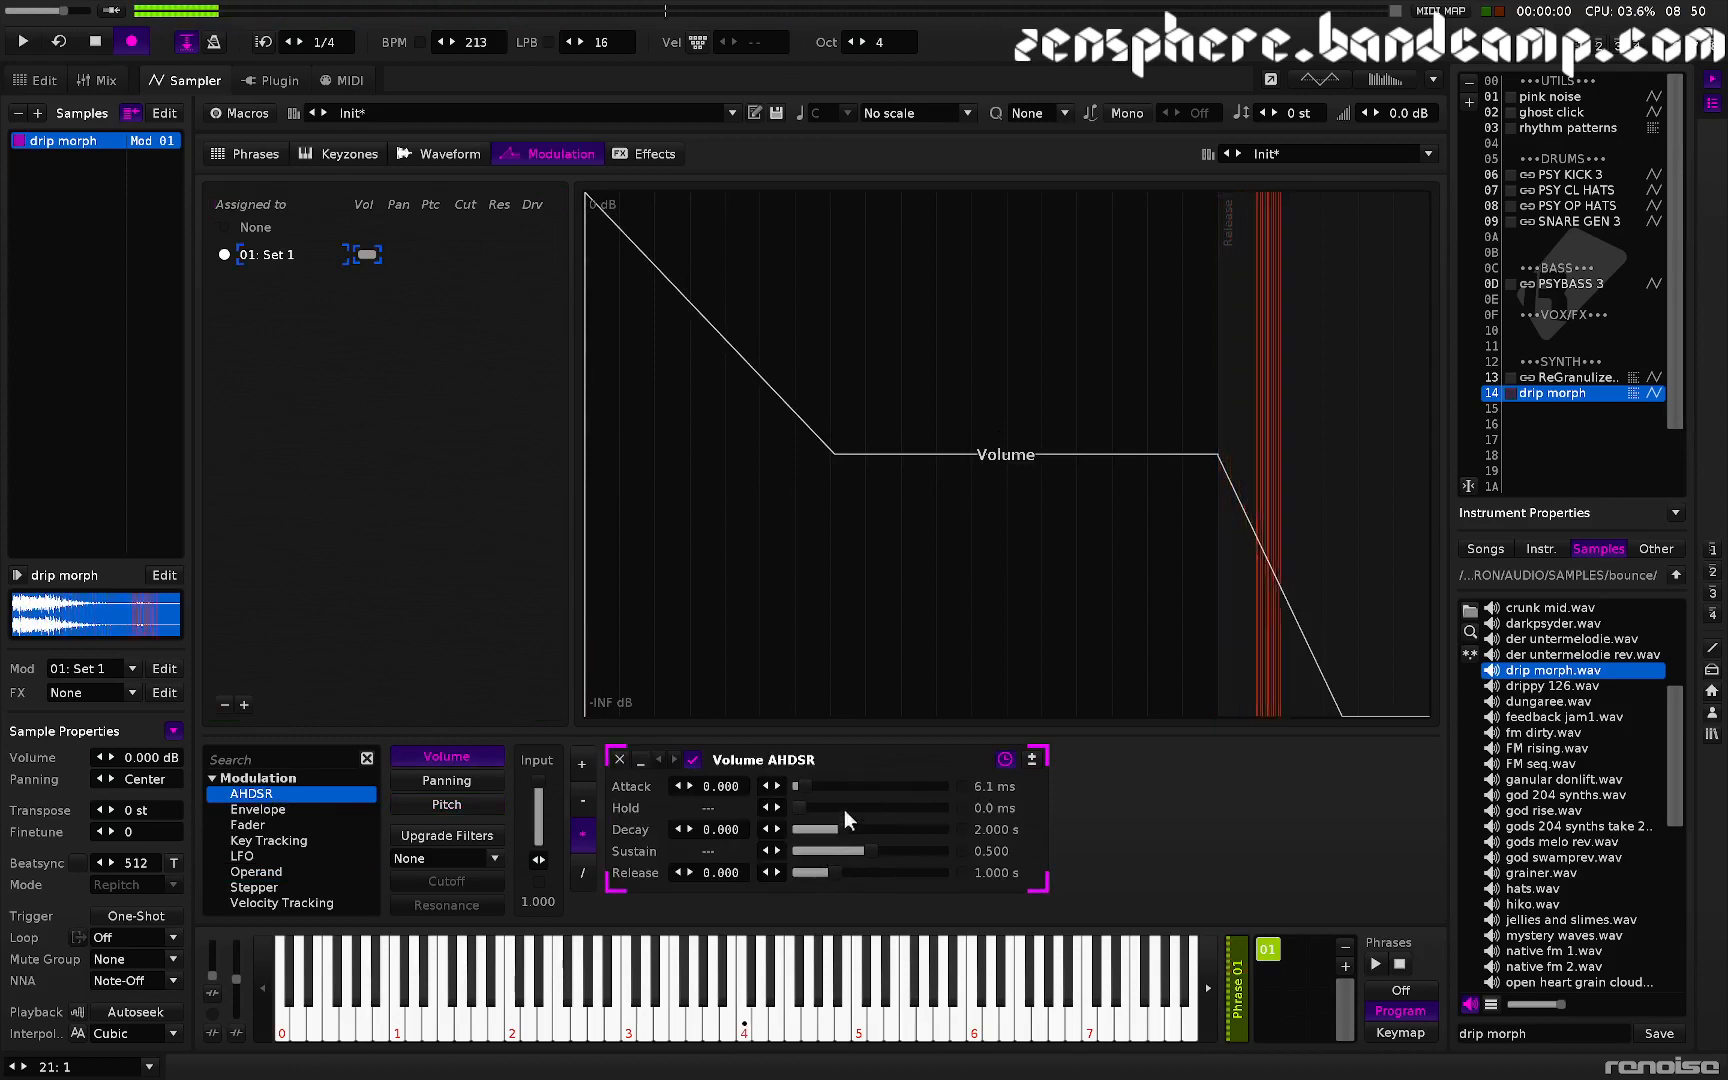
- Shorten the envelope's release to about 59 ms and audition the note
drag(828, 869, 811, 873)
key(z)
key(z)
key(z)
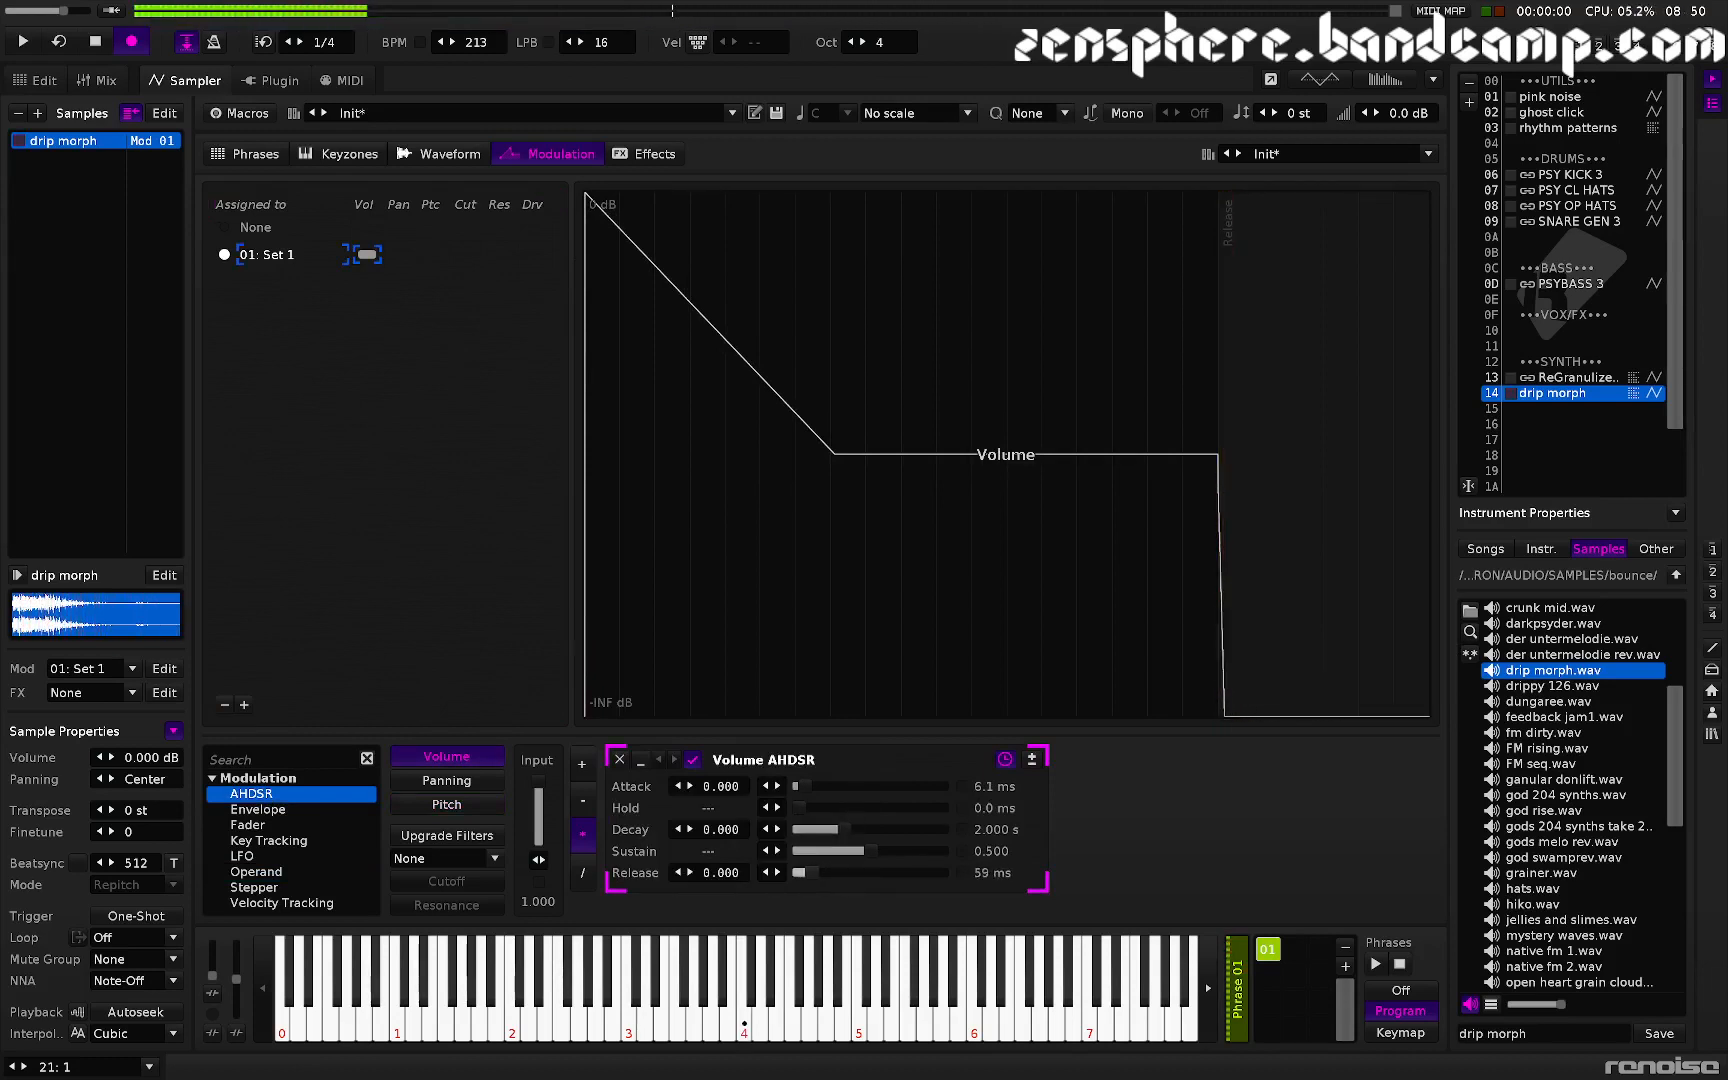
key(z)
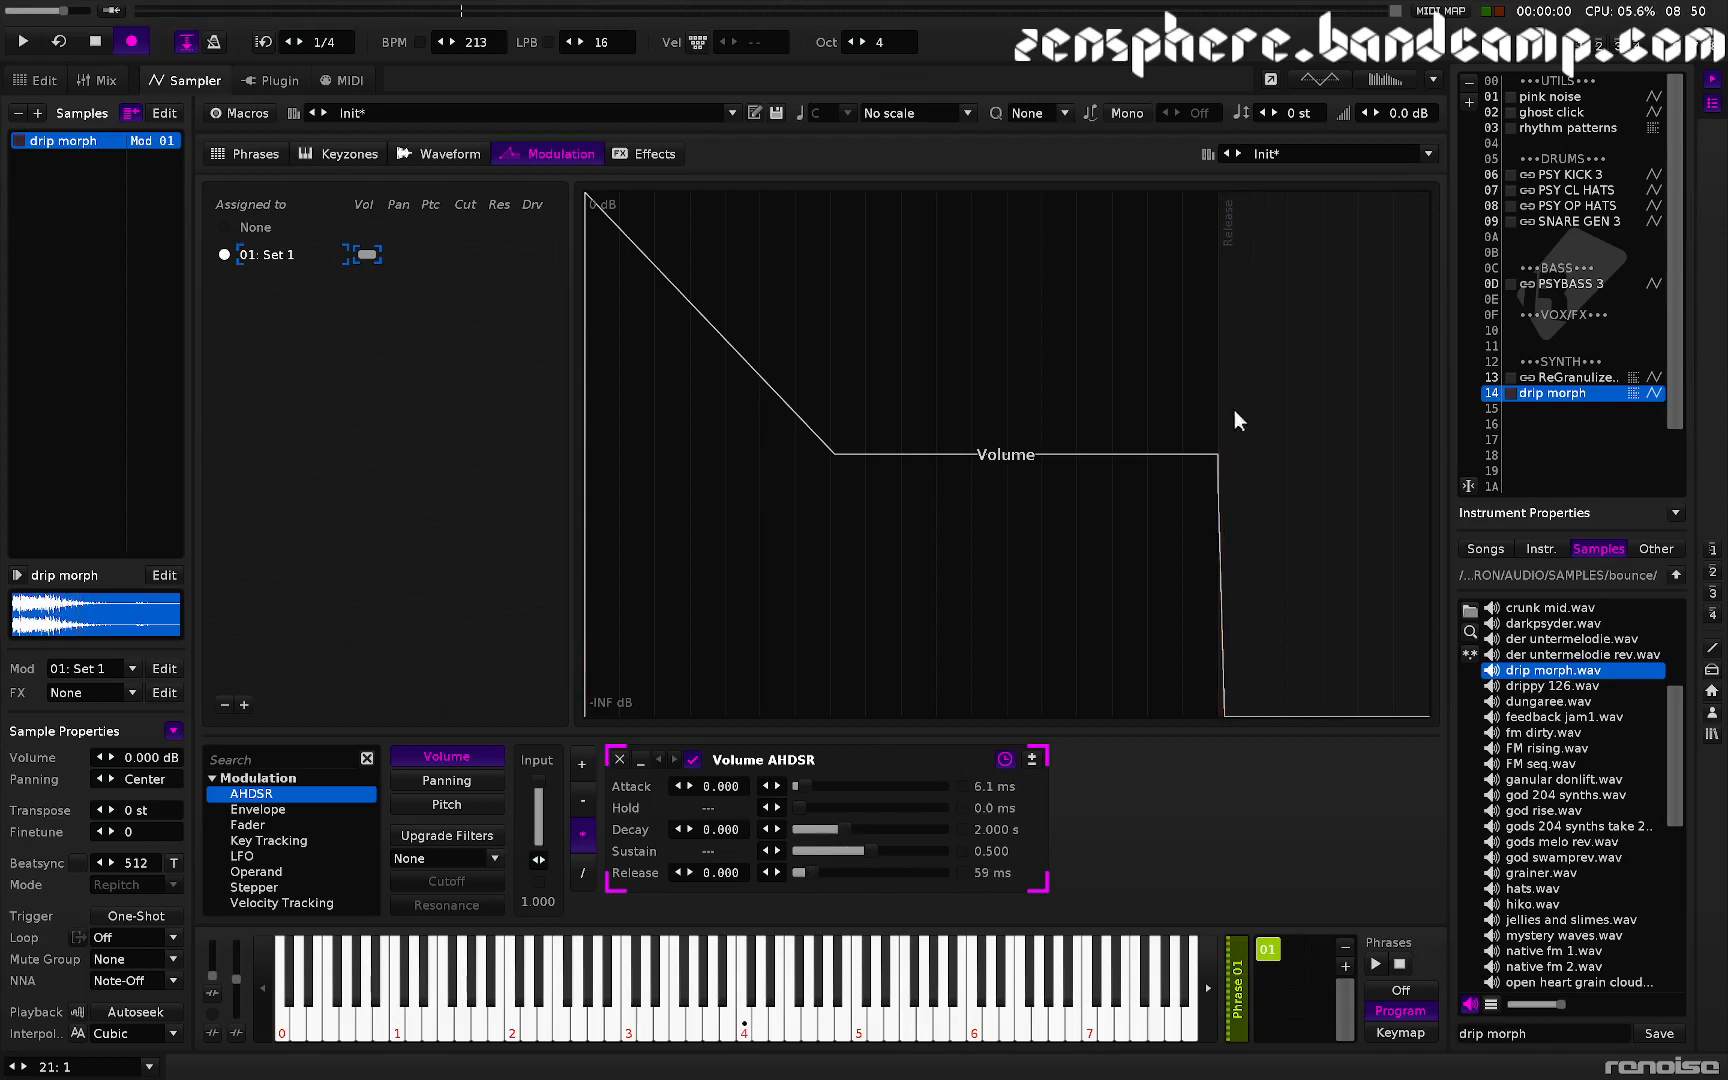
key(z)
- Set the envelope's sustain to 1.000 and release to about 1.762 s, auditioning the note
drag(867, 855, 950, 850)
key(z)
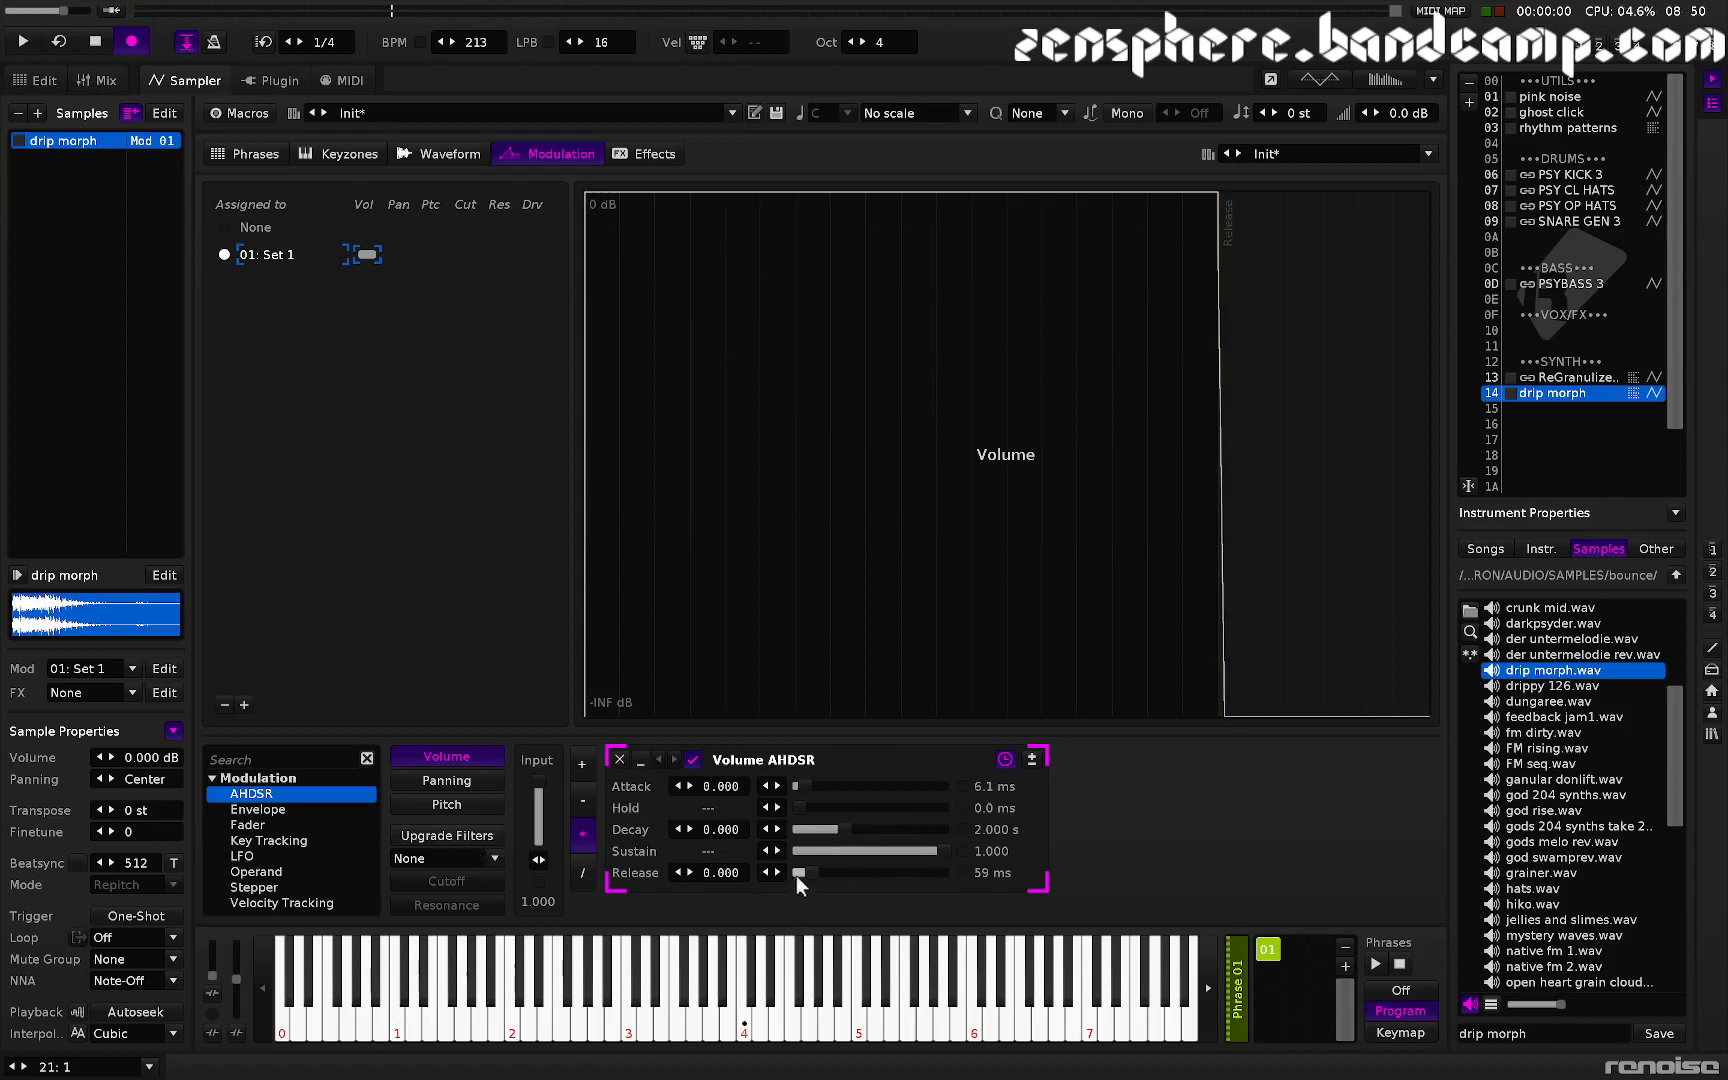
drag(797, 873, 842, 873)
key(z)
key(z)
key(z)
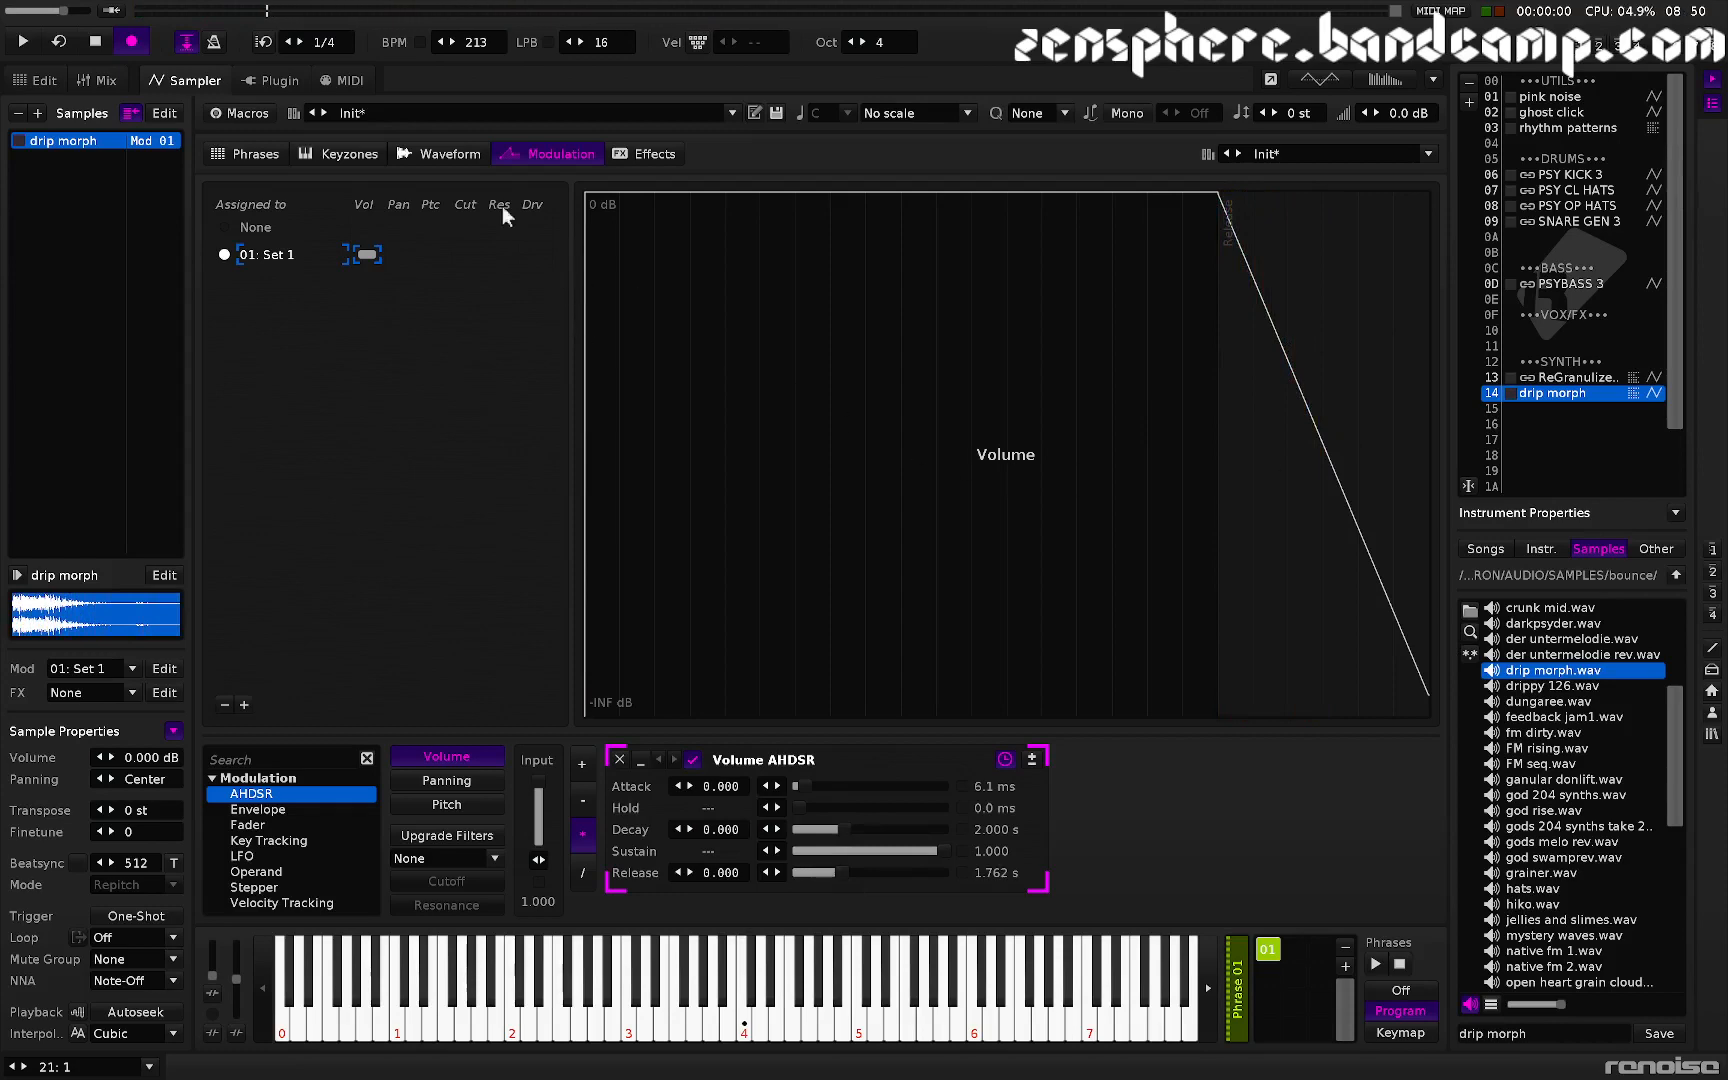
- Audition the sample in the waveform view and lower the tempo to 83 BPM
click(420, 157)
key(z)
key(z)
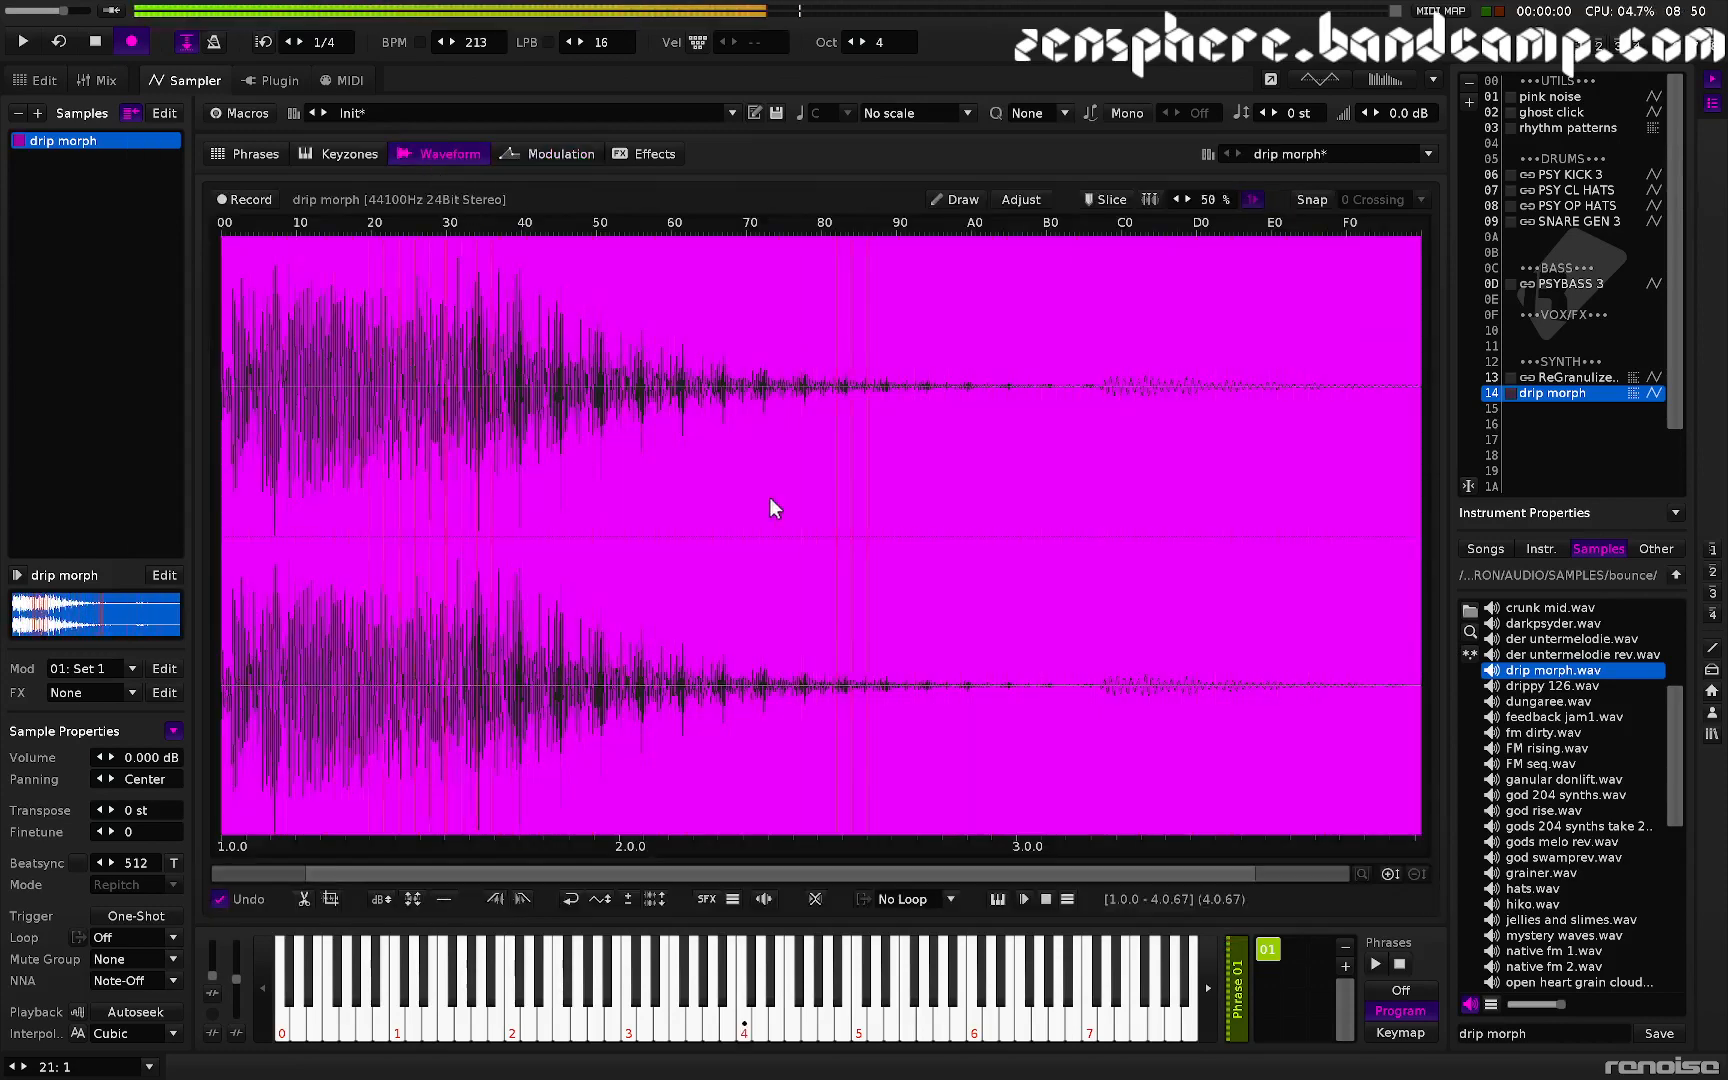
drag(476, 42, 476, 173)
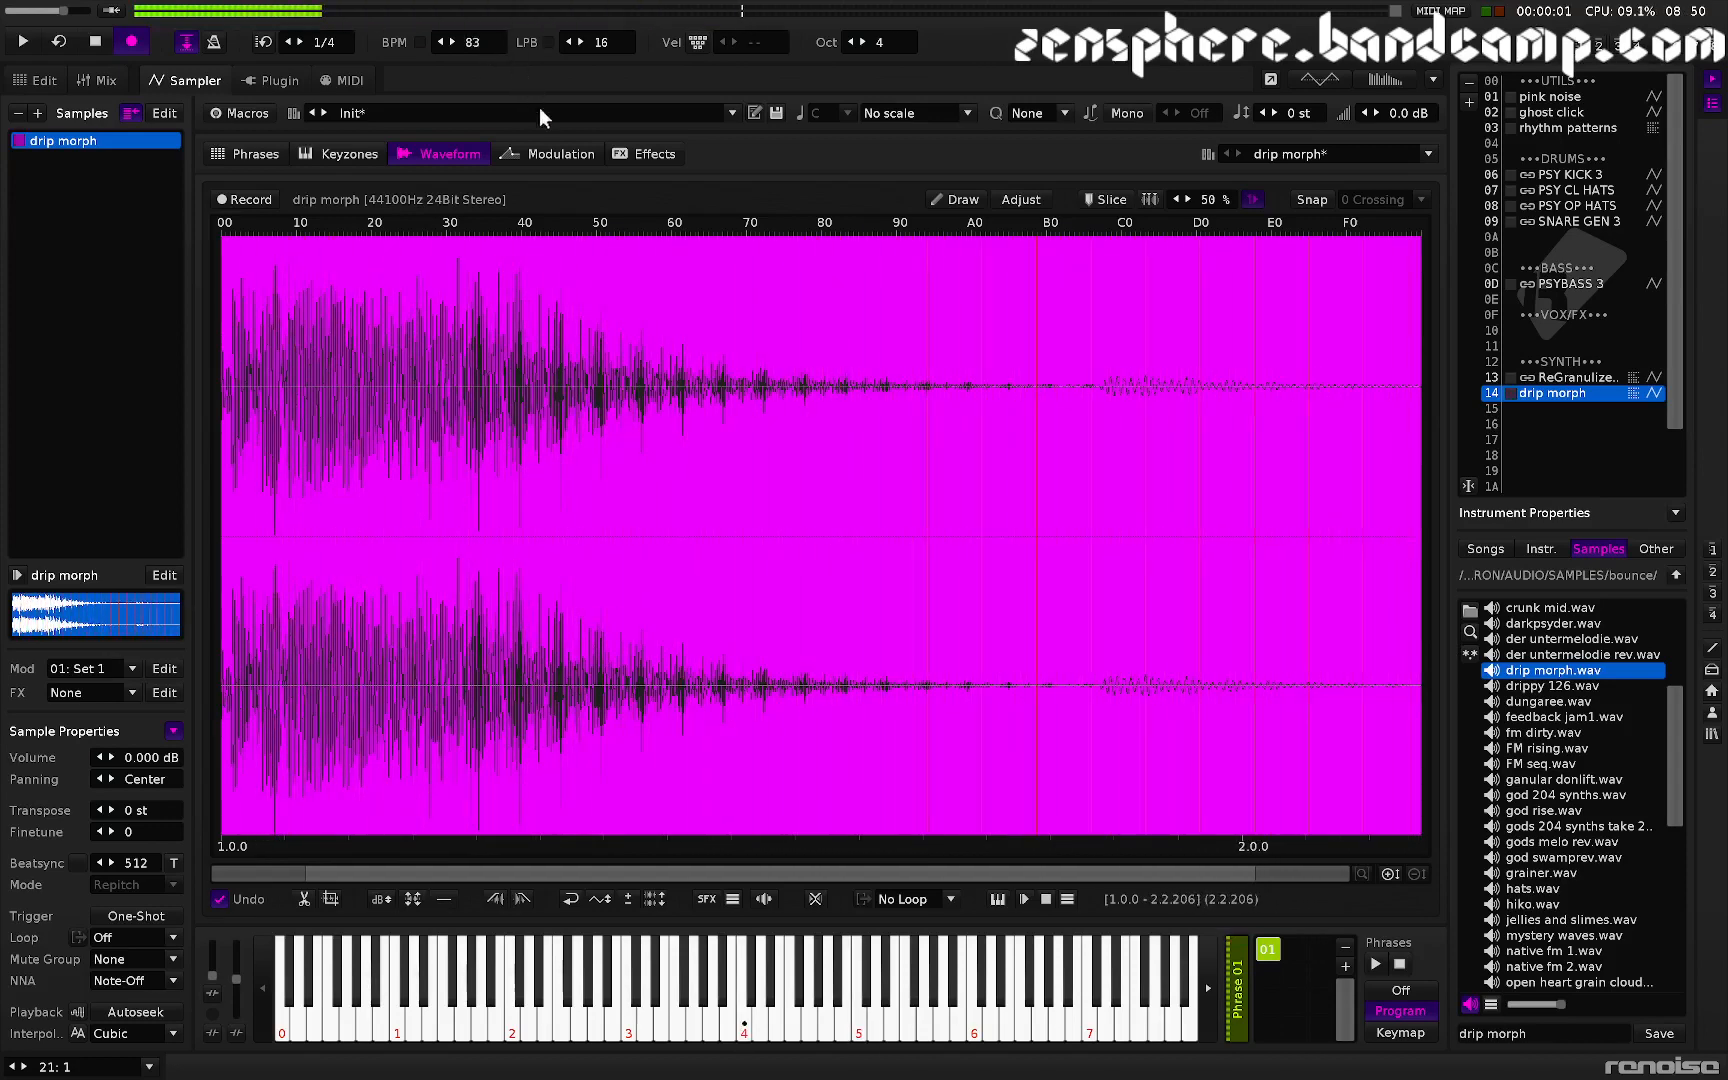
- Set the AHDSR attack to about 73 ms and release to about 102 ms, auditioning with notes
click(559, 157)
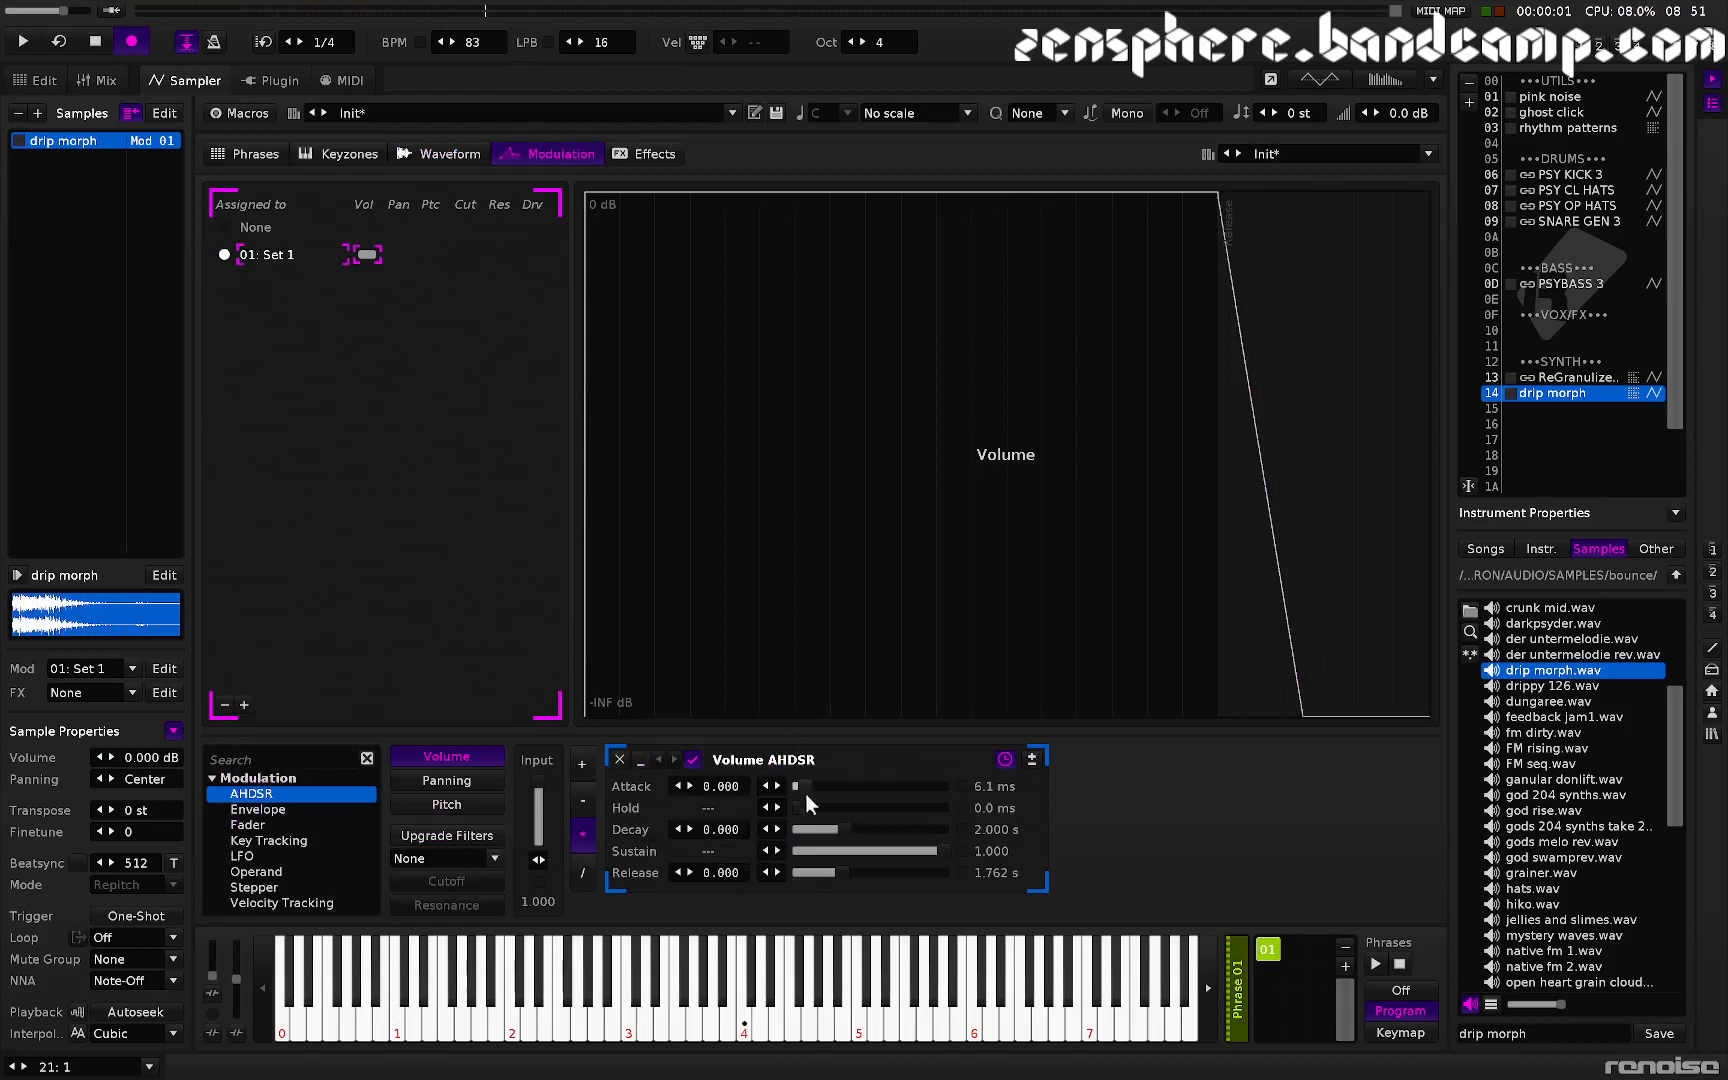
mouse_move(810, 786)
mouse_down()
mouse_move(829, 786)
mouse_move(814, 786)
mouse_up()
key(z)
key(q)
key(q)
key(q)
key(z)
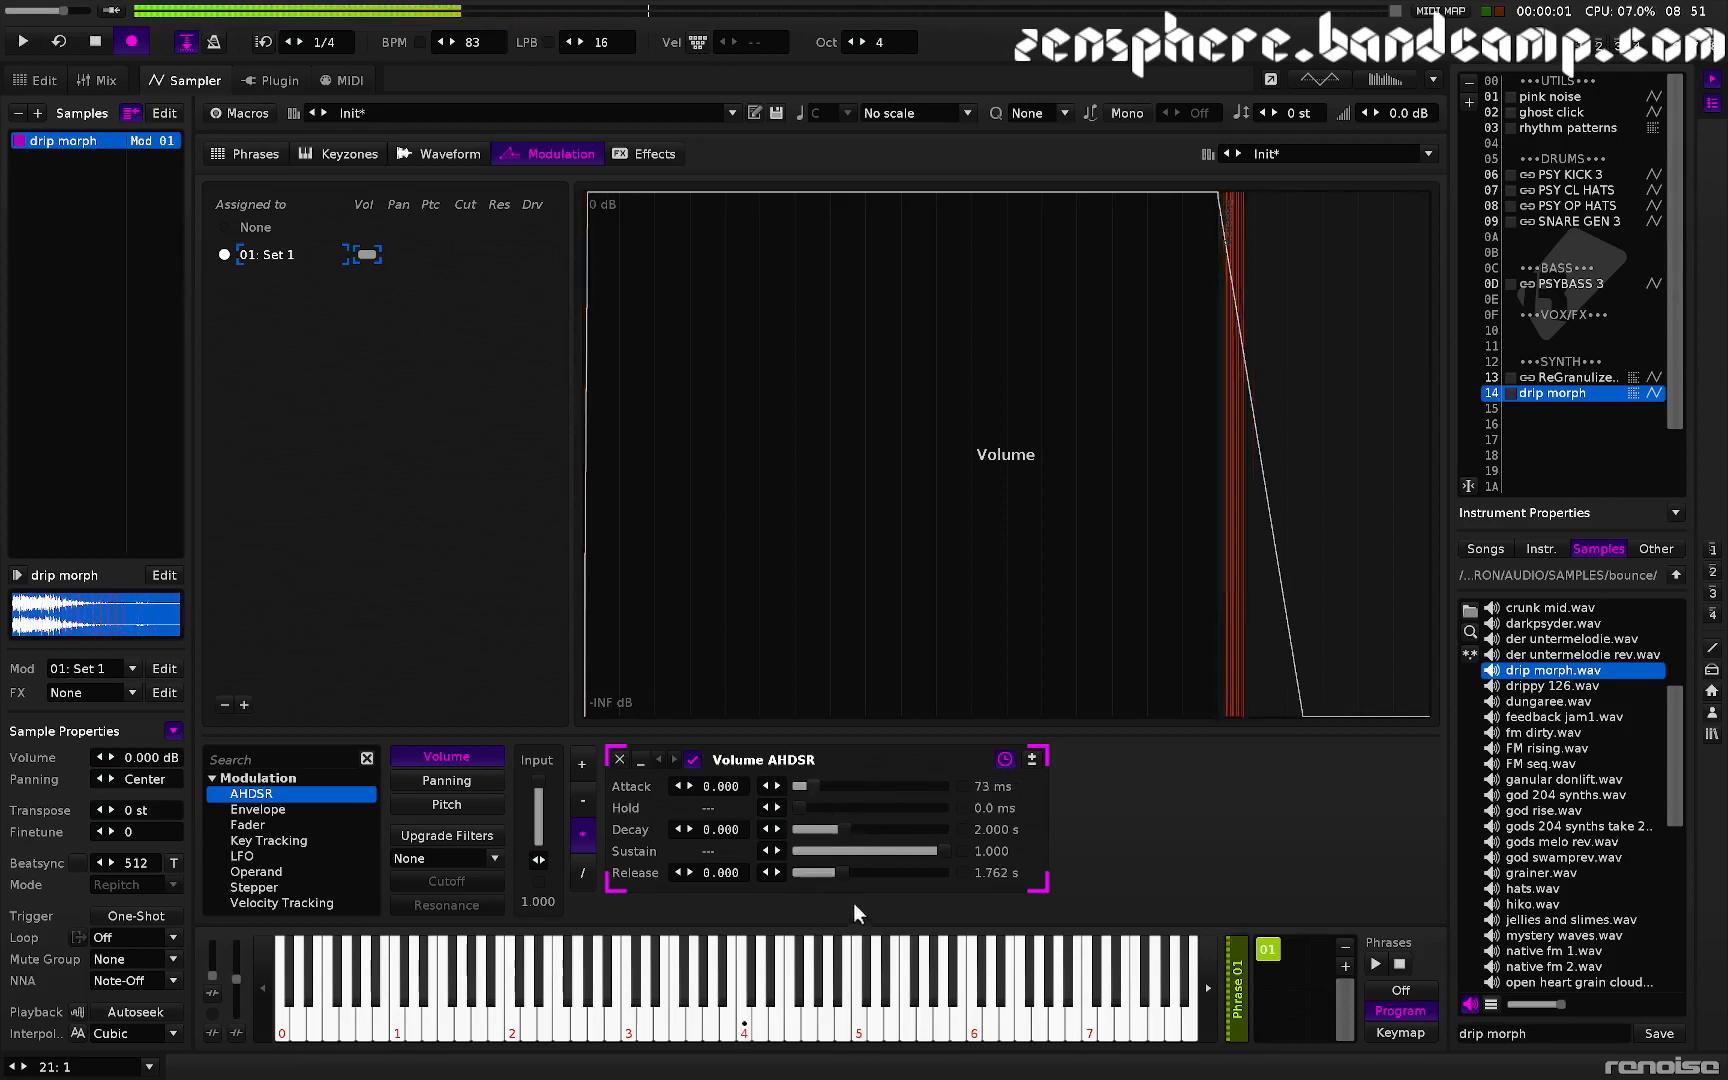
drag(826, 872, 806, 872)
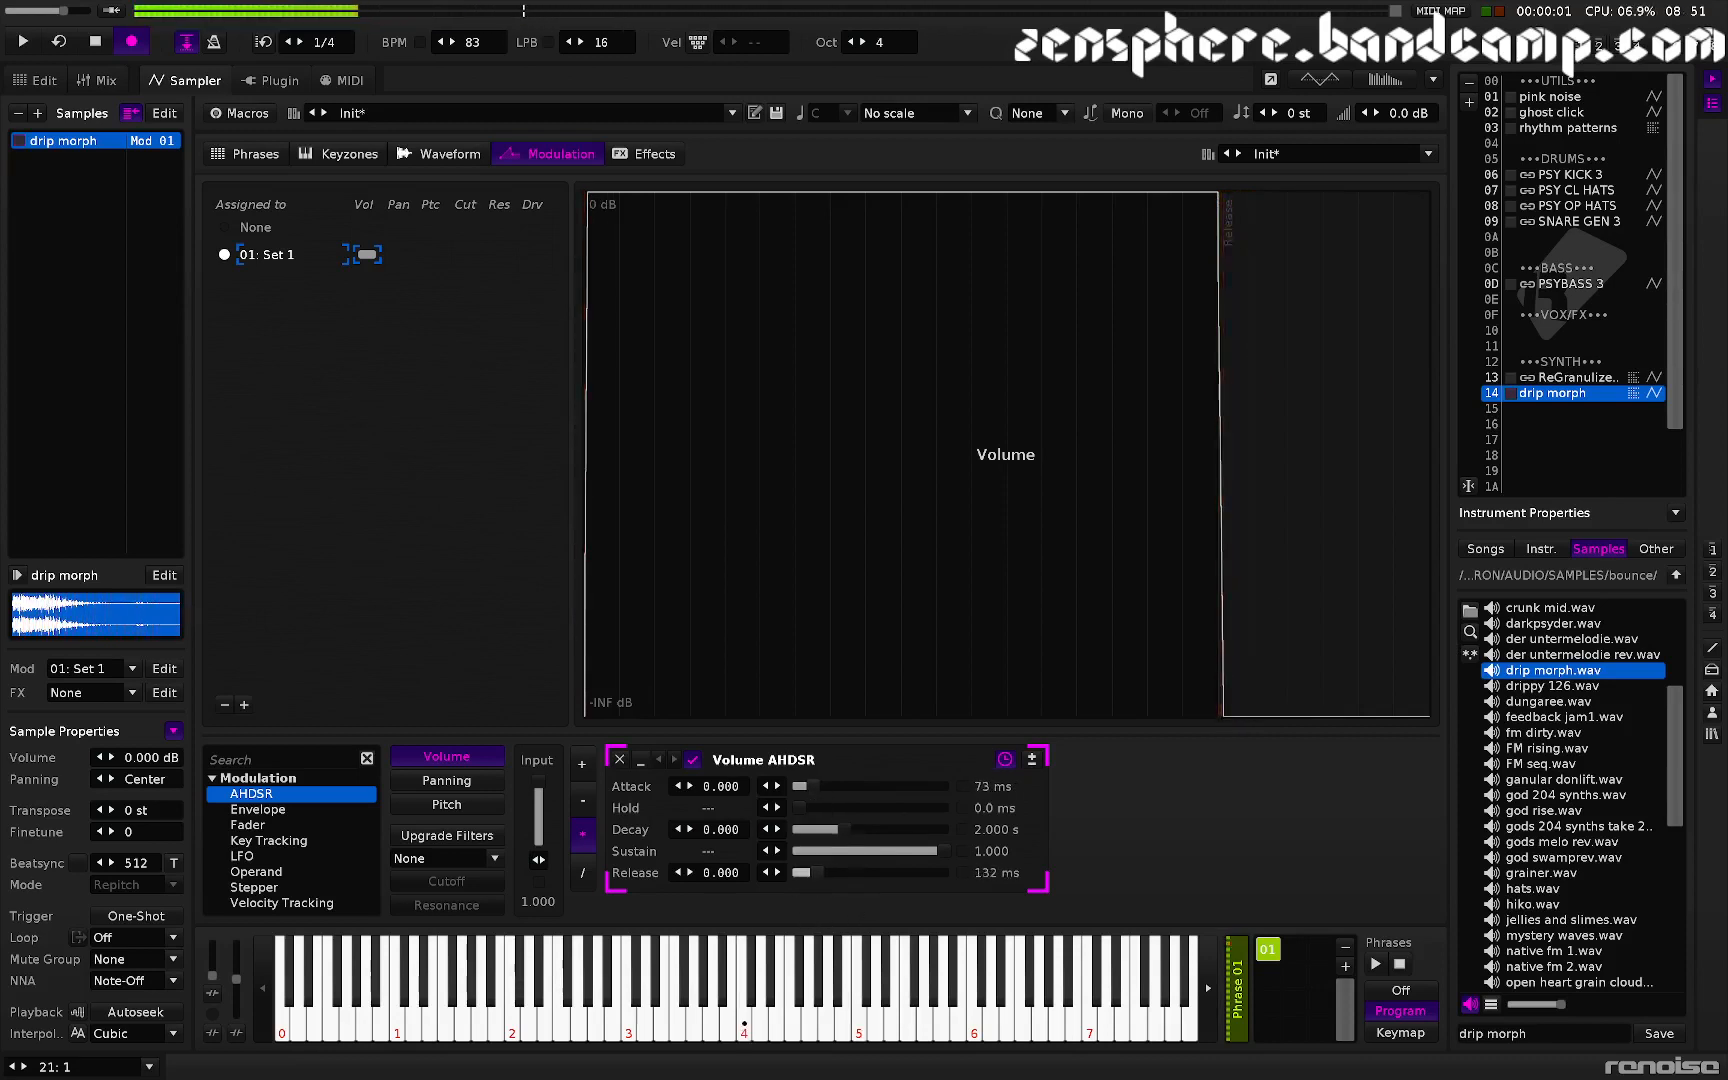
key(z)
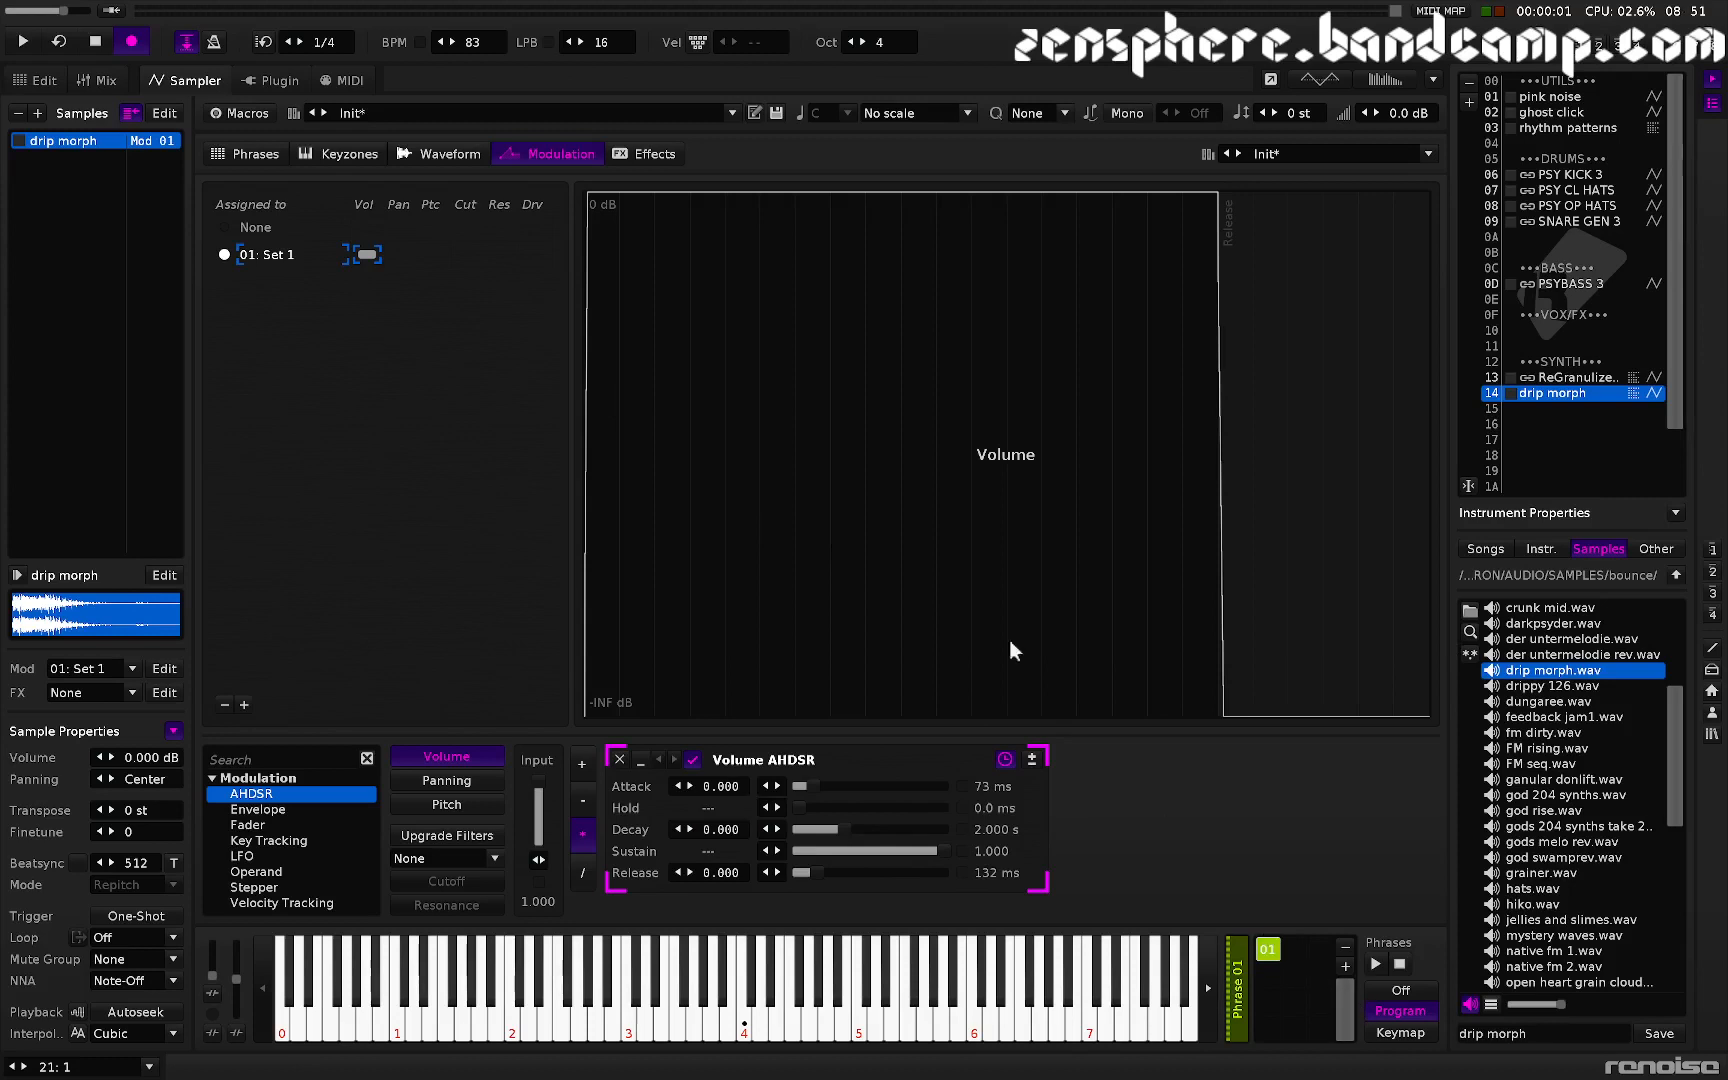
- Copy the phrase's note column with its sample offsets into a second note column
click(262, 150)
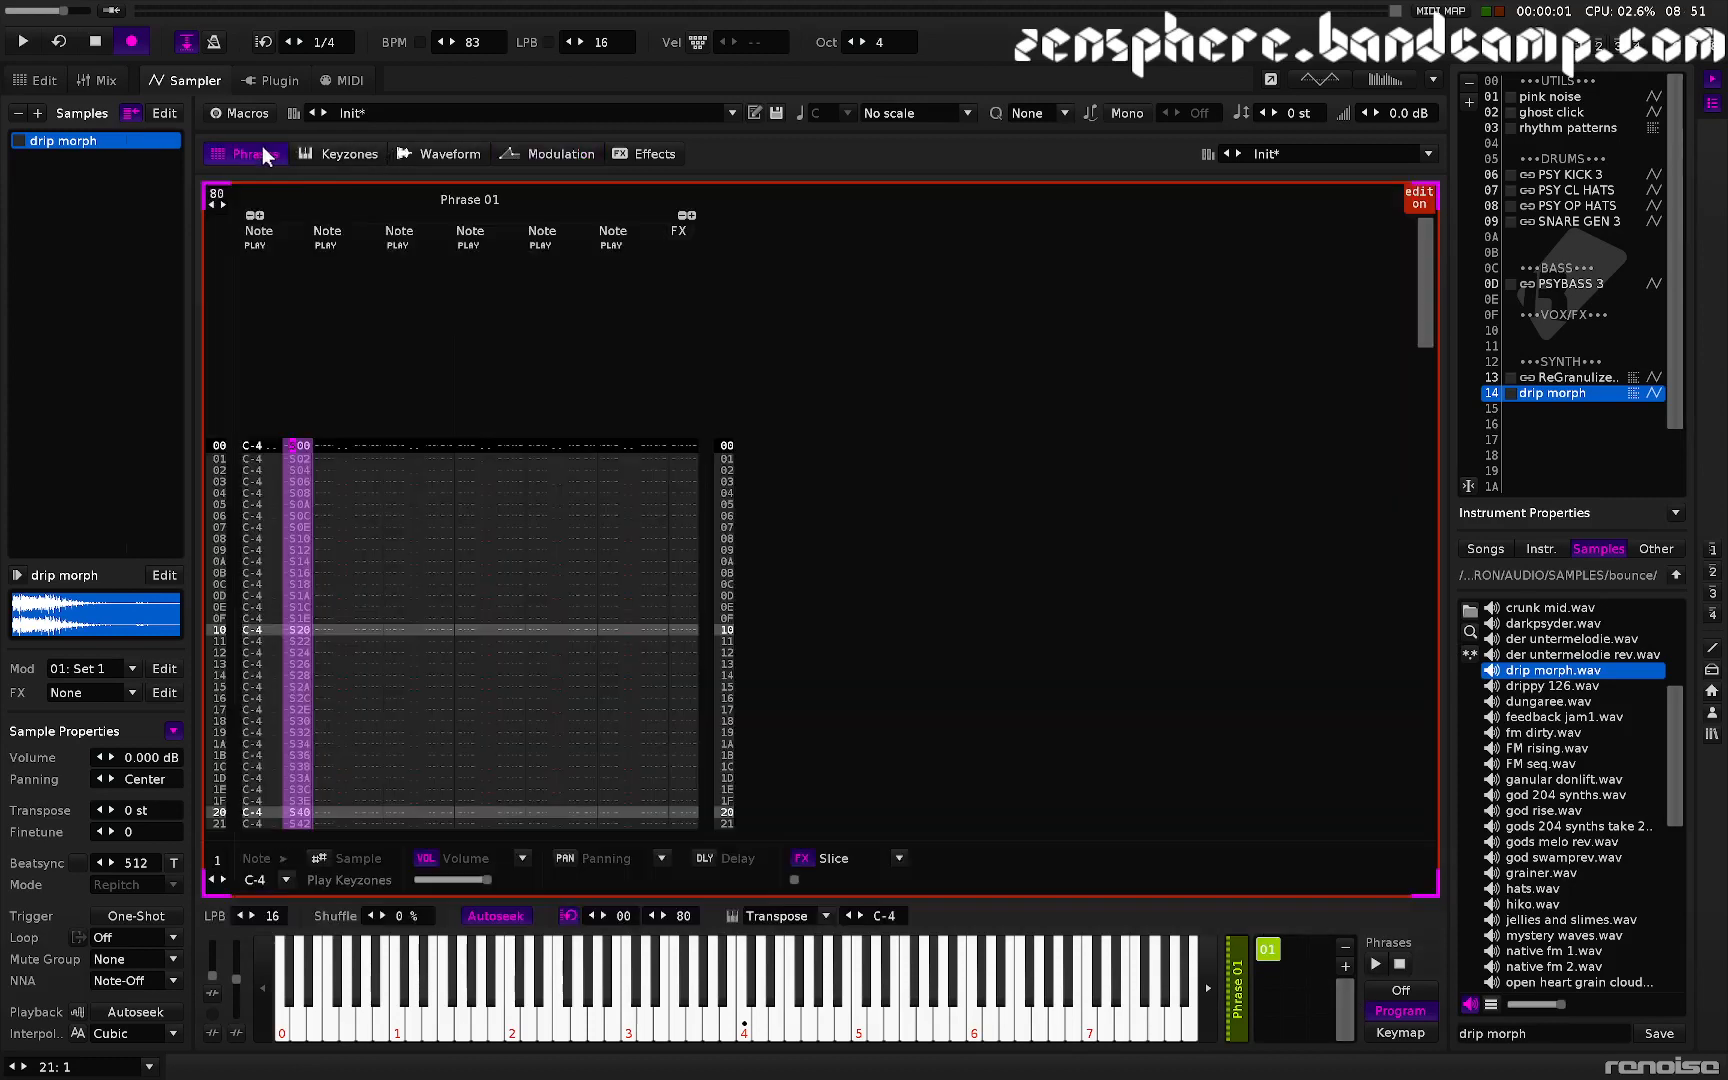
click(282, 504)
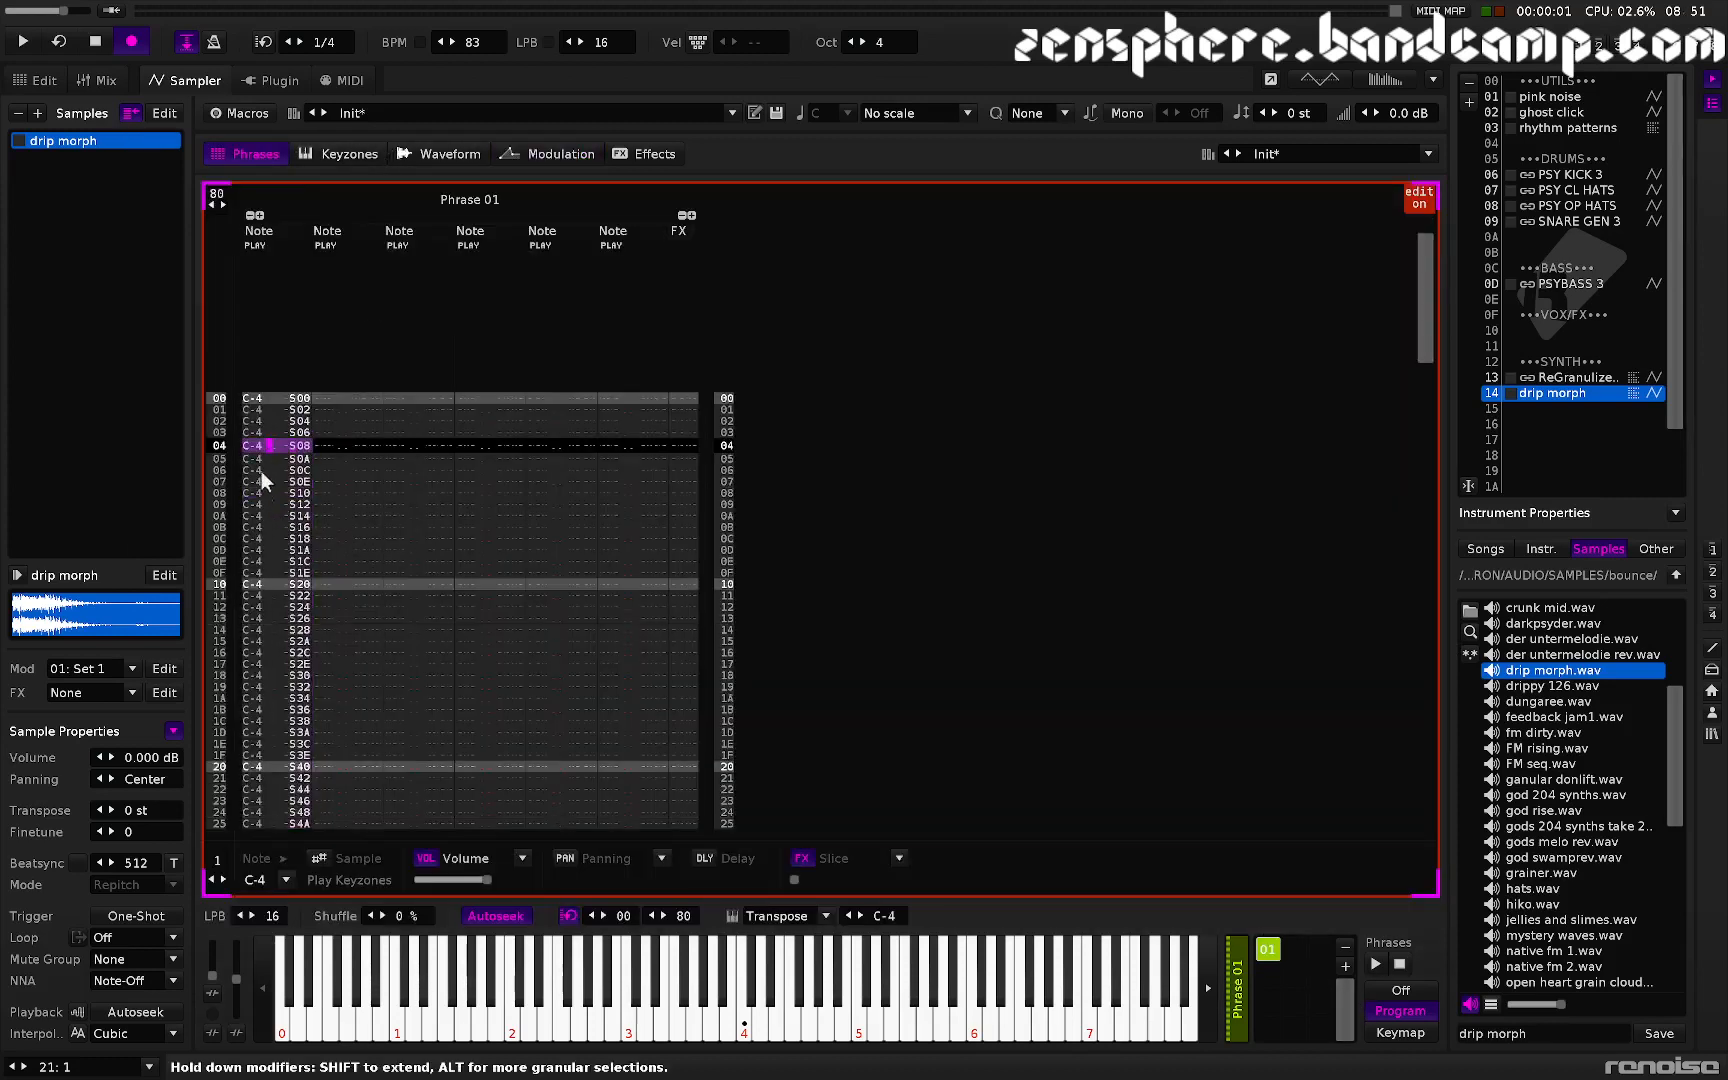
drag(255, 398, 256, 774)
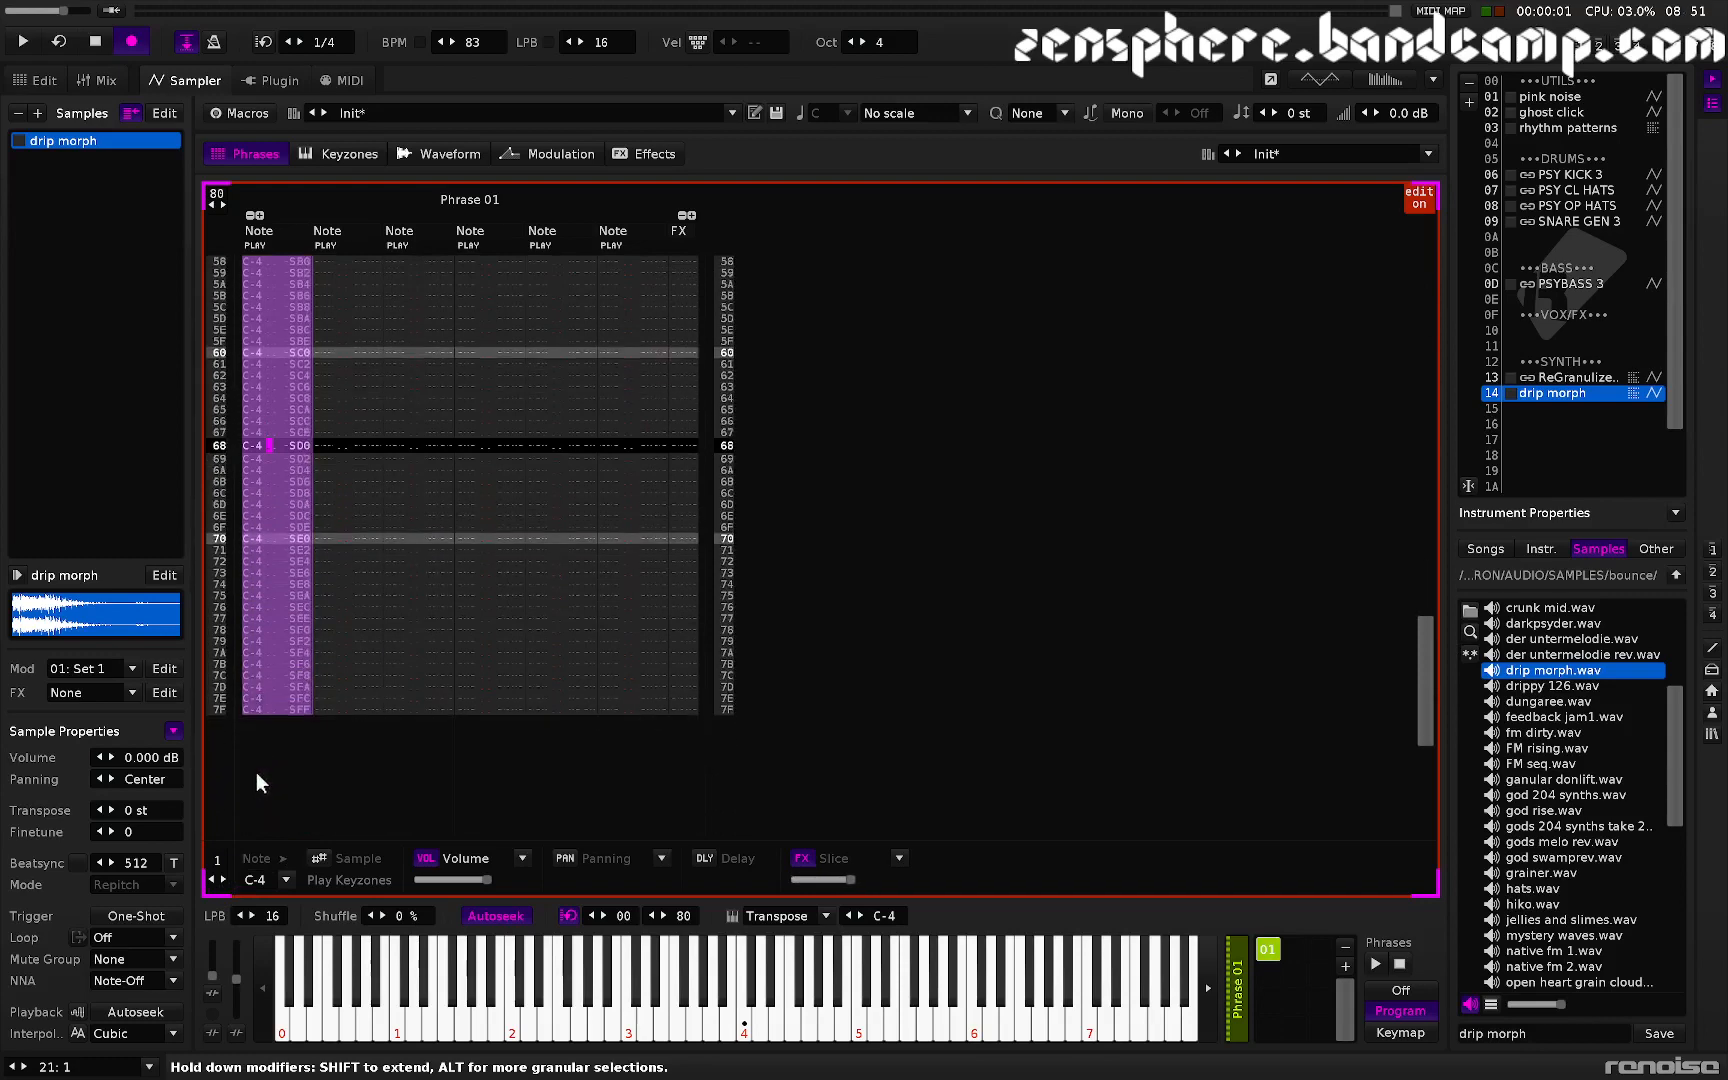
scroll(342, 539, up, 20)
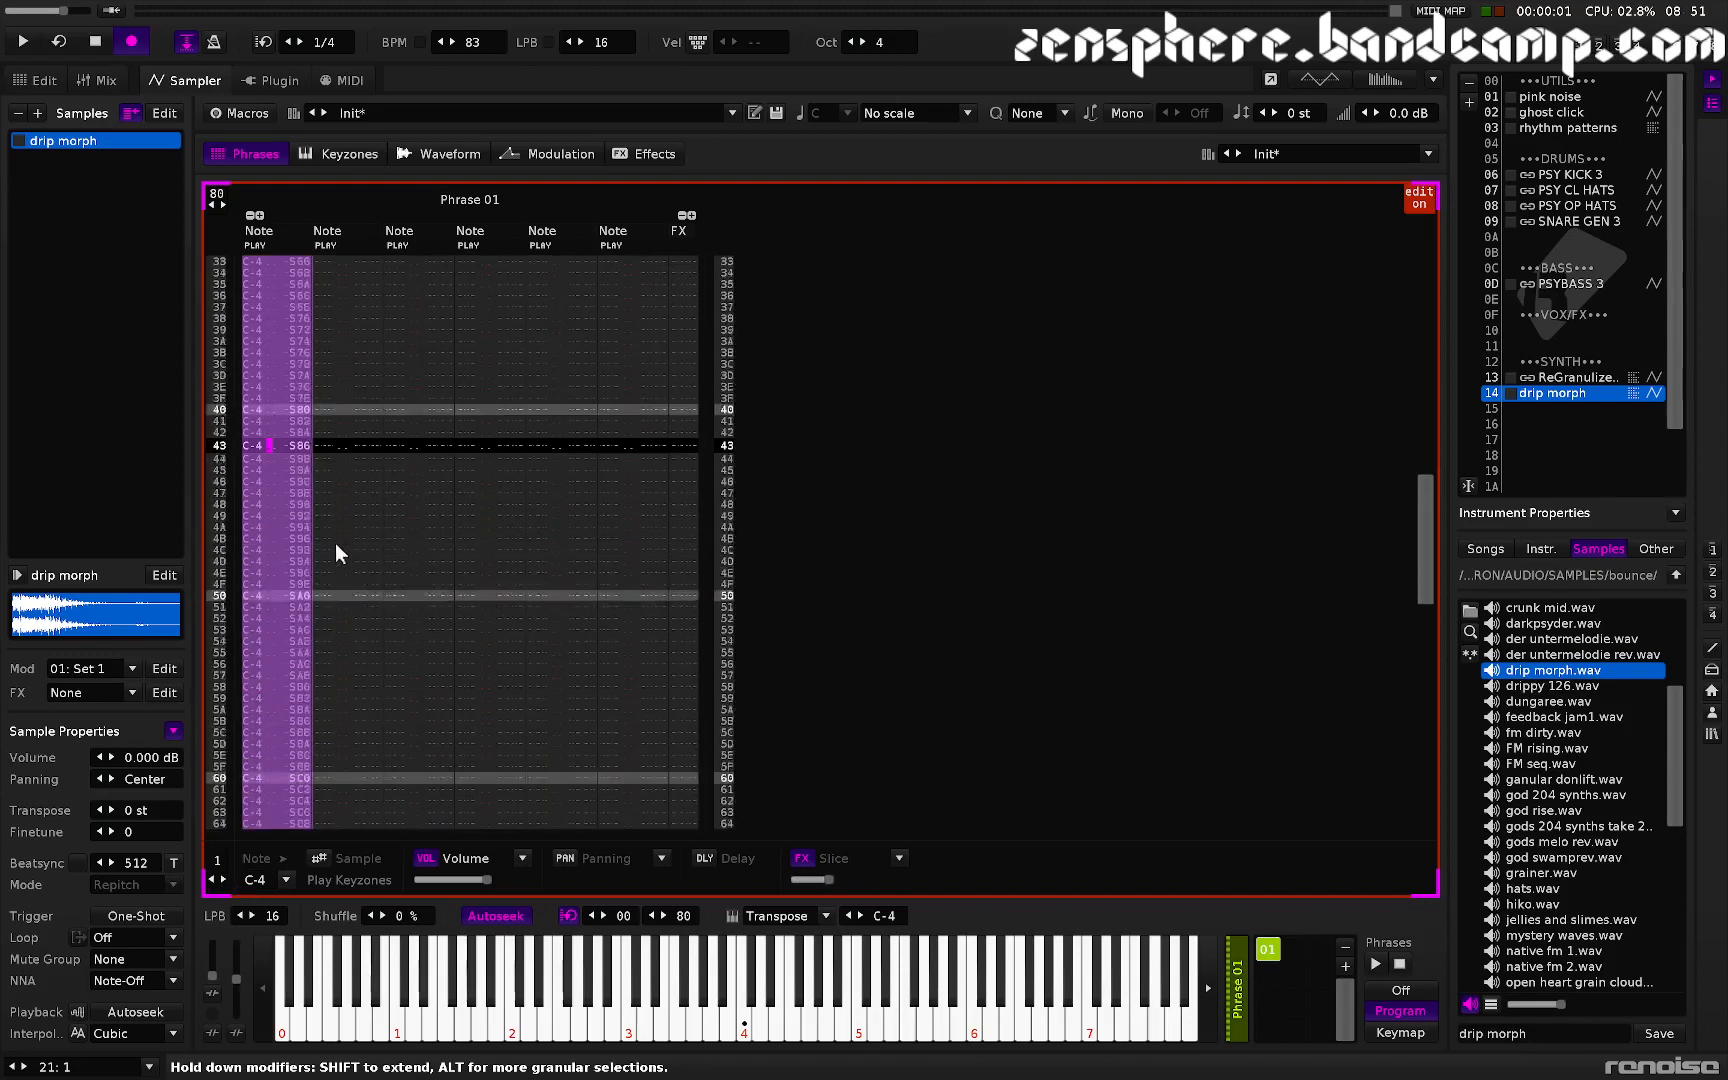
scroll(333, 543, up, 6)
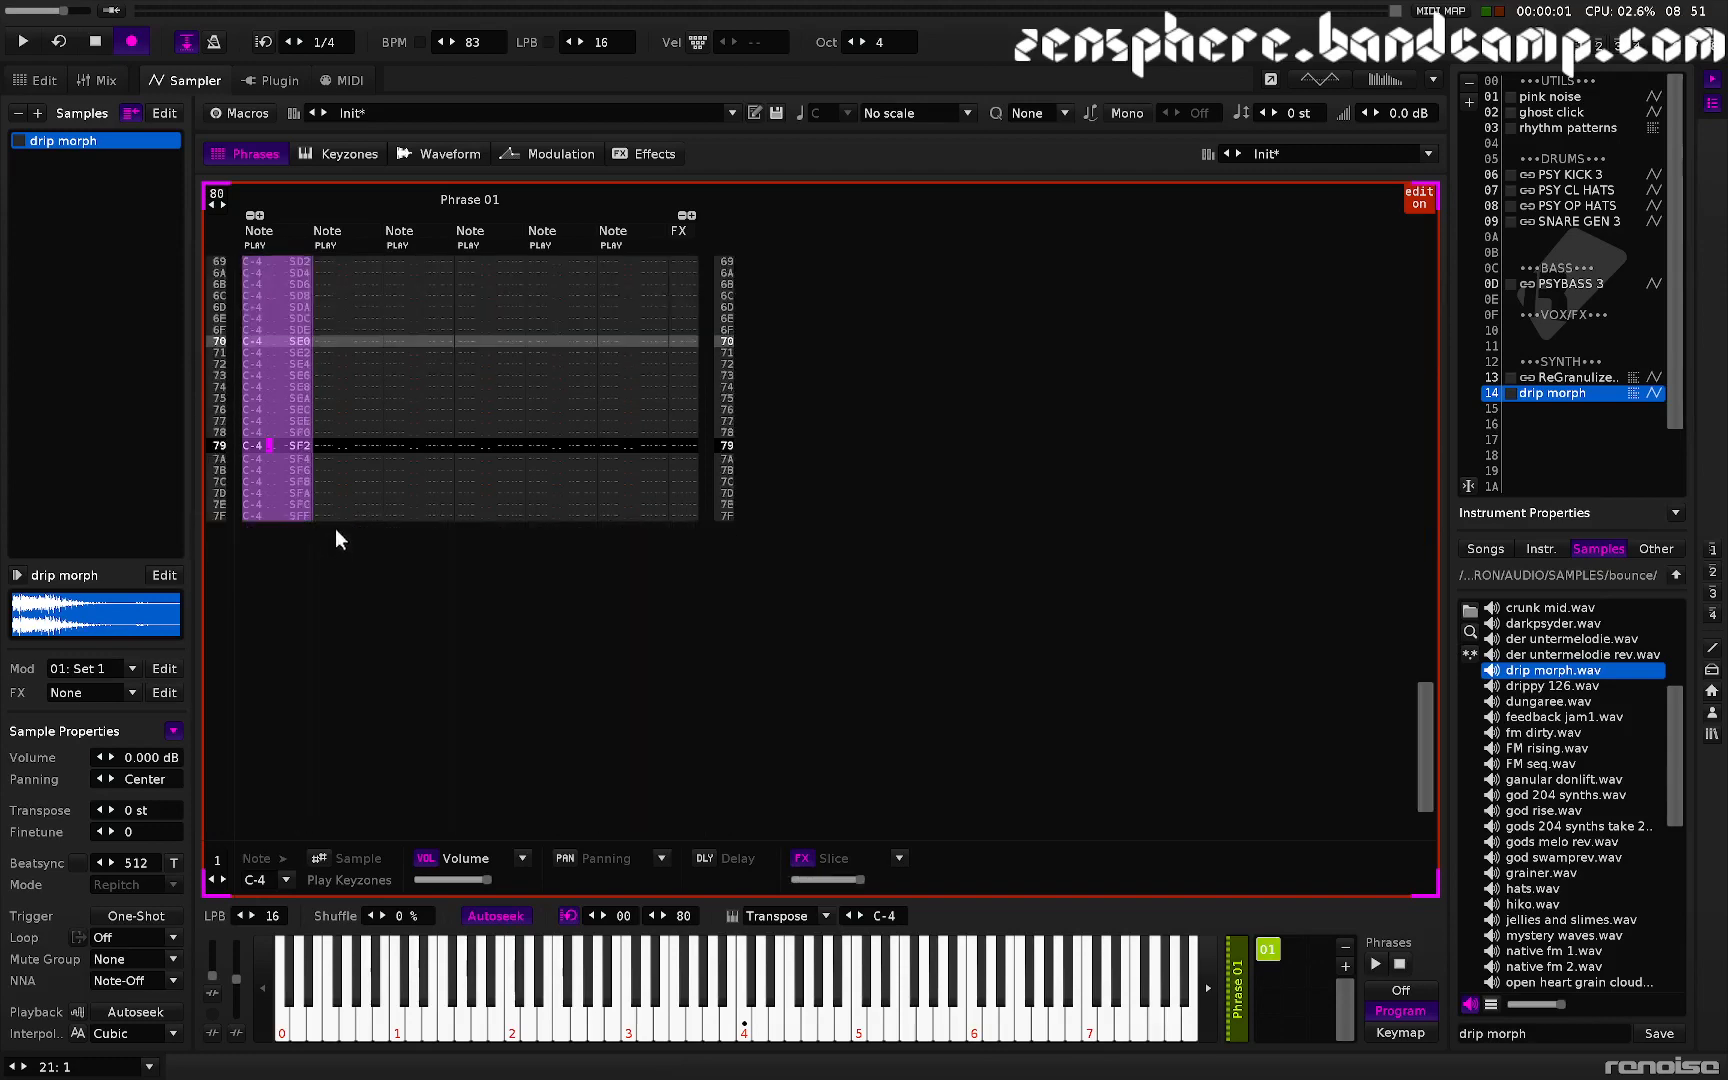
click(330, 446)
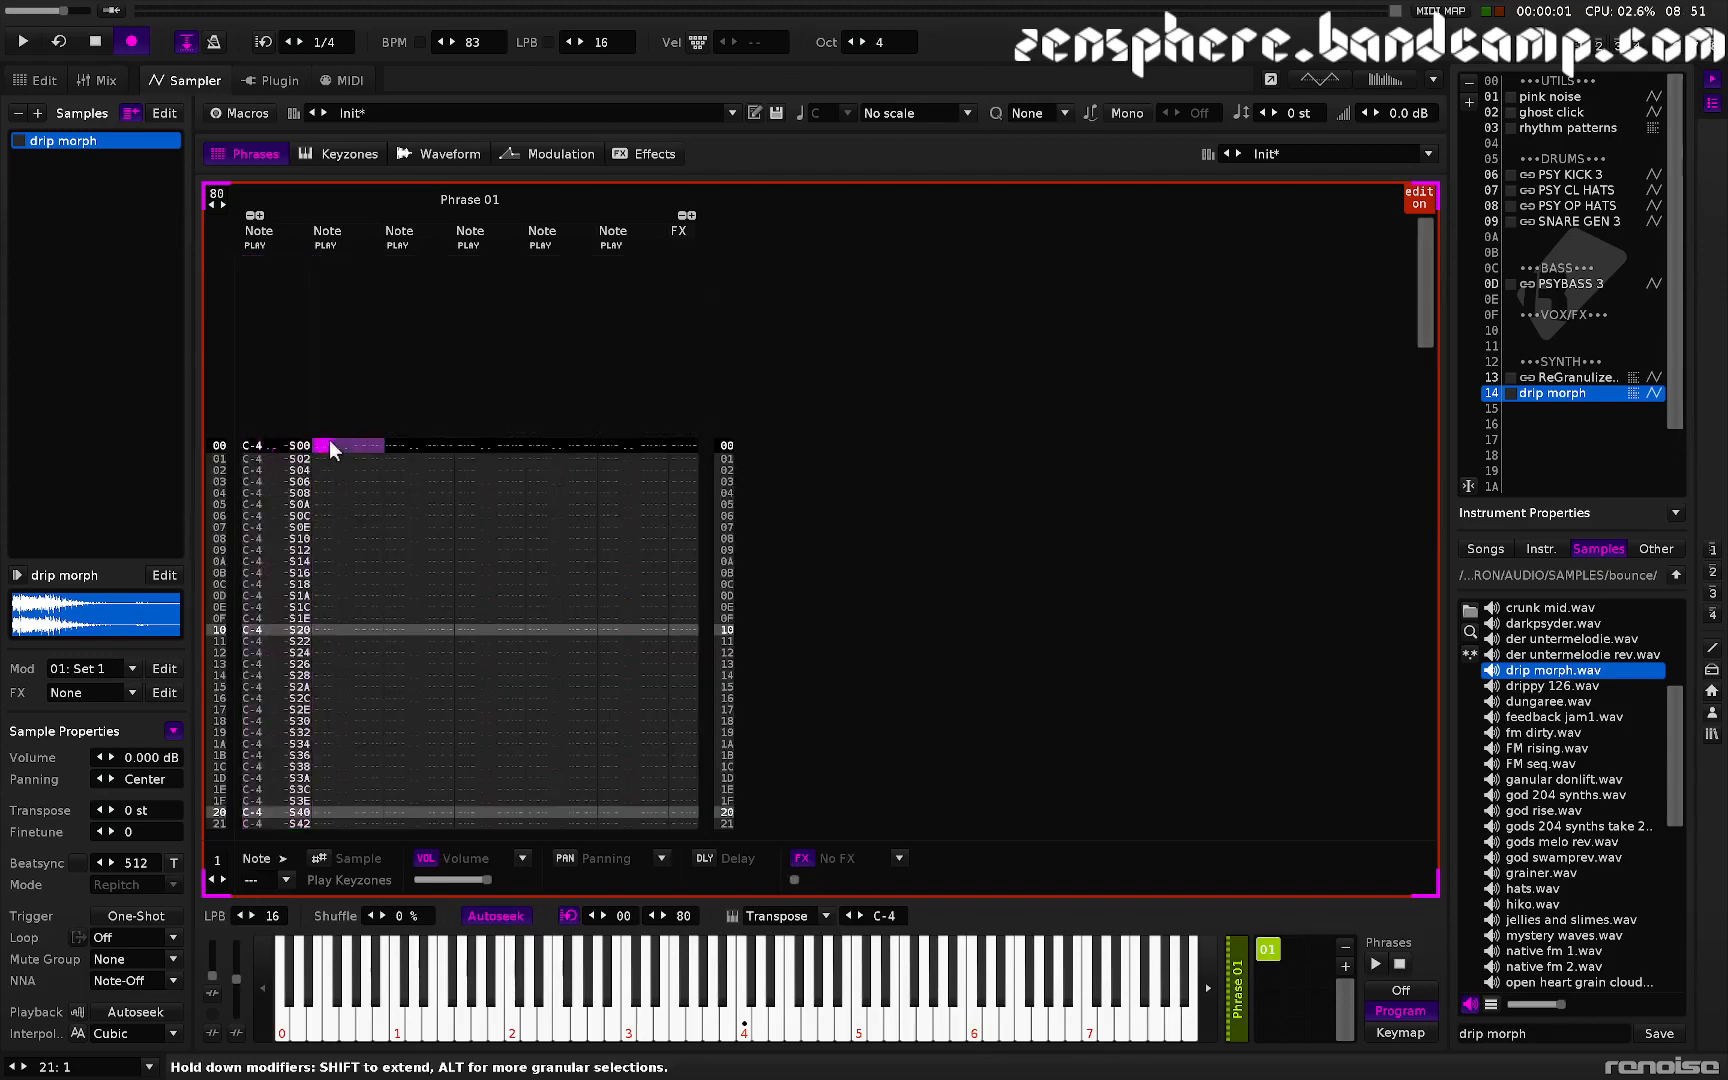
key(ctrl+v)
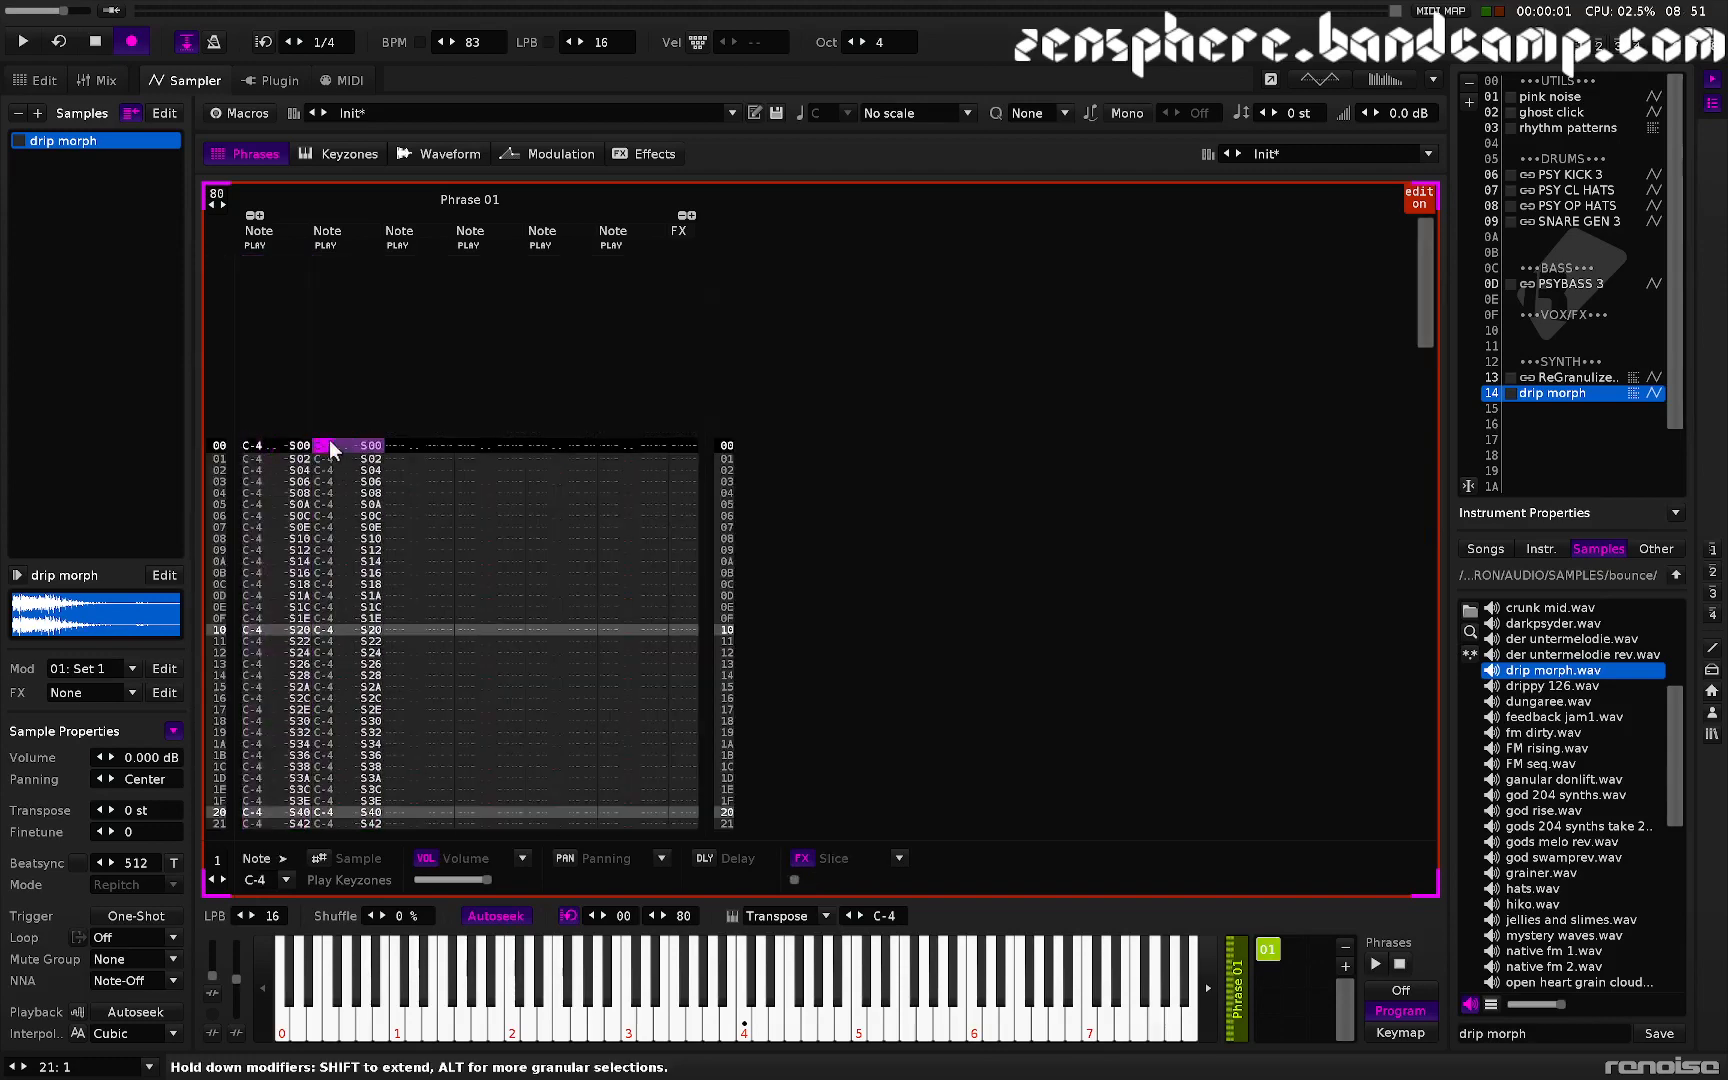
- Edit the first sample offset in the second column and interpolate the offsets down the entire column
click(368, 446)
key(Right)
text(f)
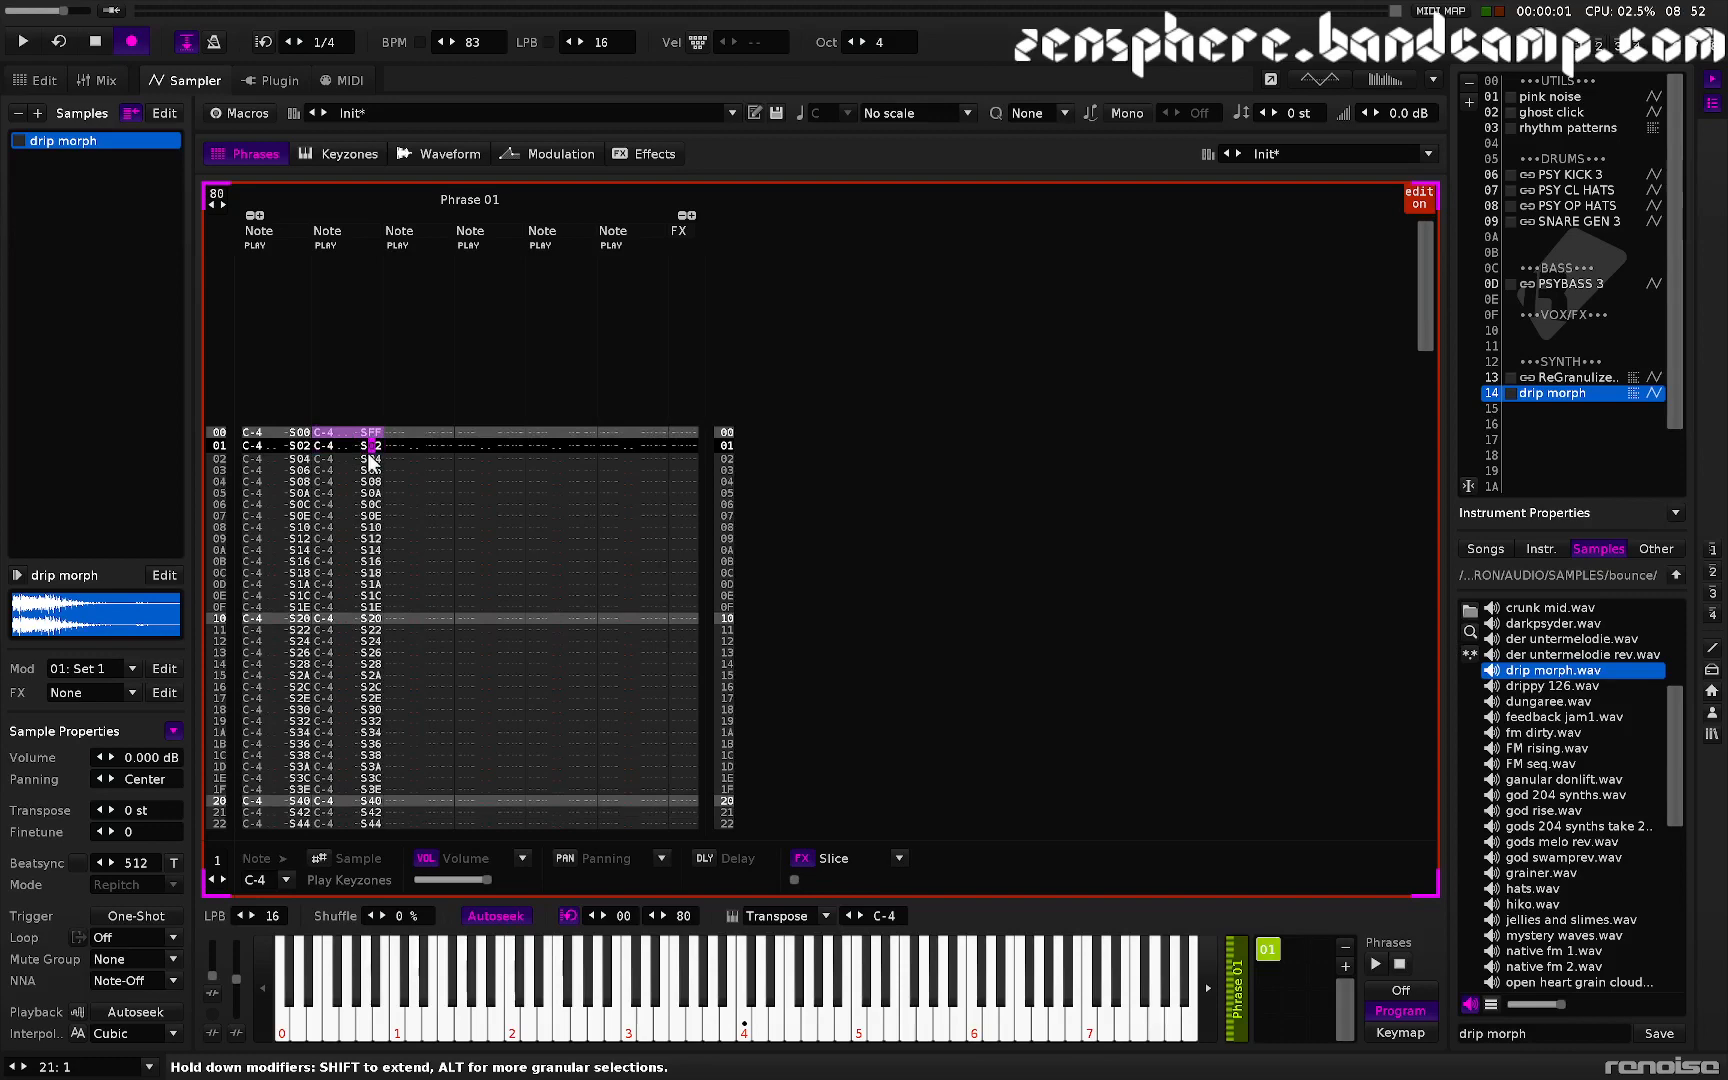
key(End)
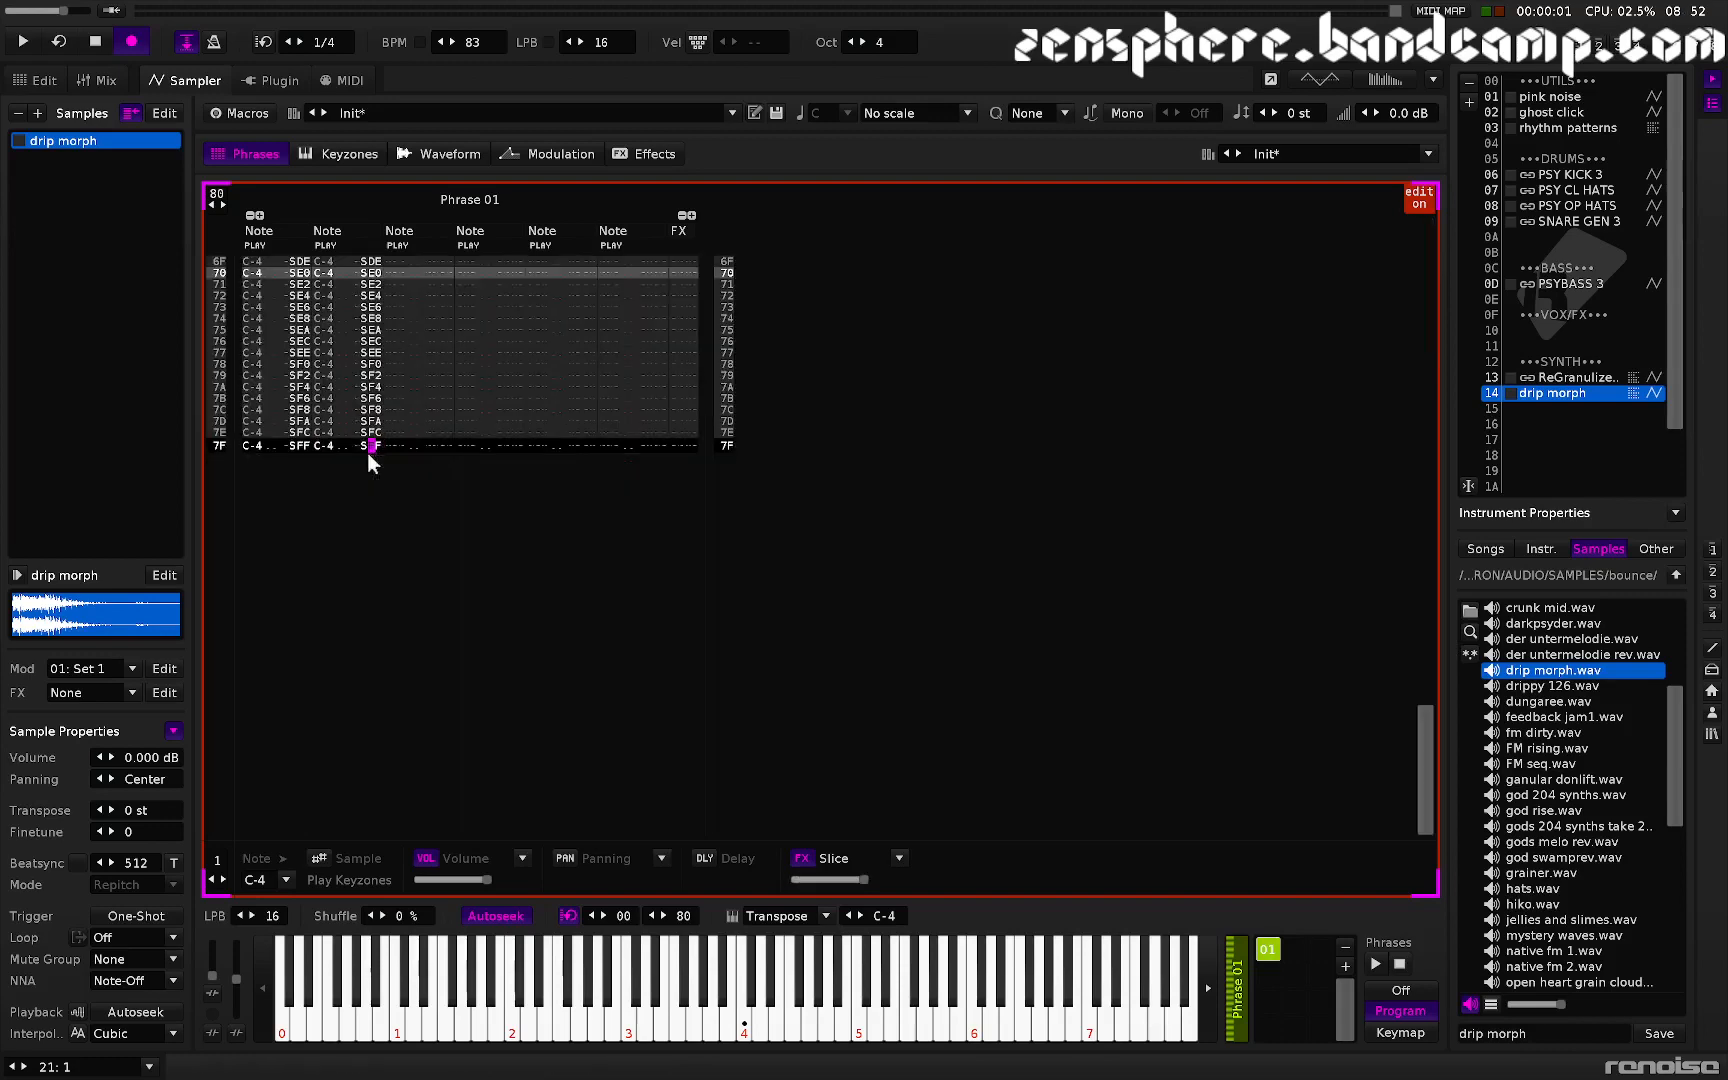
key(Home)
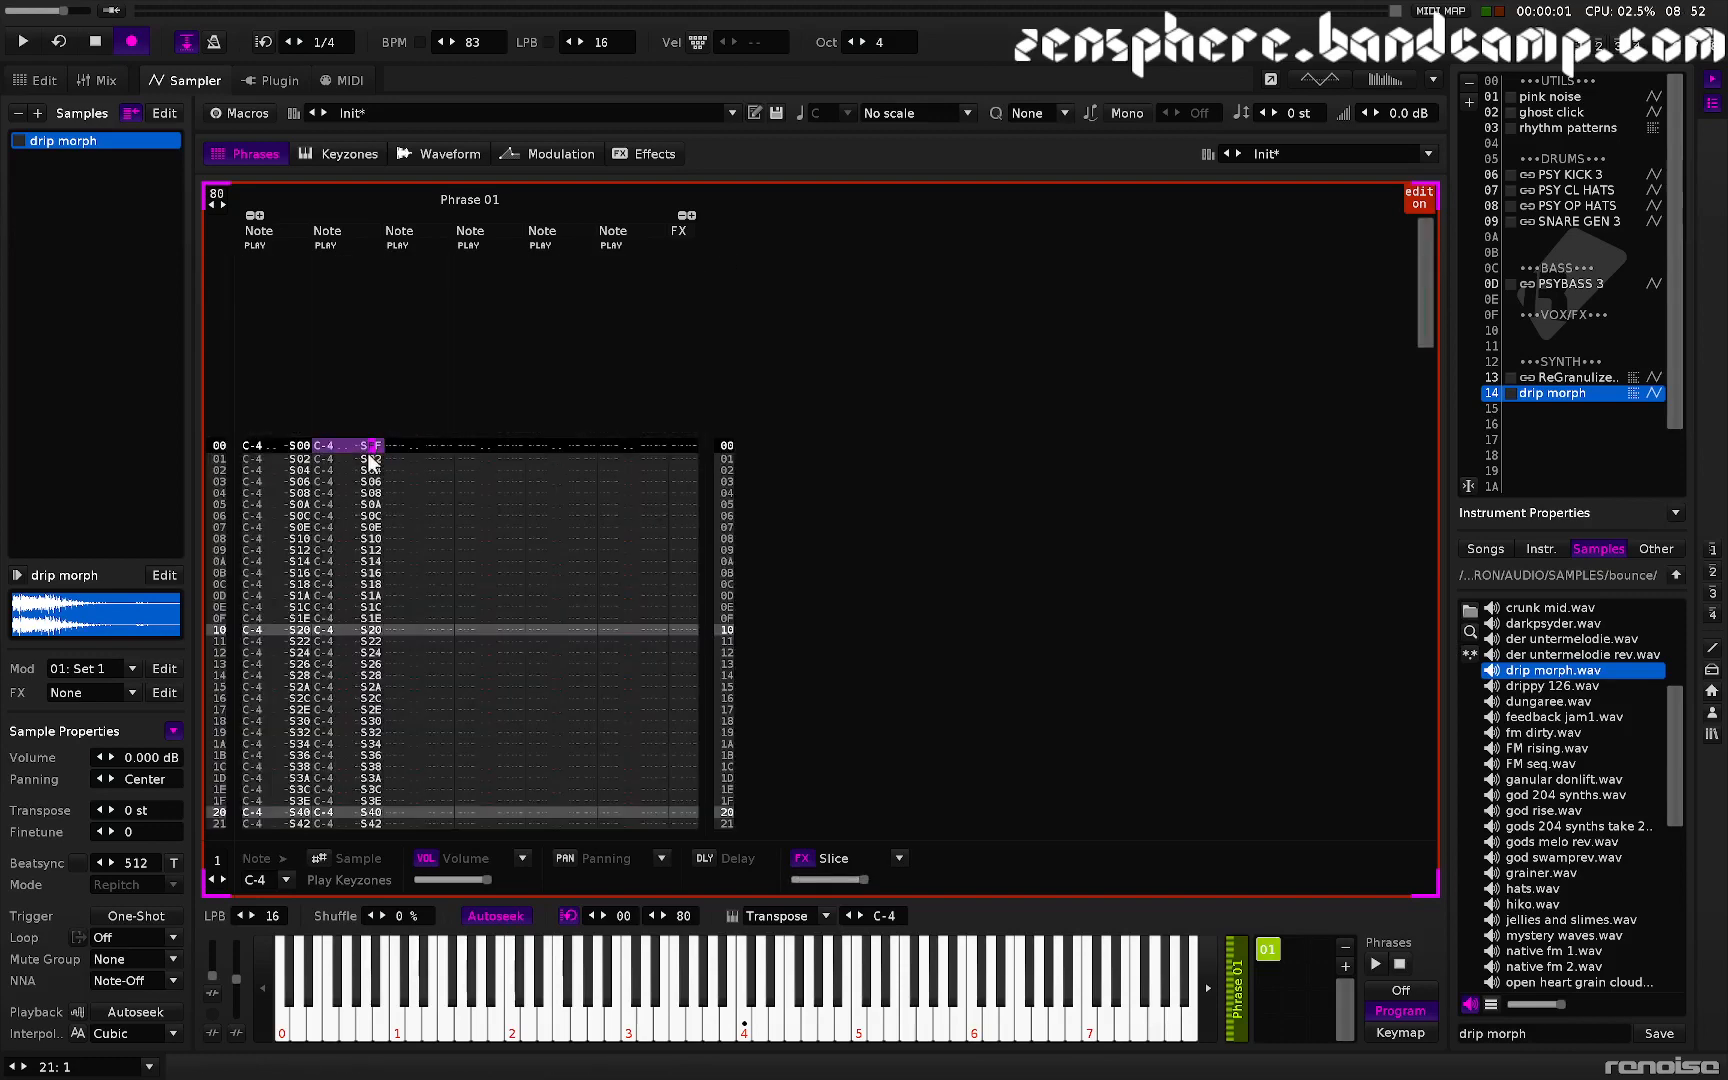
key(shift+End)
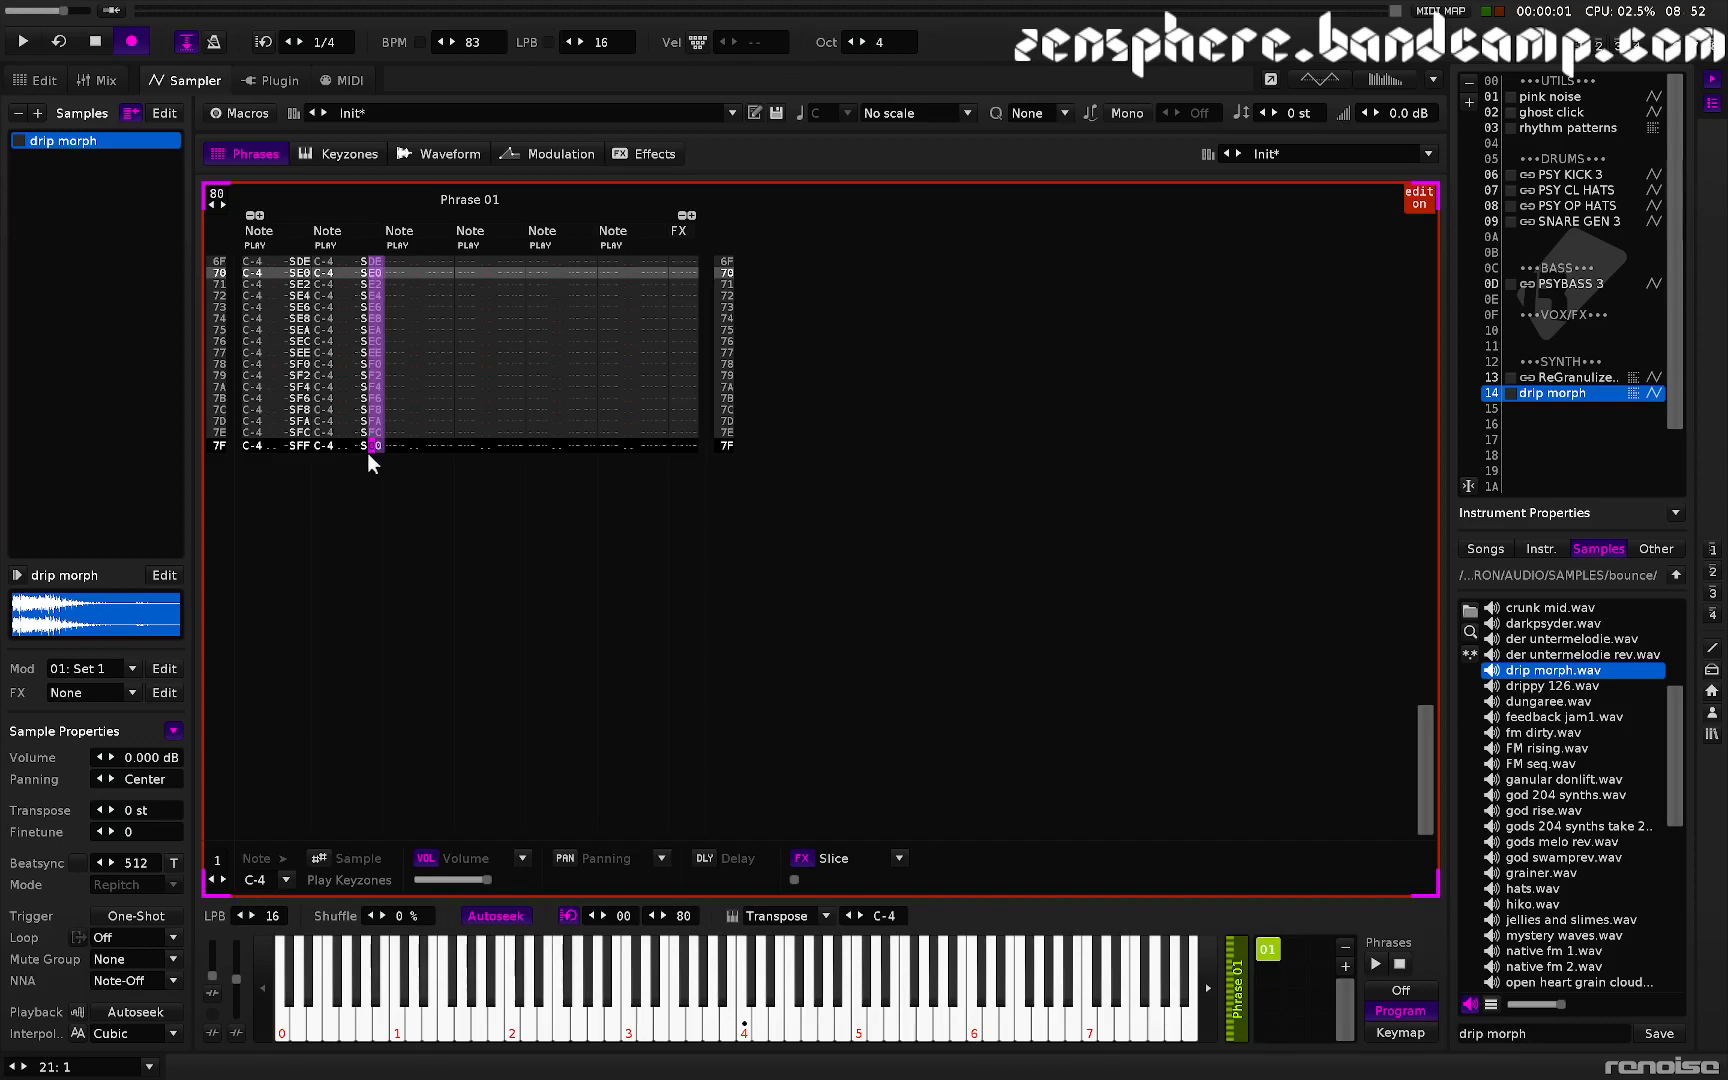
key(ctrl+i)
- Audition the phrase from the waveform view and set the tempo to 160 BPM
key(F5)
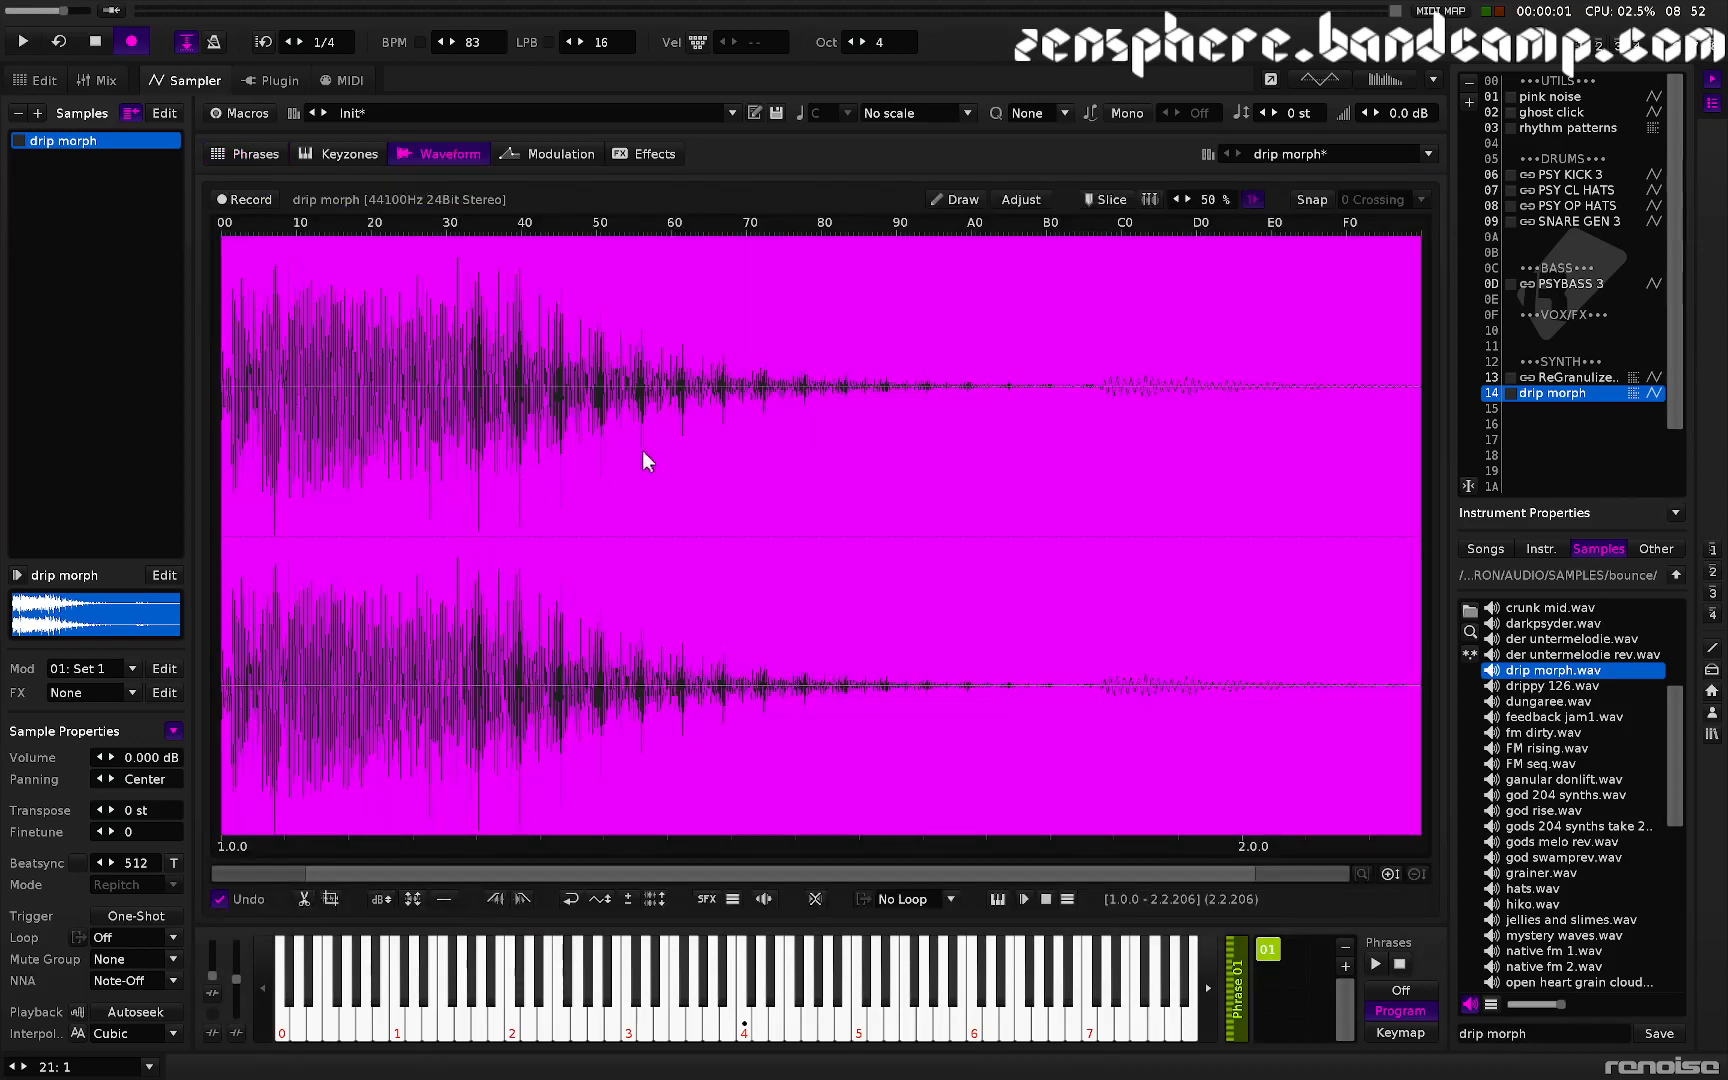
key(z)
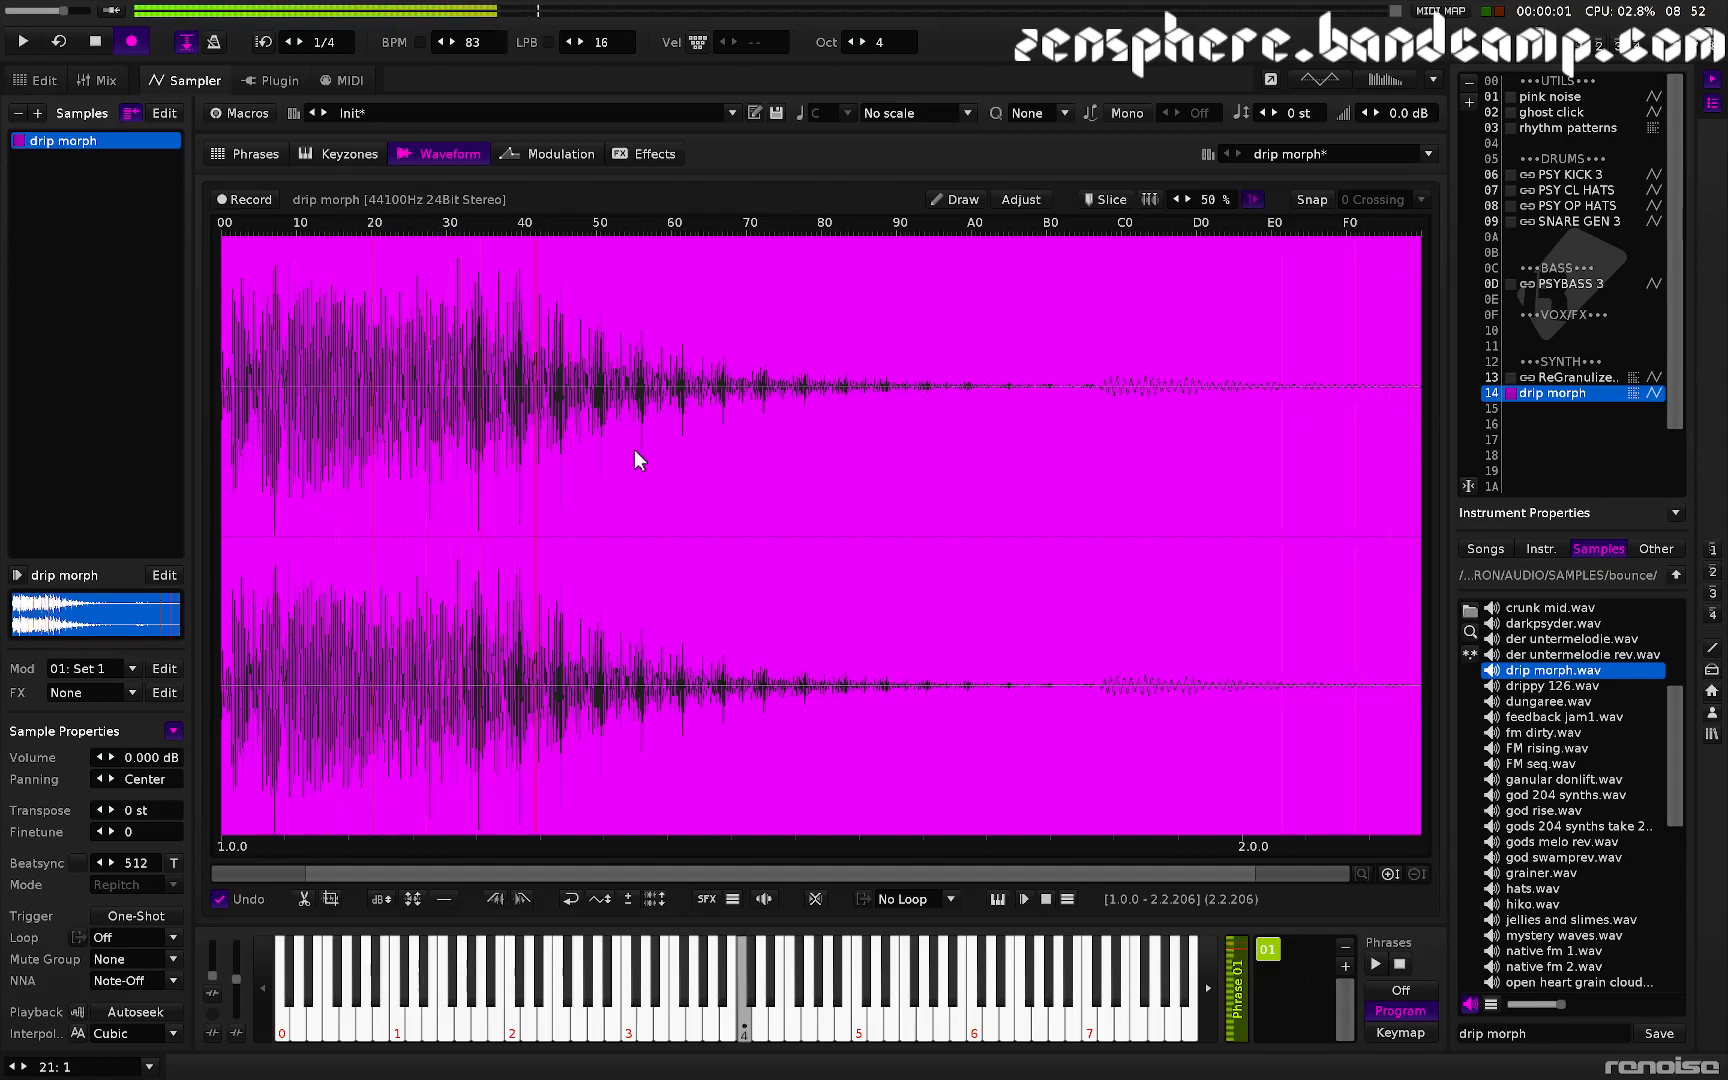
click(707, 481)
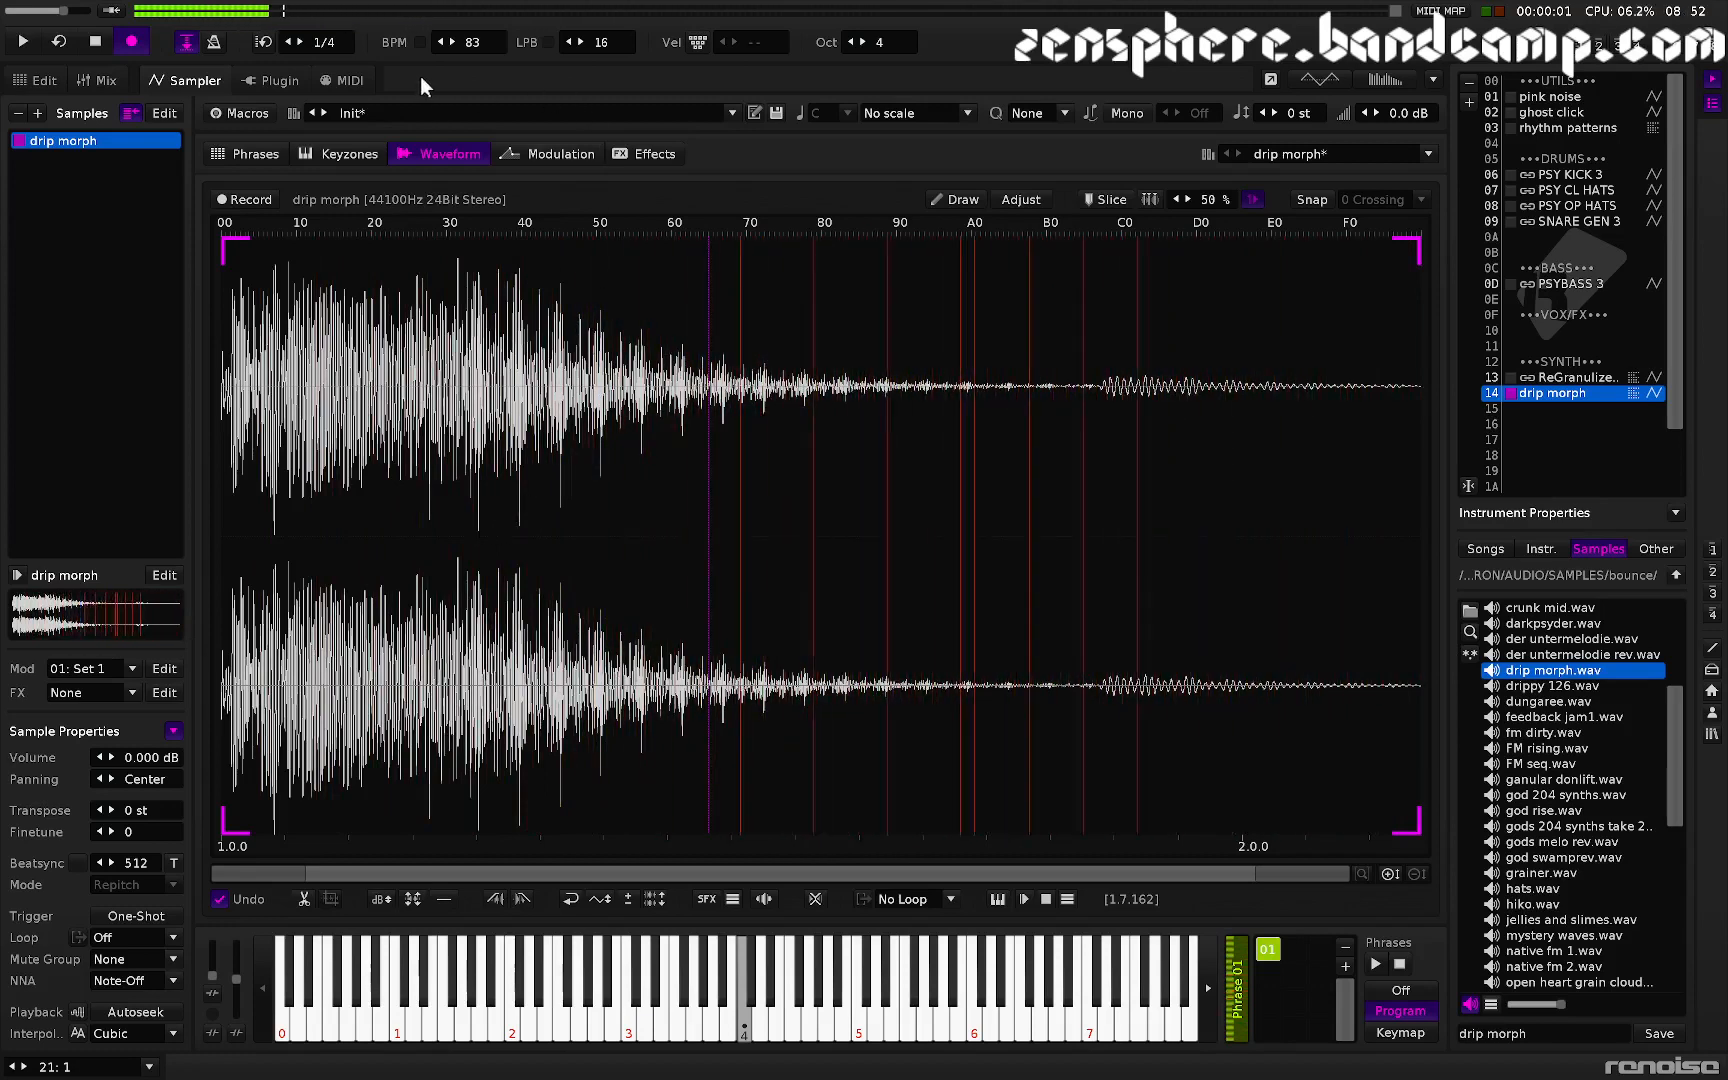
drag(476, 46, 476, 106)
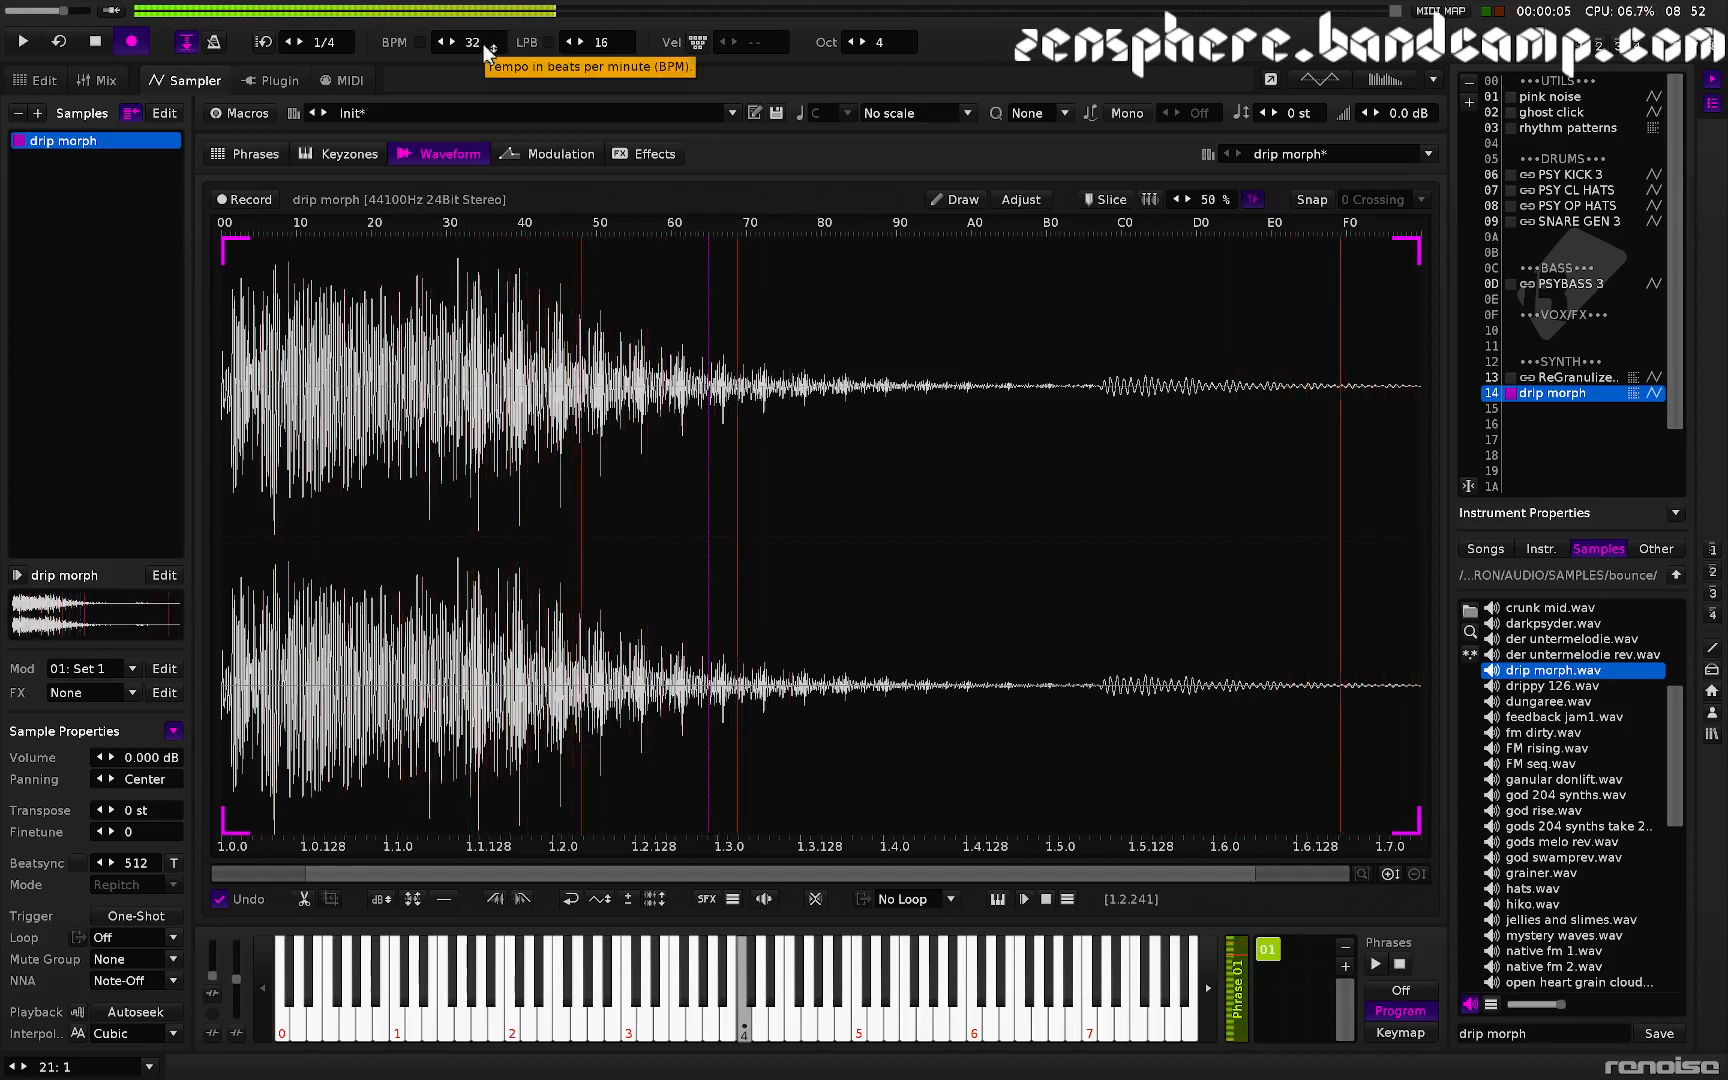
mouse_move(481, 43)
mouse_down()
mouse_move(481, 1)
mouse_move(483, 45)
mouse_up()
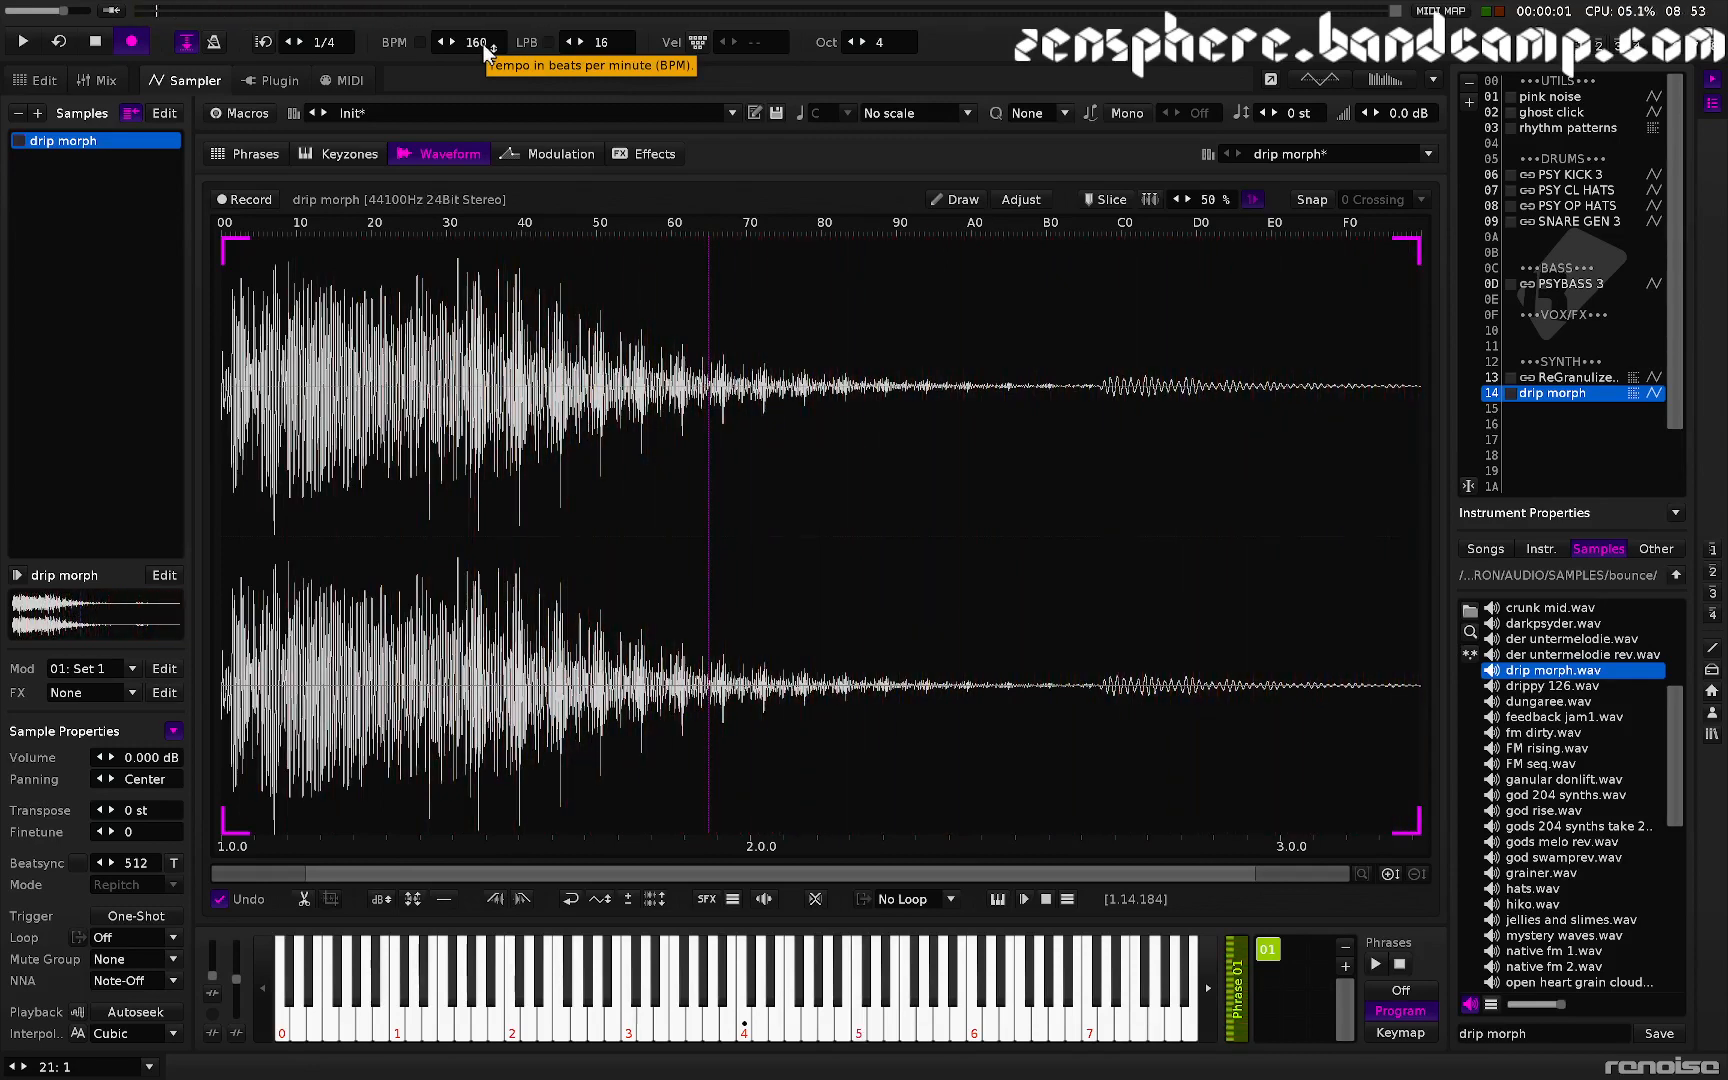
- Load drippy 126.wav into the instrument, normalize the whole sample and audition it
click(253, 150)
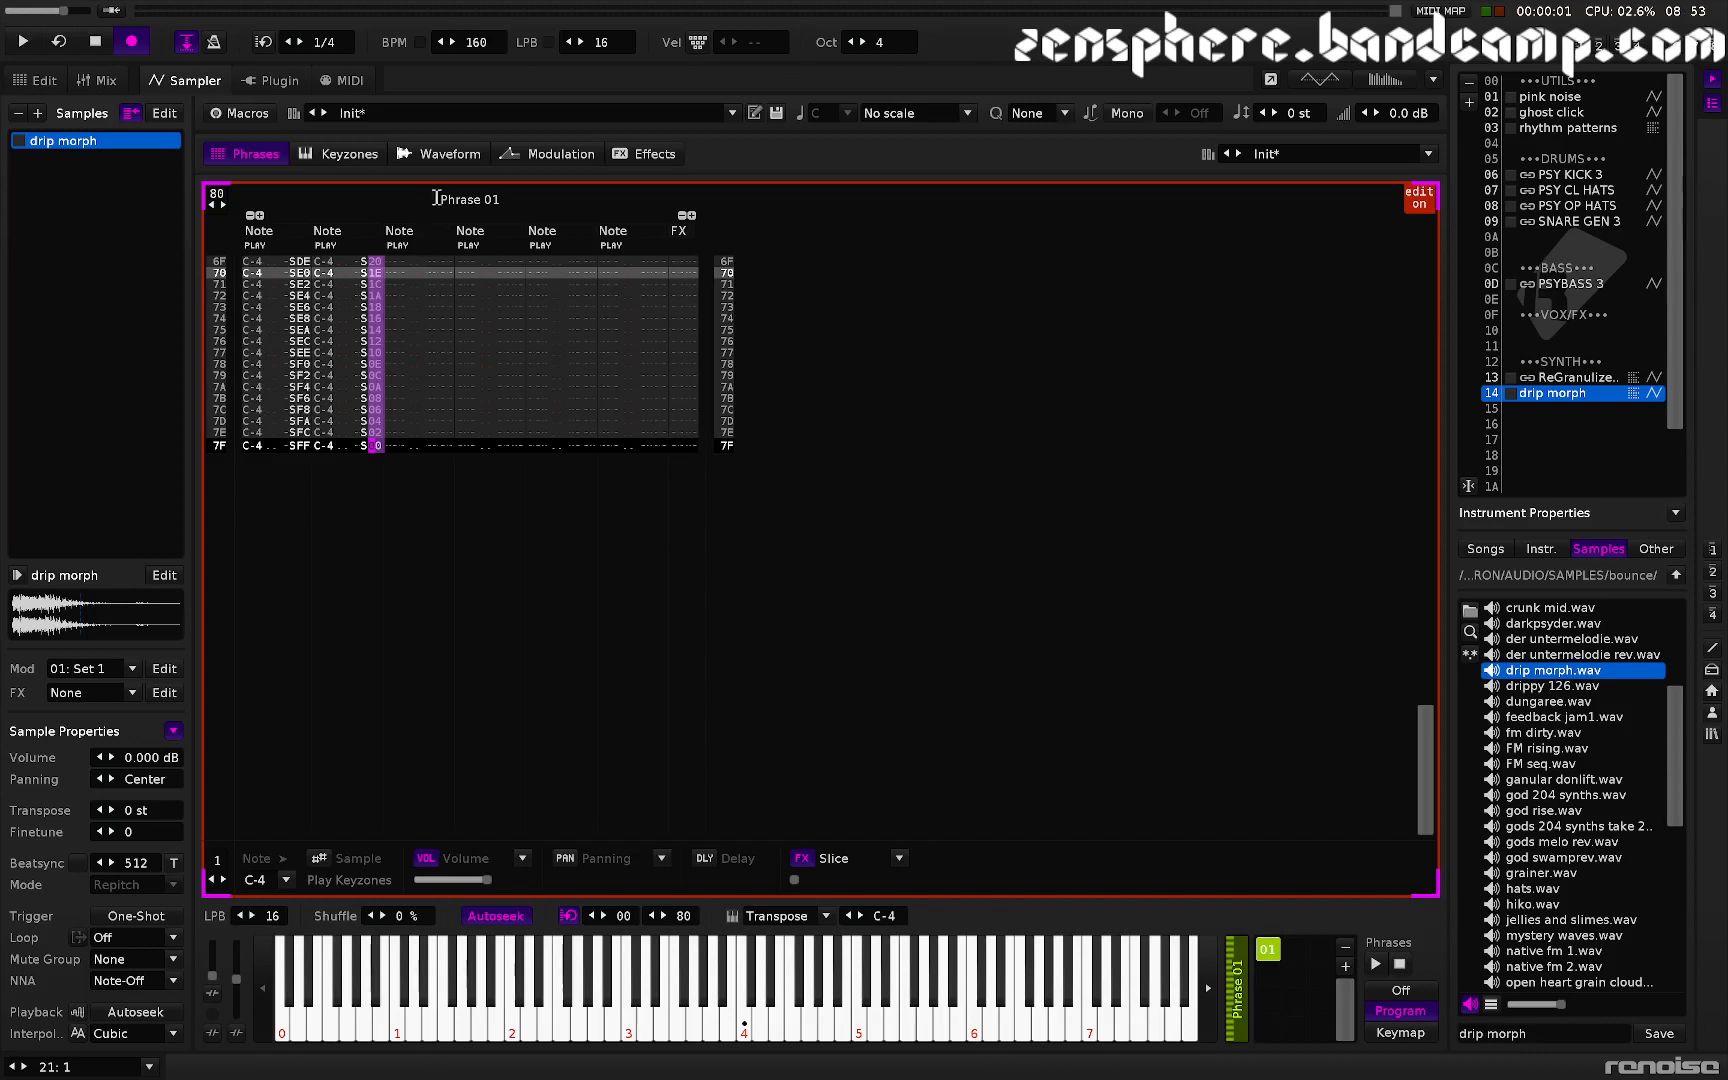
click(446, 155)
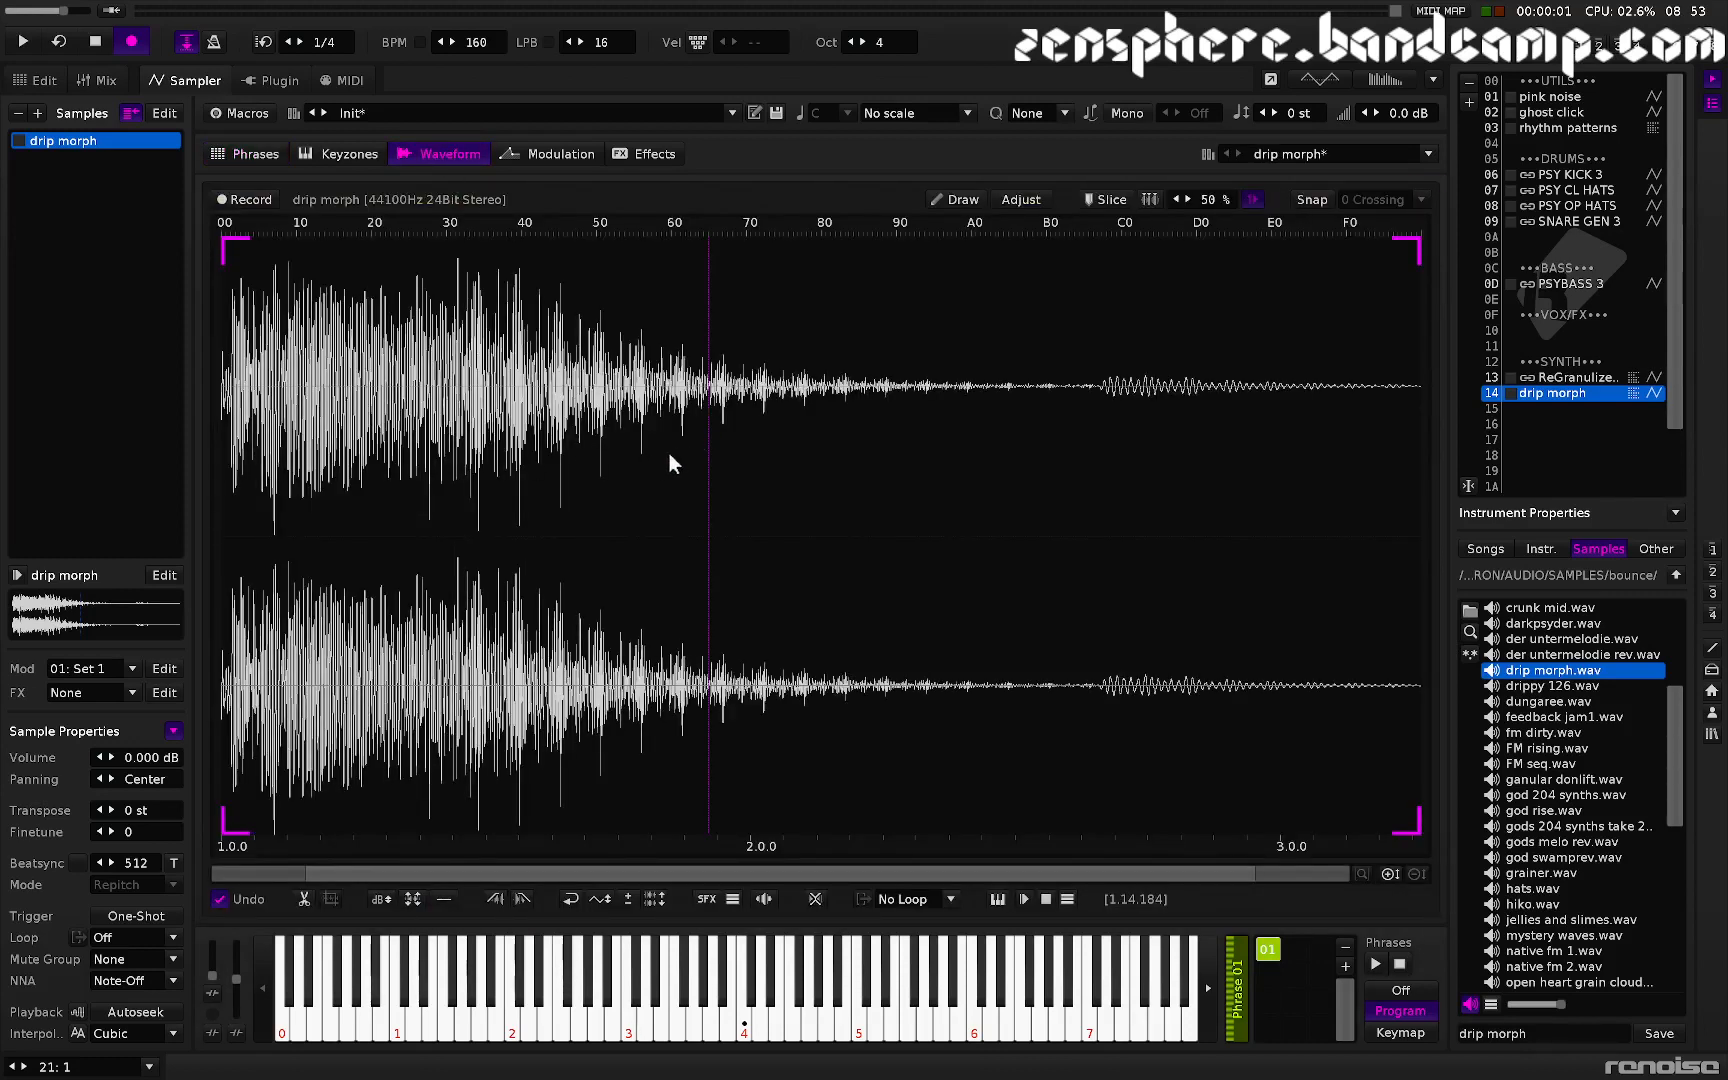
double_click(1530, 688)
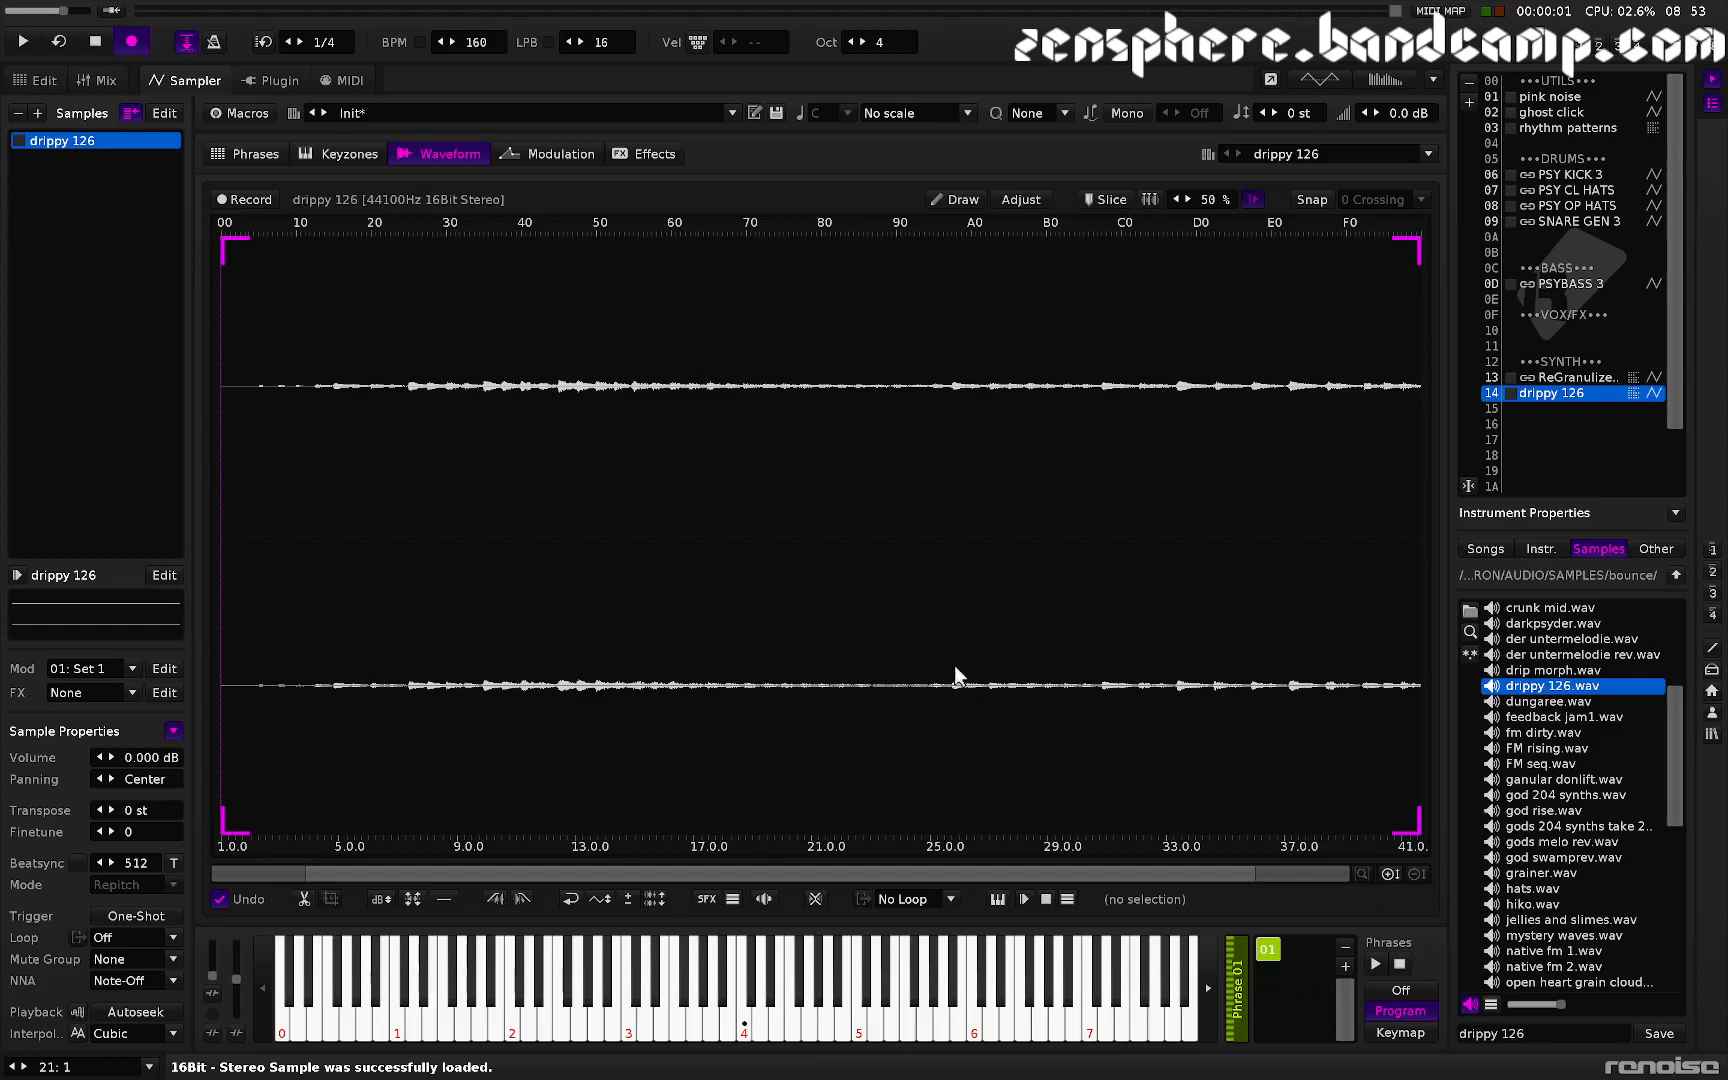
key(ctrl+a)
key(ctrl+m)
key(z)
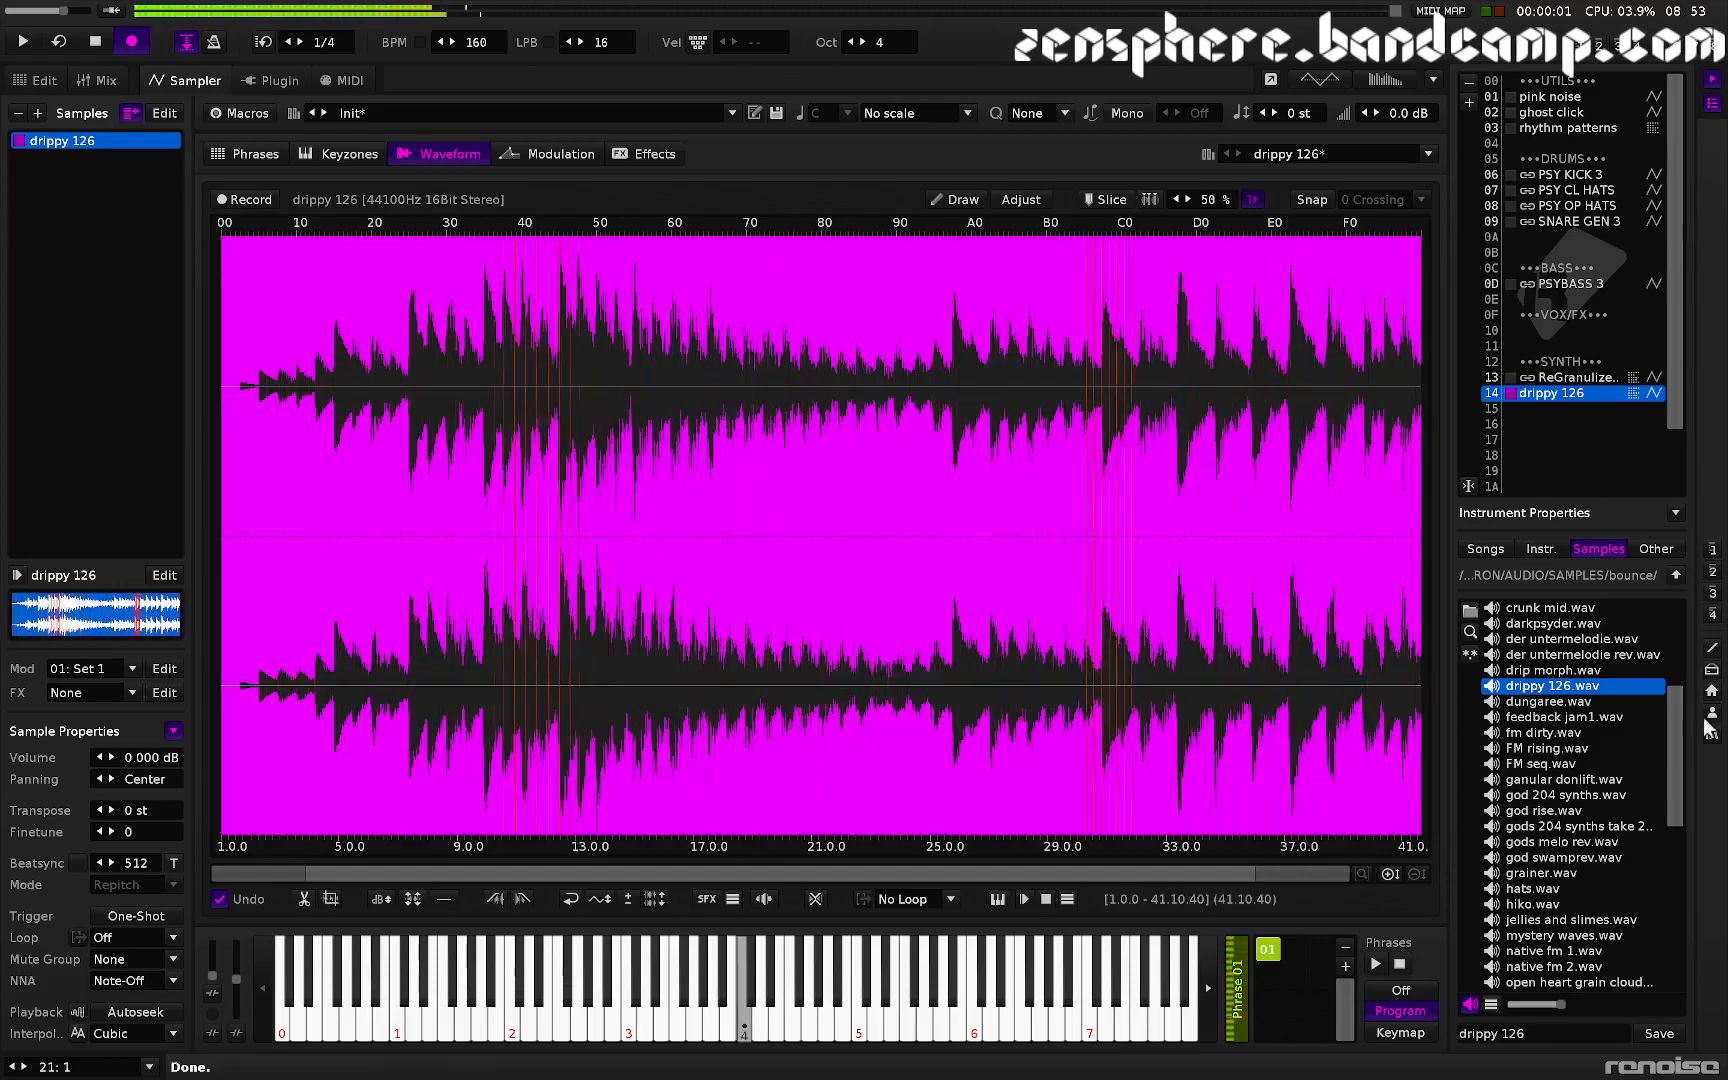
- Load dungaree.wav into the instrument, normalize the whole sample and audition it
double_click(1544, 703)
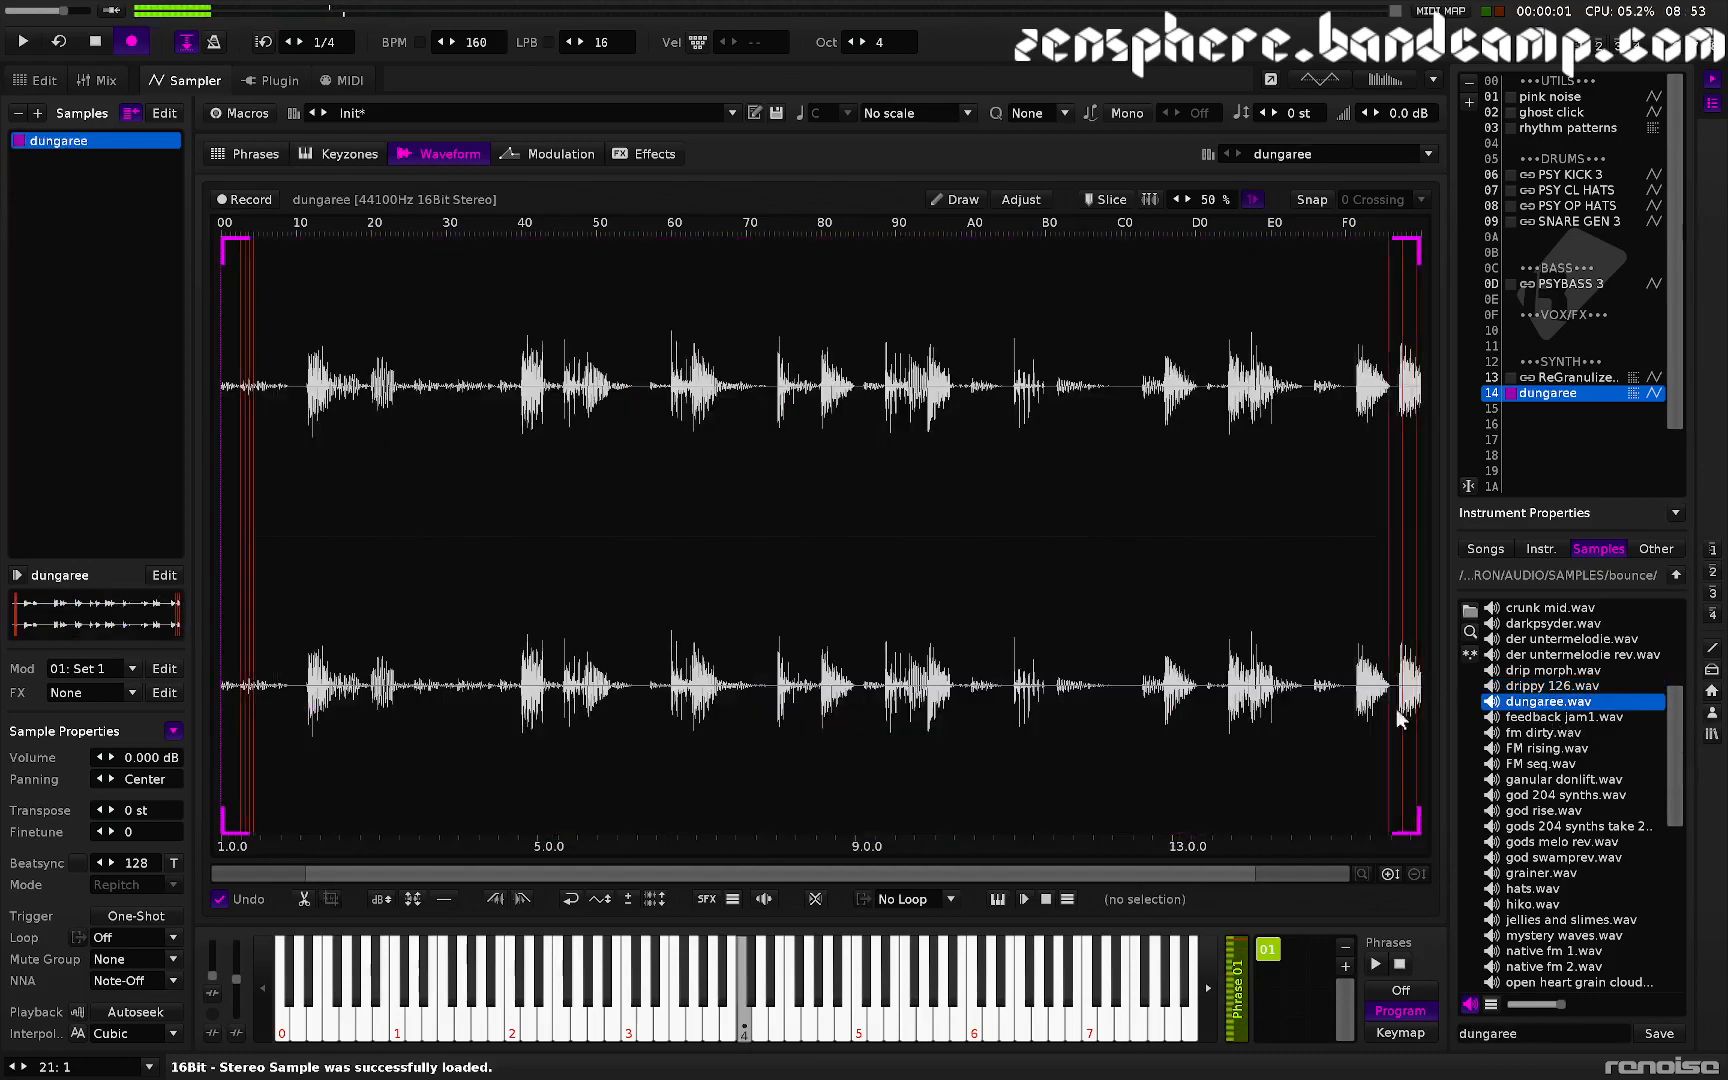
key(ctrl+a)
key(ctrl+m)
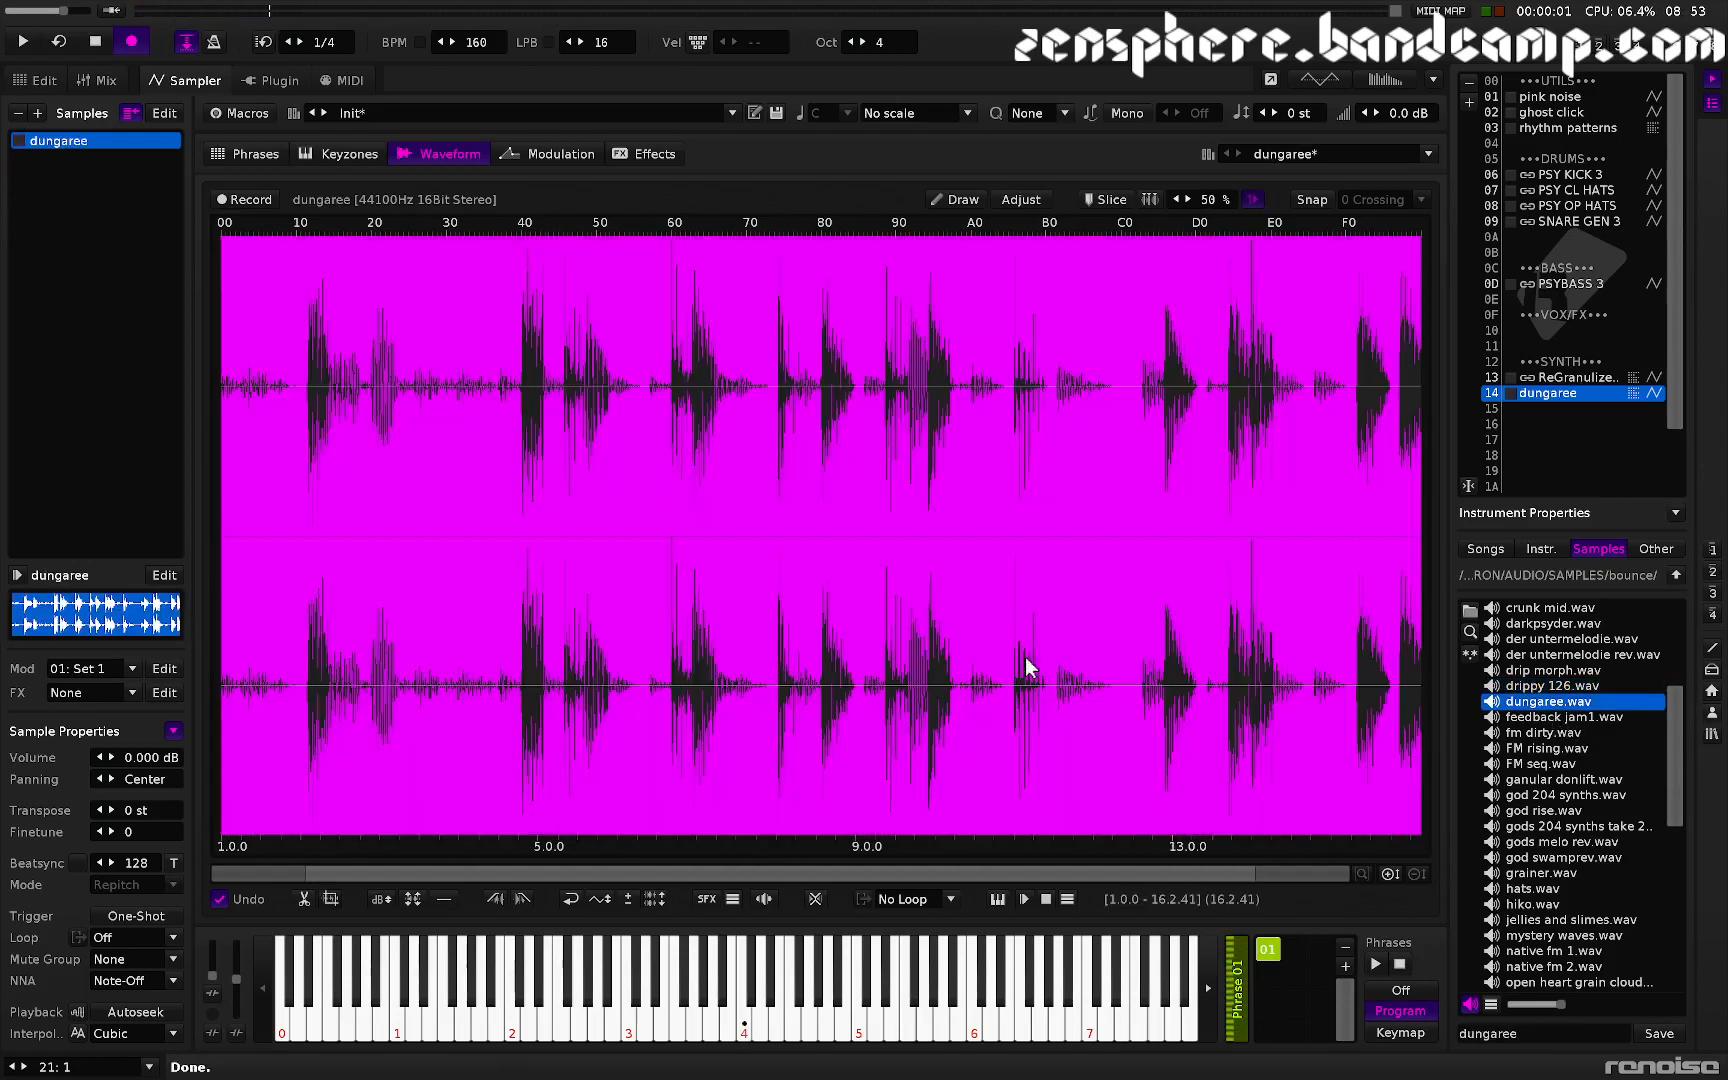
key(z)
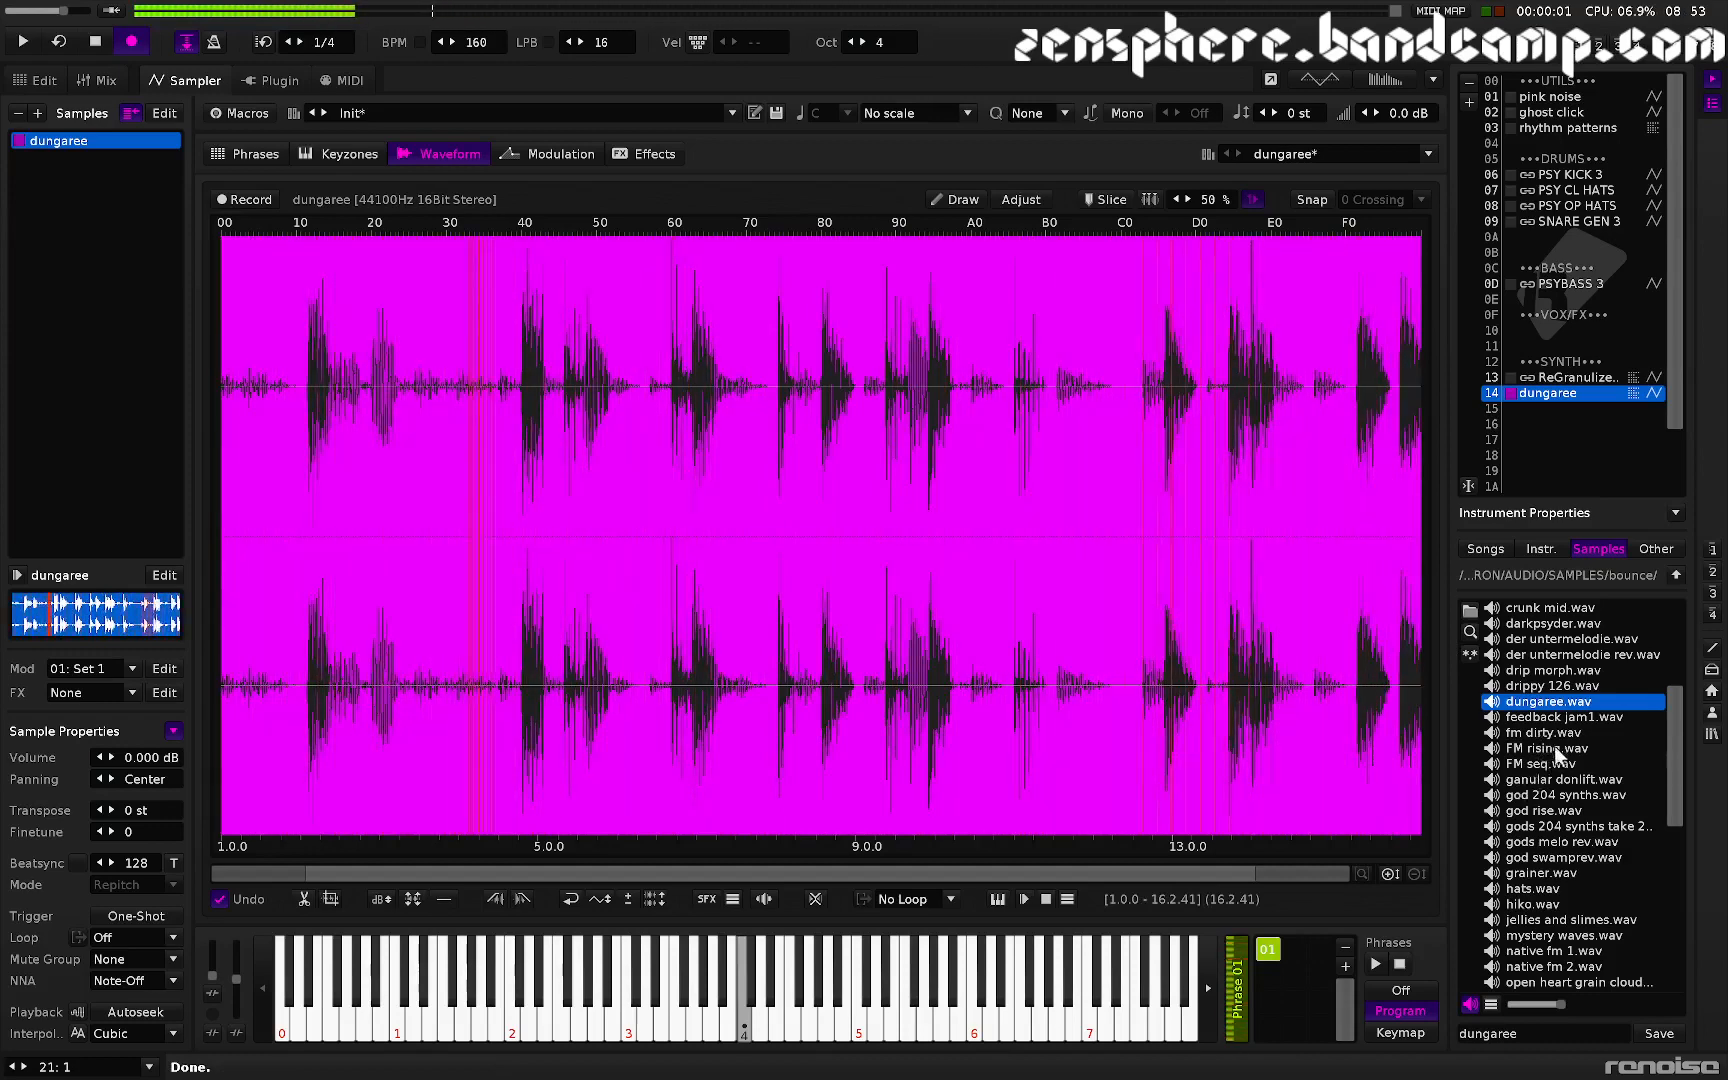
- Load FM rising.wav into the instrument and normalize it
double_click(1515, 750)
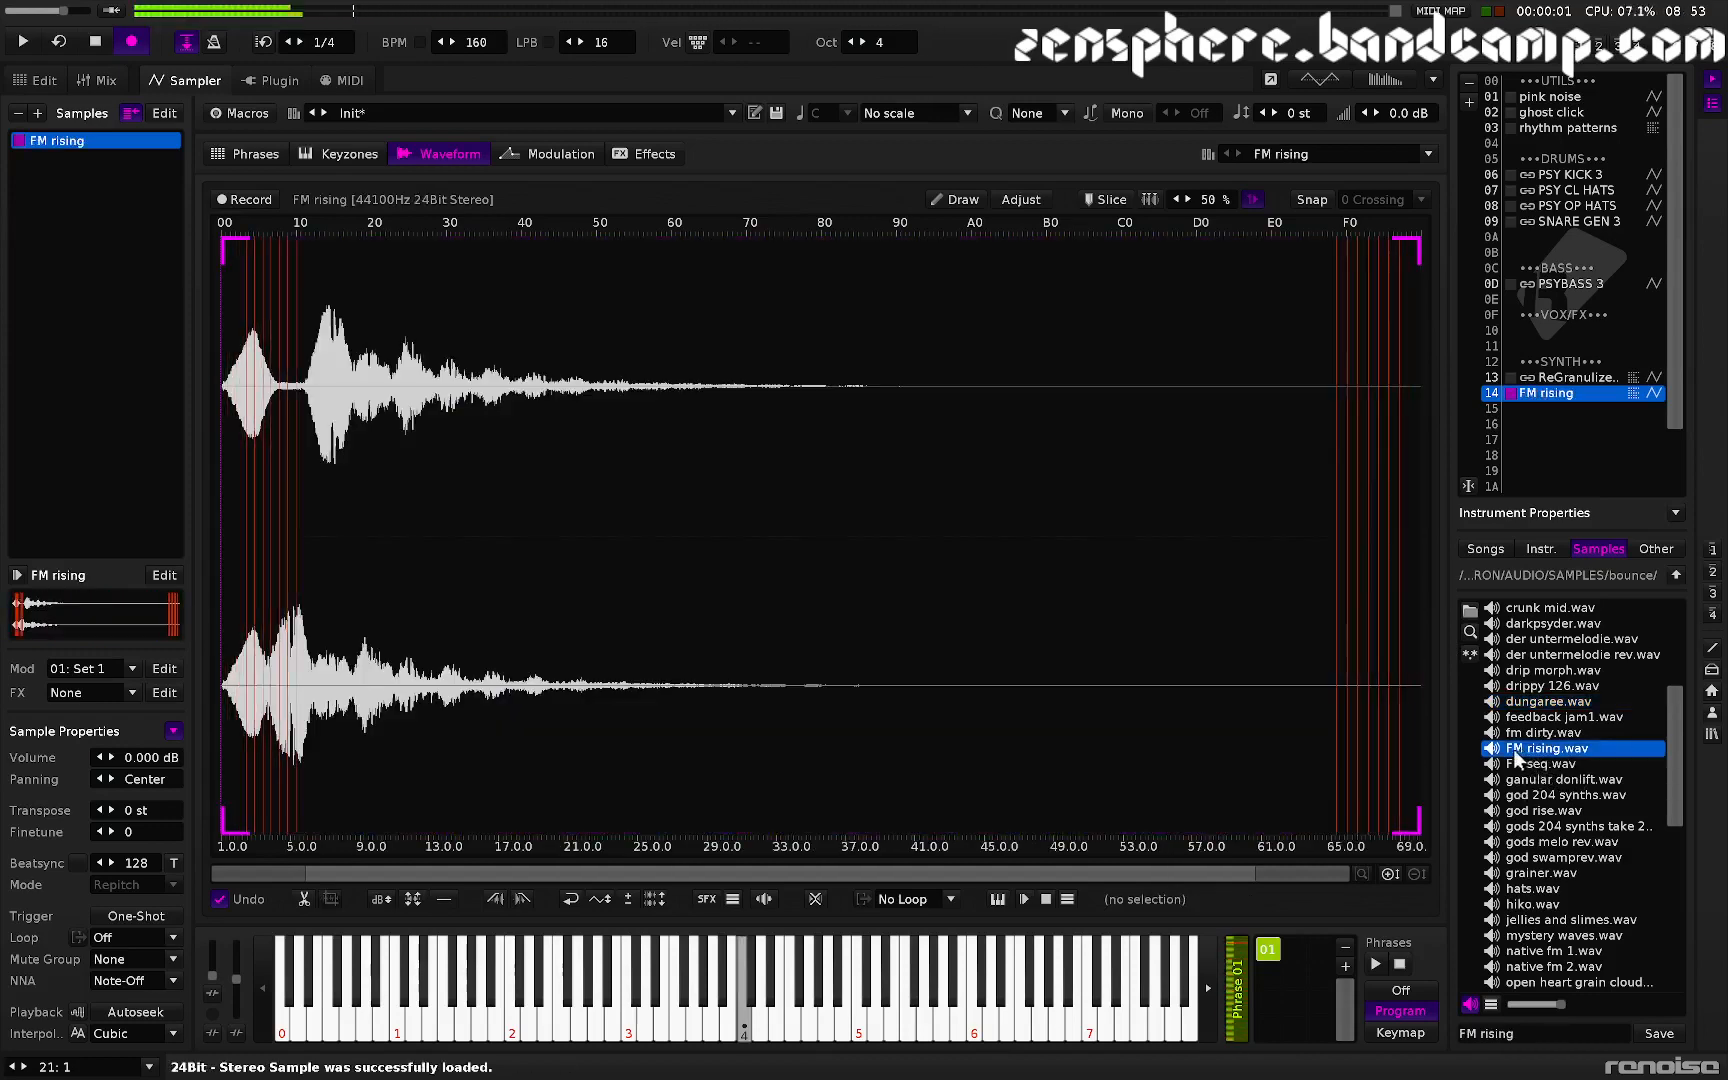
key(ctrl+m)
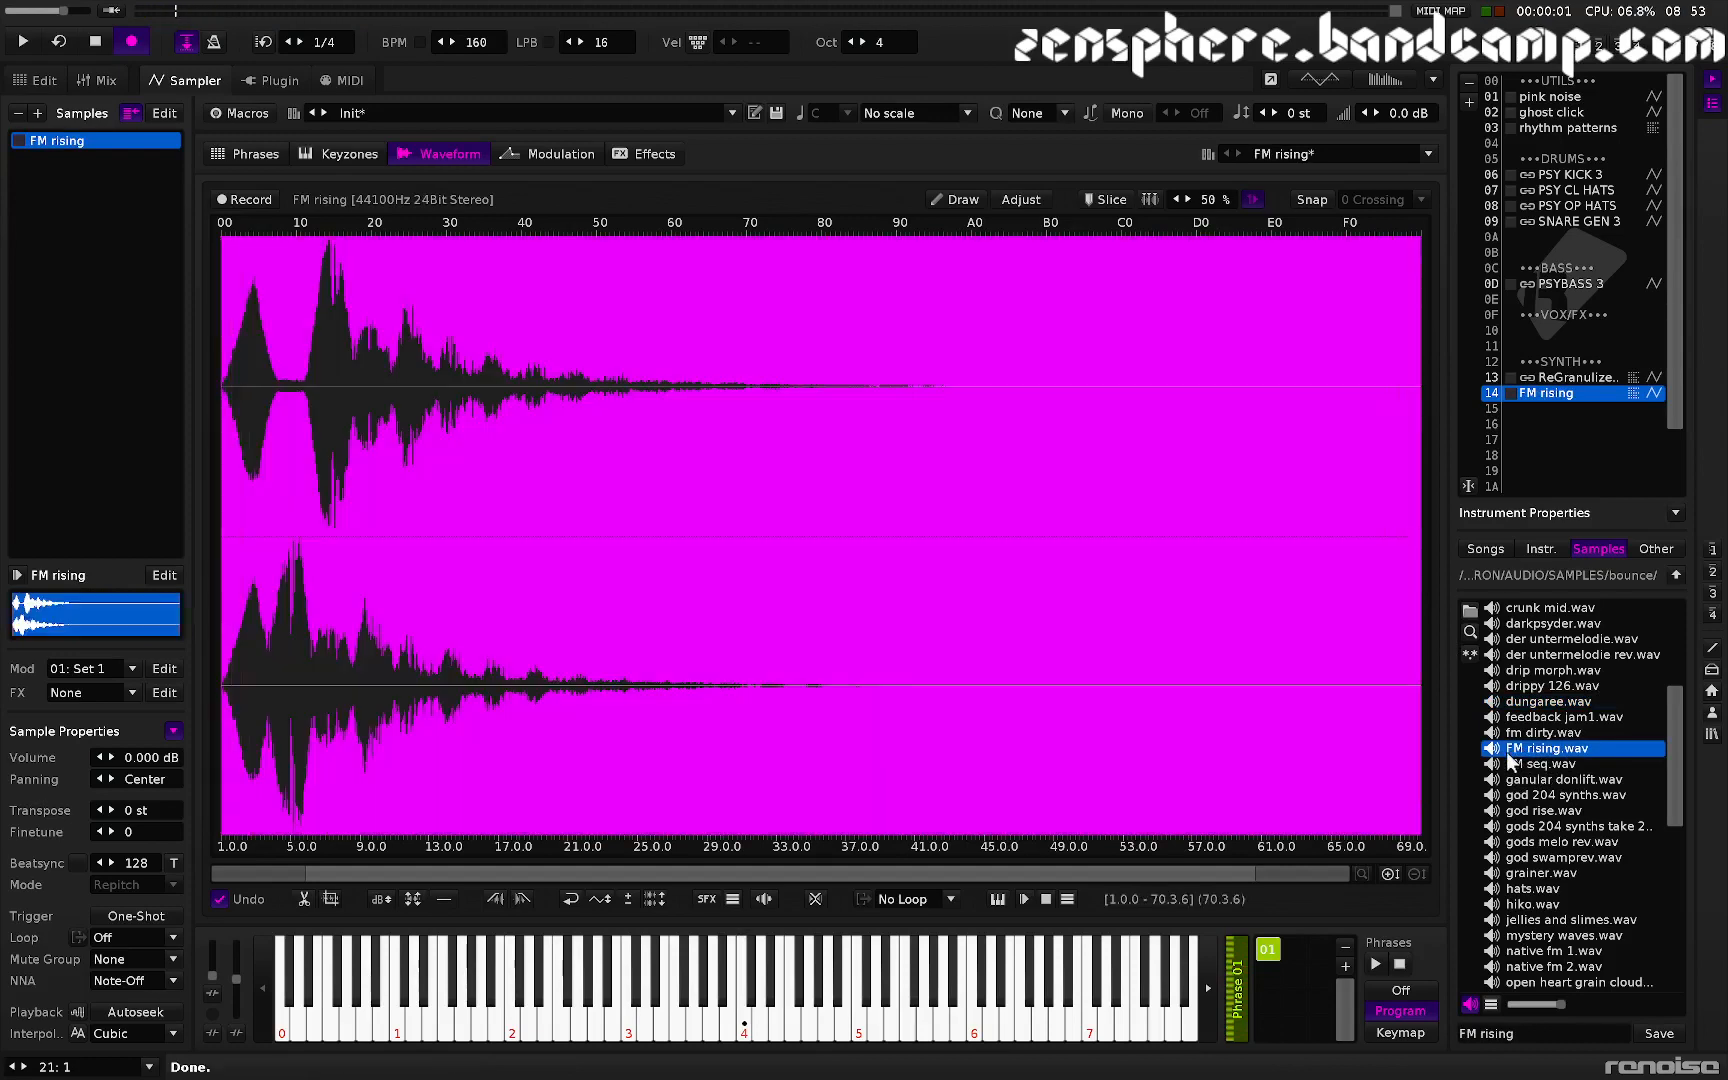
- Set the volume AHDSR attack to about 1.4 ms and release to about 412 ms, auditioning the note
click(540, 153)
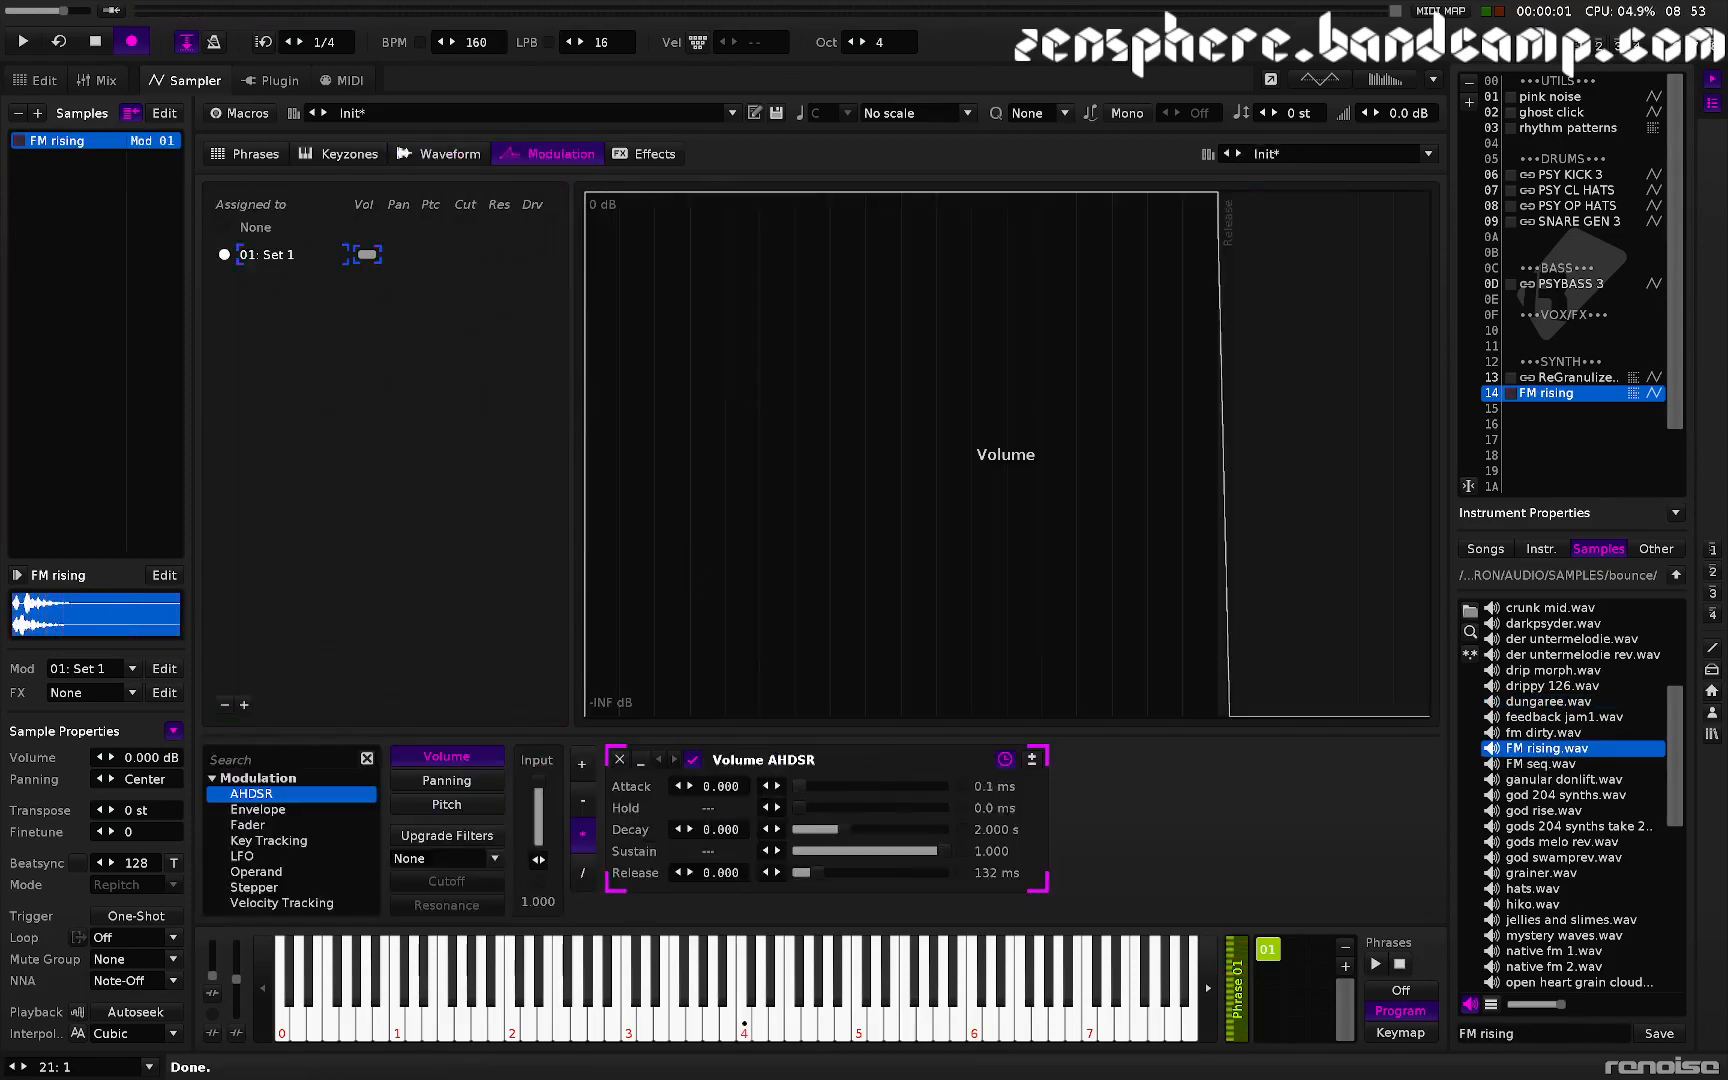
drag(799, 787, 802, 787)
key(z)
- Lower the tempo to 85 BPM and audition the sample in the waveform view
key(z)
drag(820, 872, 830, 872)
drag(477, 42, 477, 117)
key(z)
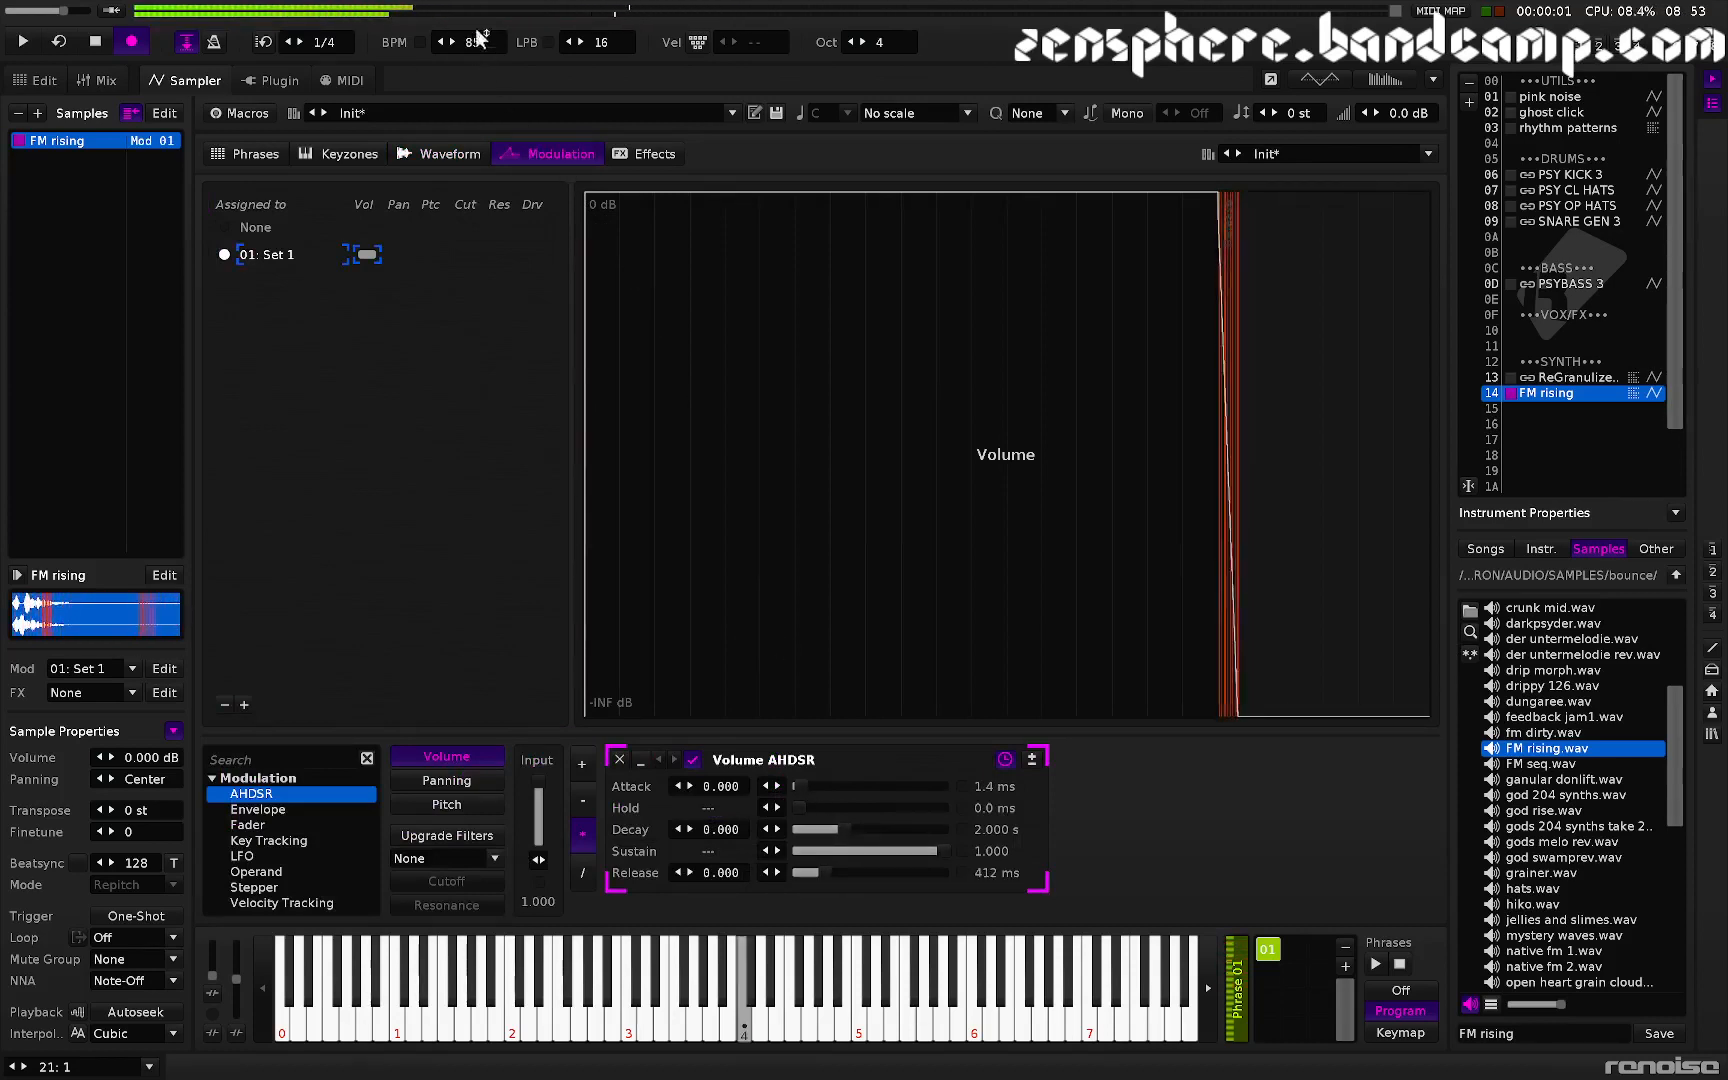
click(452, 156)
key(q)
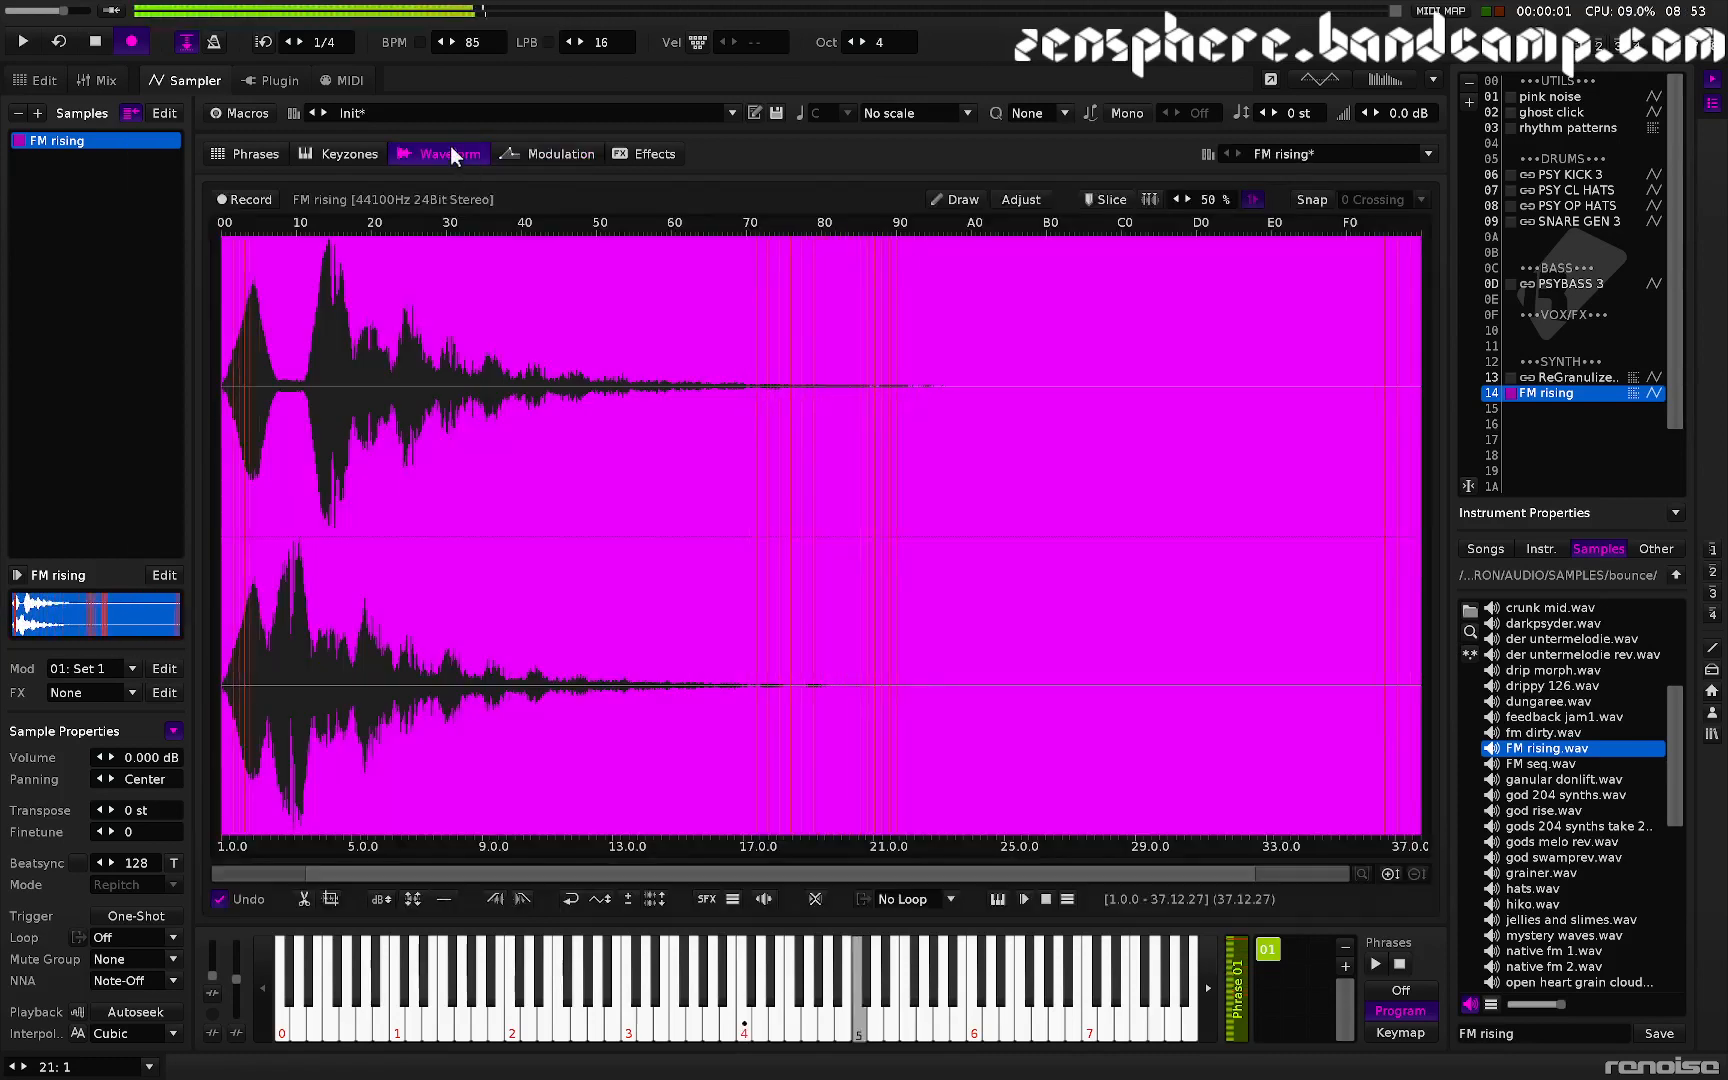
key(i)
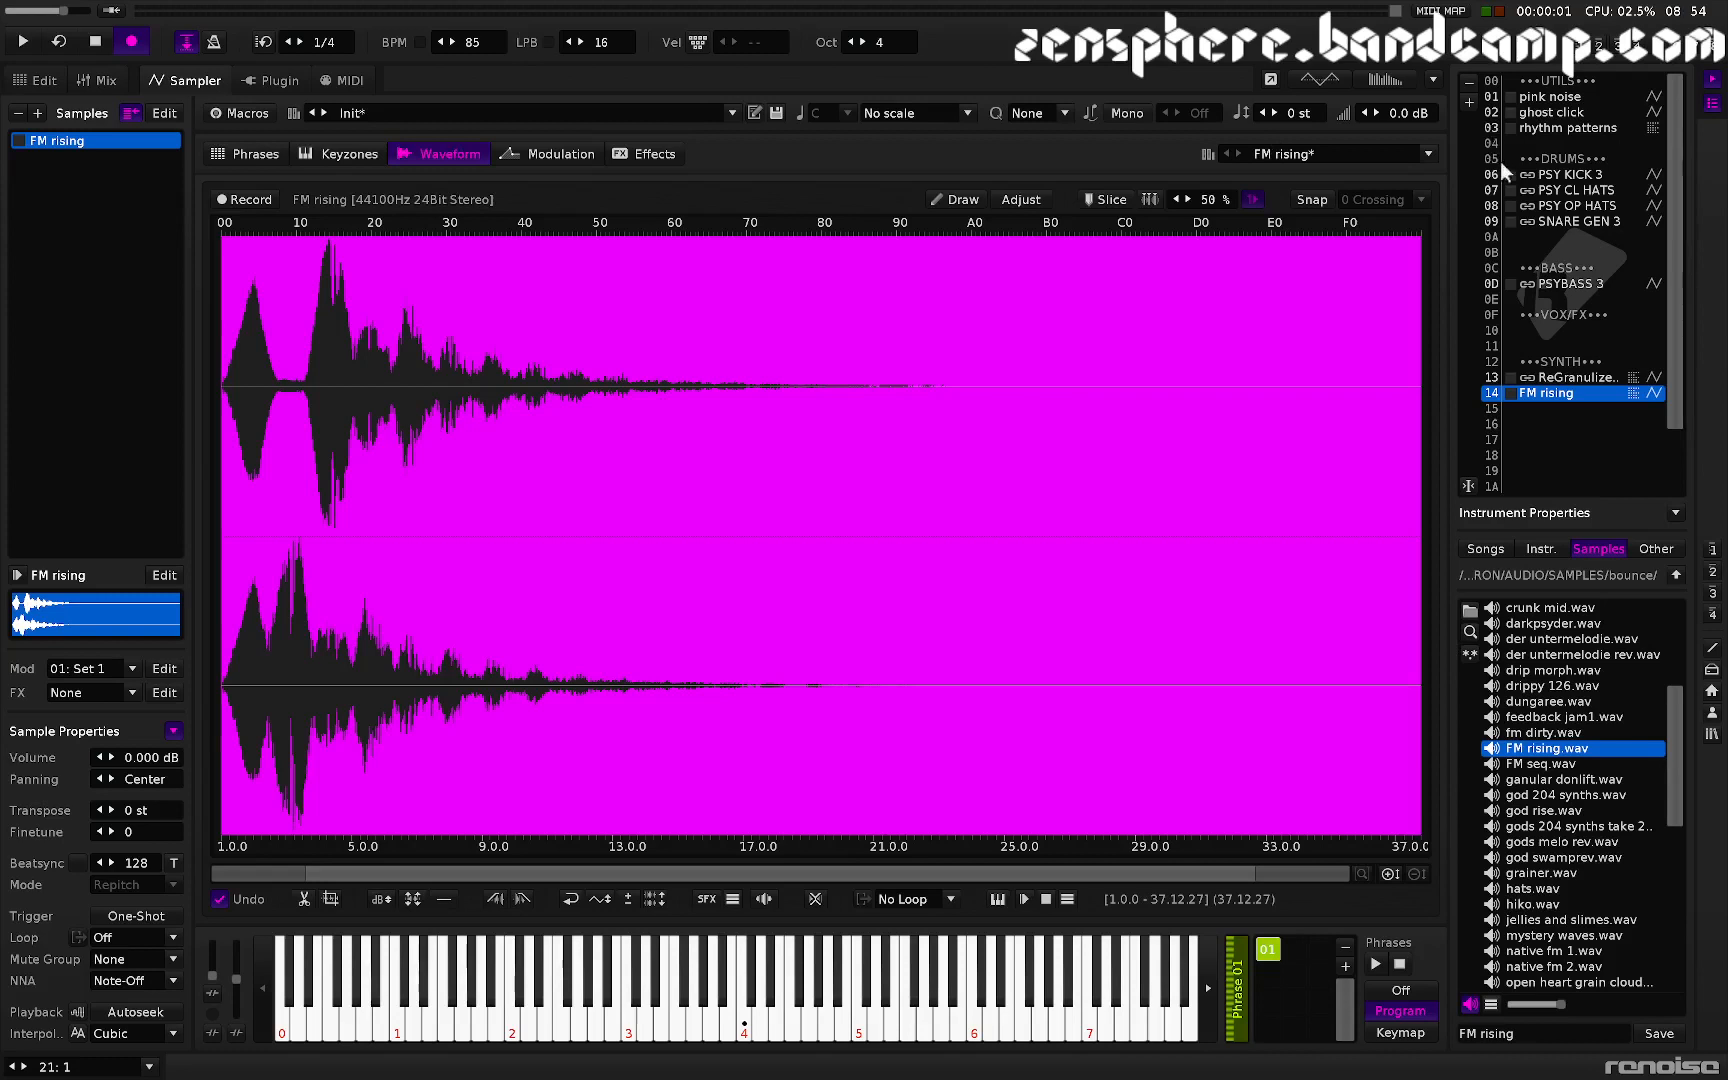
- Select the ReGranulizer instrument and examine its phrase and waveform, auditioning a note
click(1584, 378)
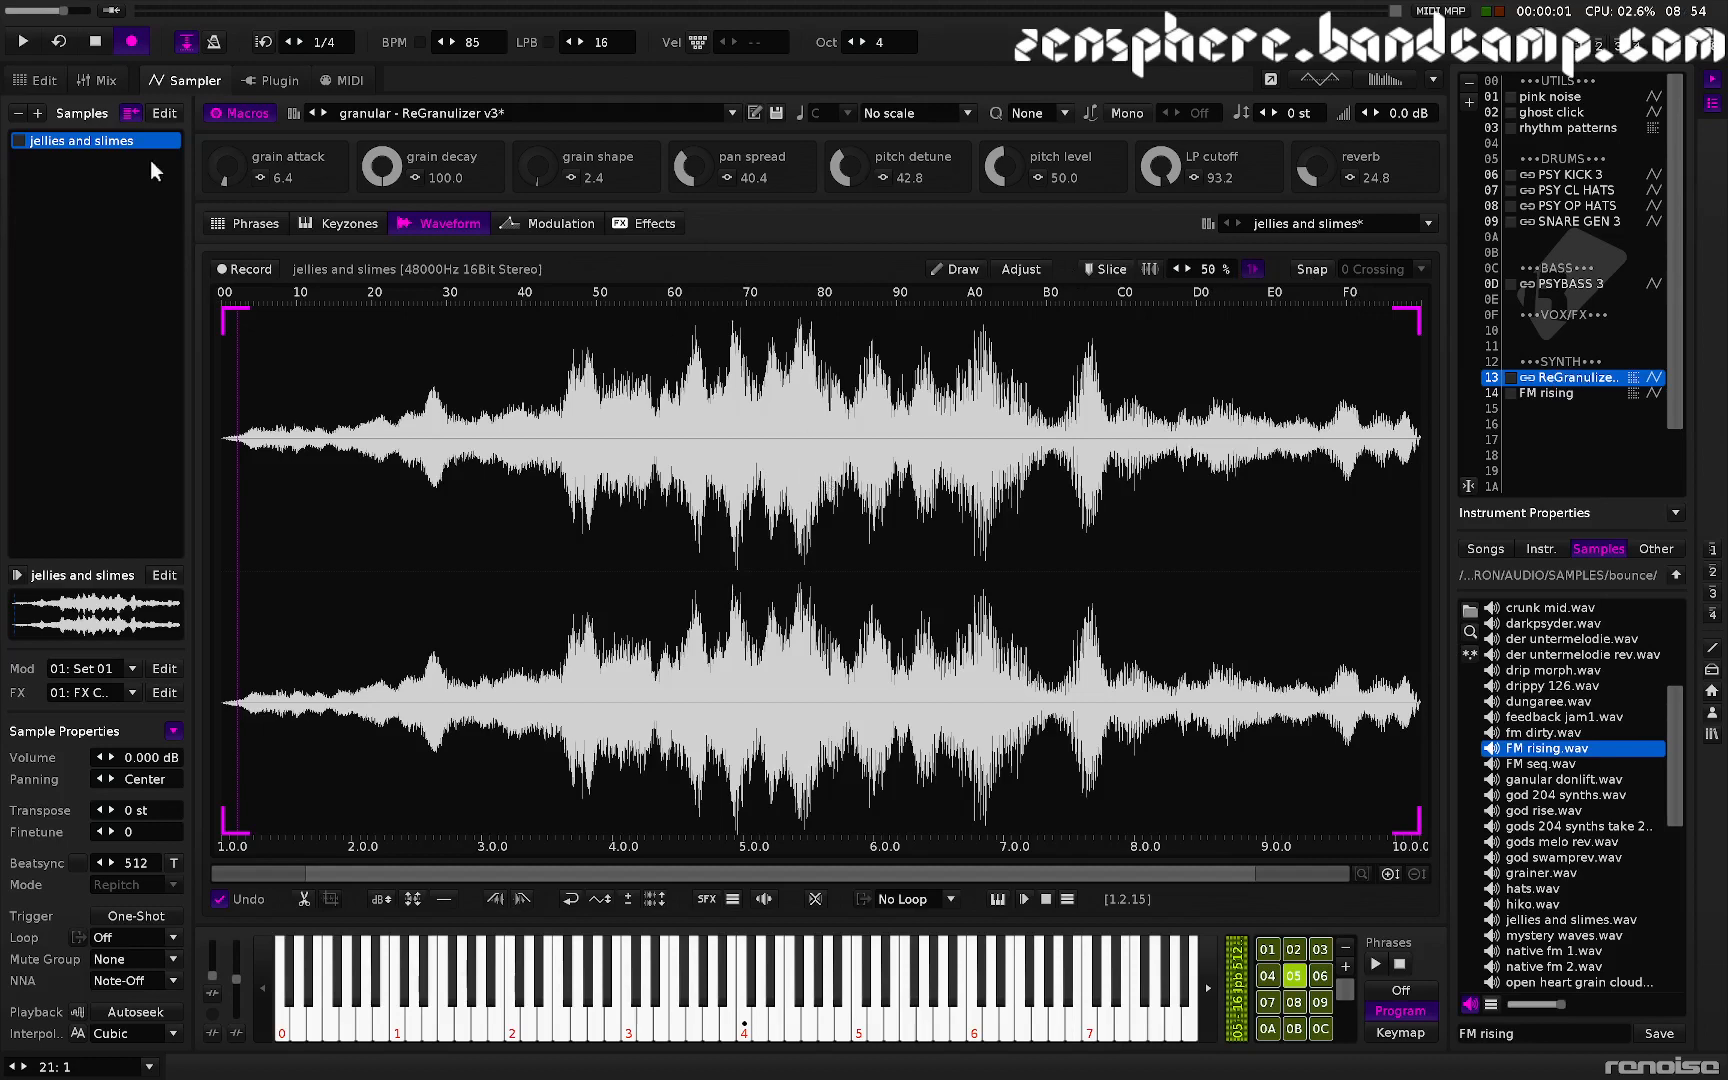
click(262, 222)
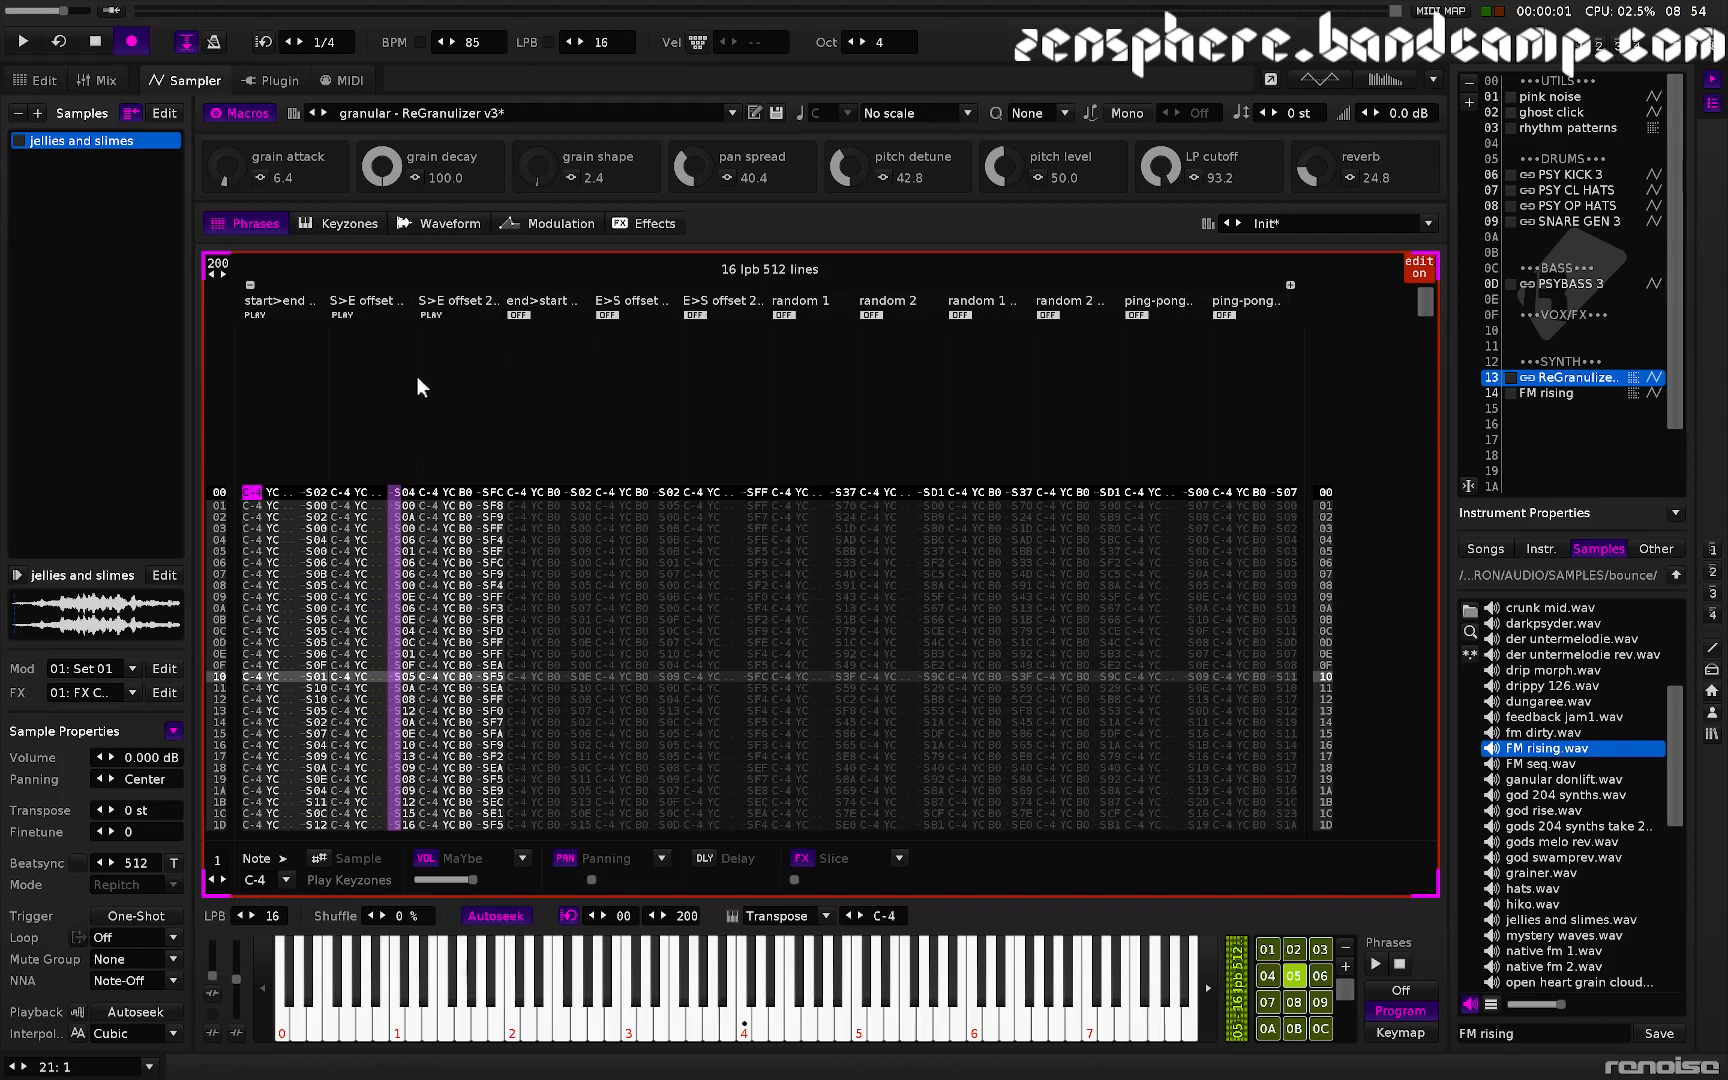
click(433, 221)
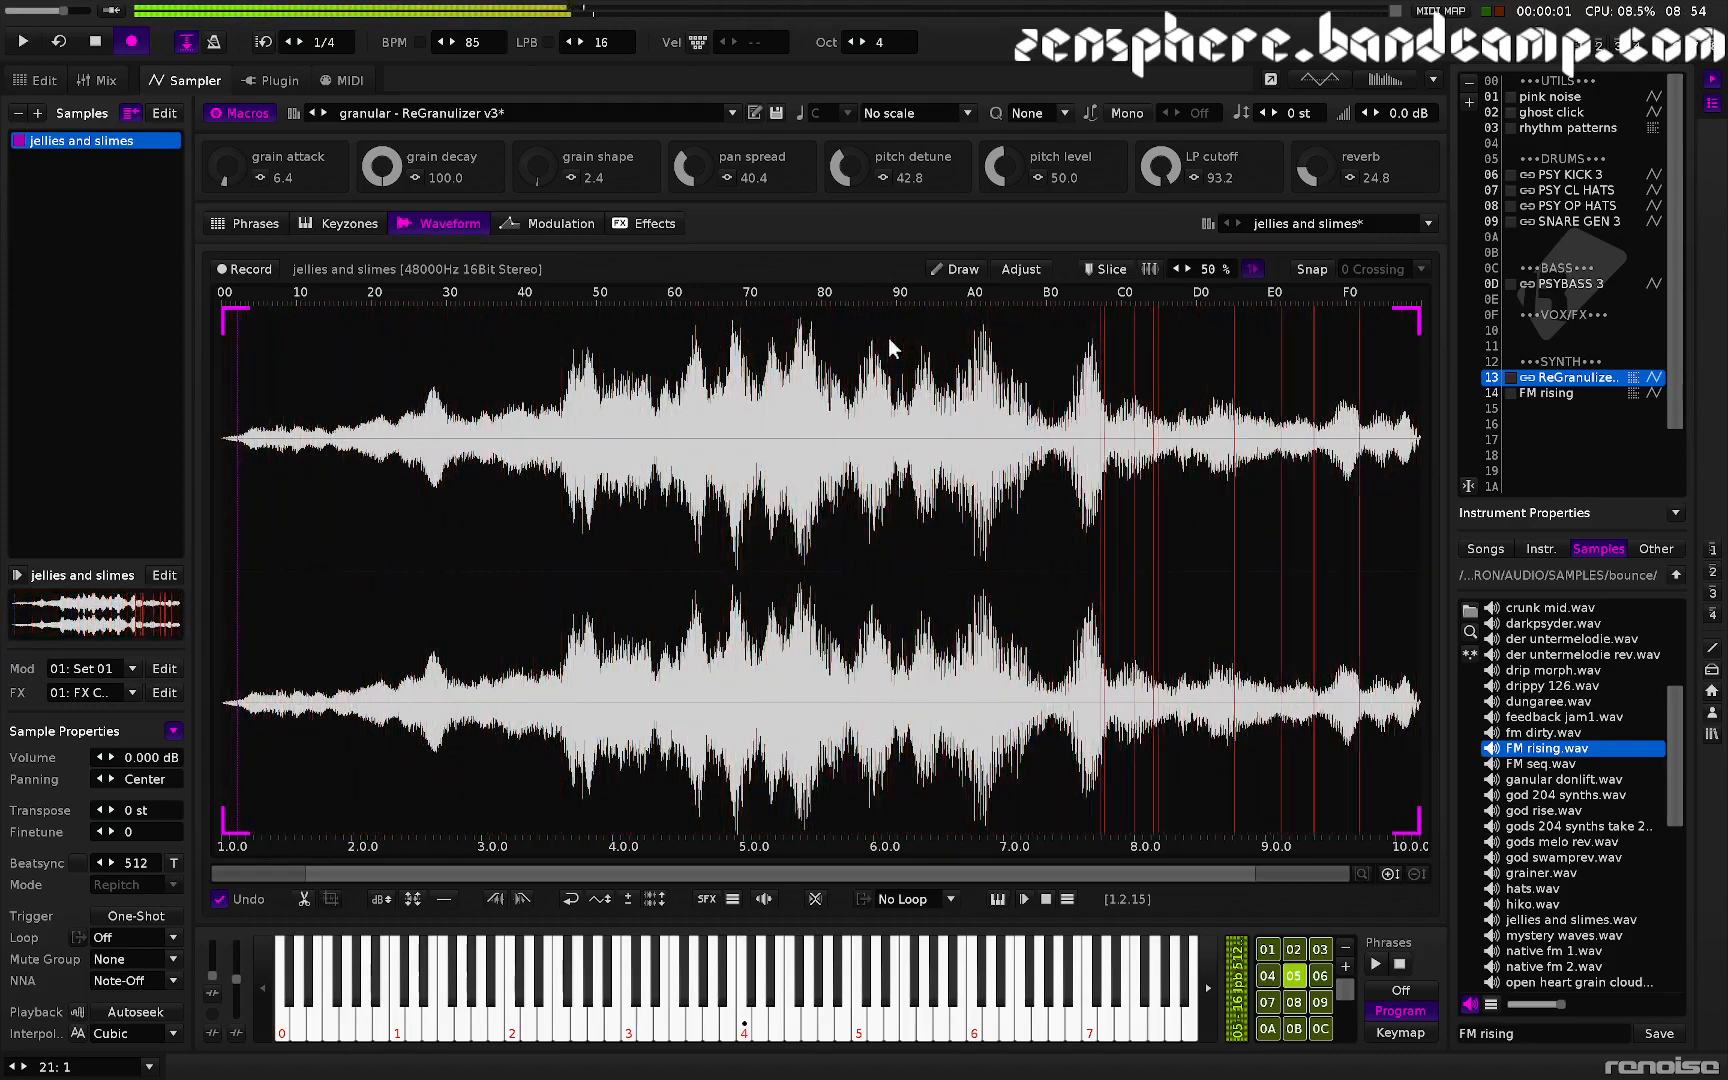
click(228, 225)
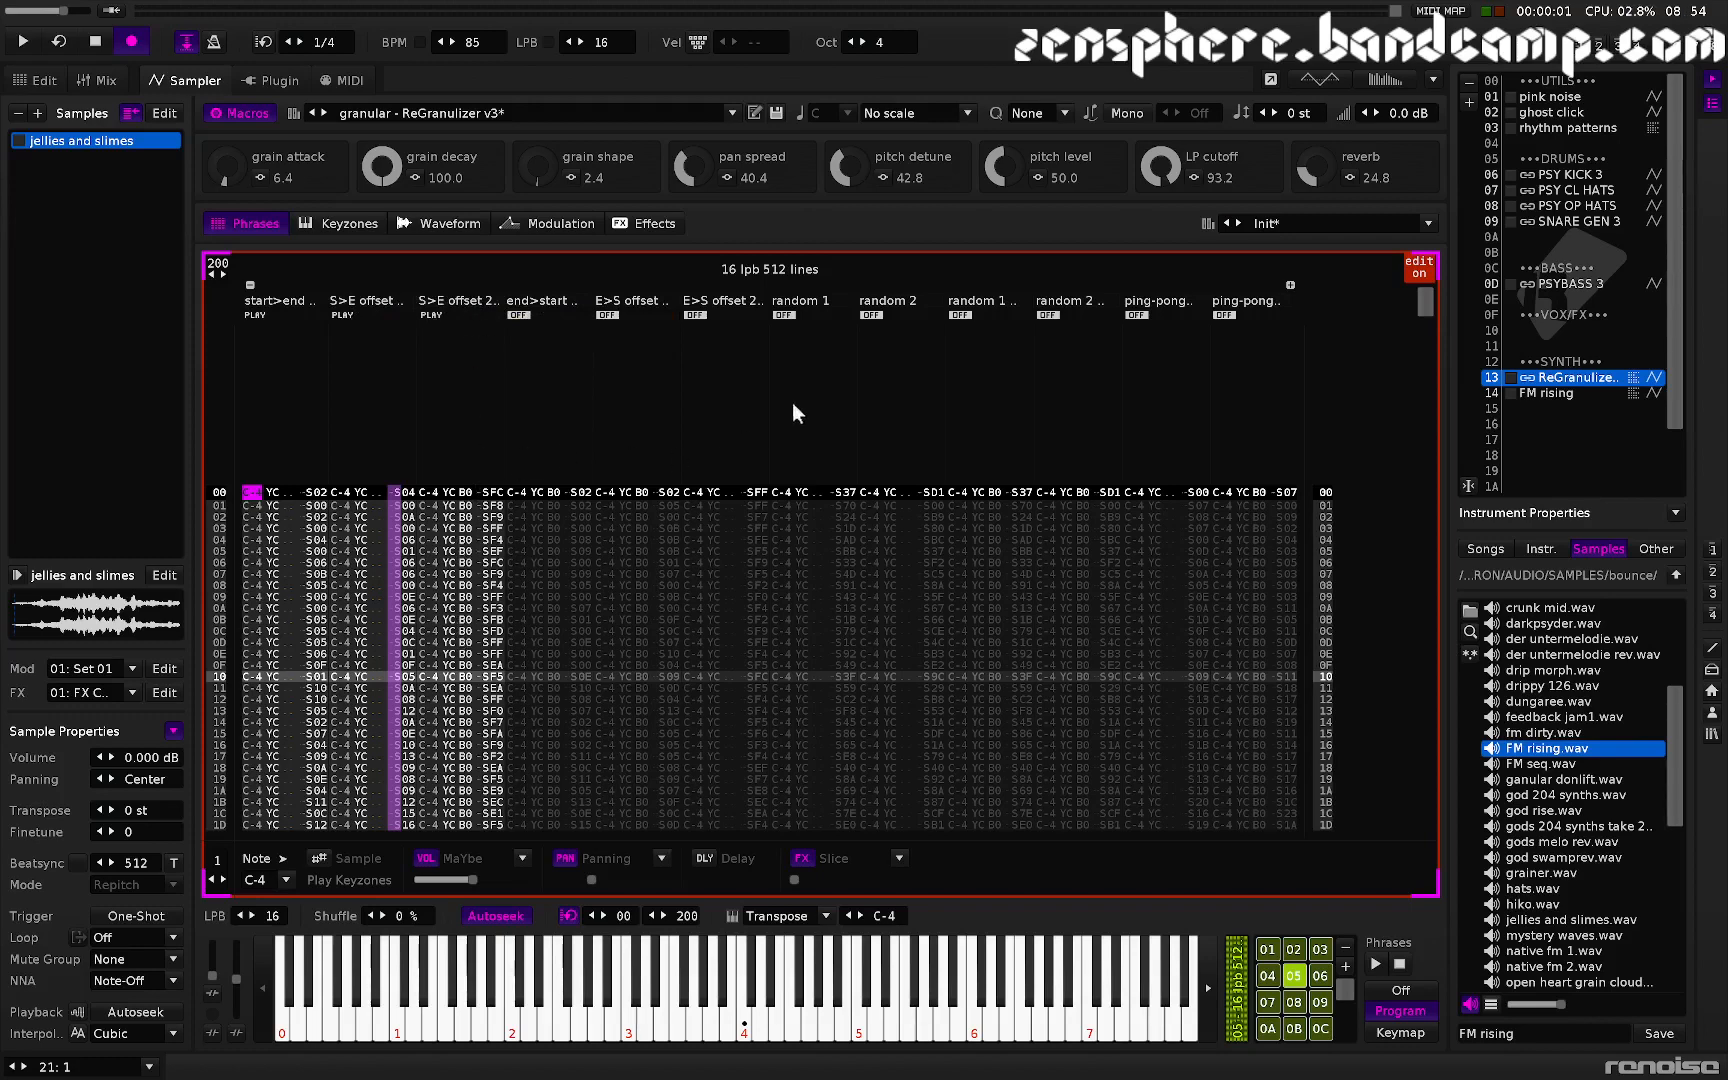
click(420, 223)
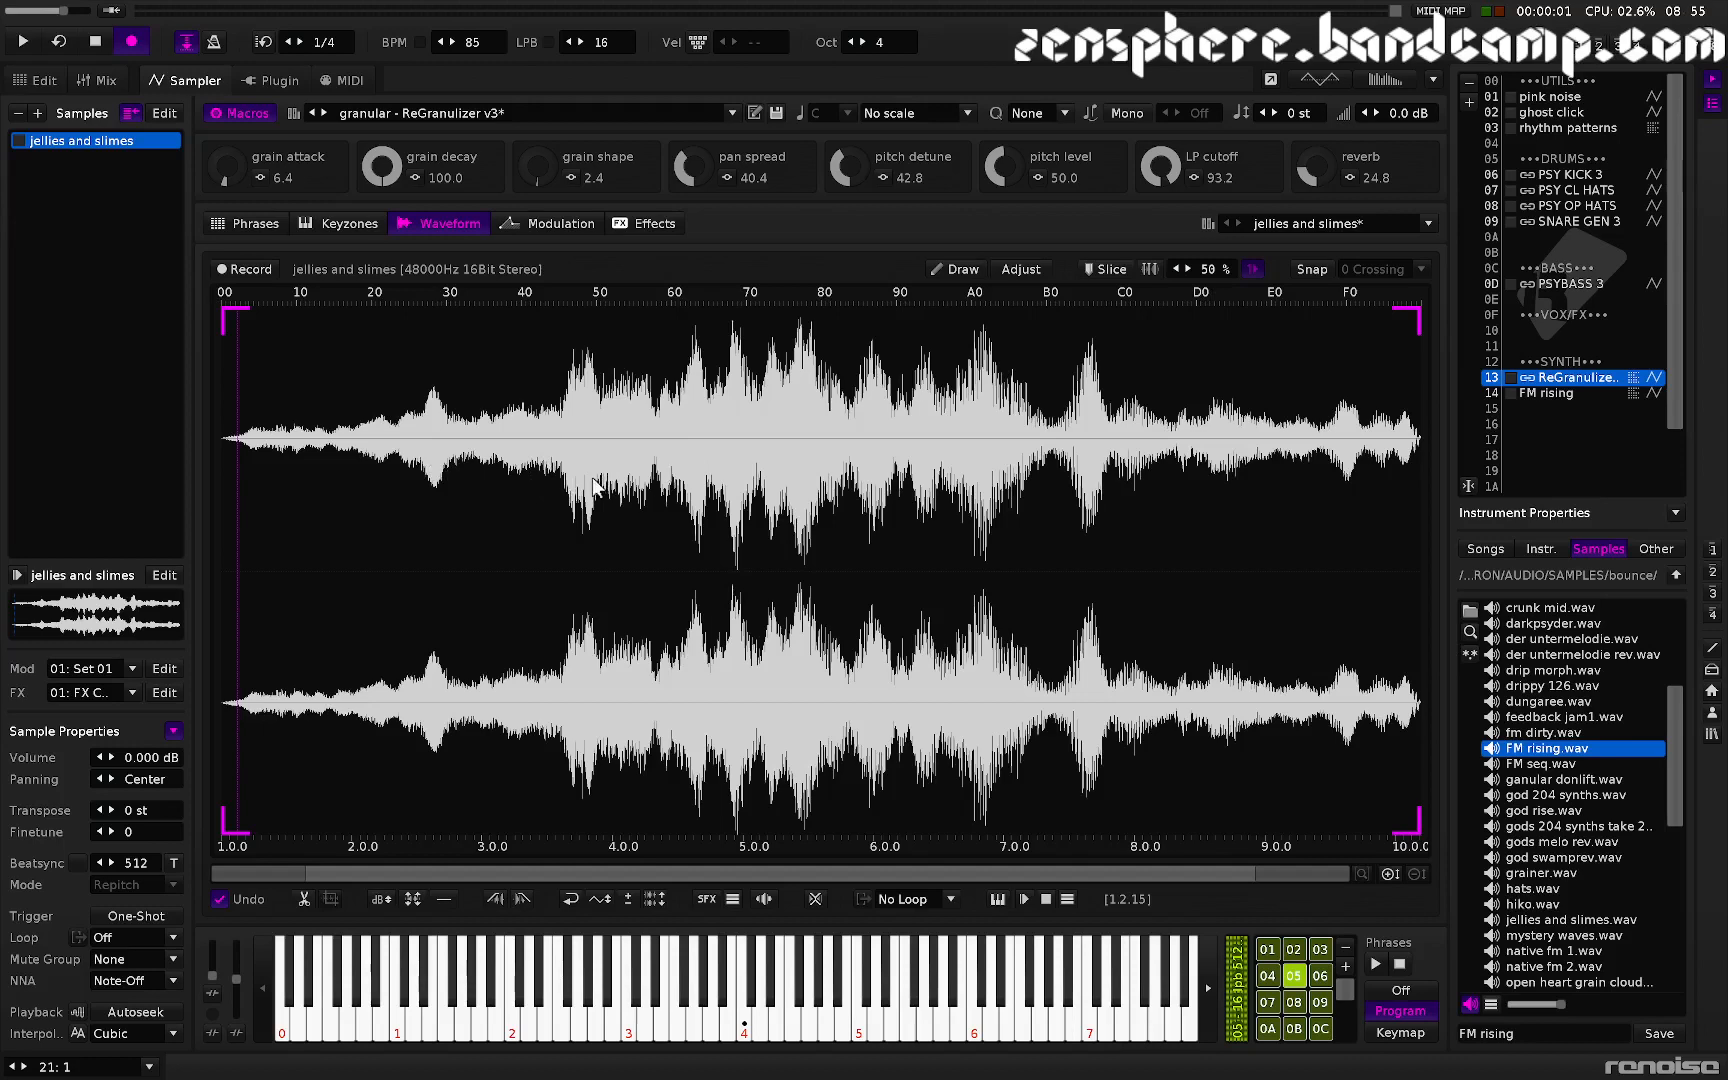
key(q)
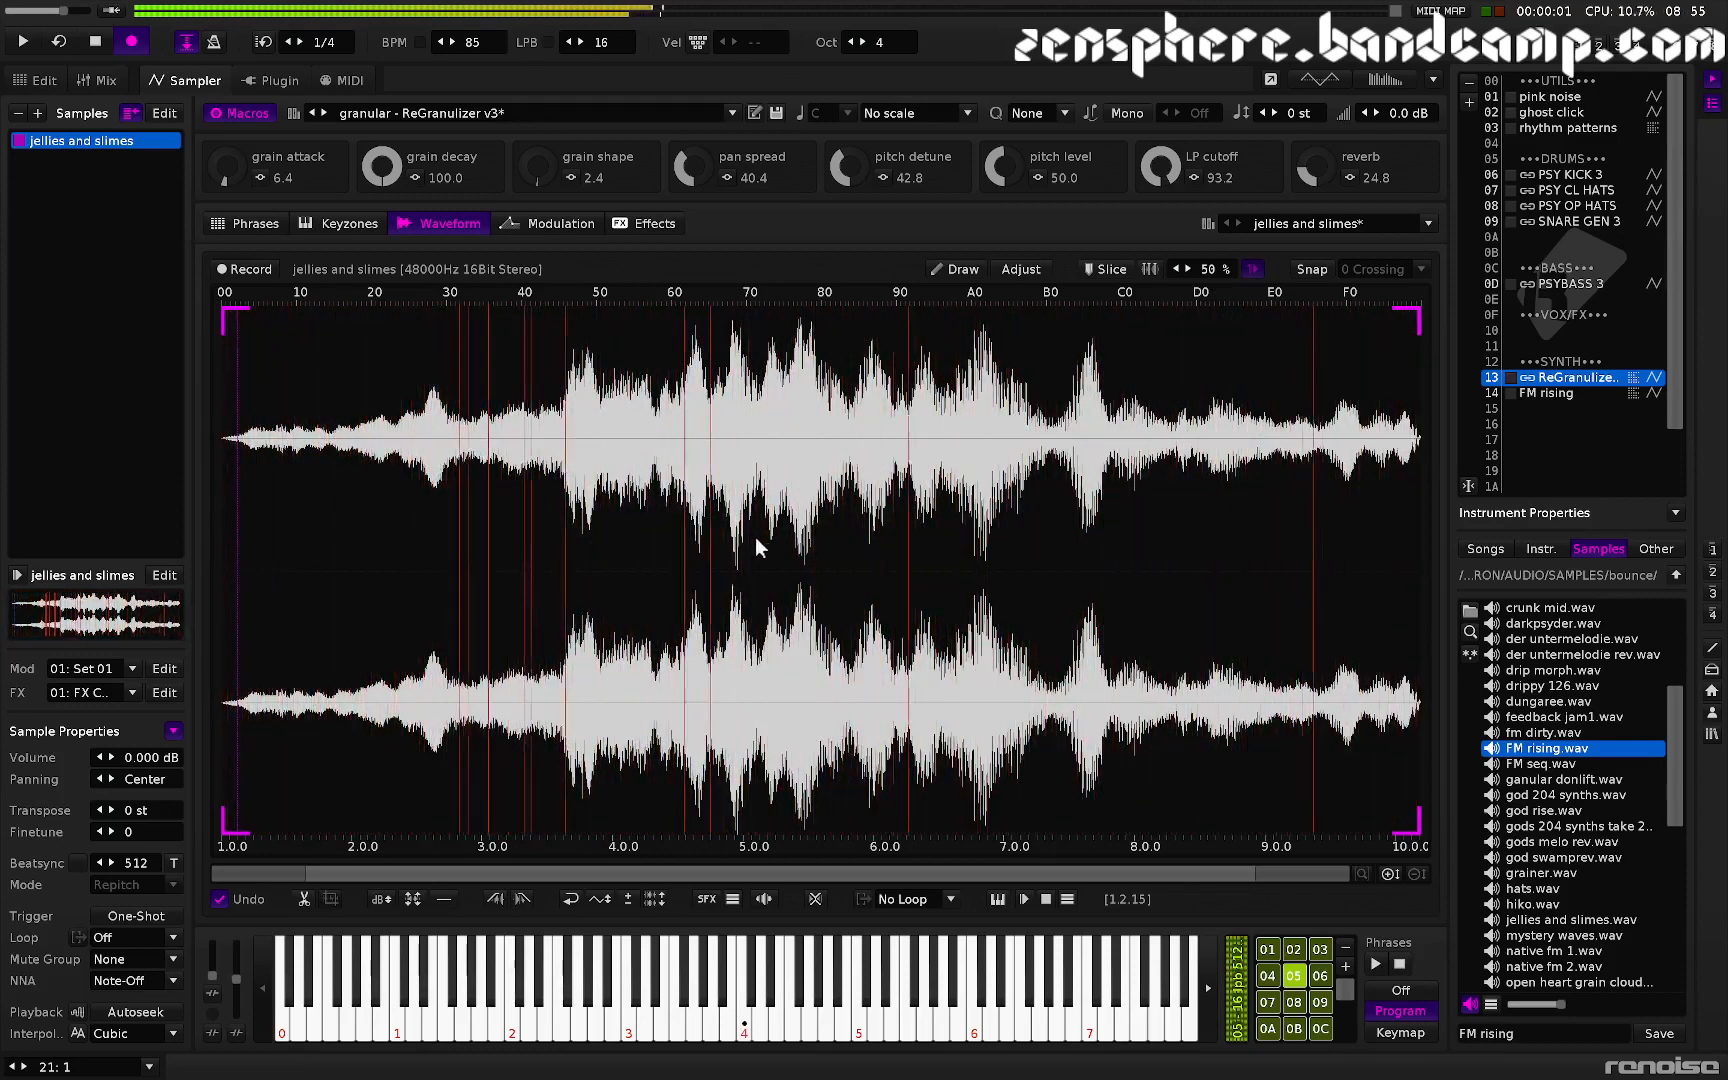
- Set the ReGranulizer macros: pitch detune 0.0, grain decay 24.8, grain attack 36.8, grain shape 56.0, and audition a note
drag(850, 166, 850, 250)
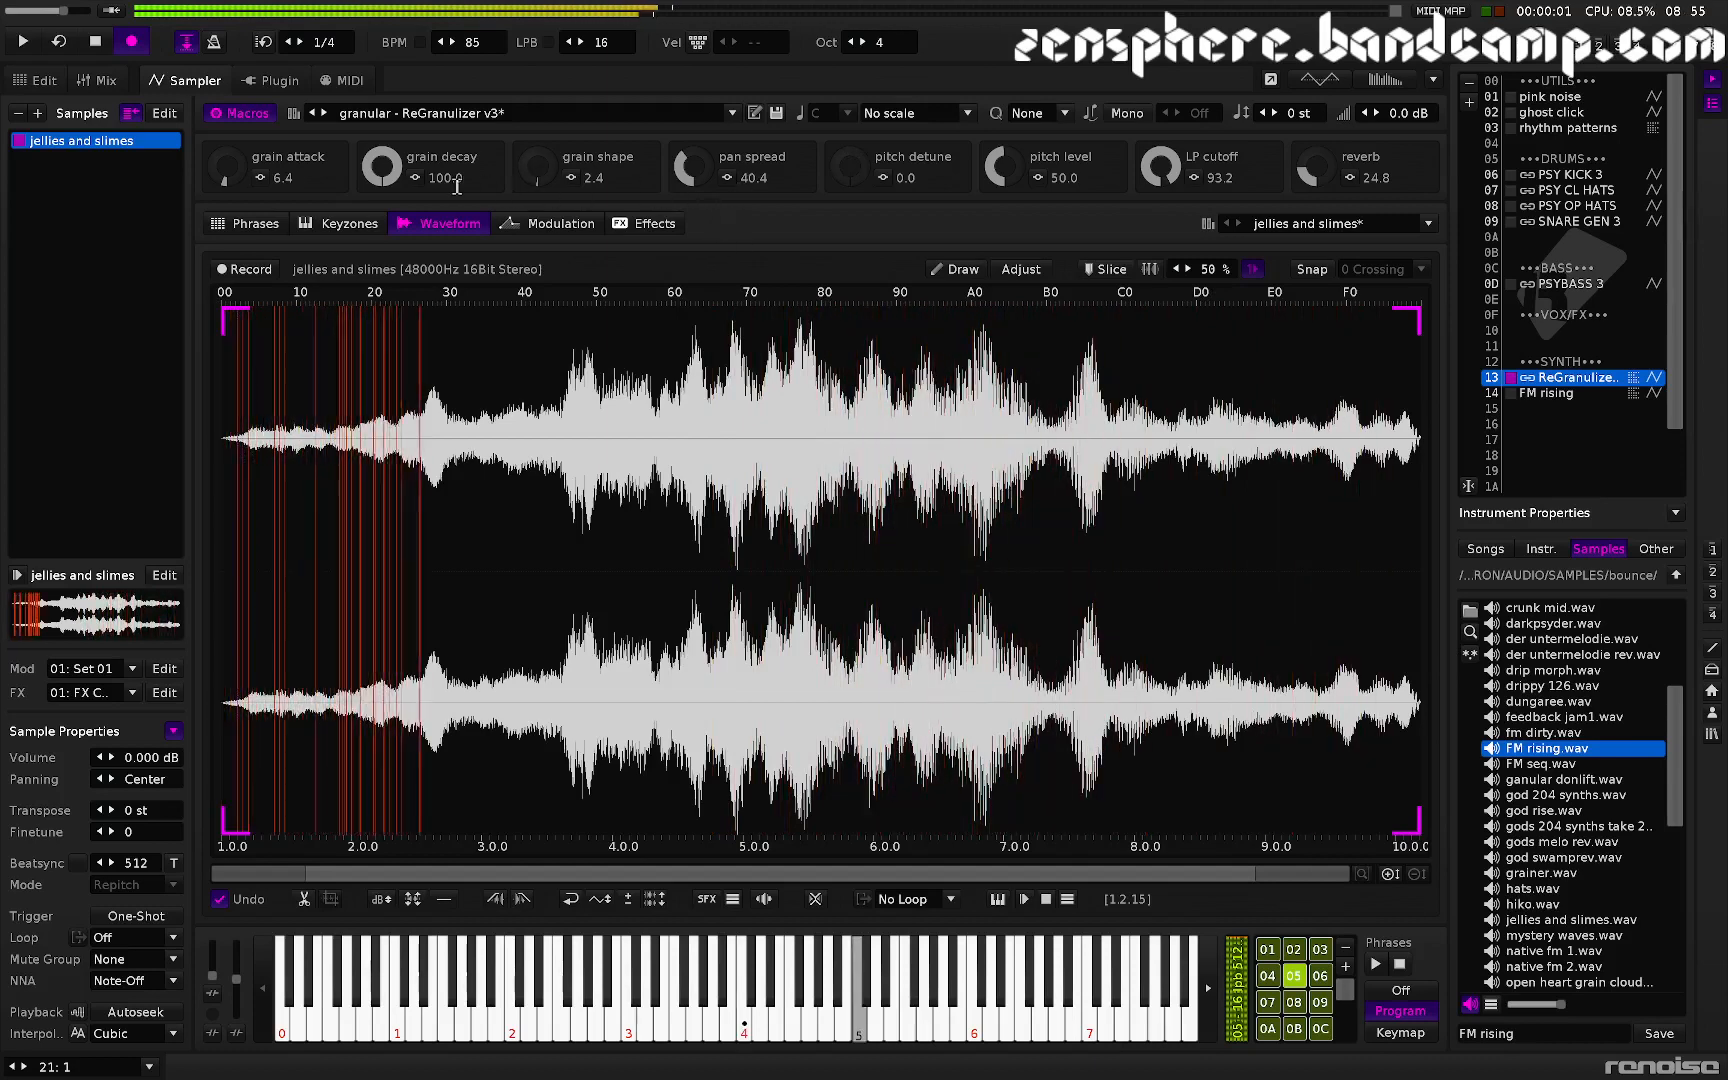
drag(383, 180, 383, 255)
drag(226, 170, 226, 140)
drag(541, 186, 541, 167)
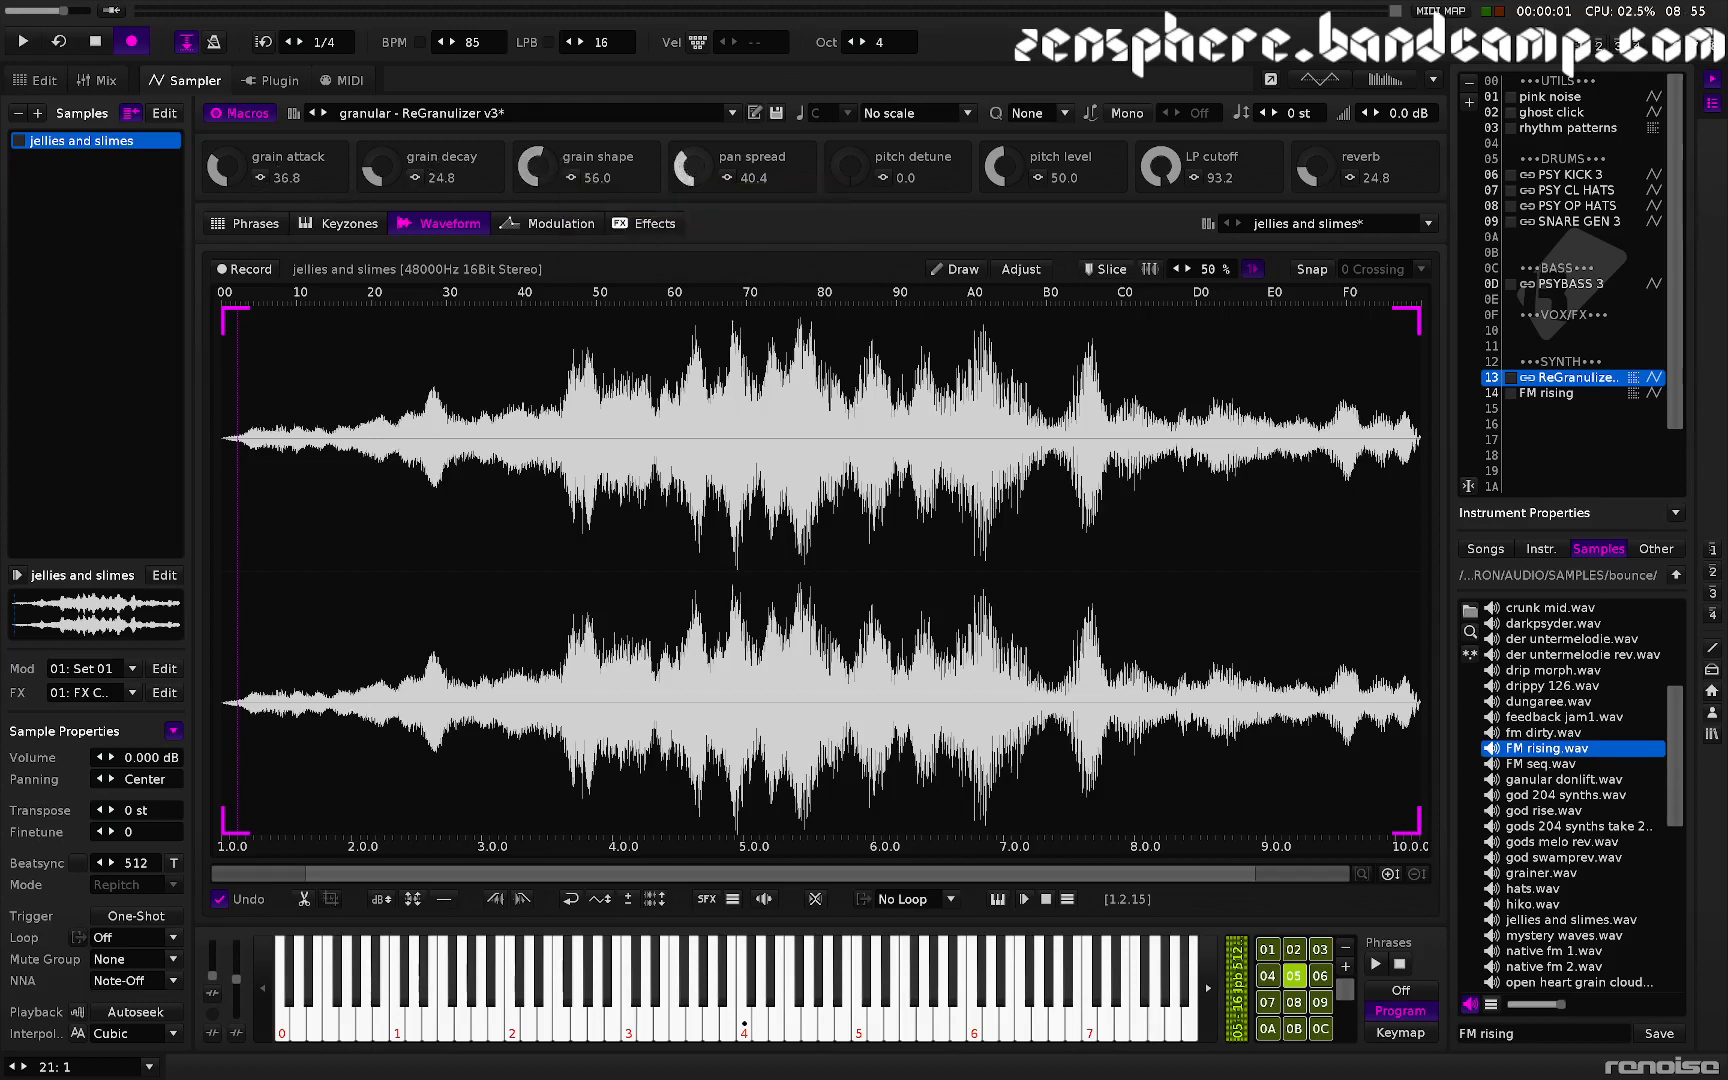
key(z)
- Sweep the pan spread macro up to 100.0 while auditioning, then bring it back to 0.0
drag(693, 166, 693, 111)
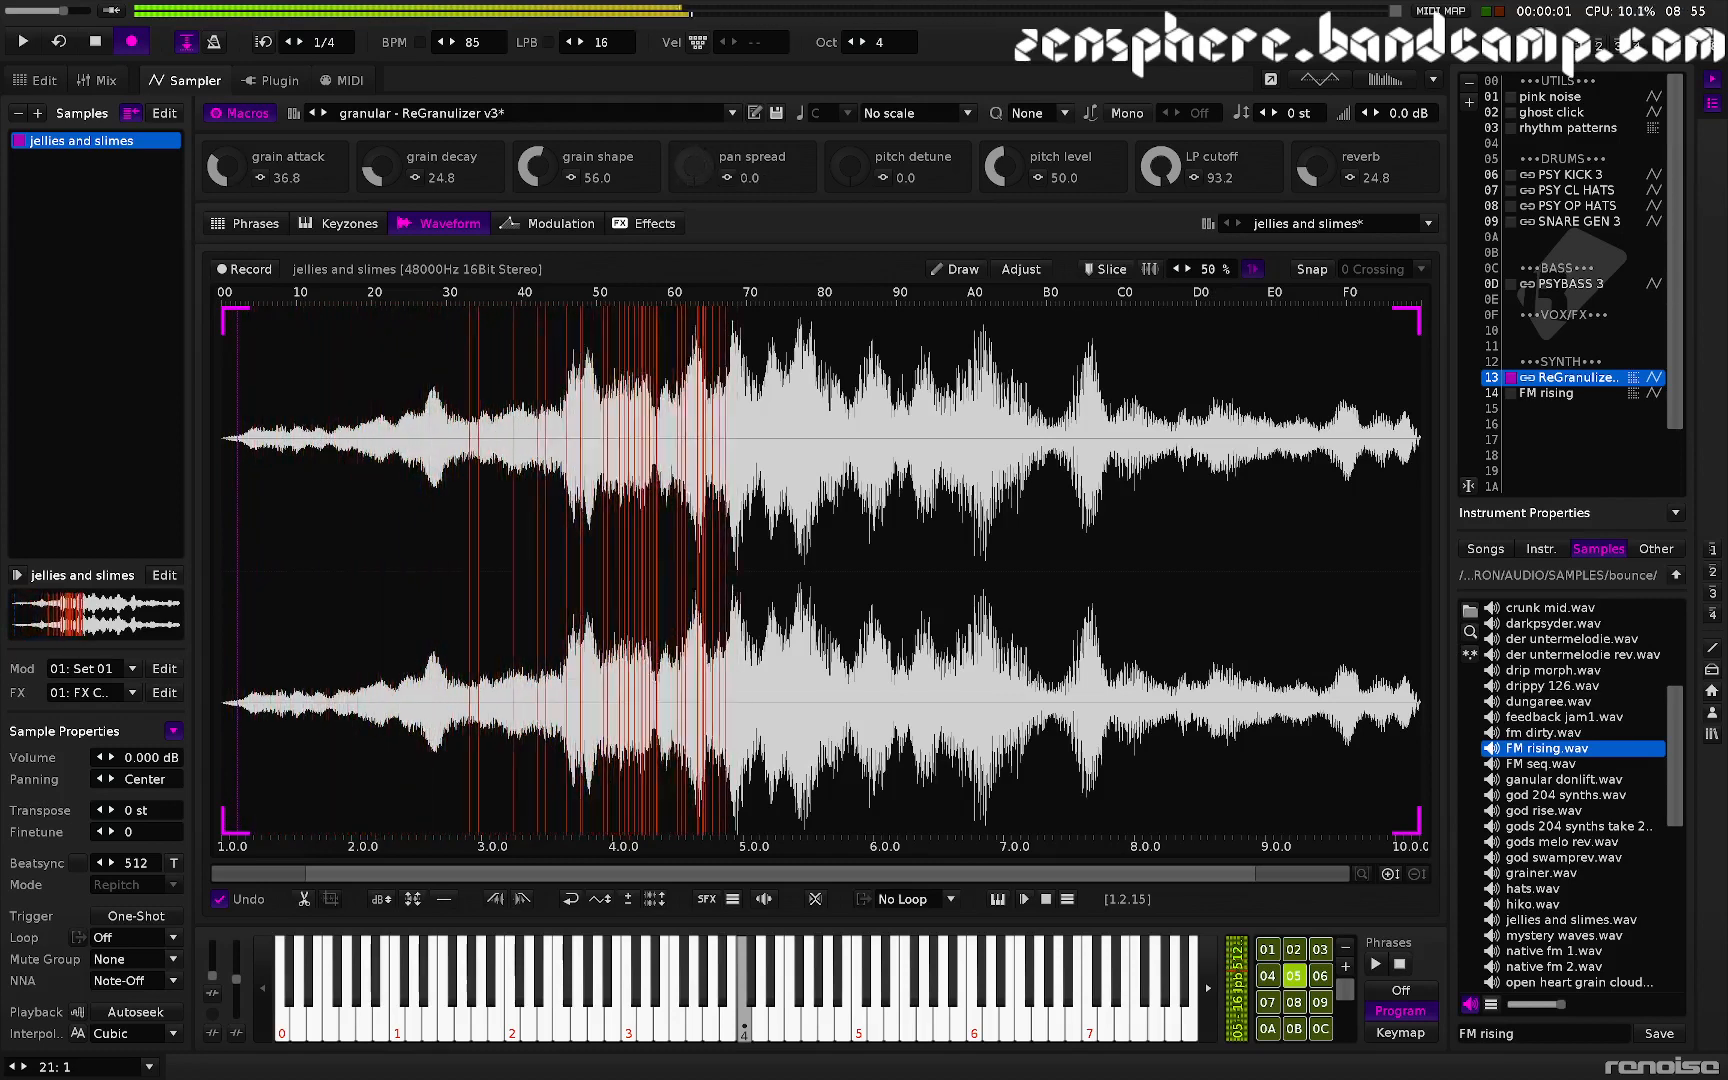
drag(704, 172, 704, 72)
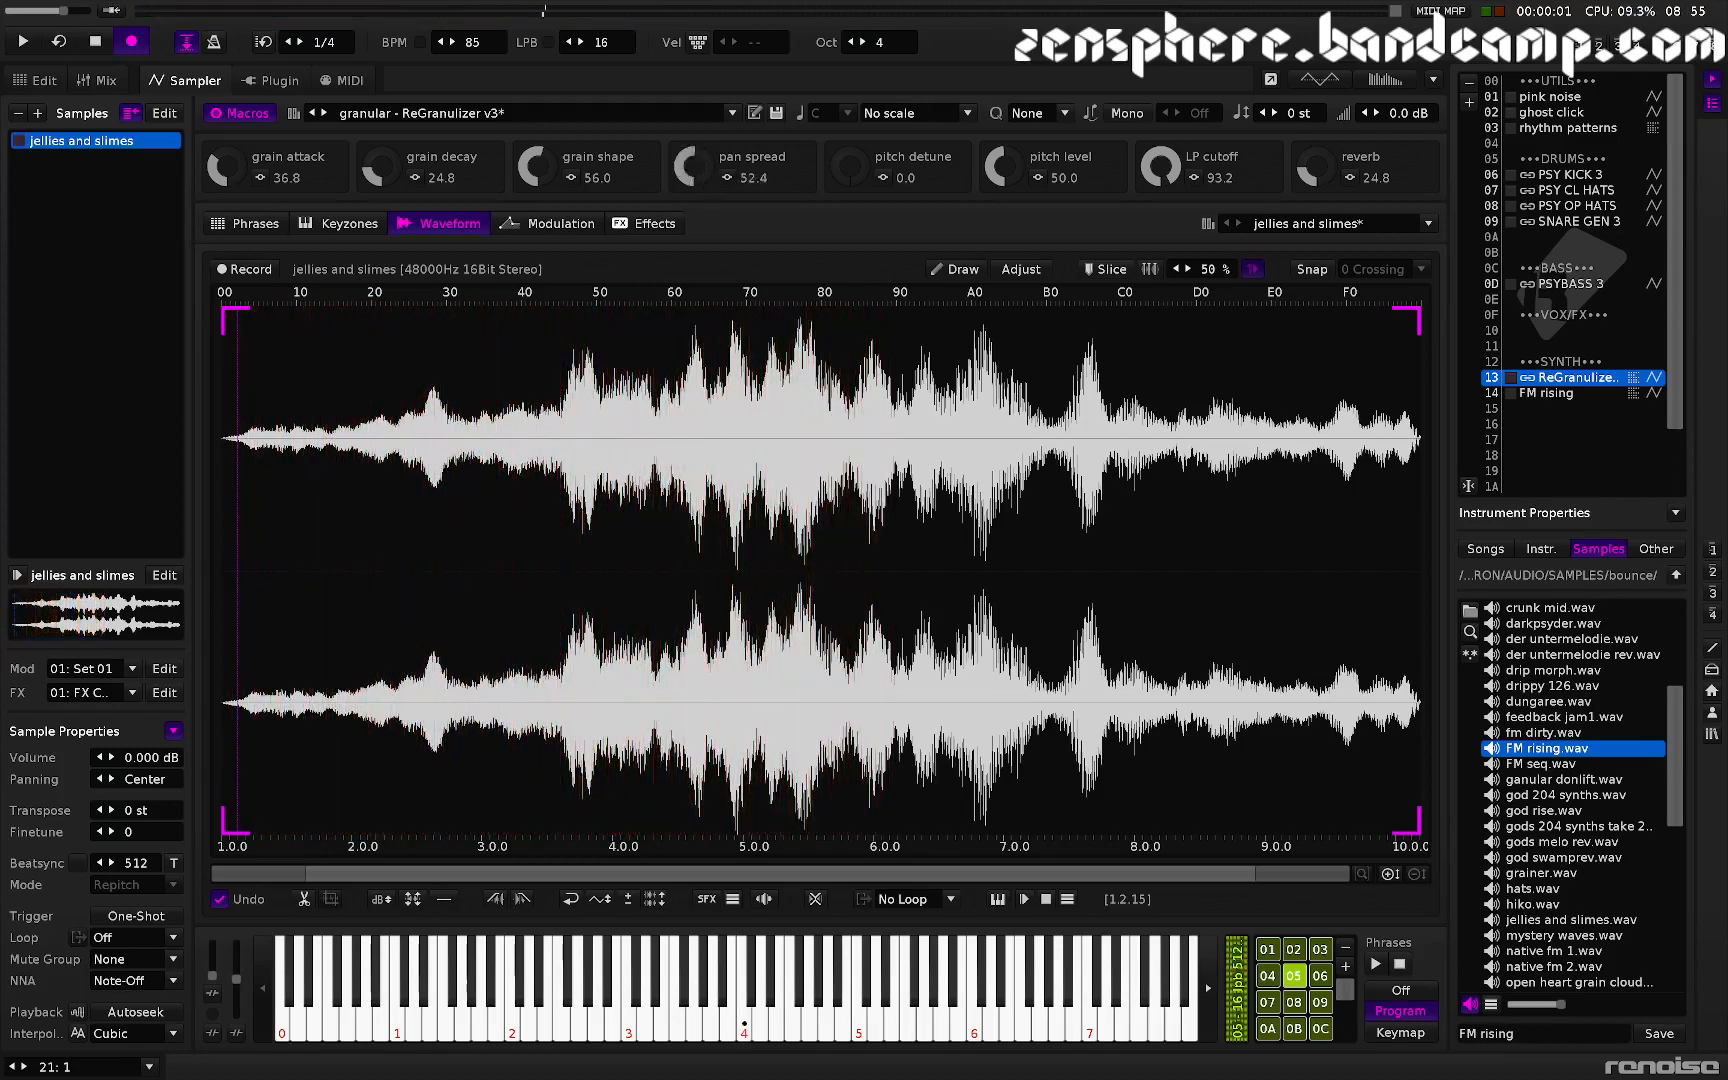
key(z)
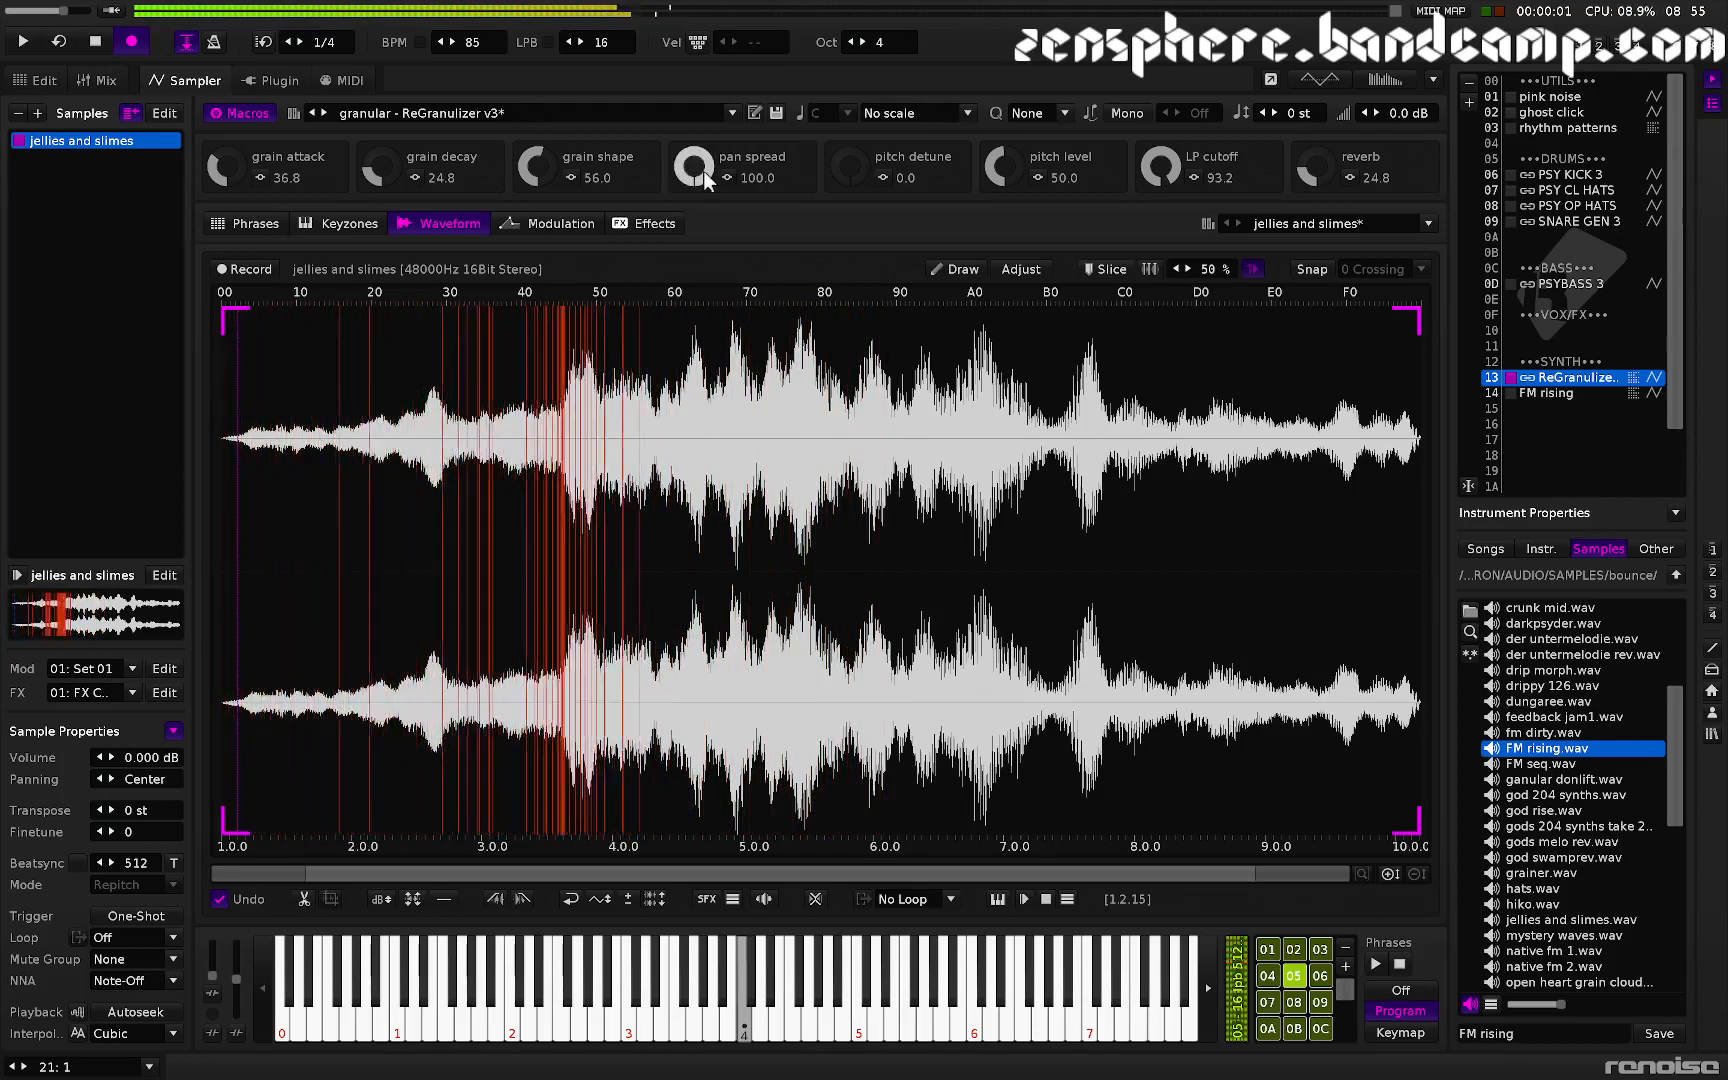
drag(693, 168, 693, 268)
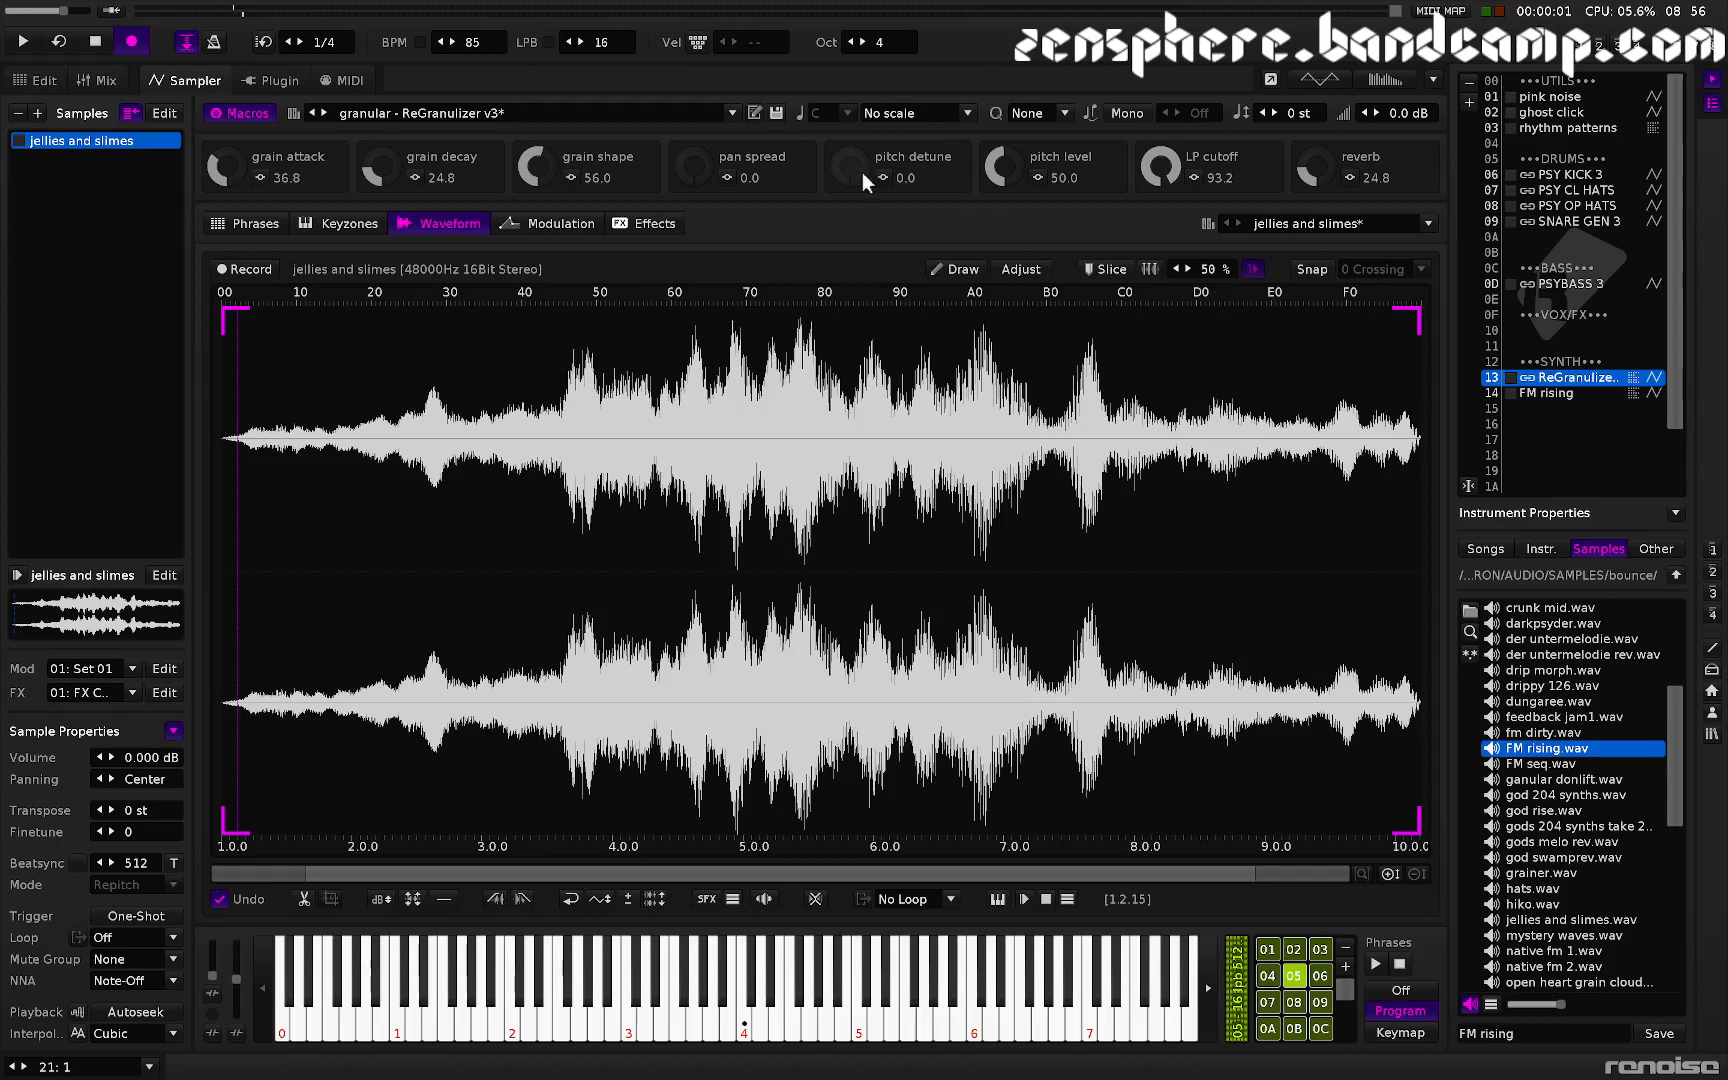
- Raise the pitch detune macro to 89.2 and audition the result
key(z)
drag(849, 168, 849, 84)
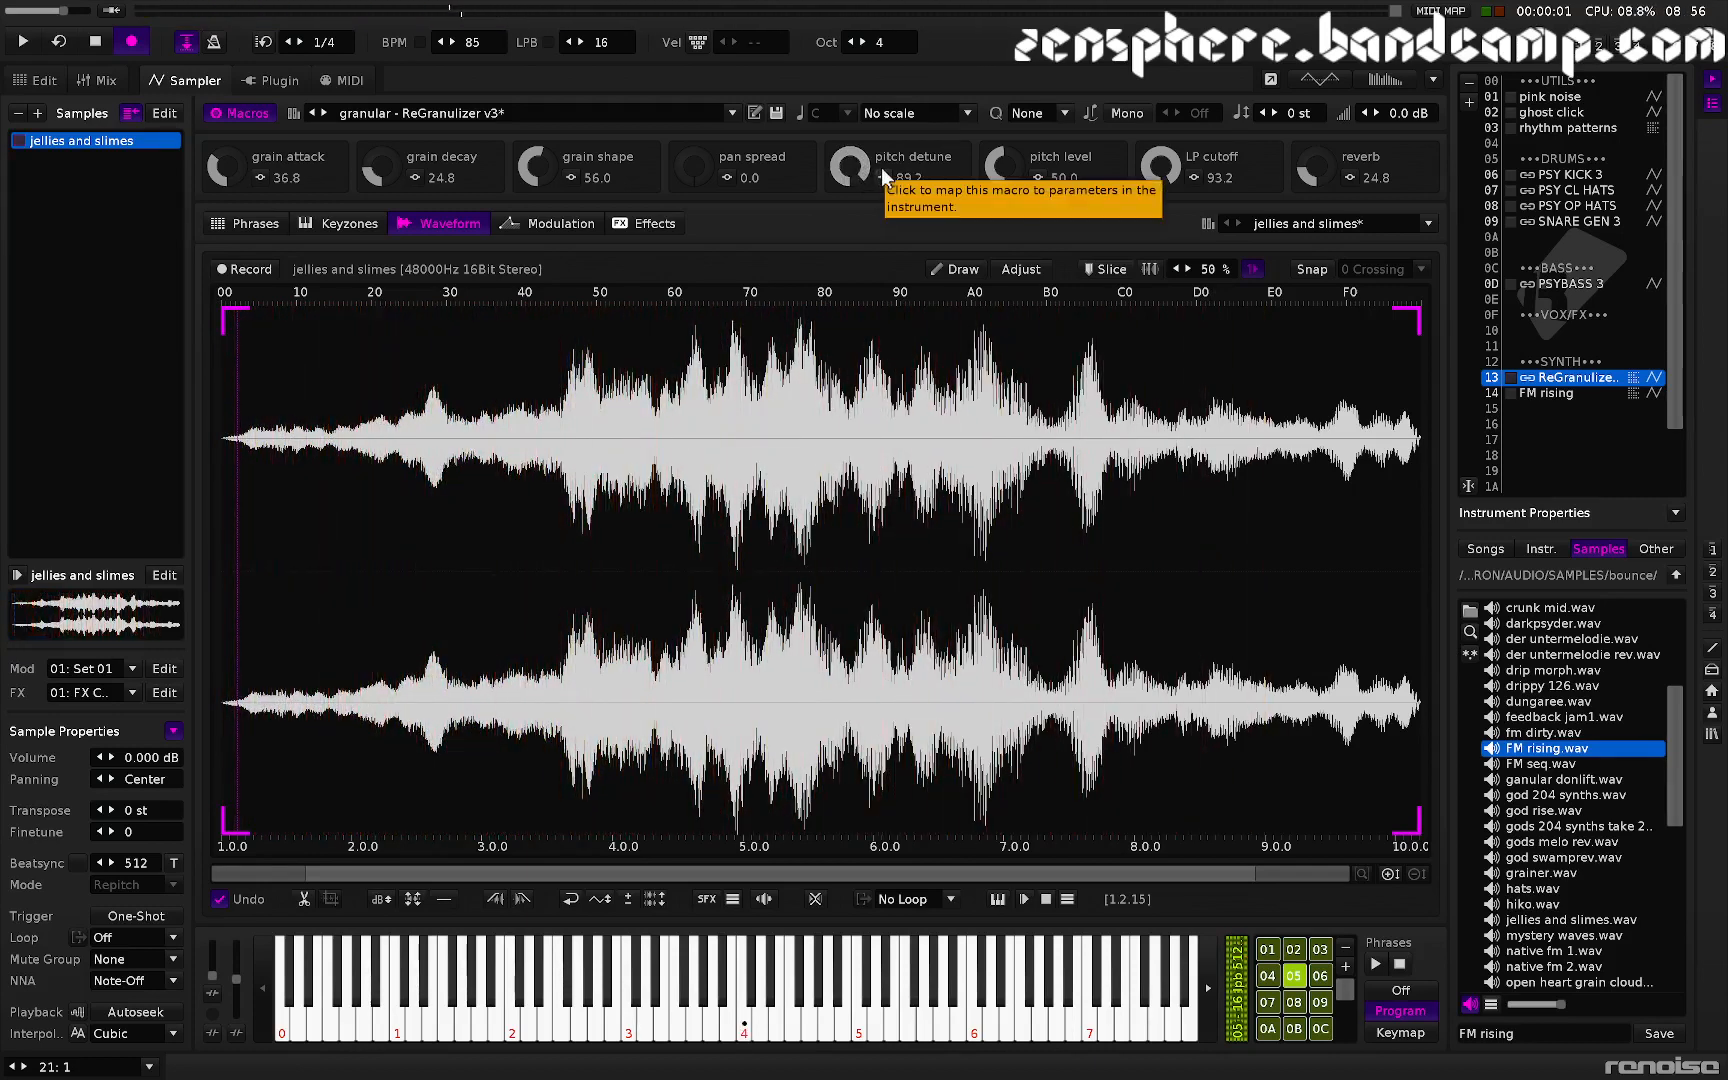
key(z)
- Lower grain attack to 3.6 and grain decay to 8.8, and set grain shape to 48.8
drag(228, 165, 228, 201)
drag(375, 170, 375, 186)
drag(238, 167, 238, 160)
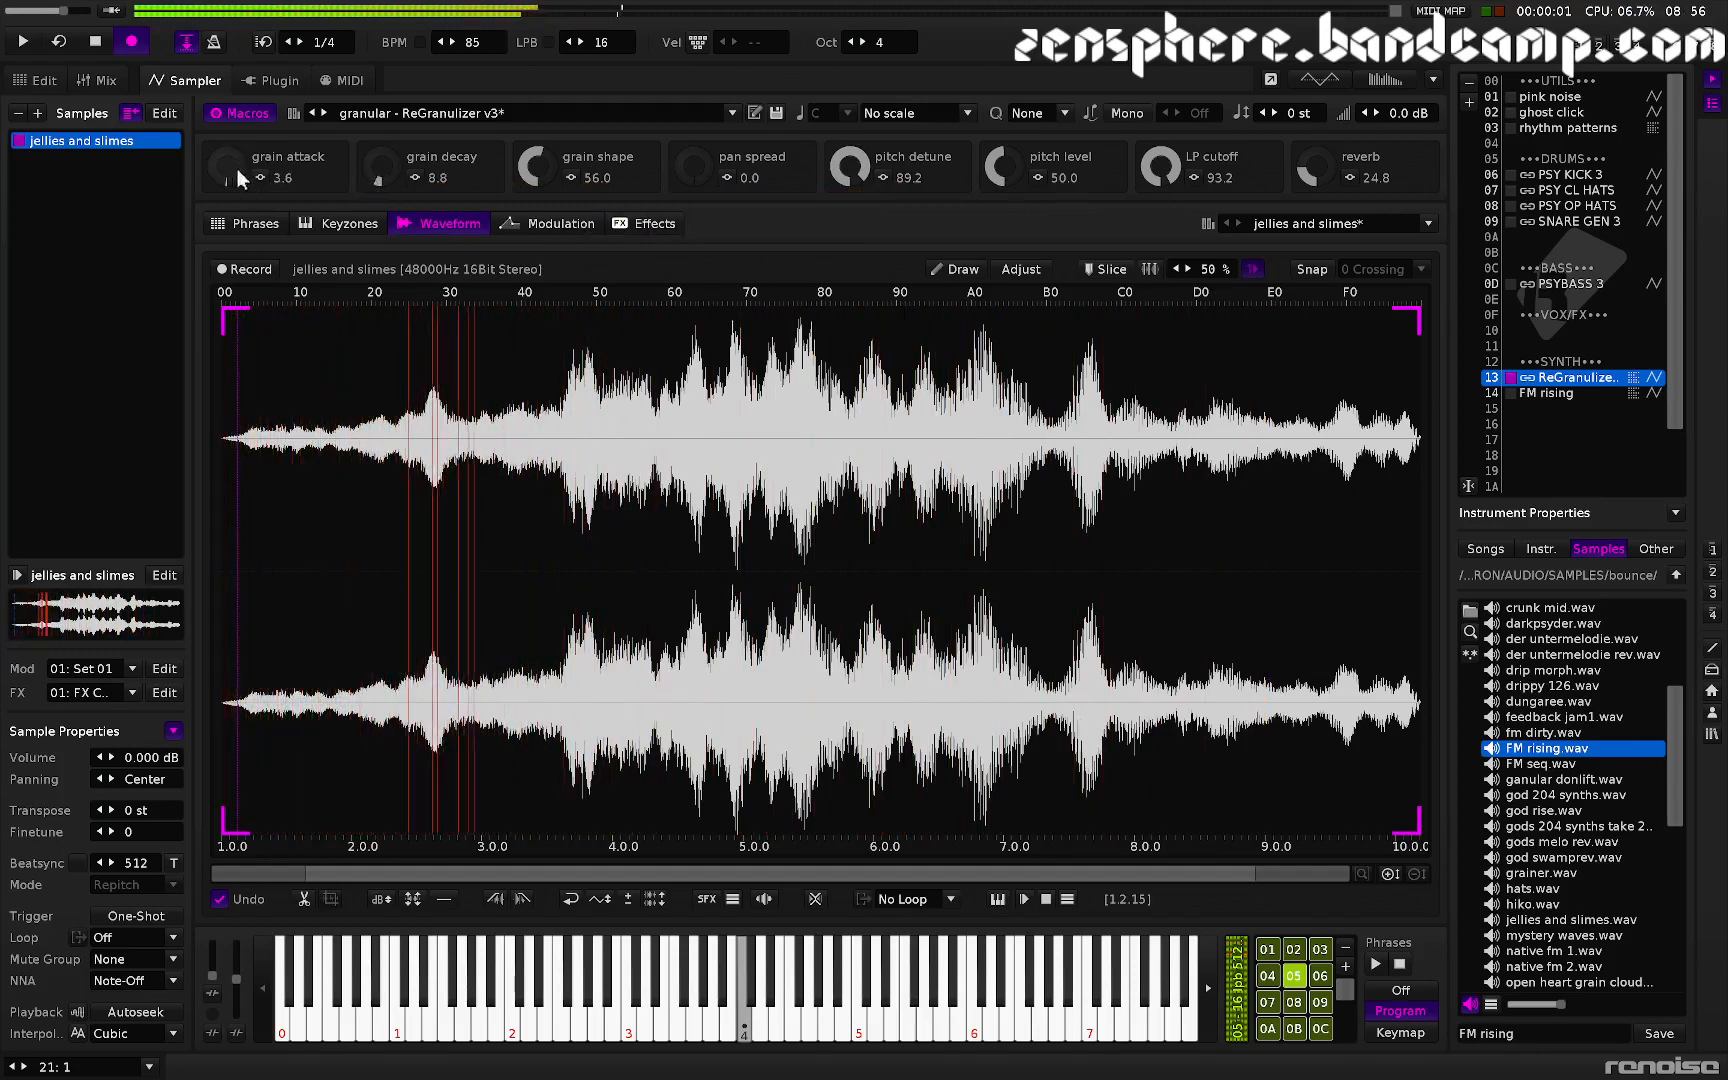
drag(529, 181, 529, 188)
- Set pitch detune to 98.4, LP cutoff to 100.0 and pitch level to 49.6
drag(850, 172, 850, 162)
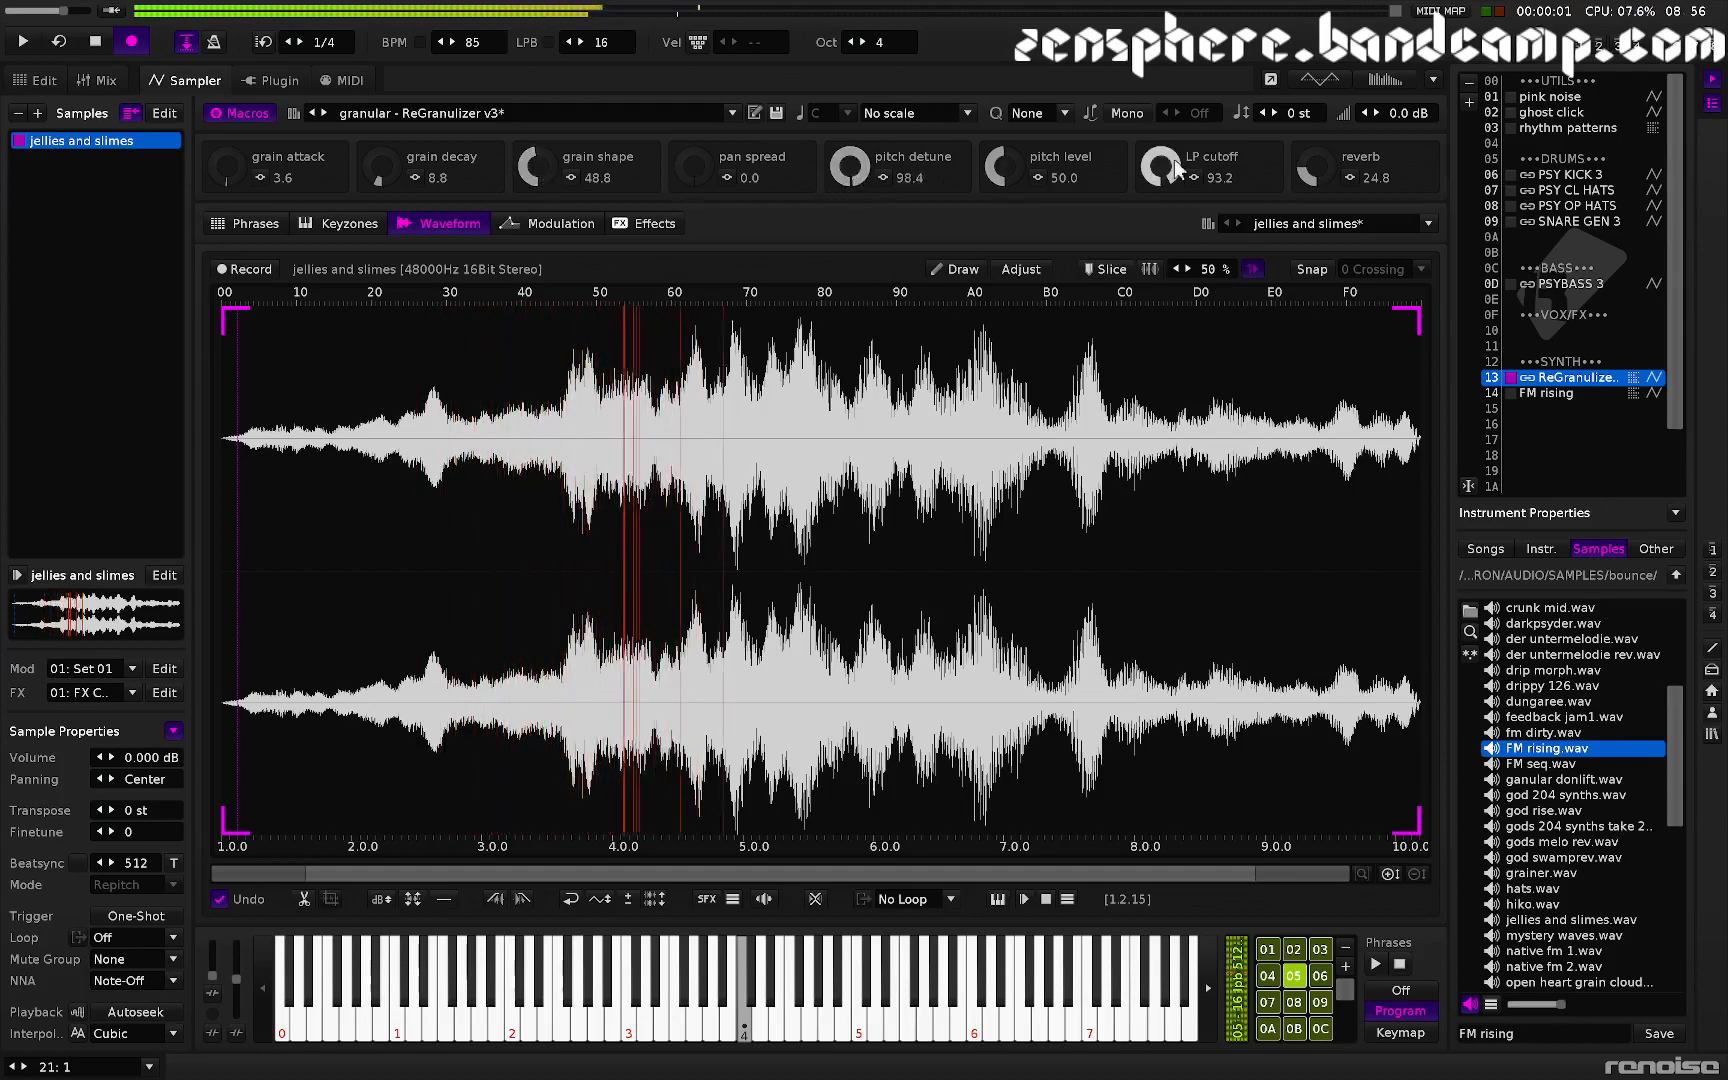
drag(1005, 166, 1005, 189)
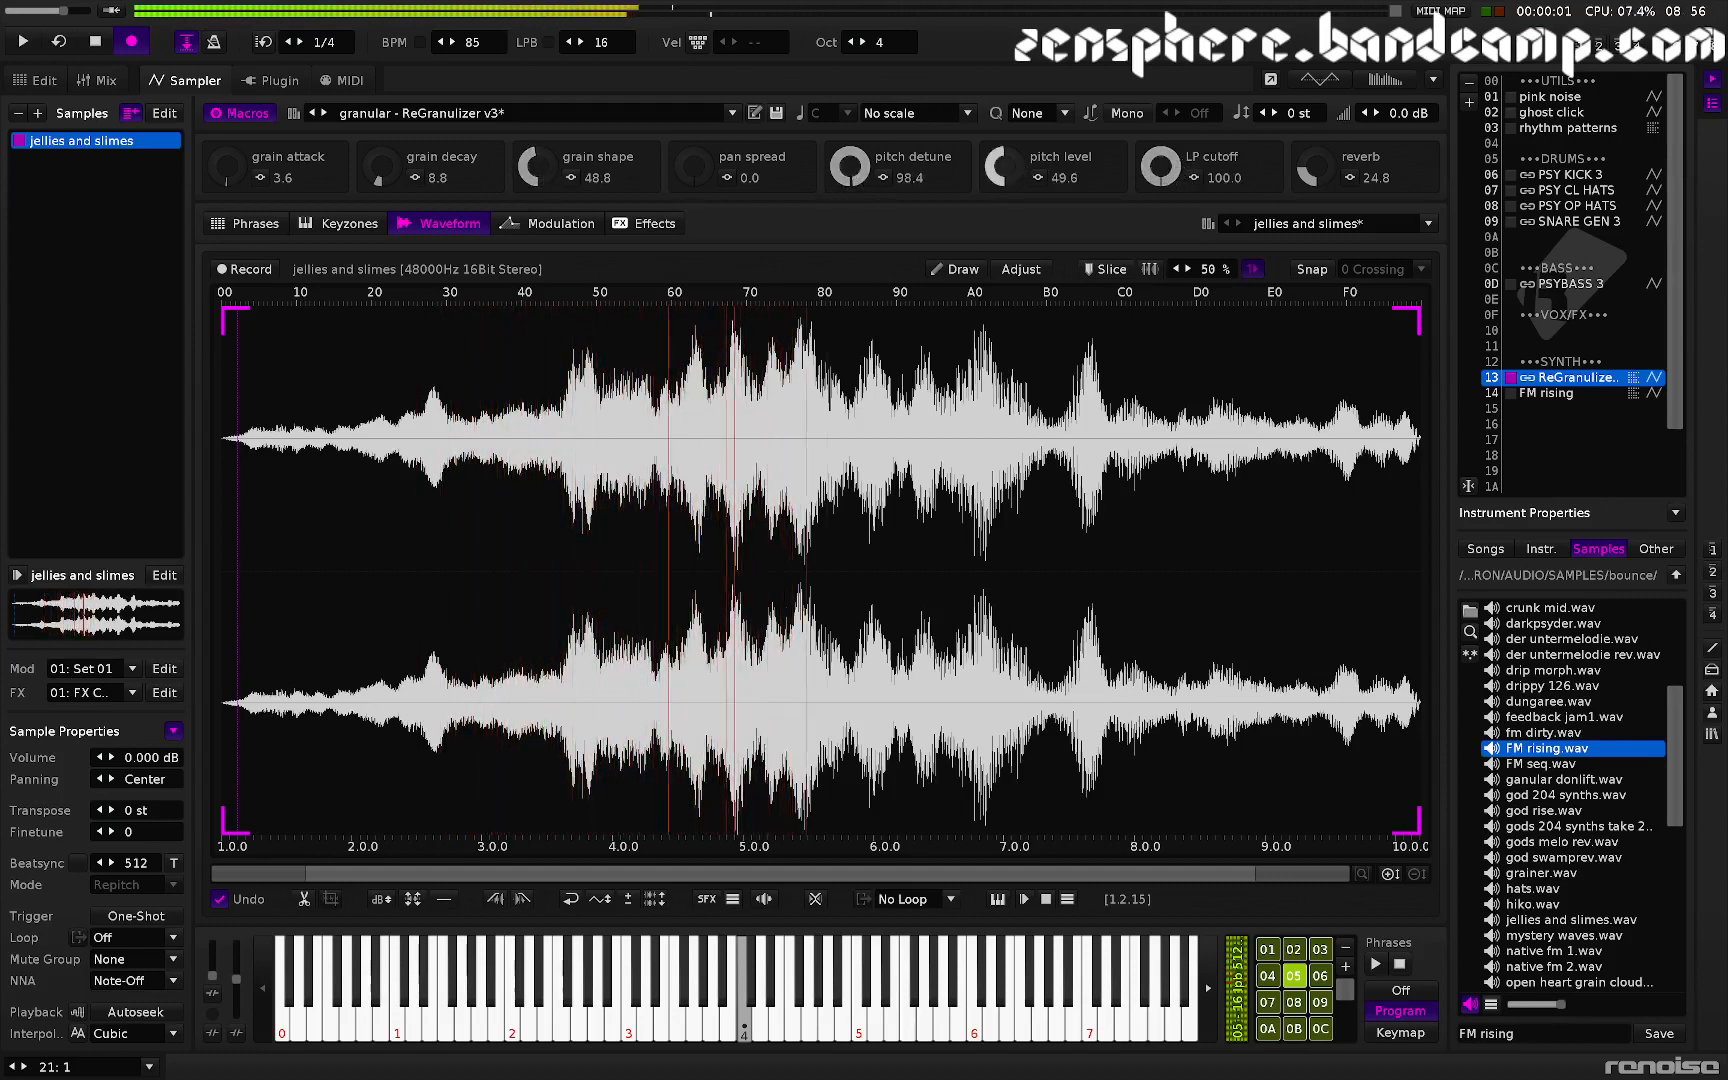
drag(1161, 166, 1161, 149)
mouse_move(1005, 189)
mouse_down()
mouse_move(1005, 289)
mouse_move(1005, 103)
mouse_move(1014, 169)
mouse_up()
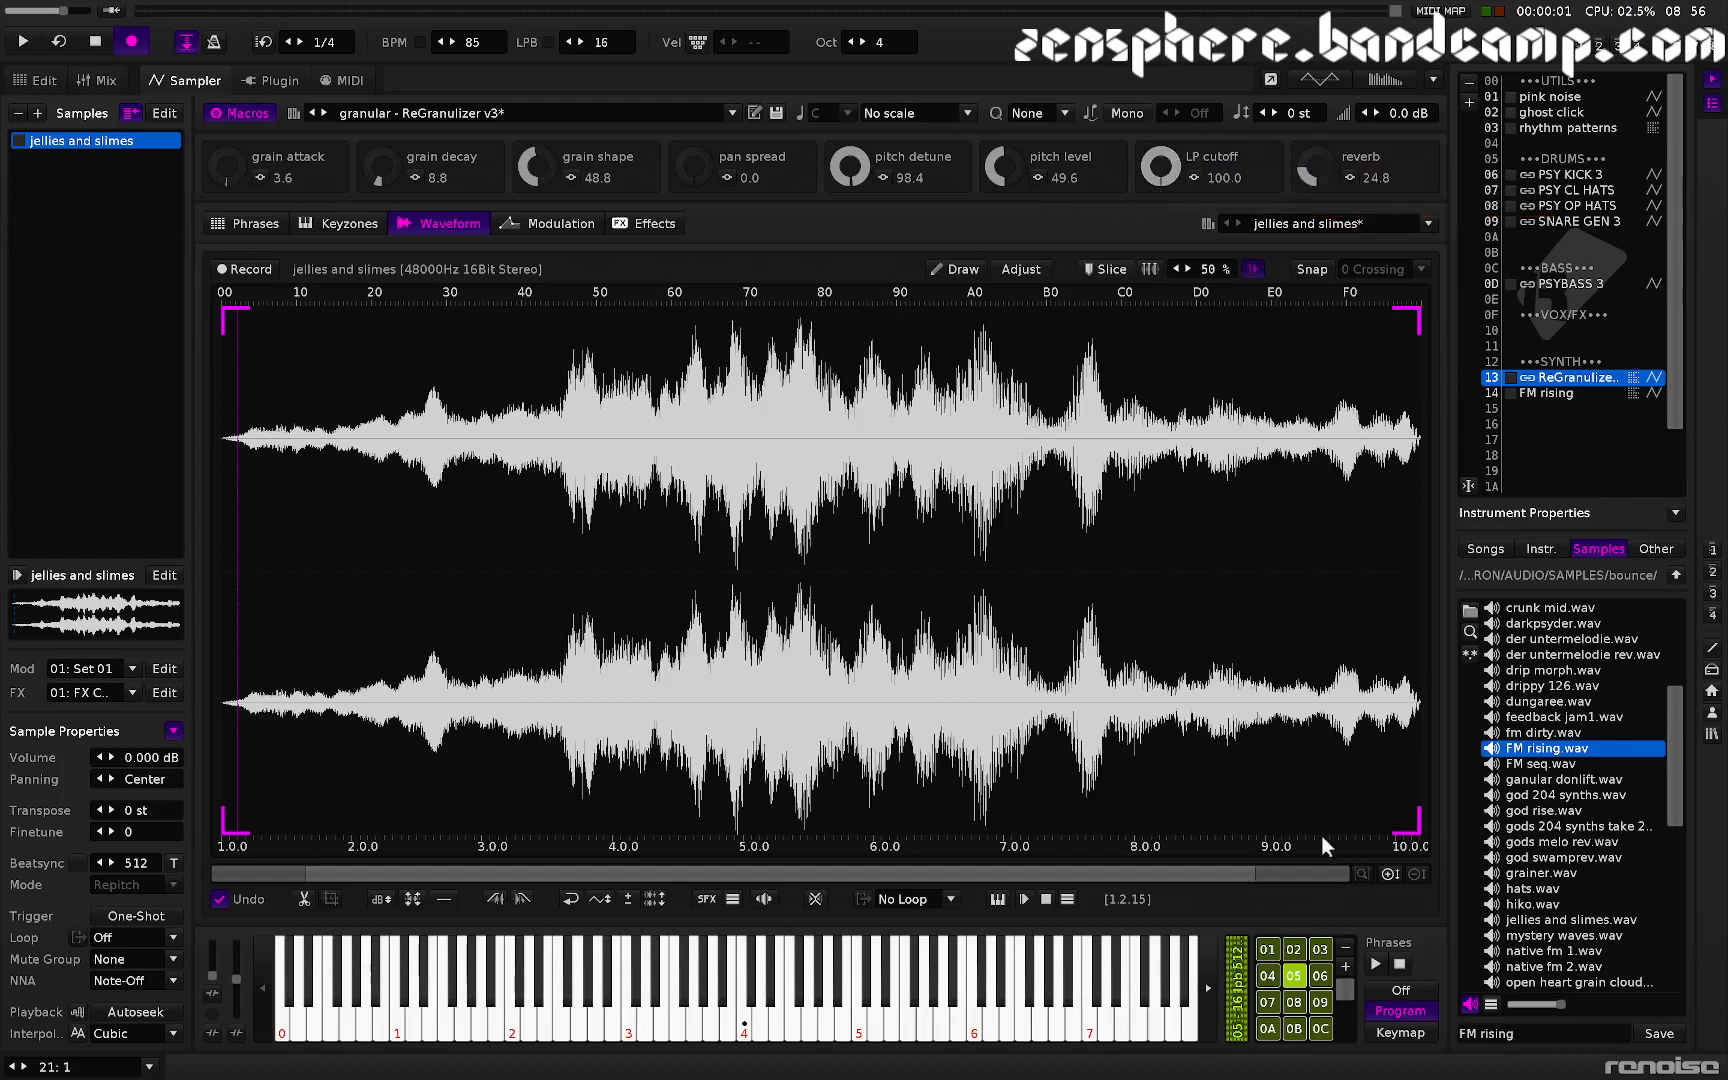
- Select phrase 01 and set grain decay to 45.6 and pitch detune to 6.4
click(1265, 951)
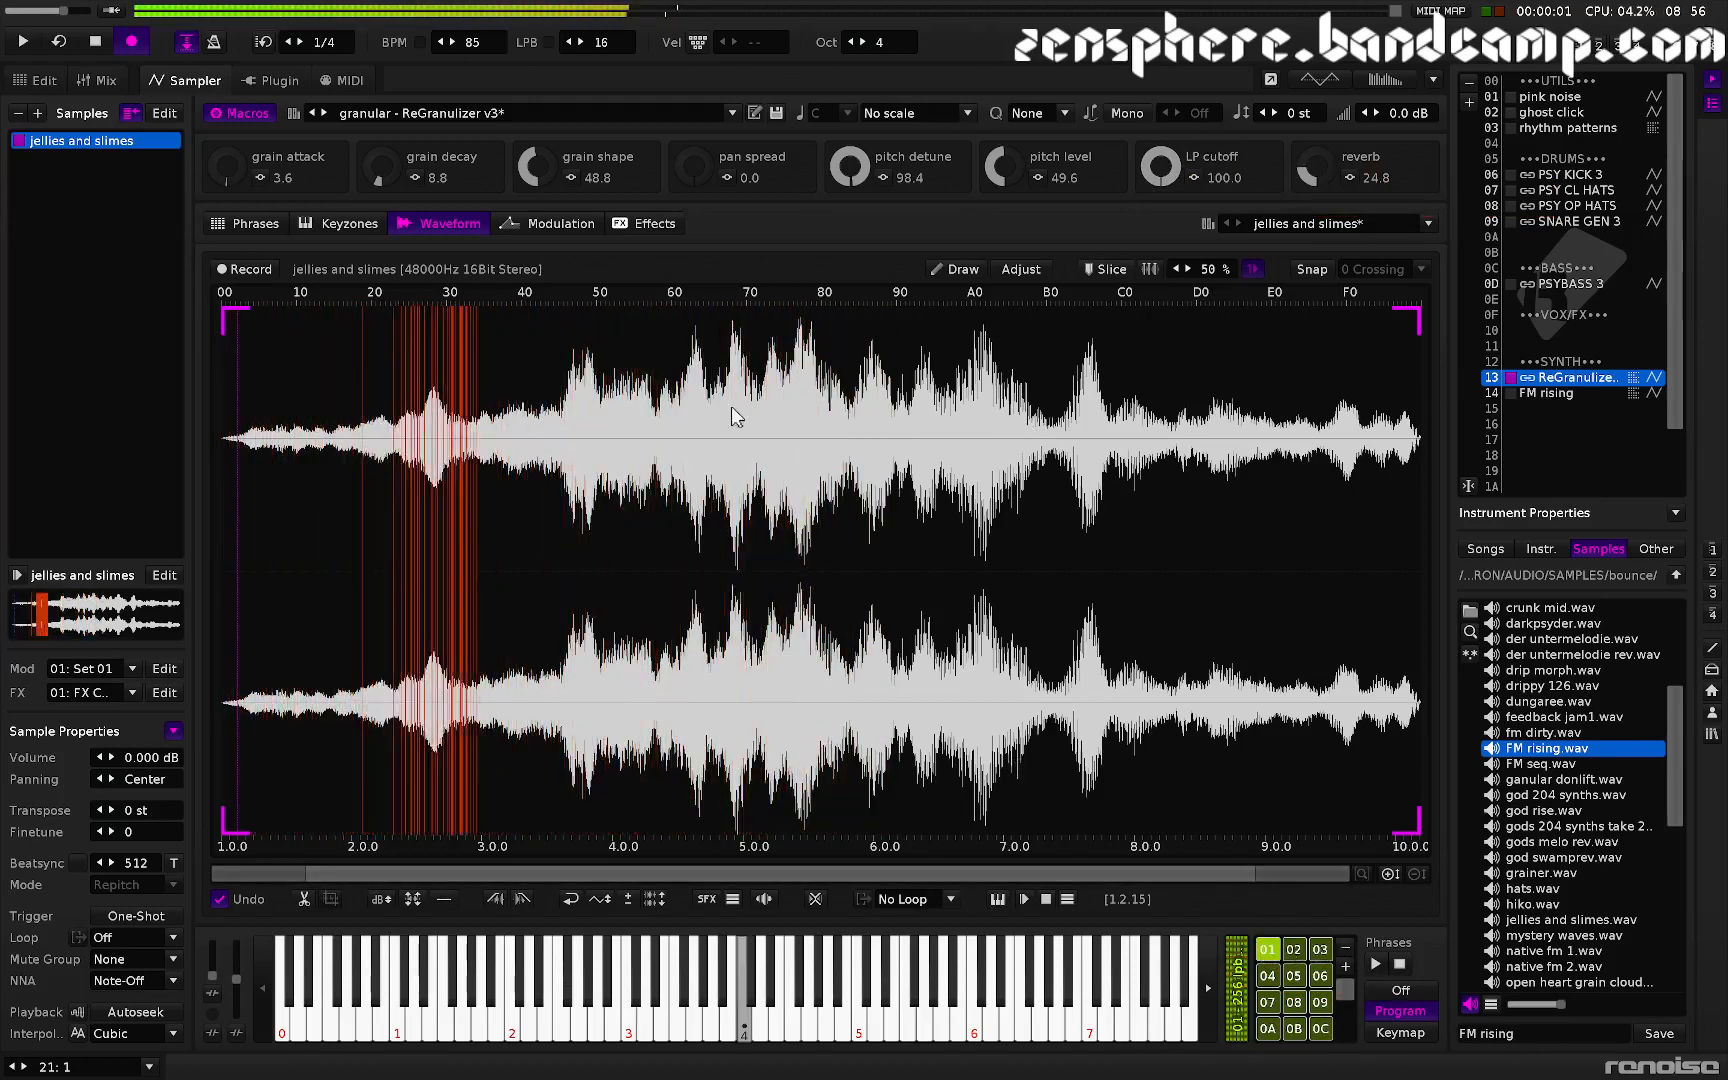
drag(390, 180, 390, 139)
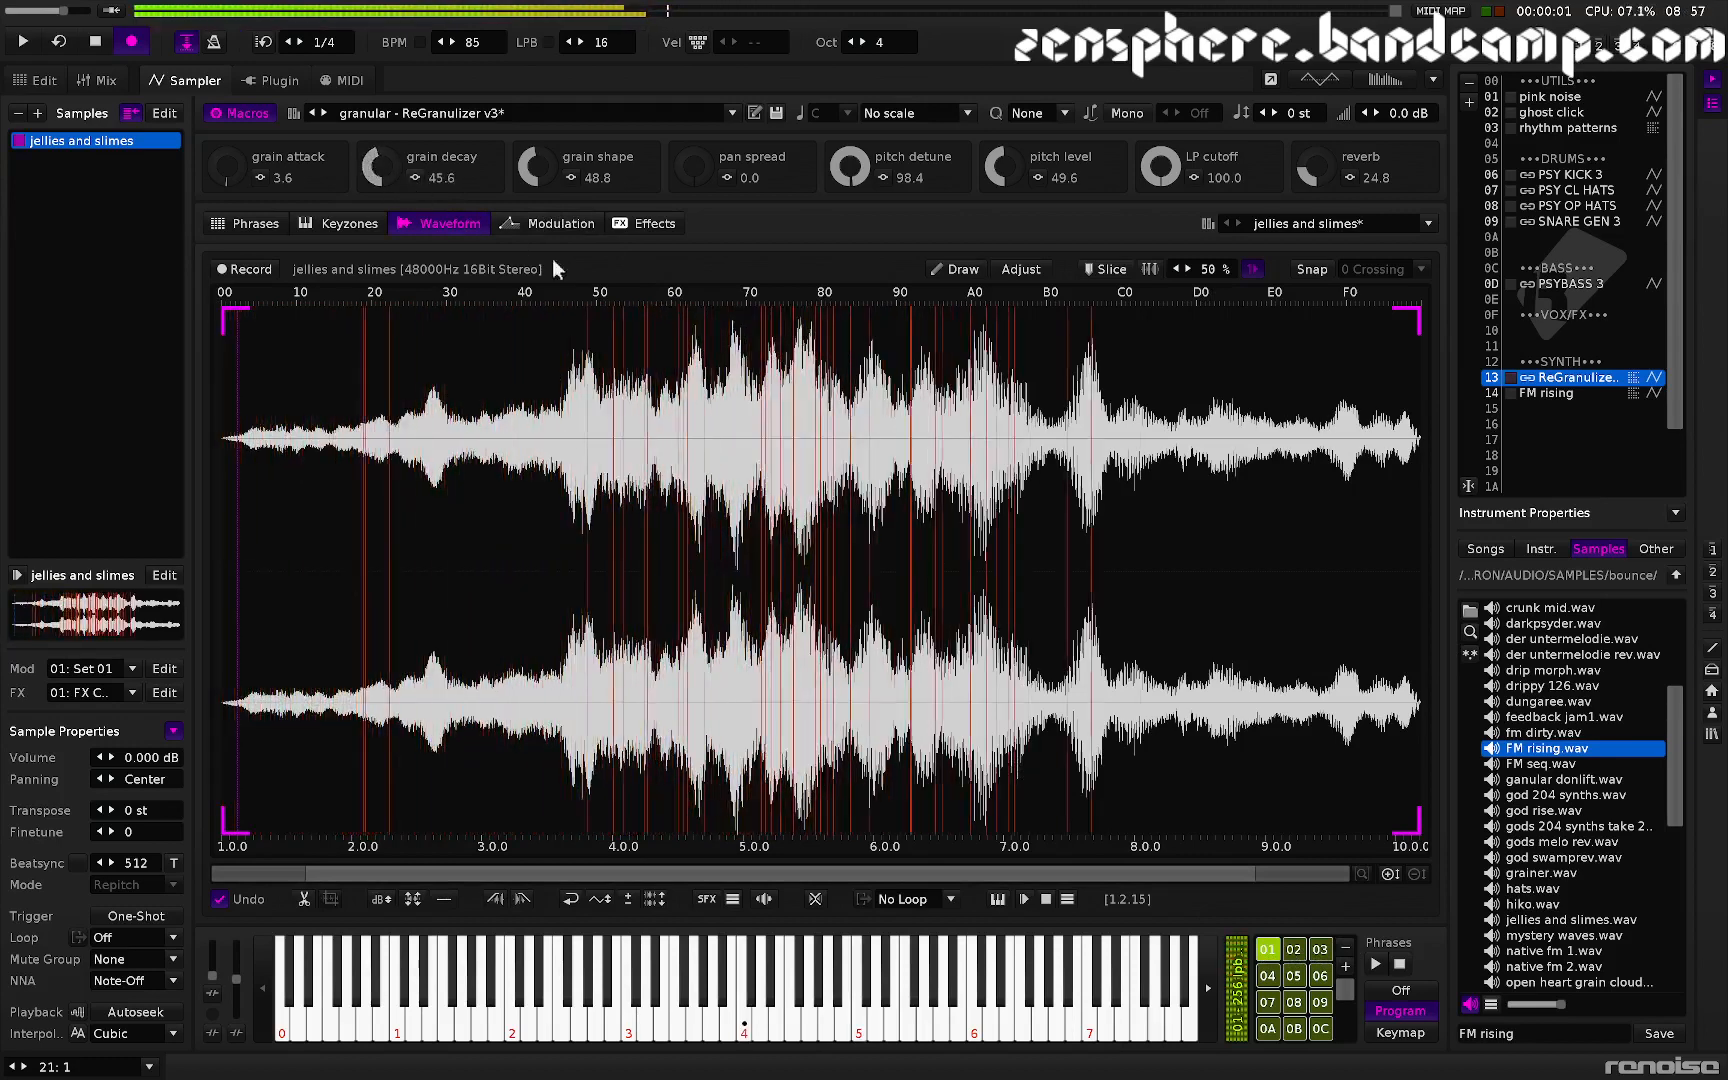
drag(849, 178, 849, 257)
drag(852, 170, 852, 195)
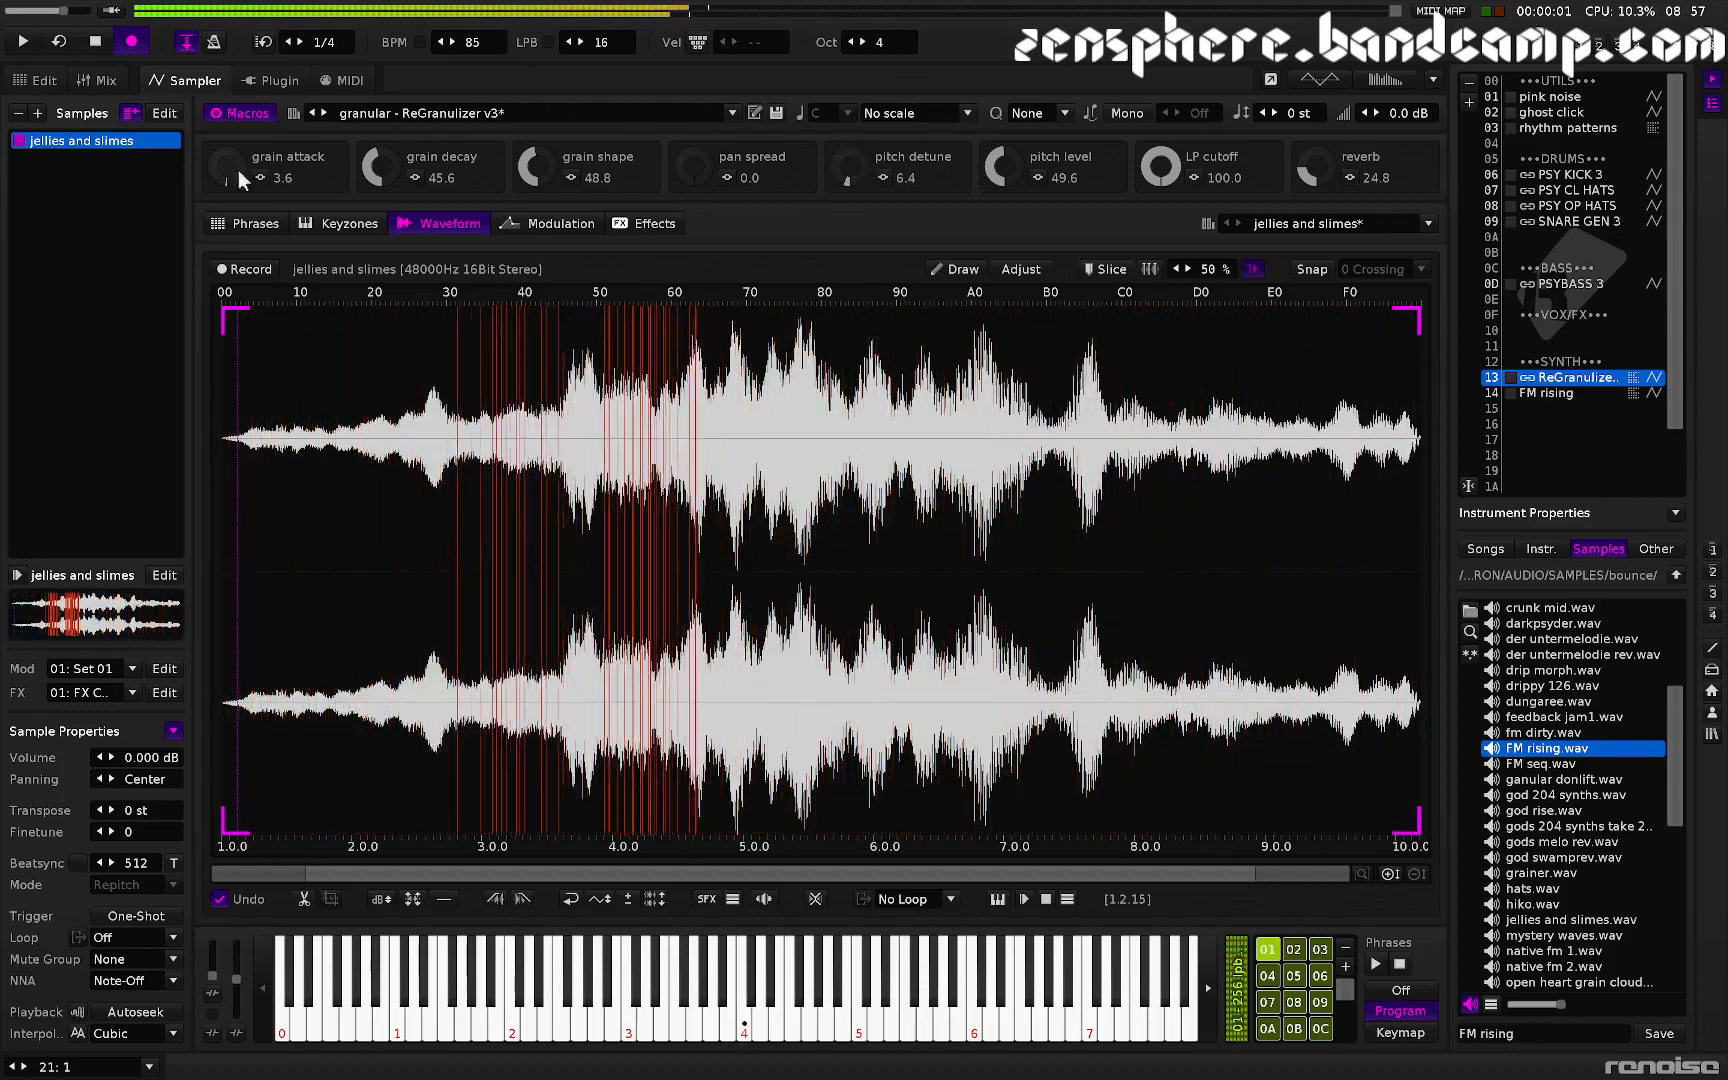
- Set grain attack to 31.2, grain decay to 28.4 and reverb to 16.0
drag(238, 170, 238, 140)
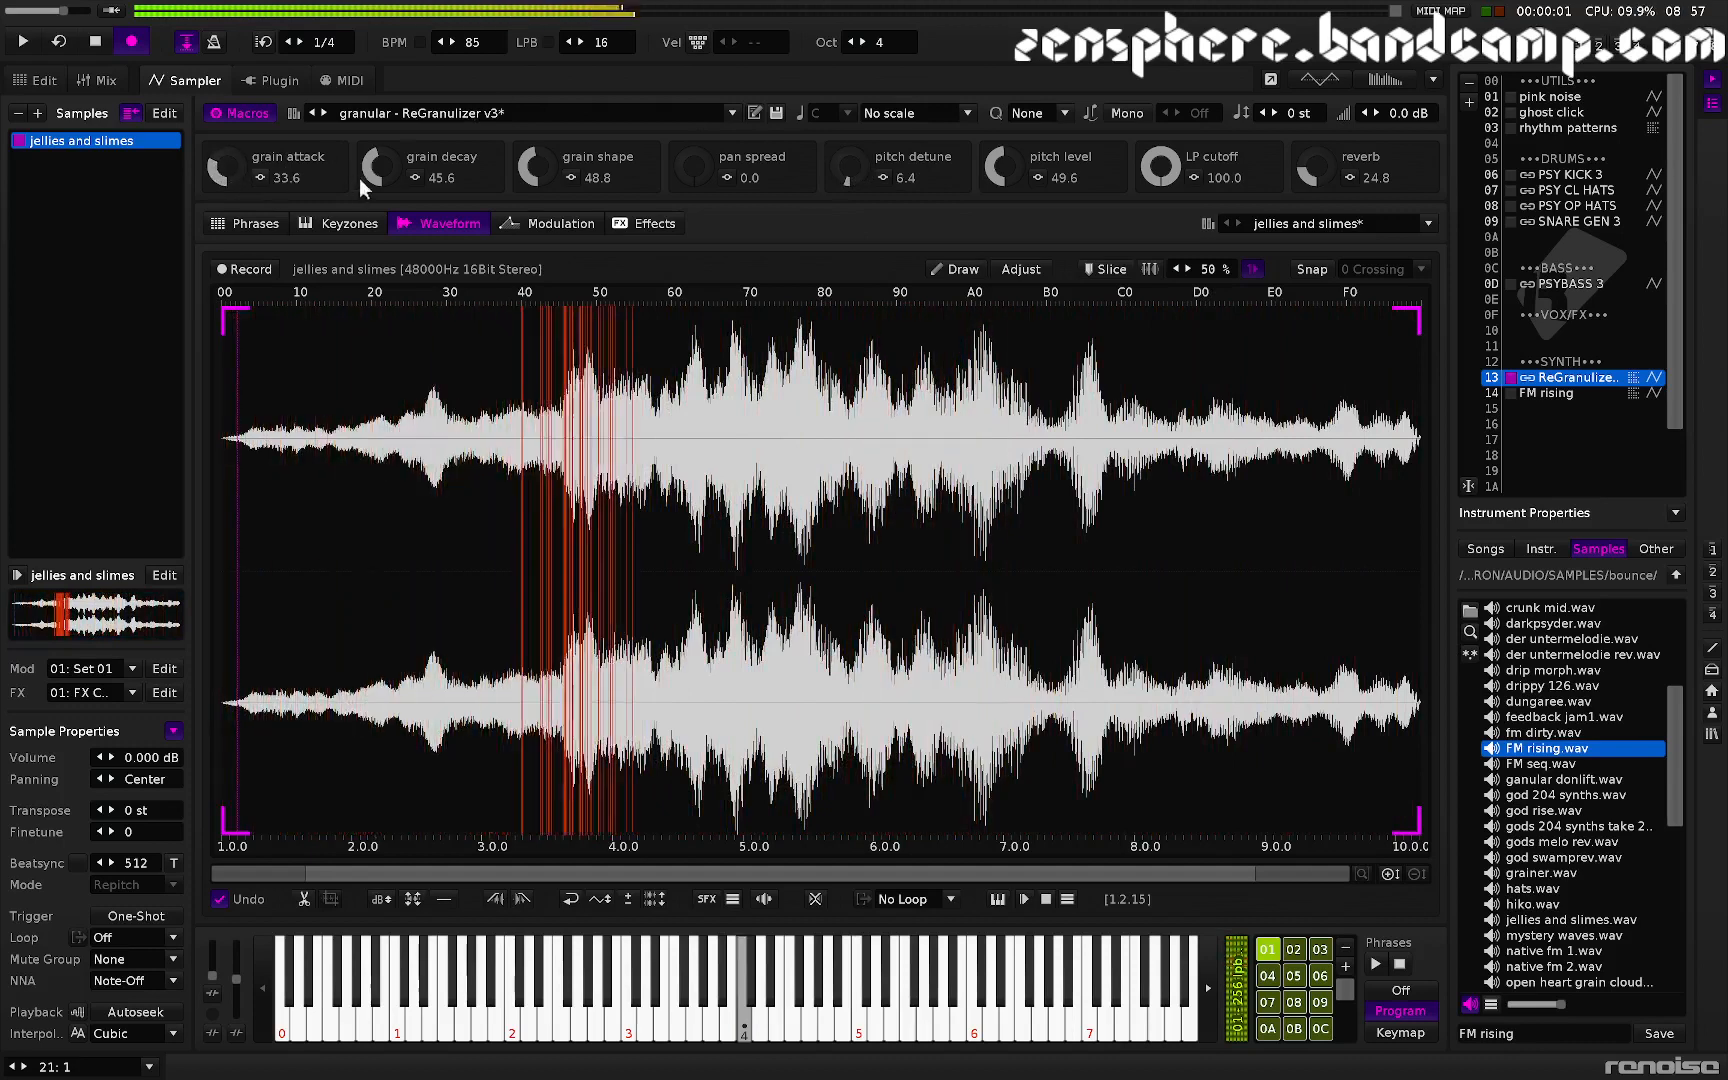
drag(370, 172, 370, 189)
drag(248, 168, 248, 173)
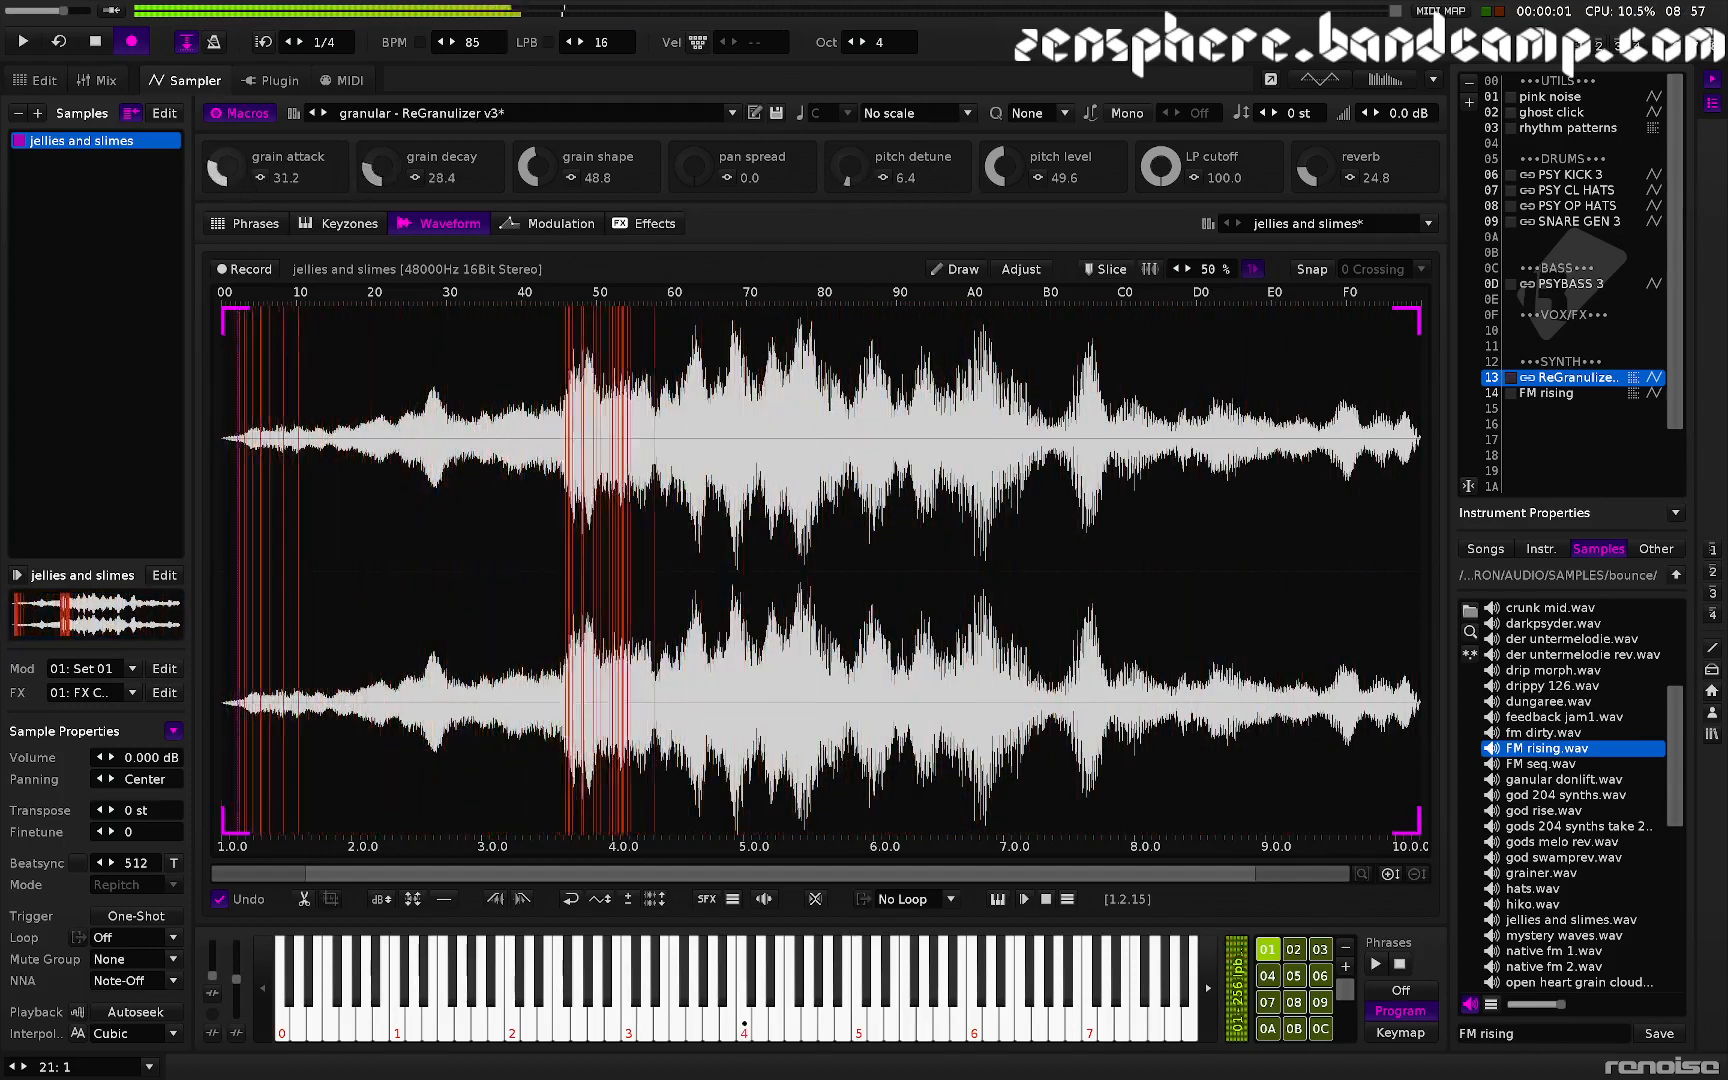
drag(1317, 168, 1317, 178)
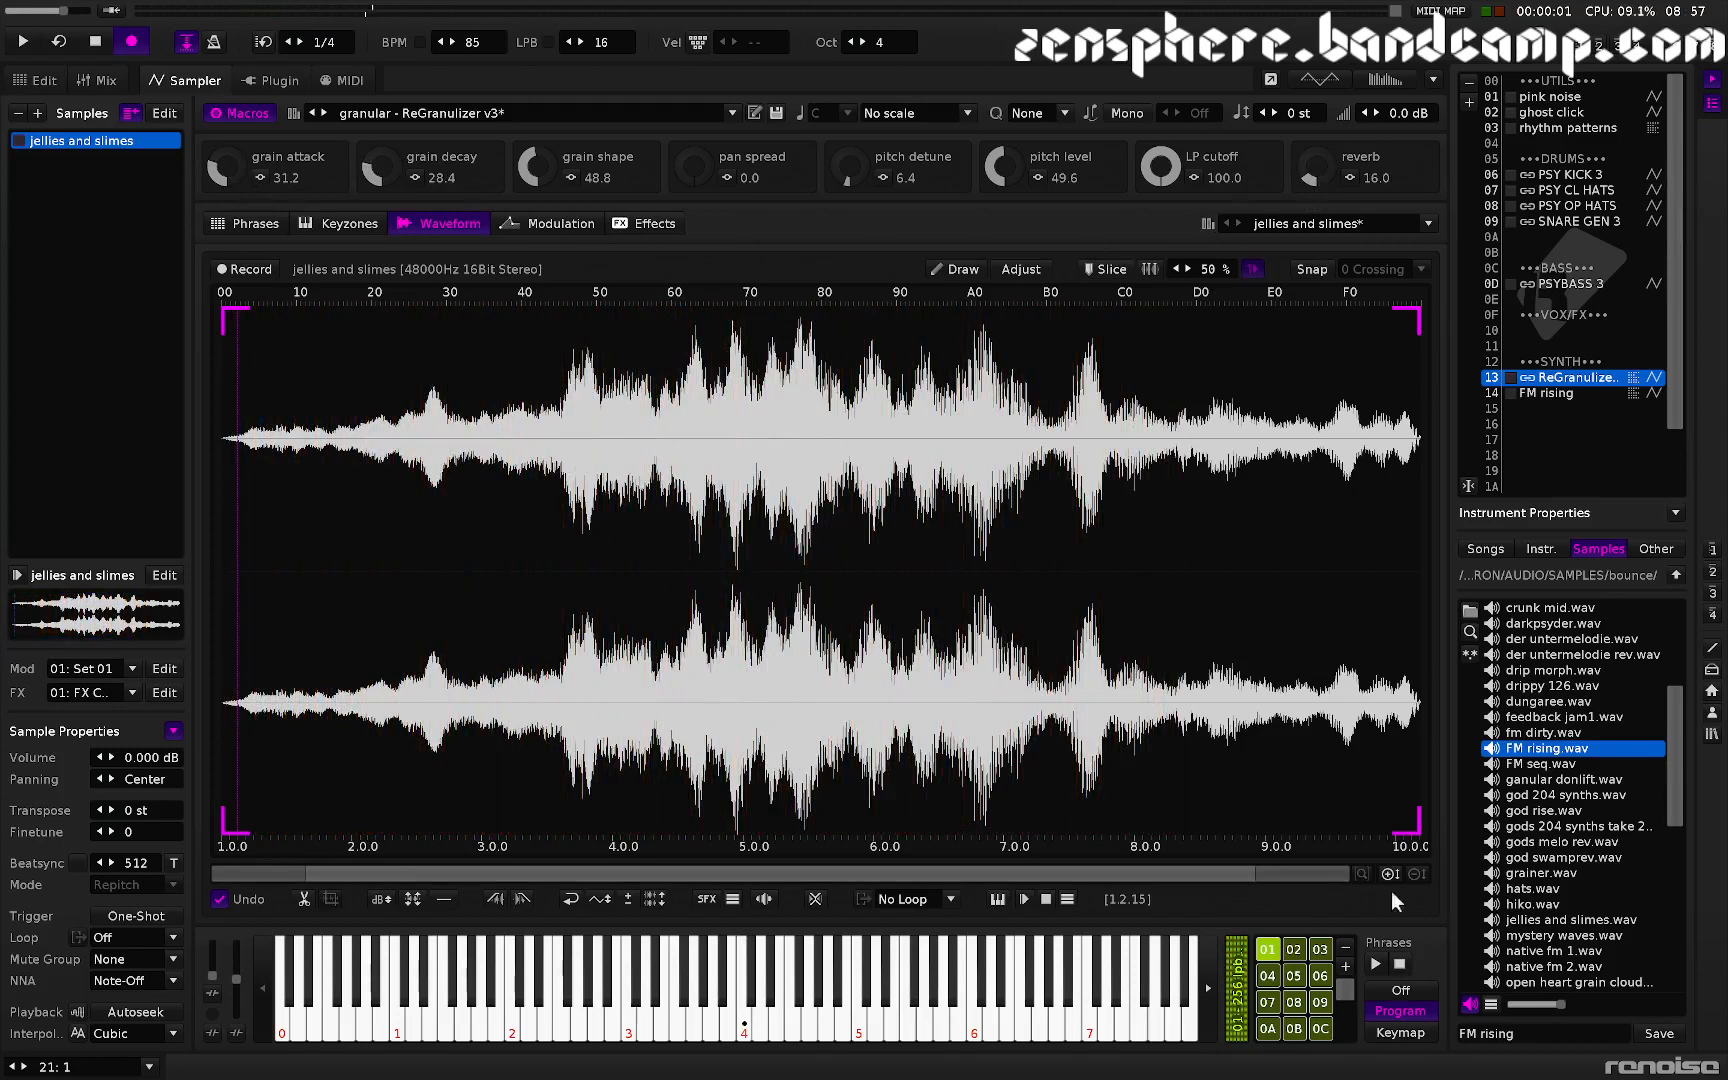
- Select phrase 08 and set grain attack to 0.0, grain shape to 33.6 and grain decay to 21.6
click(1294, 1002)
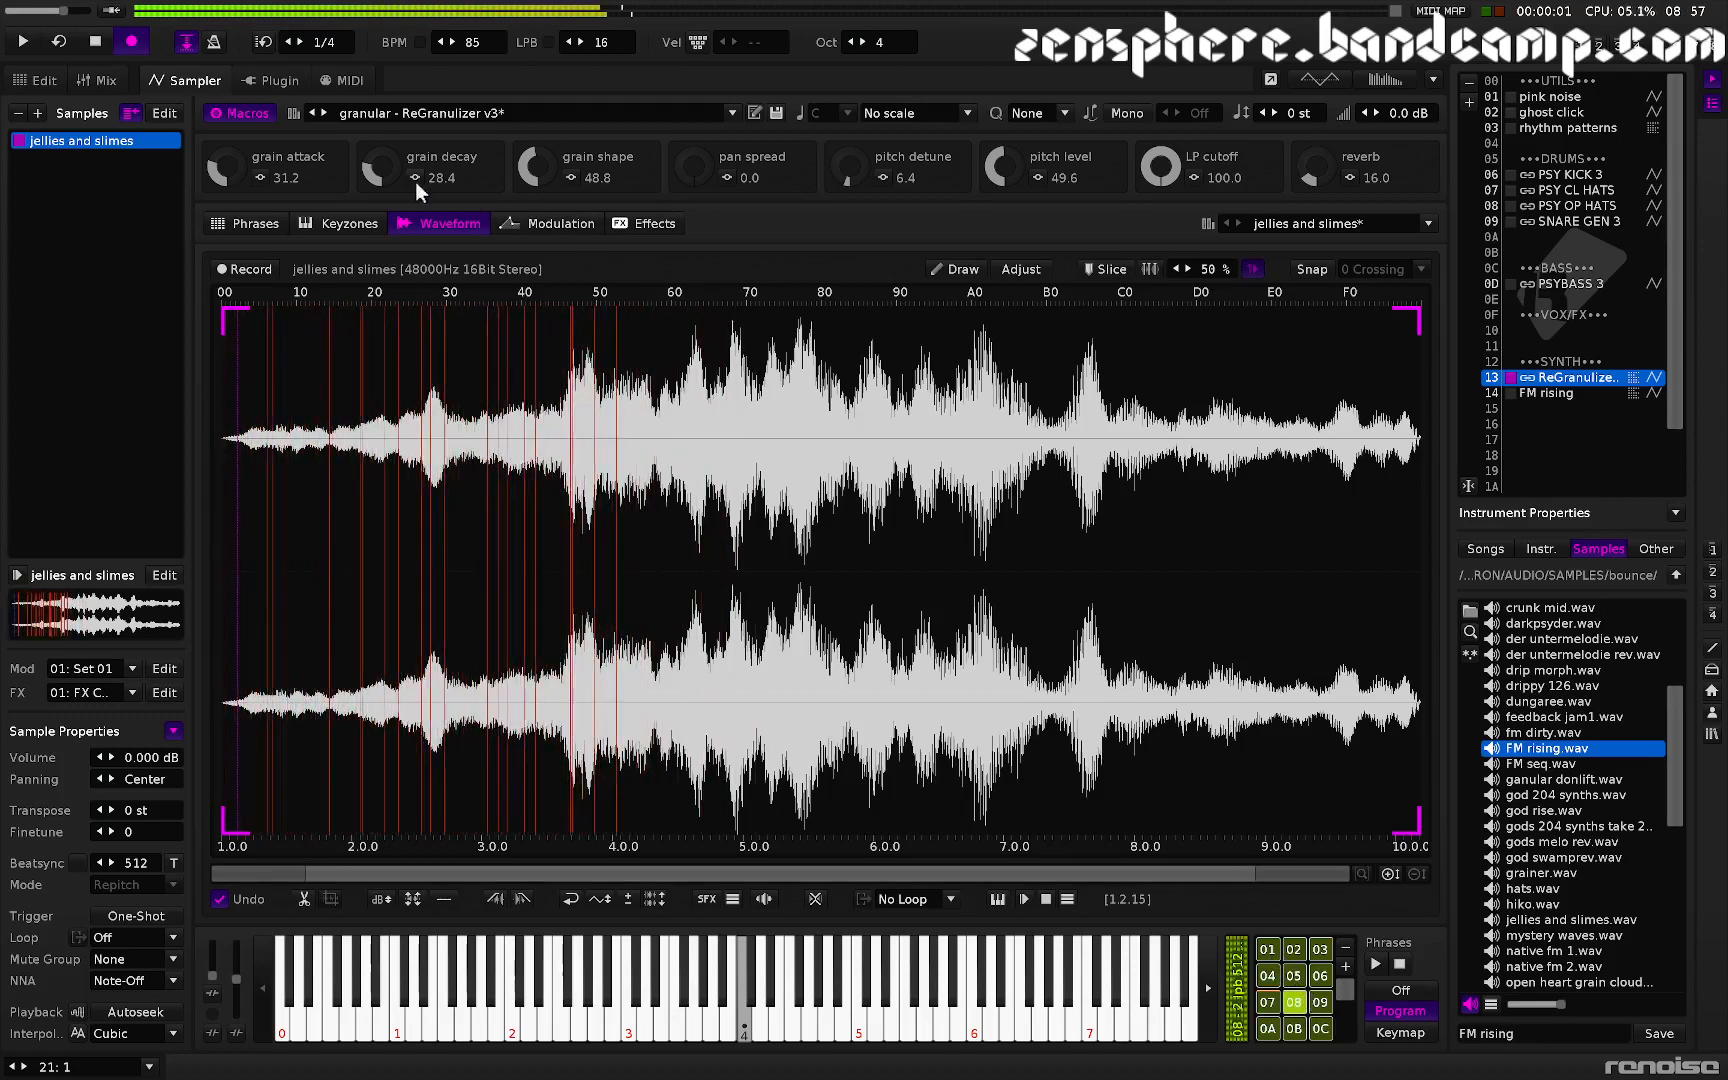
drag(414, 181, 414, 193)
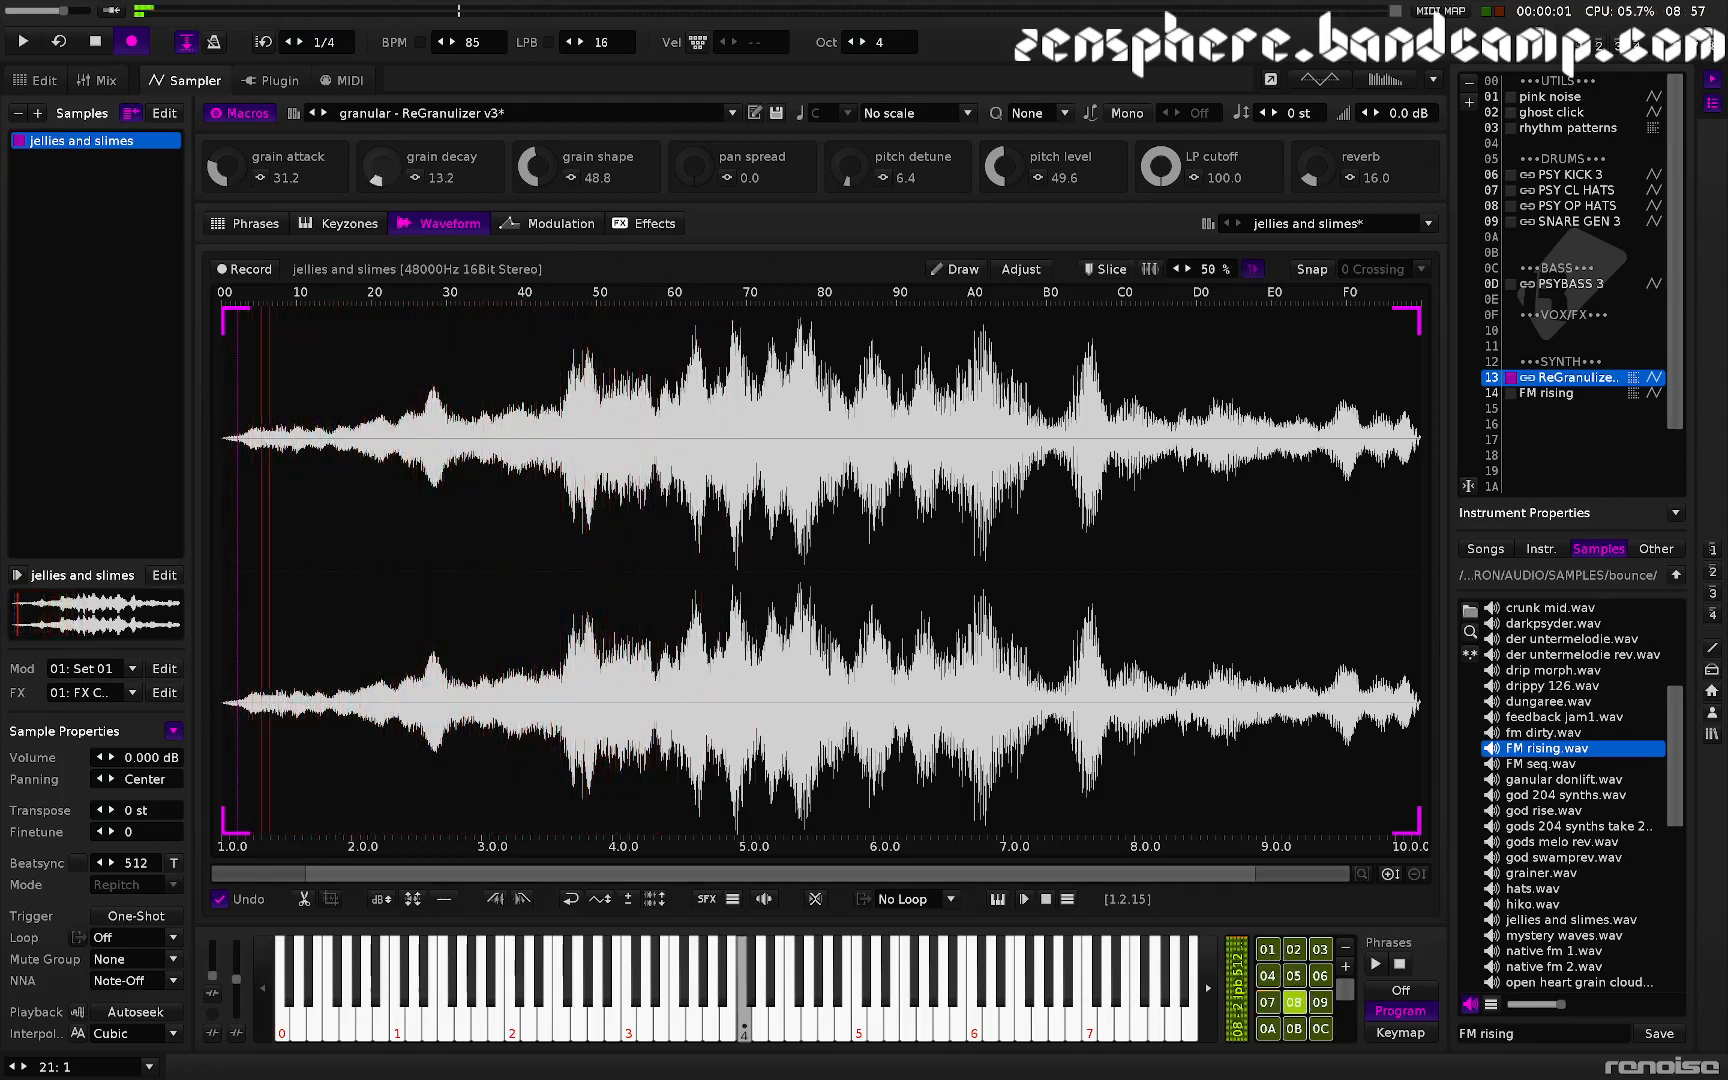
drag(260, 179, 260, 213)
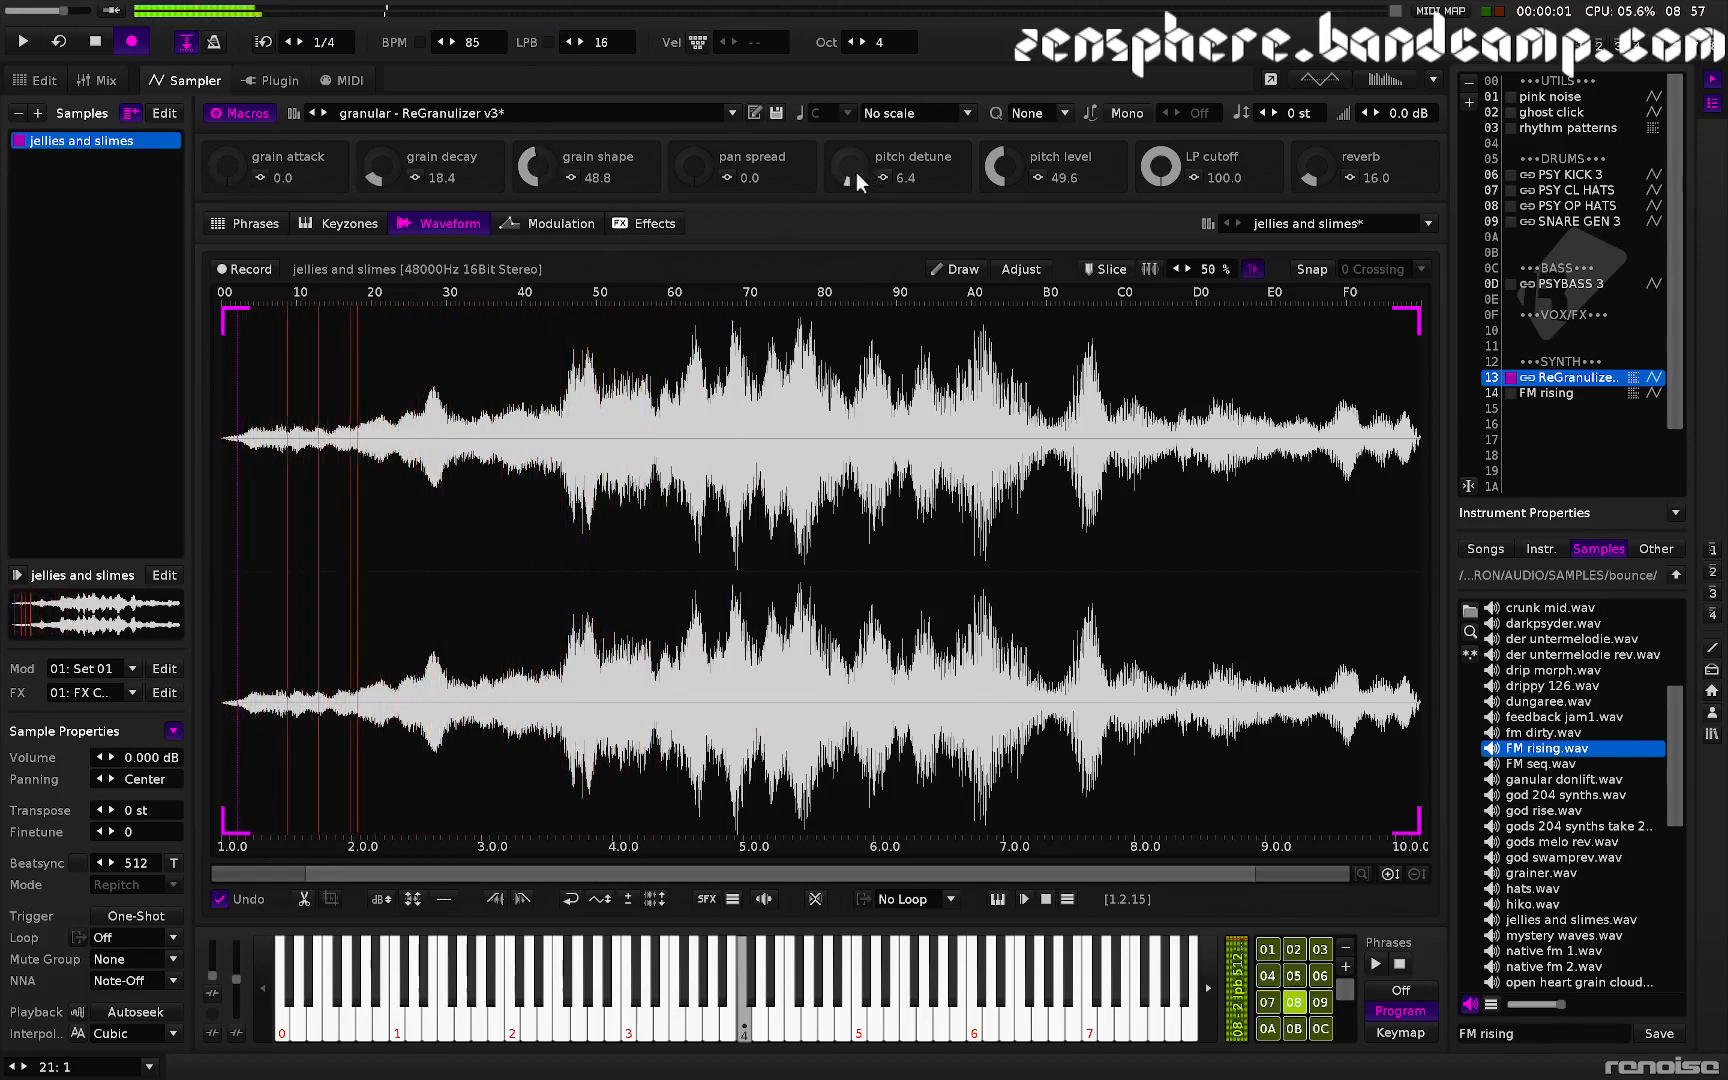
drag(856, 171, 856, 176)
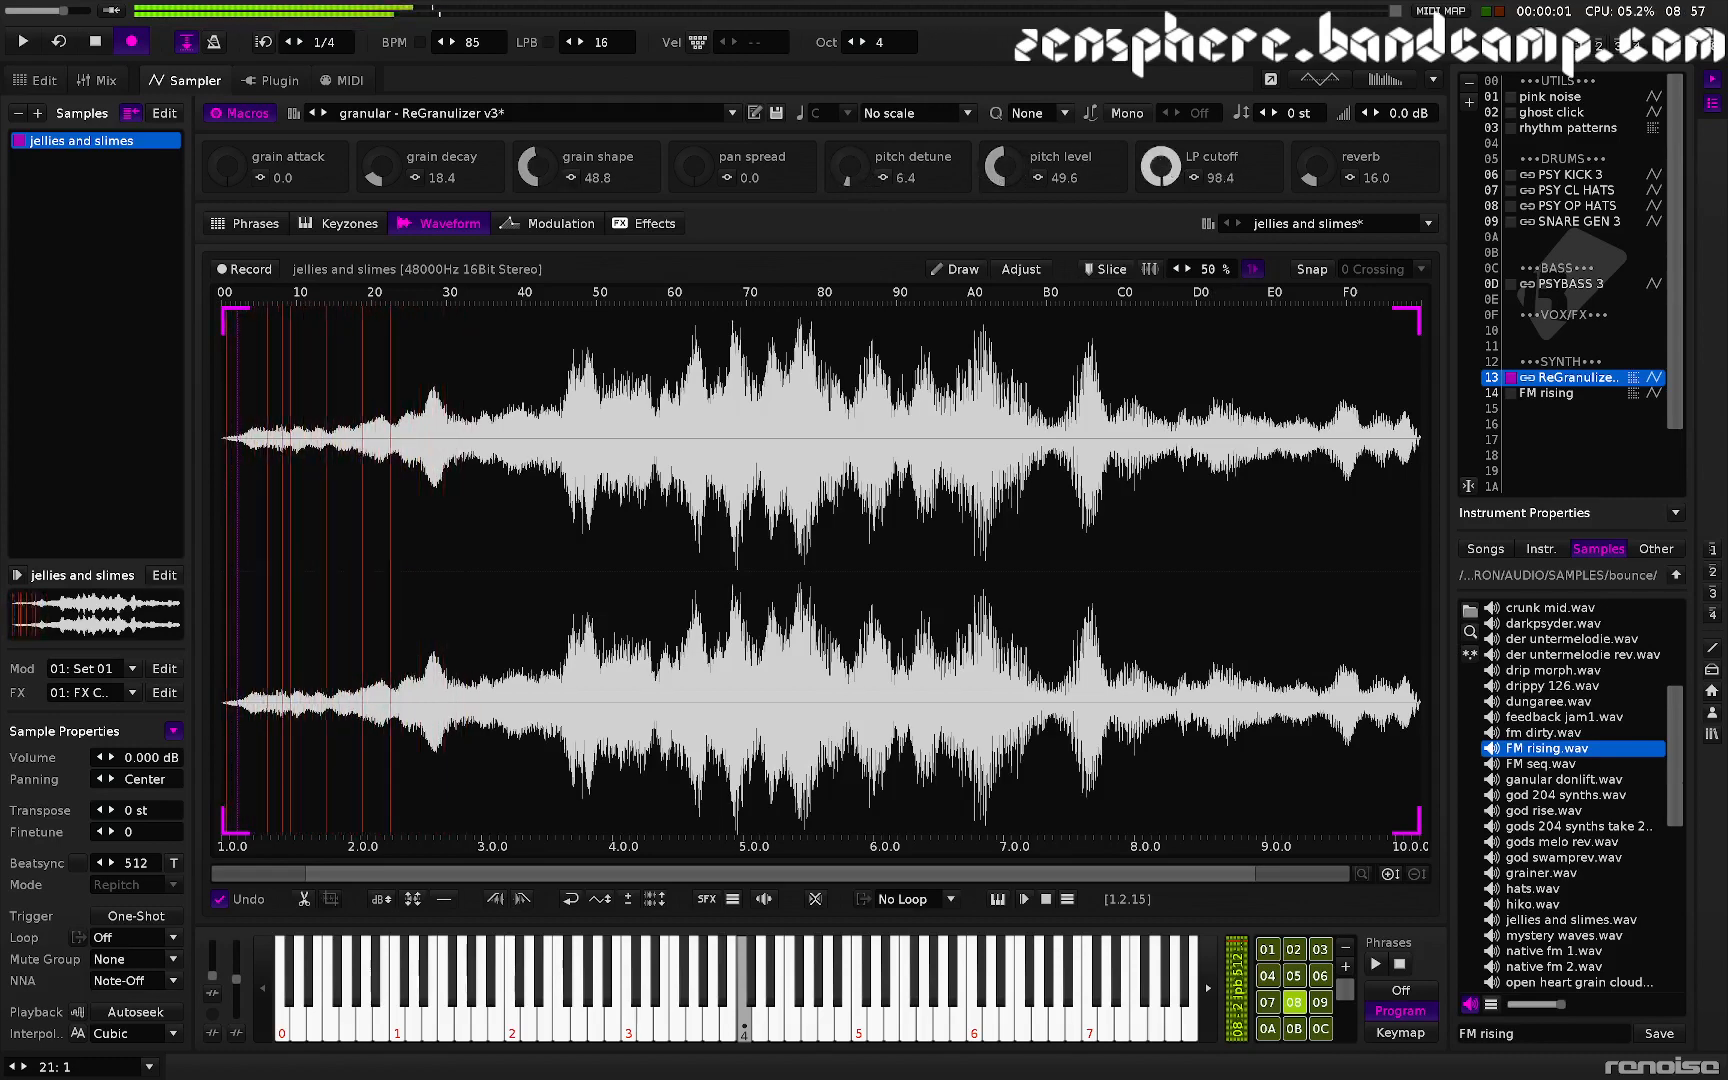
drag(535, 168, 535, 194)
drag(379, 168, 379, 162)
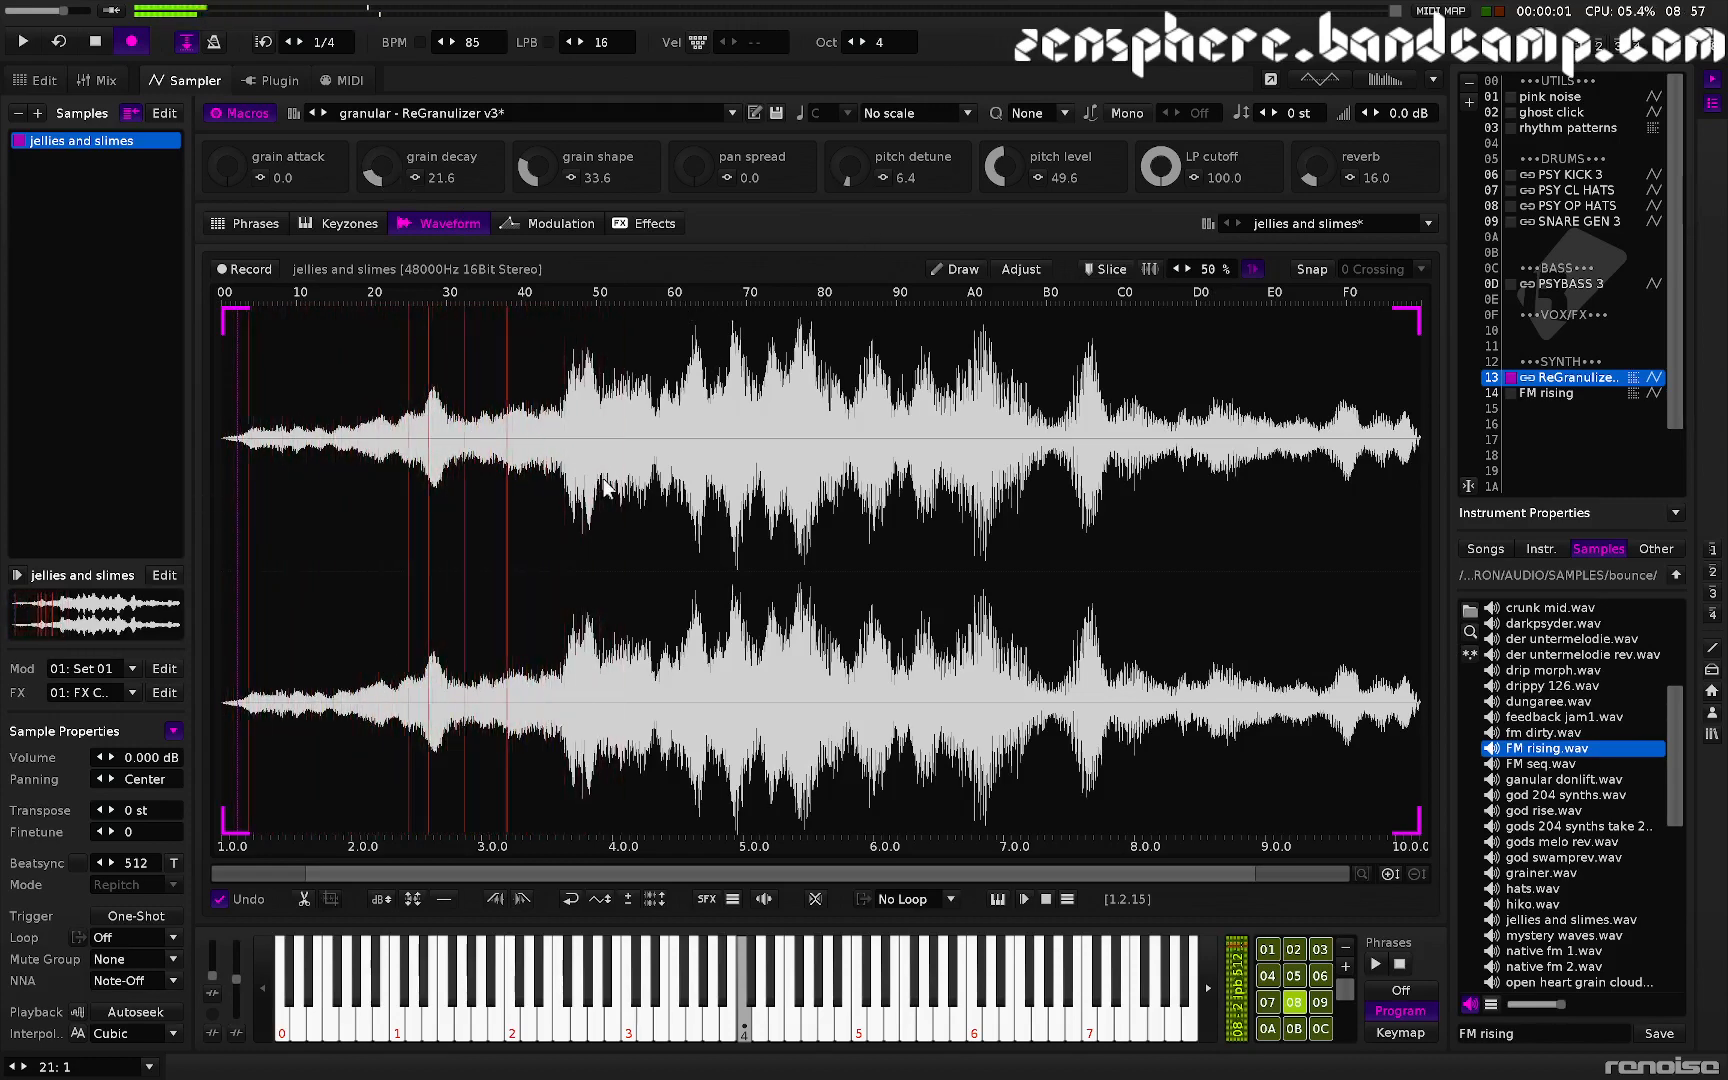
- Crop the sample to the region from about 3.8 to 6.15 and audition it
drag(549, 521, 997, 513)
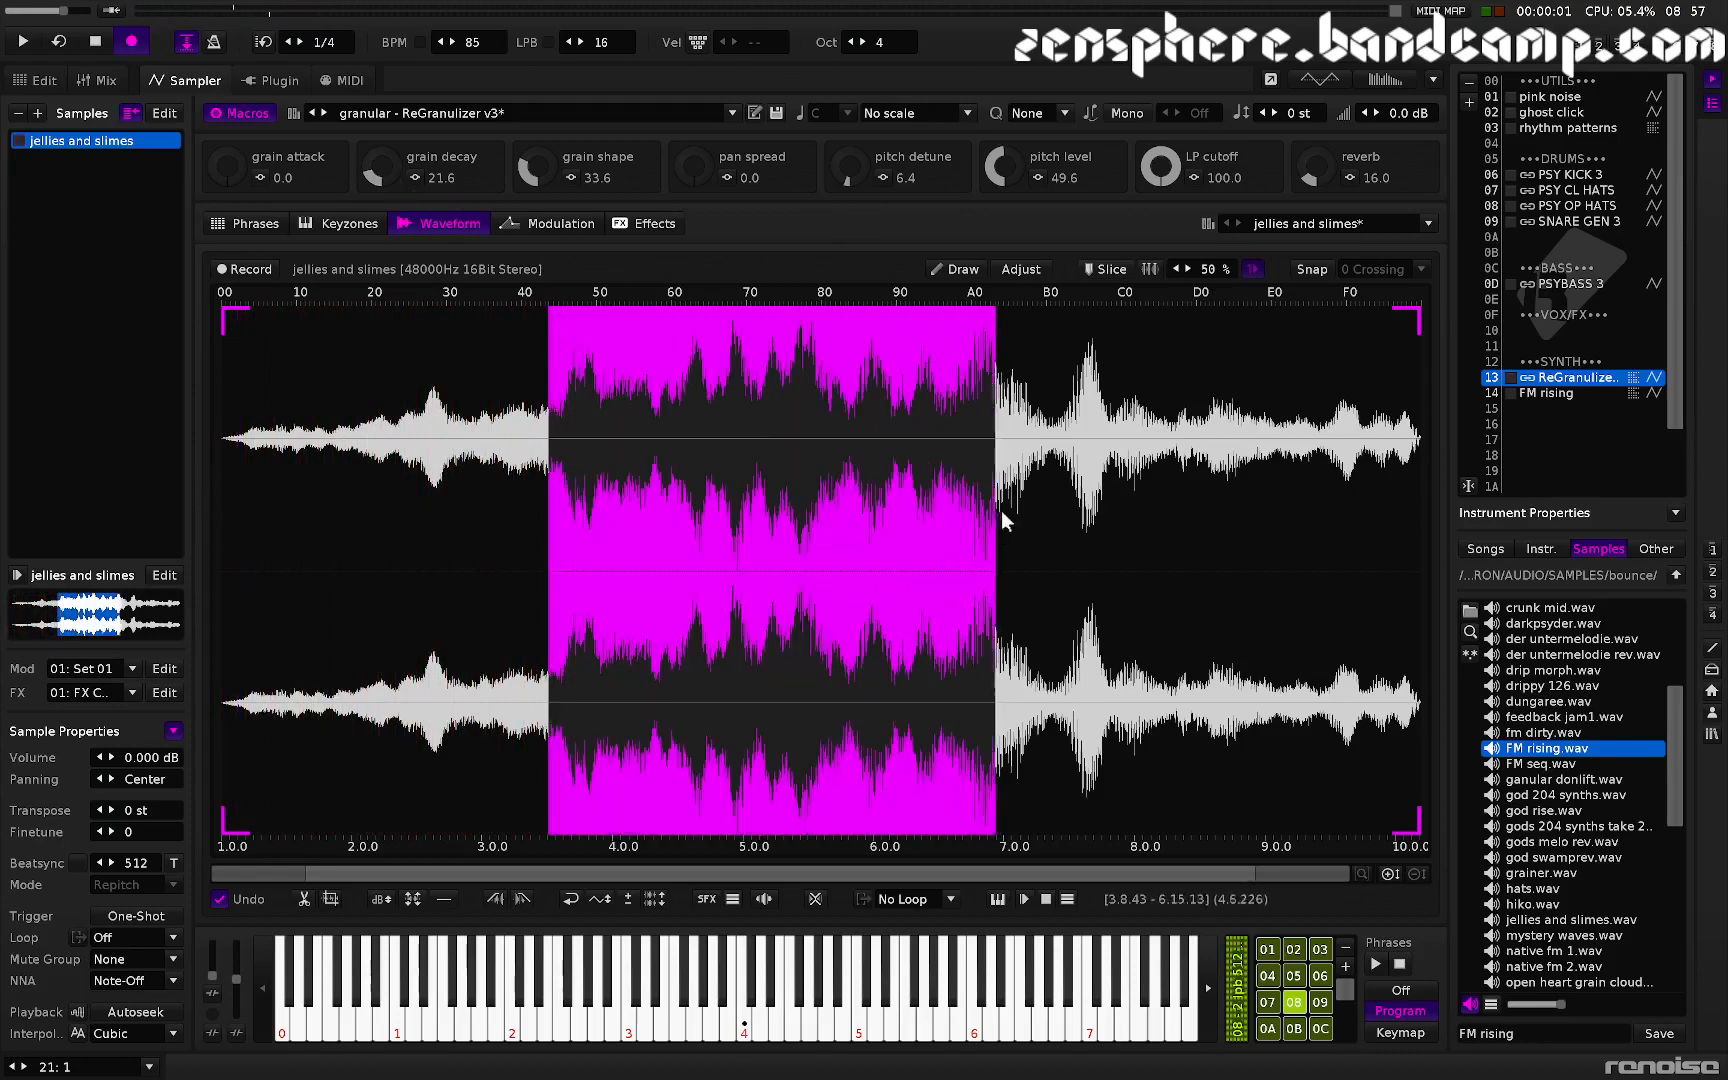
key(ctrl+t)
key(z)
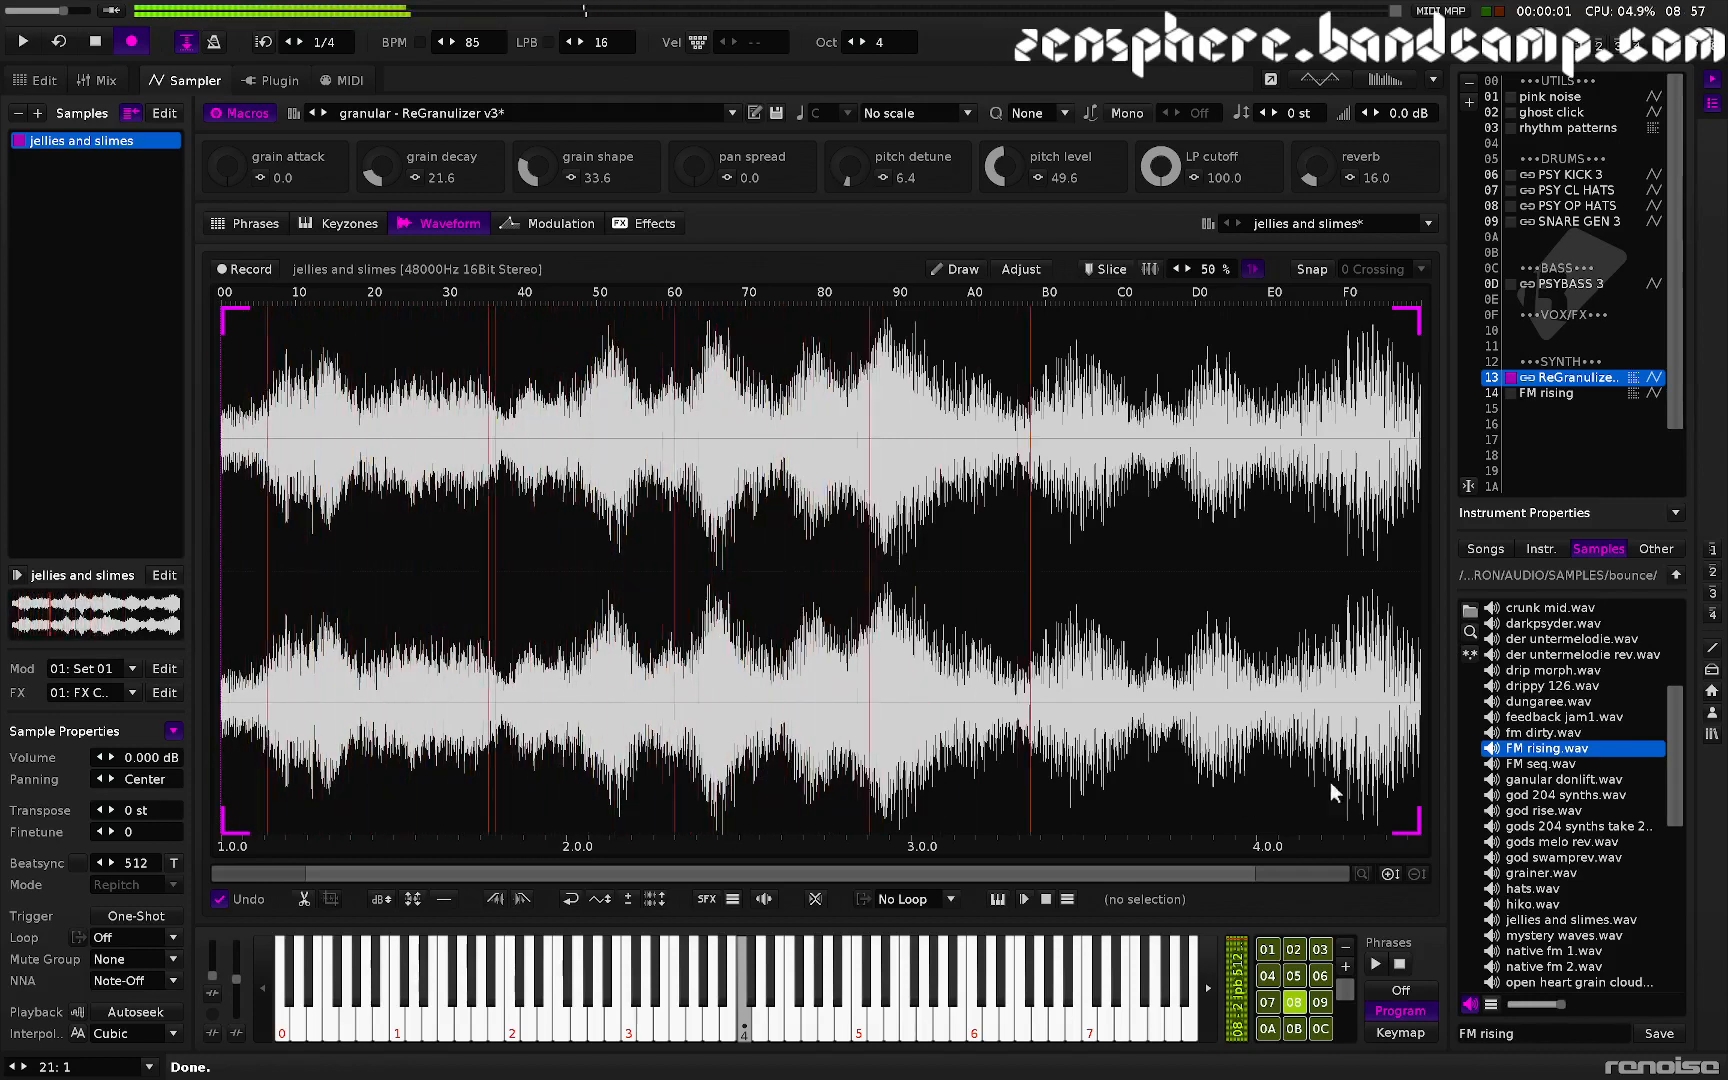
- Select phrase 07 and set grain decay to 16.8 and pitch detune to 45.2
click(1268, 1004)
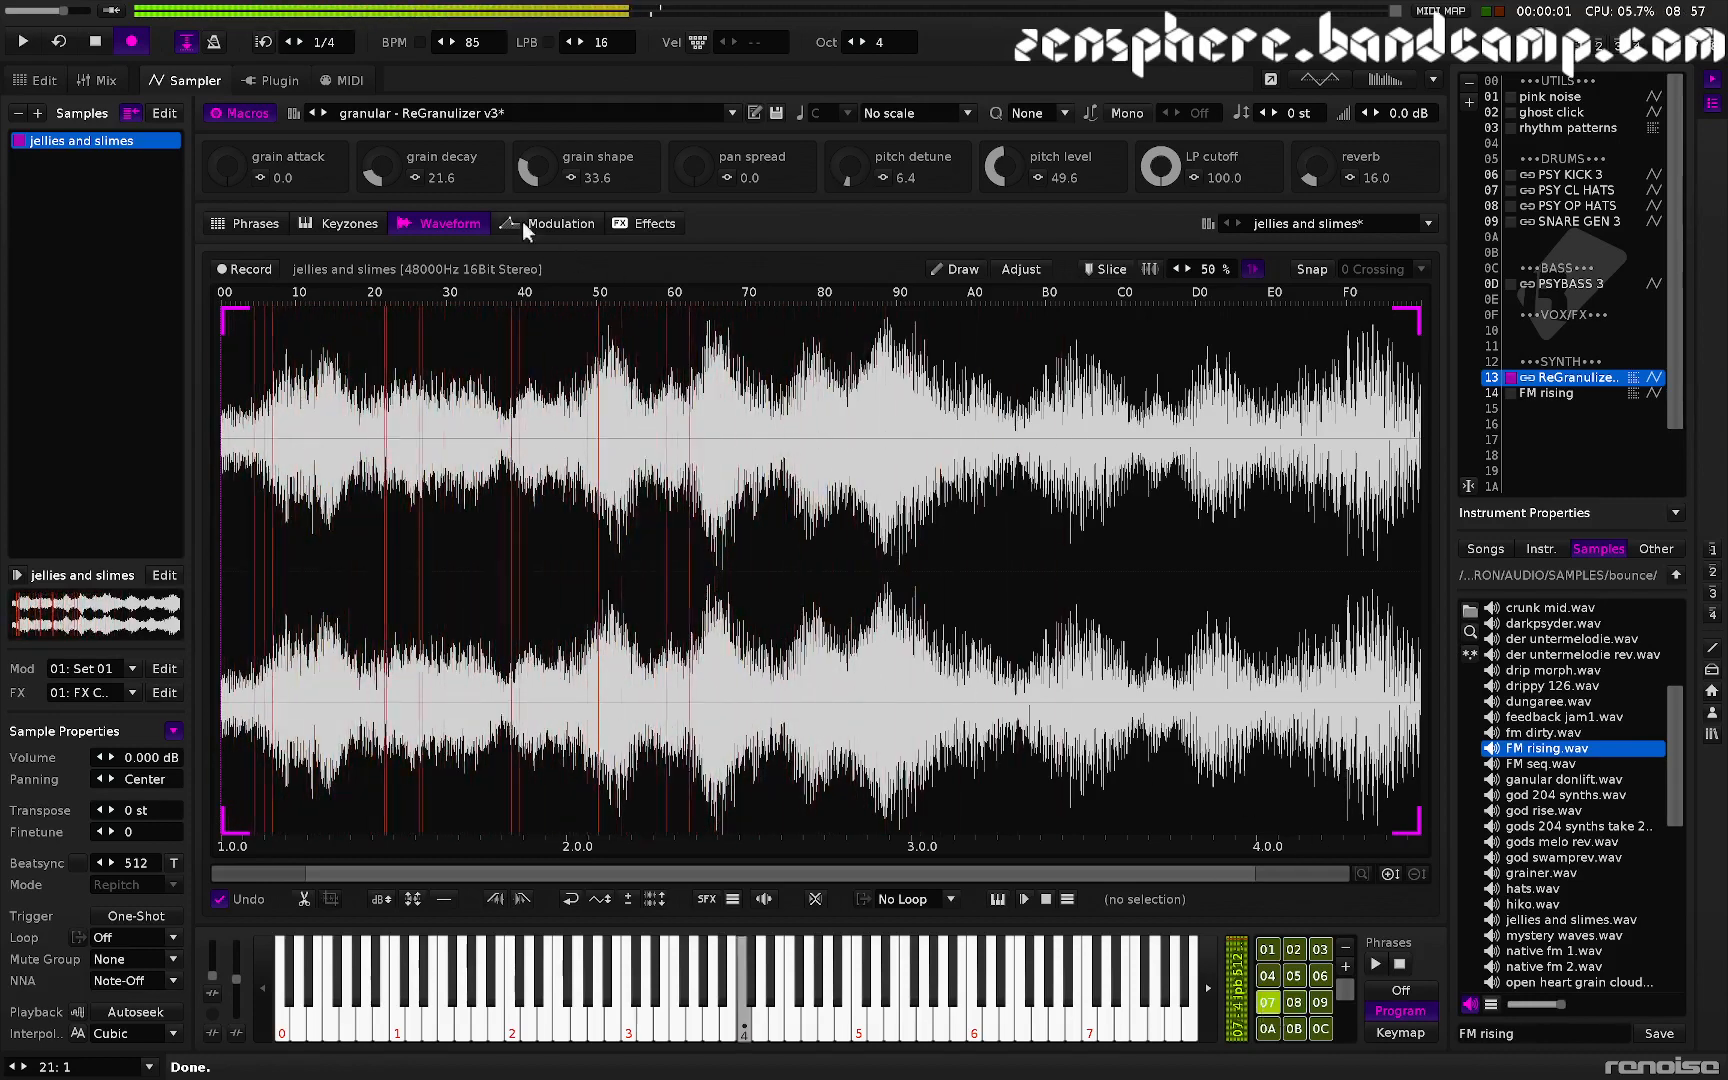
drag(391, 170, 391, 181)
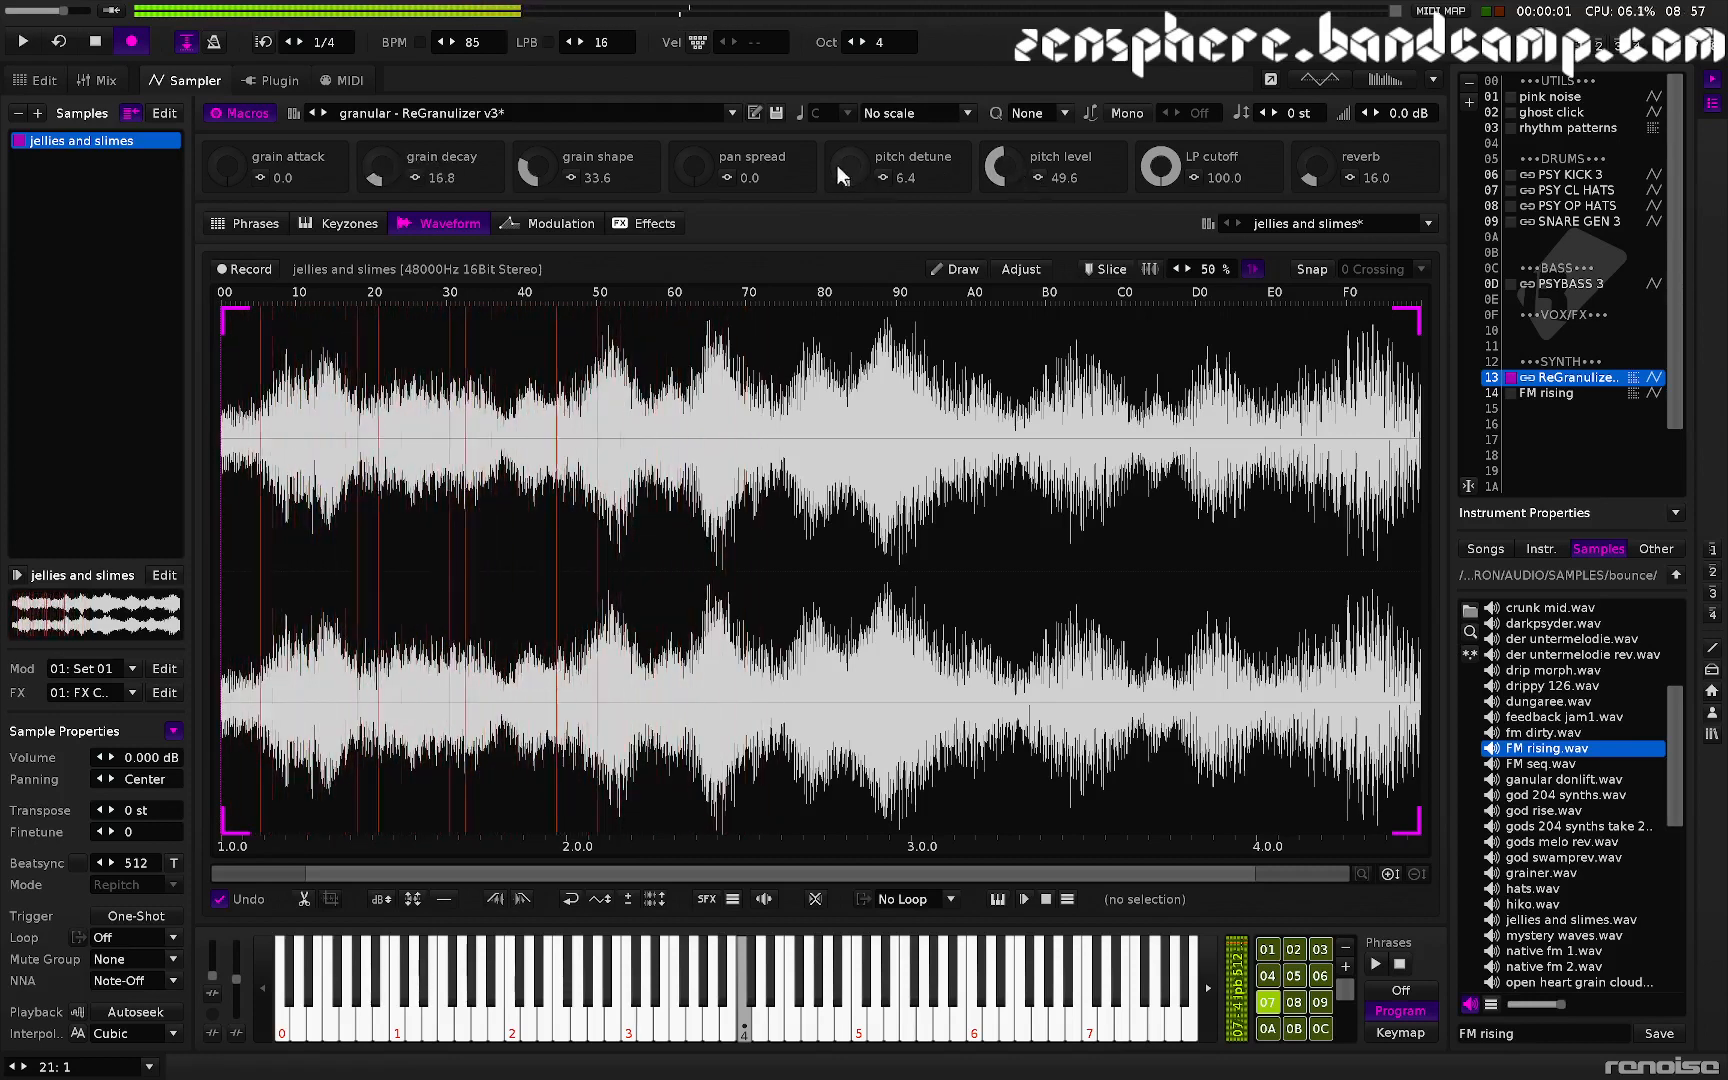
drag(837, 165, 837, 80)
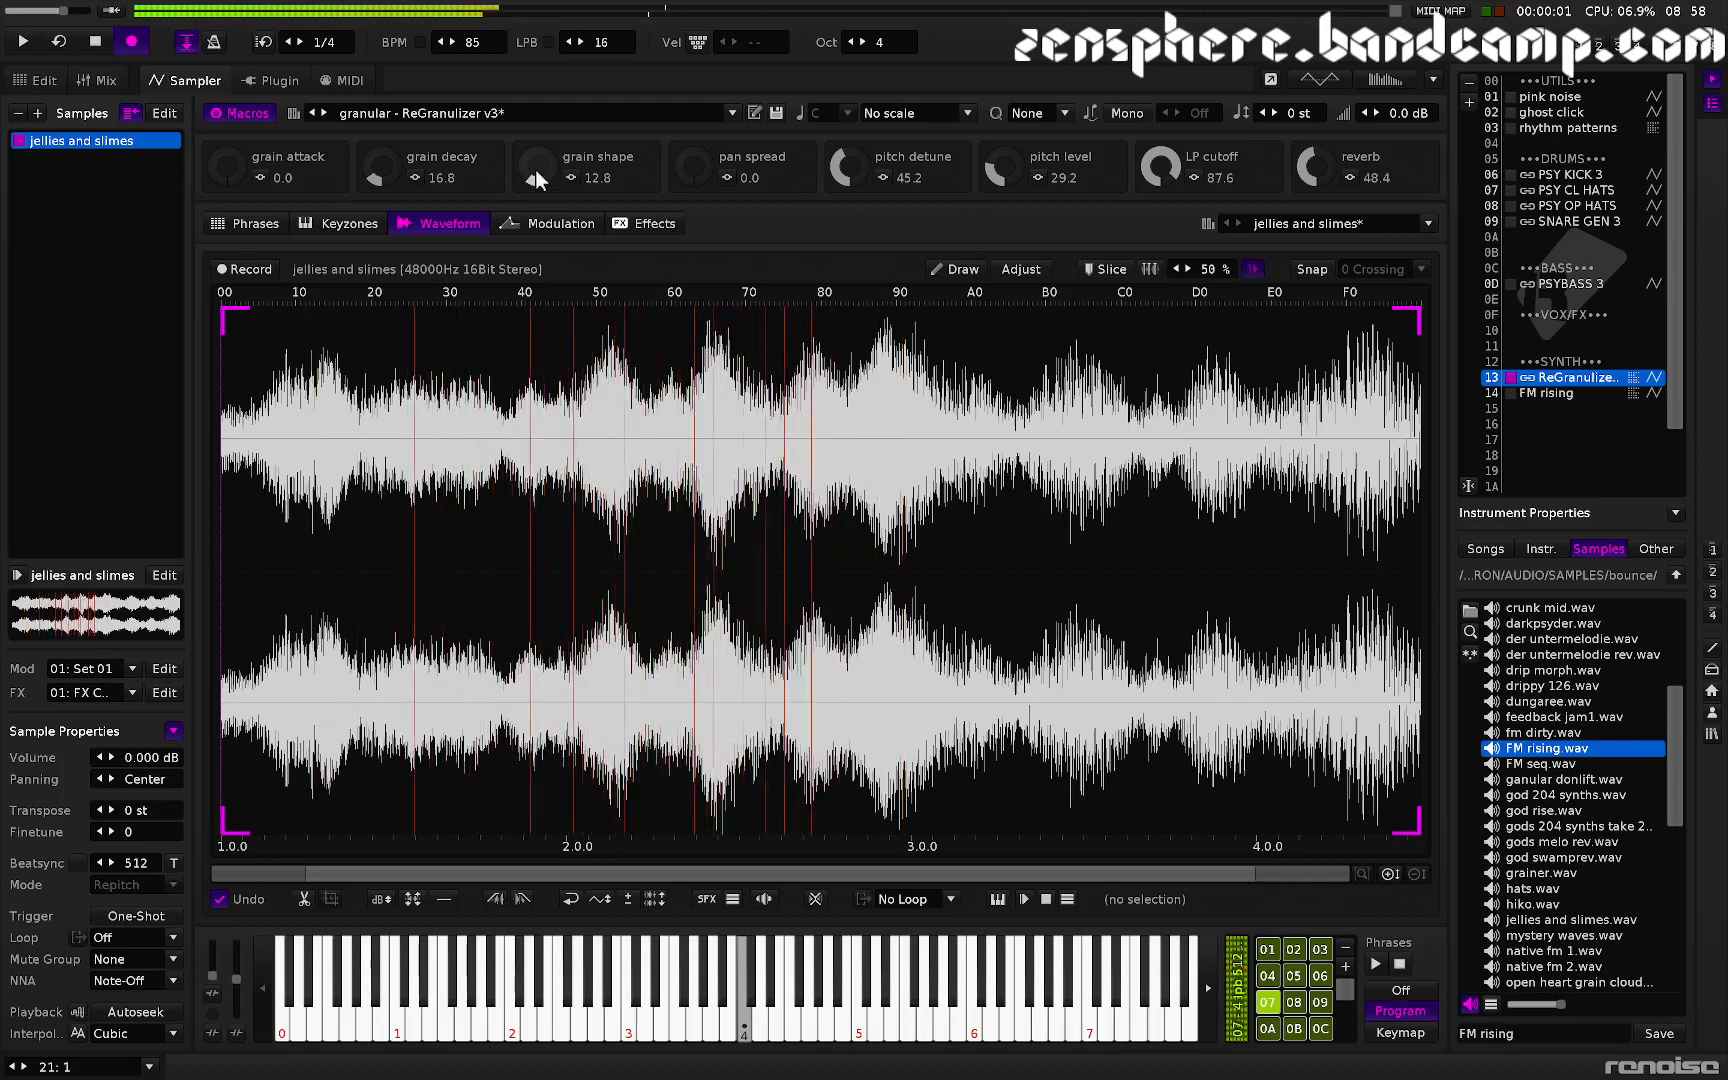
- Sweep the grain shape macro up to about 98.8 and inspect its volume AHDSR mapping in the Modulation view, auditioning
drag(535, 175, 535, 200)
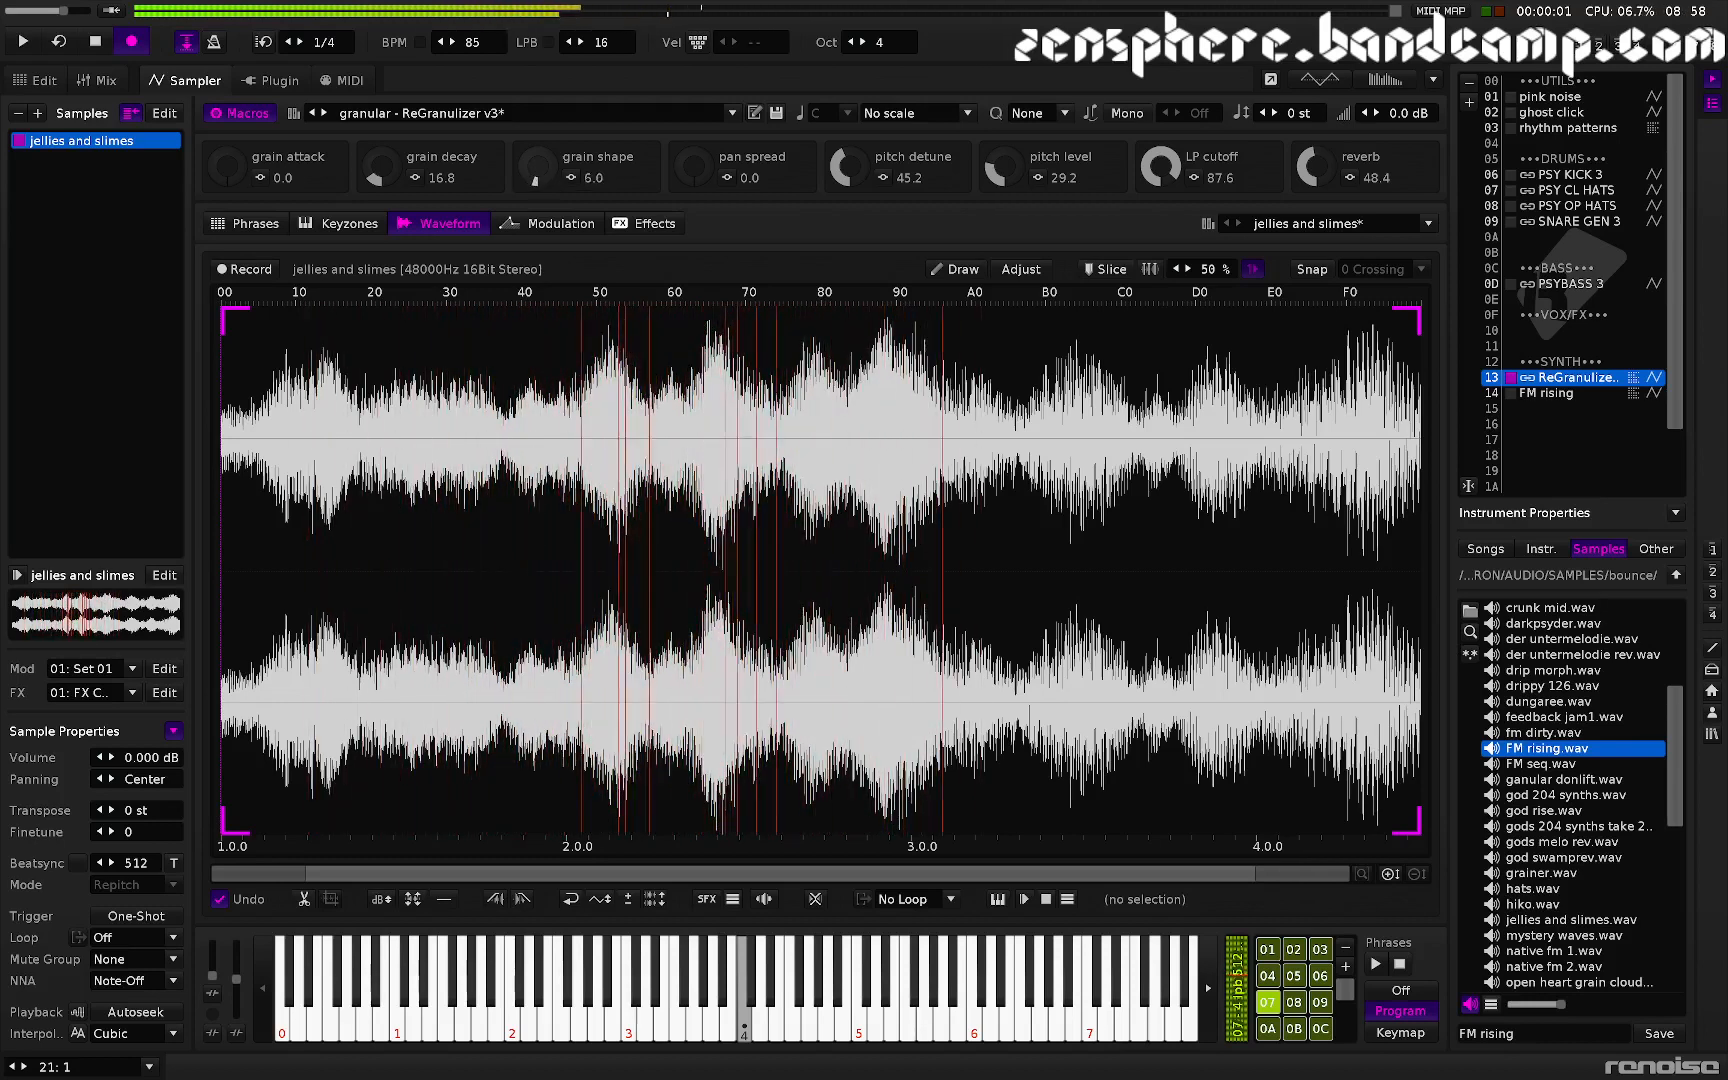
drag(535, 200, 535, 115)
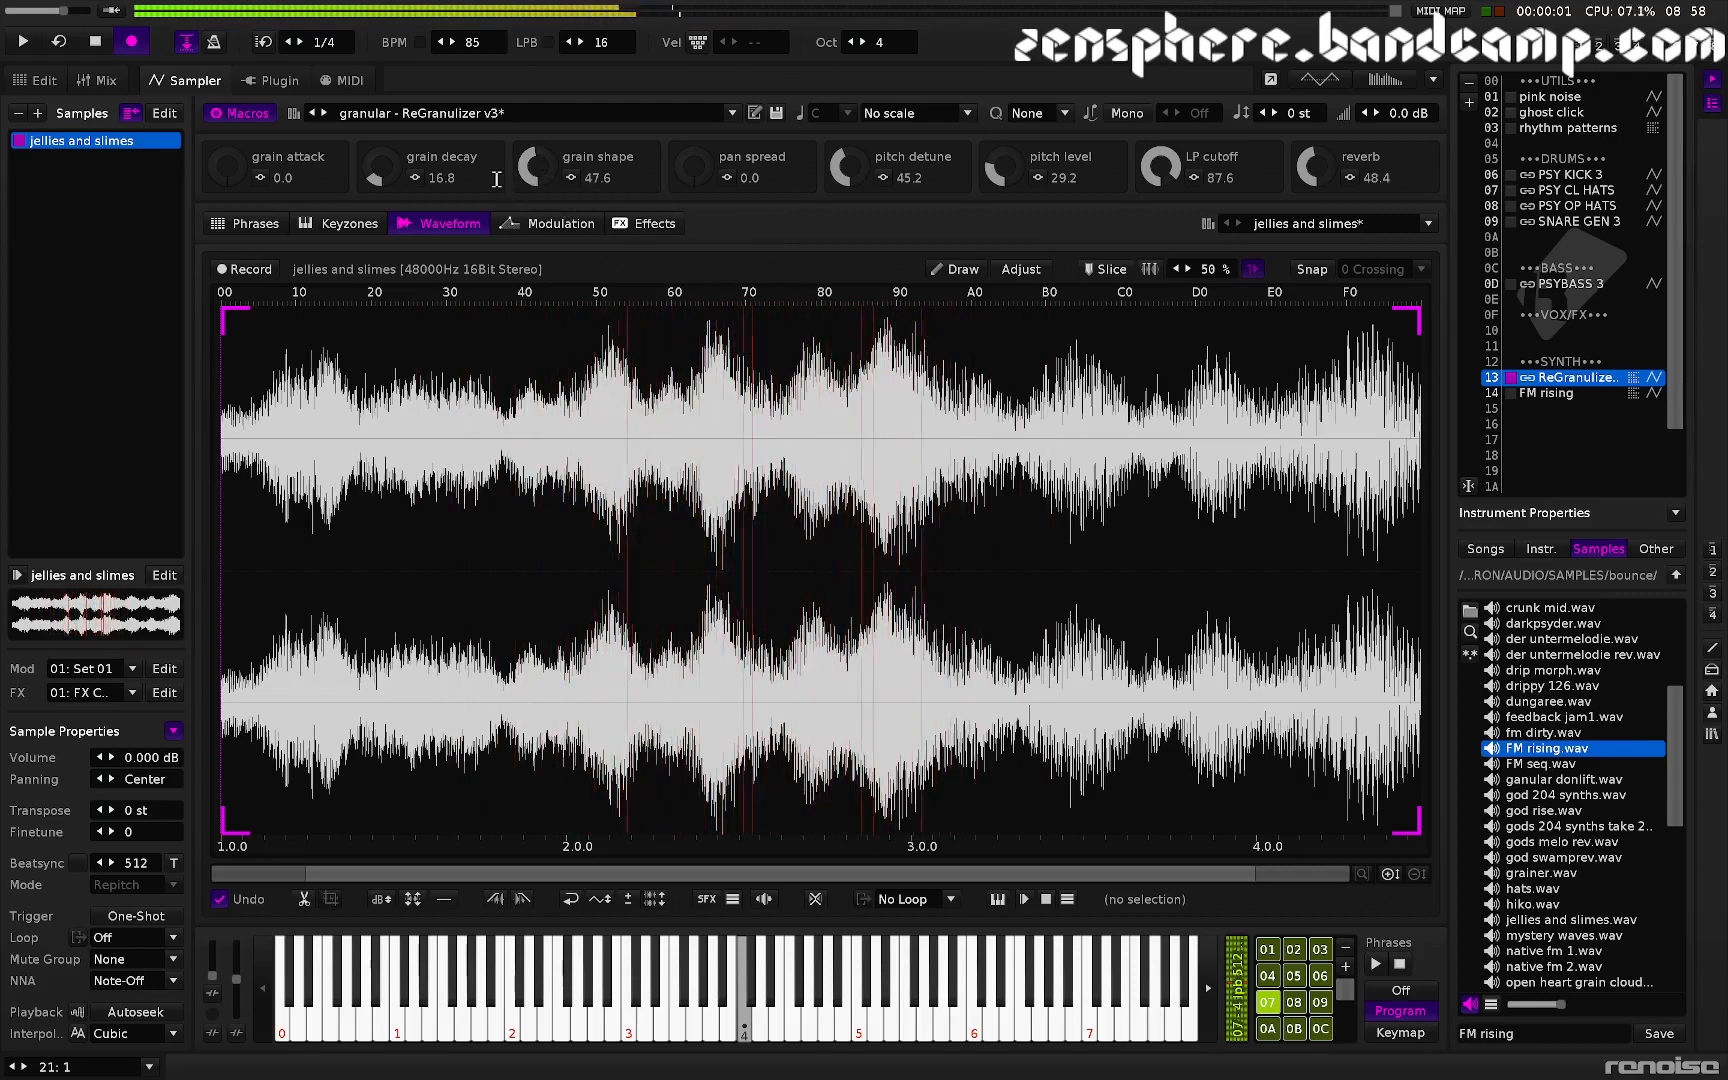
drag(530, 182, 530, 86)
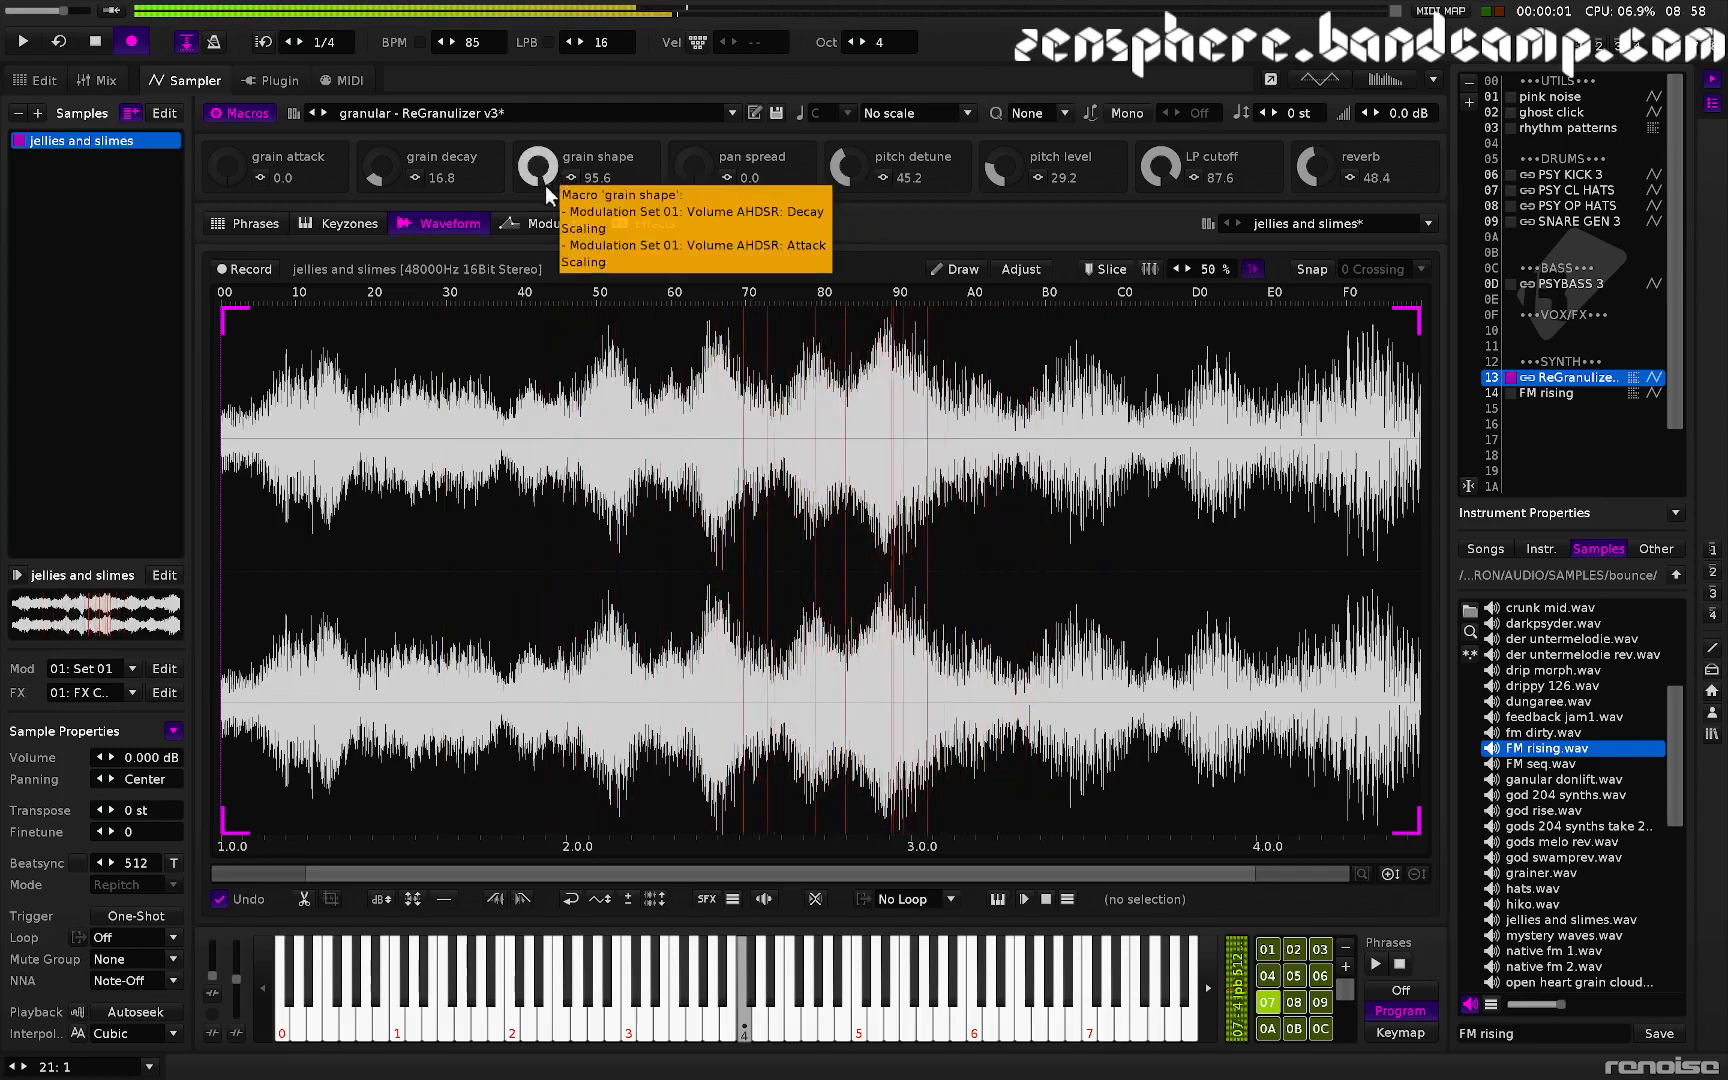
mouse_move(545, 185)
mouse_down()
mouse_move(545, 220)
mouse_move(538, 130)
mouse_move(538, 169)
mouse_up()
click(550, 224)
key(z)
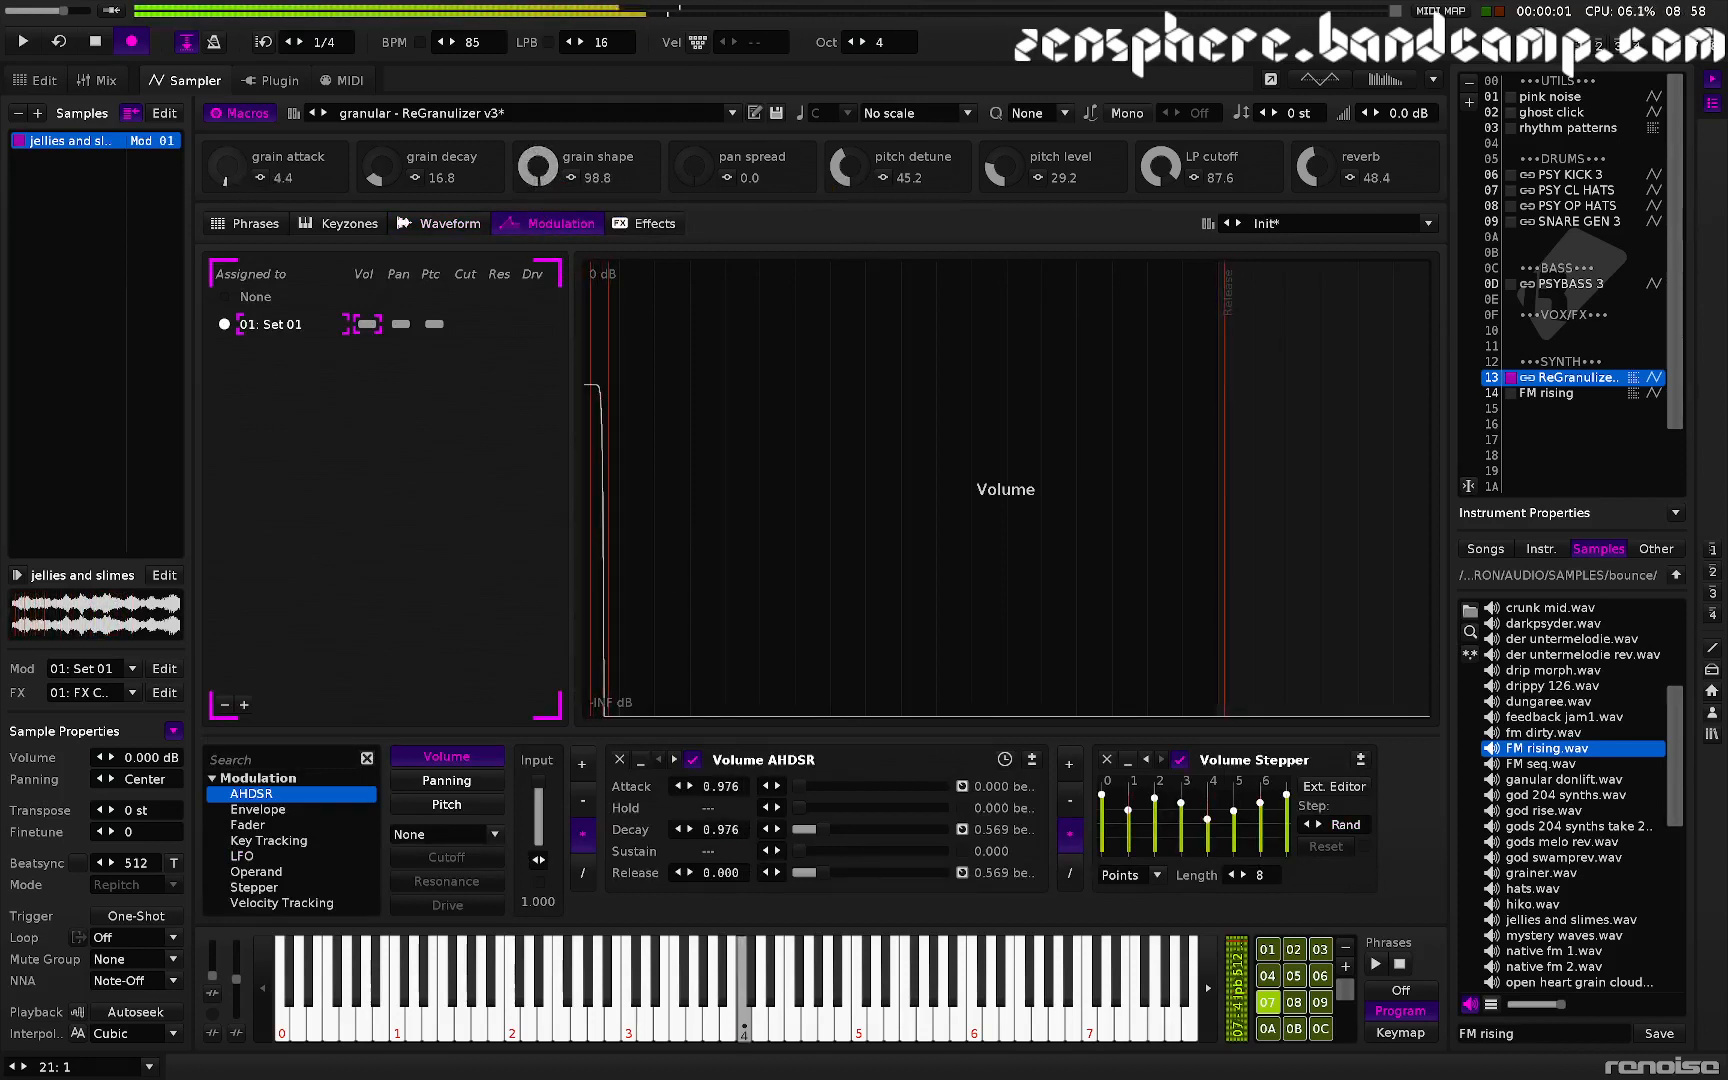
- Set grain attack to about 12.8 and grain shape to 10.8, then return to the waveform view
drag(225, 166, 225, 150)
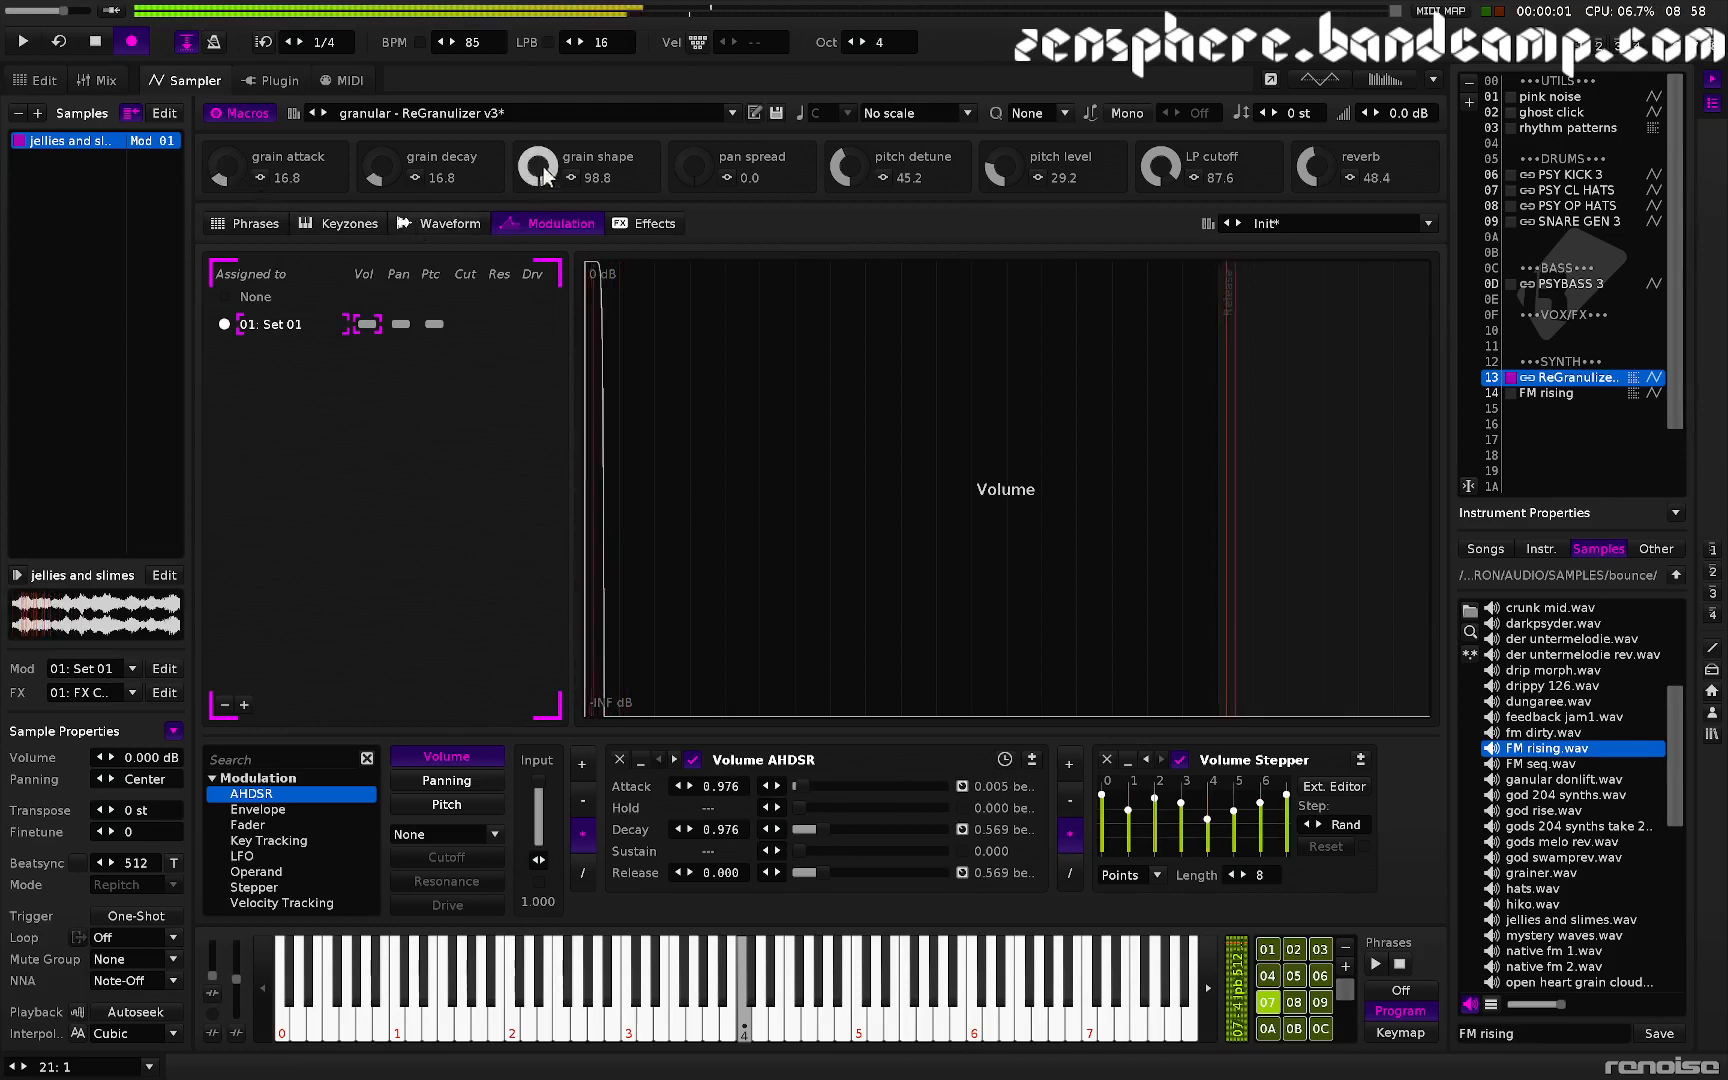
drag(538, 166, 538, 200)
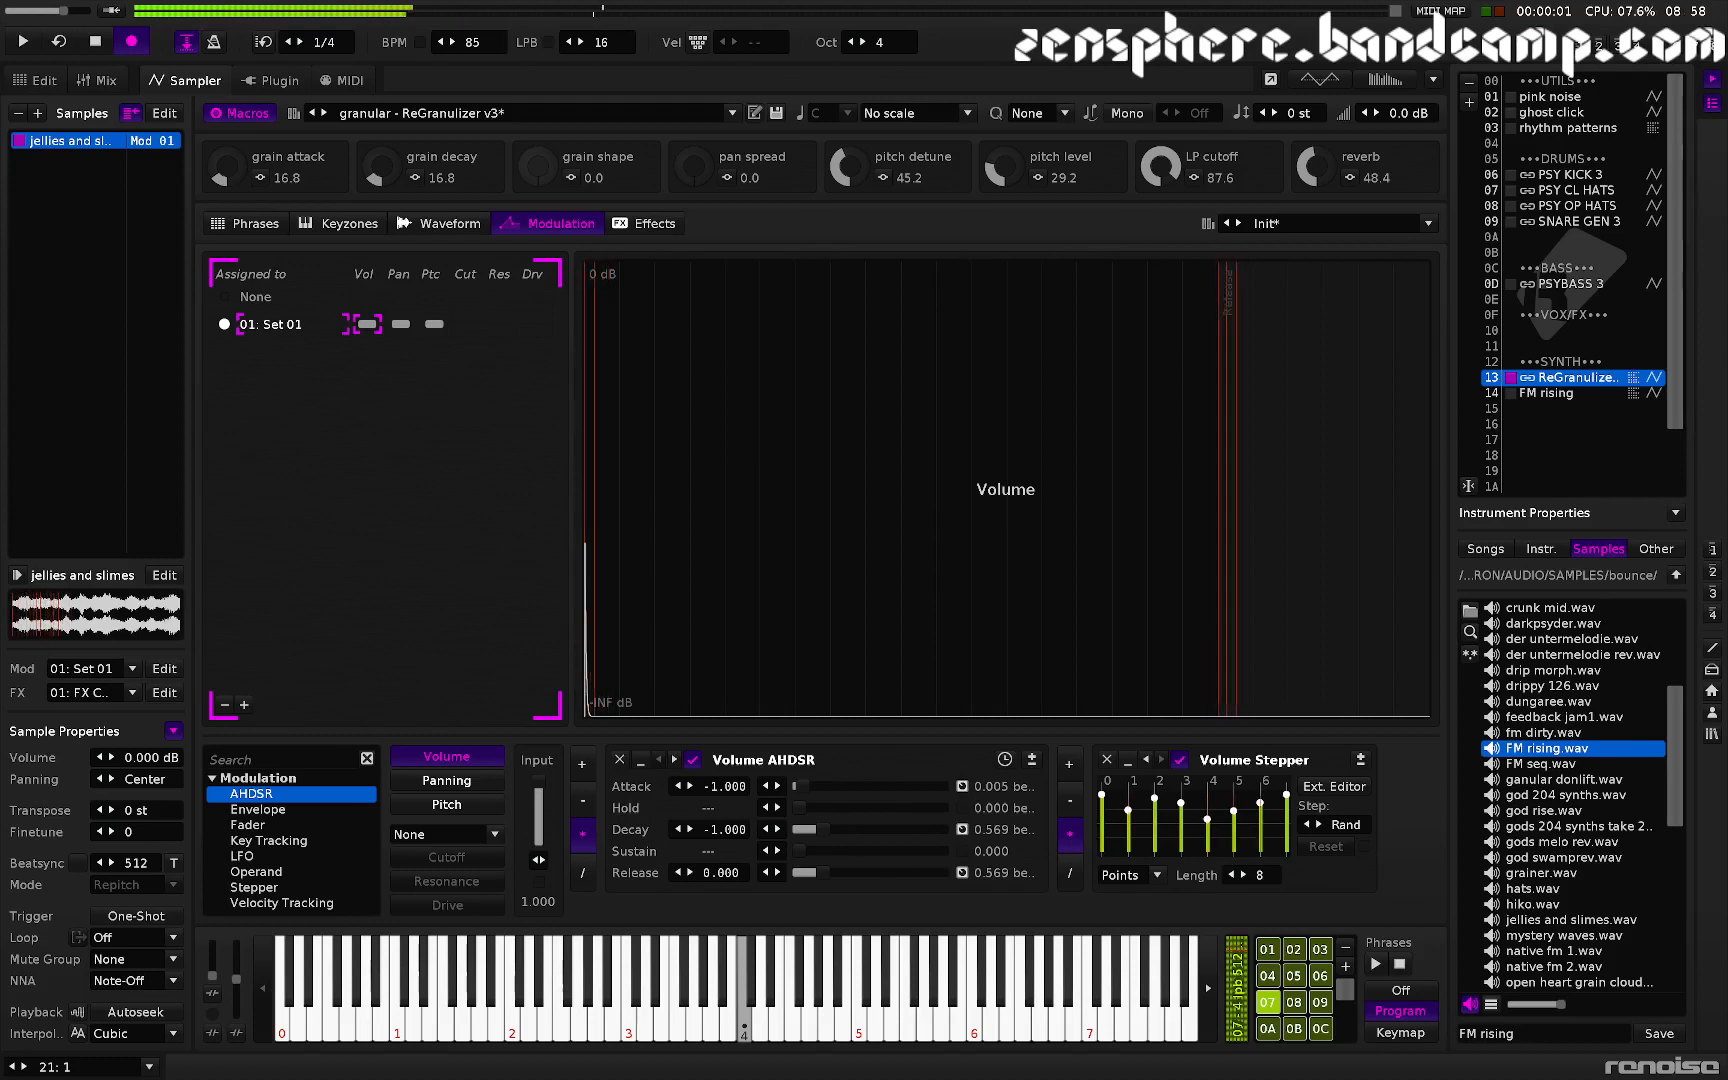
drag(538, 190, 538, 172)
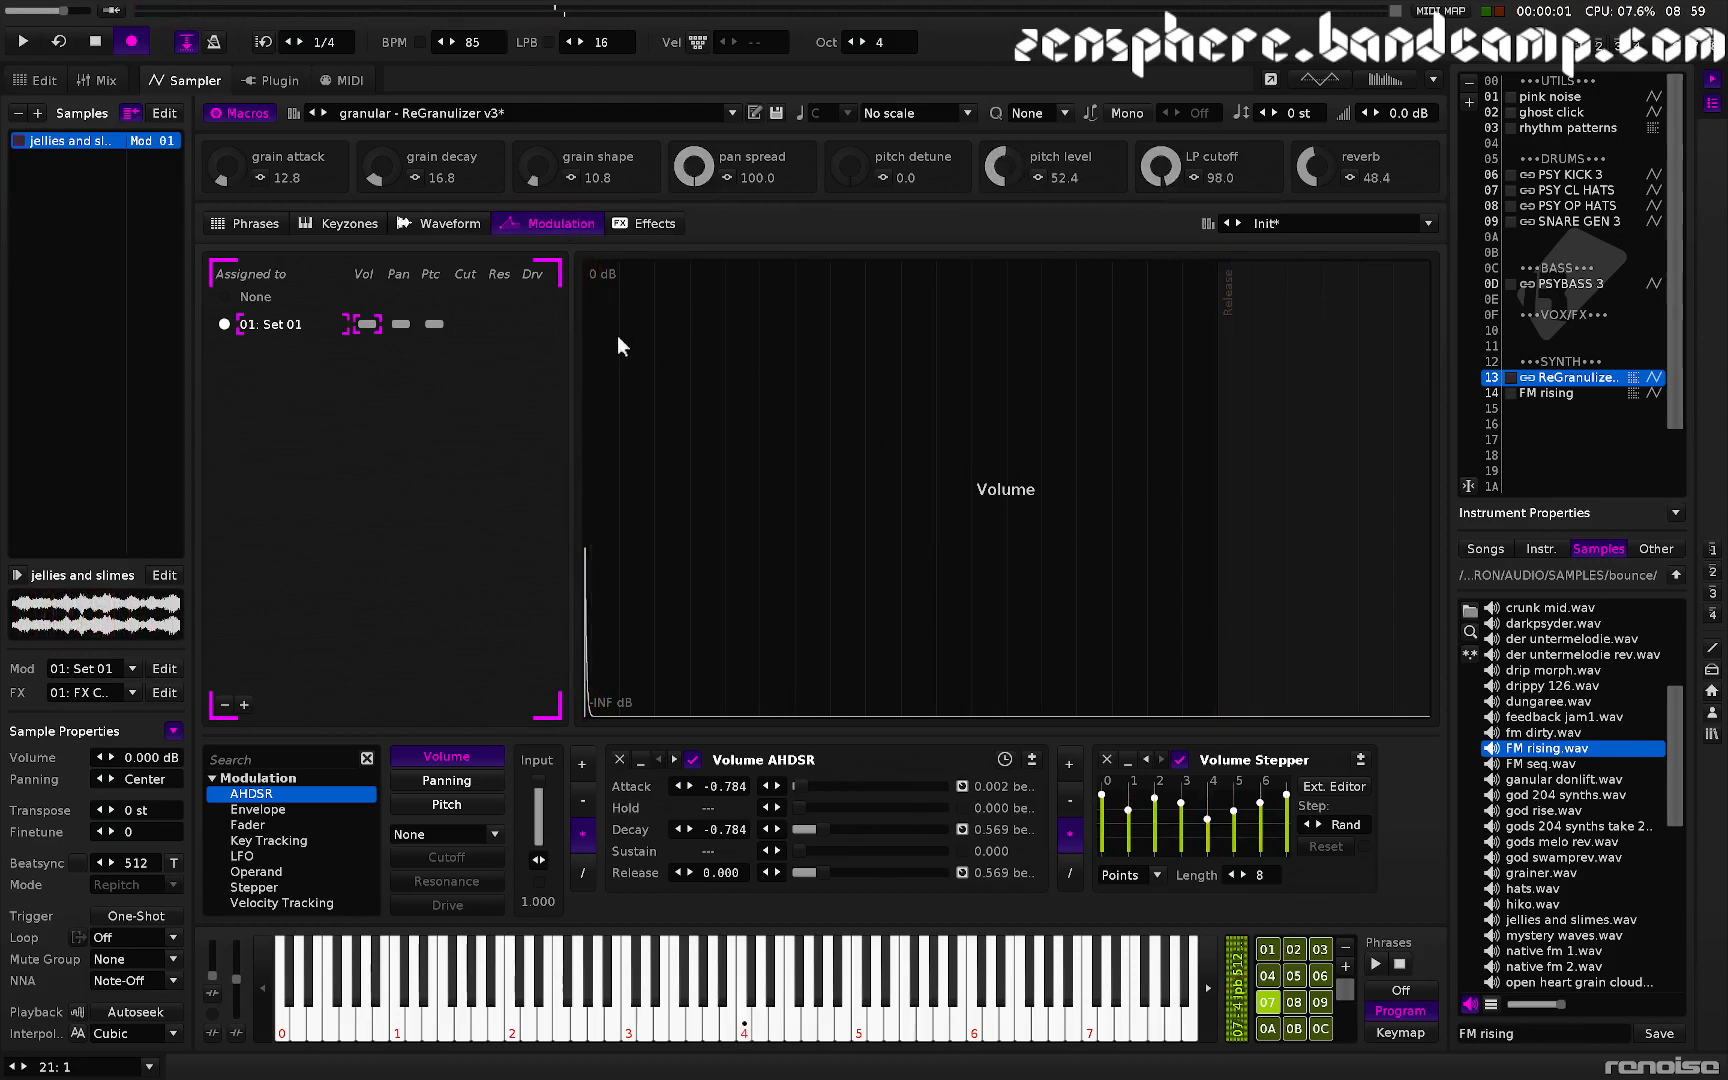
click(454, 222)
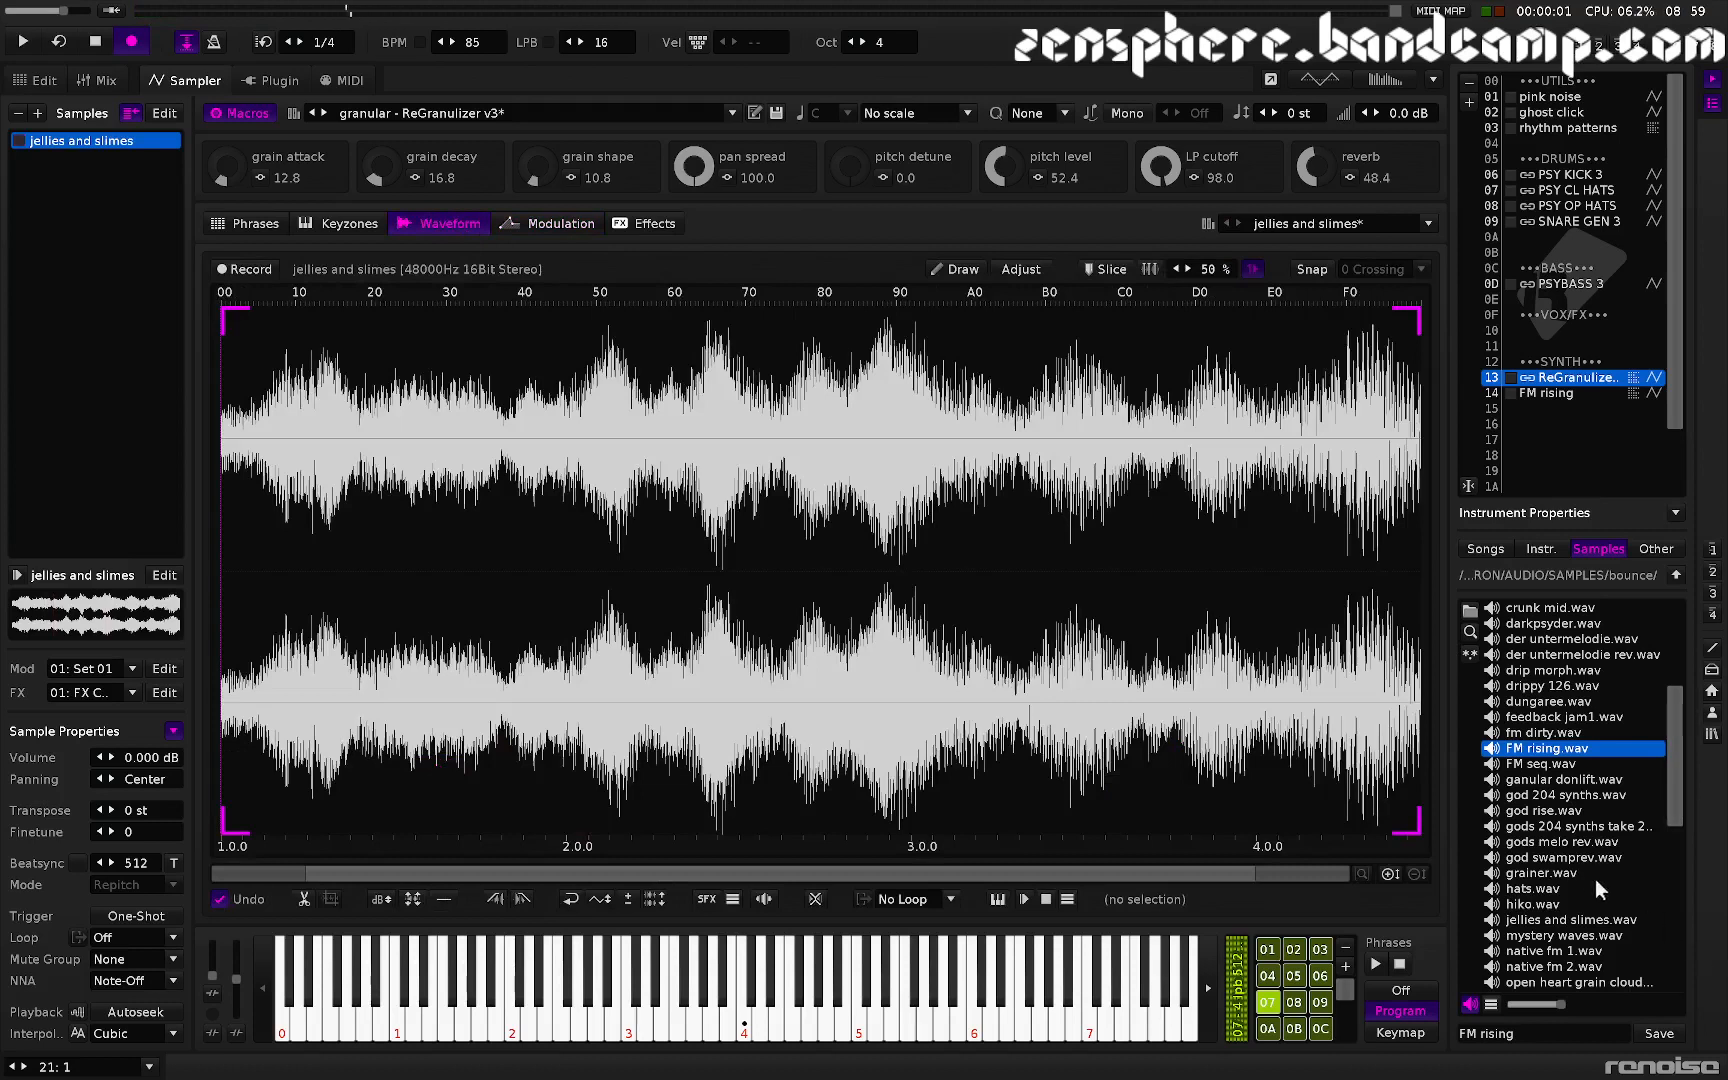
- Load jellies and slimes.wav from the sample browser into the instrument
scroll(1540, 905, down, 2)
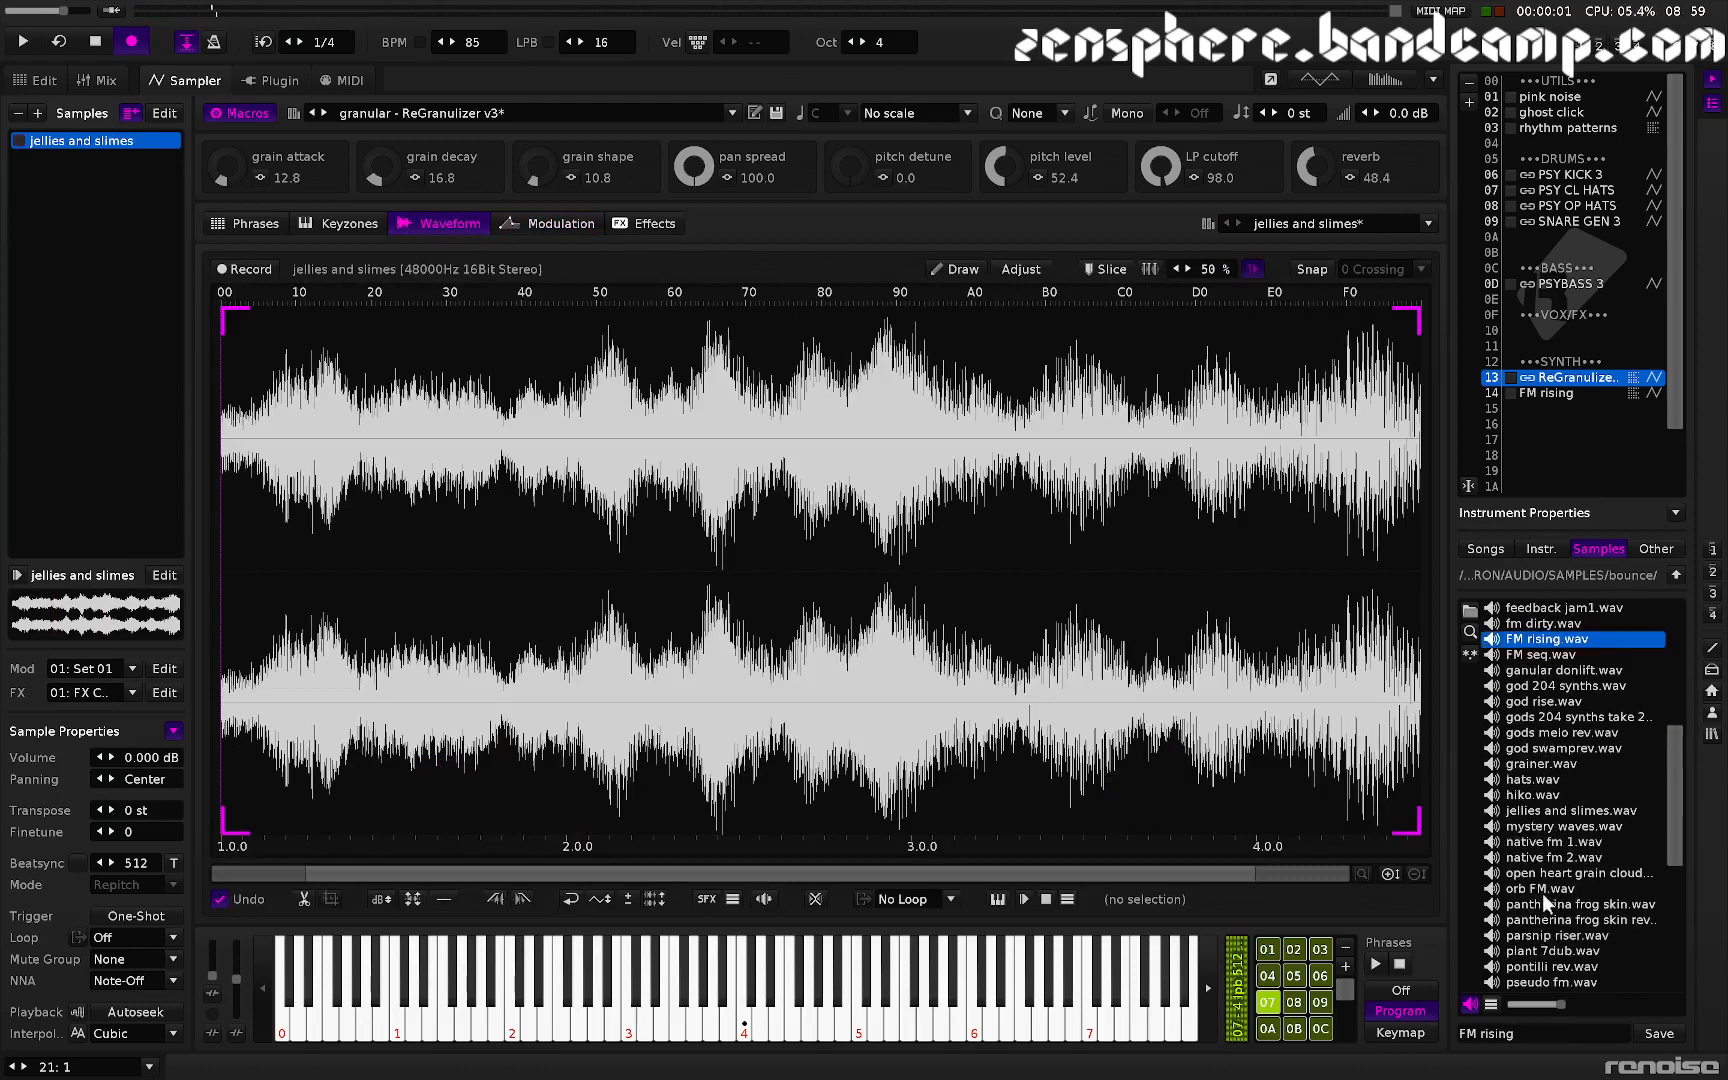
click(1553, 812)
double_click(1551, 812)
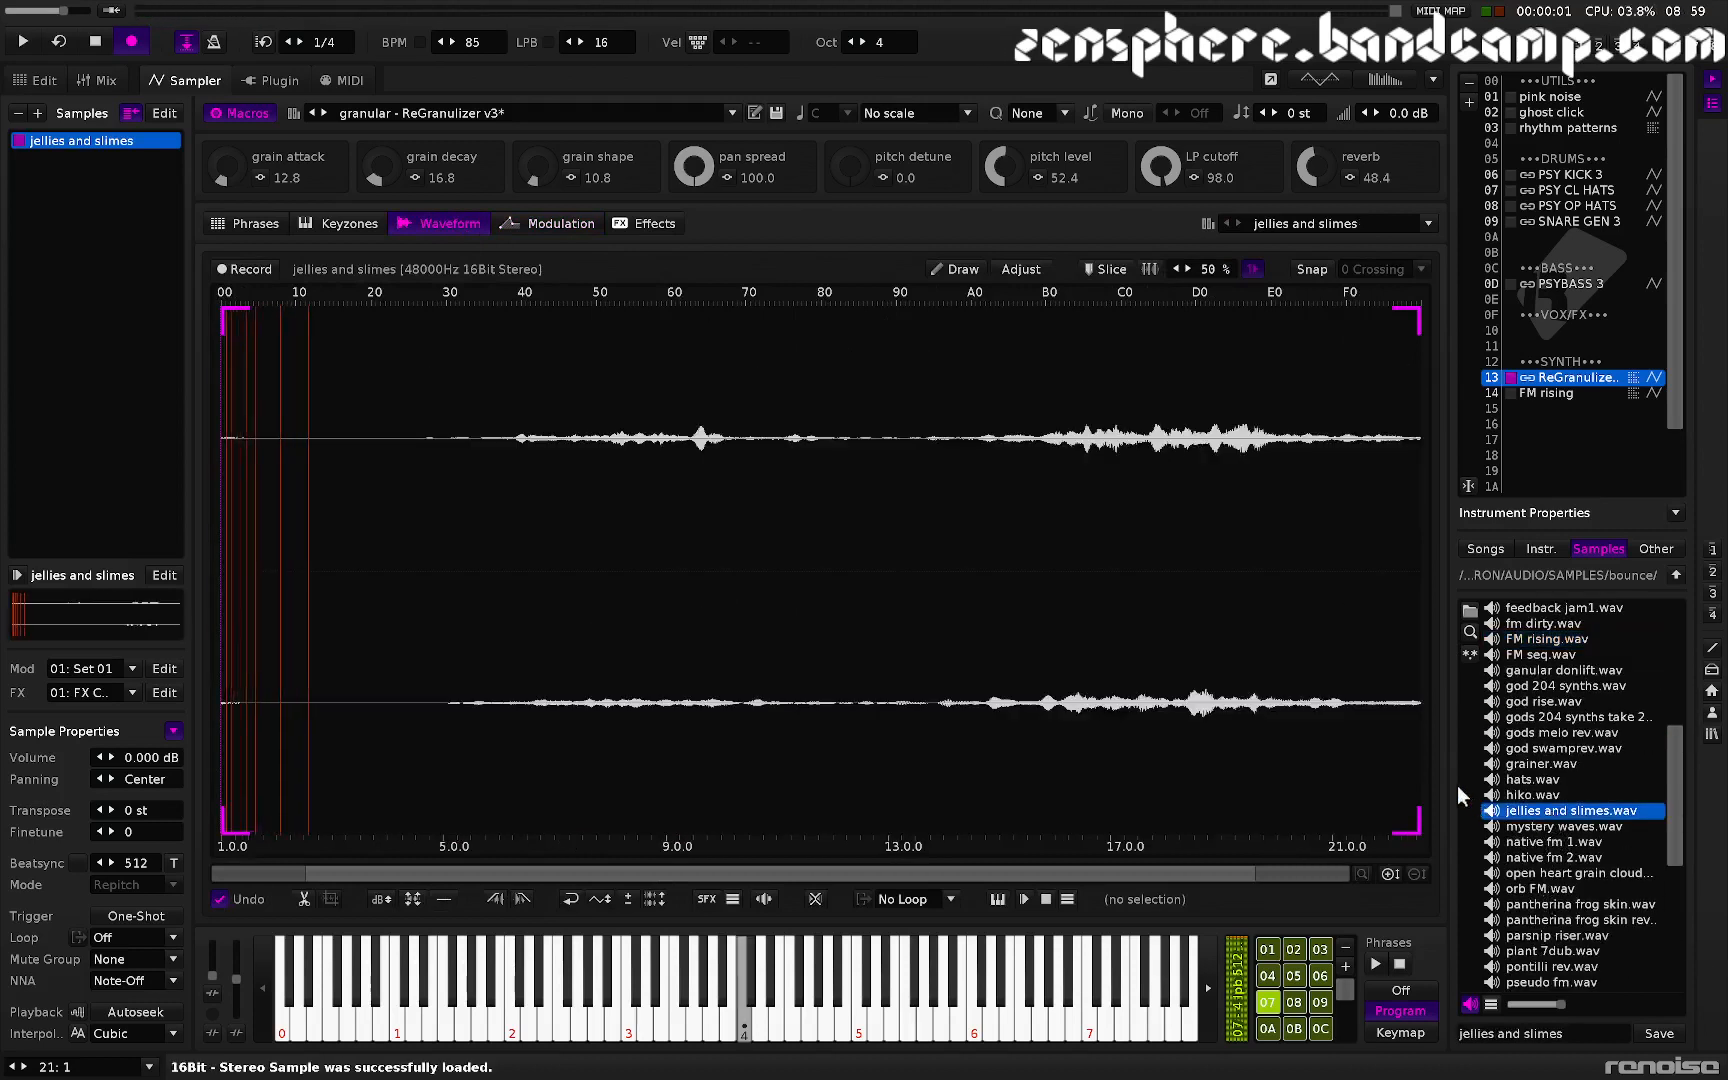
- Normalize the whole sample and audition it
key(ctrl+a)
key(ctrl+m)
key(z)
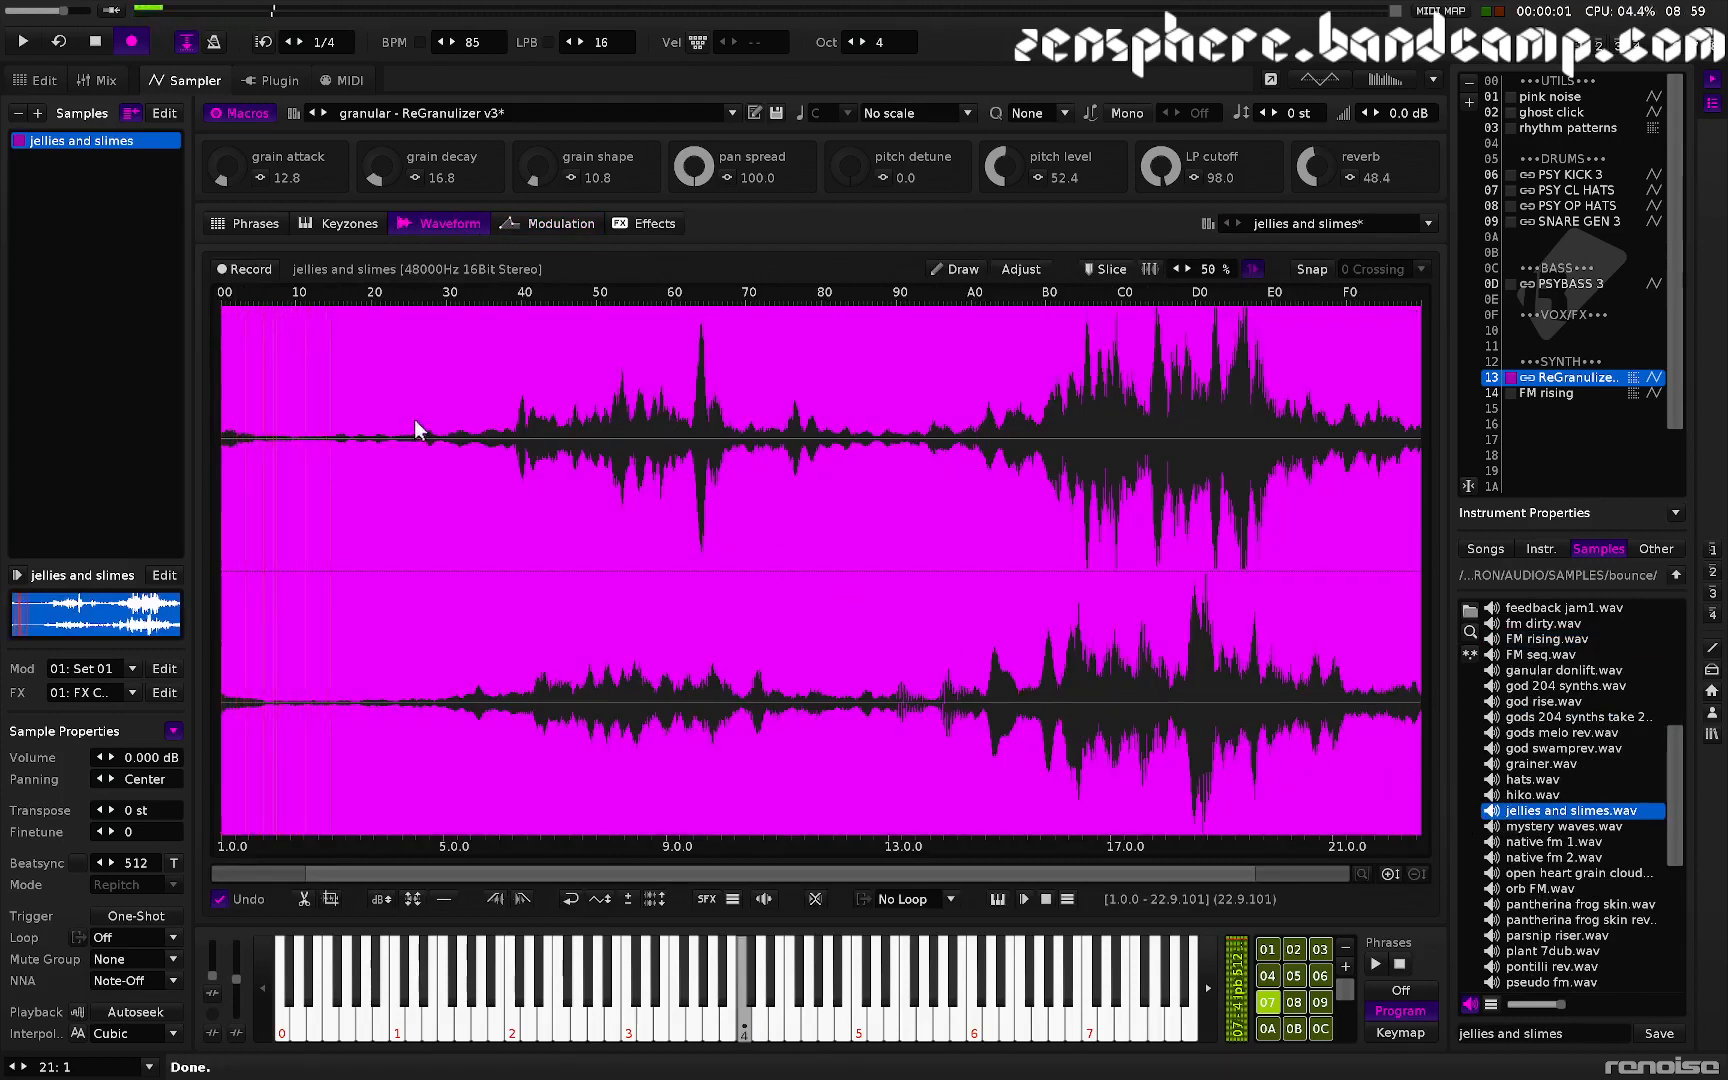
- Crop the sample to the region from about 4.1 to 9.7, audition it and reselect the whole sample
drag(436, 458, 695, 570)
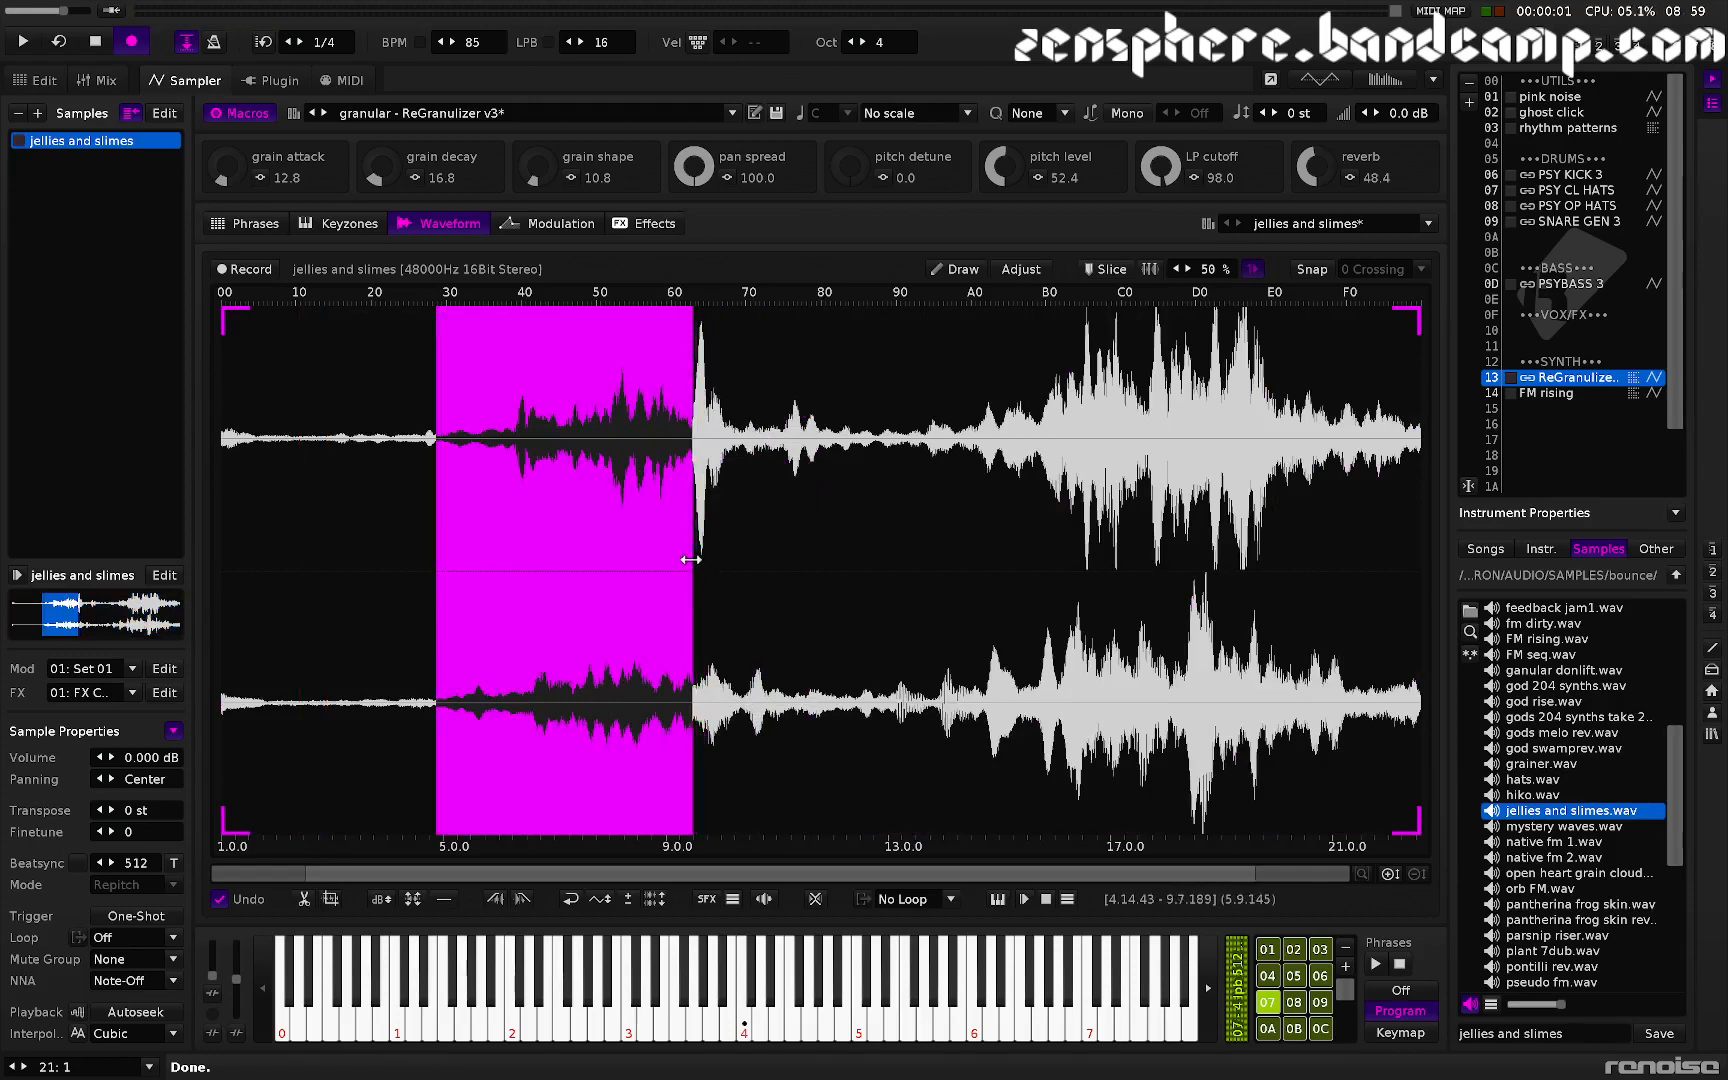
key(ctrl+t)
key(z)
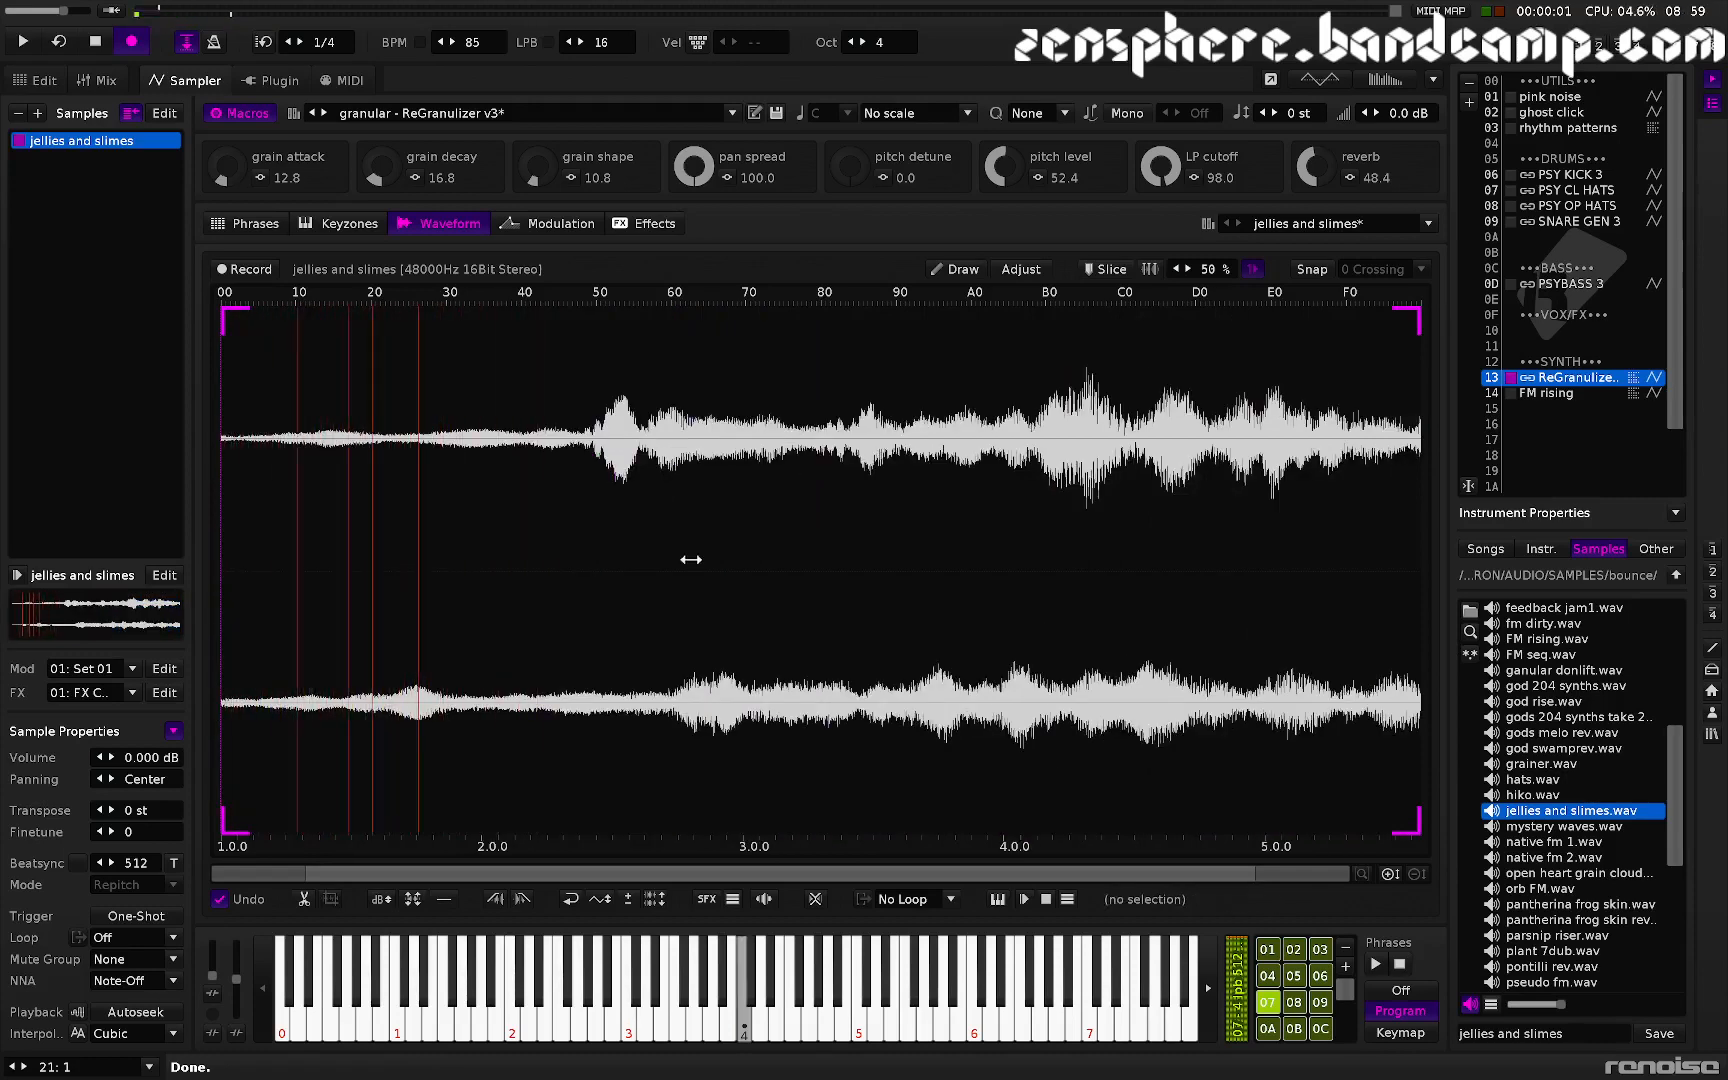
key(ctrl+a)
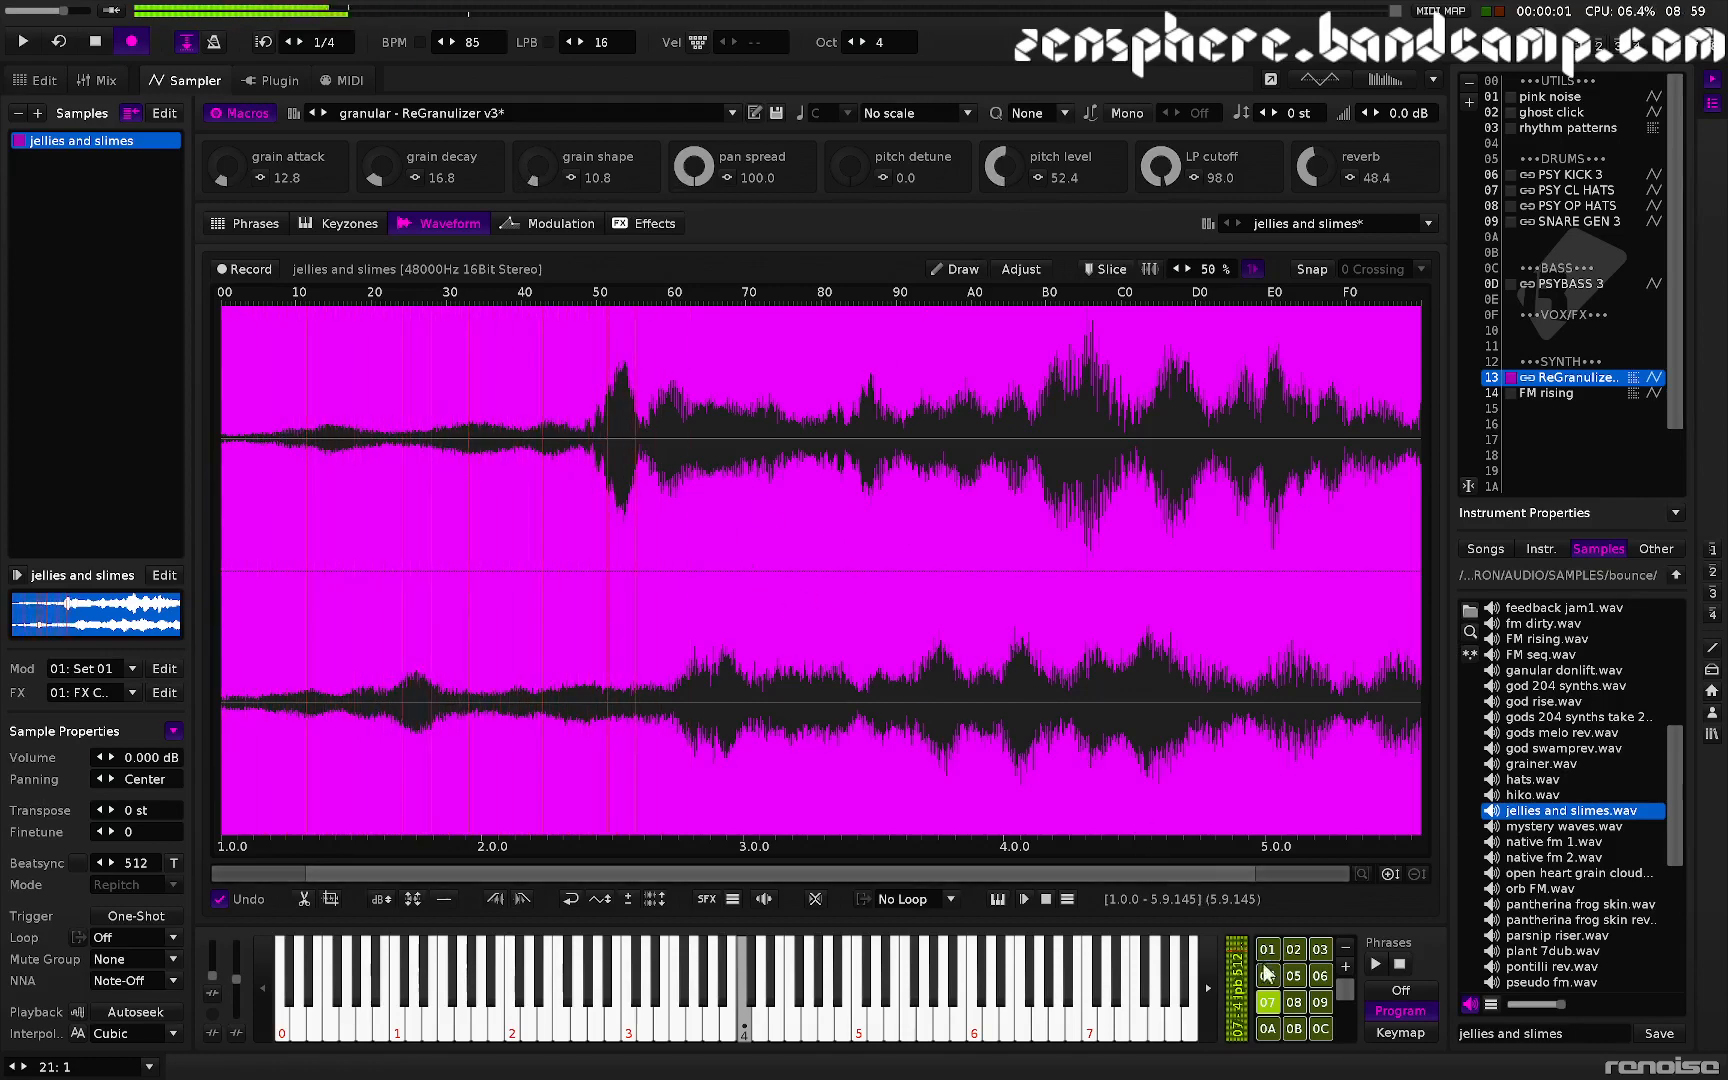
- Select phrase 05 and set the song tempo to 124 BPM
scroll(1295, 987, down, 7)
click(1294, 985)
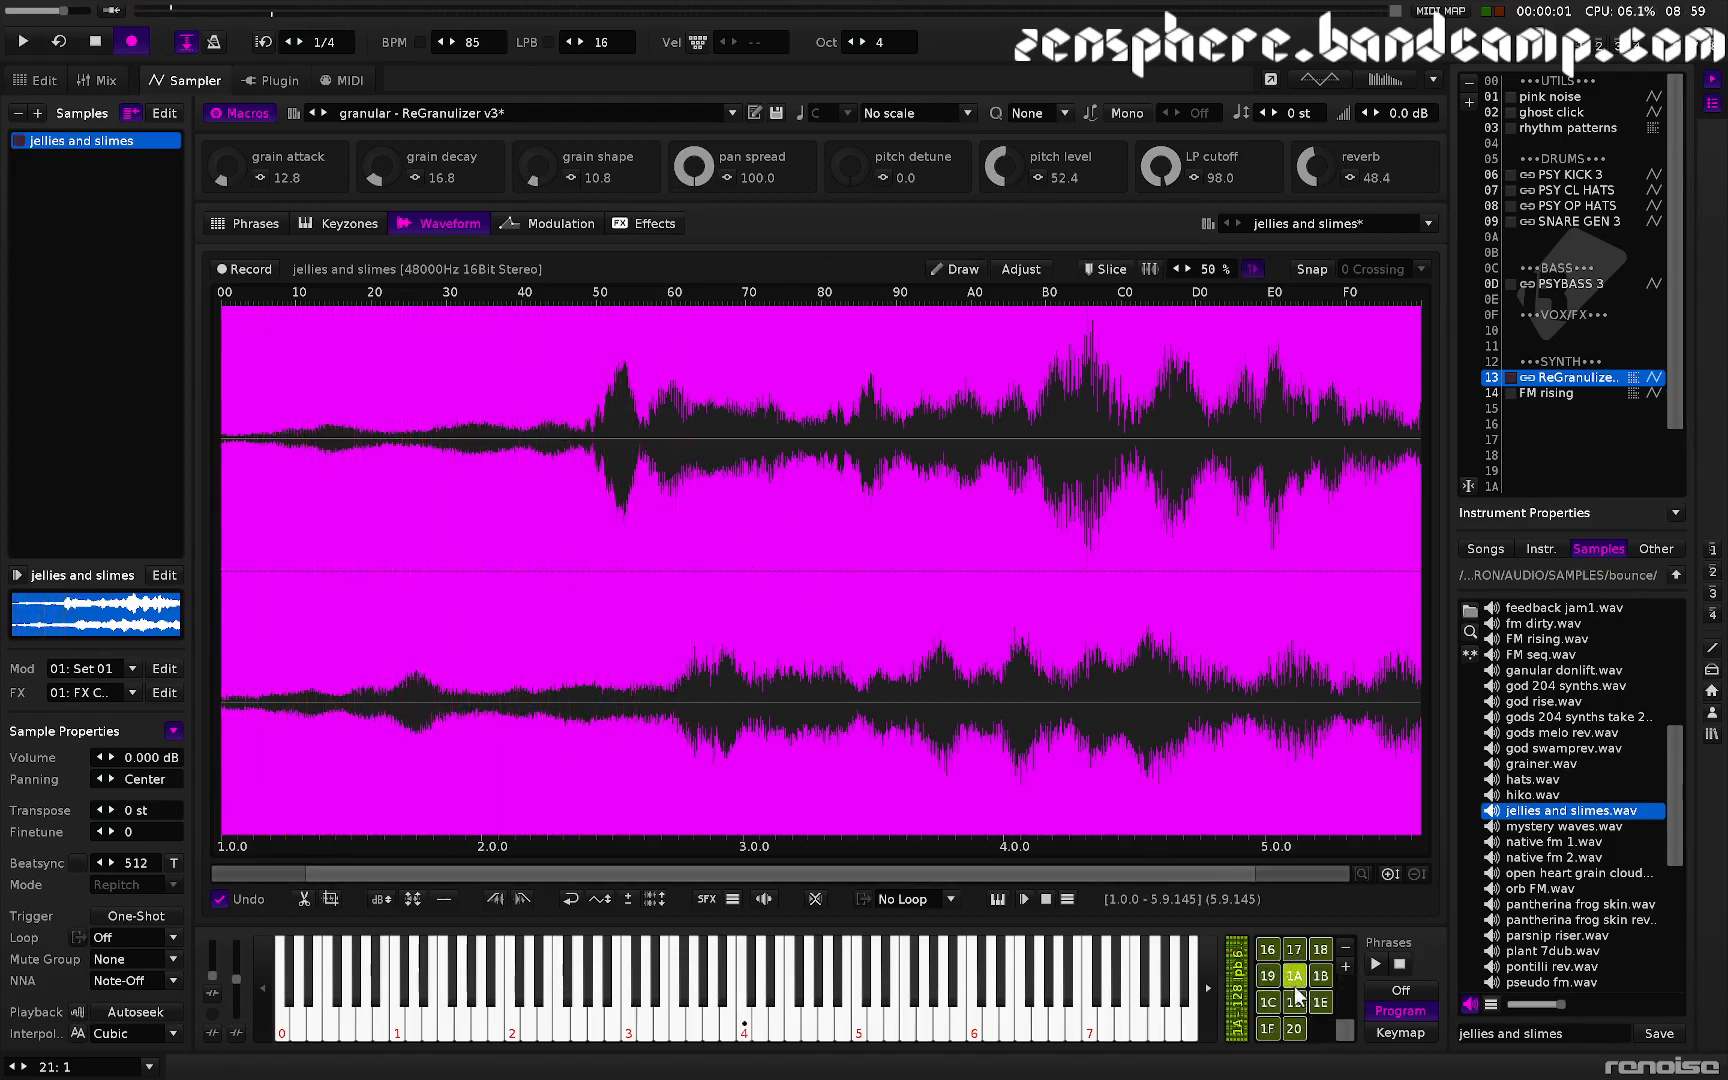
click(1264, 974)
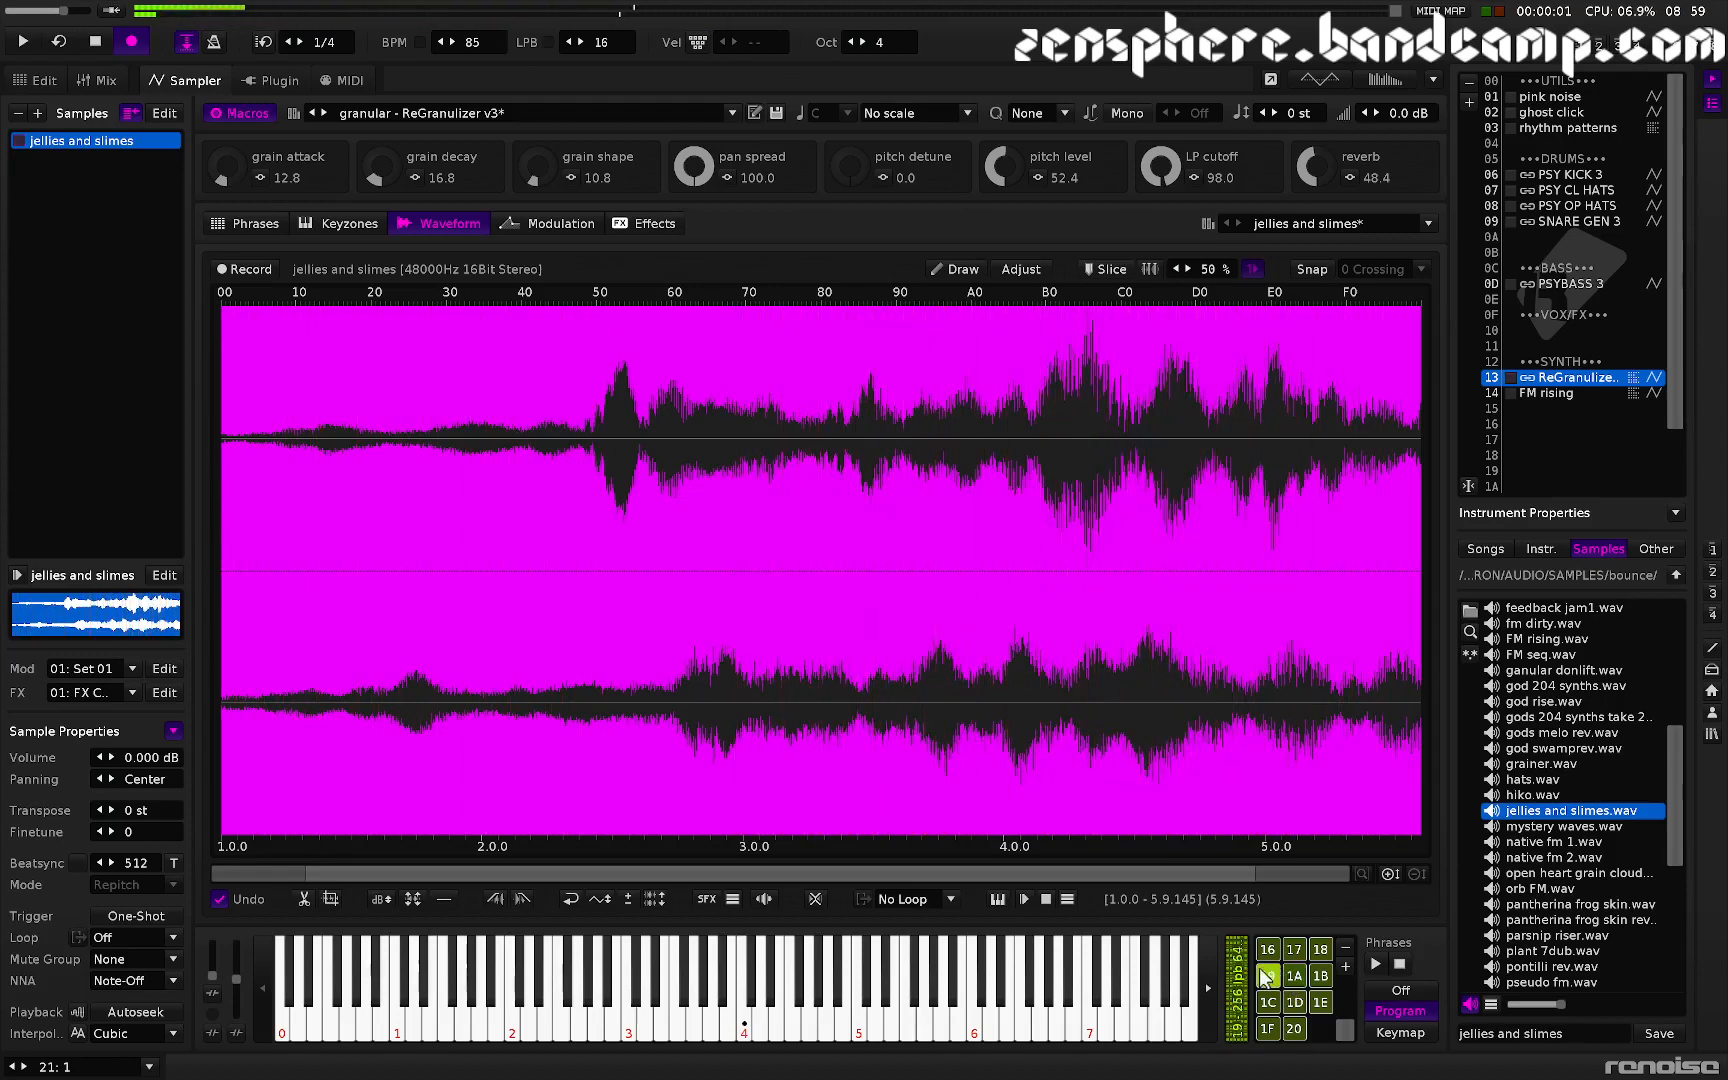
scroll(1290, 980, up, 7)
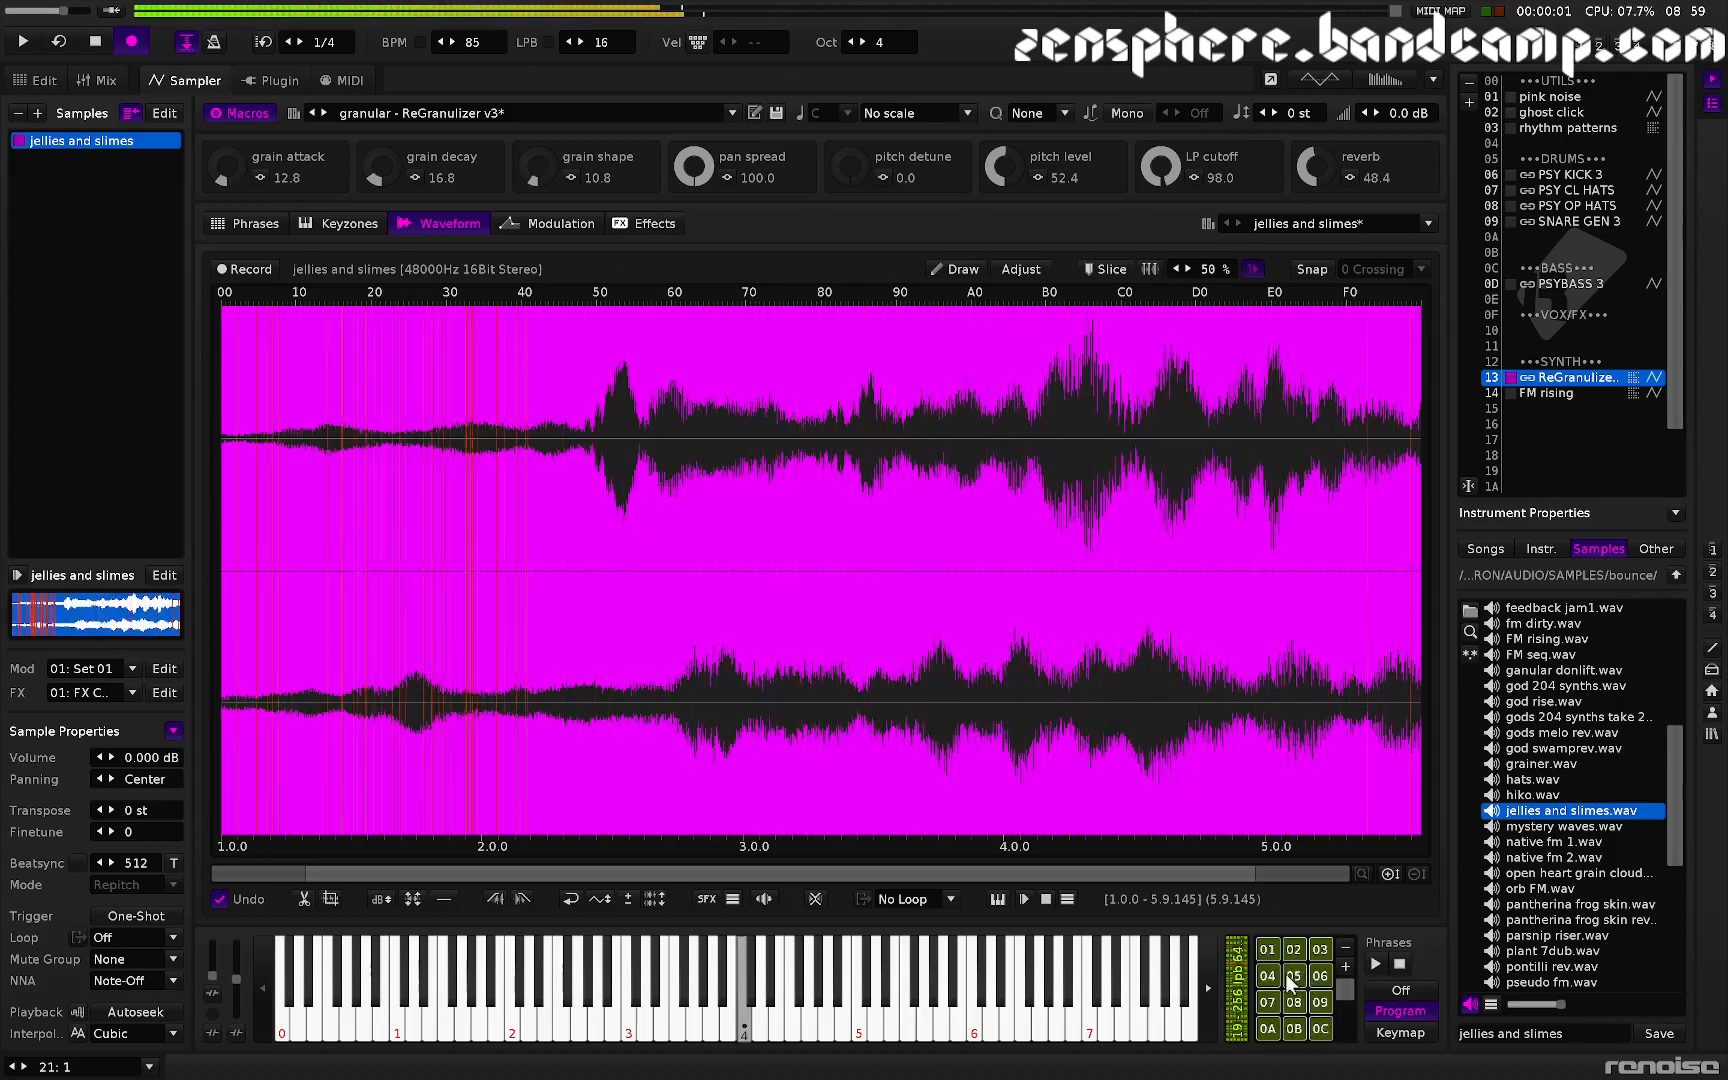
click(1292, 977)
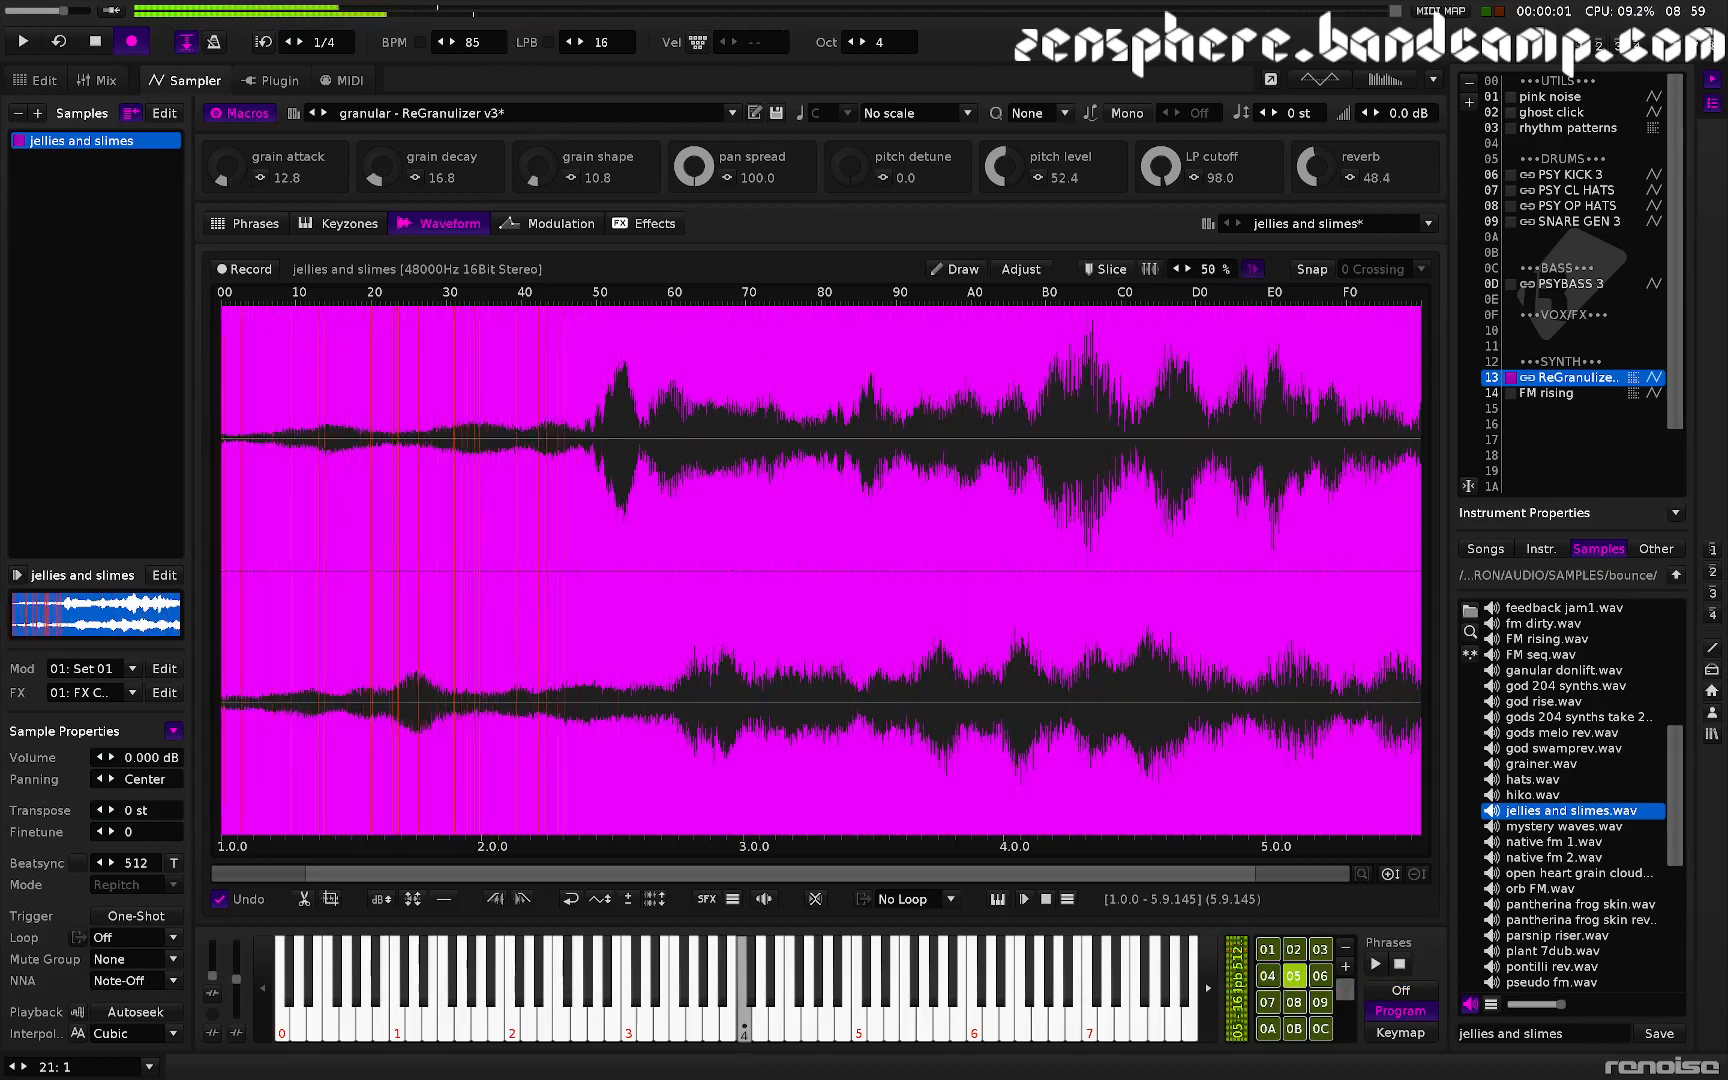
mouse_move(474, 42)
mouse_down()
mouse_move(474, 12)
mouse_move(489, 22)
mouse_up()
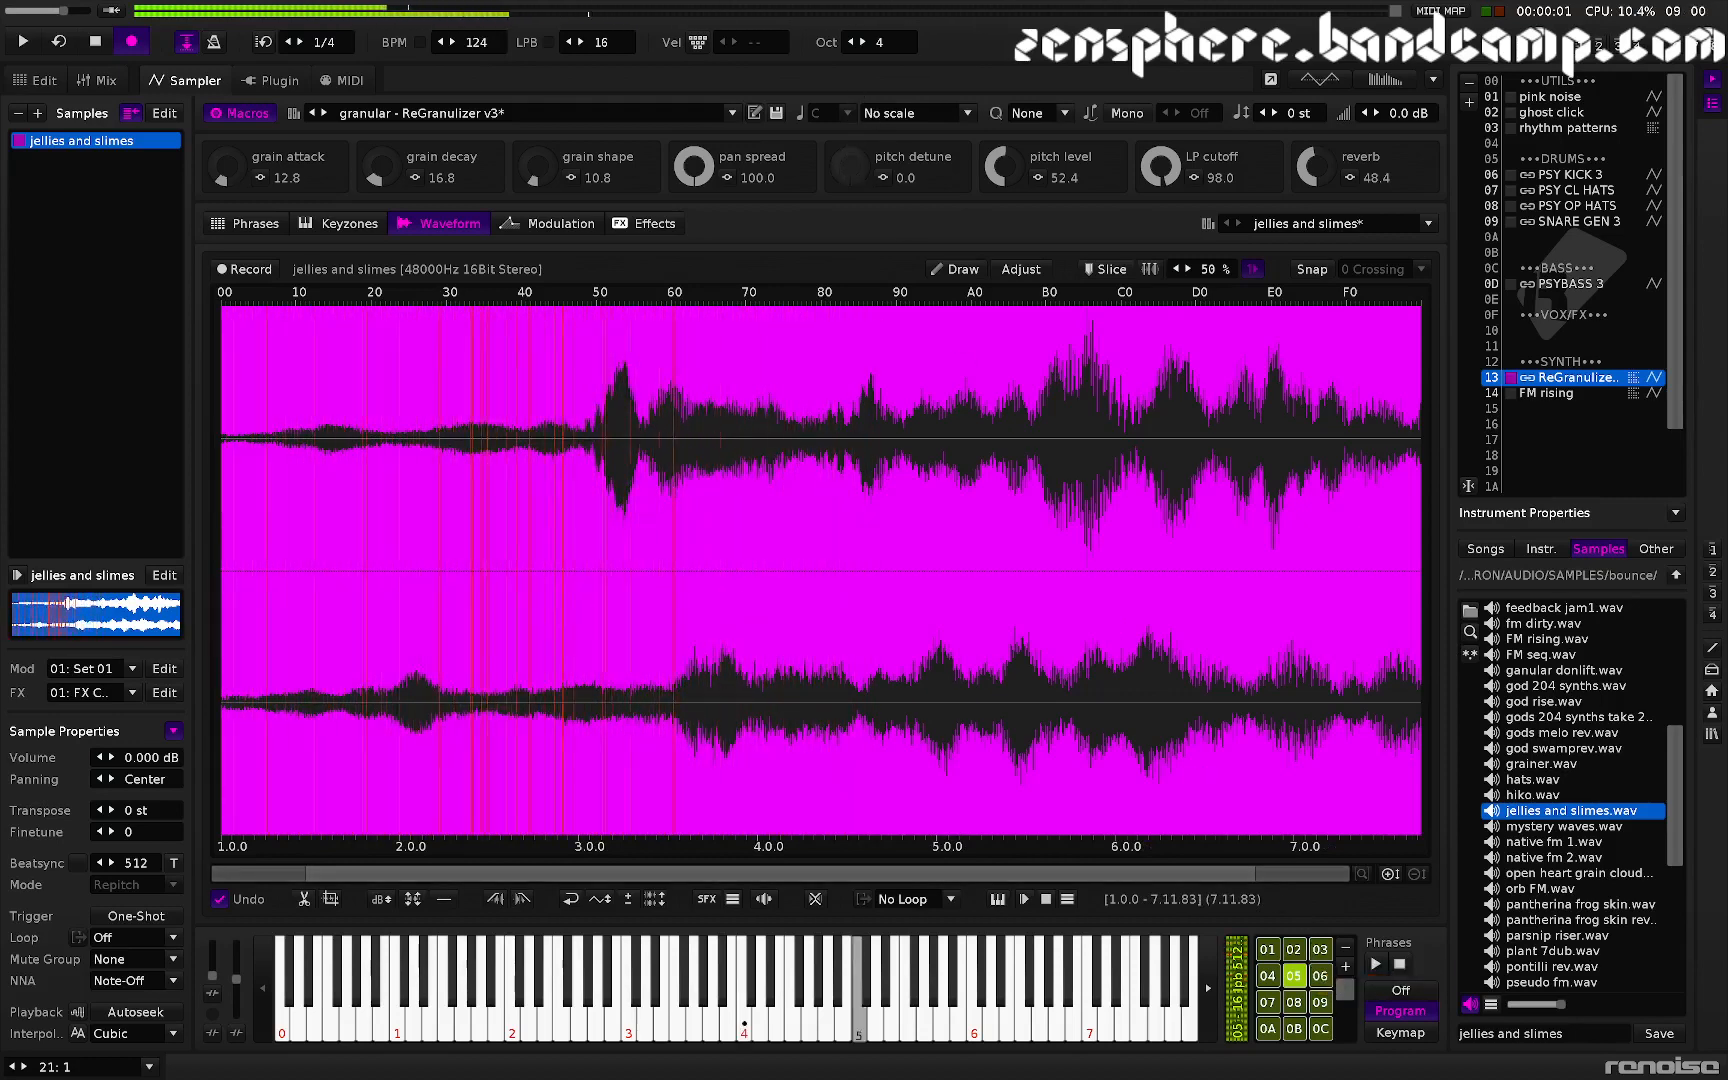
- Set the macros to grain shape 49.6, pitch level 16.8, pitch detune 16.0 and LP cutoff 100.0
drag(850, 167, 850, 124)
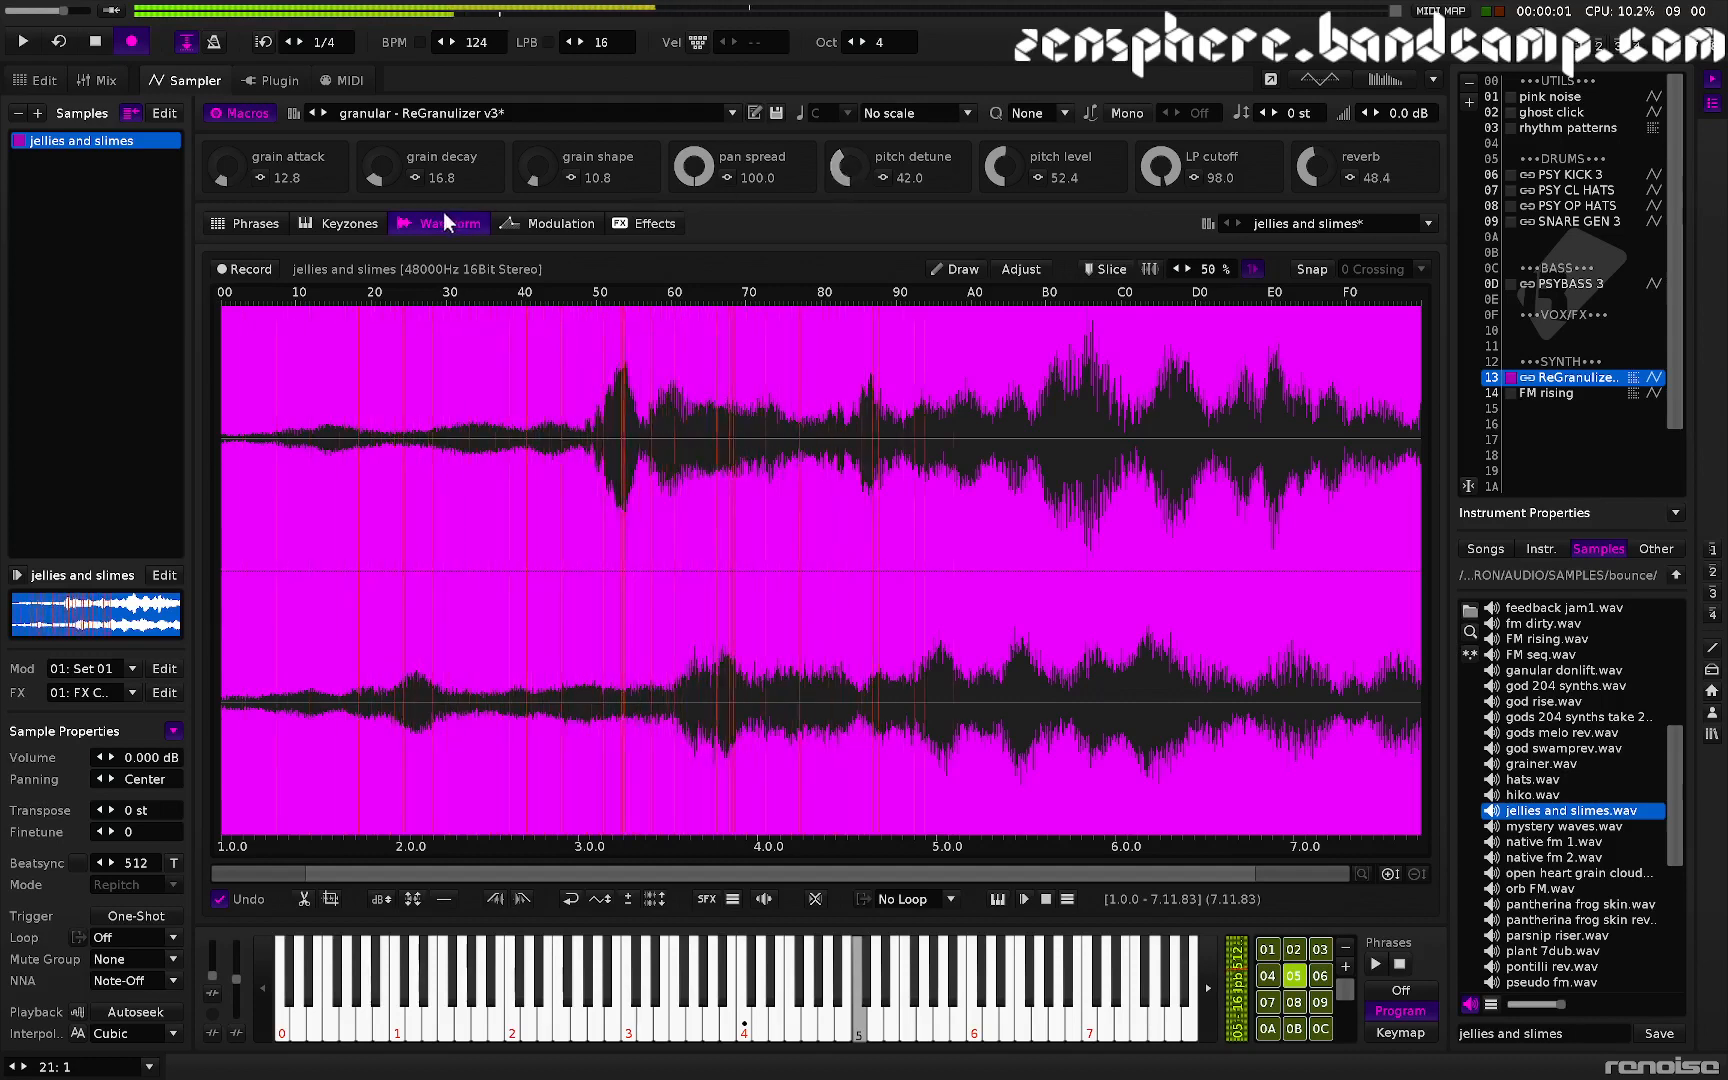
drag(528, 178, 528, 139)
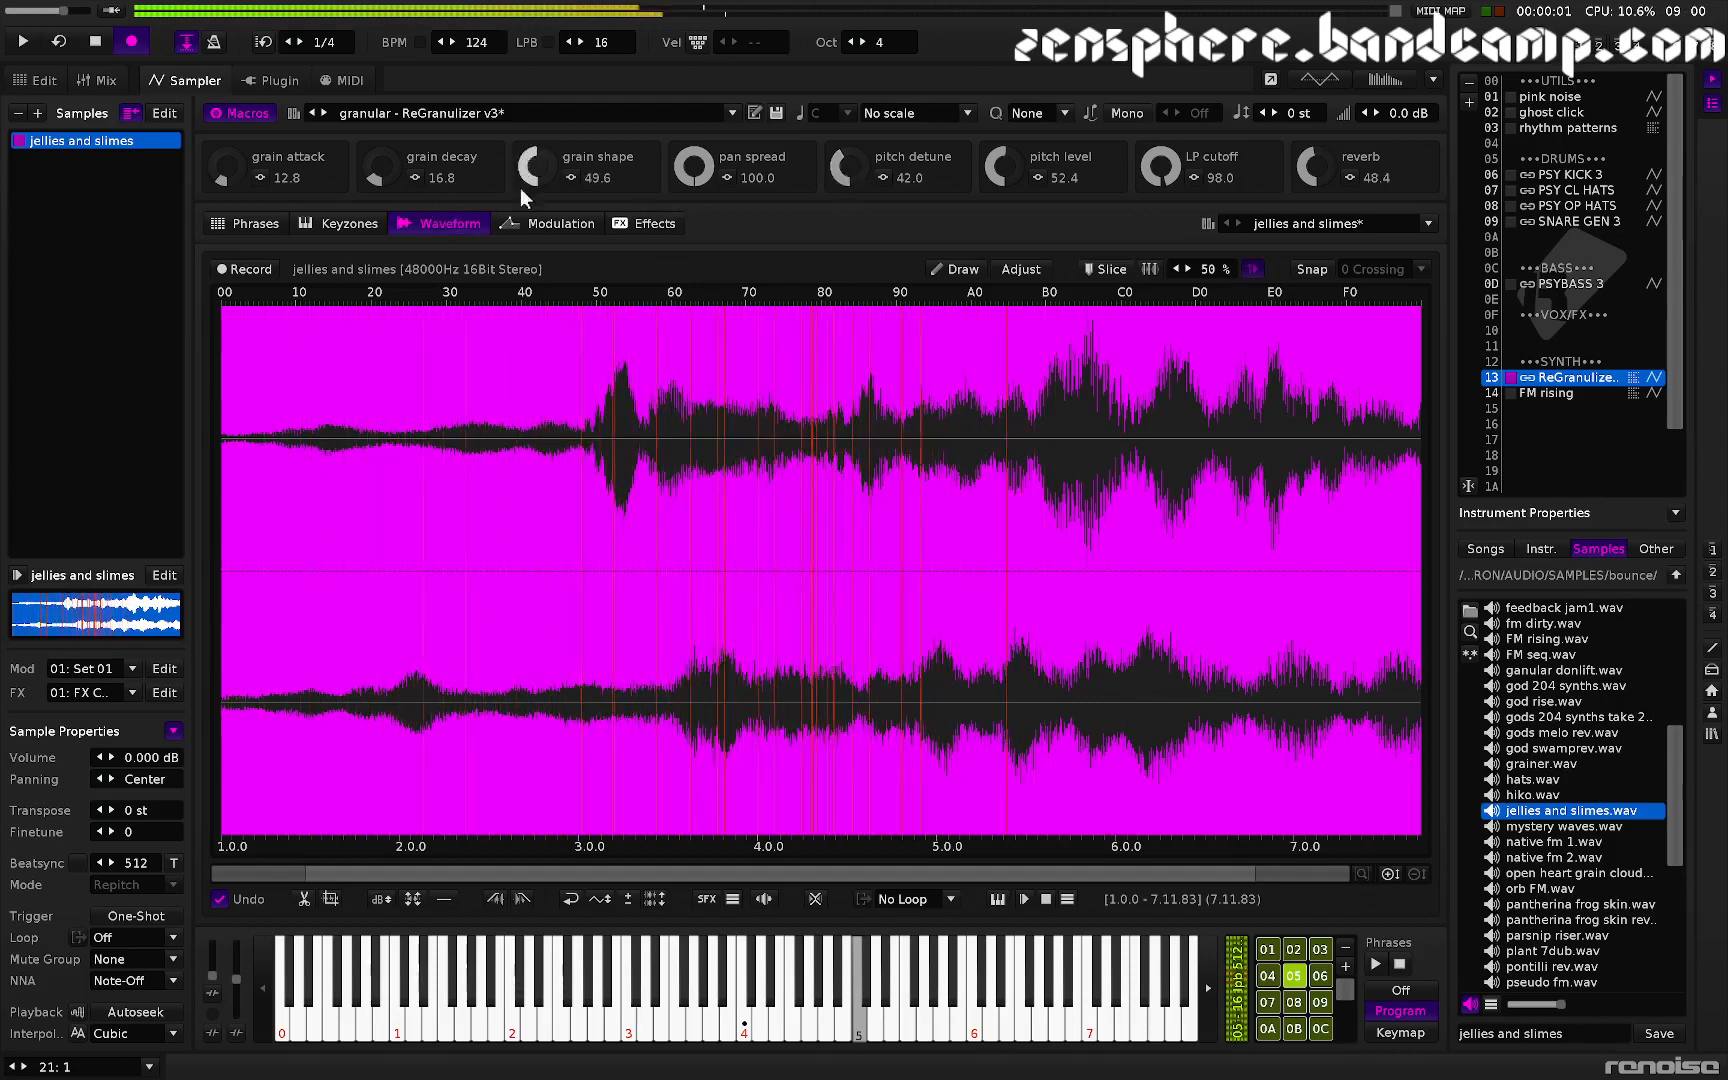
drag(1000, 170, 1000, 206)
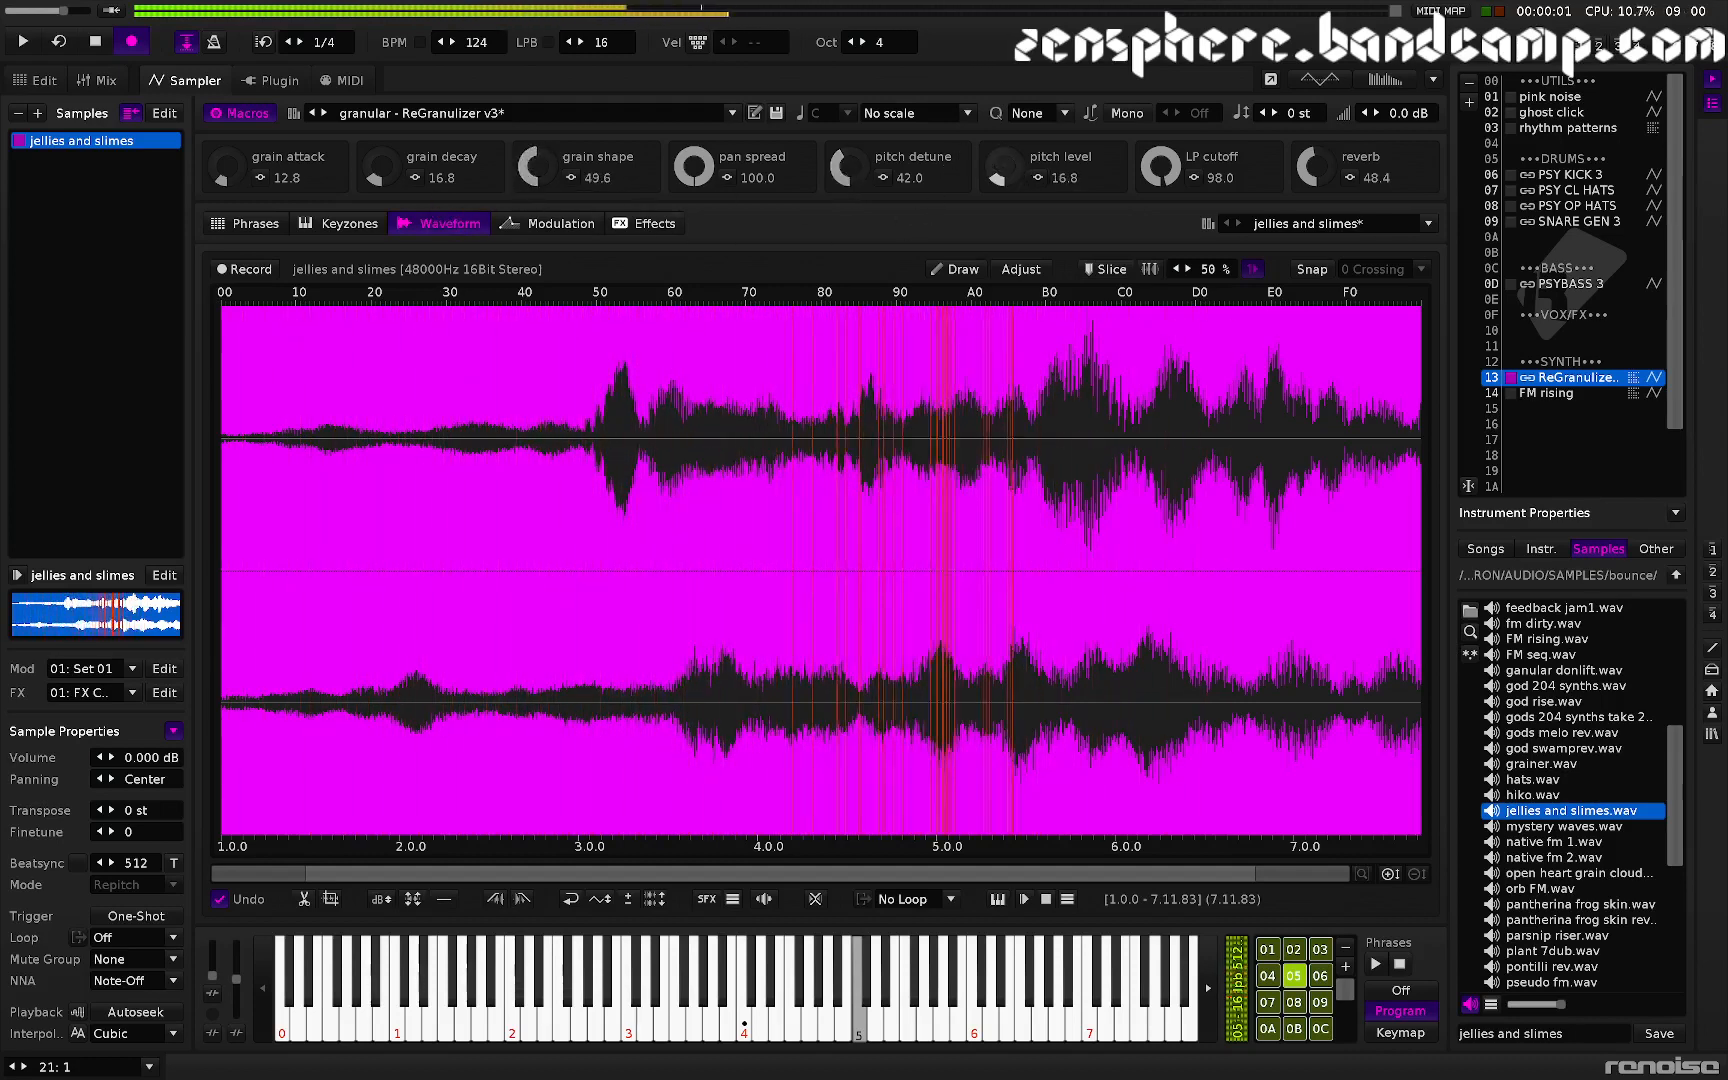
drag(845, 167, 845, 192)
mouse_move(1157, 176)
mouse_down()
mouse_move(1157, 236)
mouse_move(1157, 172)
mouse_up()
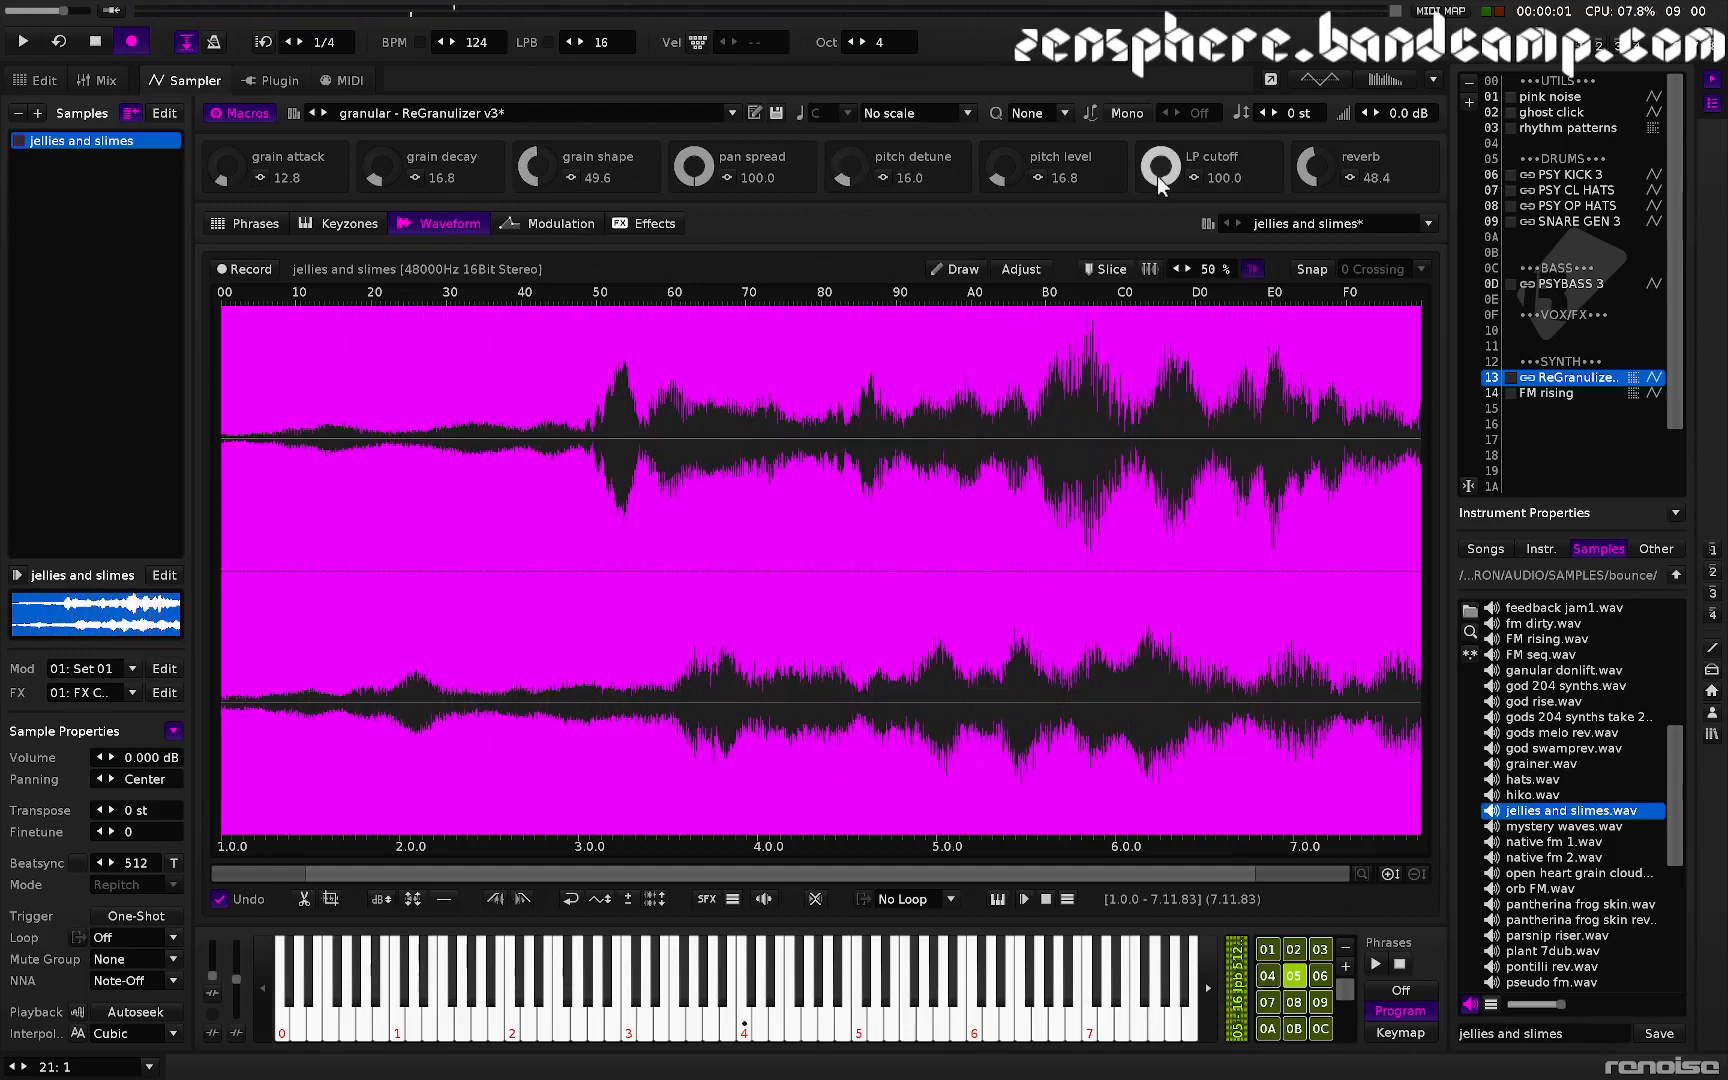
- In the phrase editor, set the end>start, E>S offset and E>S offset 2 lanes to play, others off
click(1291, 971)
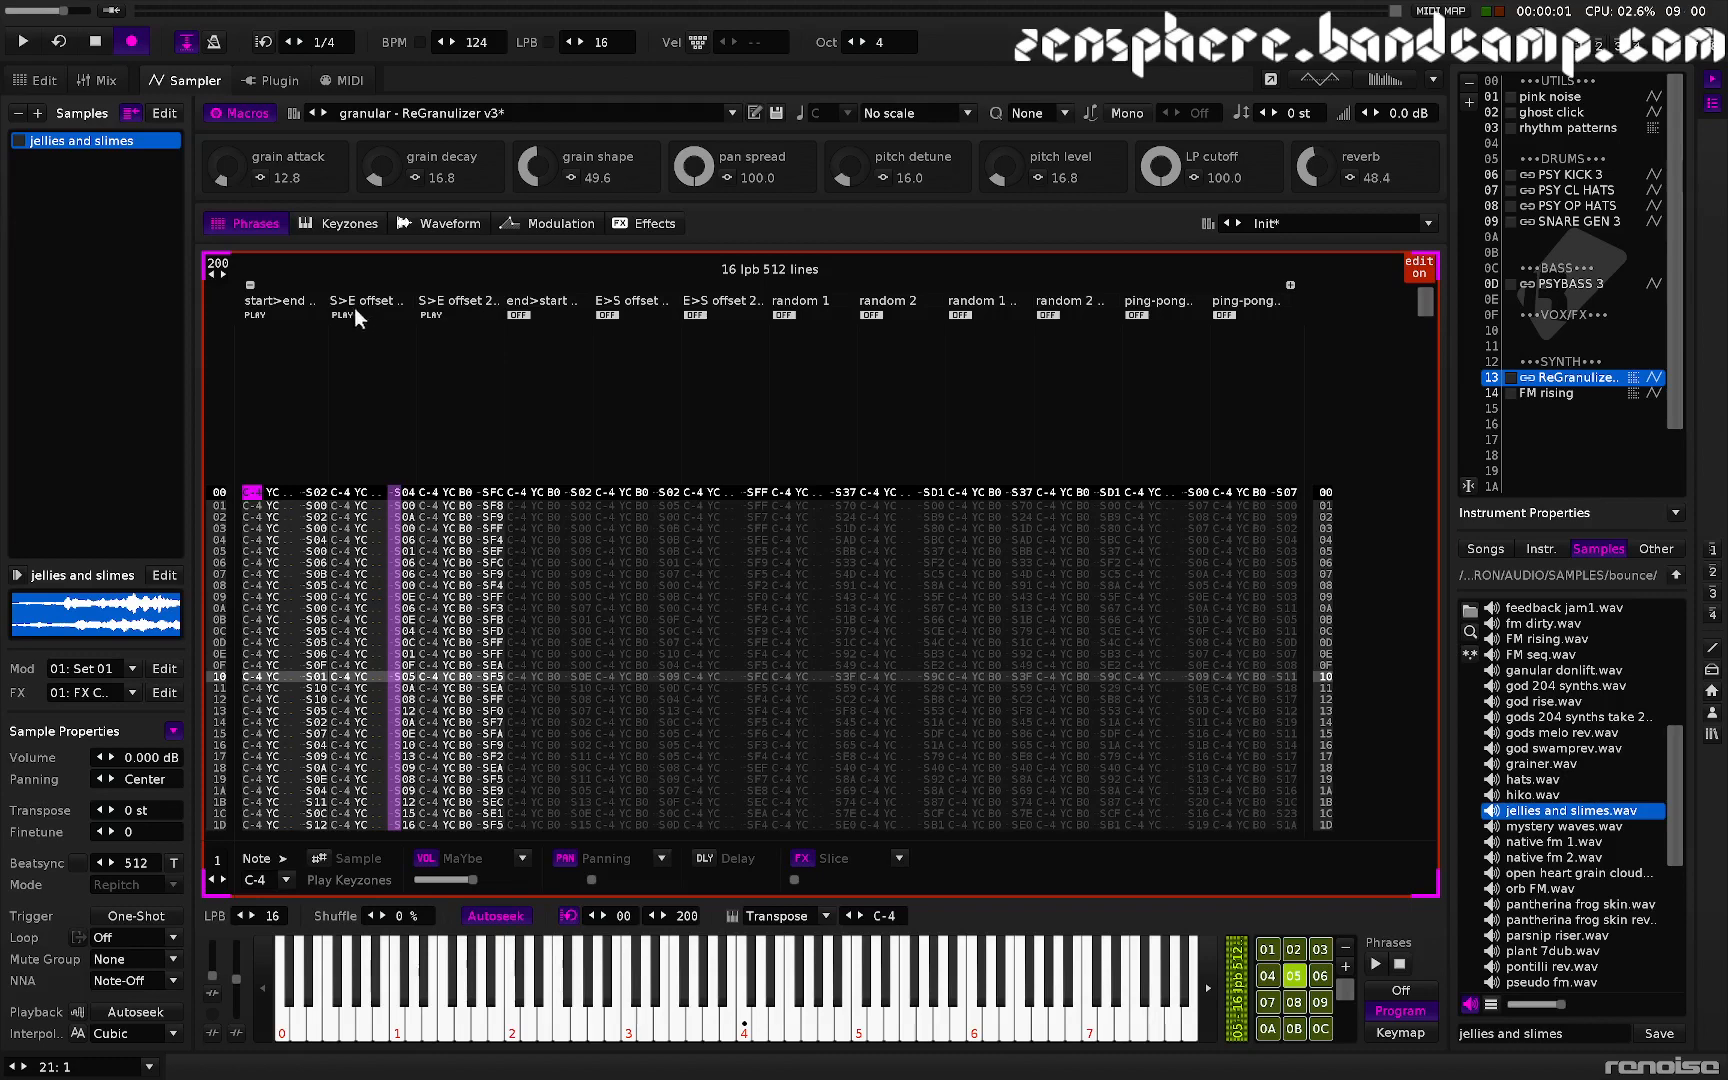
click(256, 315)
click(346, 315)
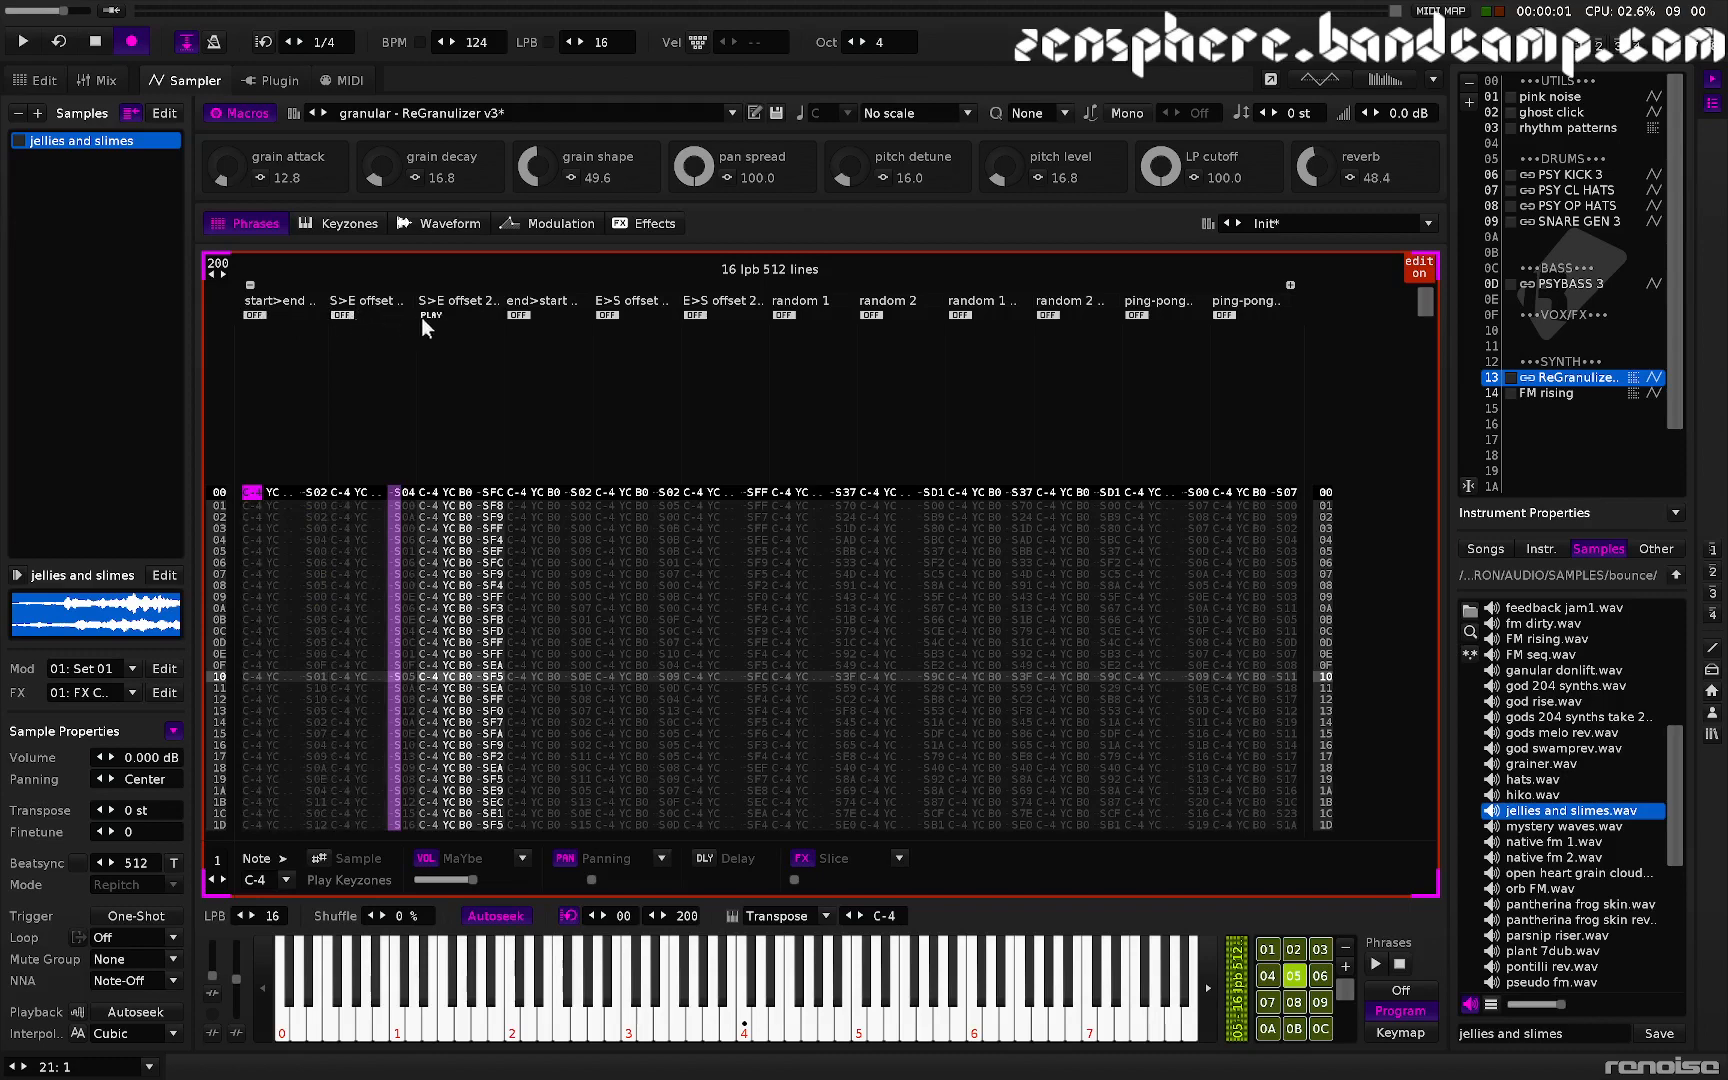
click(425, 316)
click(522, 315)
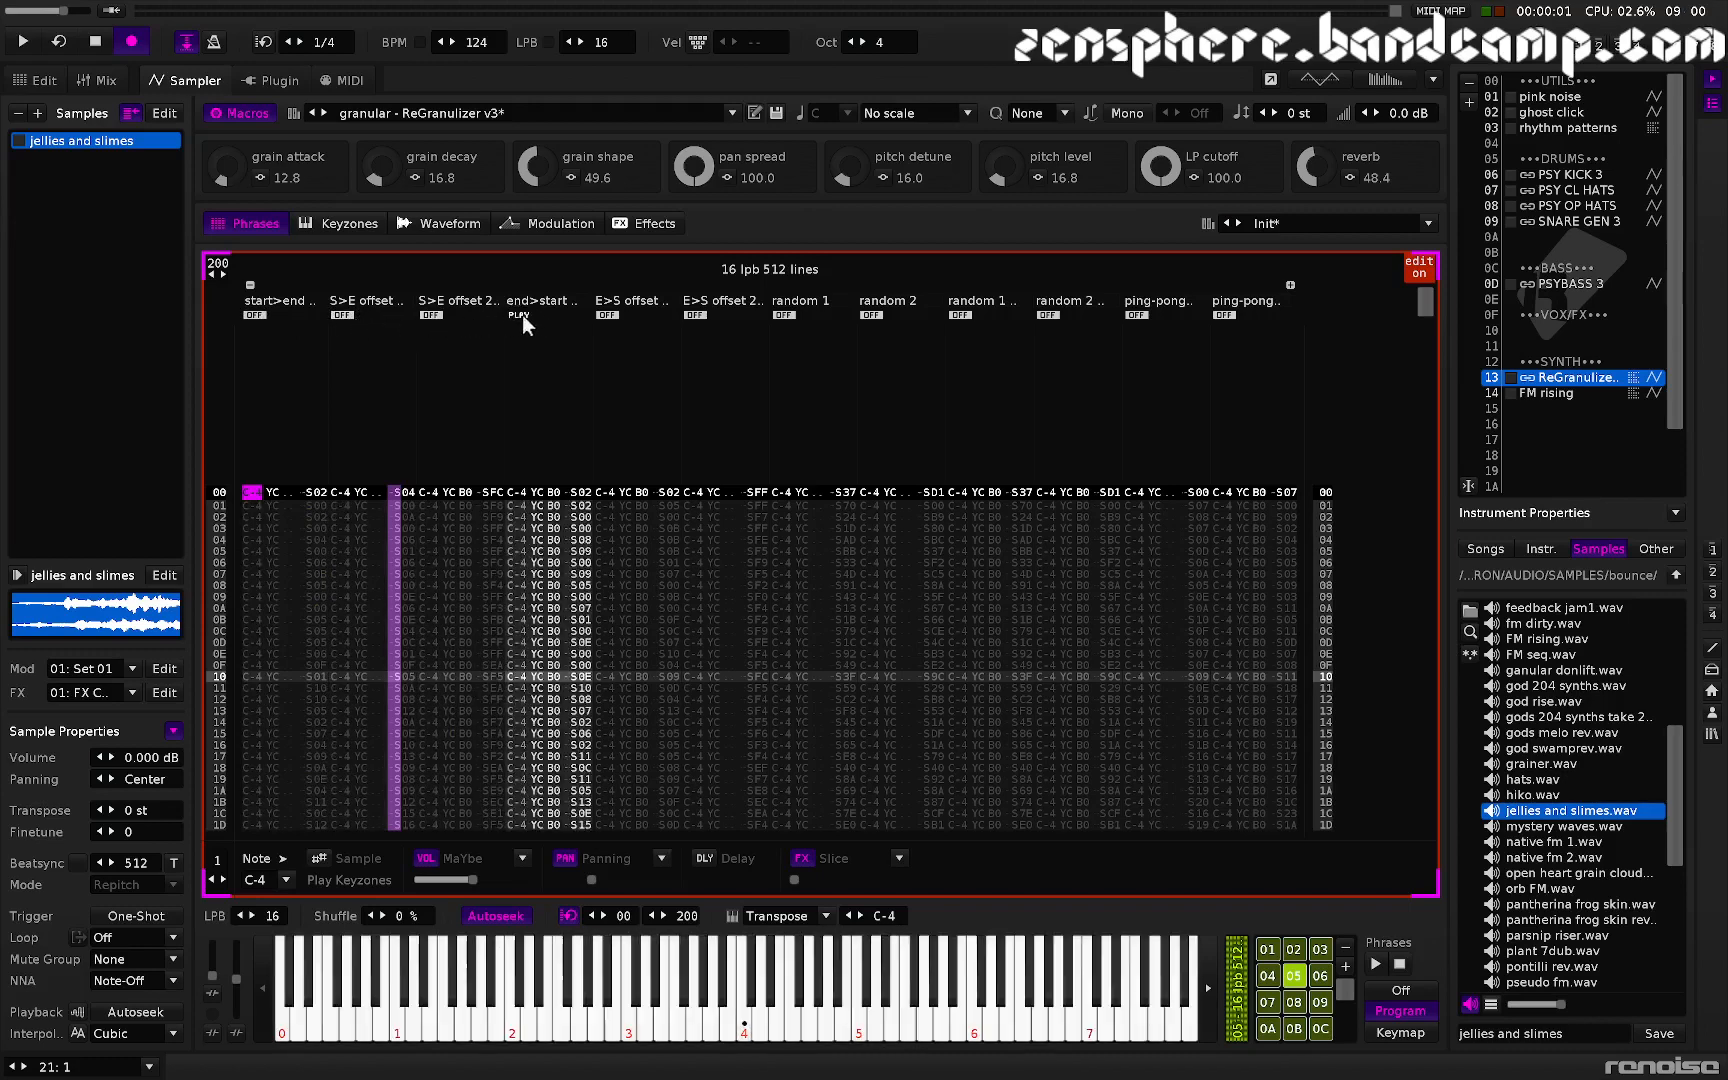
click(608, 315)
click(696, 315)
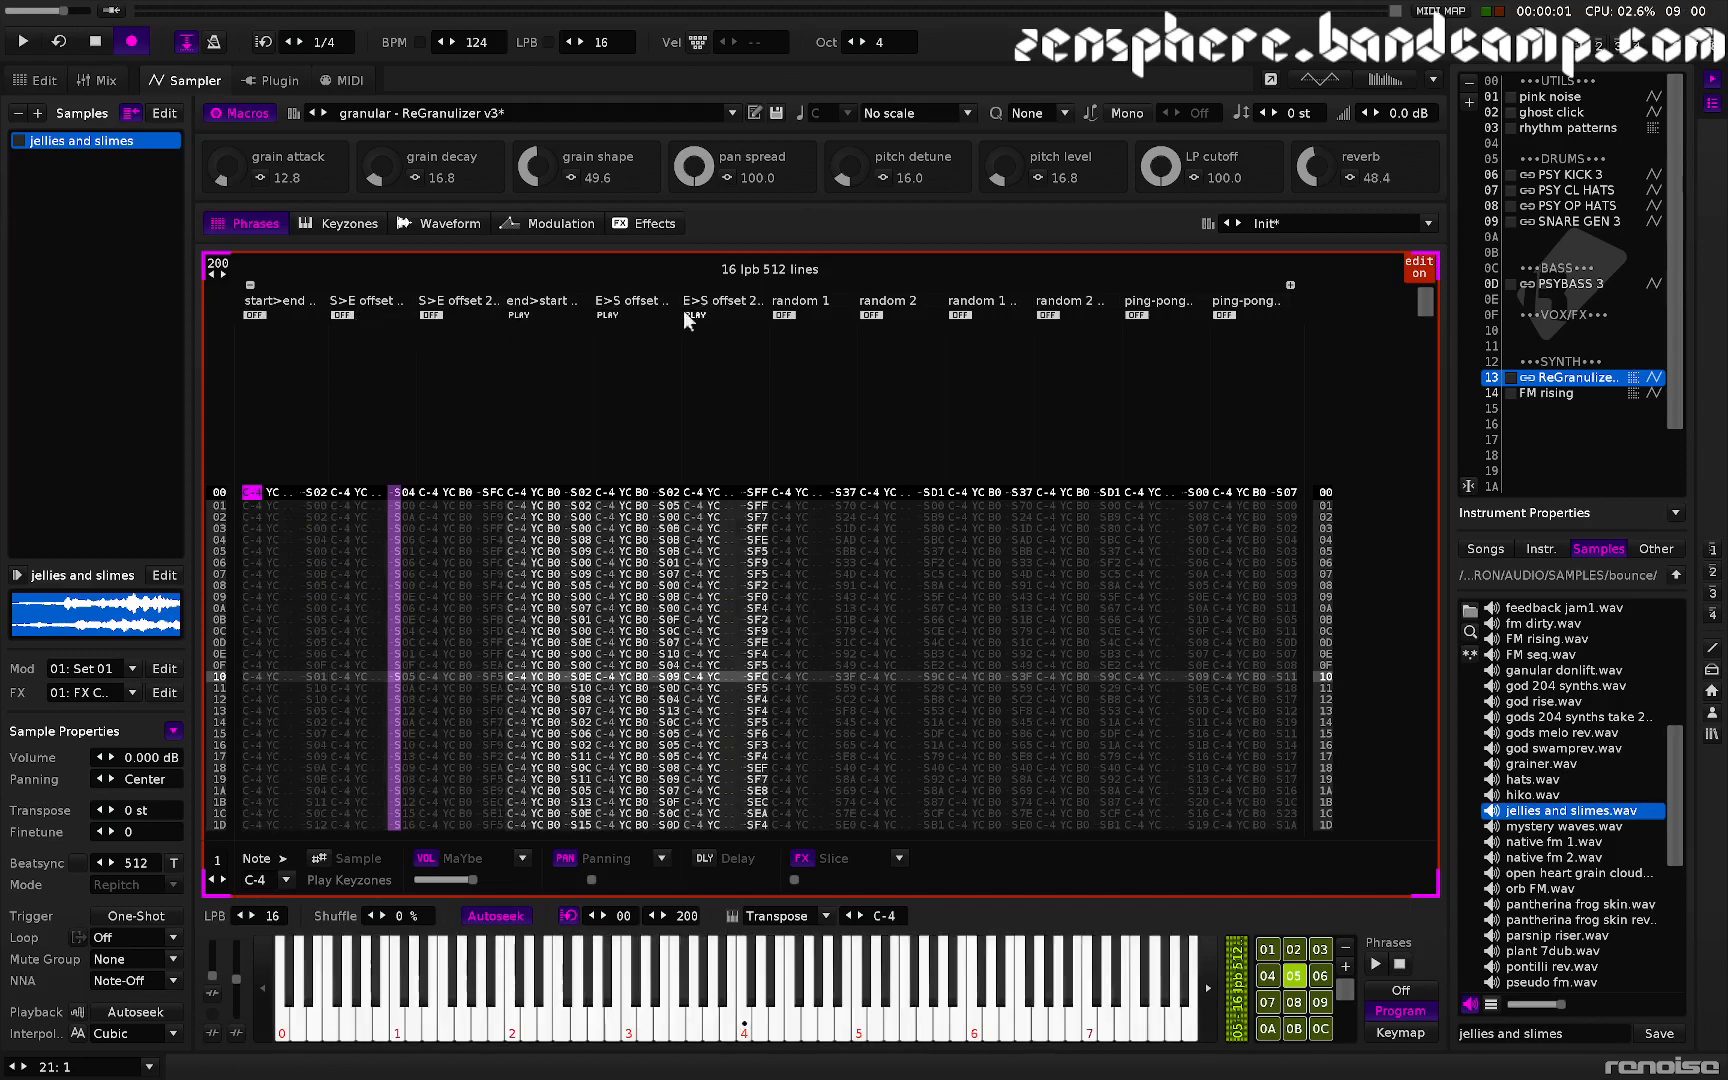
- In the waveform view, audition the sample and set grain attack to 21.2
click(437, 224)
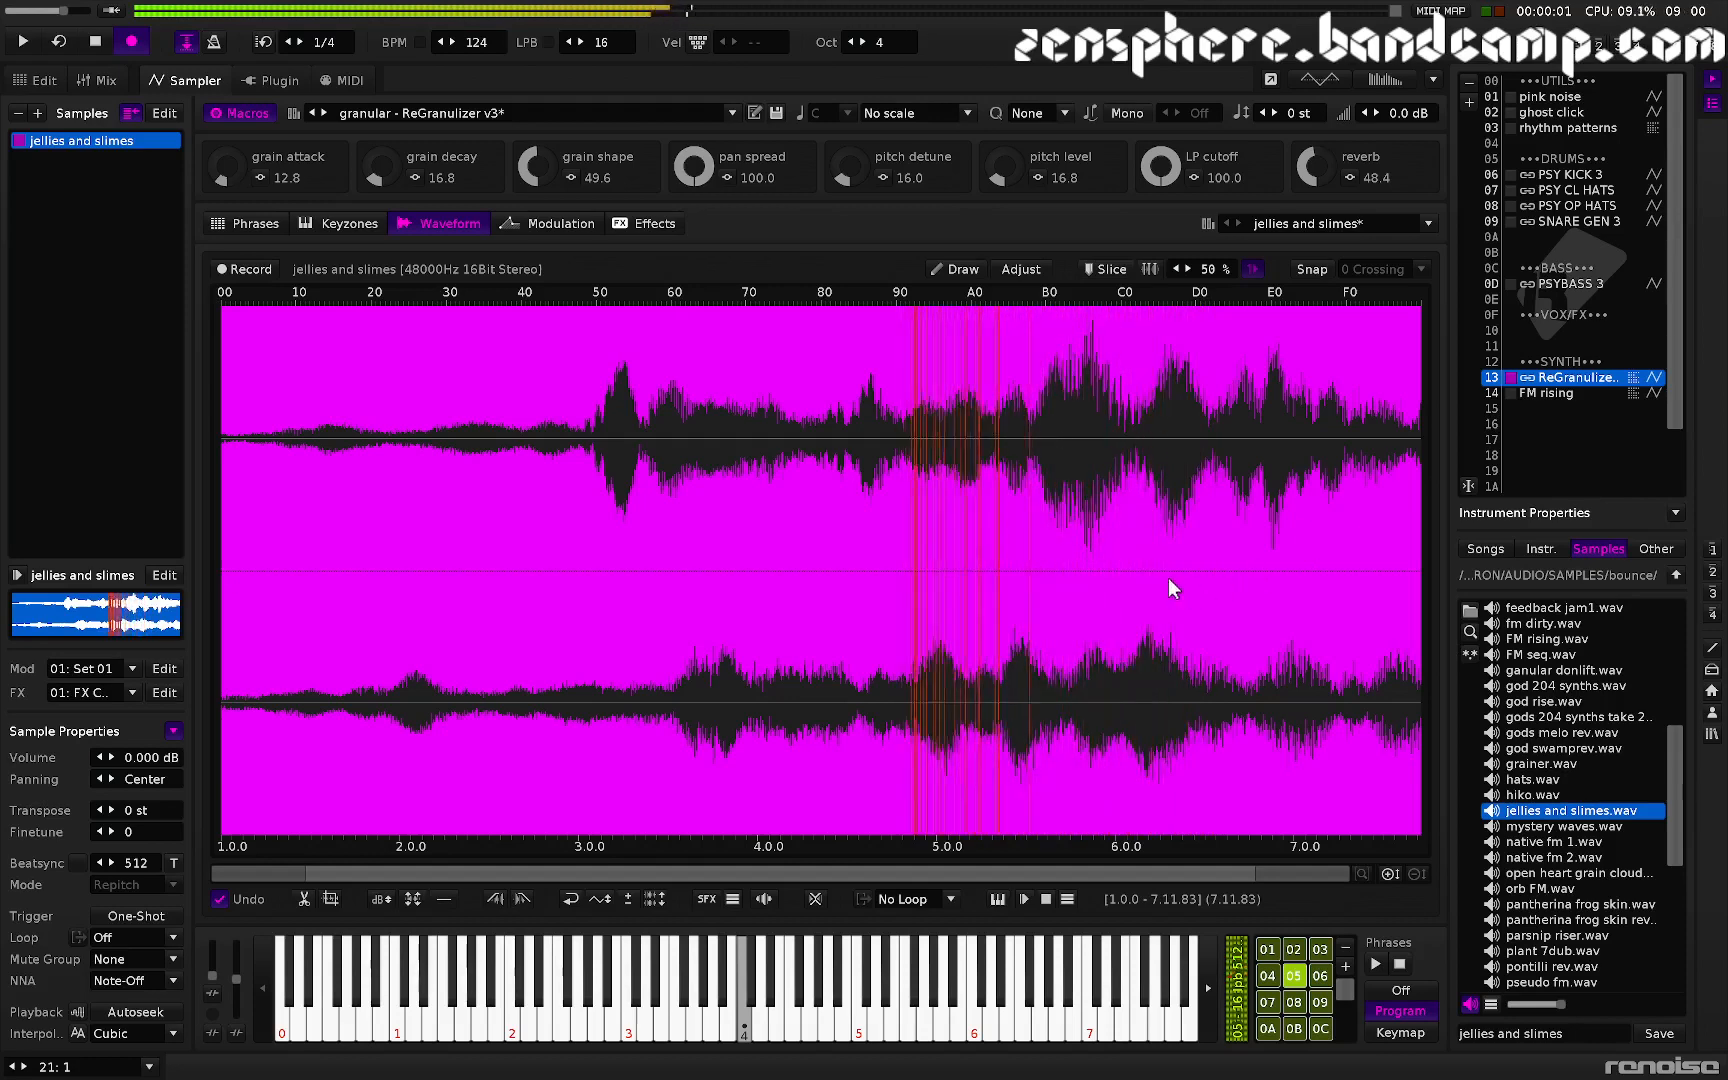
key(q)
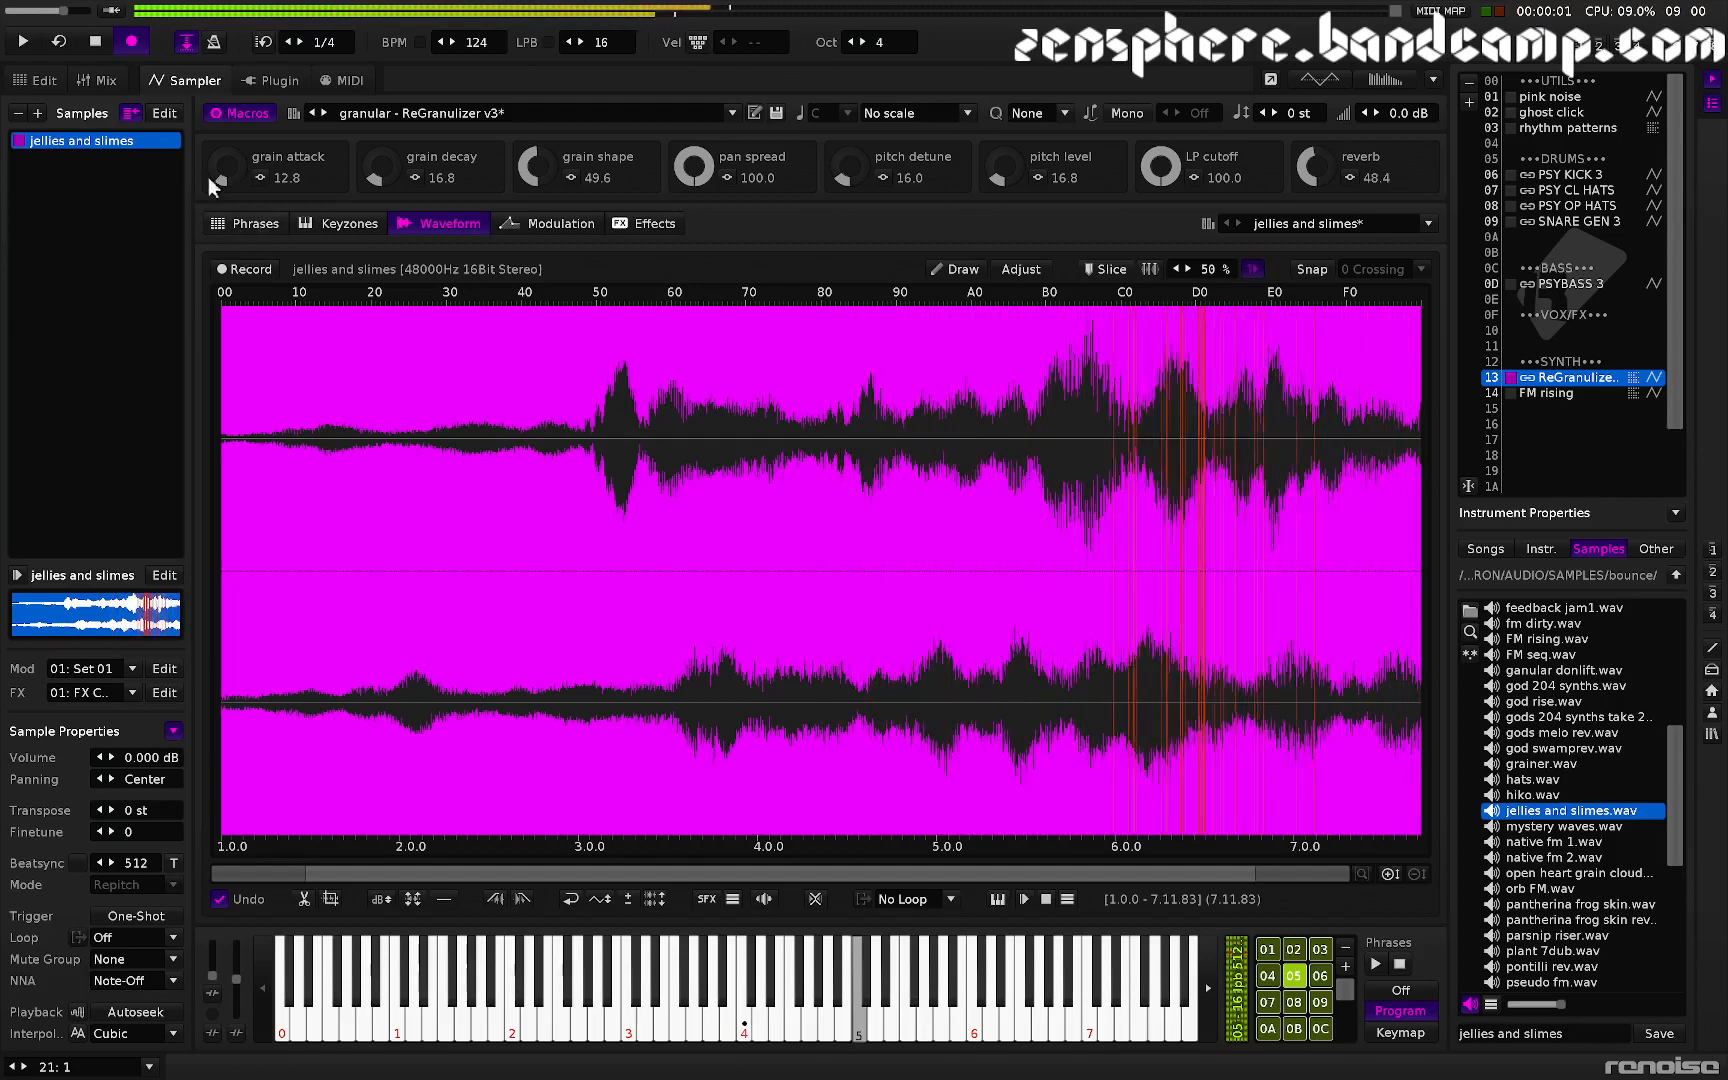
drag(231, 185, 231, 169)
- Switch the phrase lanes so only random 1 and random 2 play
click(244, 221)
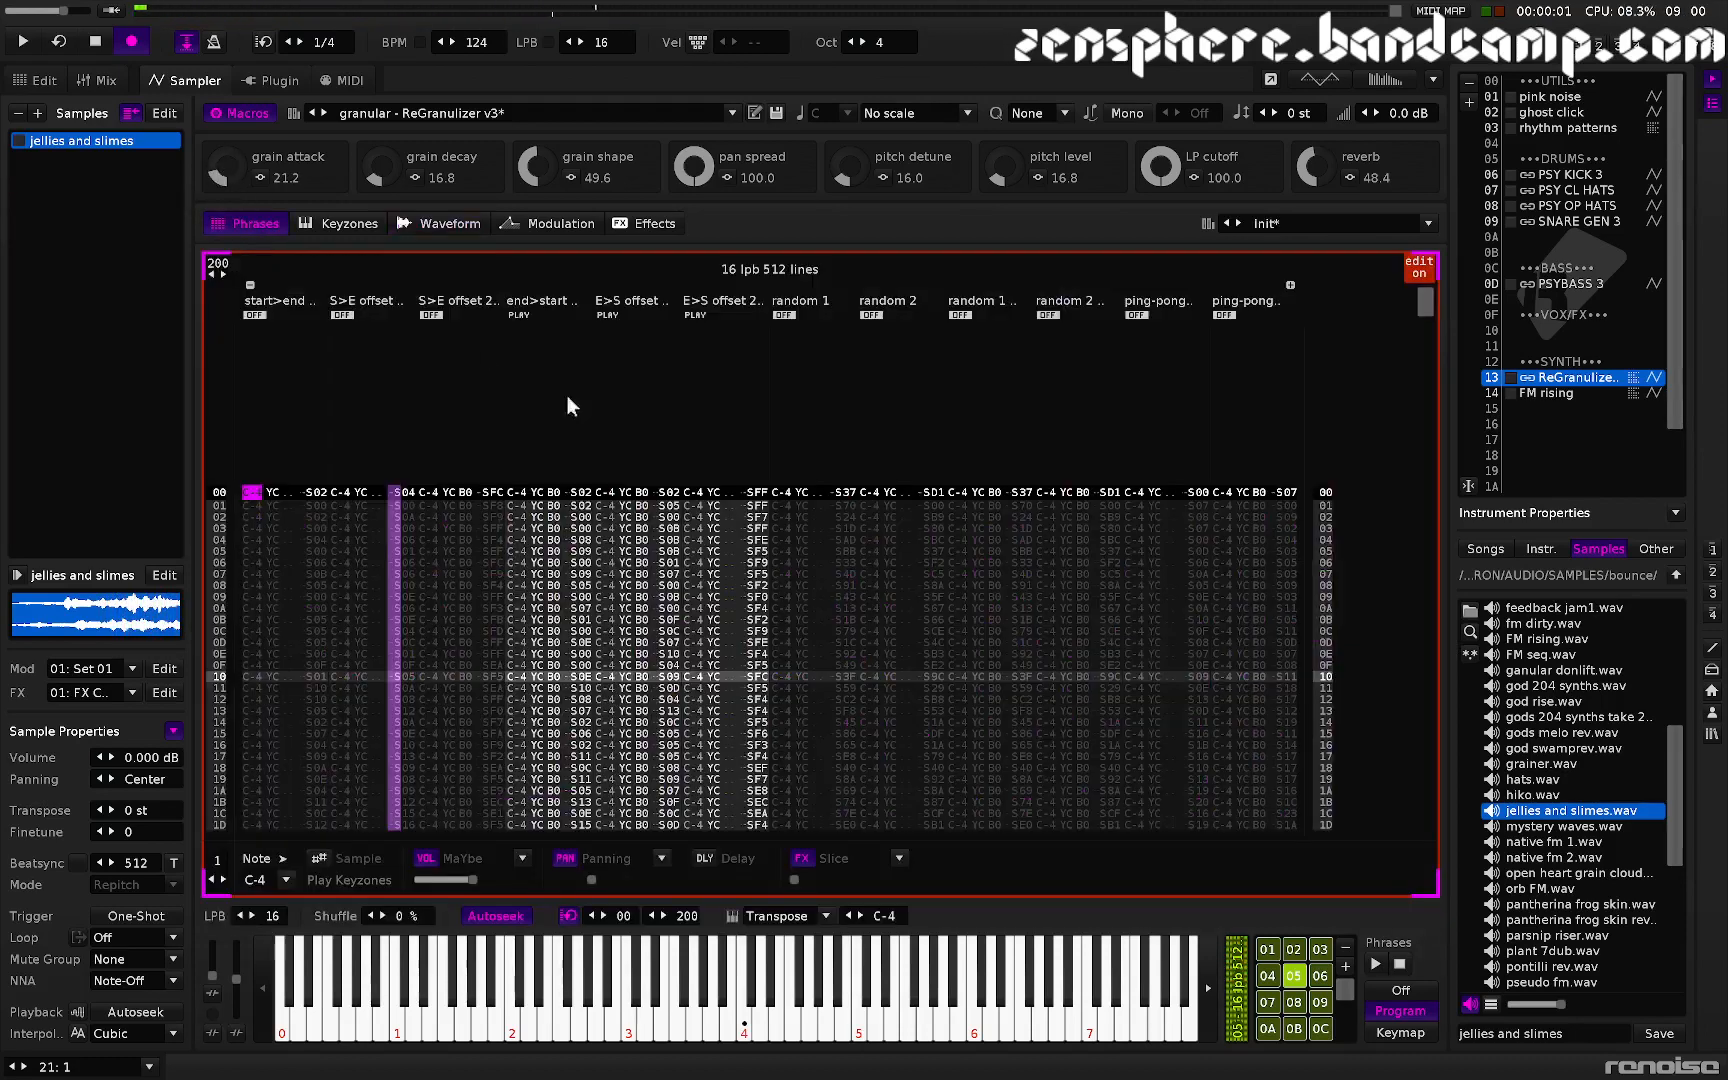
click(519, 314)
click(606, 315)
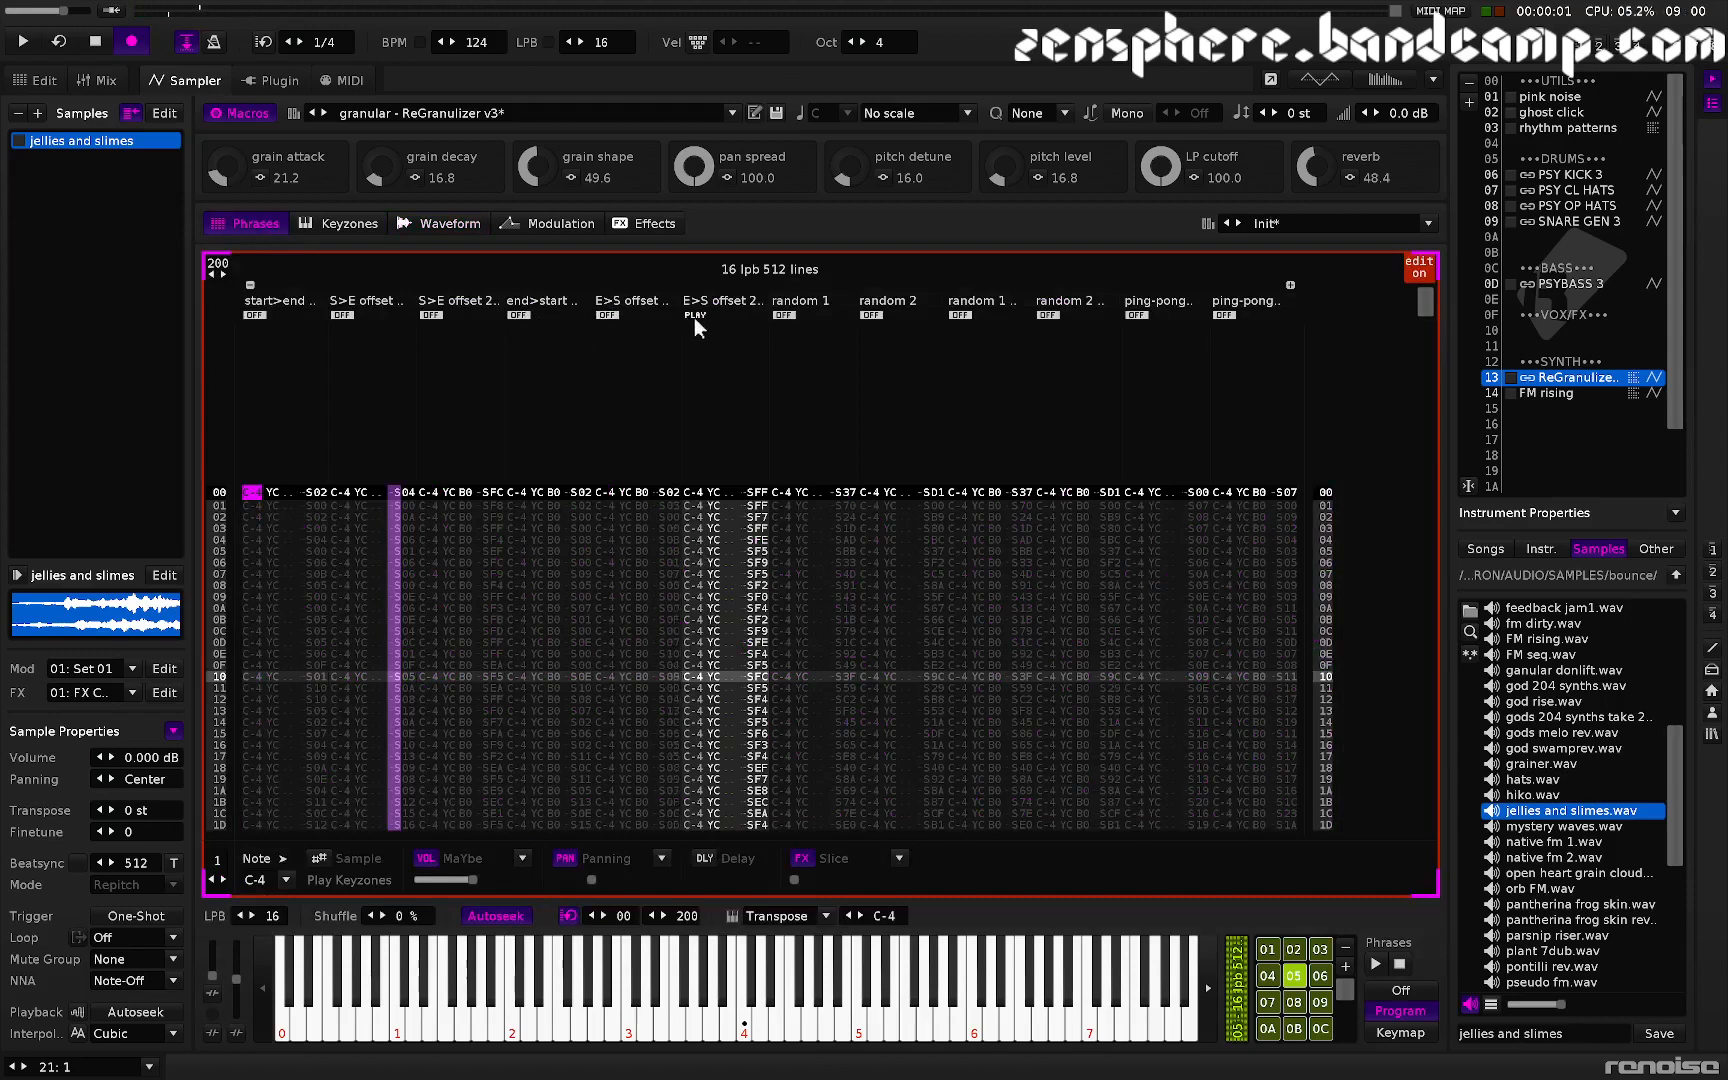
click(694, 316)
click(783, 315)
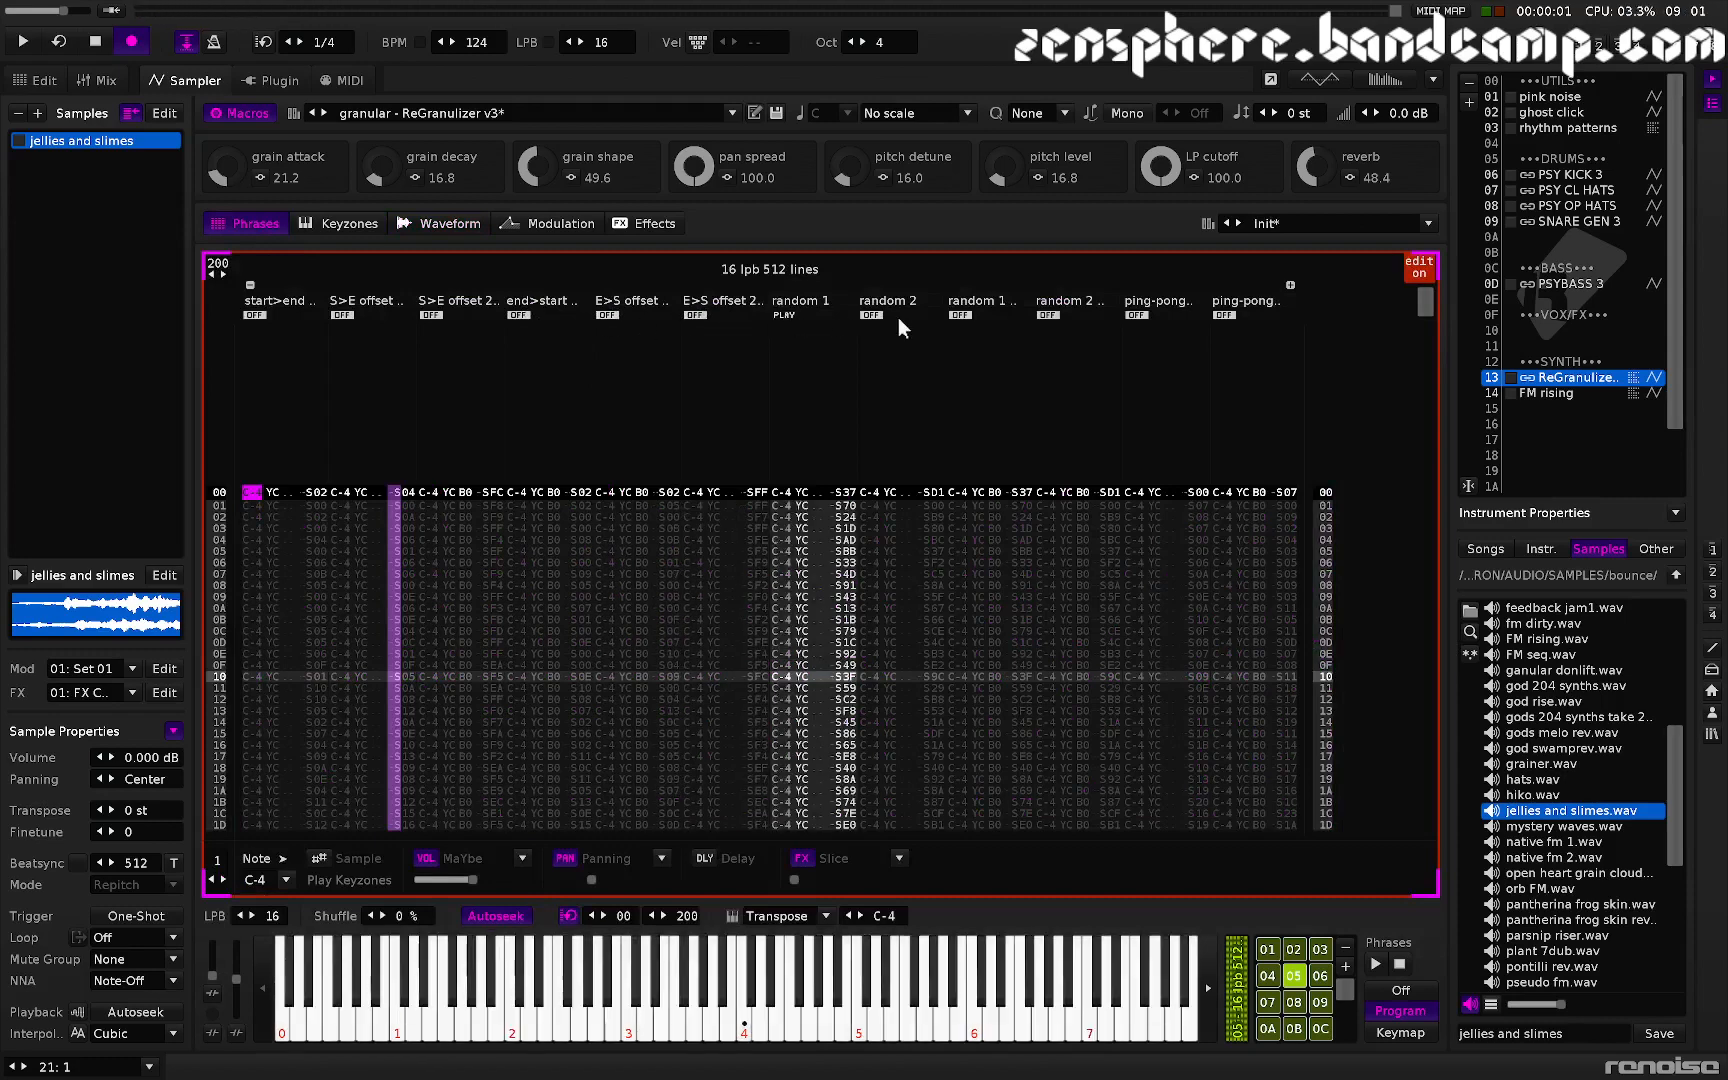
click(869, 314)
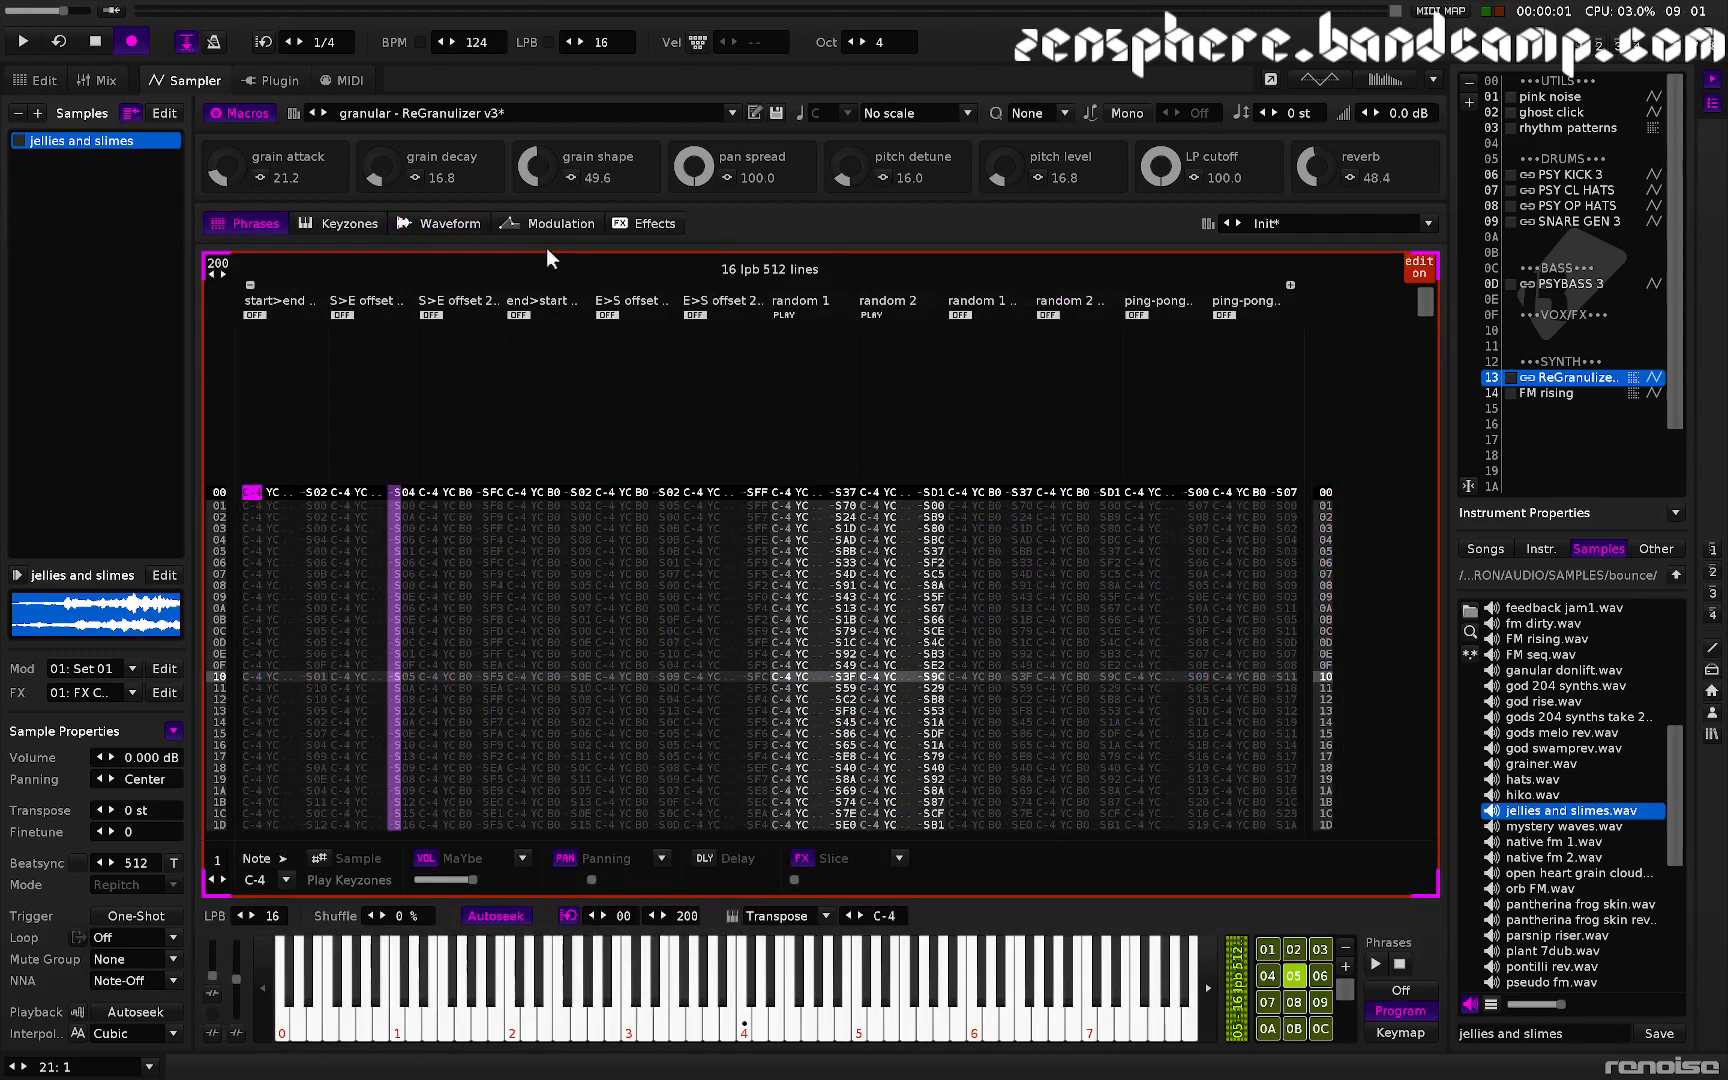
- Audition the sample from about 3.1 in the waveform and open the Modulation view
click(464, 220)
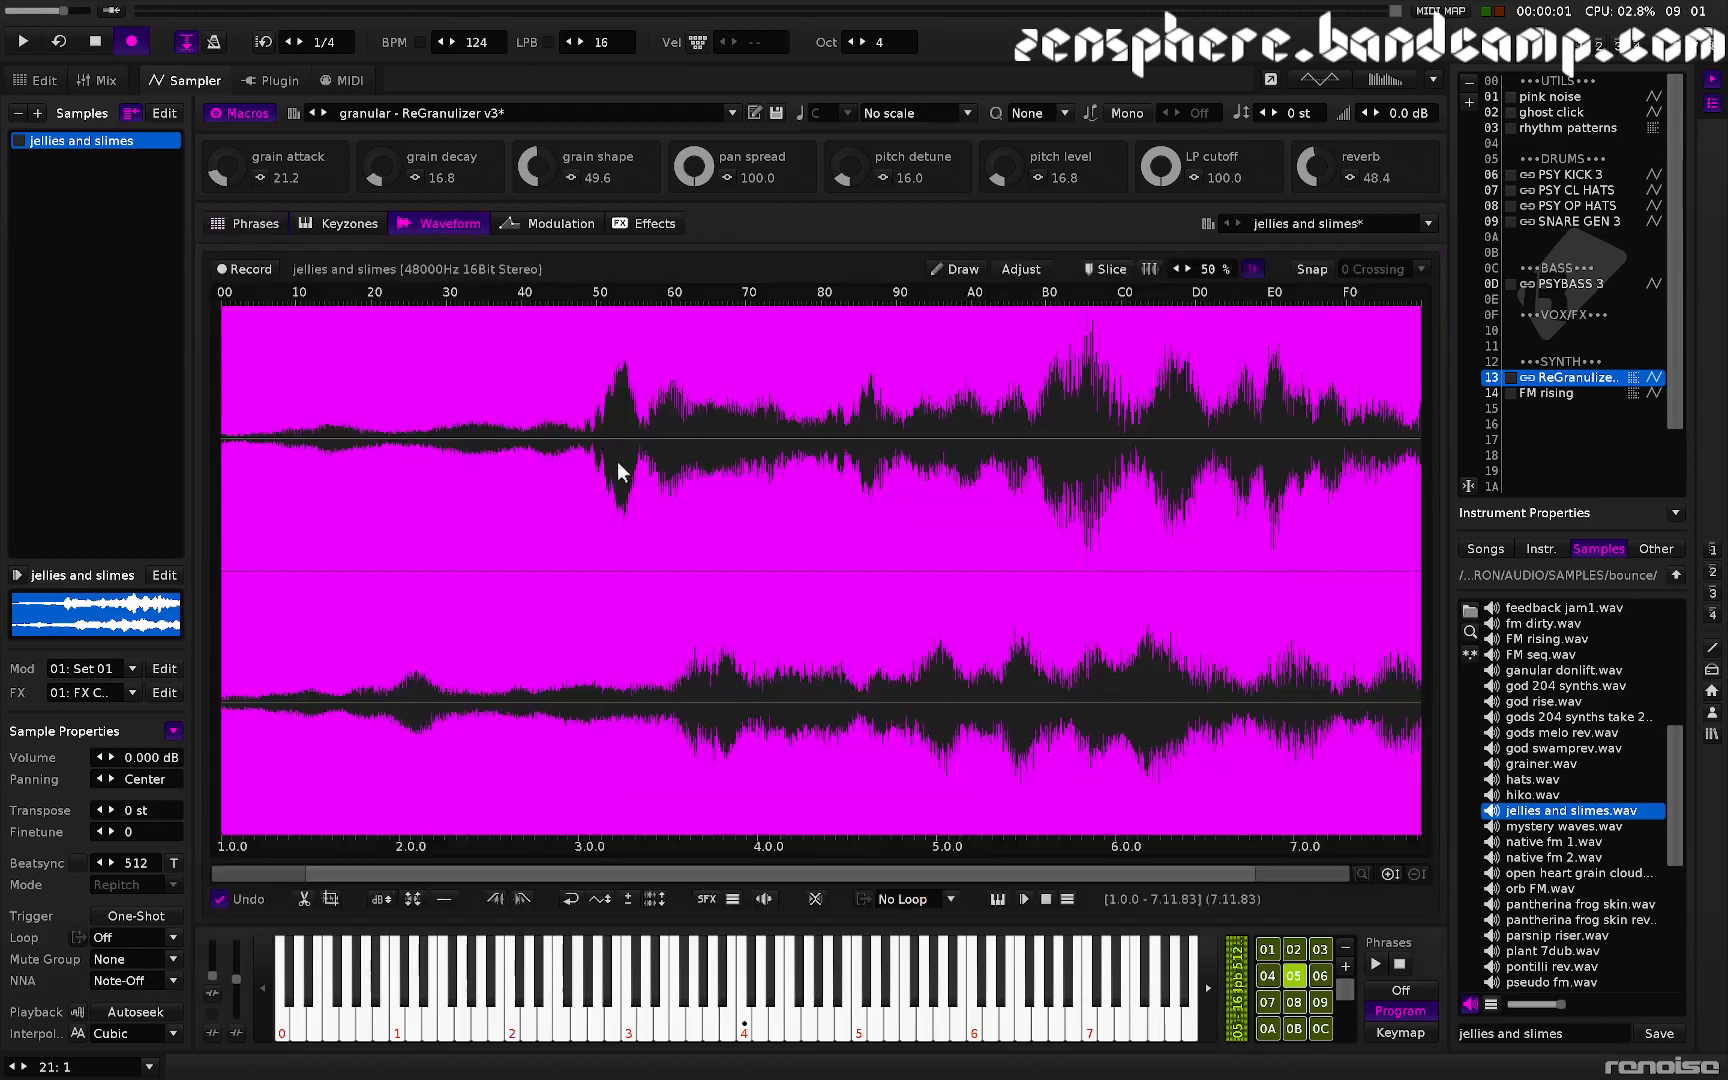
click(617, 460)
key(z)
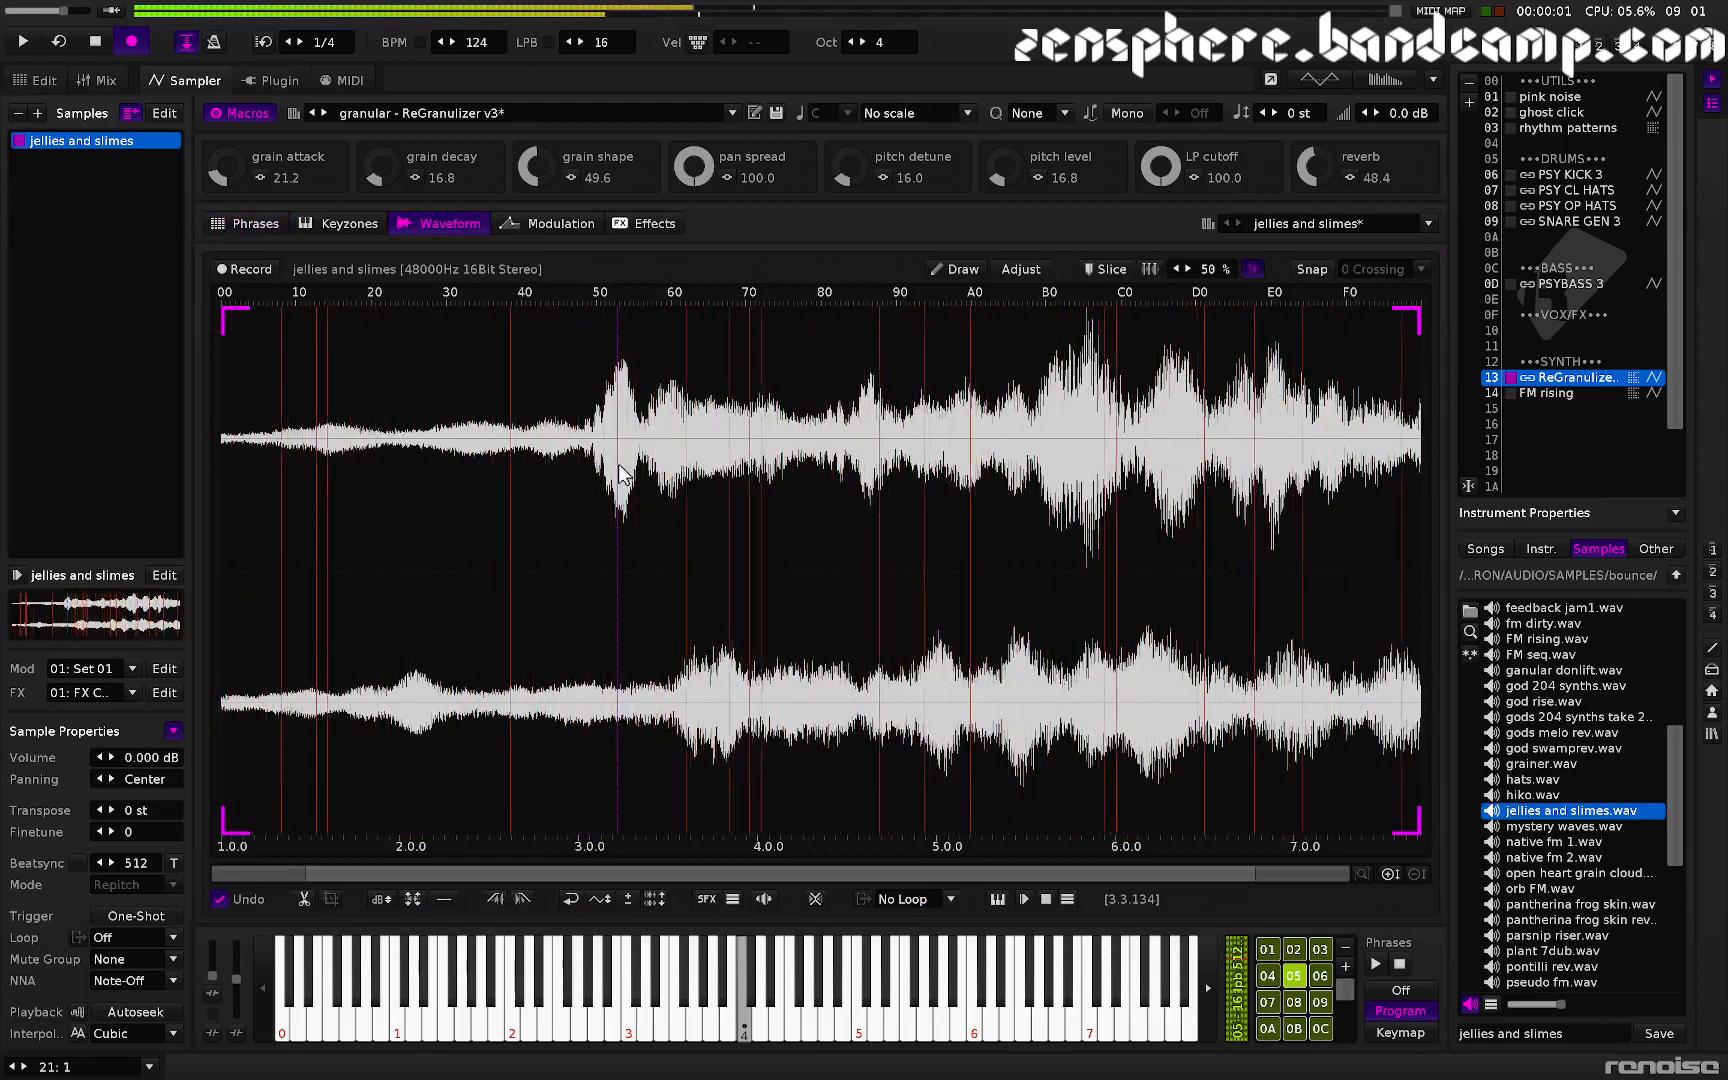
click(545, 224)
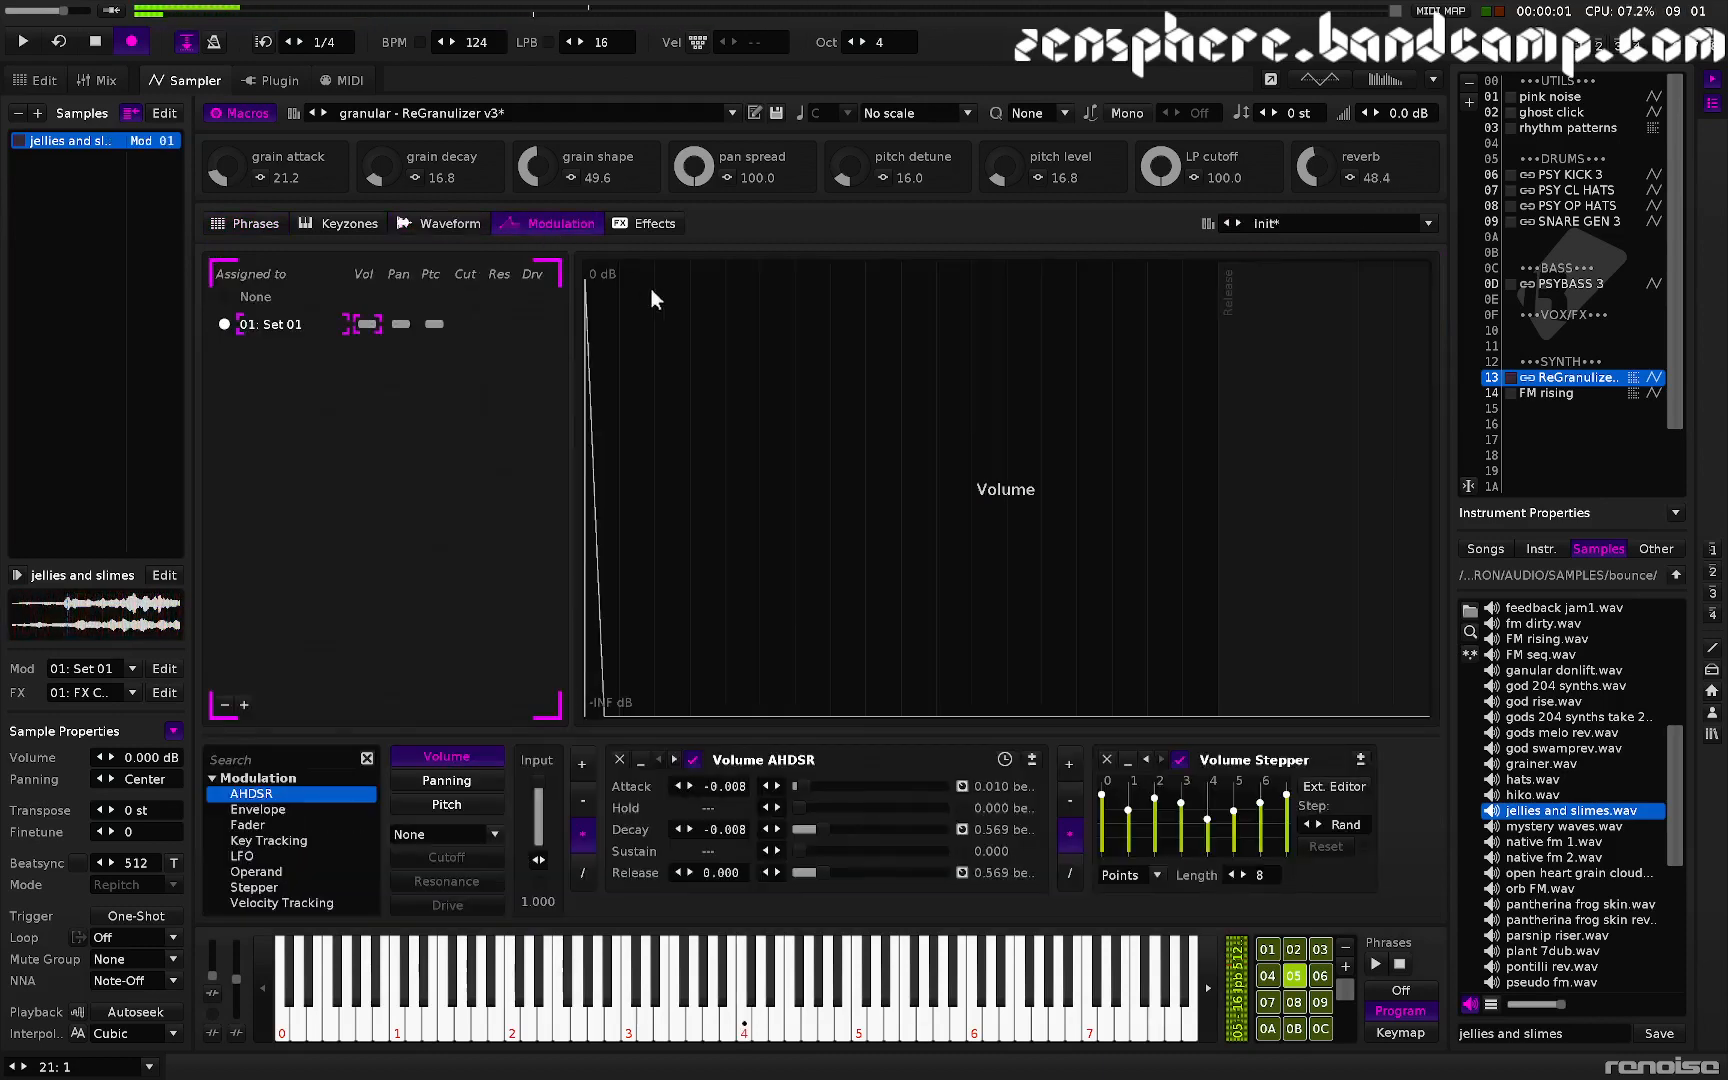
- Switch the phrase lanes so only the second random 1 and random 2 lanes play
click(272, 226)
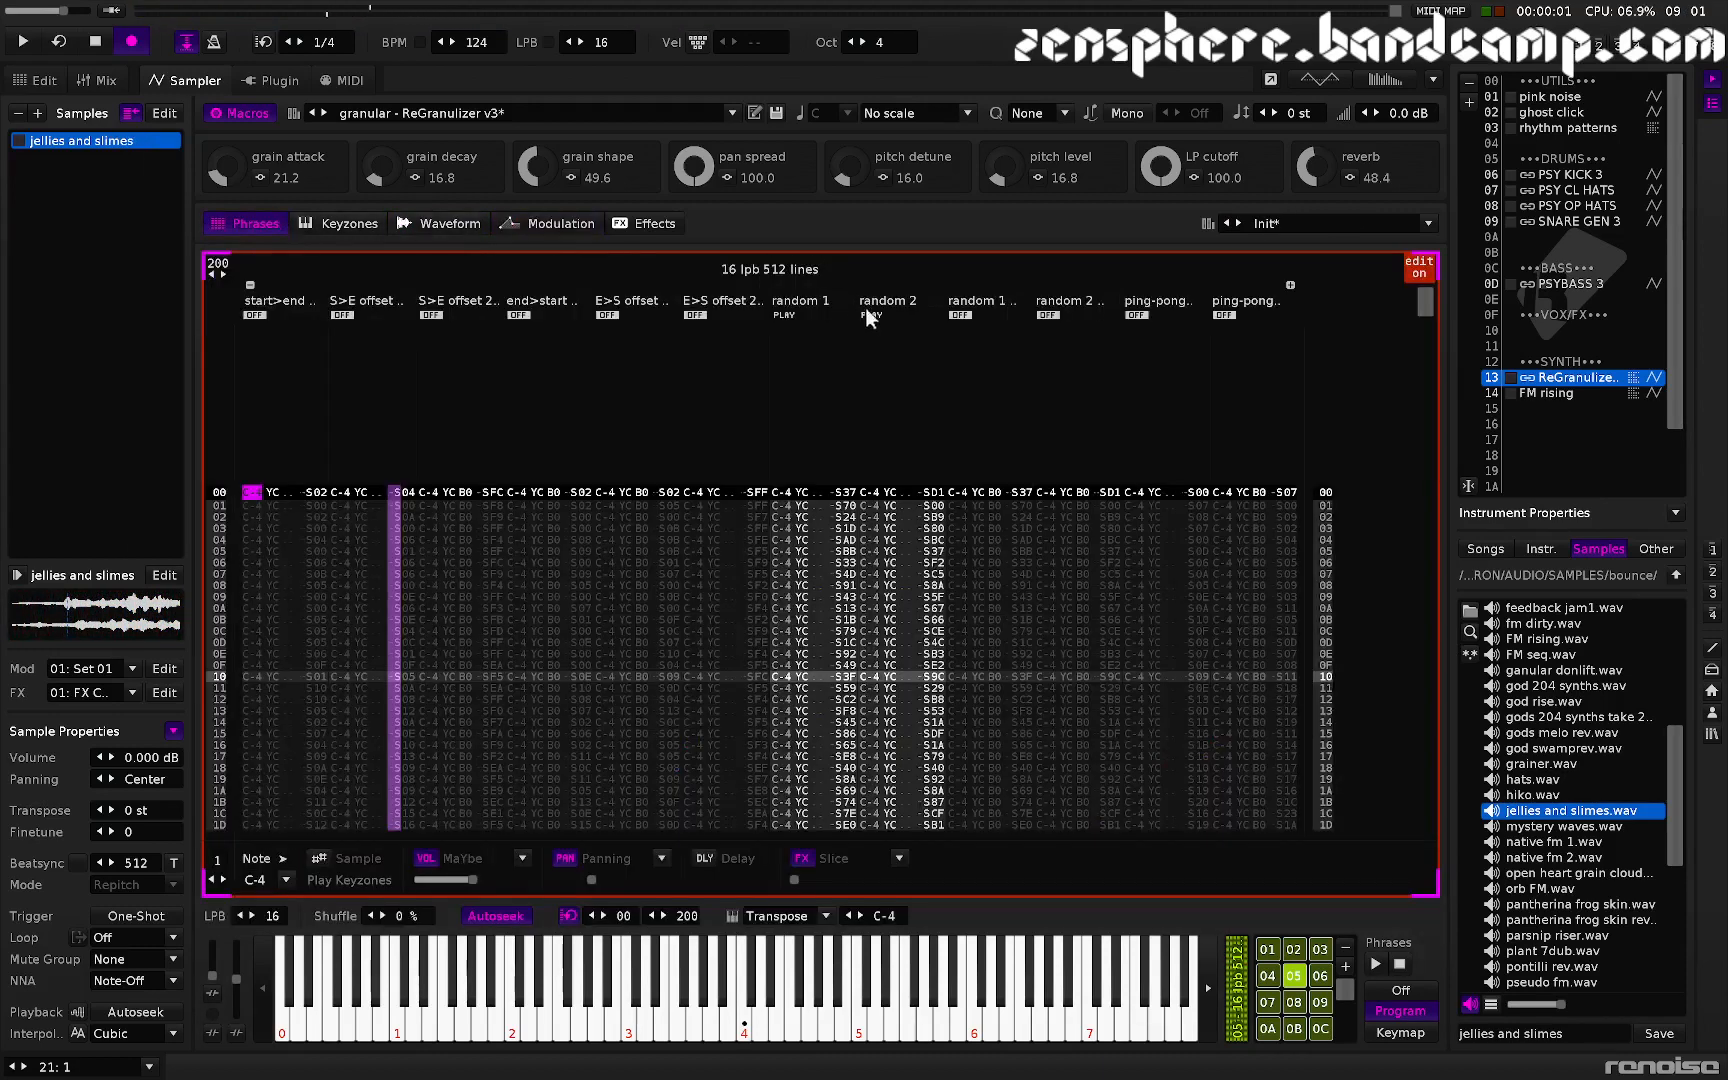
click(960, 315)
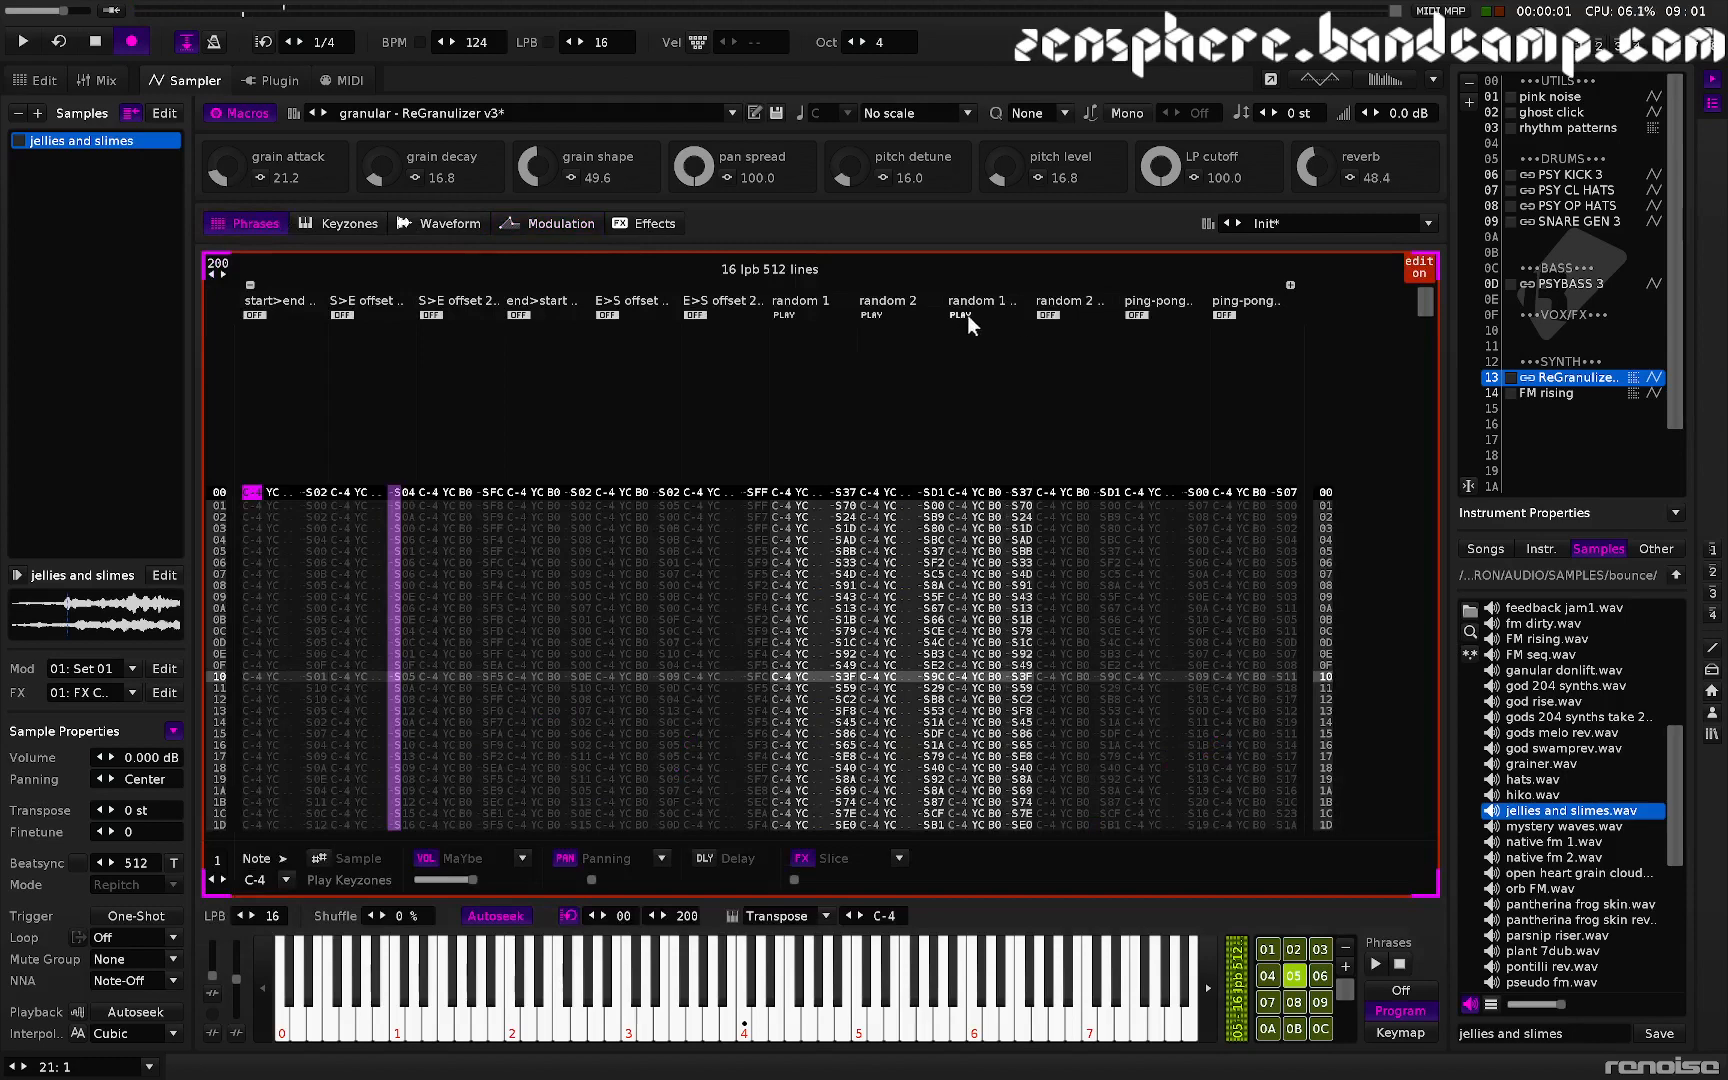
click(1057, 317)
click(878, 312)
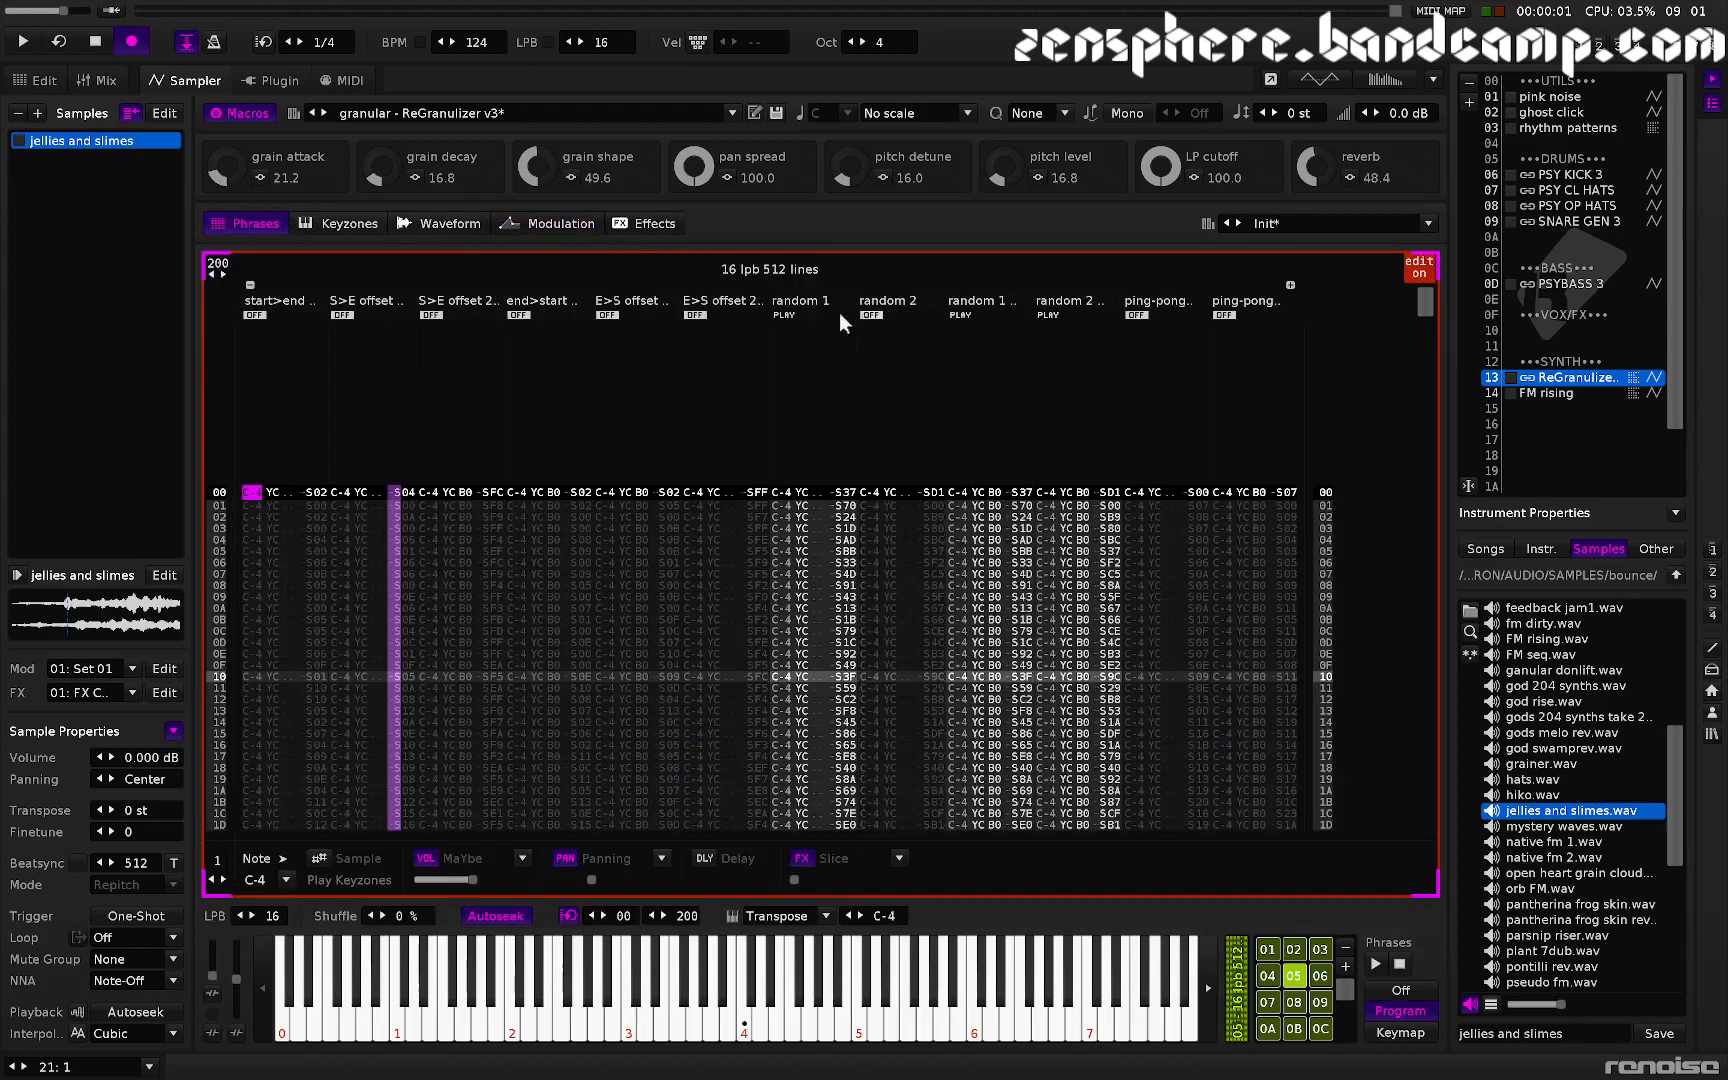
click(778, 316)
- Audition the sample, then set only the random 2 and second random 1 phrase lanes to play
click(416, 222)
key(z)
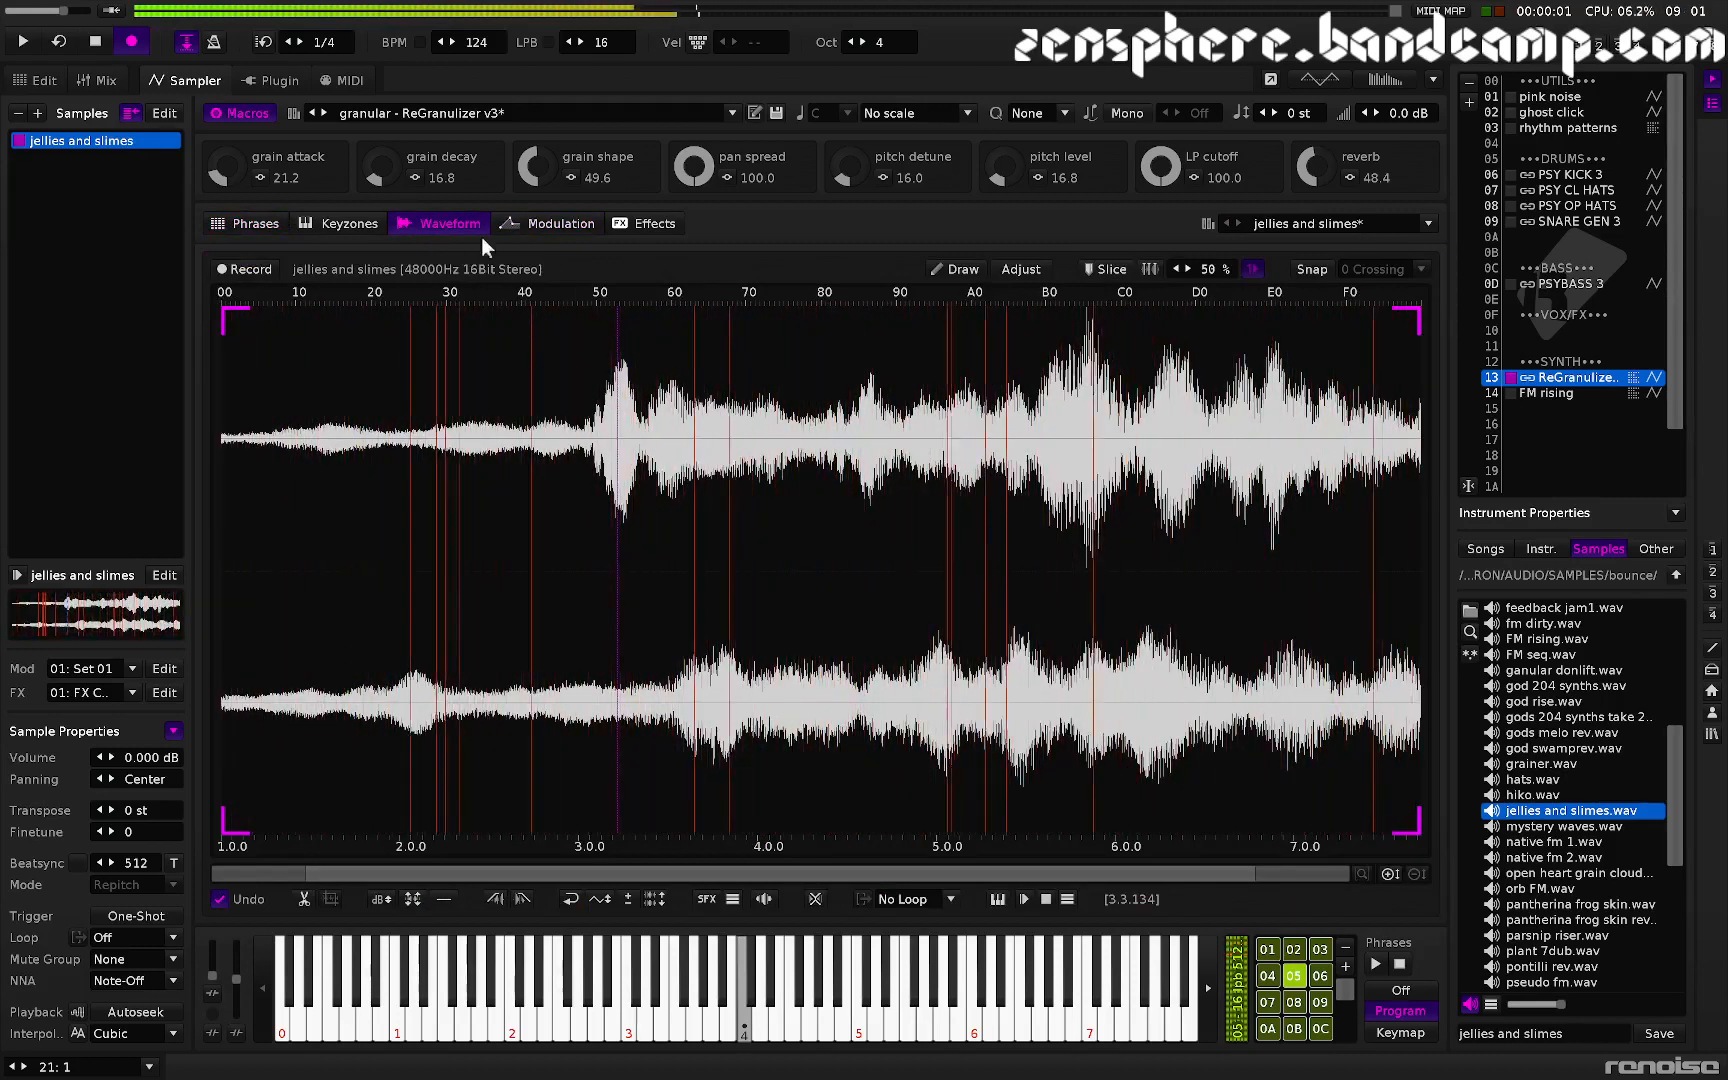
click(269, 224)
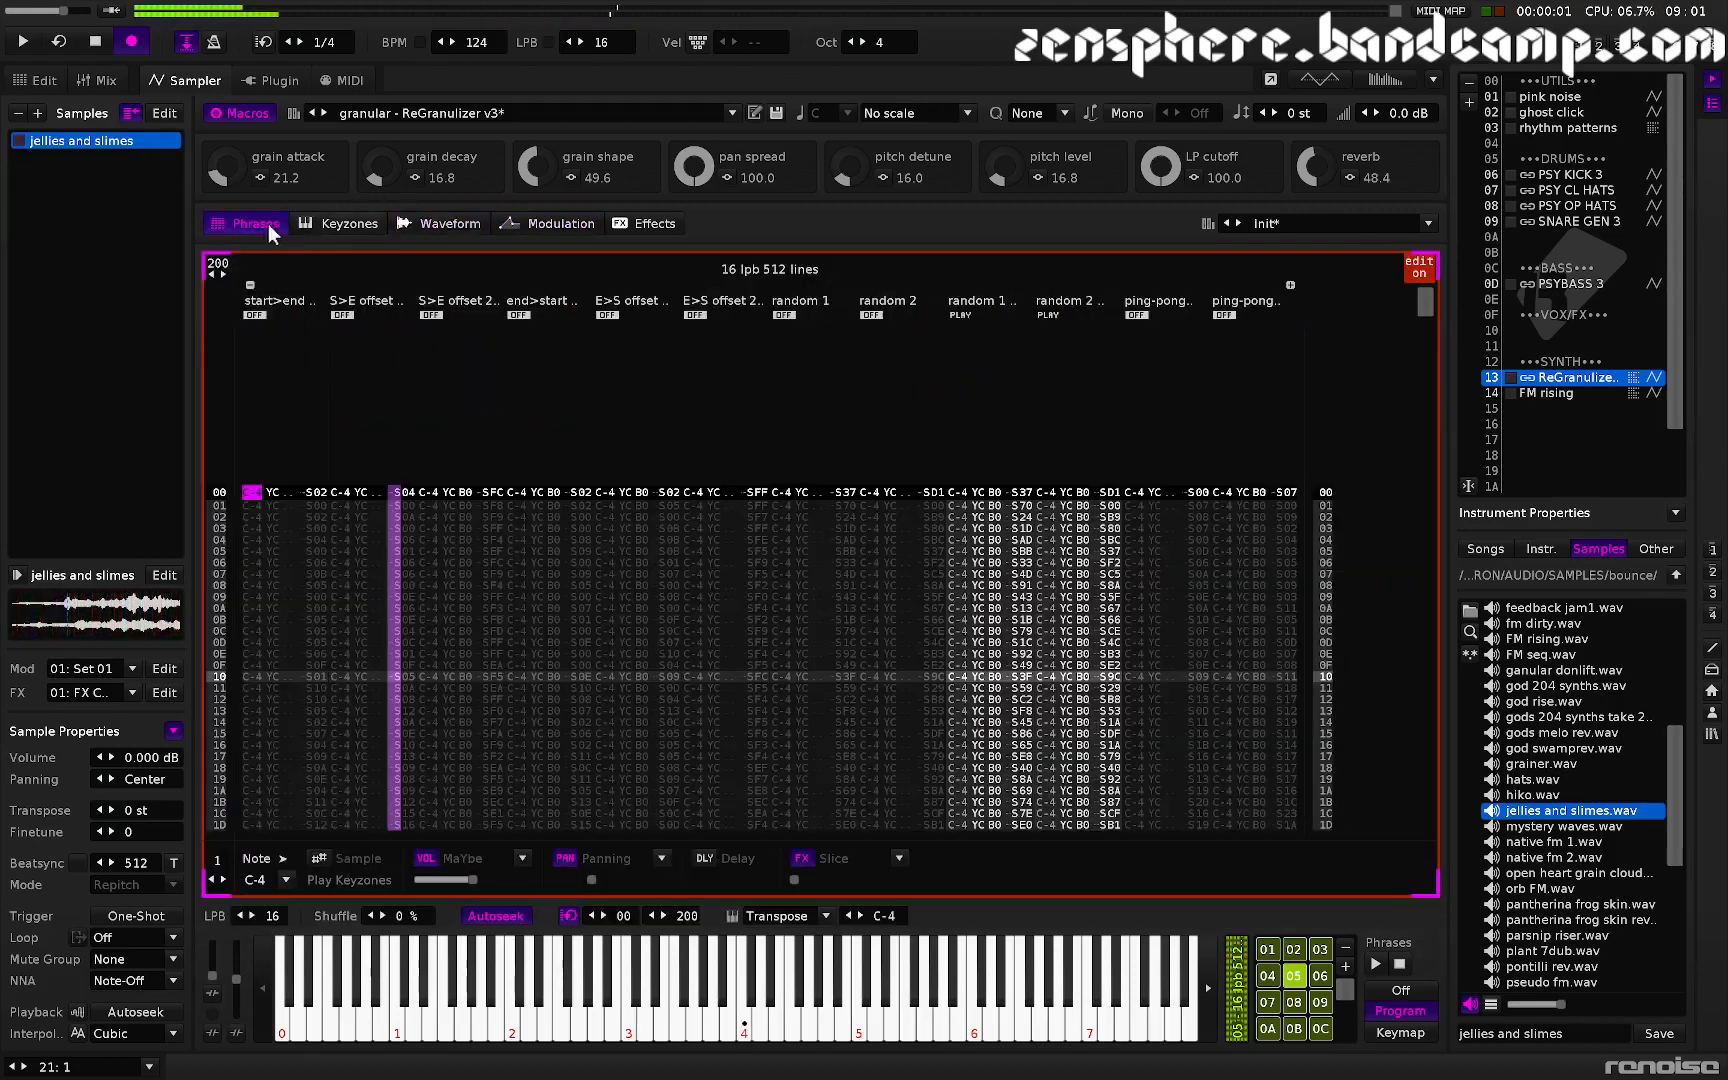
click(1054, 316)
click(960, 315)
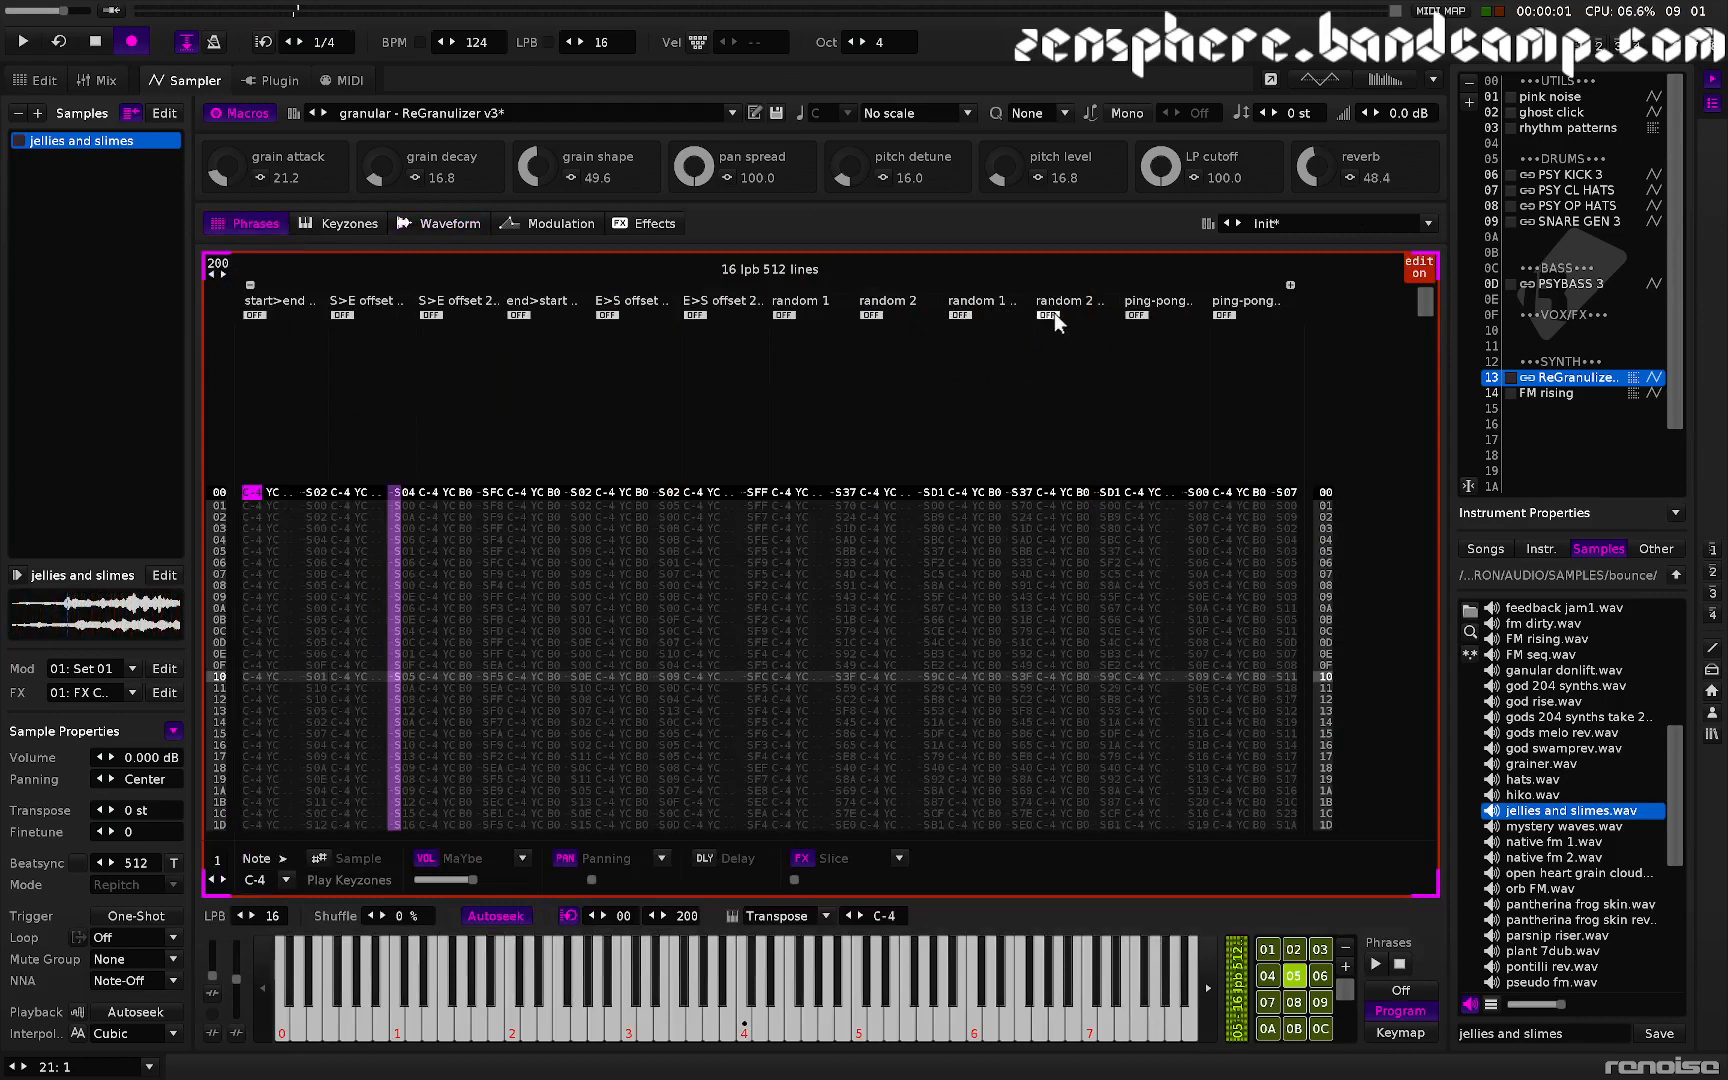
click(887, 315)
click(962, 315)
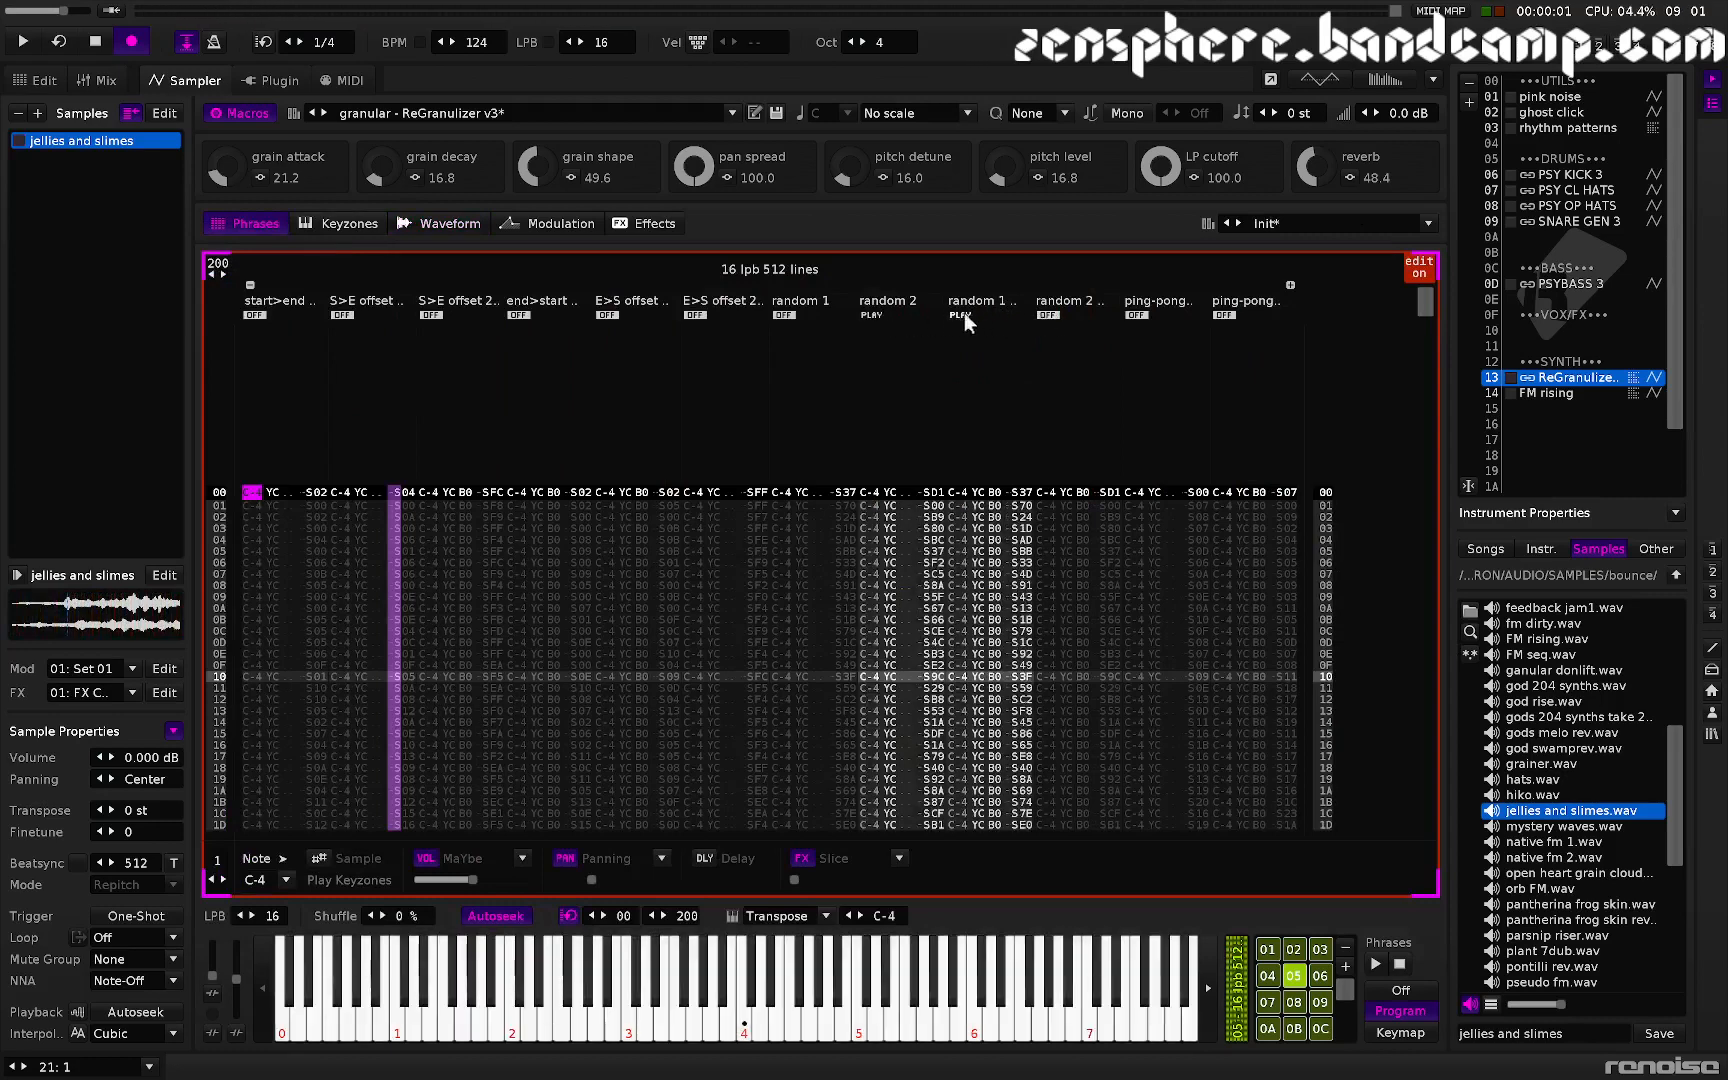
- Set the pitch detune macro to 0.0, pitch level to 46.0 and grain attack to 32.0
click(458, 225)
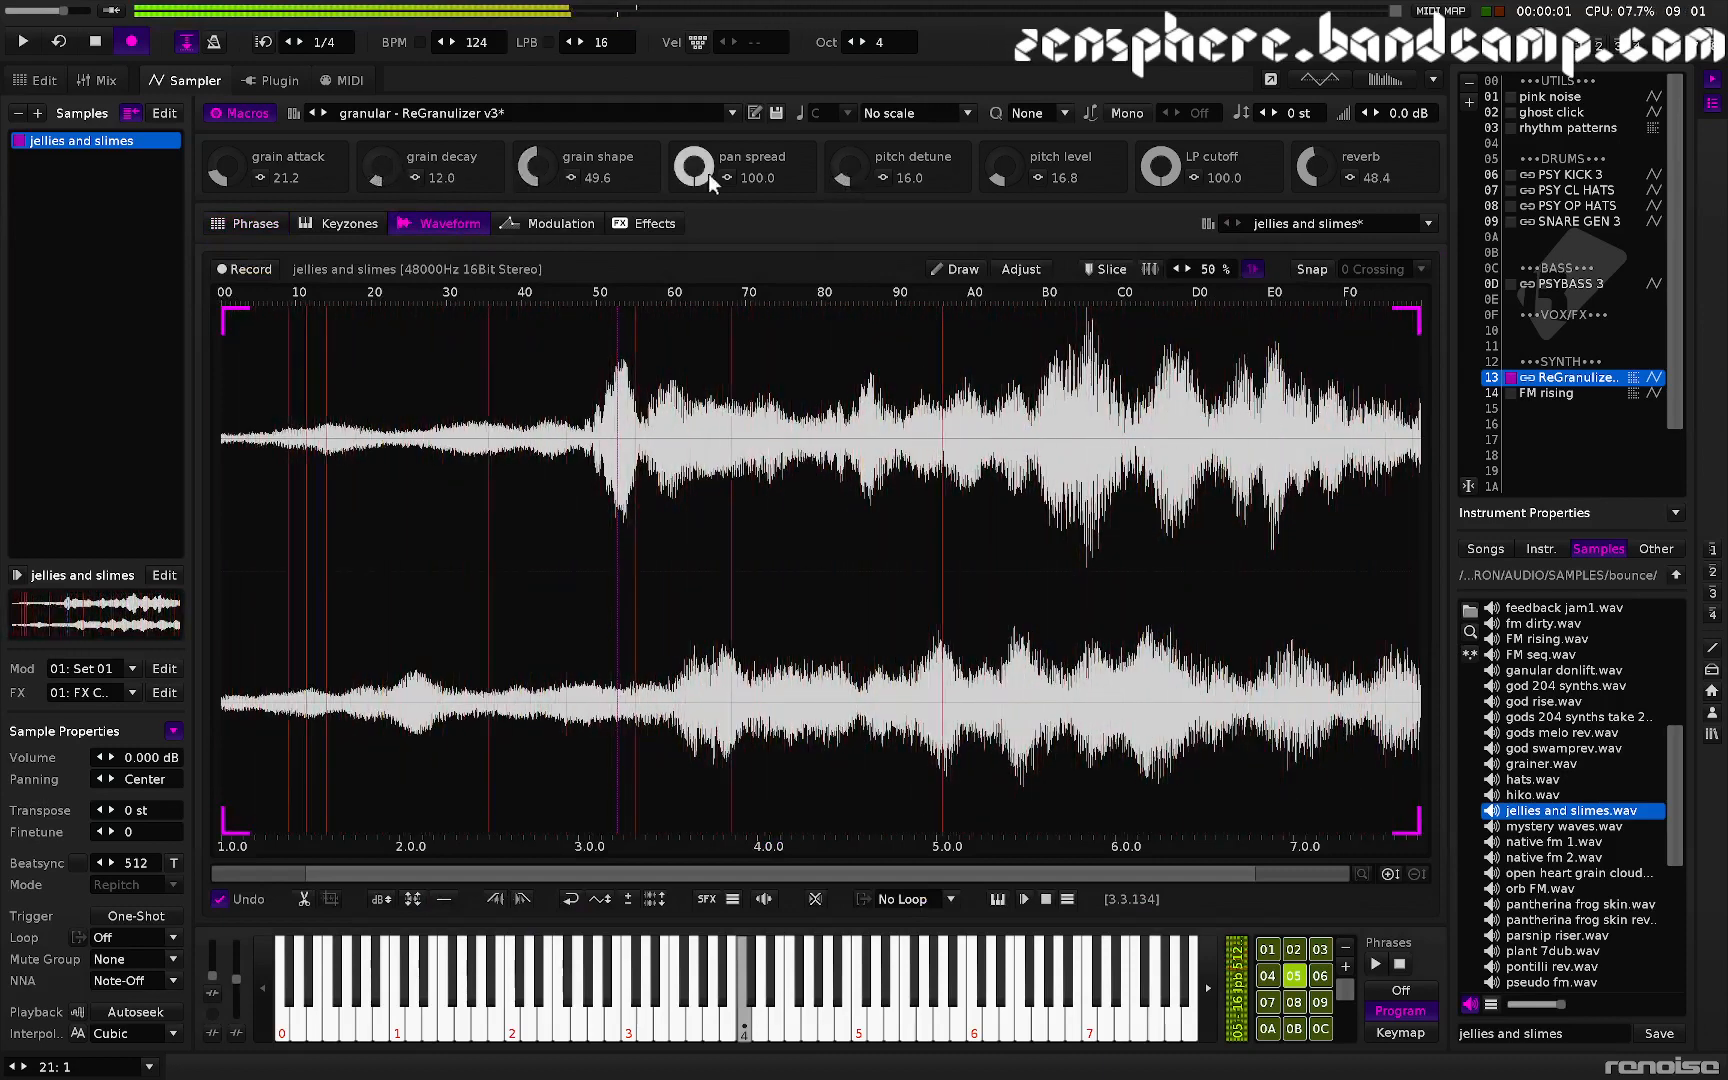
drag(841, 174, 841, 208)
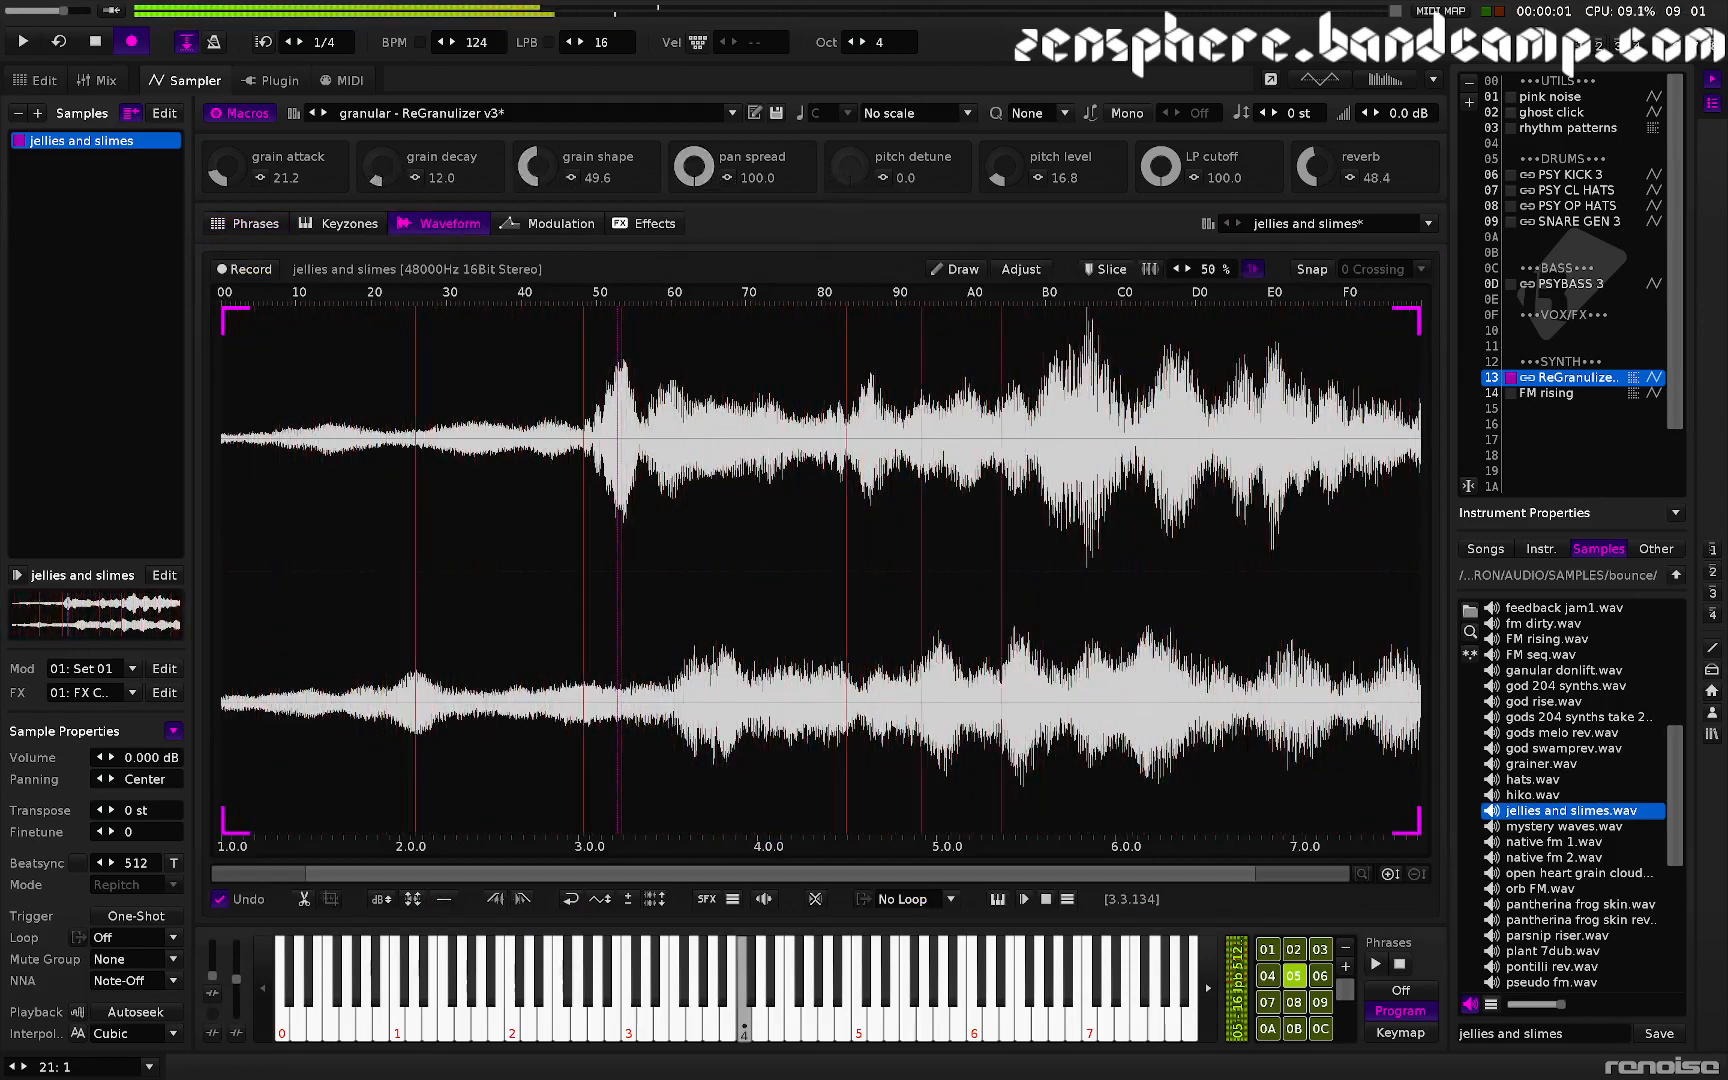
drag(993, 185, 908, 178)
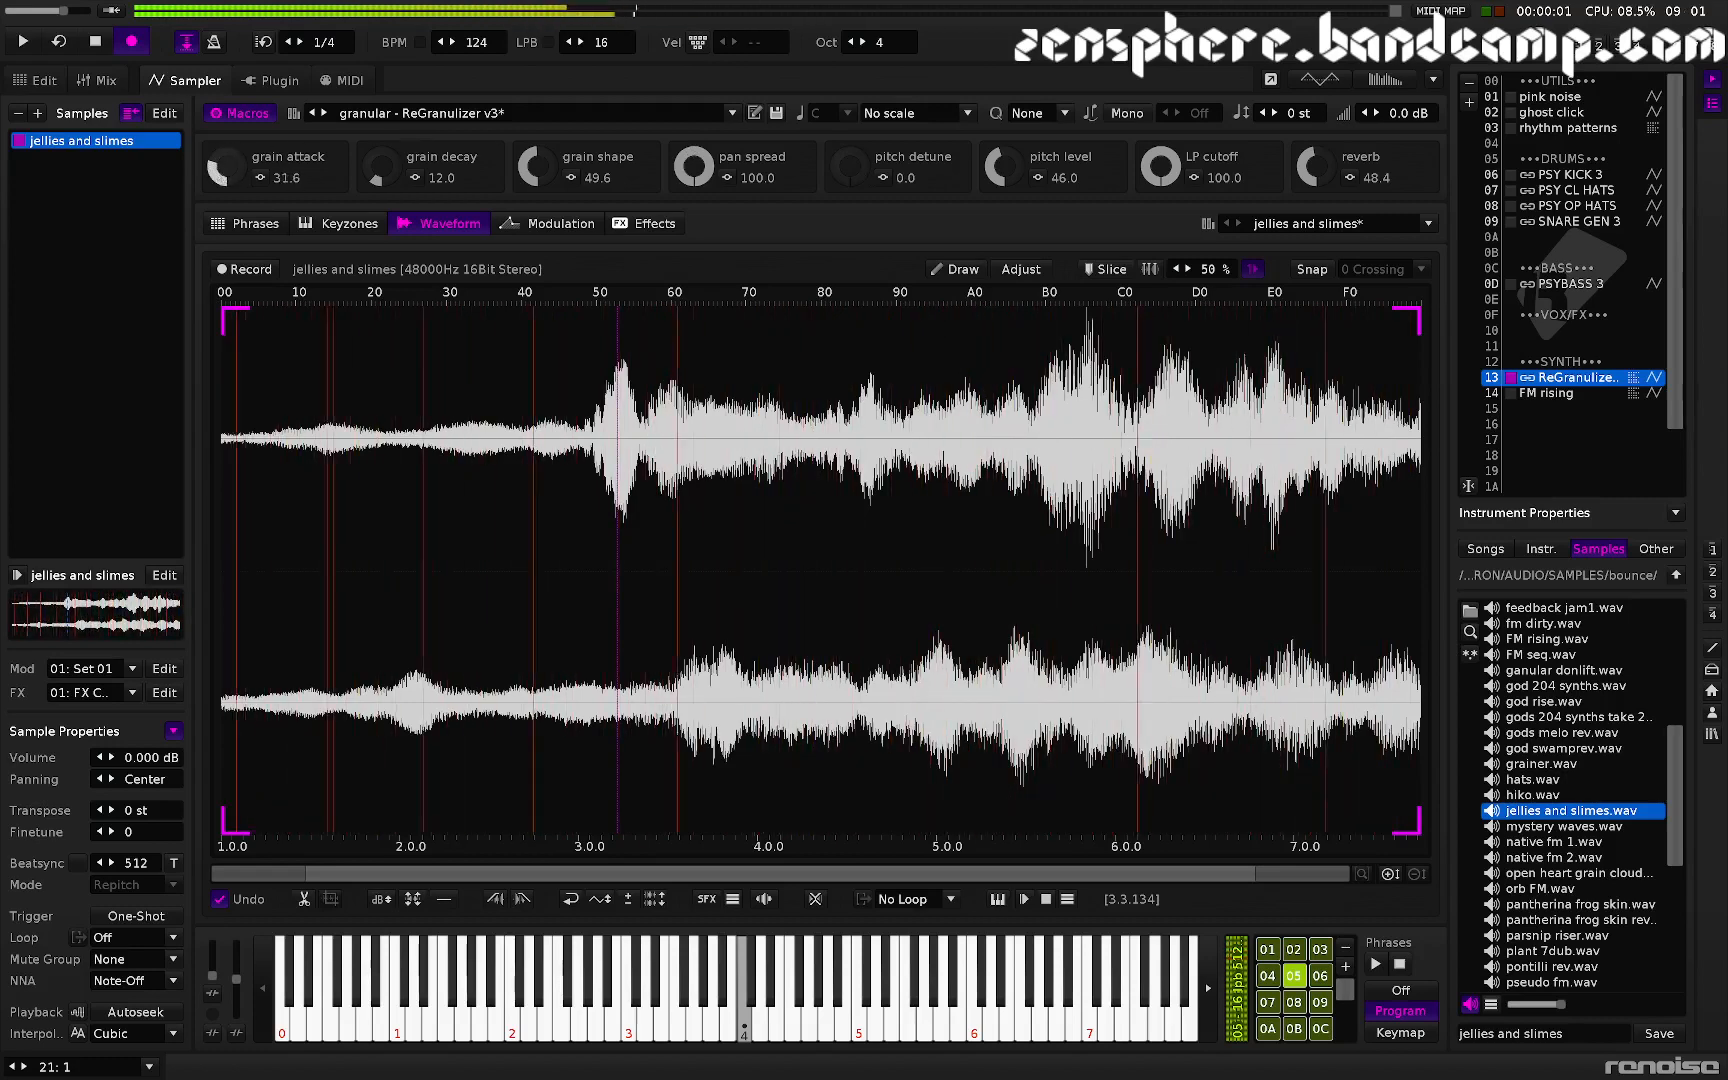
drag(234, 150, 234, 132)
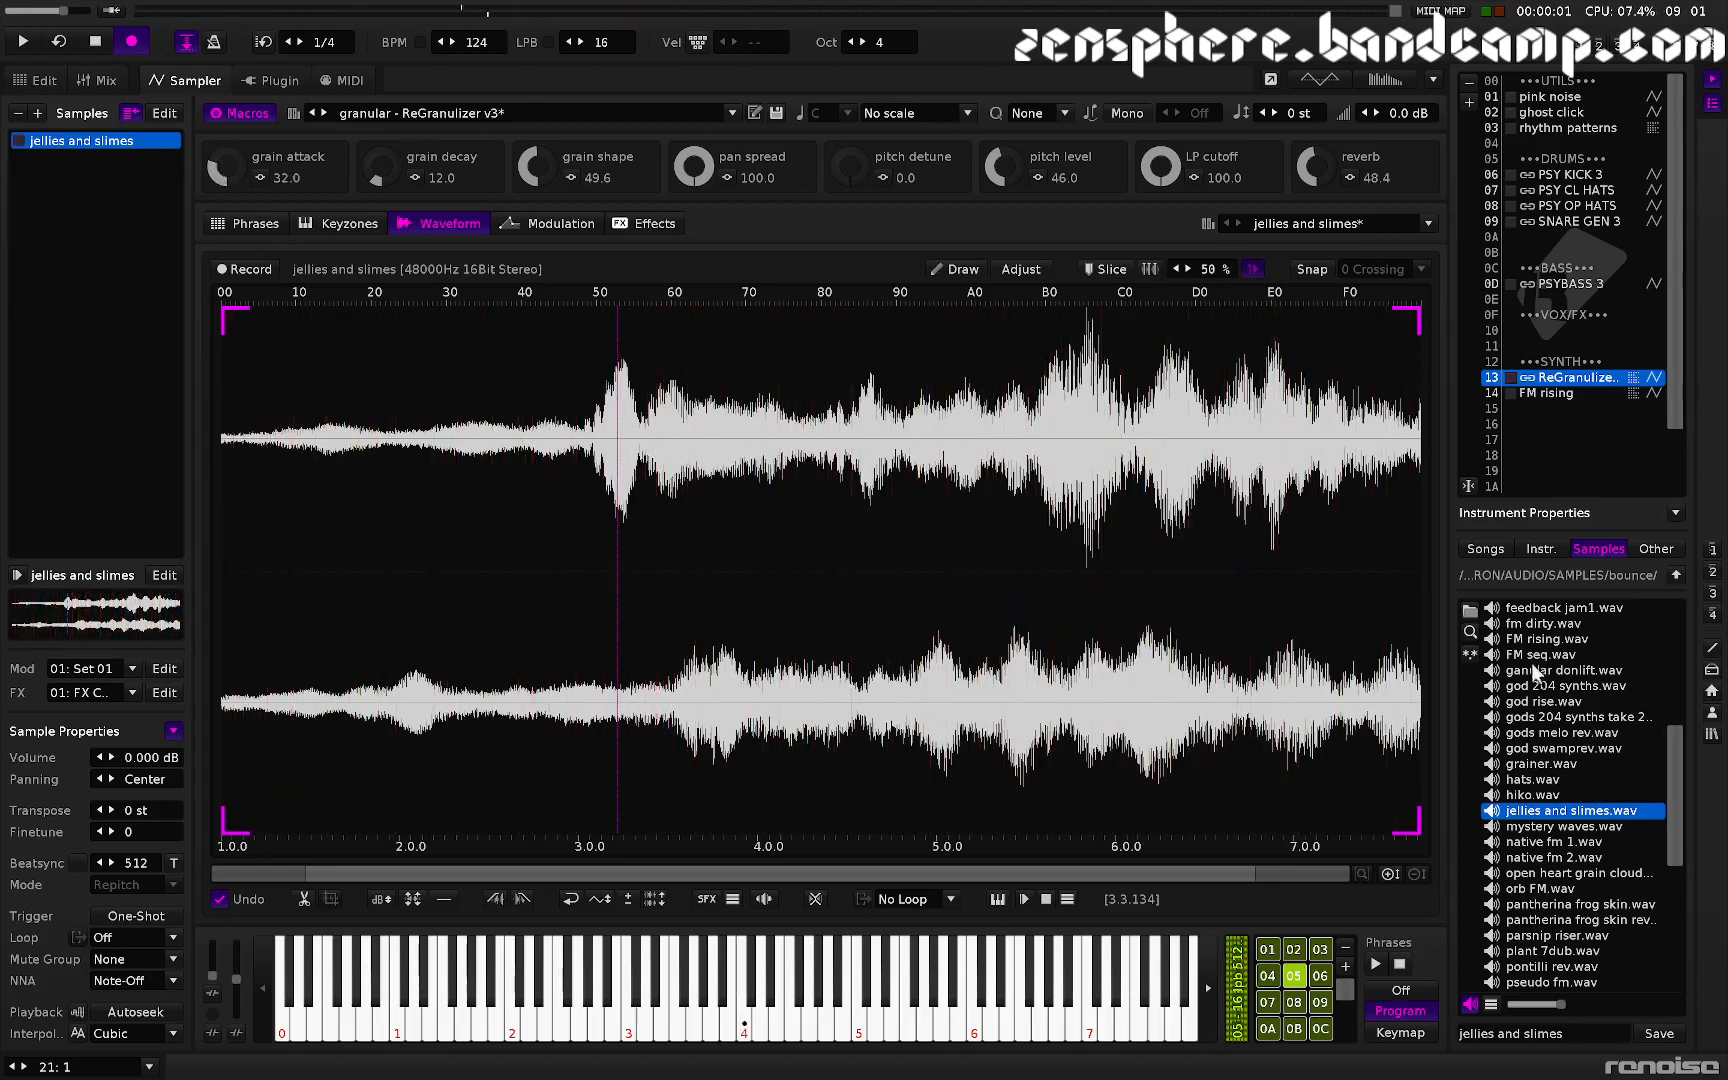
- Load break section.wav from the sample browser and set the pitch level macro to 31.6
scroll(1539, 651, up, 5)
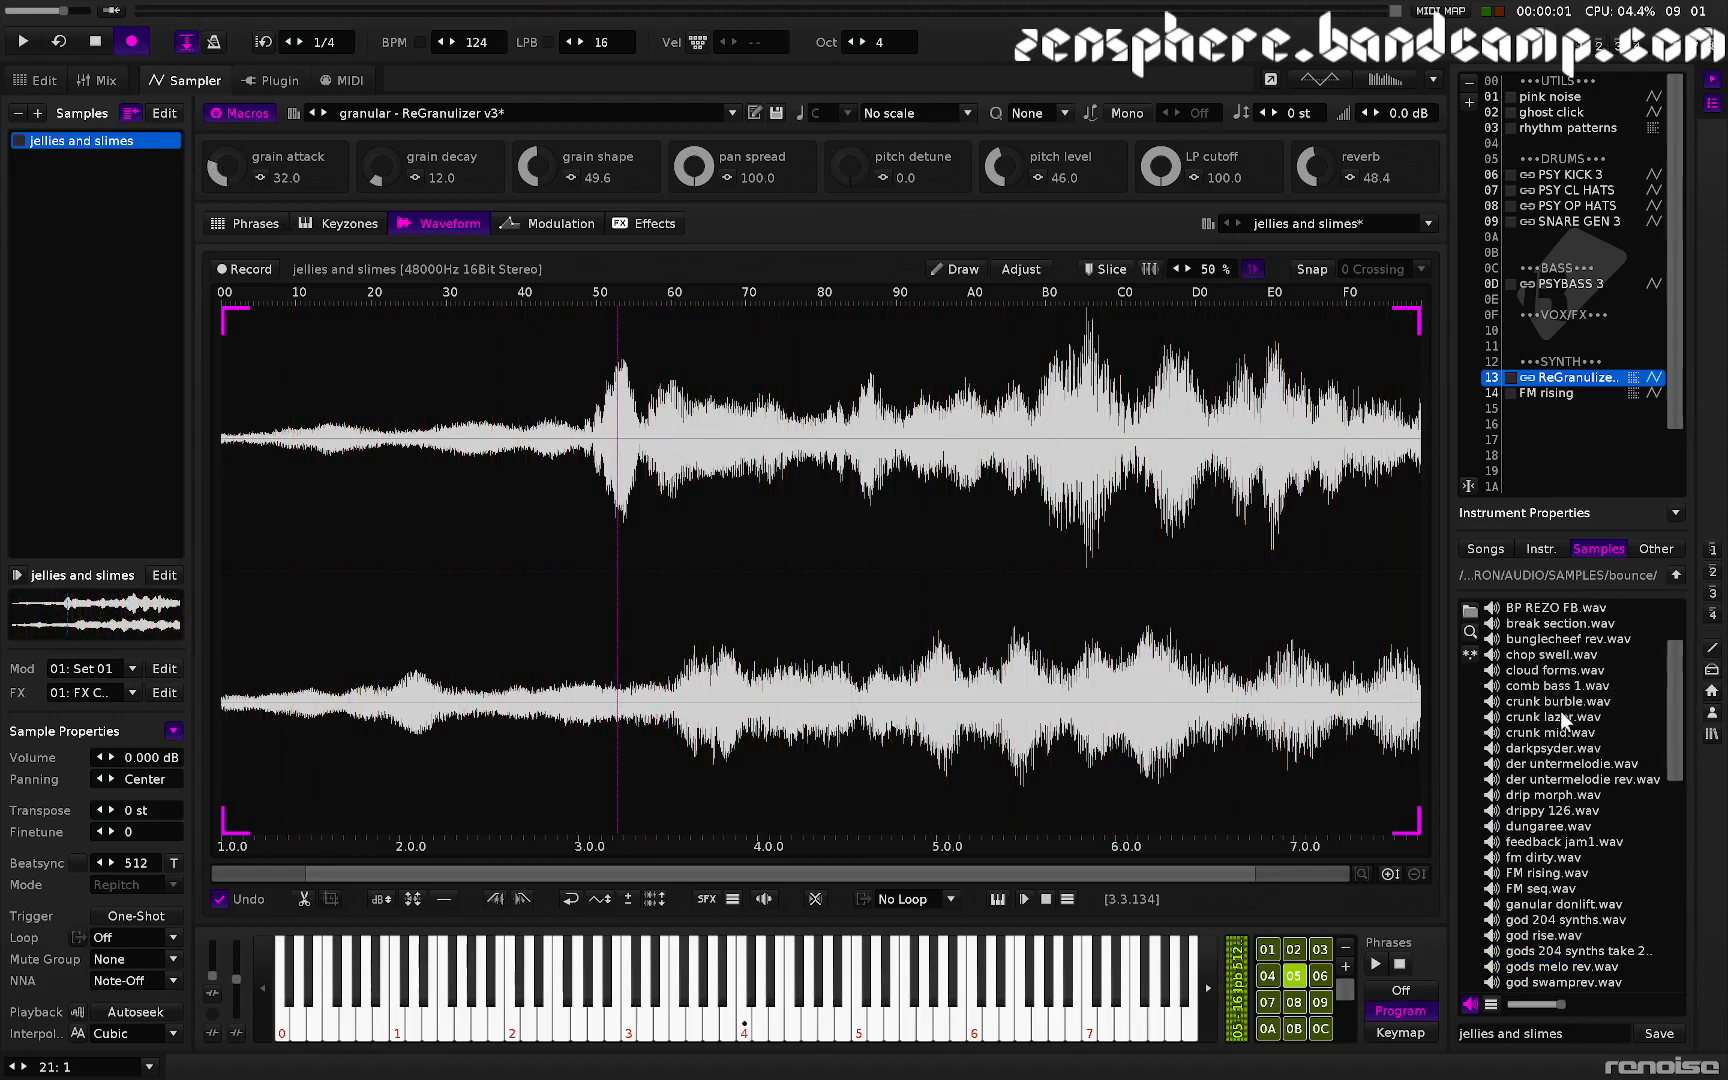
double_click(1555, 624)
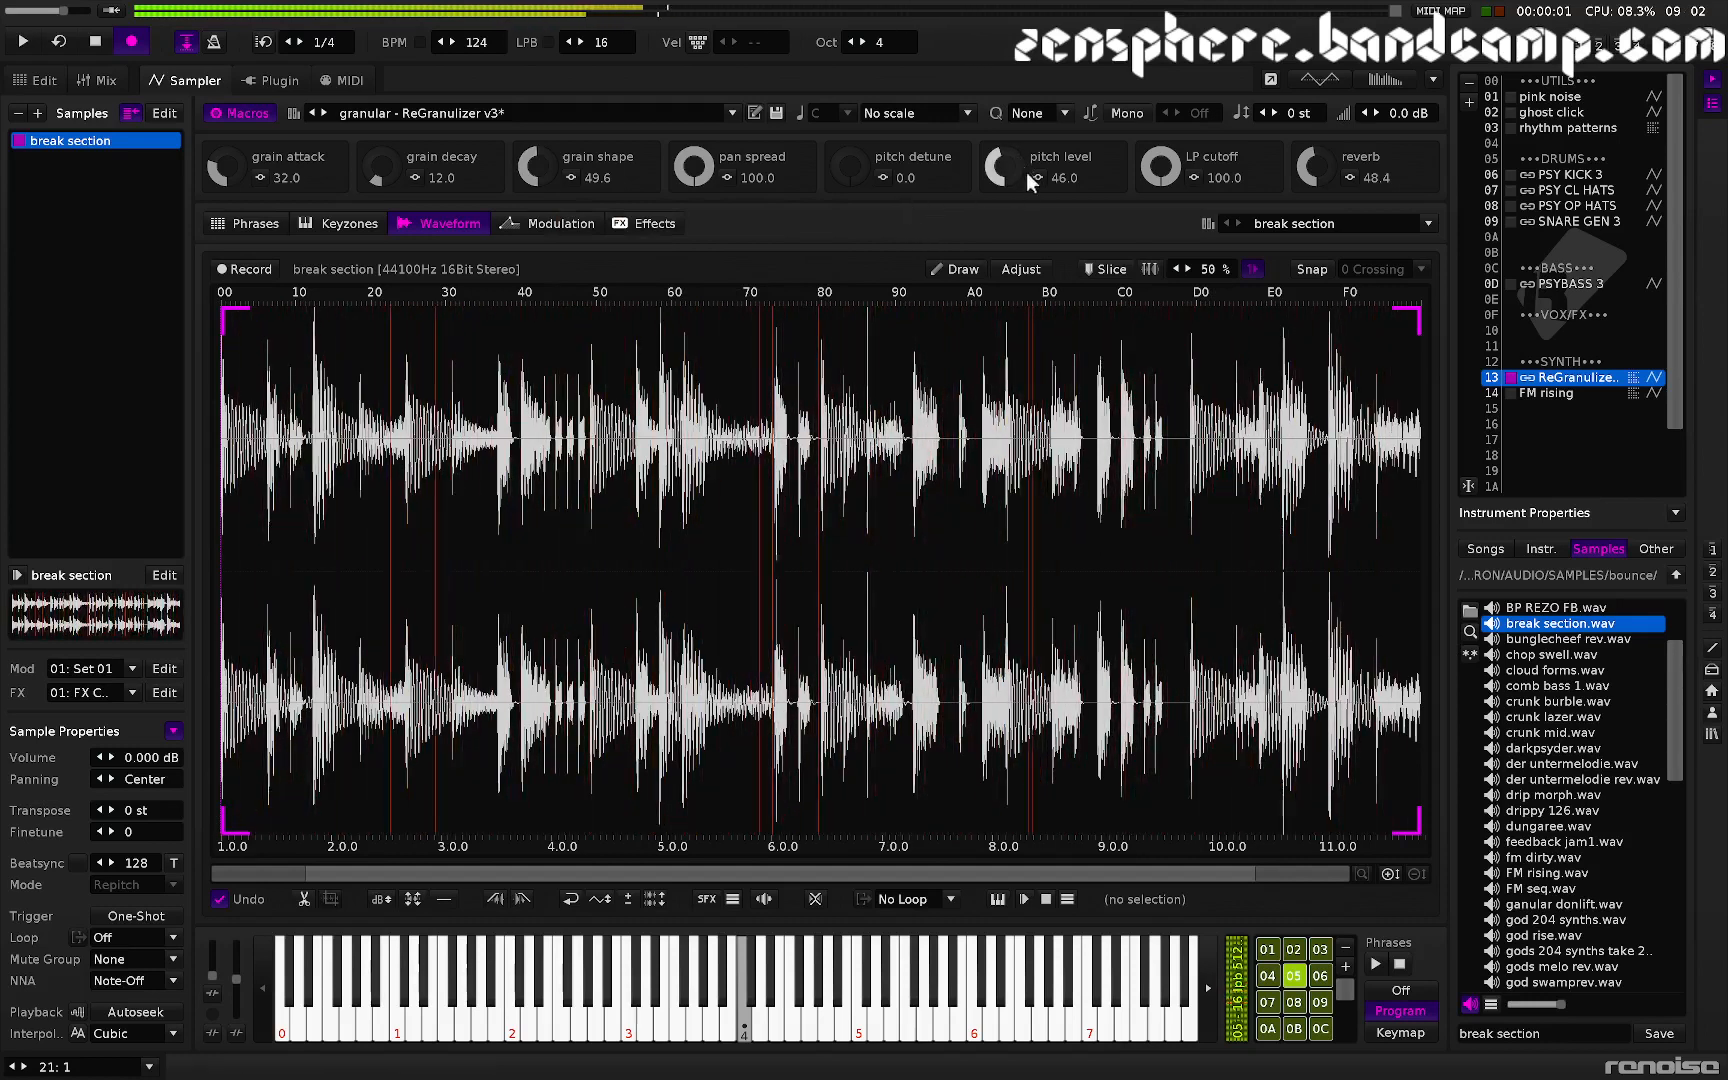
mouse_move(1022, 180)
mouse_down()
mouse_move(1022, 120)
mouse_move(1022, 237)
mouse_move(1013, 180)
mouse_up()
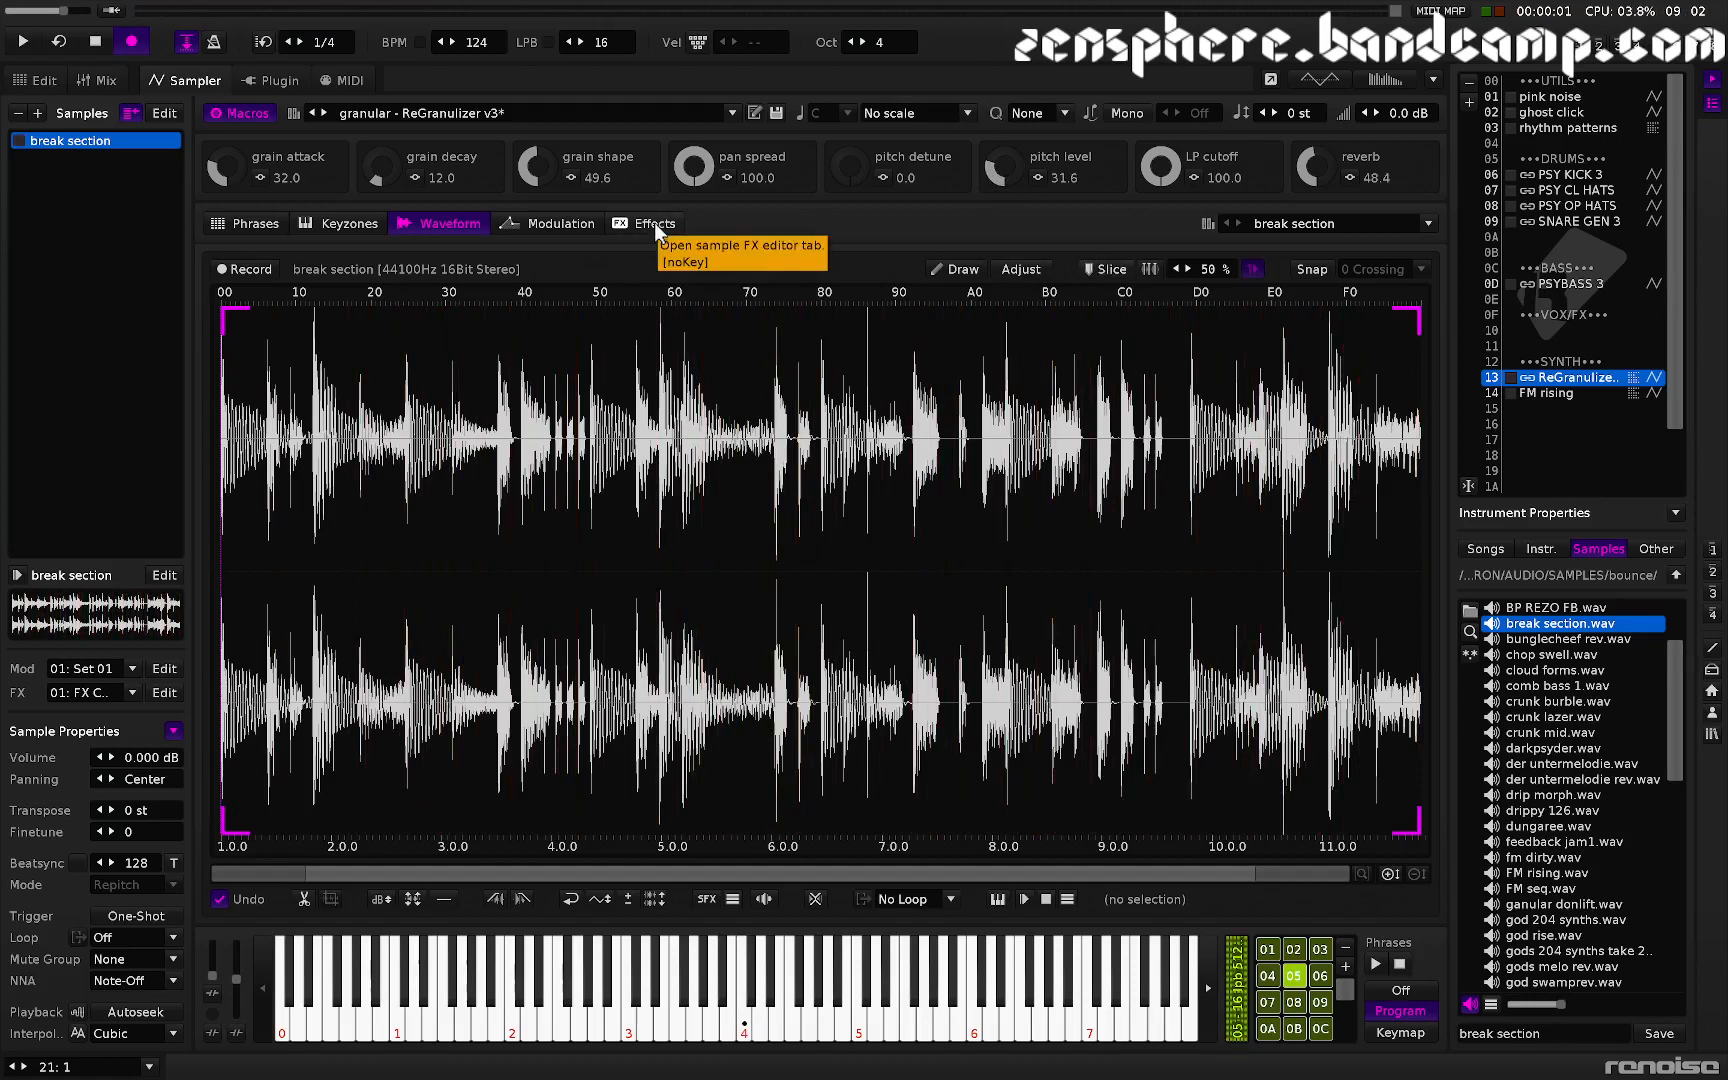
- Switch the phrase lanes so only the first ping-pong lane plays
click(240, 222)
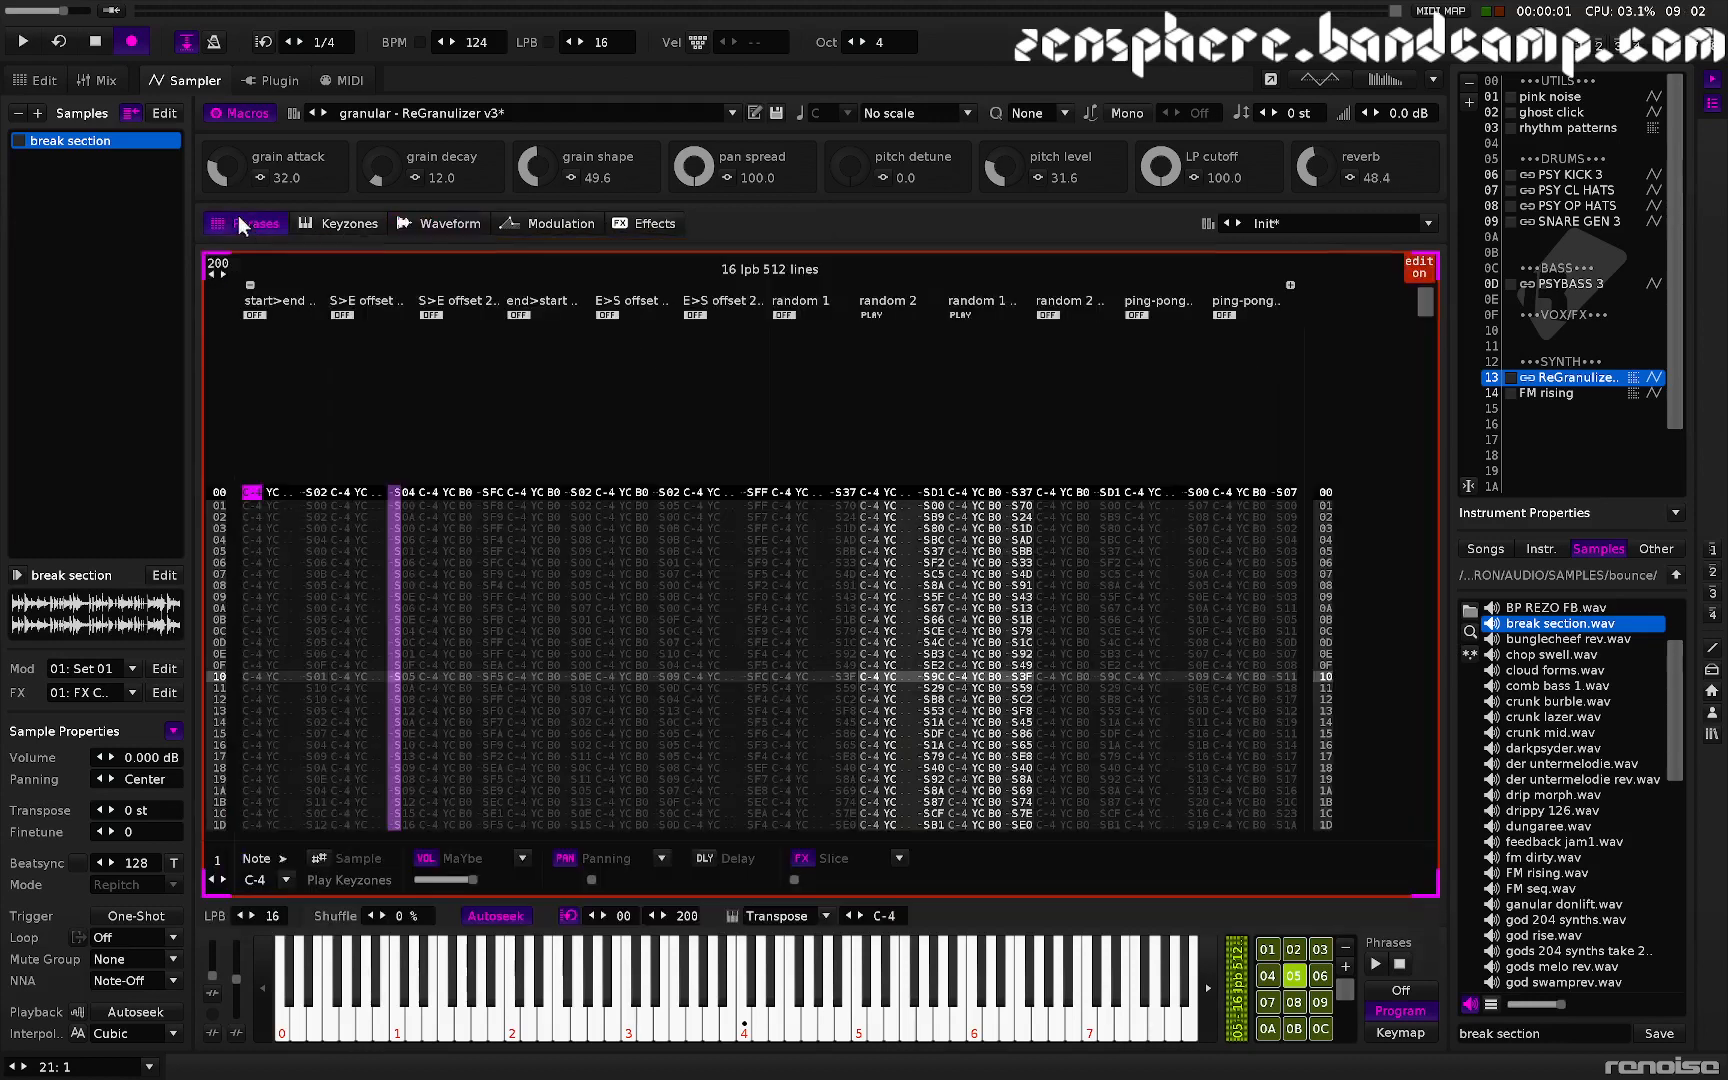
click(956, 314)
click(869, 313)
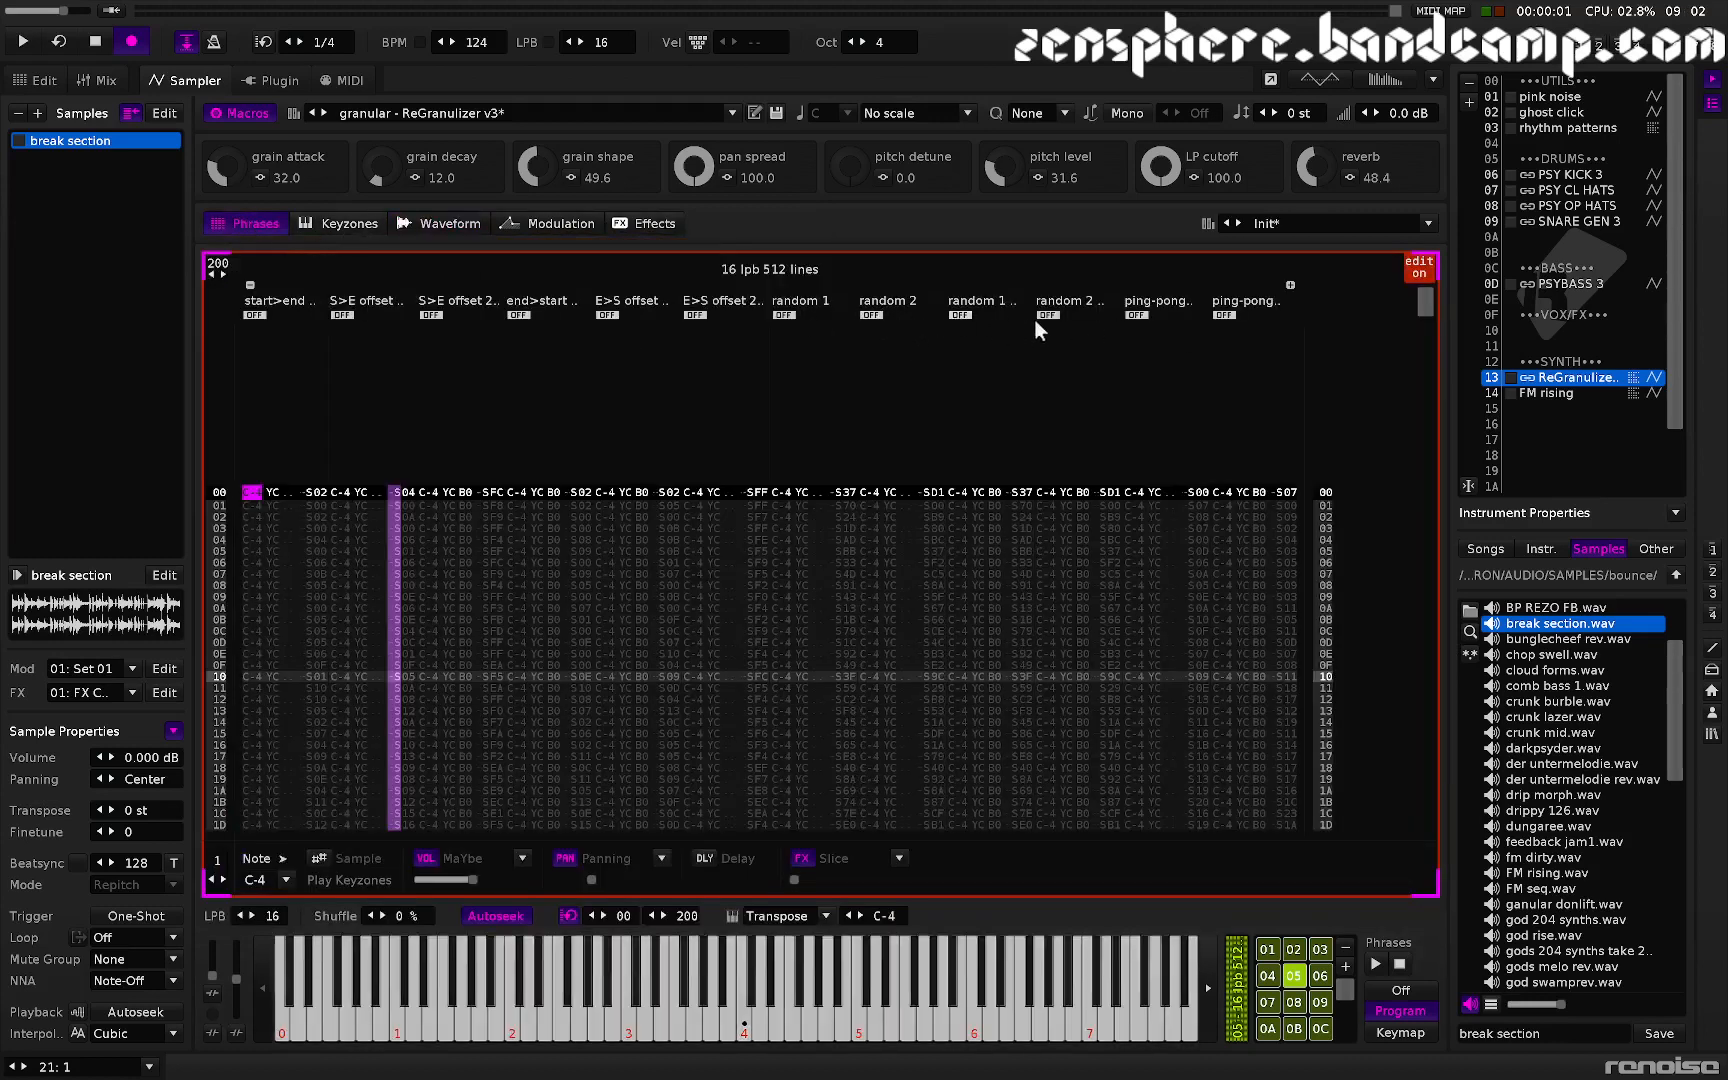
click(1137, 315)
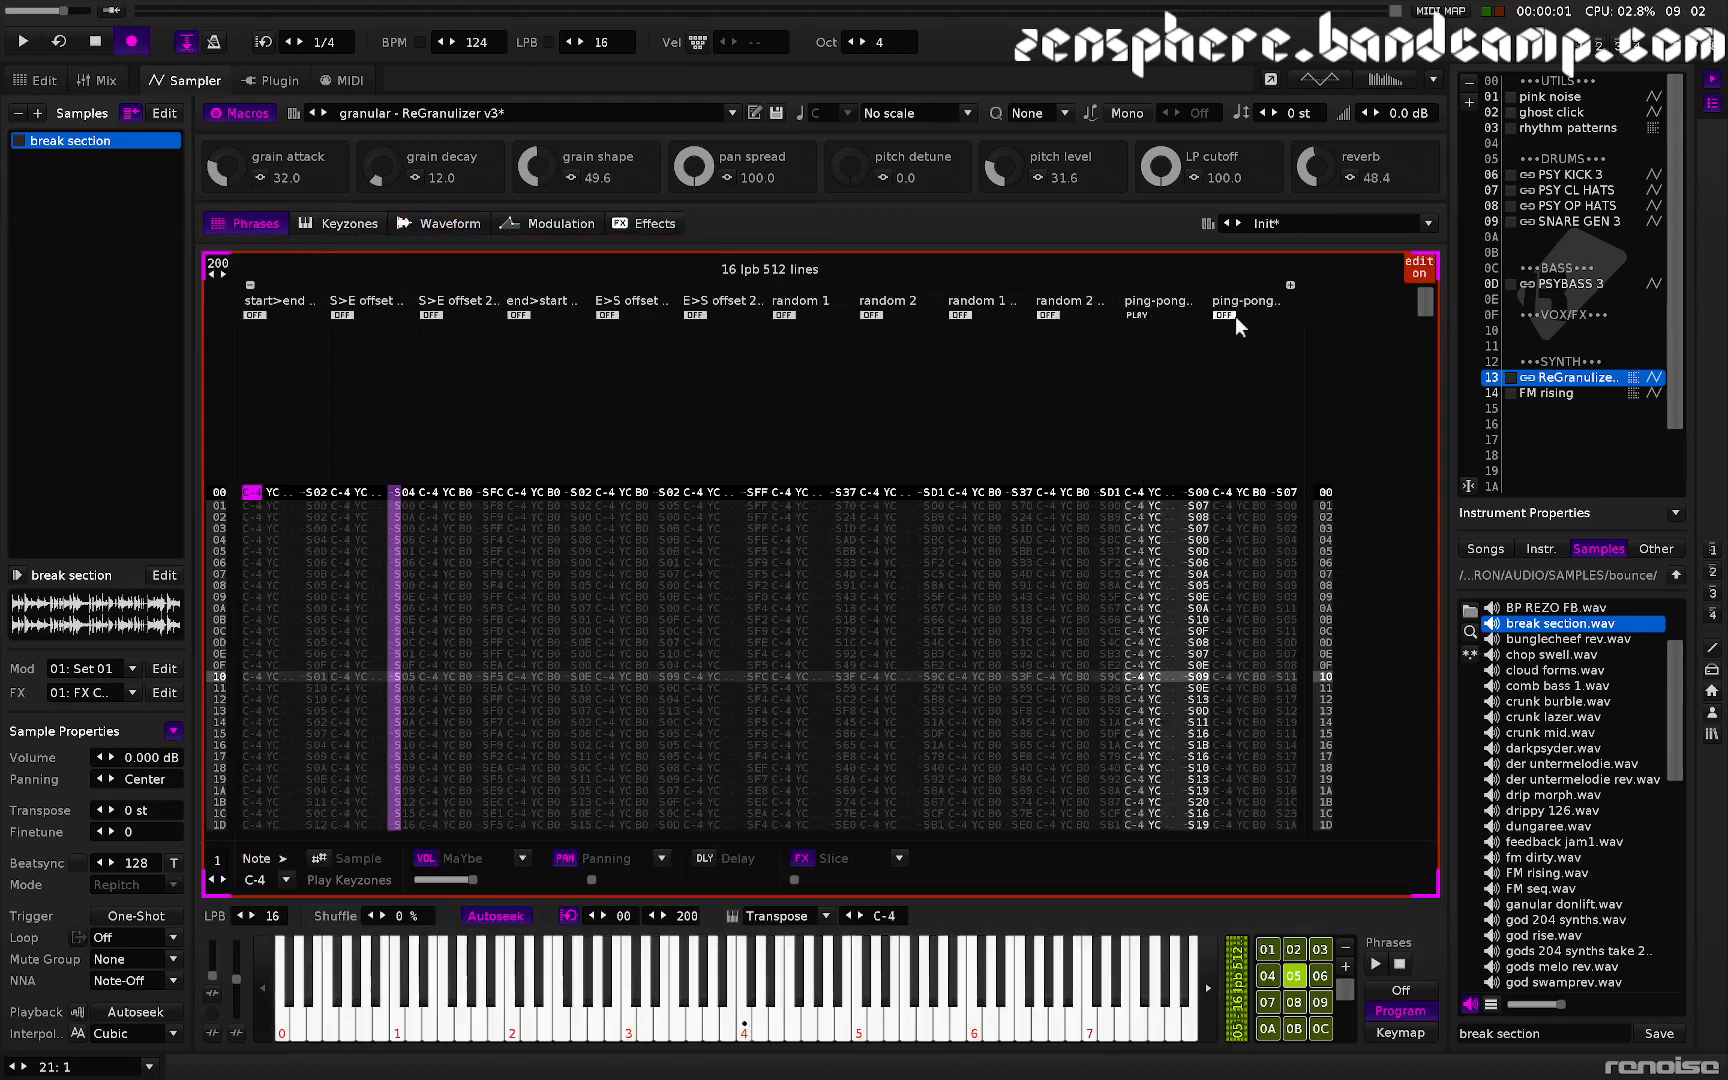
click(1225, 315)
click(1224, 314)
- Audition the sample and set the song tempo to 180 BPM
click(458, 221)
key(z)
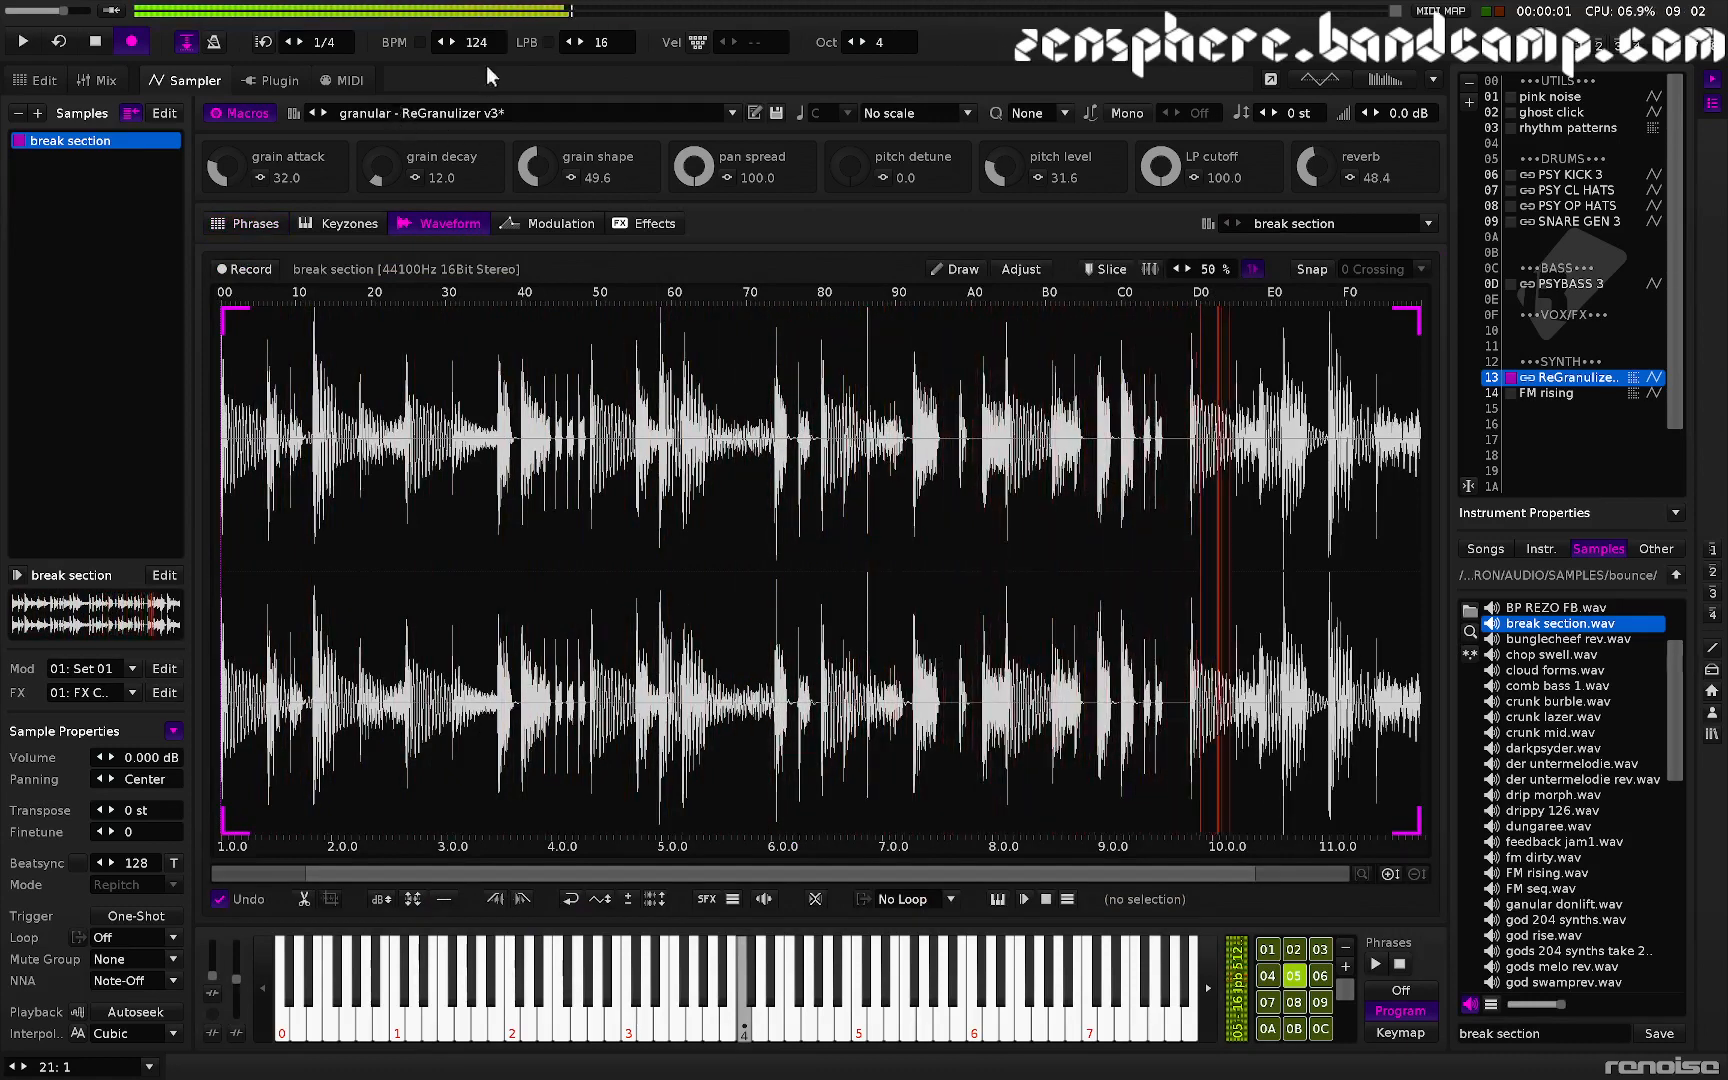
drag(477, 43, 477, 0)
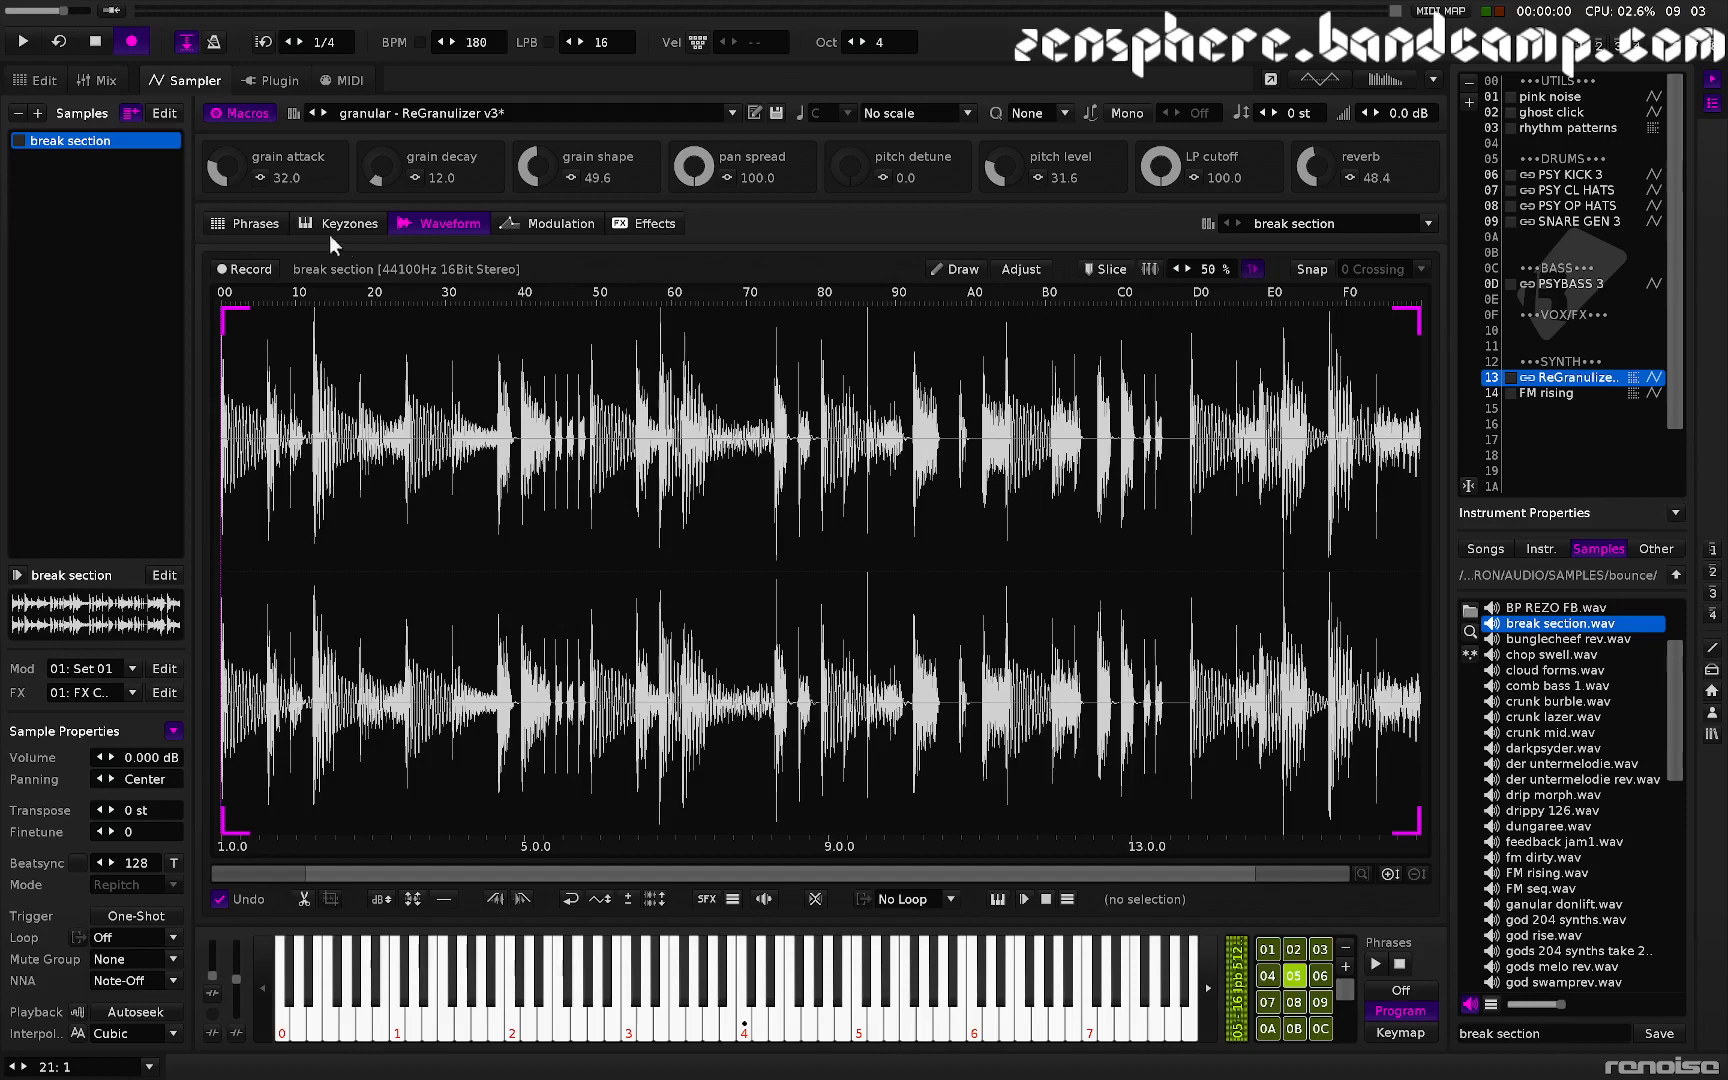
- Switch the phrase lanes so only the second ping-pong lane plays
click(248, 219)
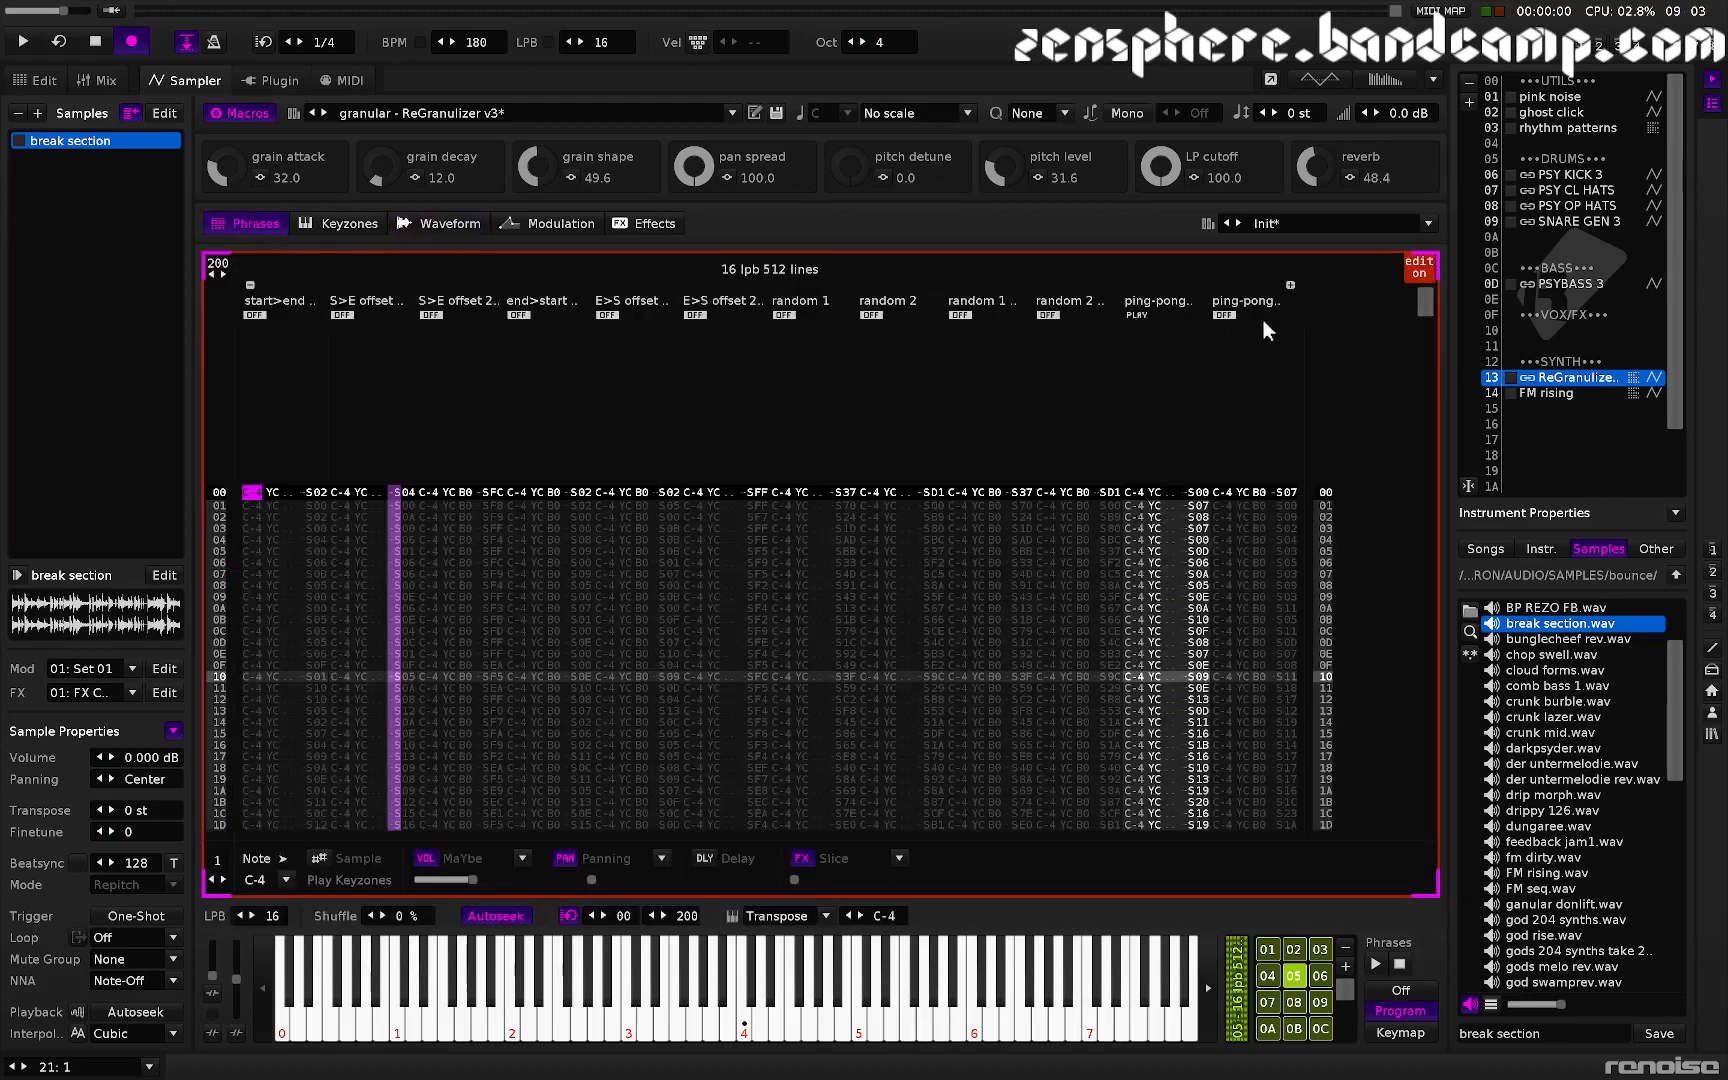
click(1224, 315)
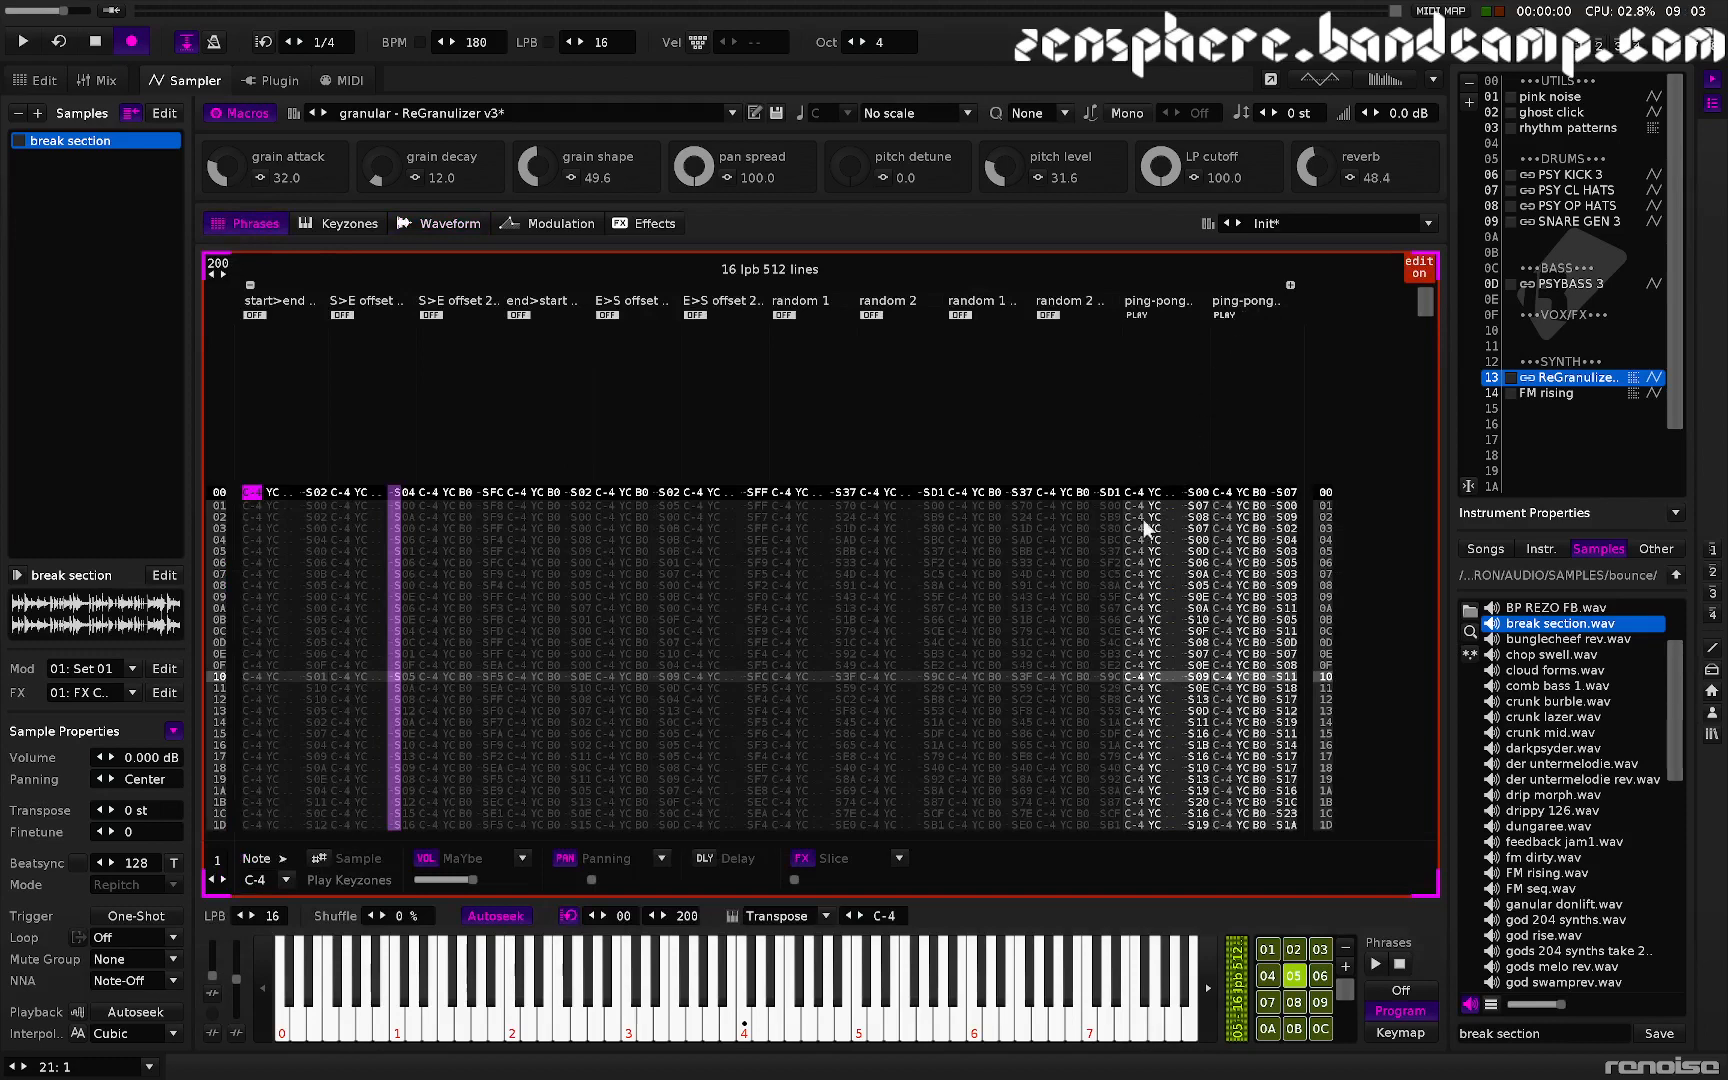
click(1134, 315)
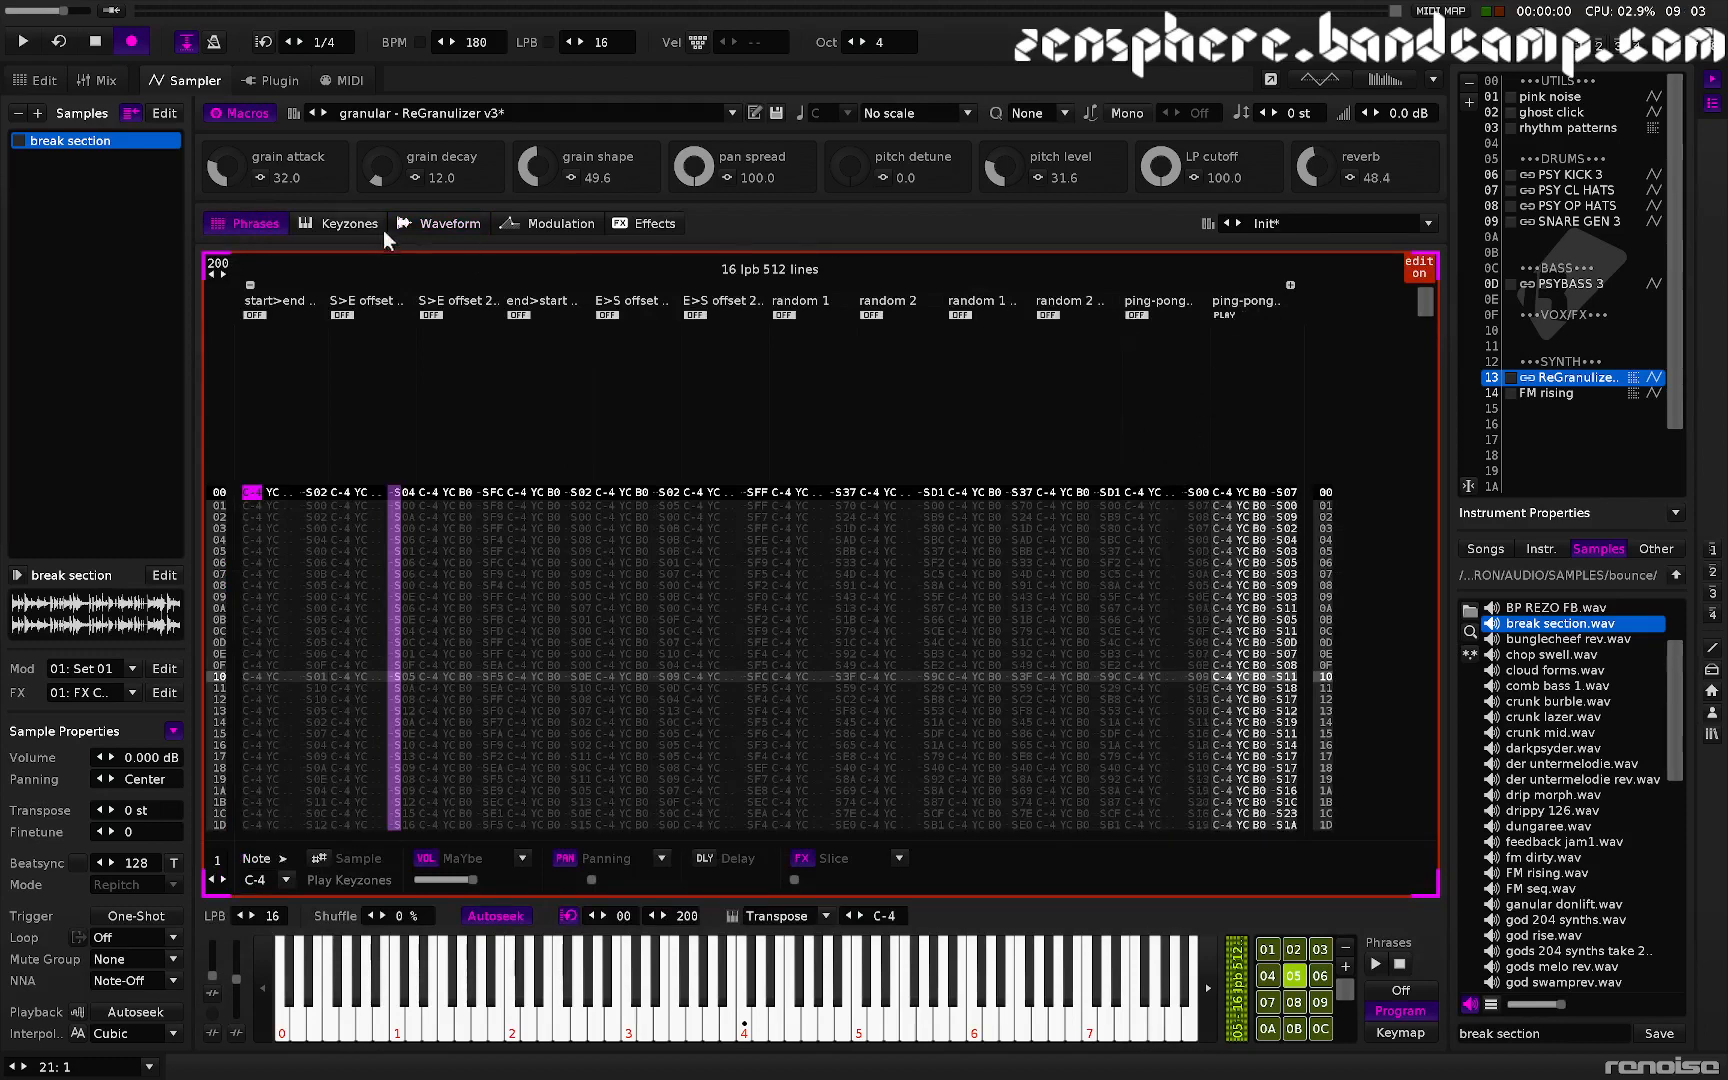
click(421, 223)
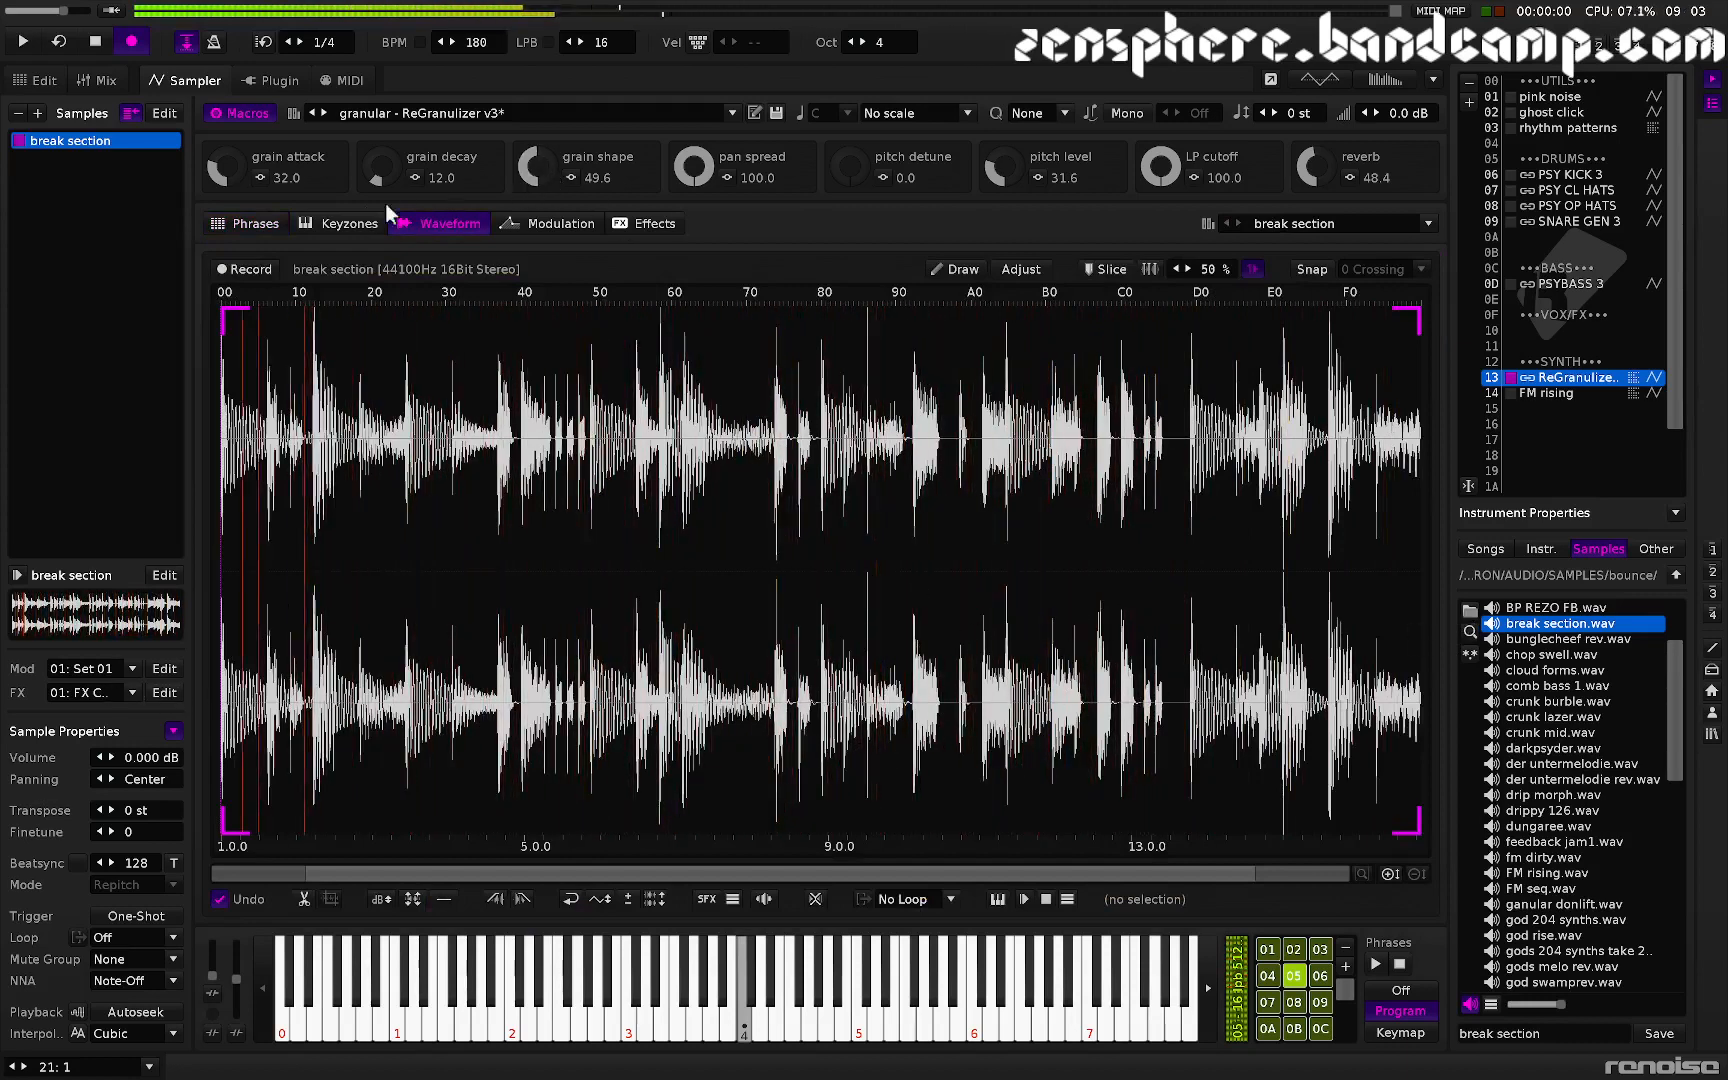
- Switch the phrase lanes so only the end>start lane plays
click(265, 223)
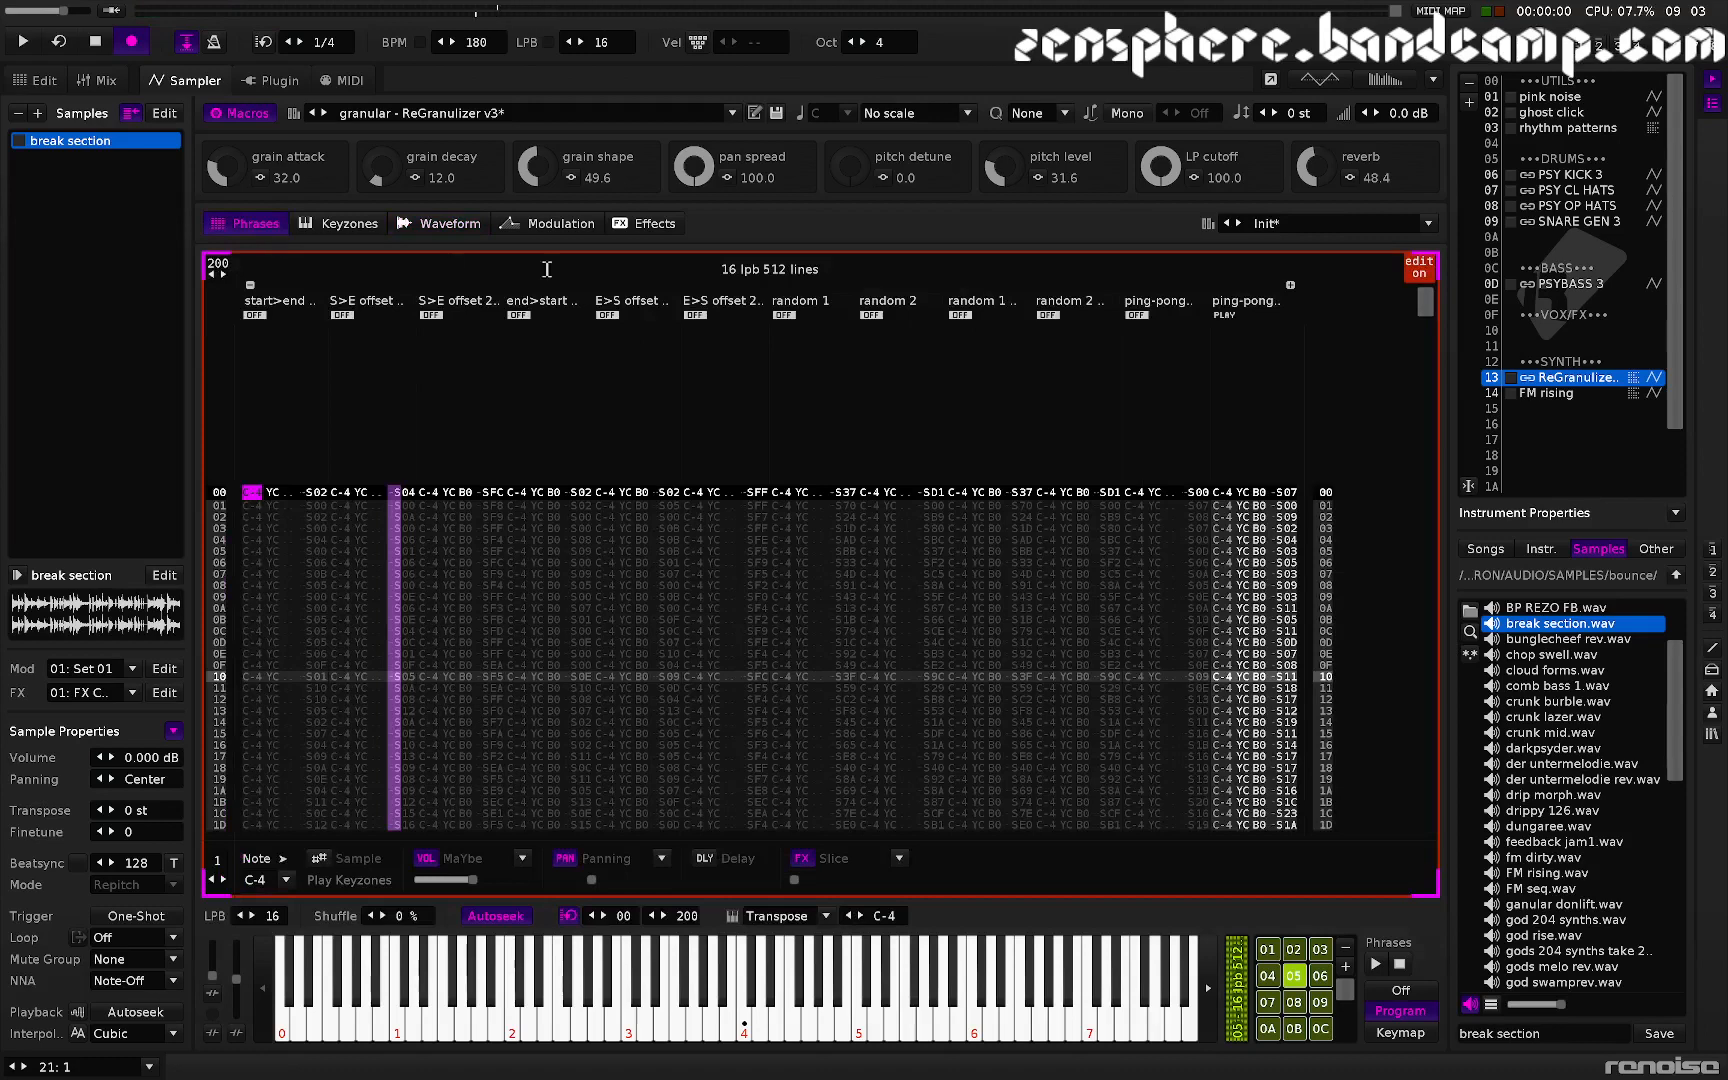
click(1227, 314)
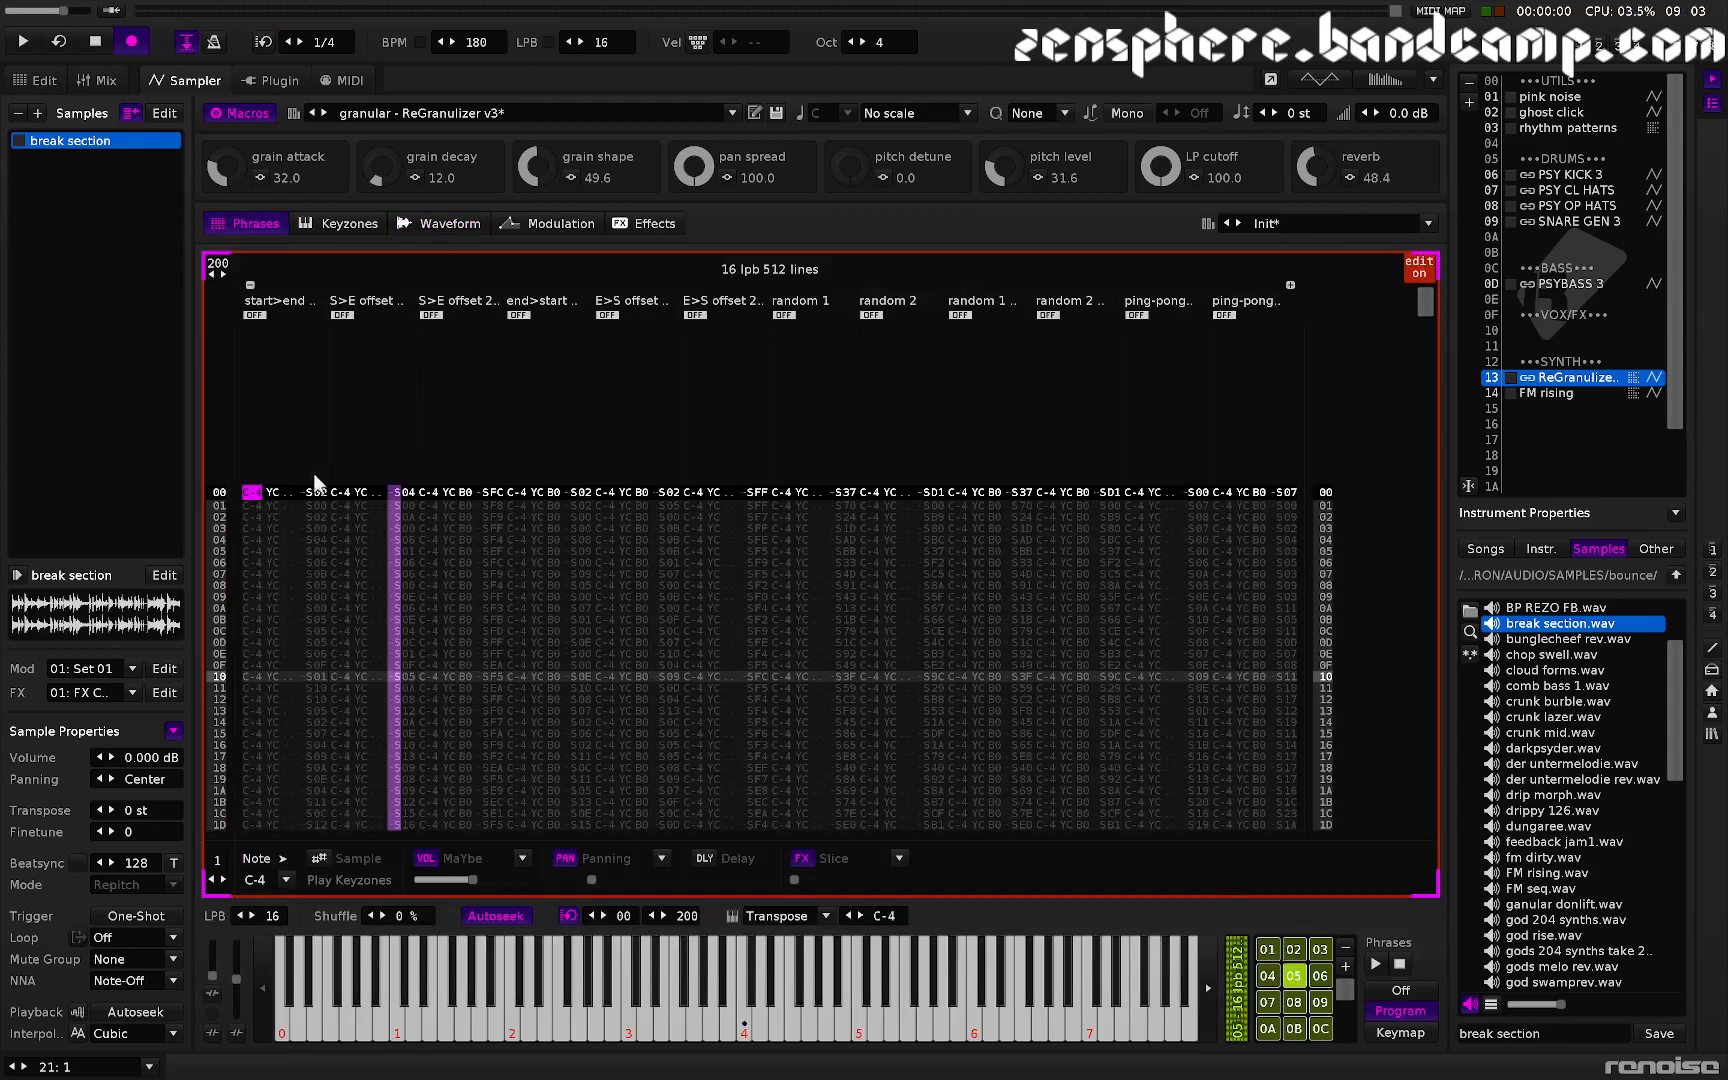
click(255, 313)
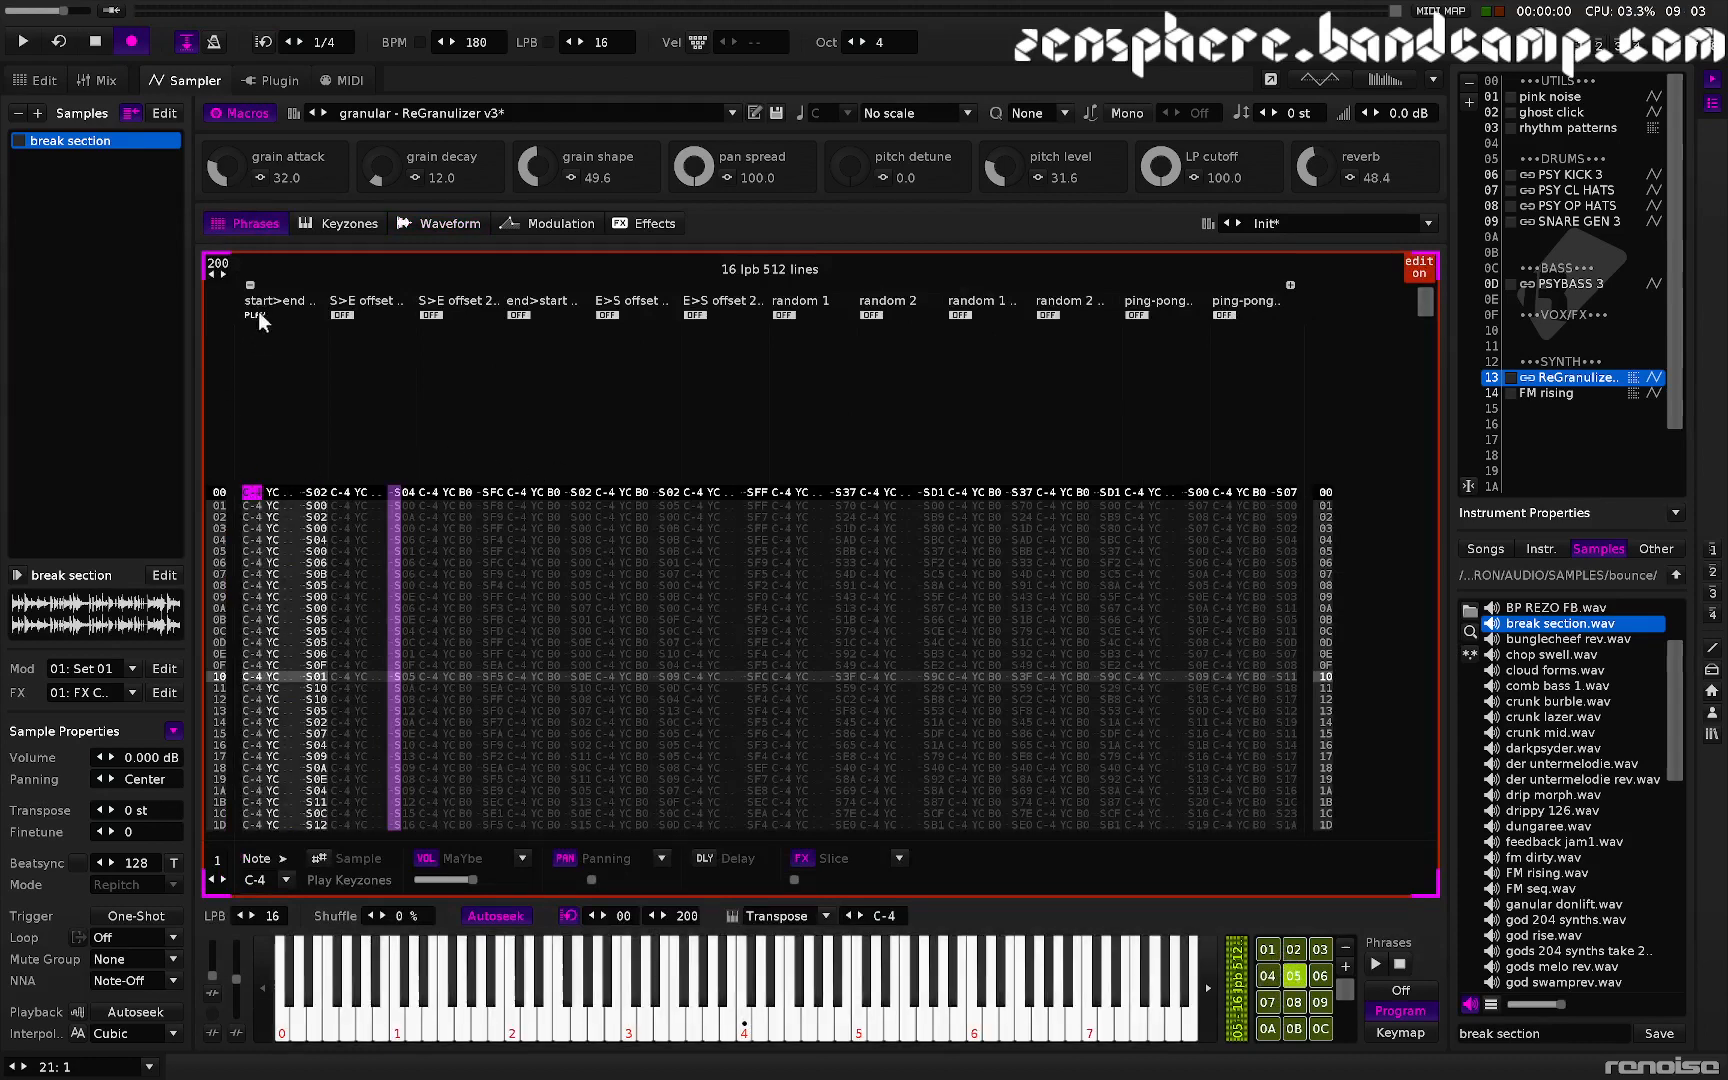
click(342, 313)
click(434, 315)
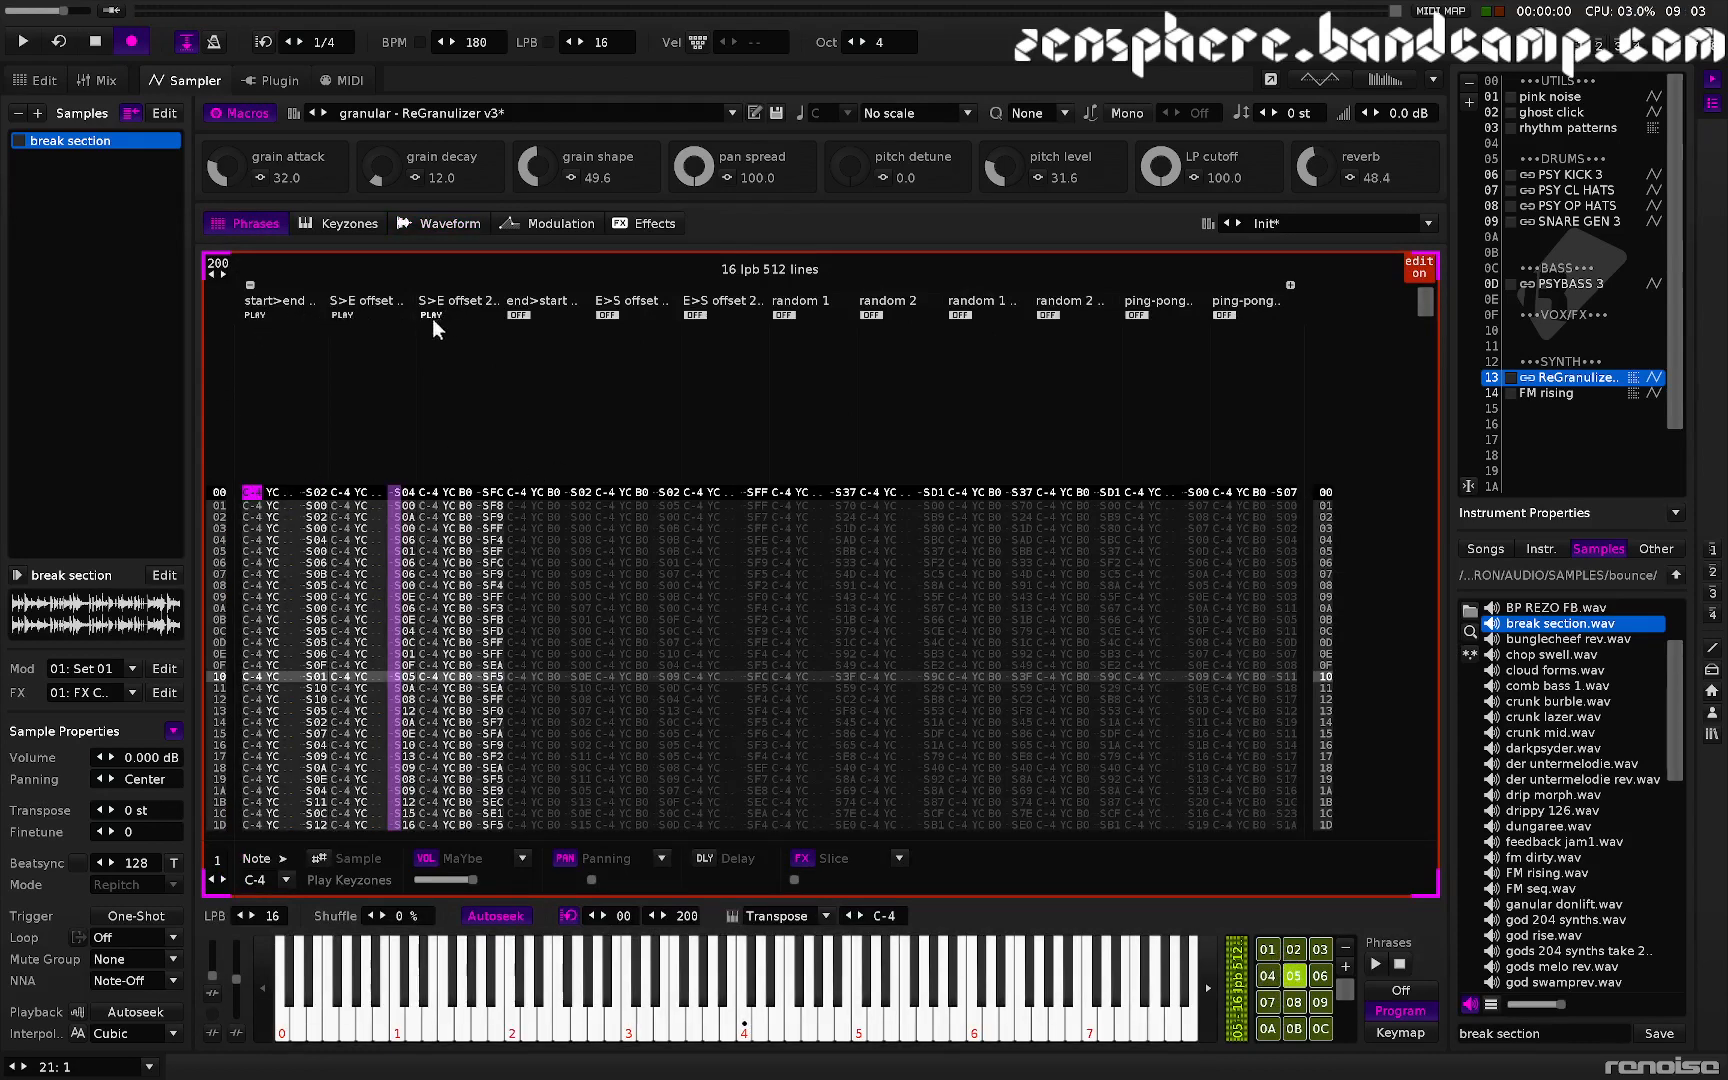
click(431, 314)
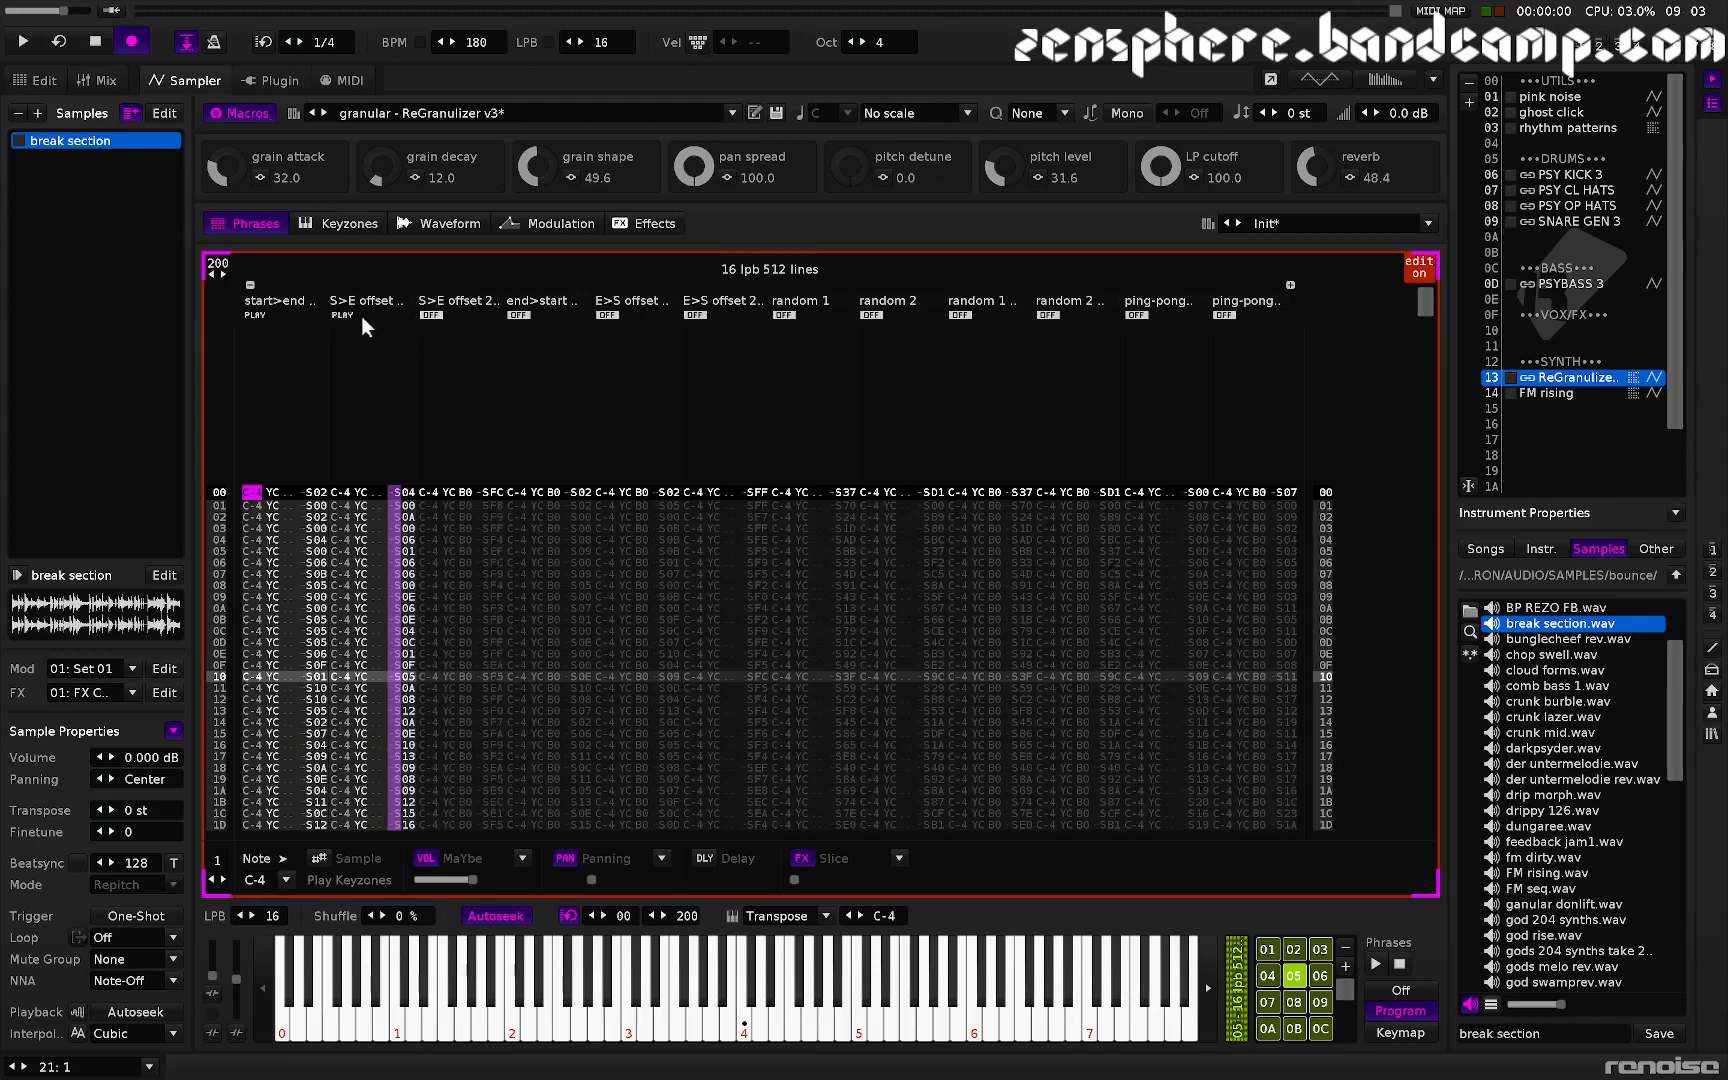
click(341, 314)
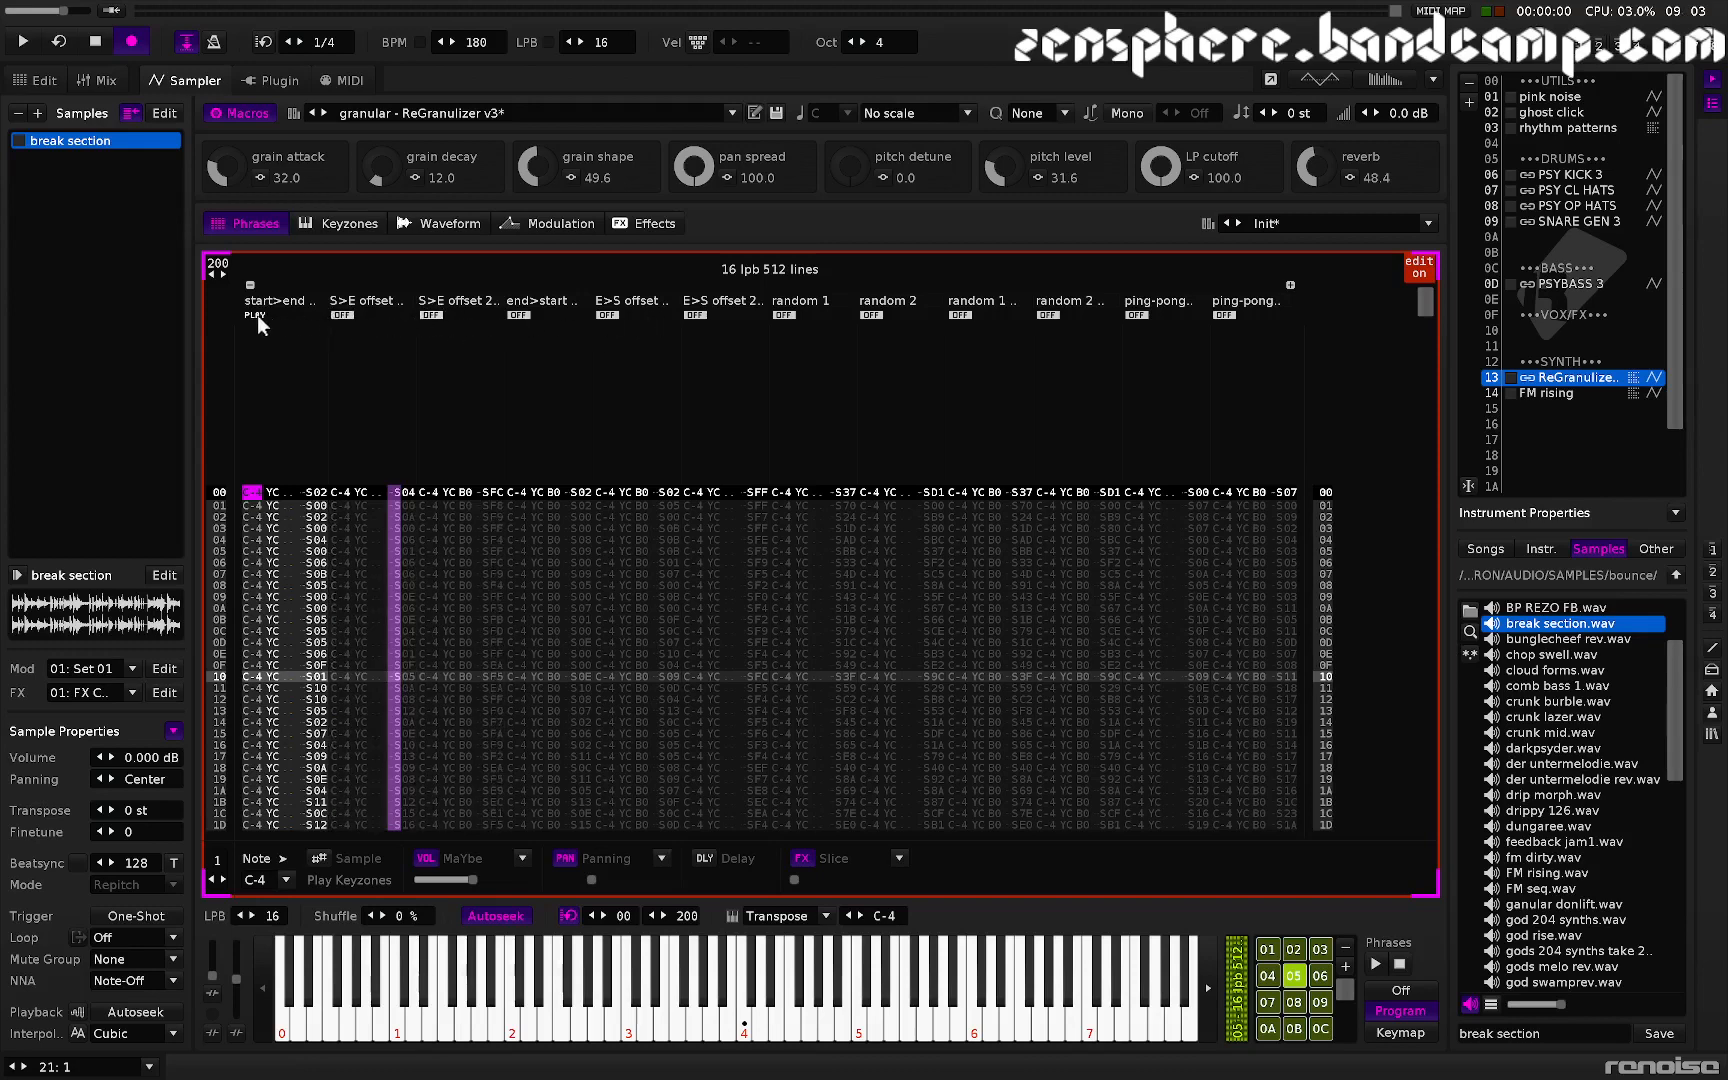
click(256, 315)
click(520, 314)
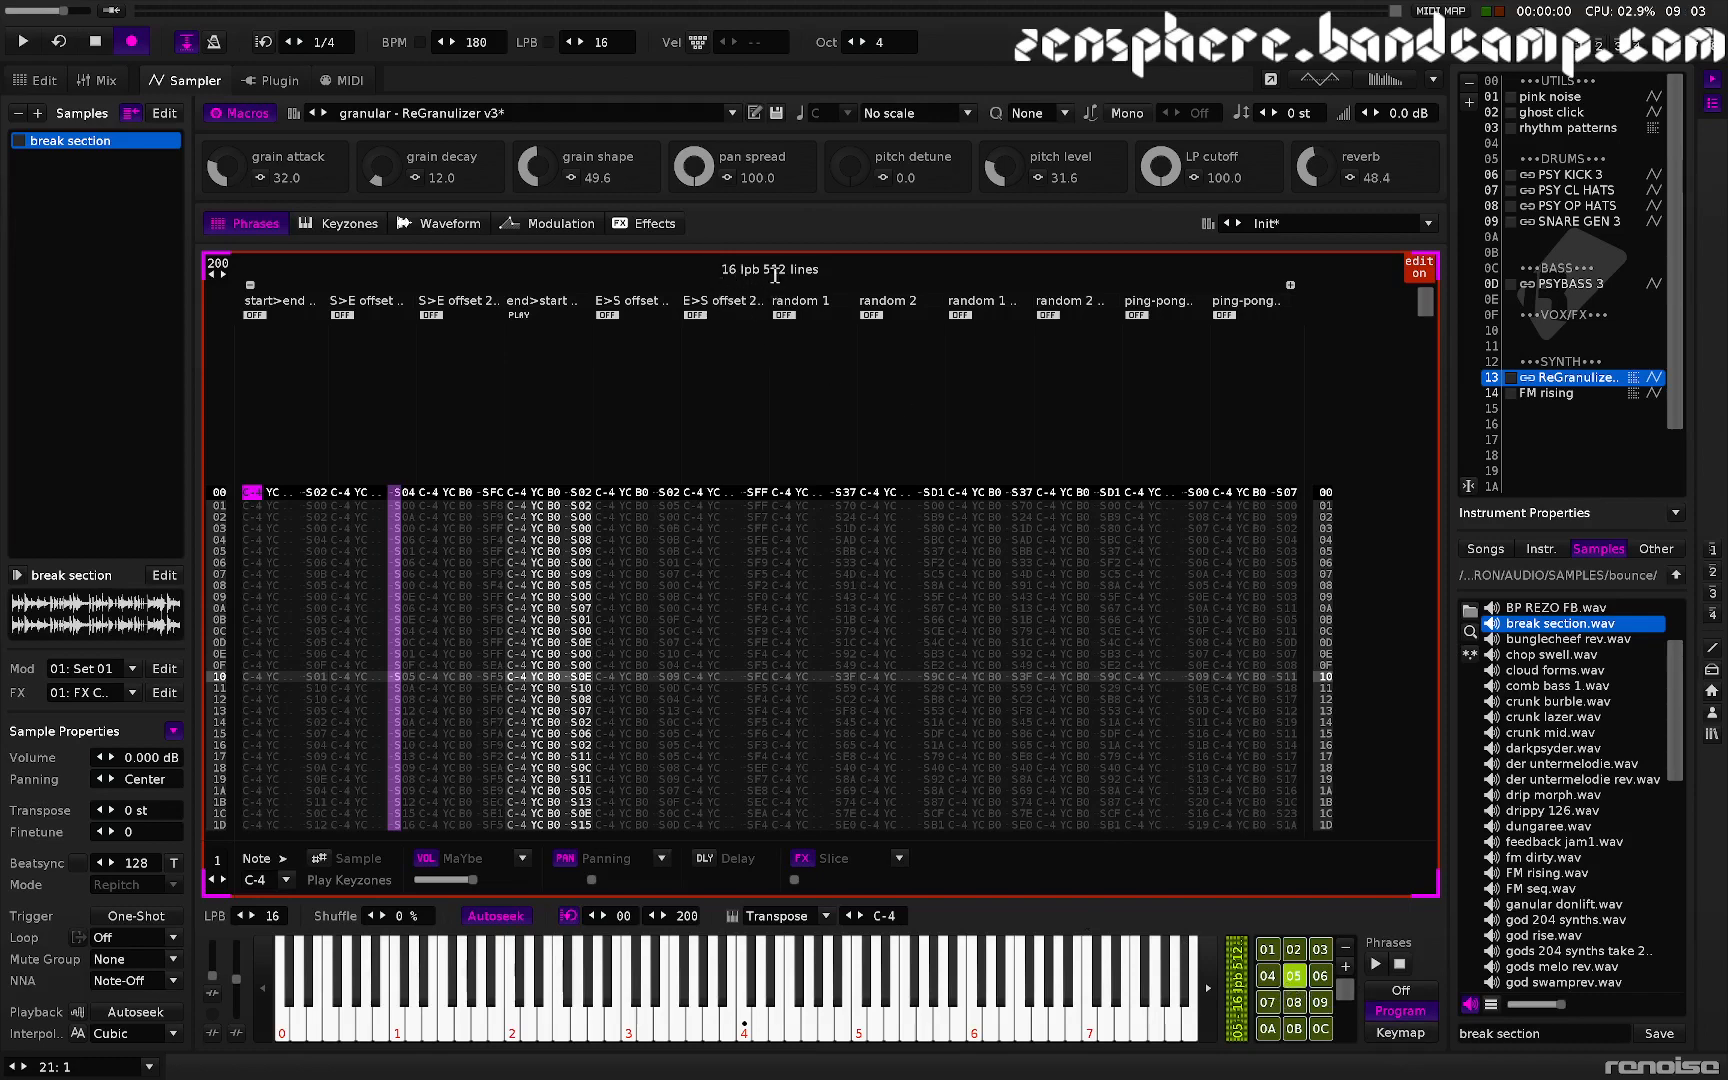
- Inspect the phrase lanes of program 04, then return to program 05
click(436, 221)
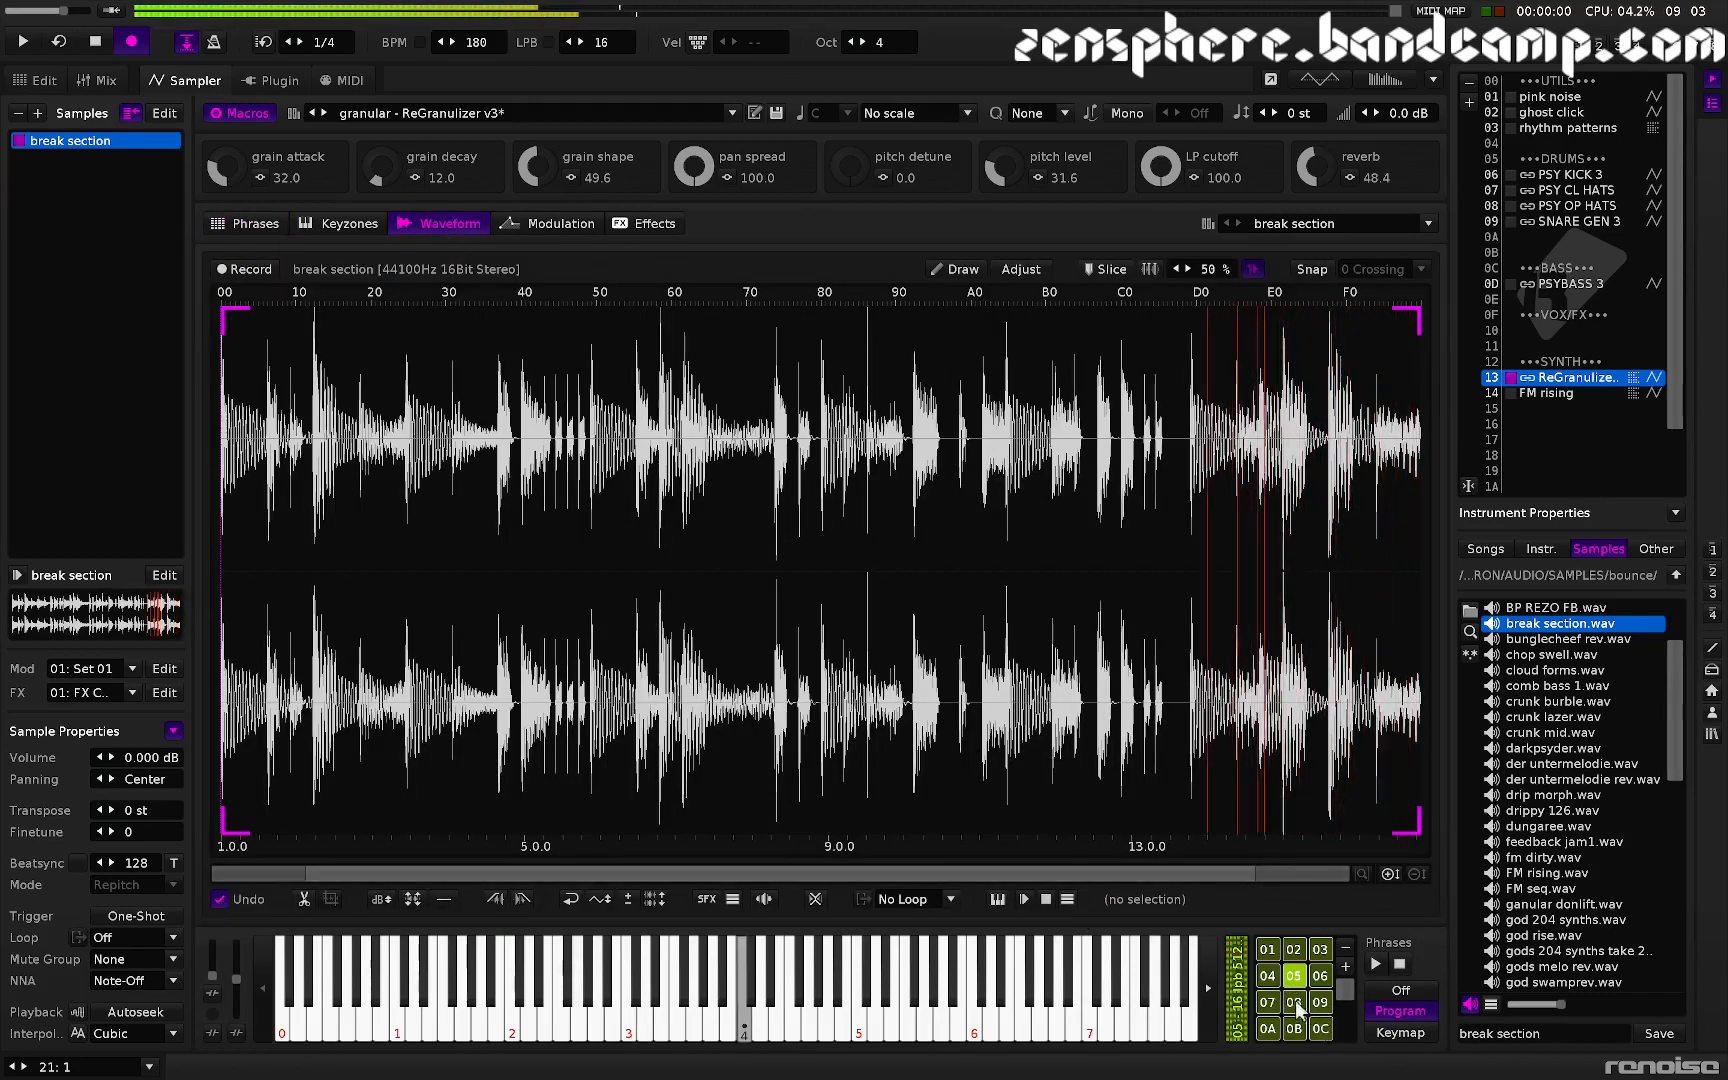
click(1266, 973)
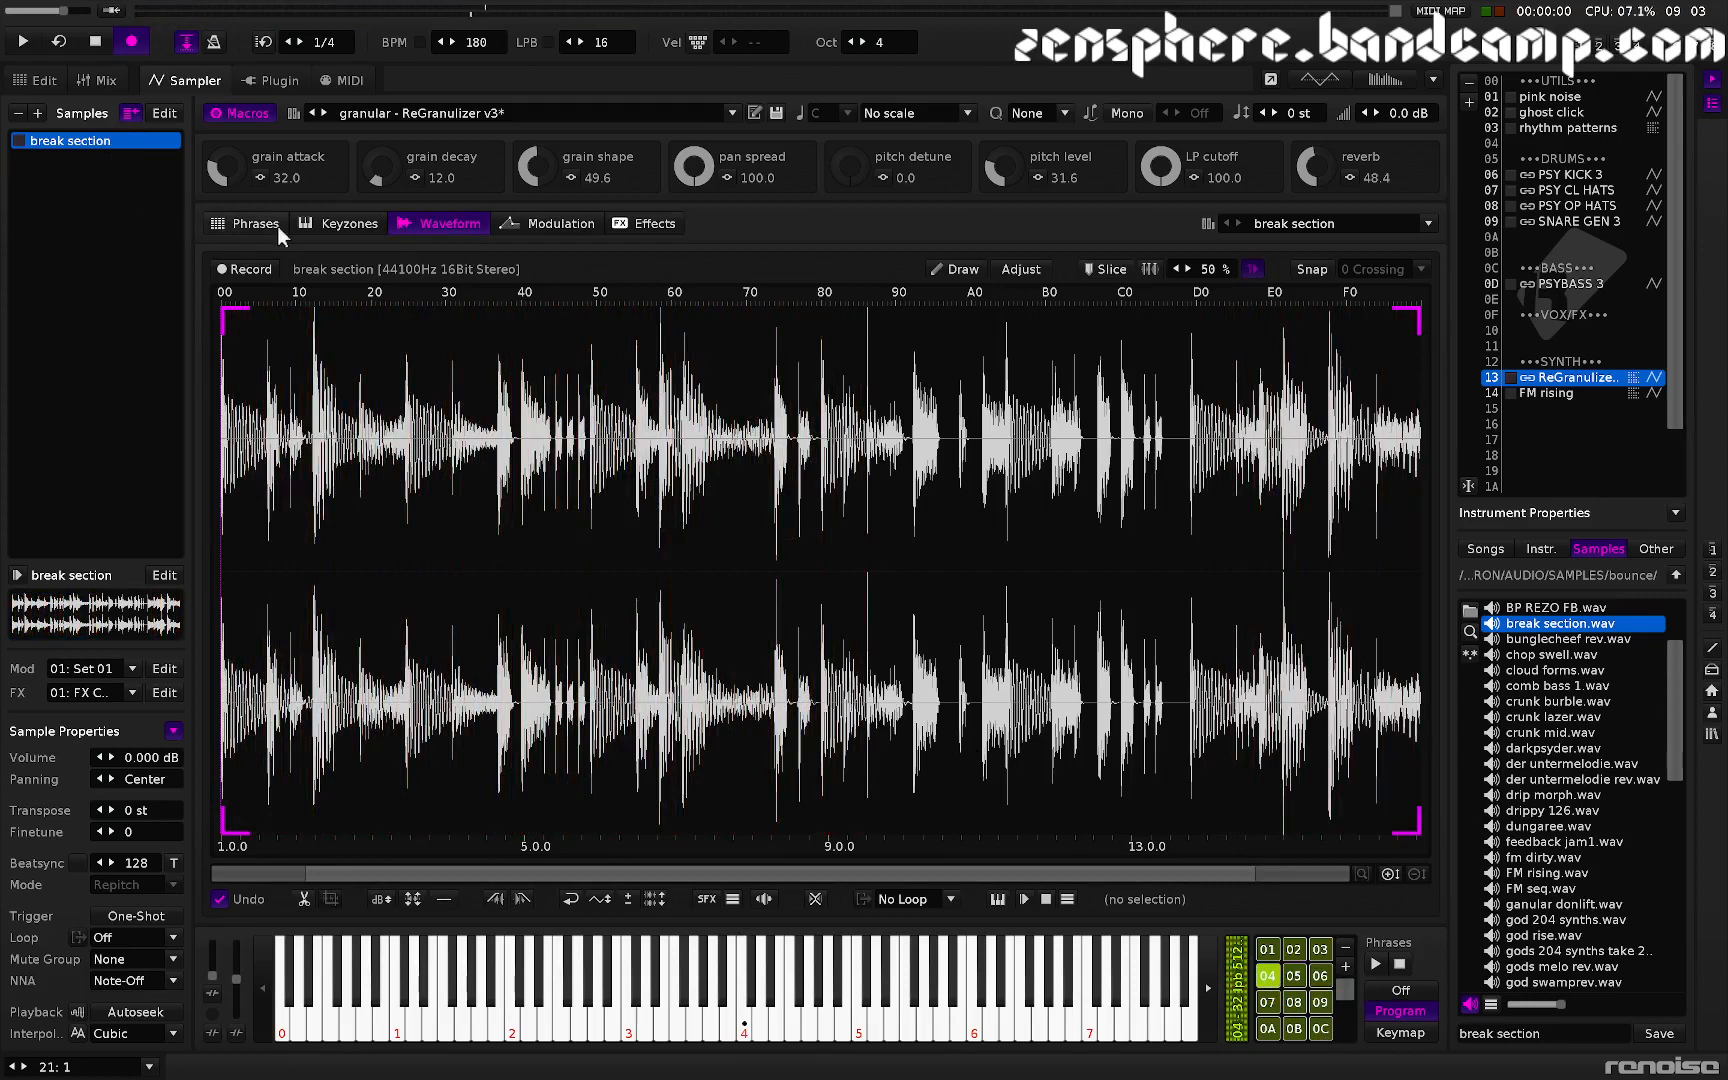
click(250, 223)
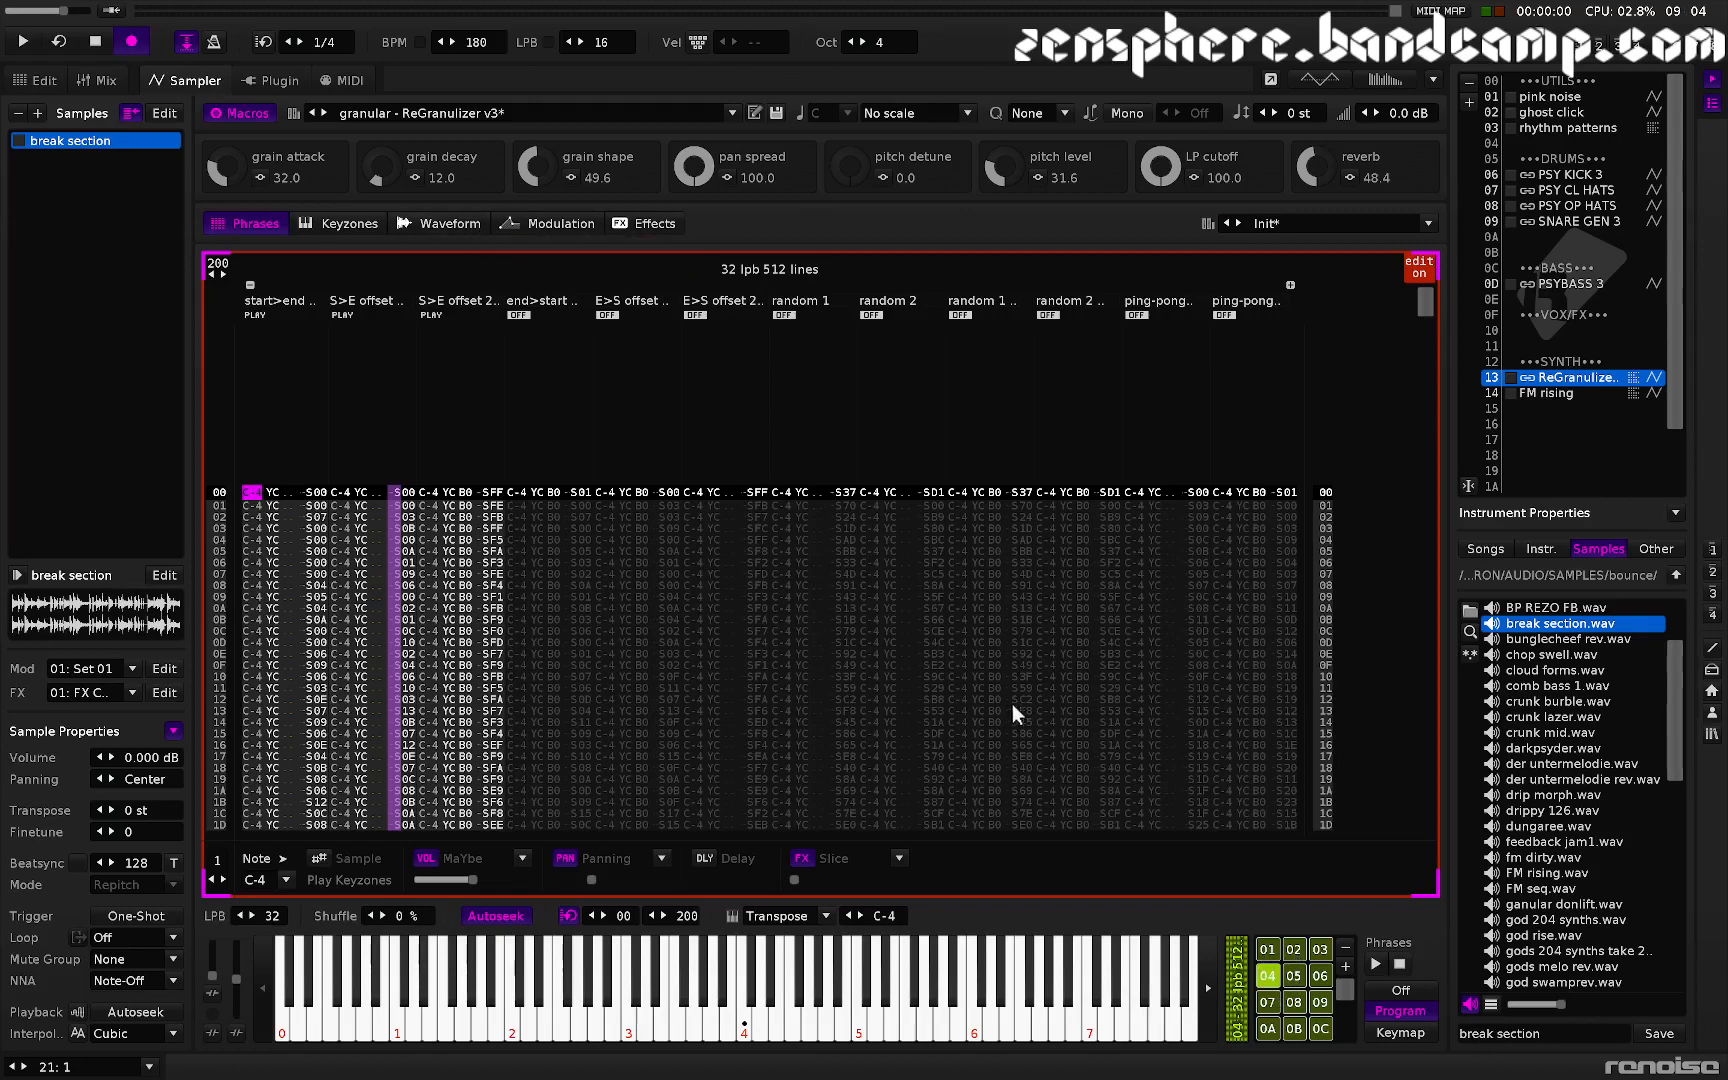
click(1296, 978)
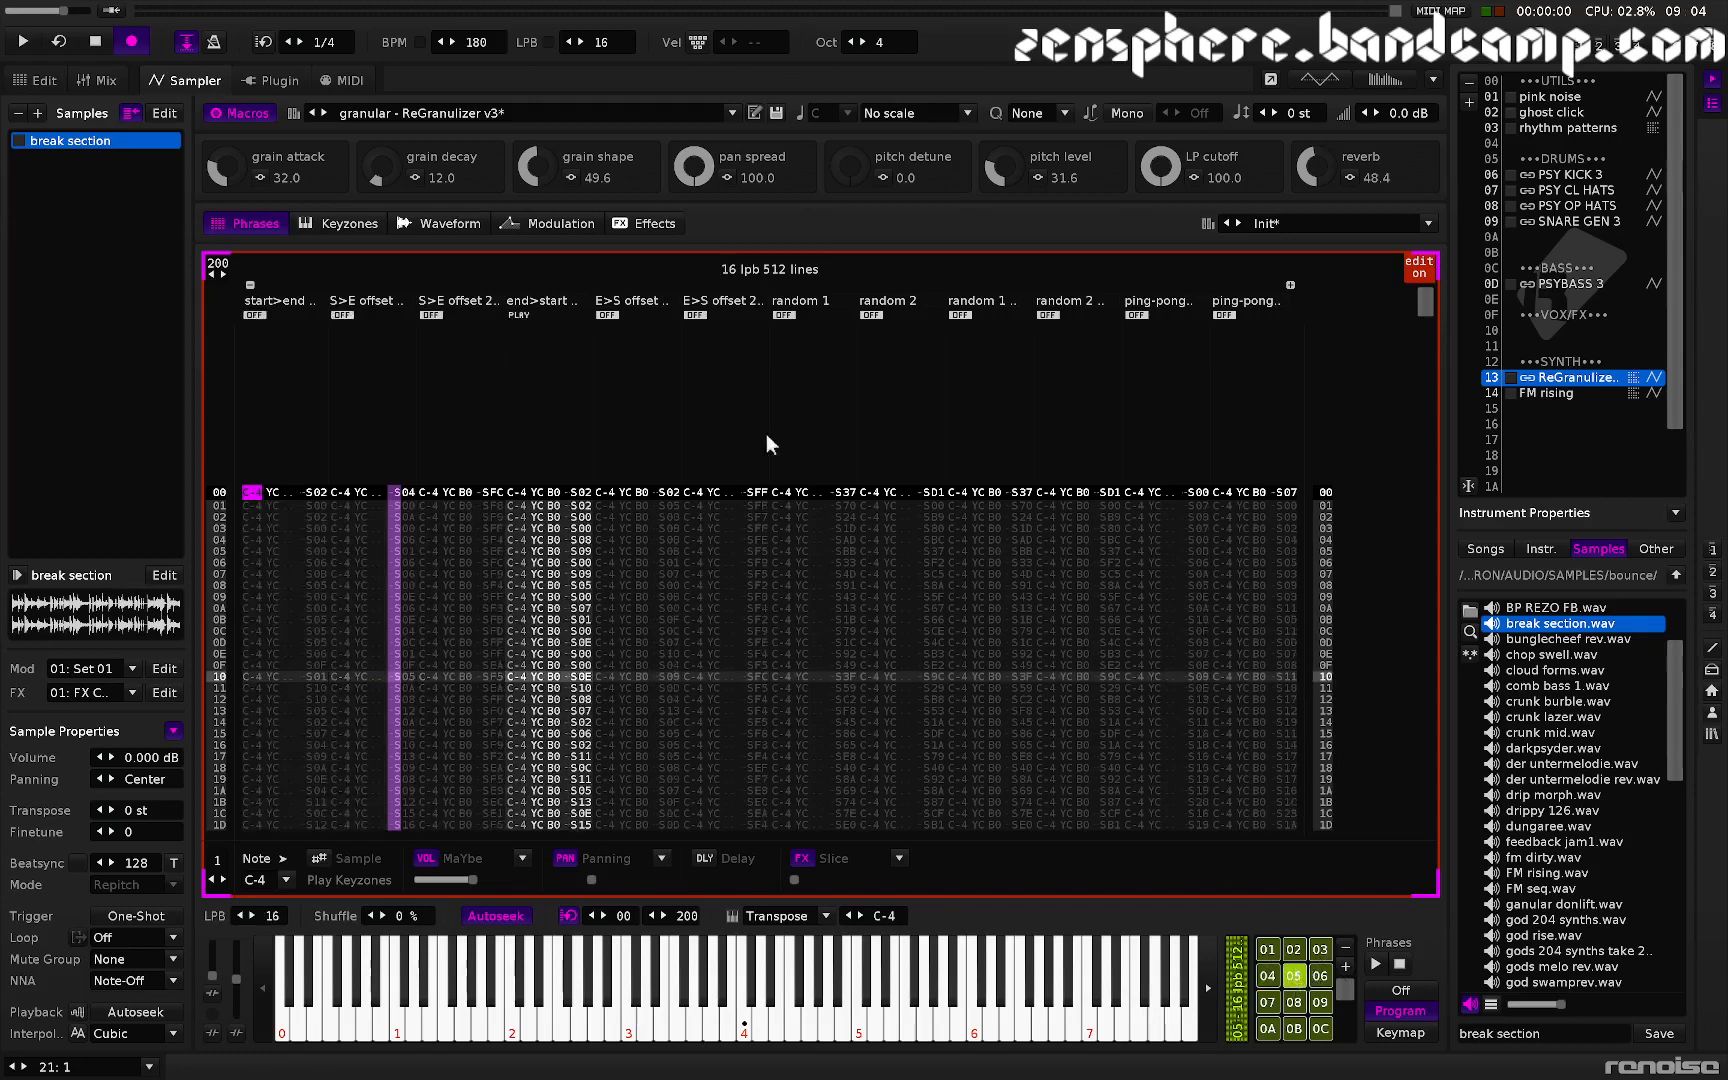
- Switch the phrase lanes so start>end, S>E offset and S>E offset 2 play
click(516, 315)
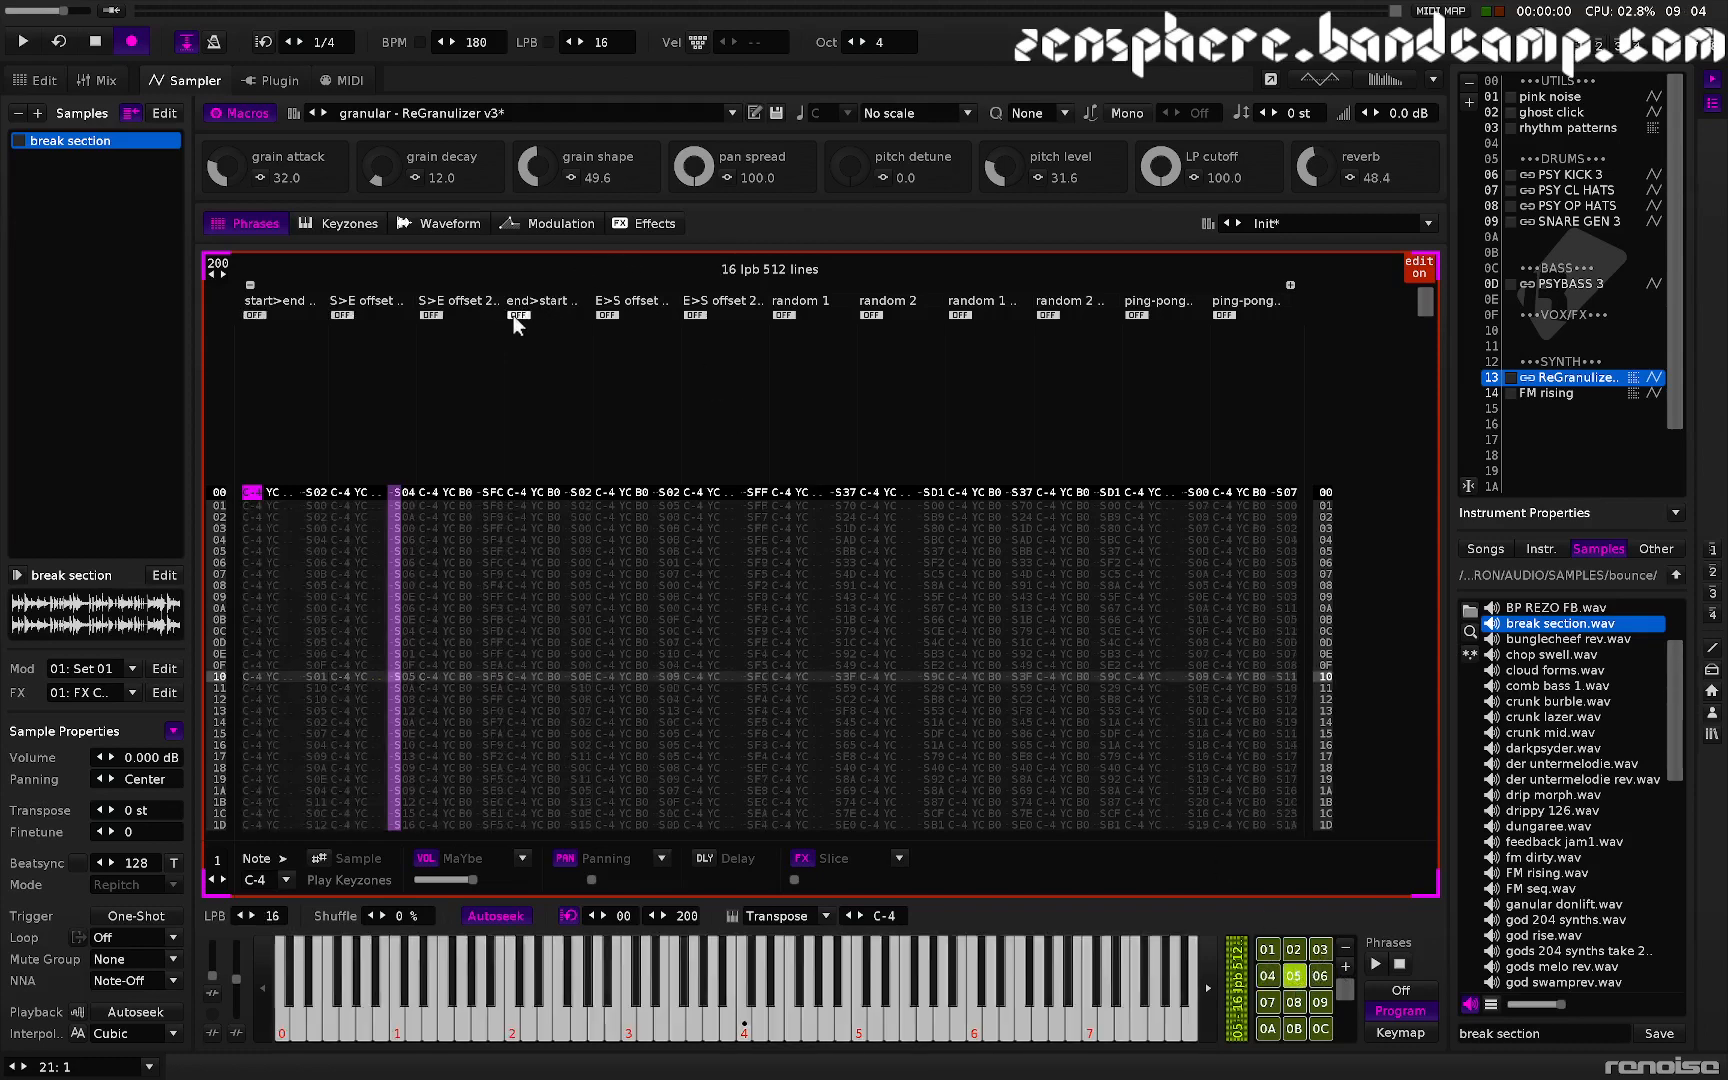
click(265, 310)
click(339, 315)
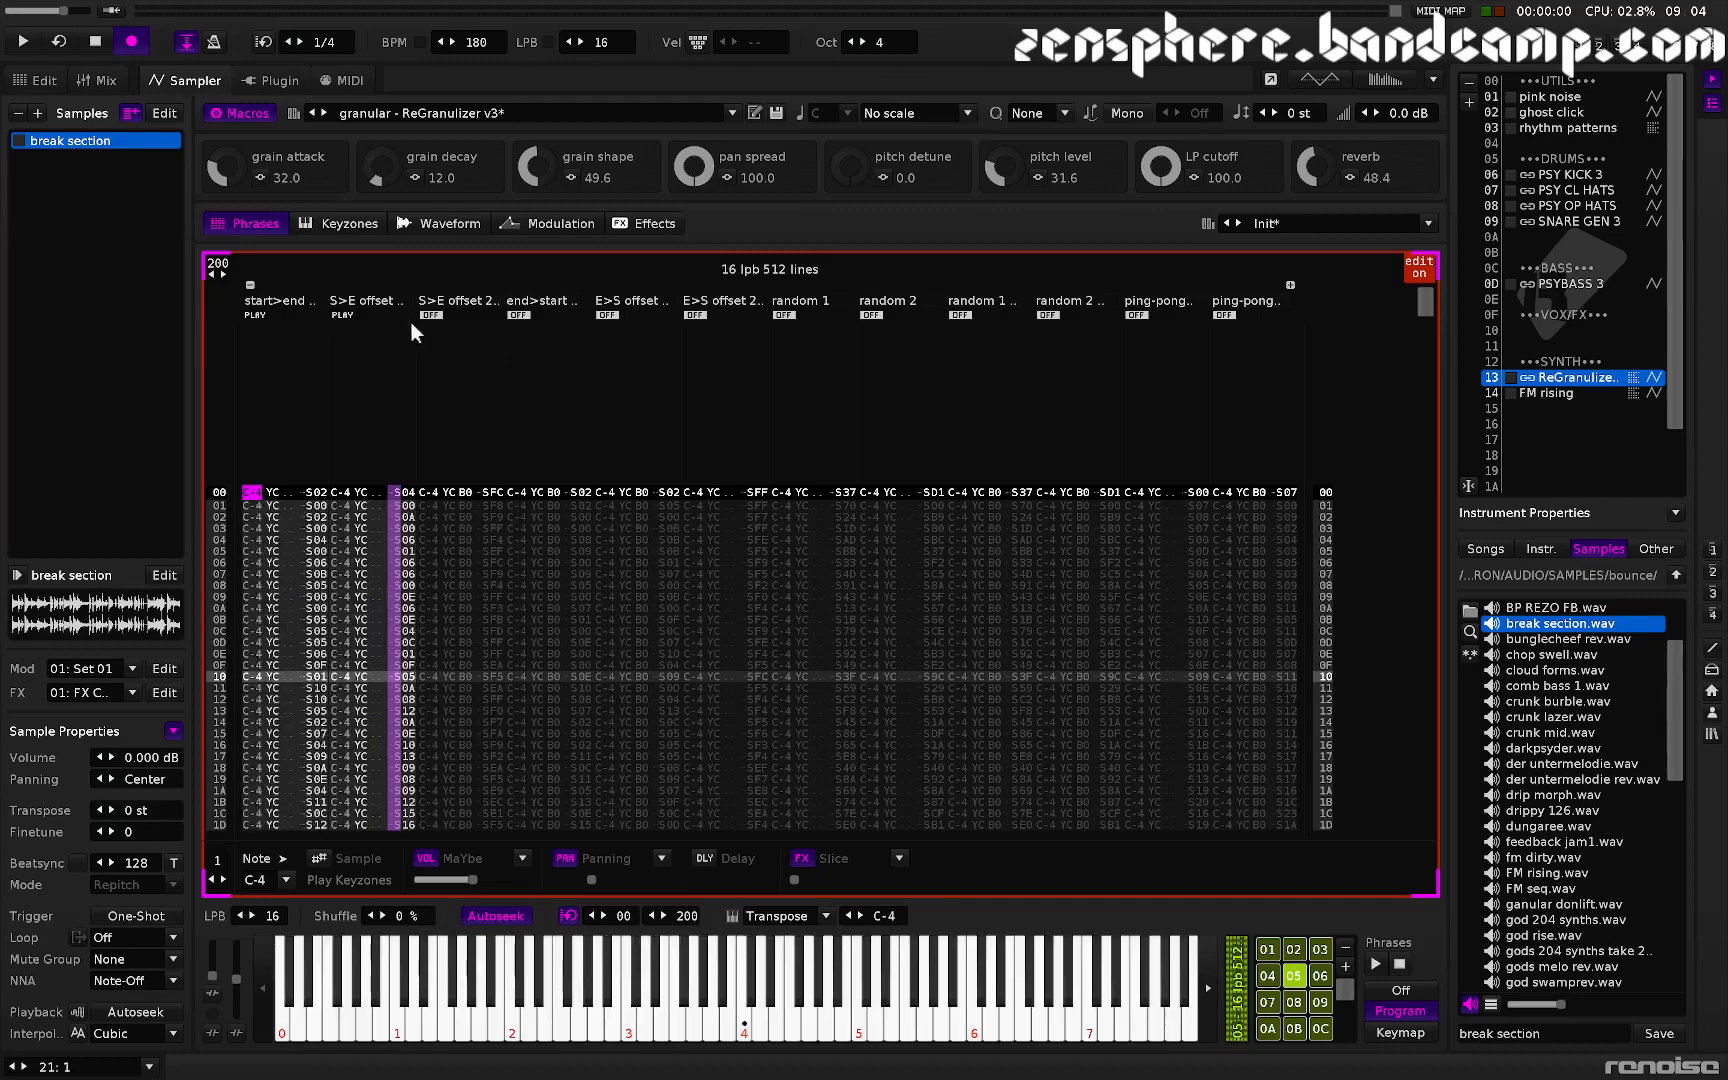
click(437, 315)
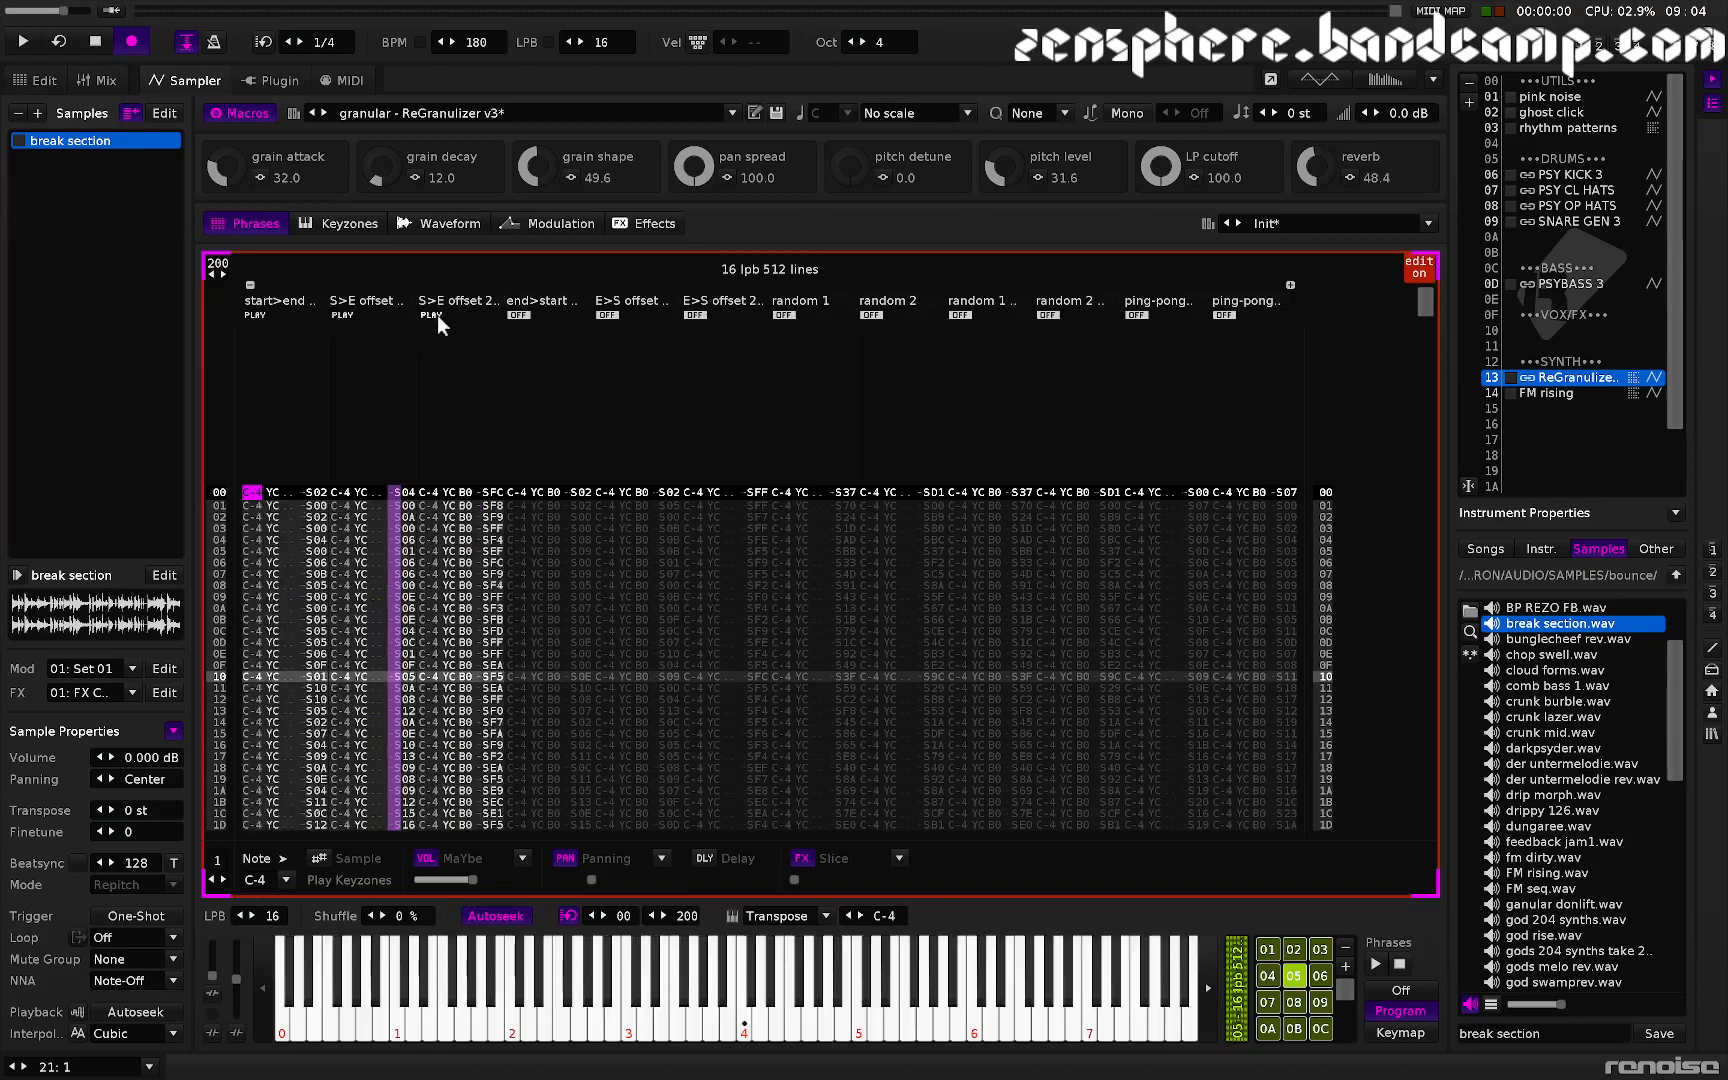
- Audition the current sample, then load darkpsyder.wav from the sample browser
click(444, 220)
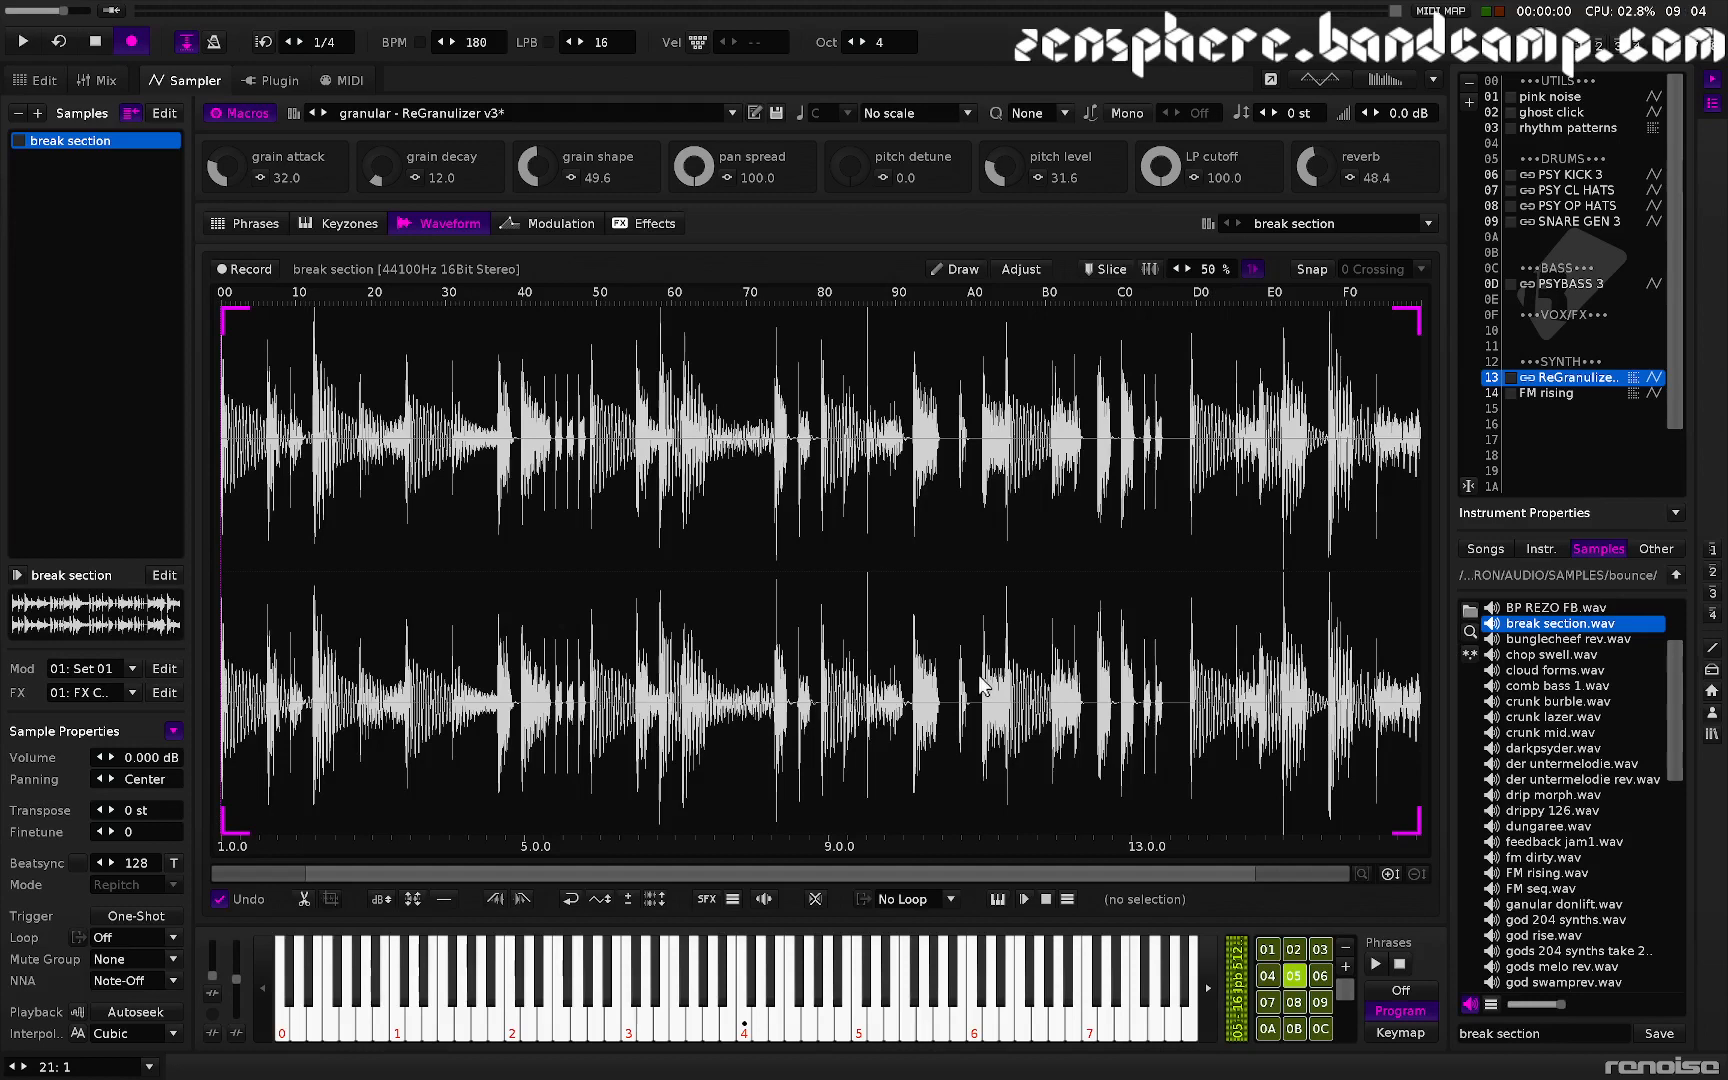
key(z)
click(1537, 750)
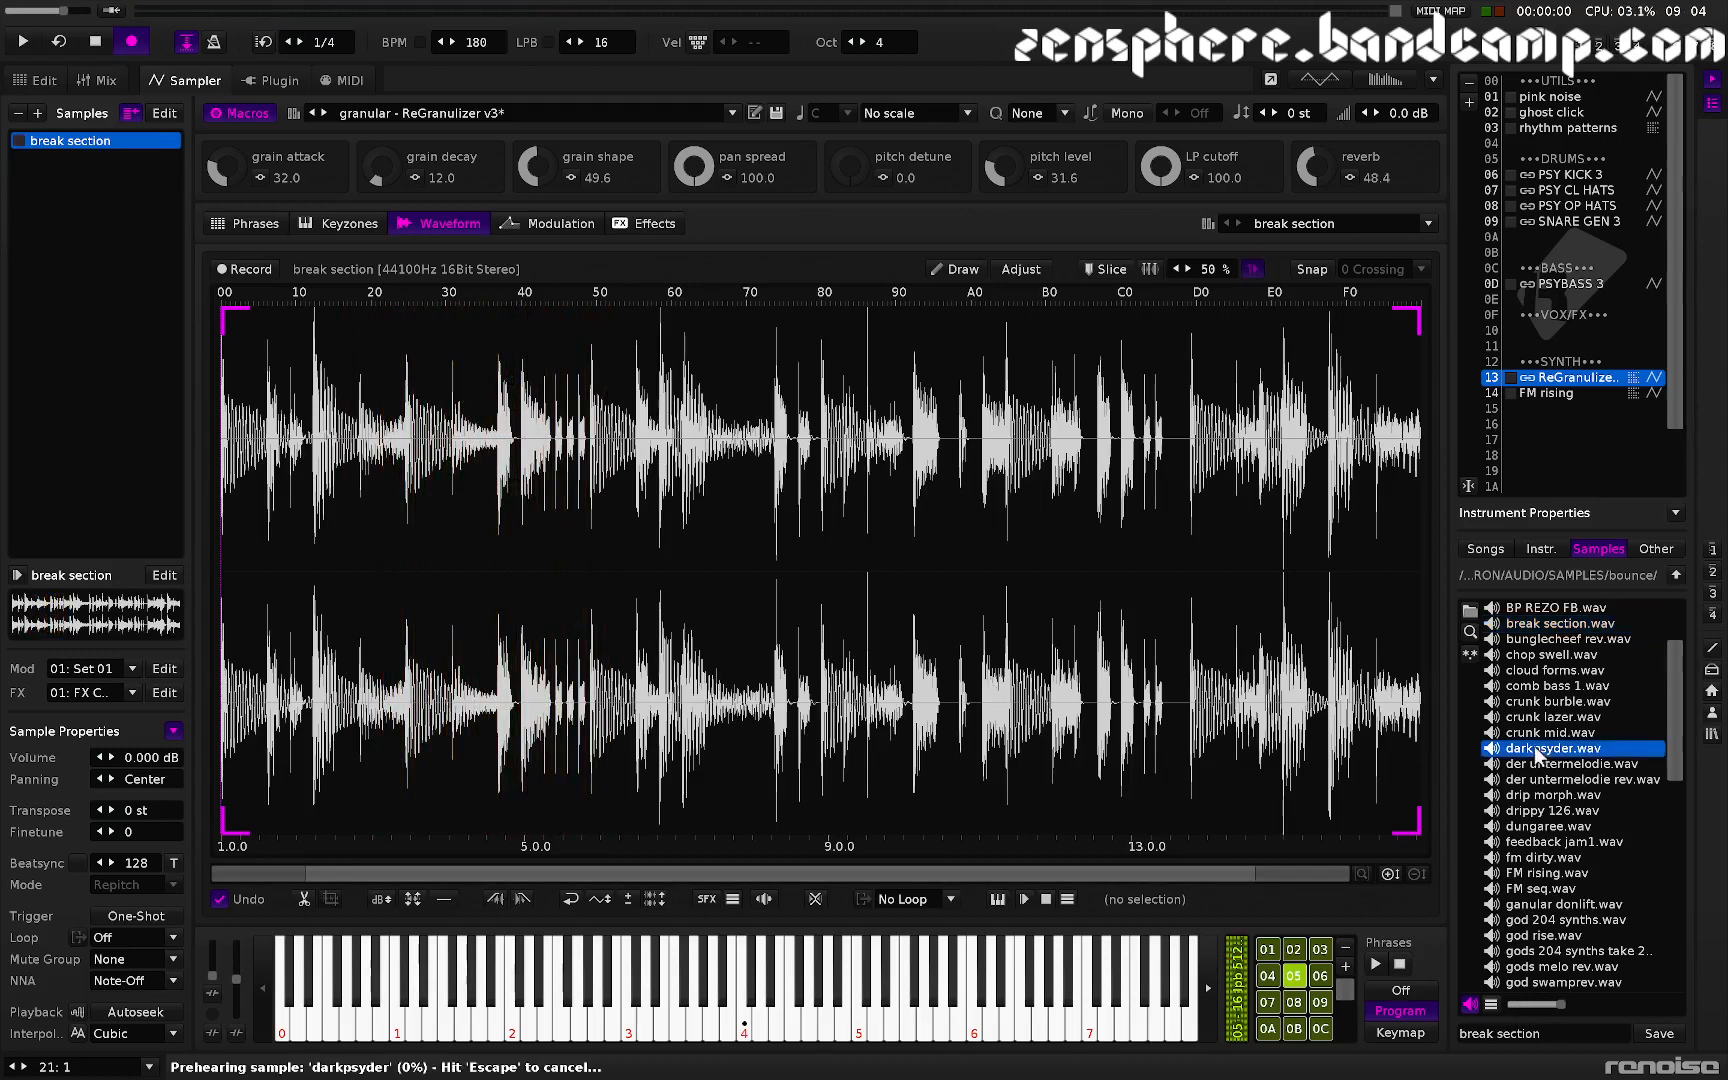
double_click(1537, 750)
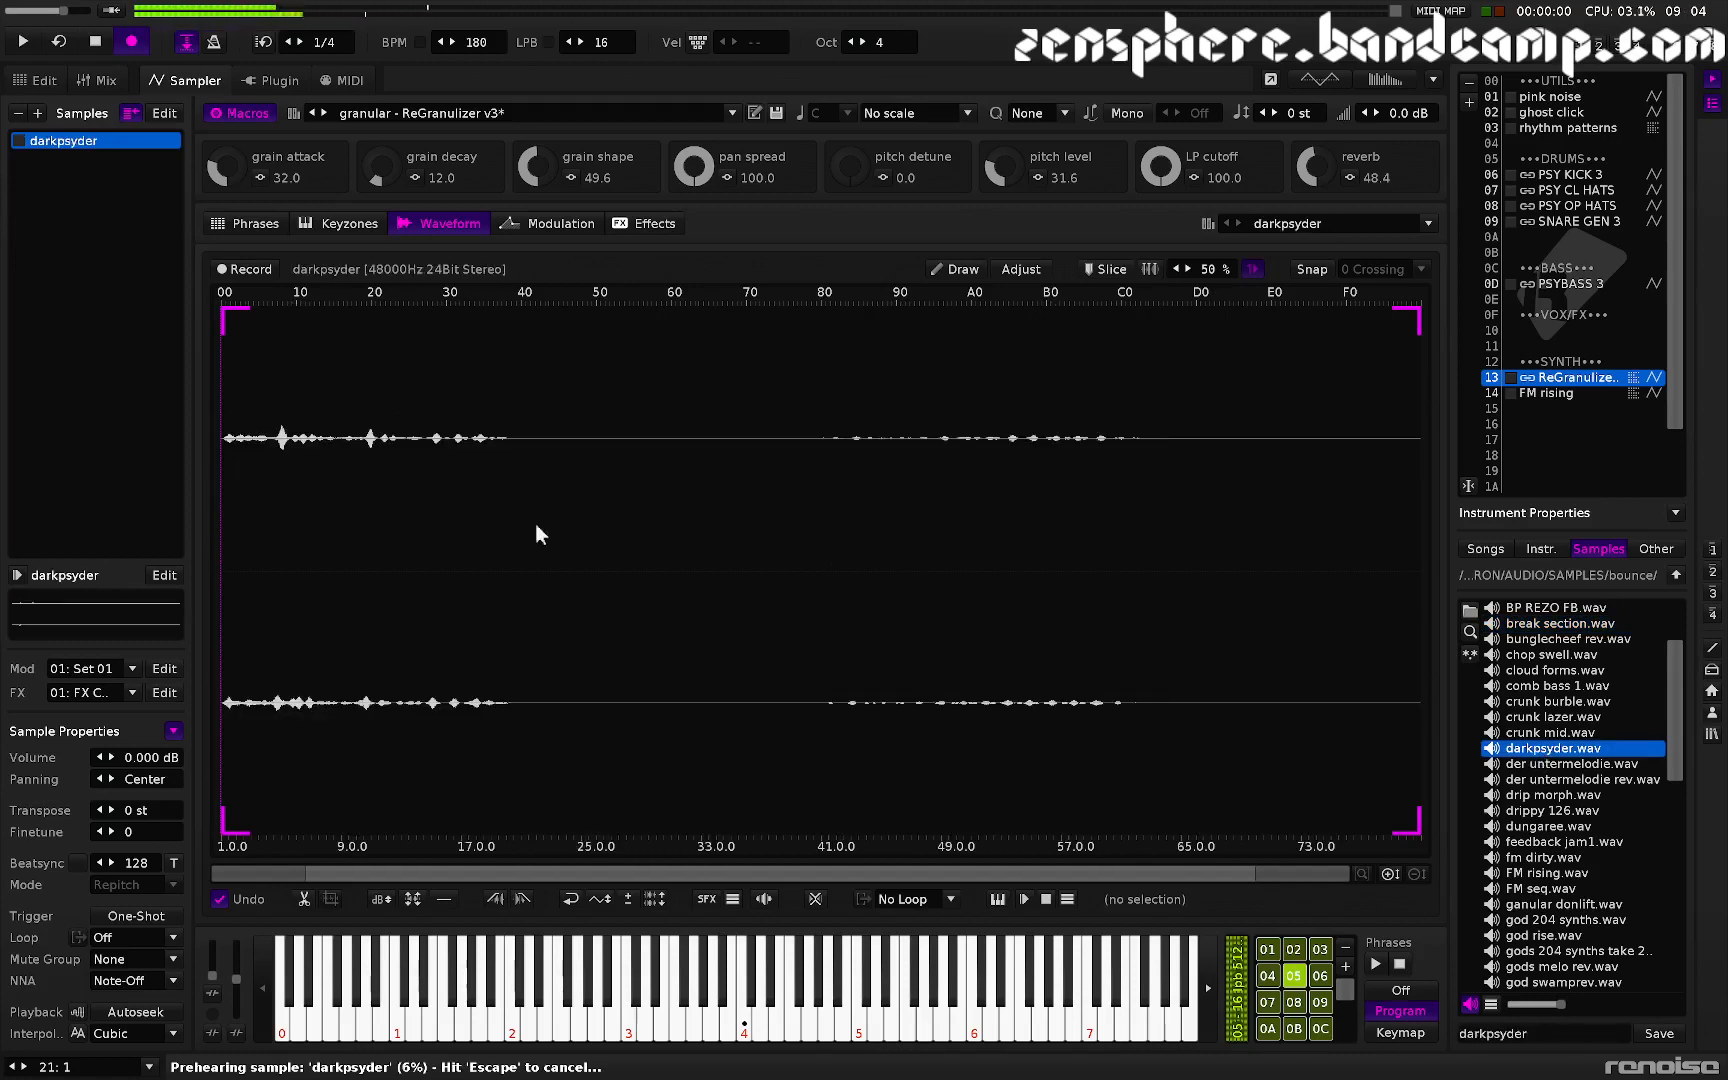
- Crop the darkpsyder sample to its opening section, from 1.0 to about 29.1
drag(641, 545, 67, 602)
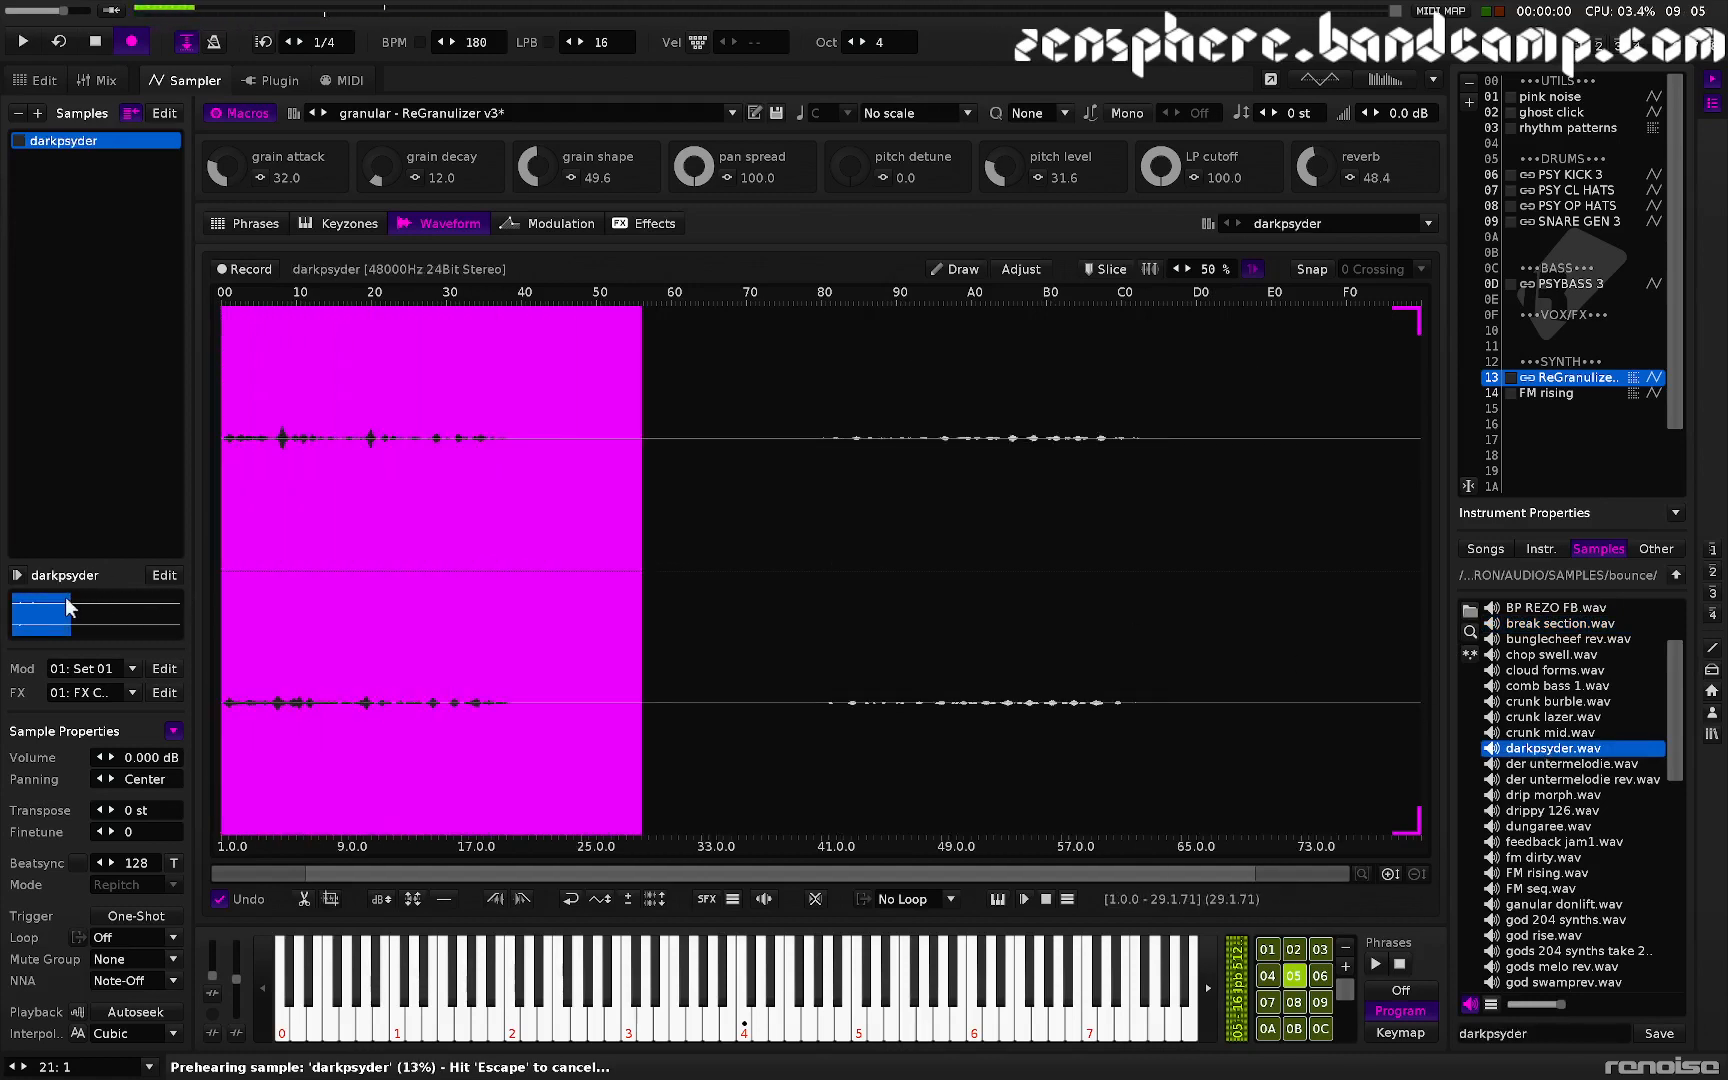
key(ctrl+t)
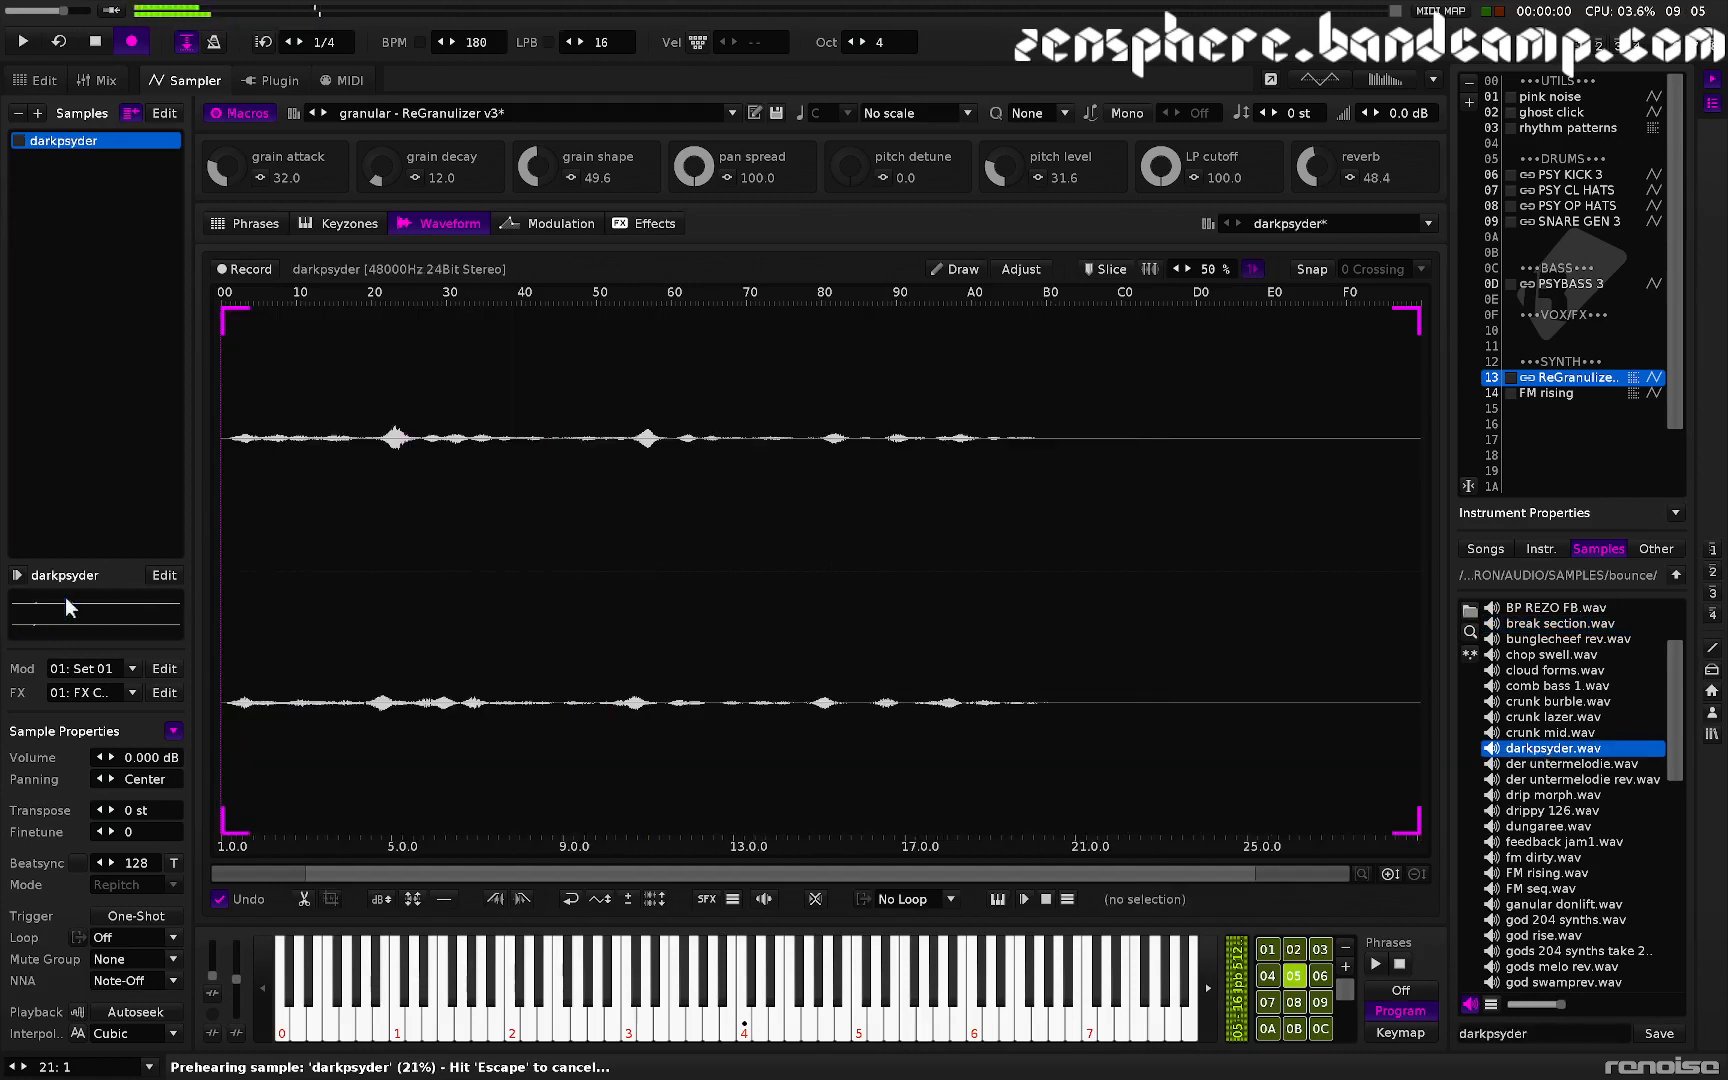
- Maximize the darkpsyder sample's volume
key(ctrl+m)
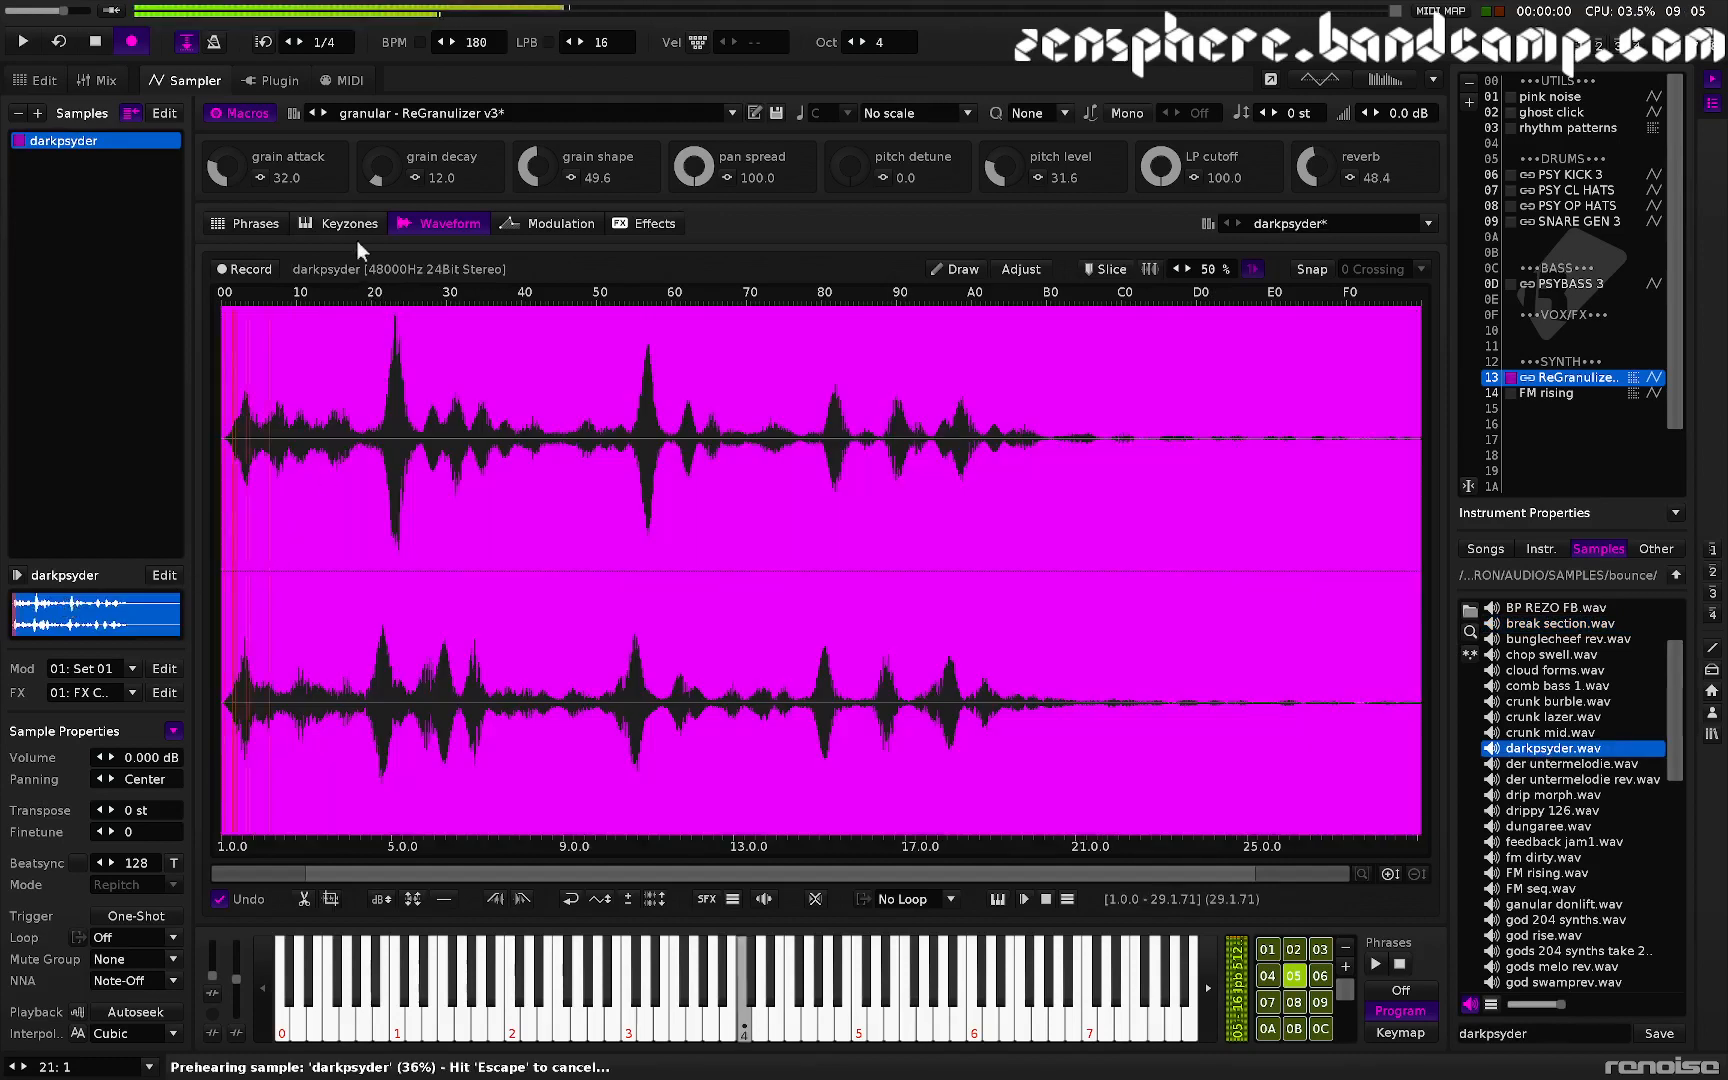
- Set the ReGranulizer macros: grain attack 52.4, pitch detune 44.4, pitch level 50.0, reverb 69.2 and grain decay 38.4
drag(234, 173, 234, 150)
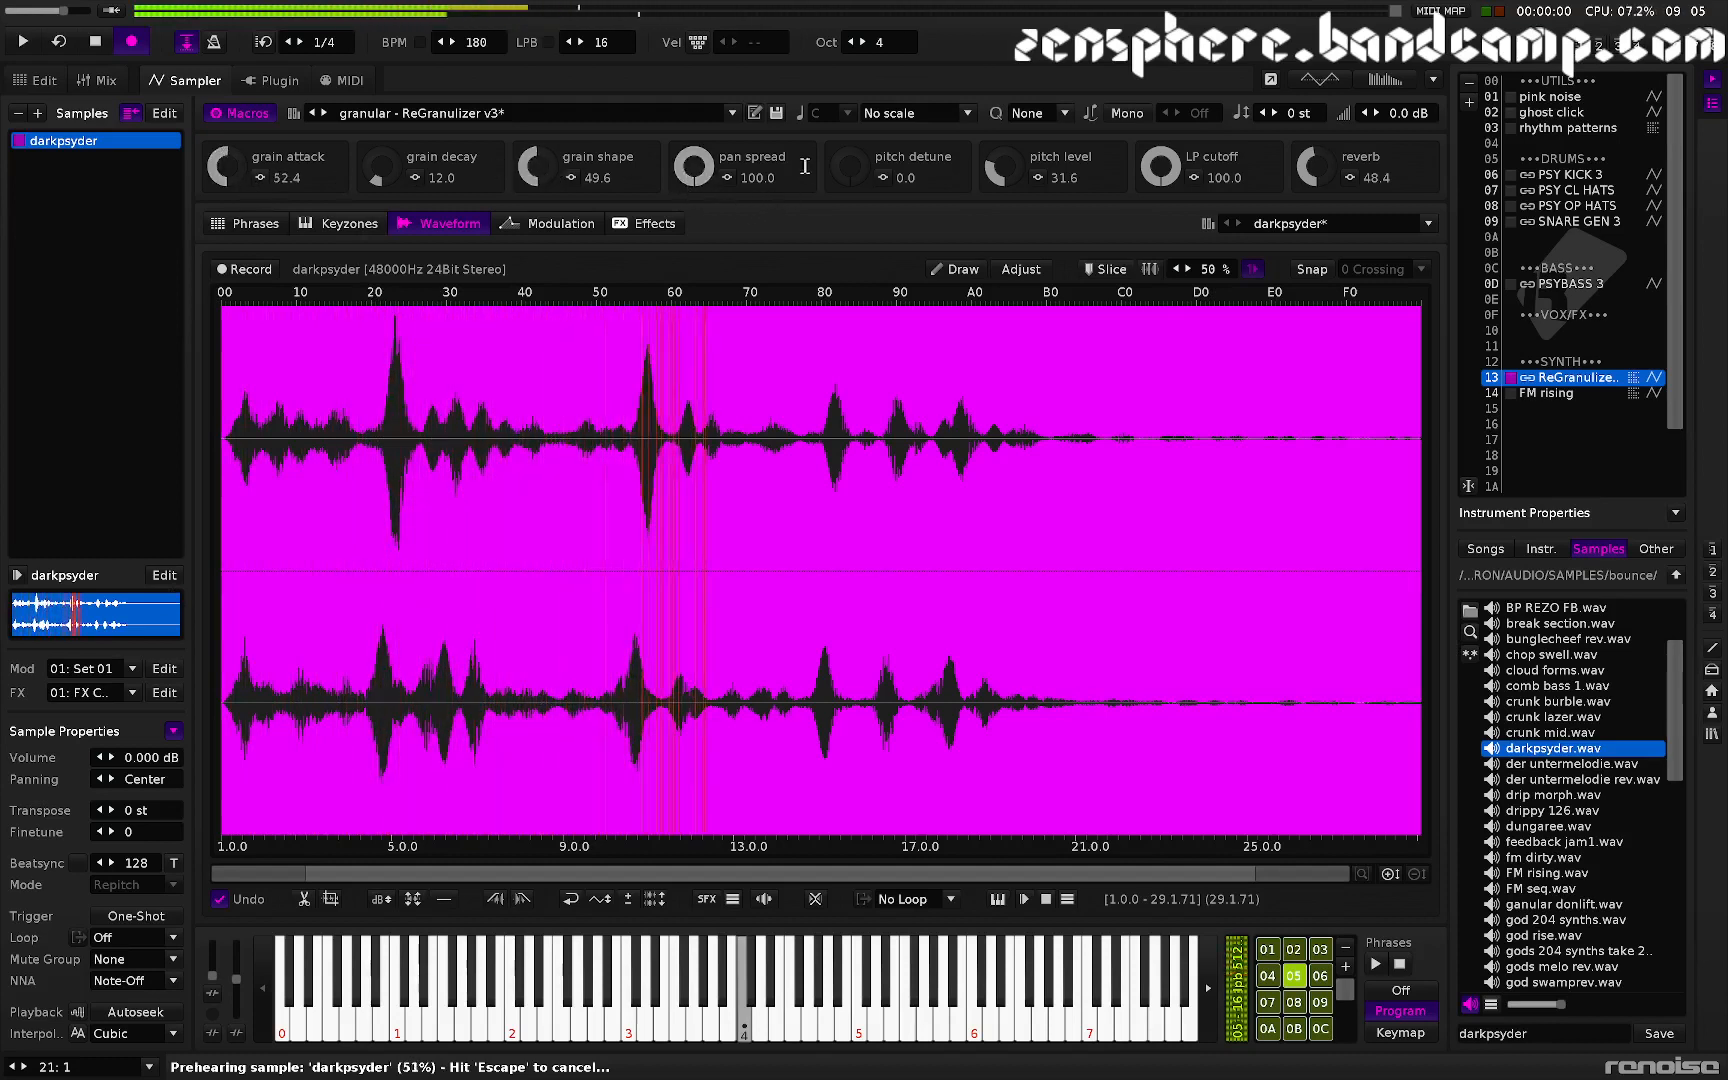
drag(843, 169, 843, 119)
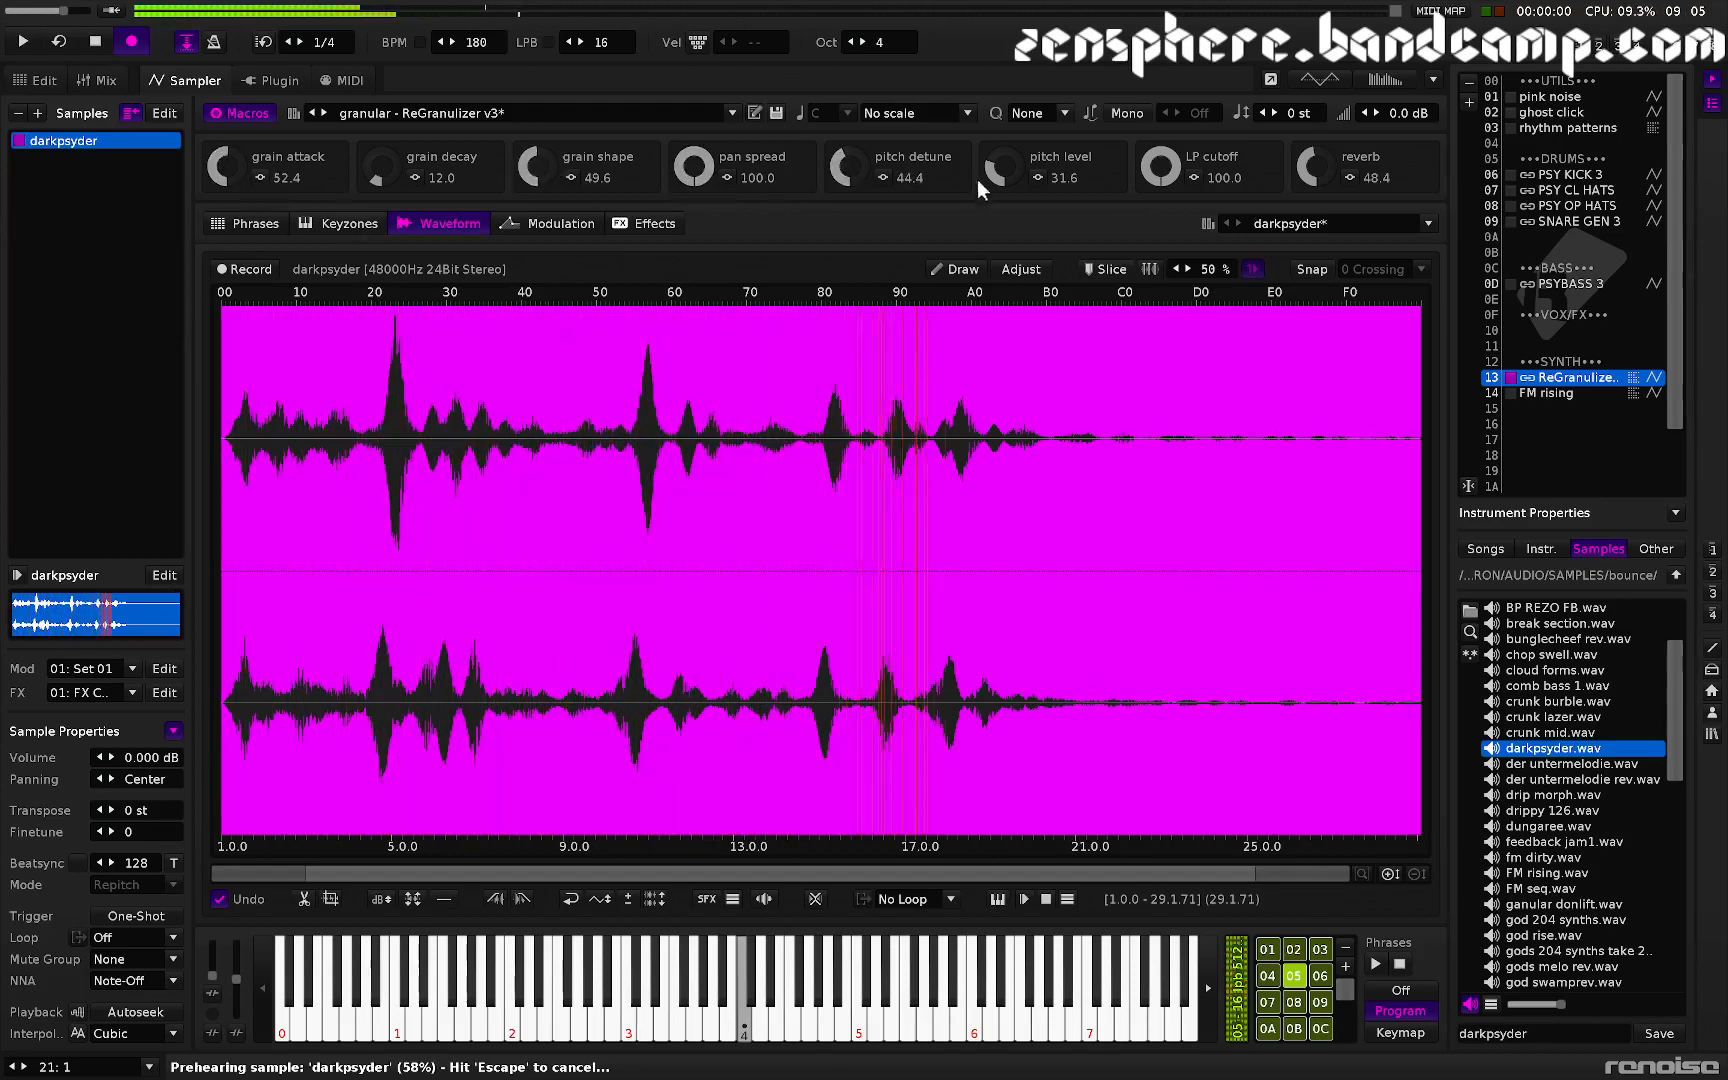
drag(987, 174, 987, 158)
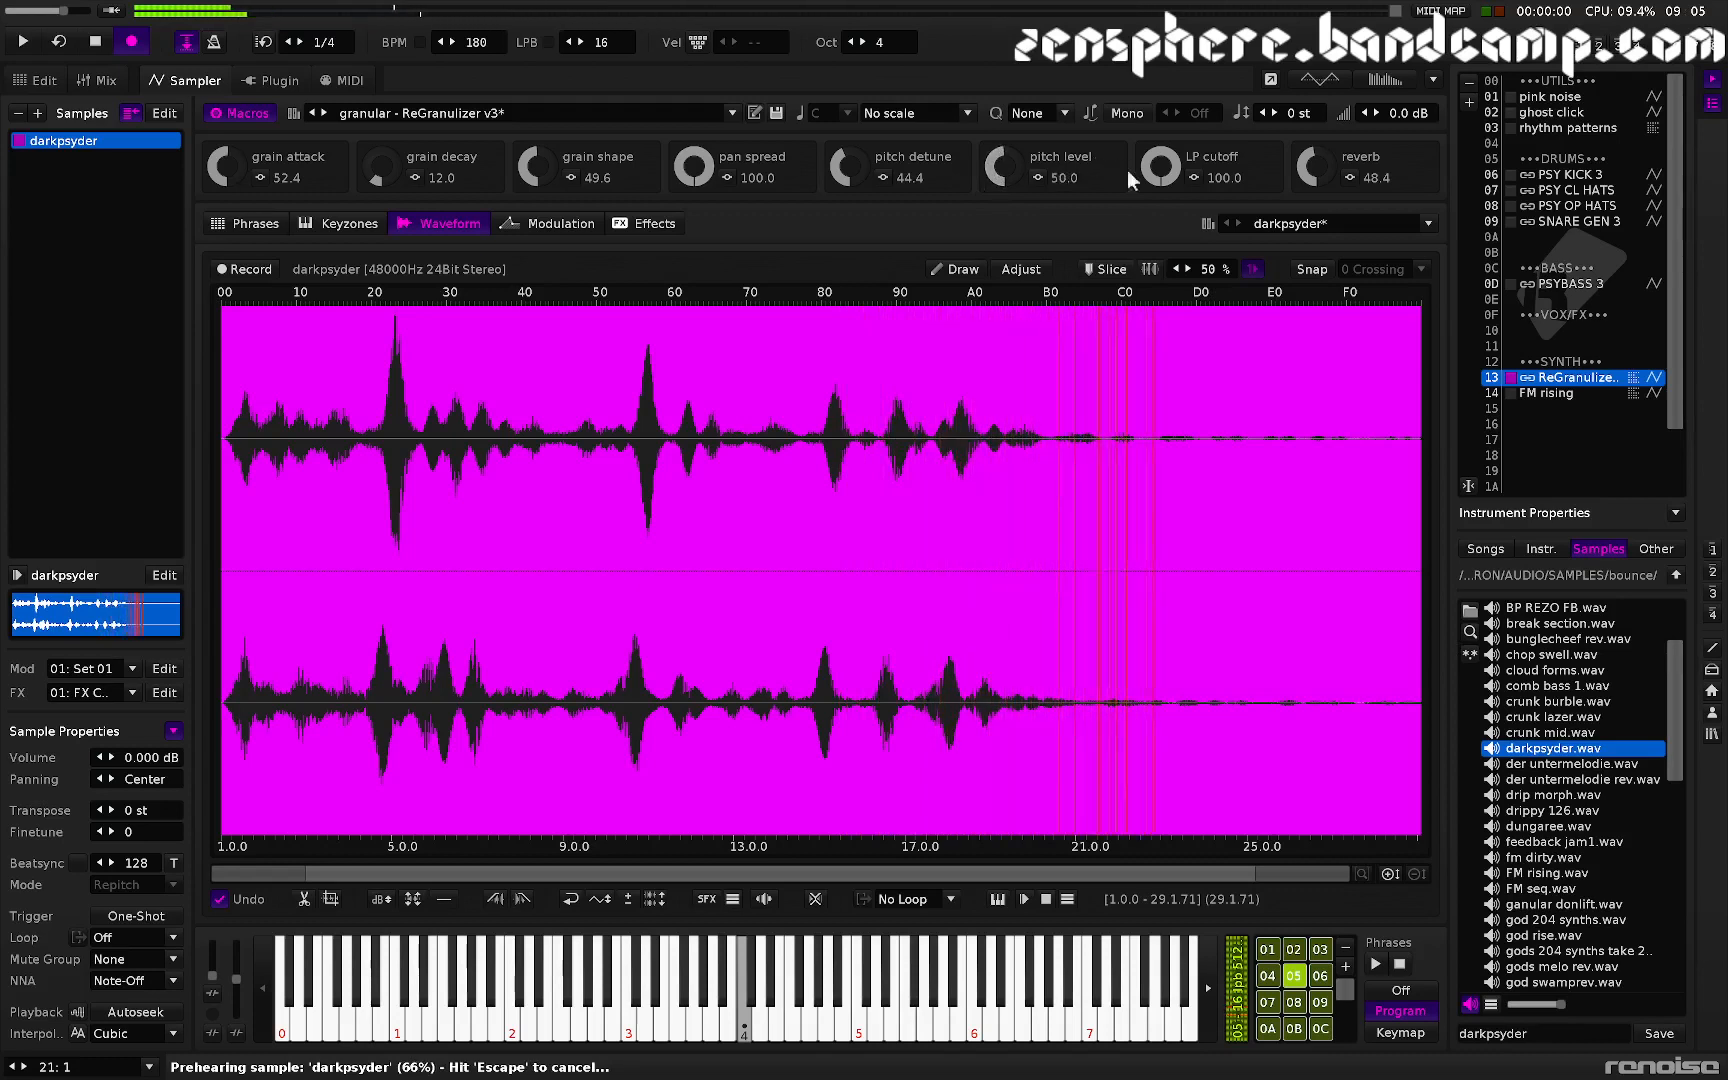
drag(1311, 186, 1311, 167)
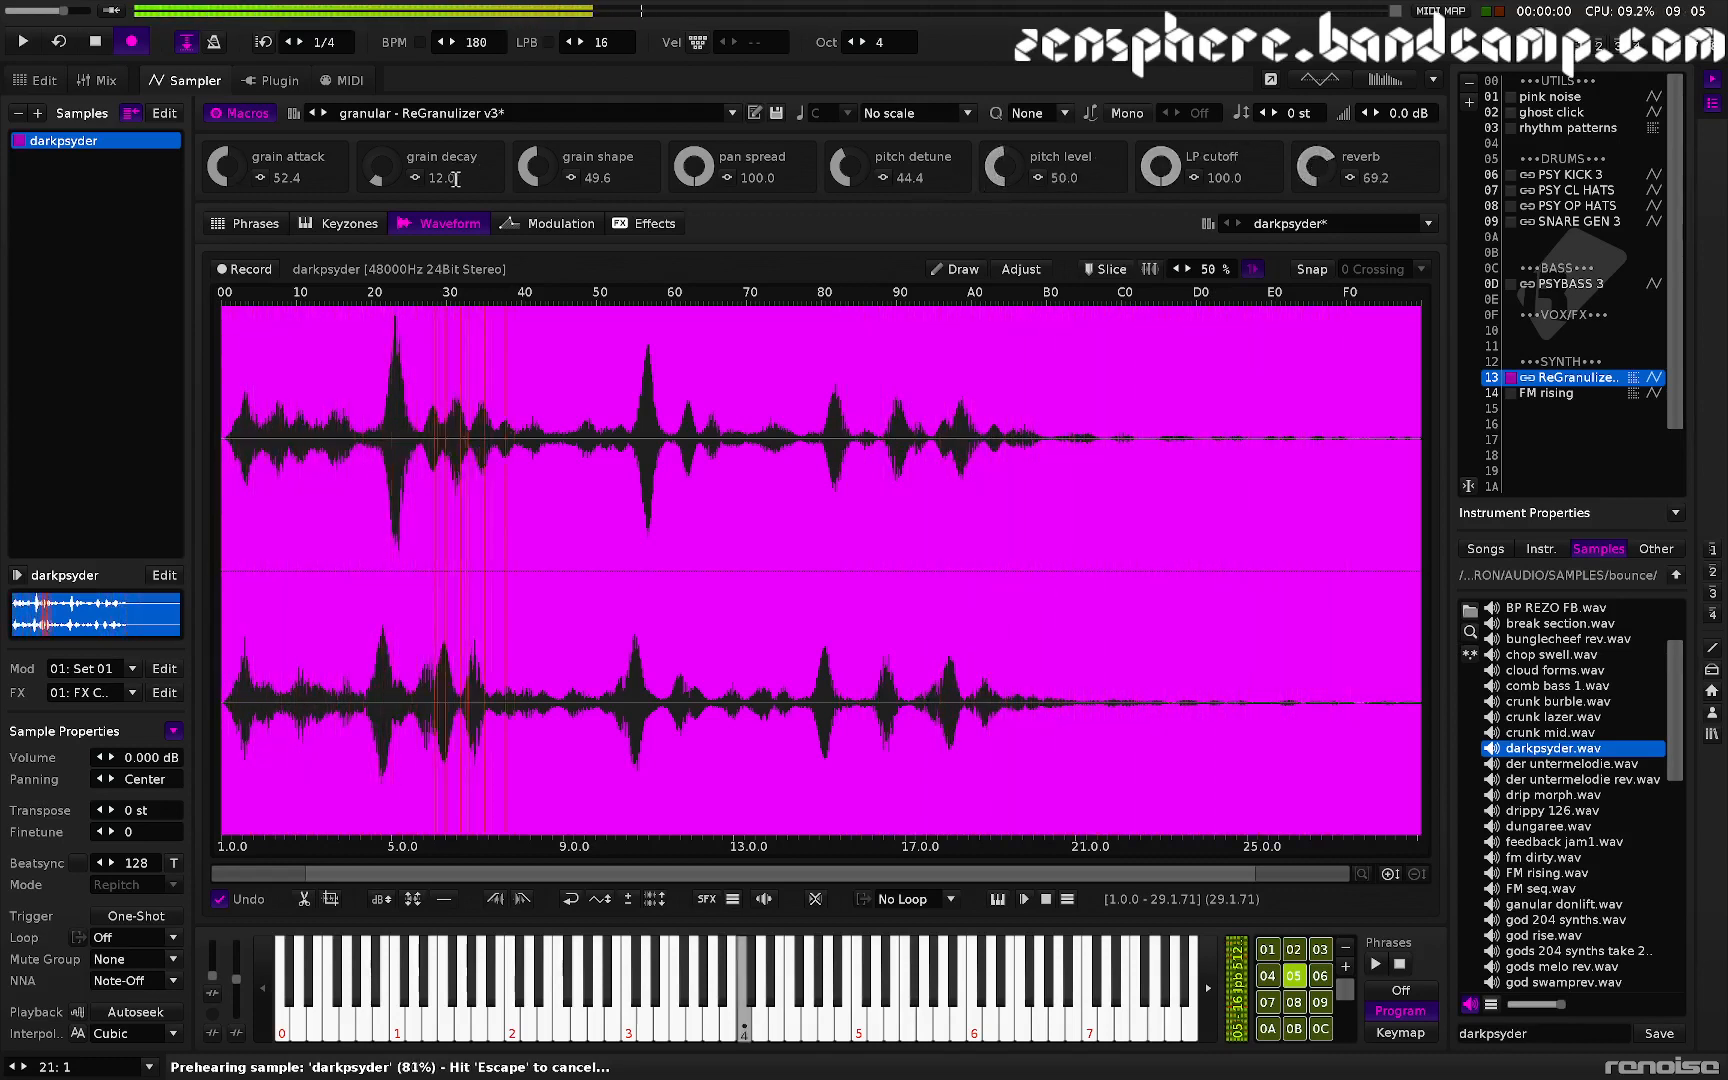
drag(376, 180, 376, 166)
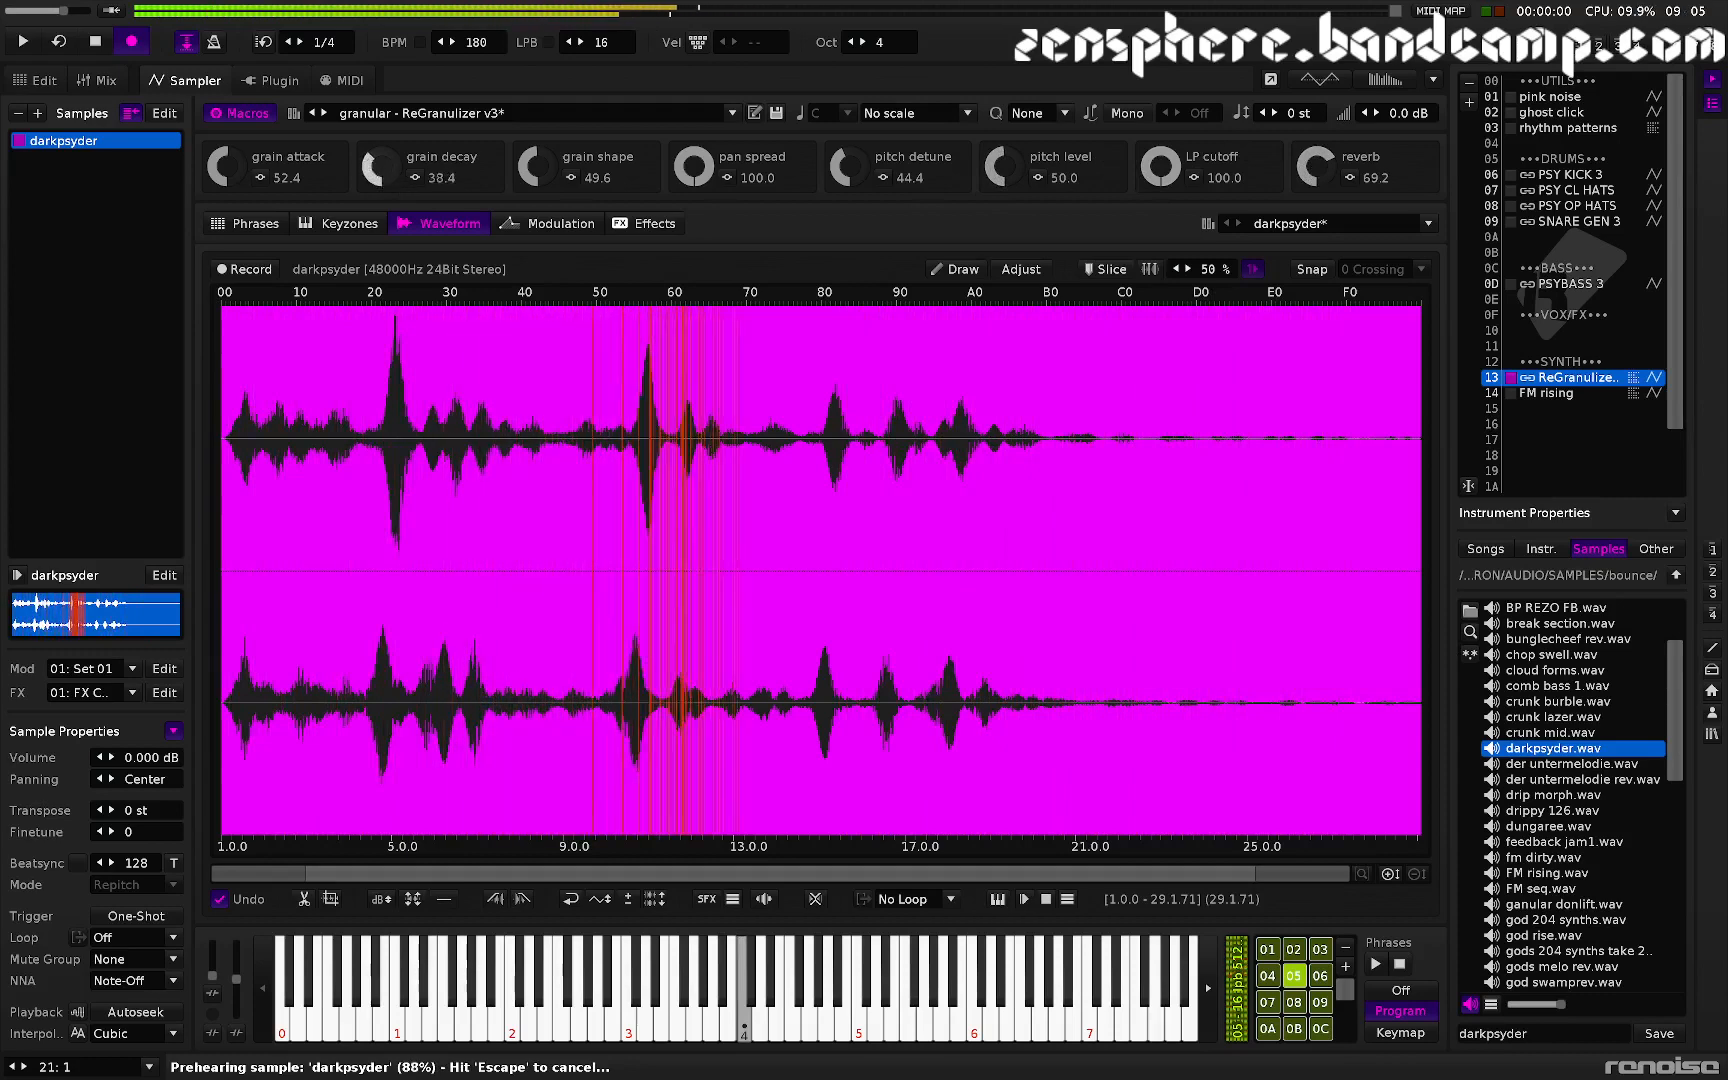